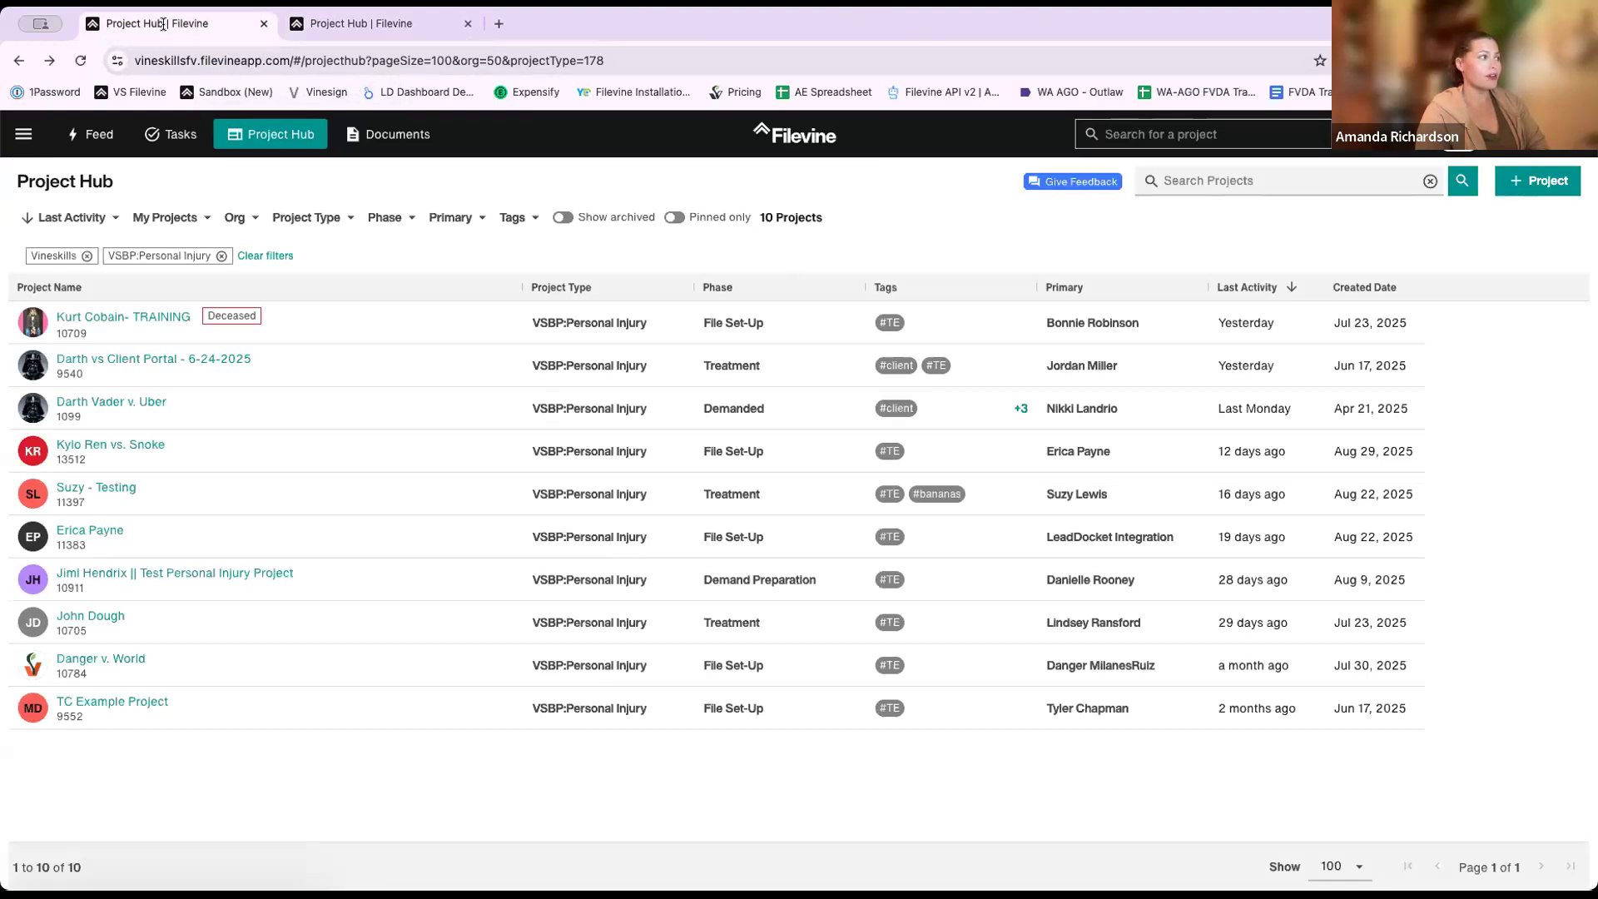
- Open the Customs Editor on Vineskills' VSBP:Personal Injury template and show its folder template
{"action": "left_click", "coordinate": [23, 134]}
{"action": "left_click", "coordinate": [131, 503]}
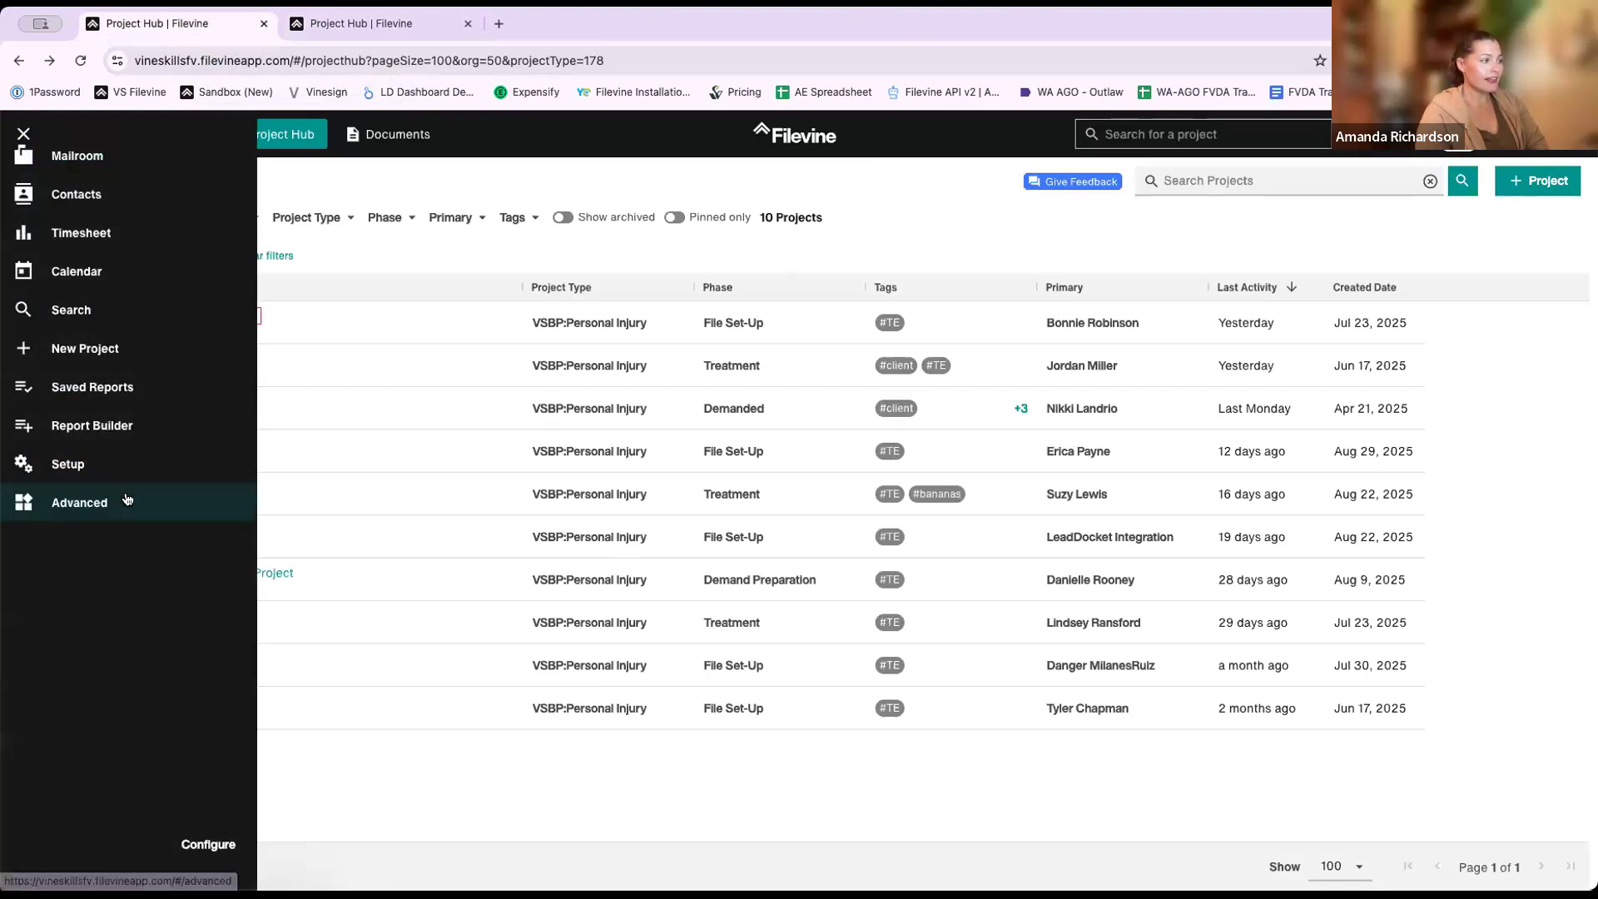
{"action": "left_click", "coordinate": [93, 520]}
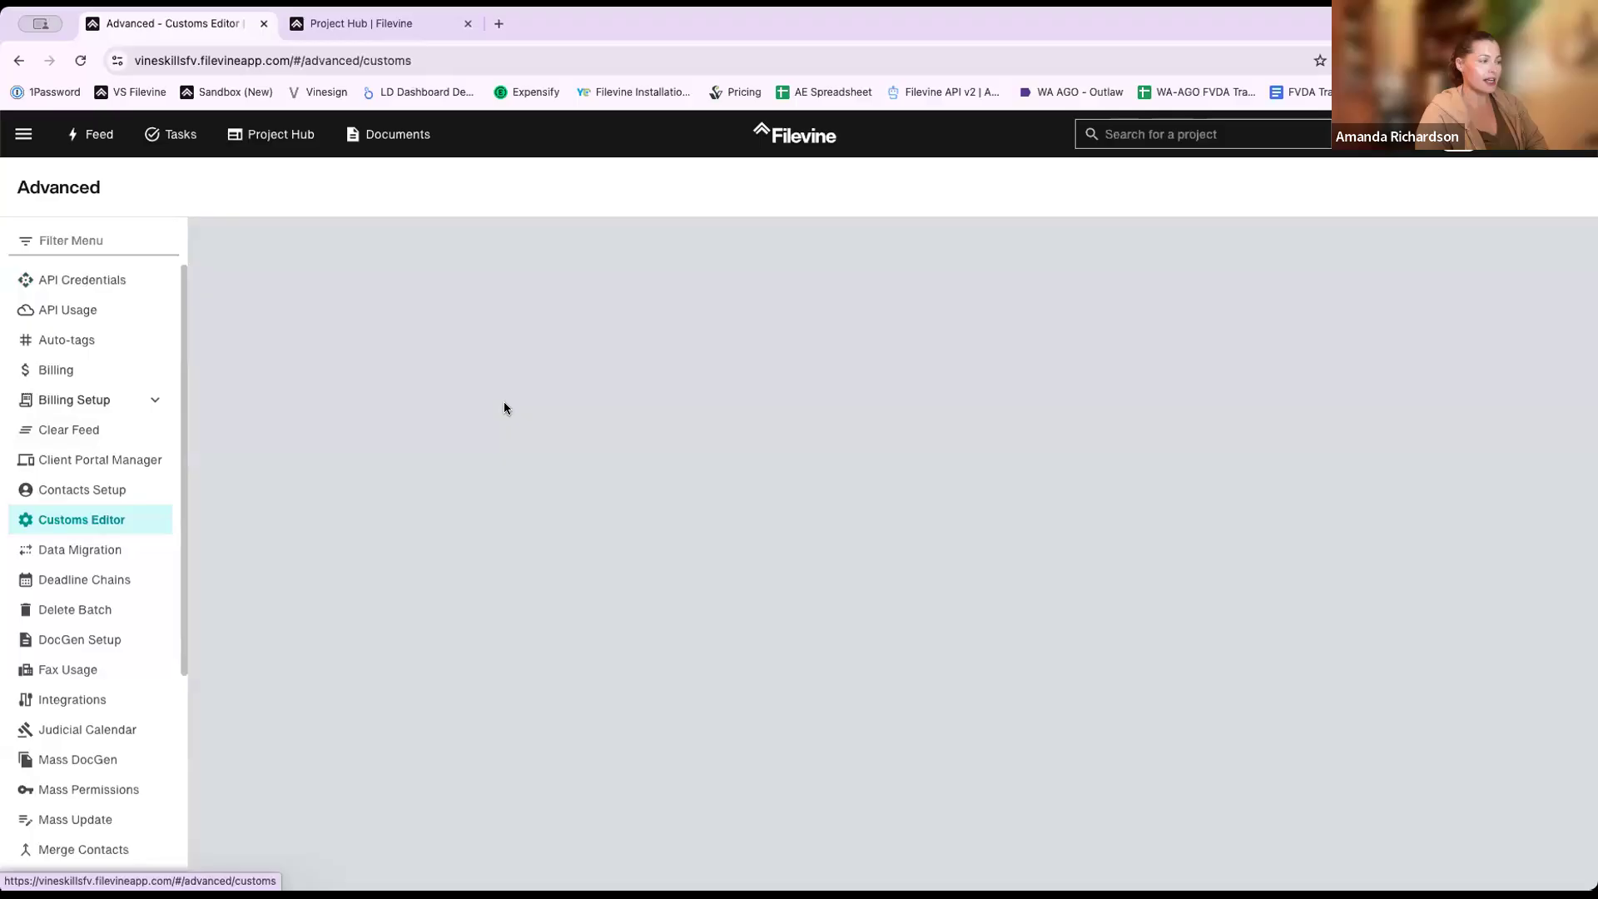
{"action": "left_click", "coordinate": [341, 249]}
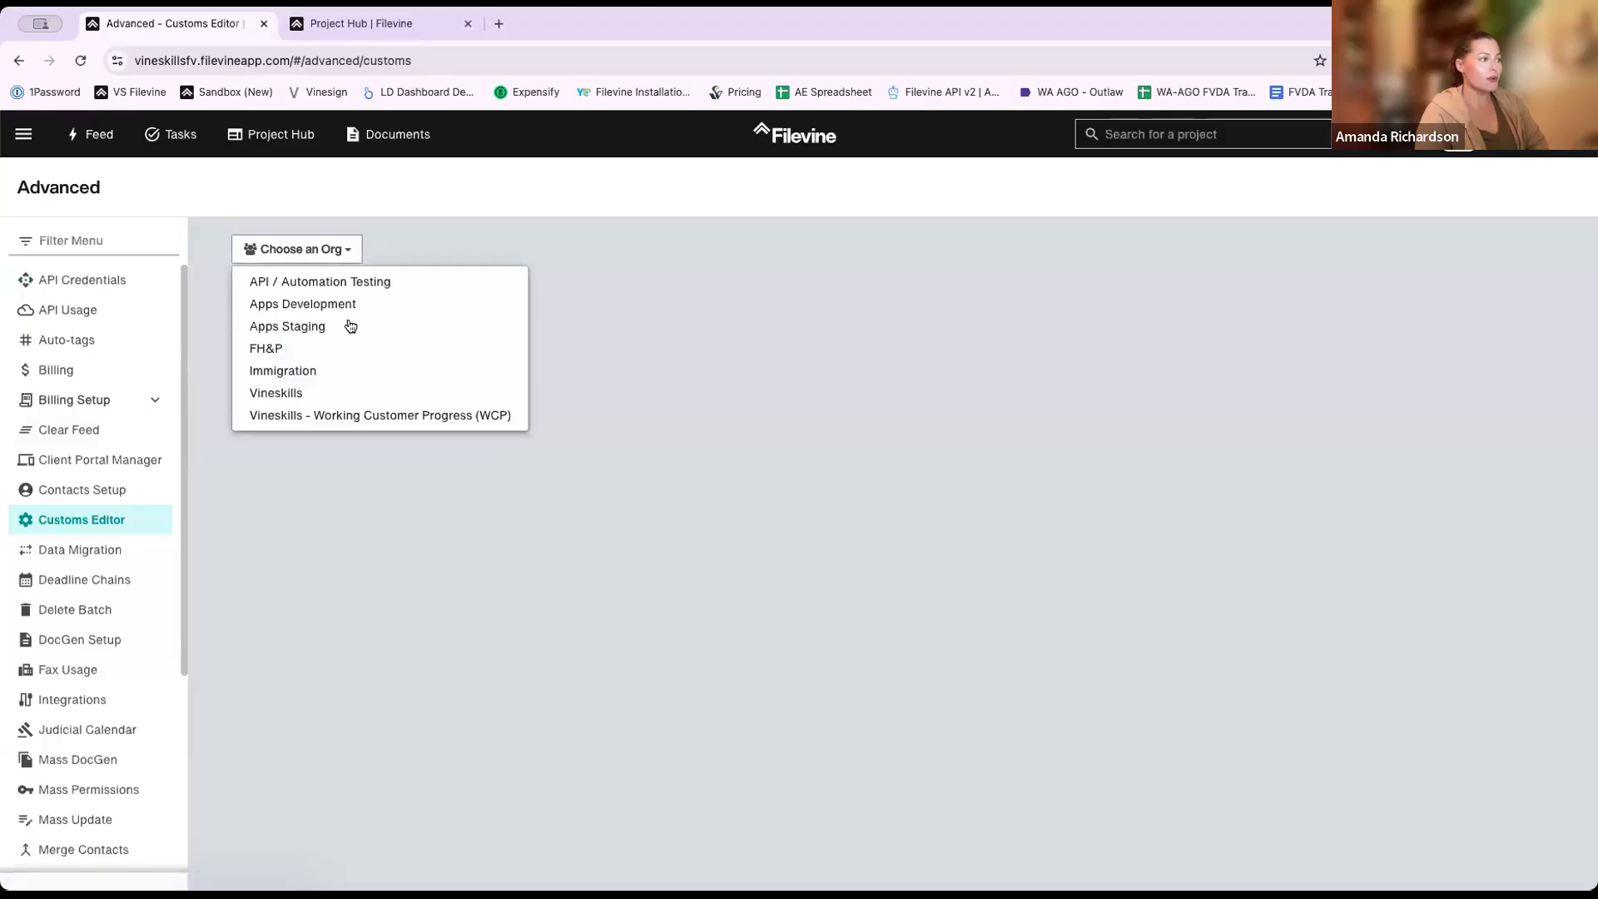
{"action": "left_click", "coordinate": [347, 393]}
{"action": "left_click", "coordinate": [480, 253]}
{"action": "scroll", "coordinate": [532, 479], "scroll_direction": "down", "scroll_amount": 5}
{"action": "scroll", "coordinate": [524, 485], "scroll_direction": "down", "scroll_amount": 1}
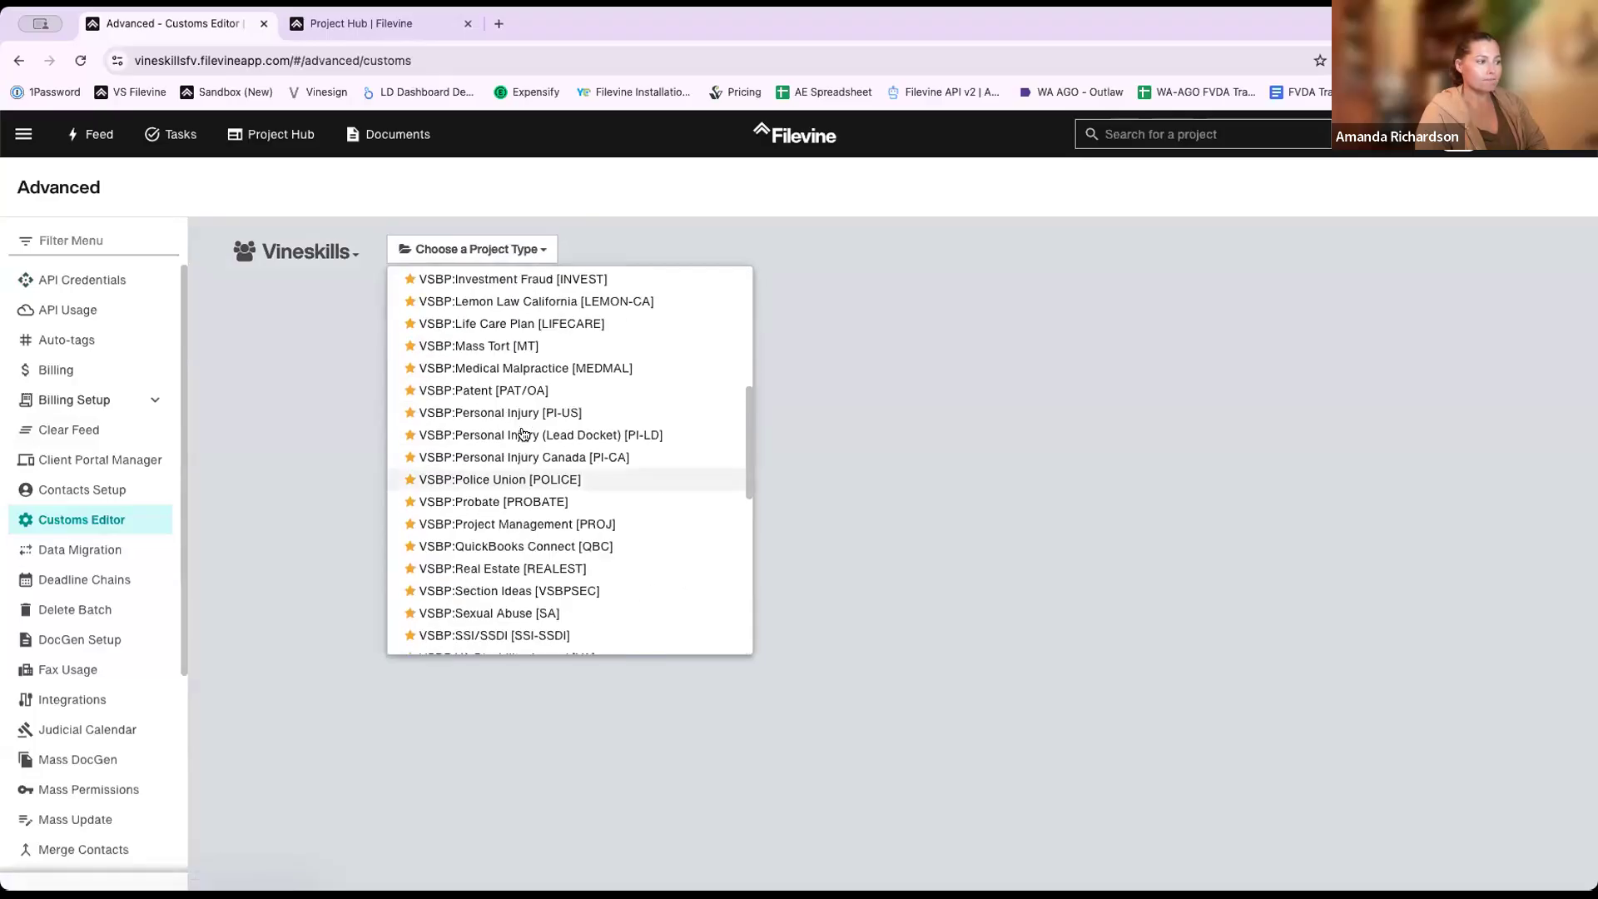
{"action": "left_click", "coordinate": [528, 412]}
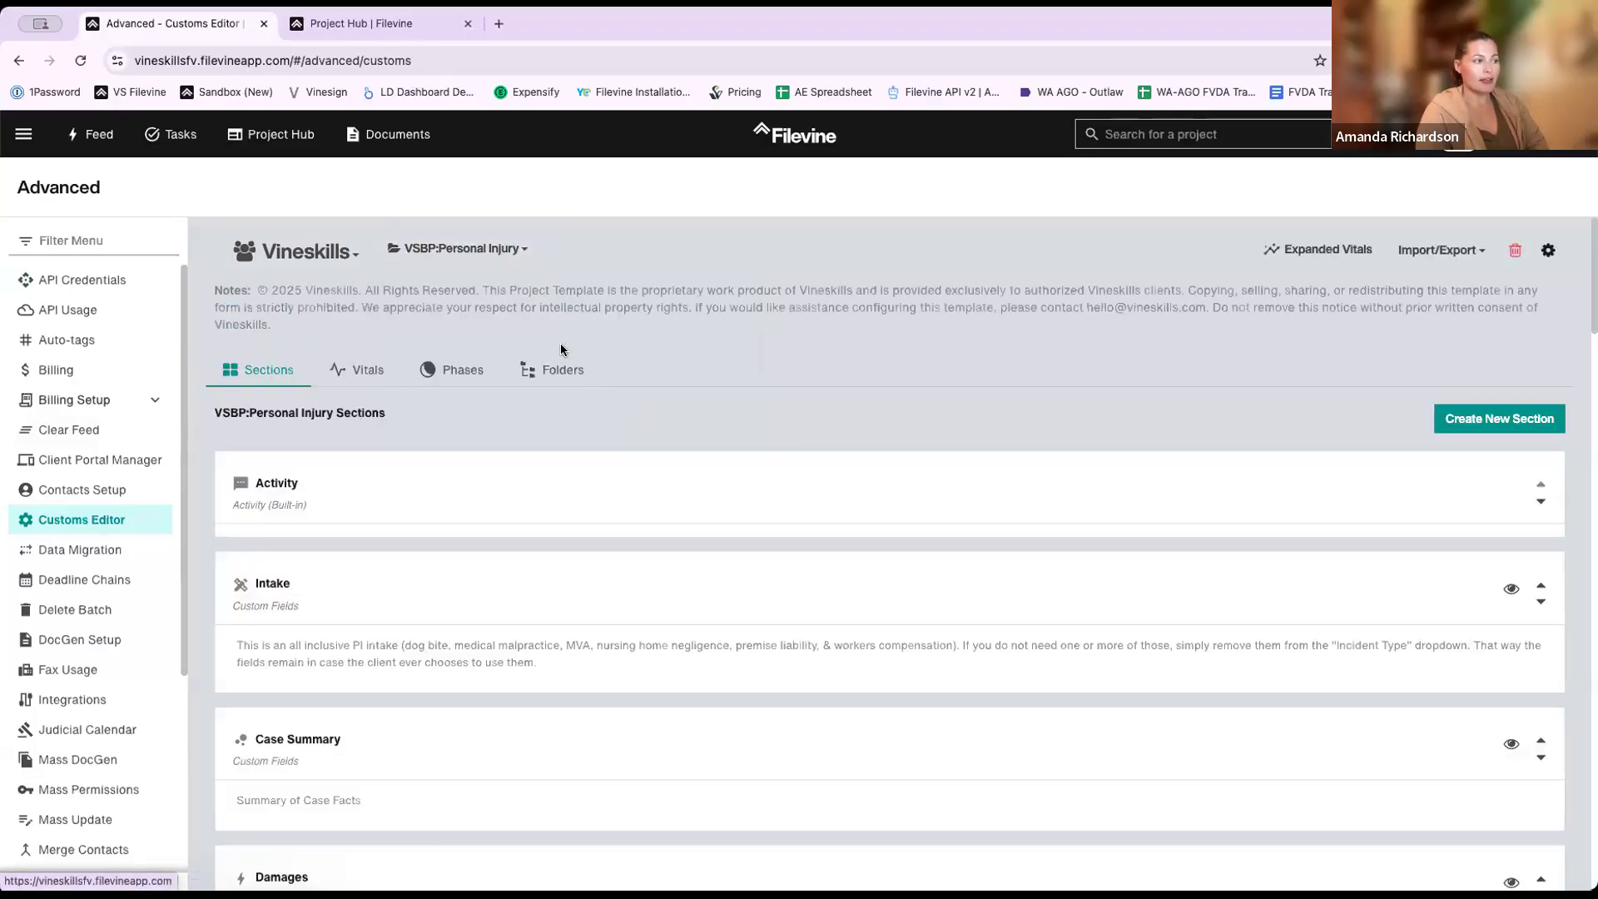
{"action": "left_click", "coordinate": [562, 351]}
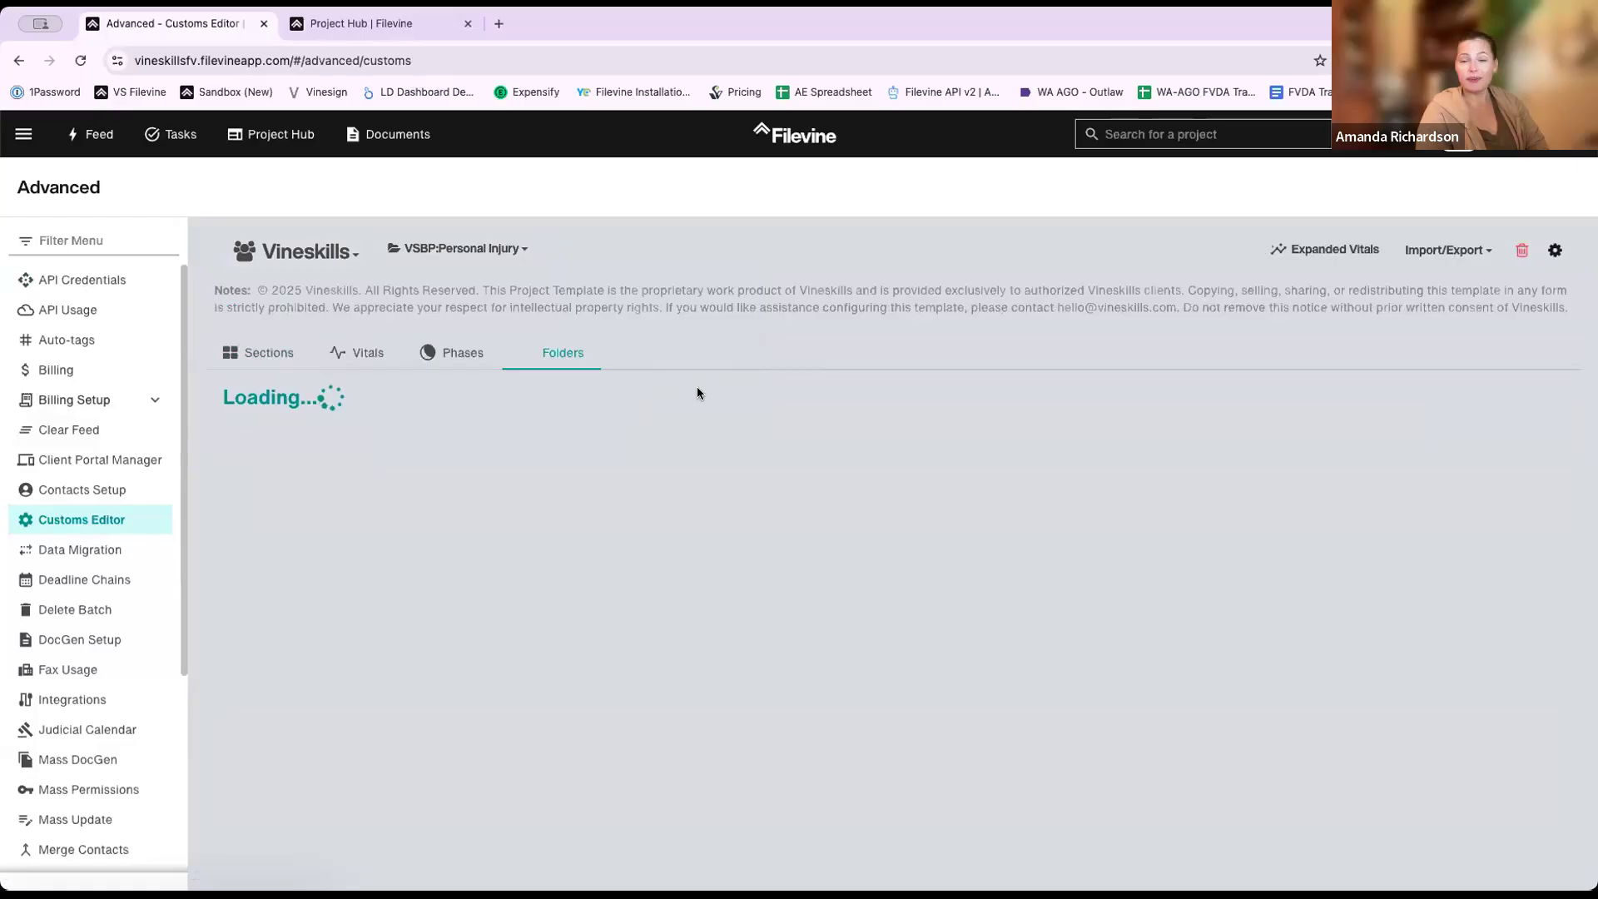
- Add a 'Correspondence' folder under {{Name}} and save the folder template
{"action": "scroll", "coordinate": [699, 391], "scroll_direction": "down", "scroll_amount": 3}
{"action": "scroll", "coordinate": [375, 500], "scroll_direction": "up", "scroll_amount": 1}
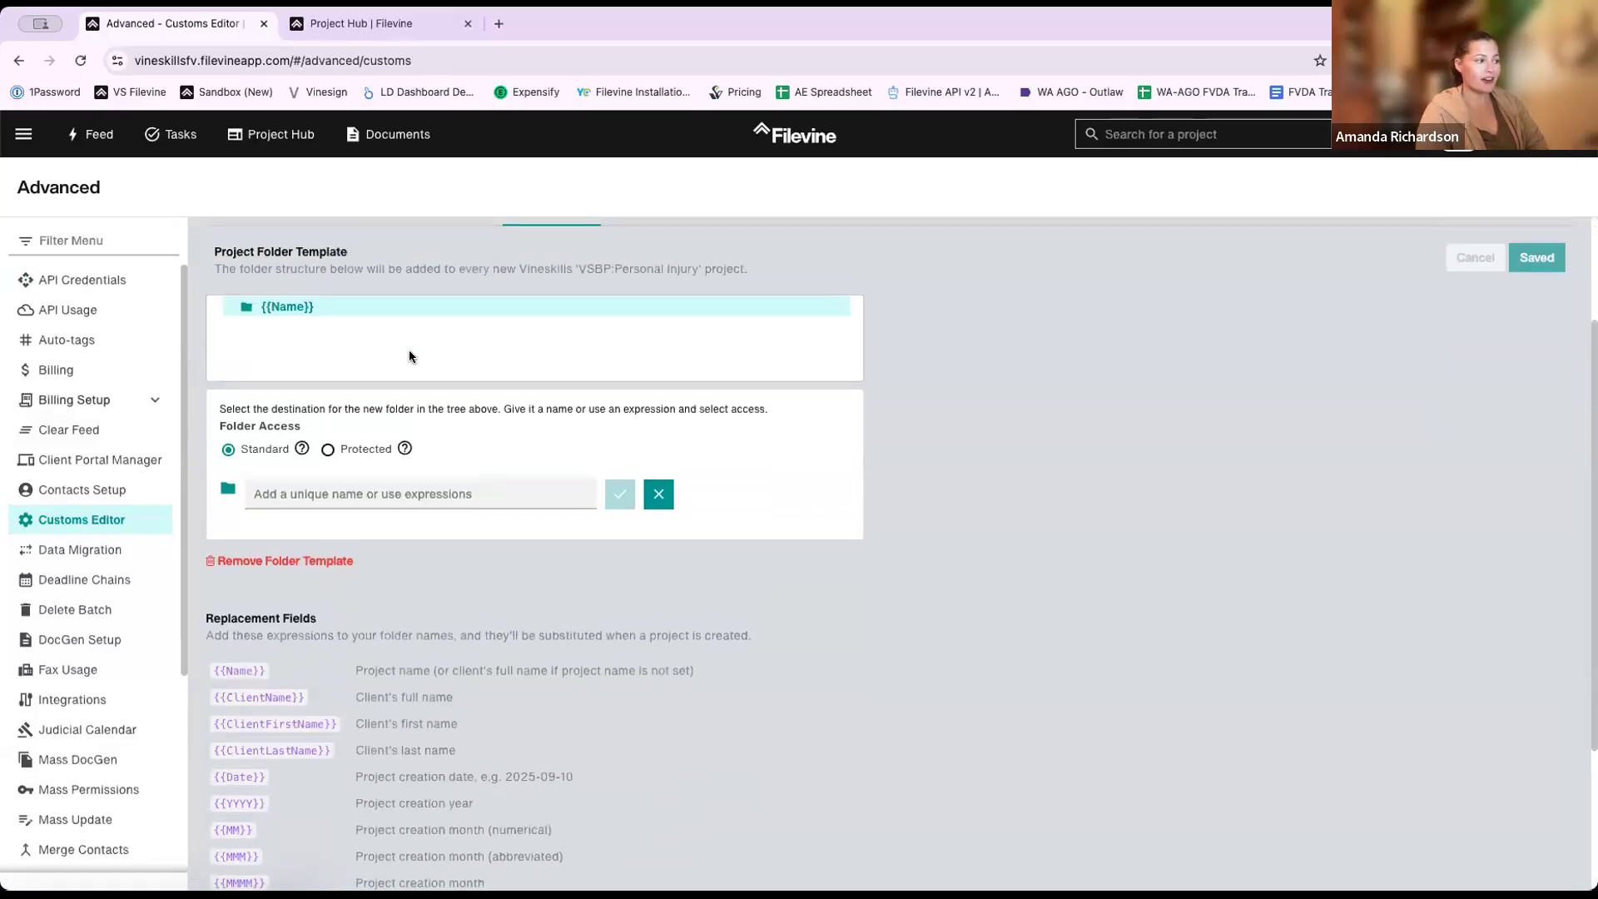
{"action": "left_click", "coordinate": [340, 521]}
{"action": "type", "text": "Corre"}
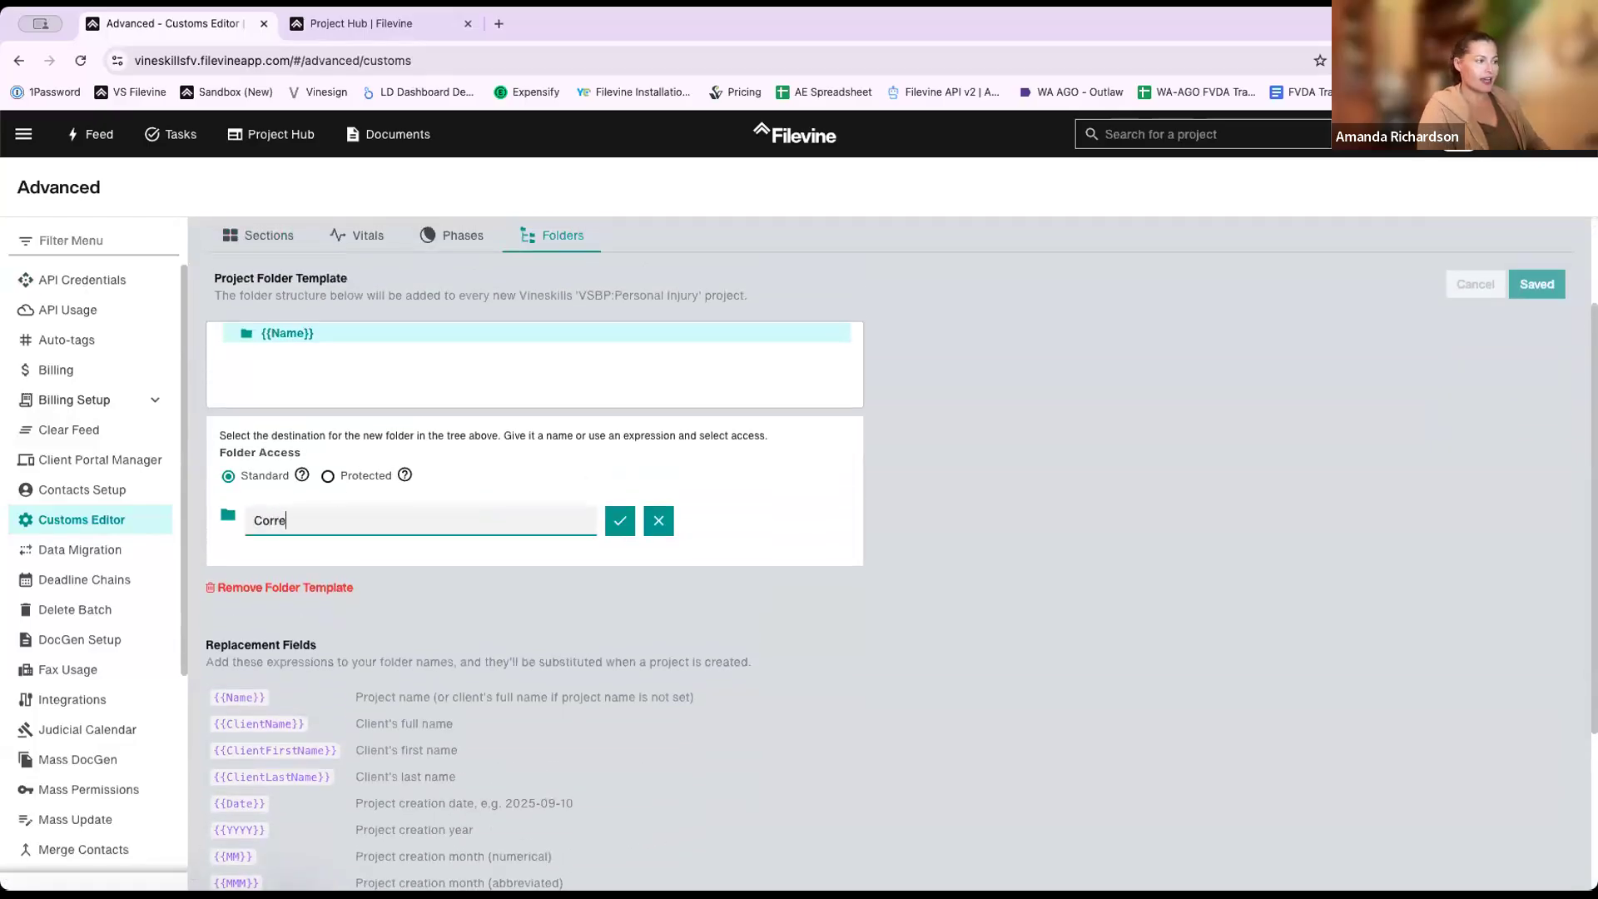
{"action": "type", "text": "spondence"}
{"action": "key", "text": "Tab"}
{"action": "key", "text": "Return"}
{"action": "left_click", "coordinate": [1539, 286]}
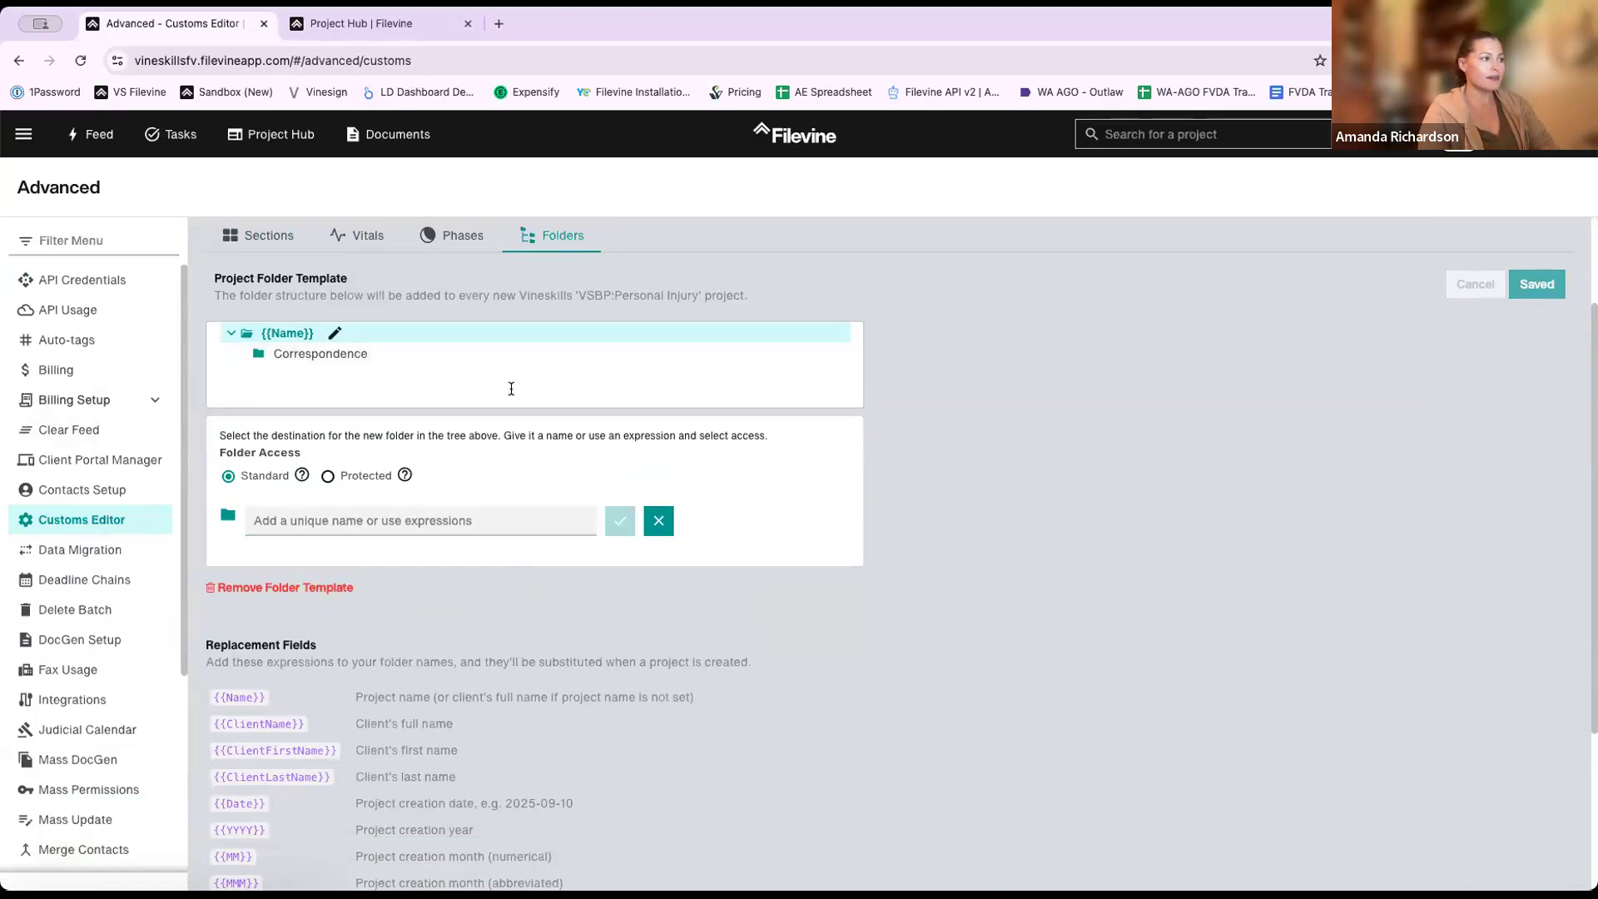
{"action": "scroll", "coordinate": [554, 274], "scroll_direction": "up", "scroll_amount": 1}
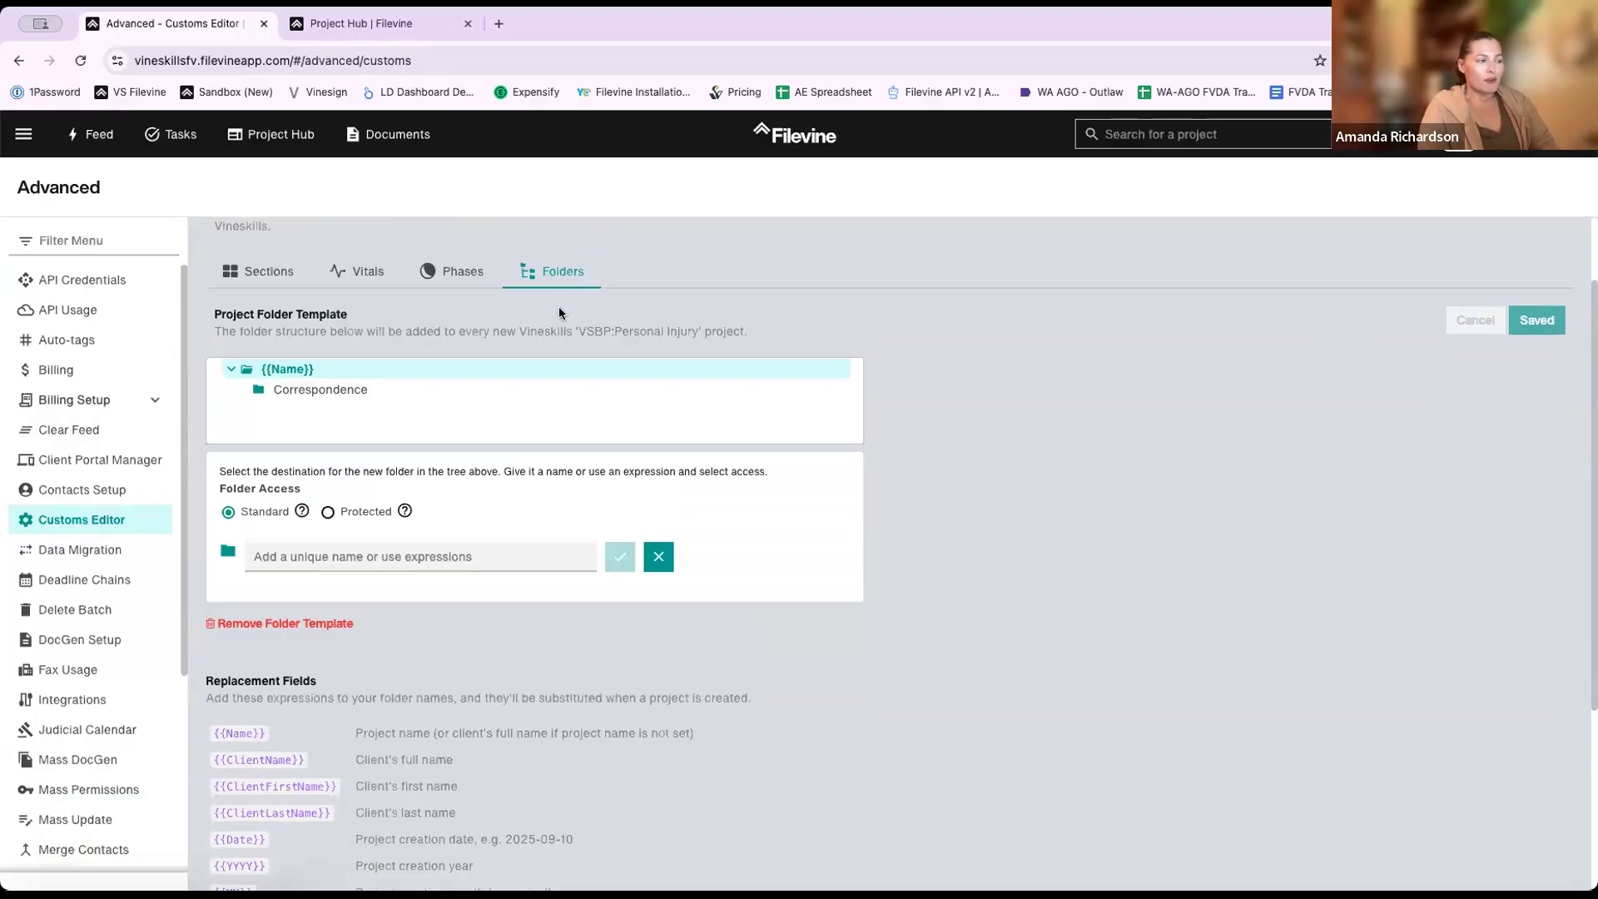
{"action": "scroll", "coordinate": [559, 313], "scroll_direction": "up", "scroll_amount": 3}
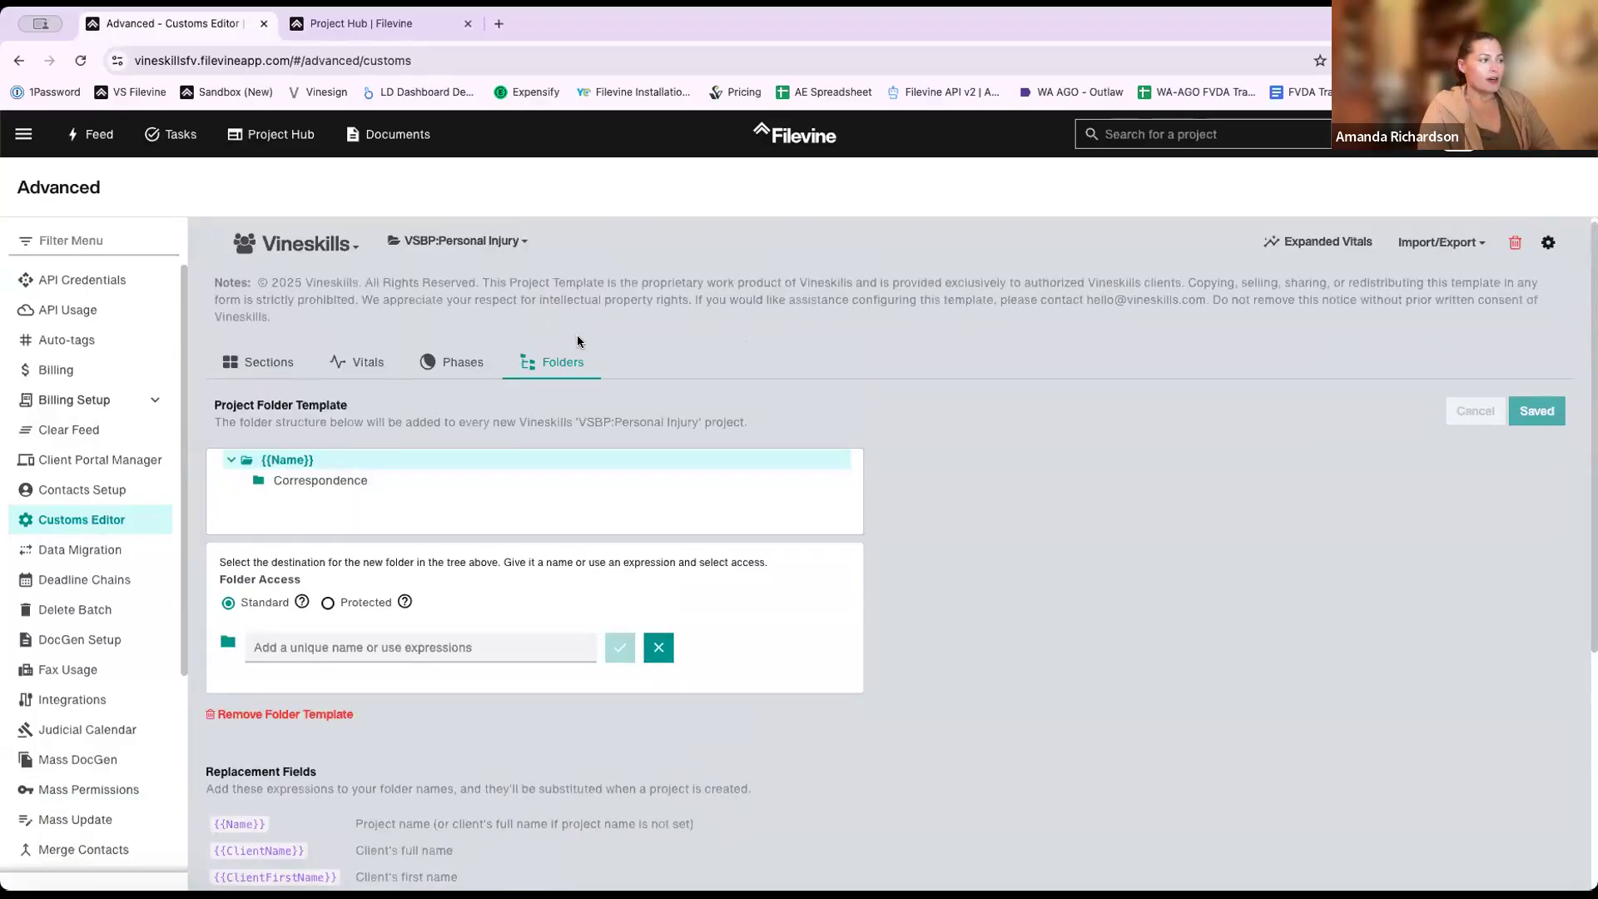
- Open the Intake section from the template's Sections list
{"action": "left_click", "coordinate": [281, 363]}
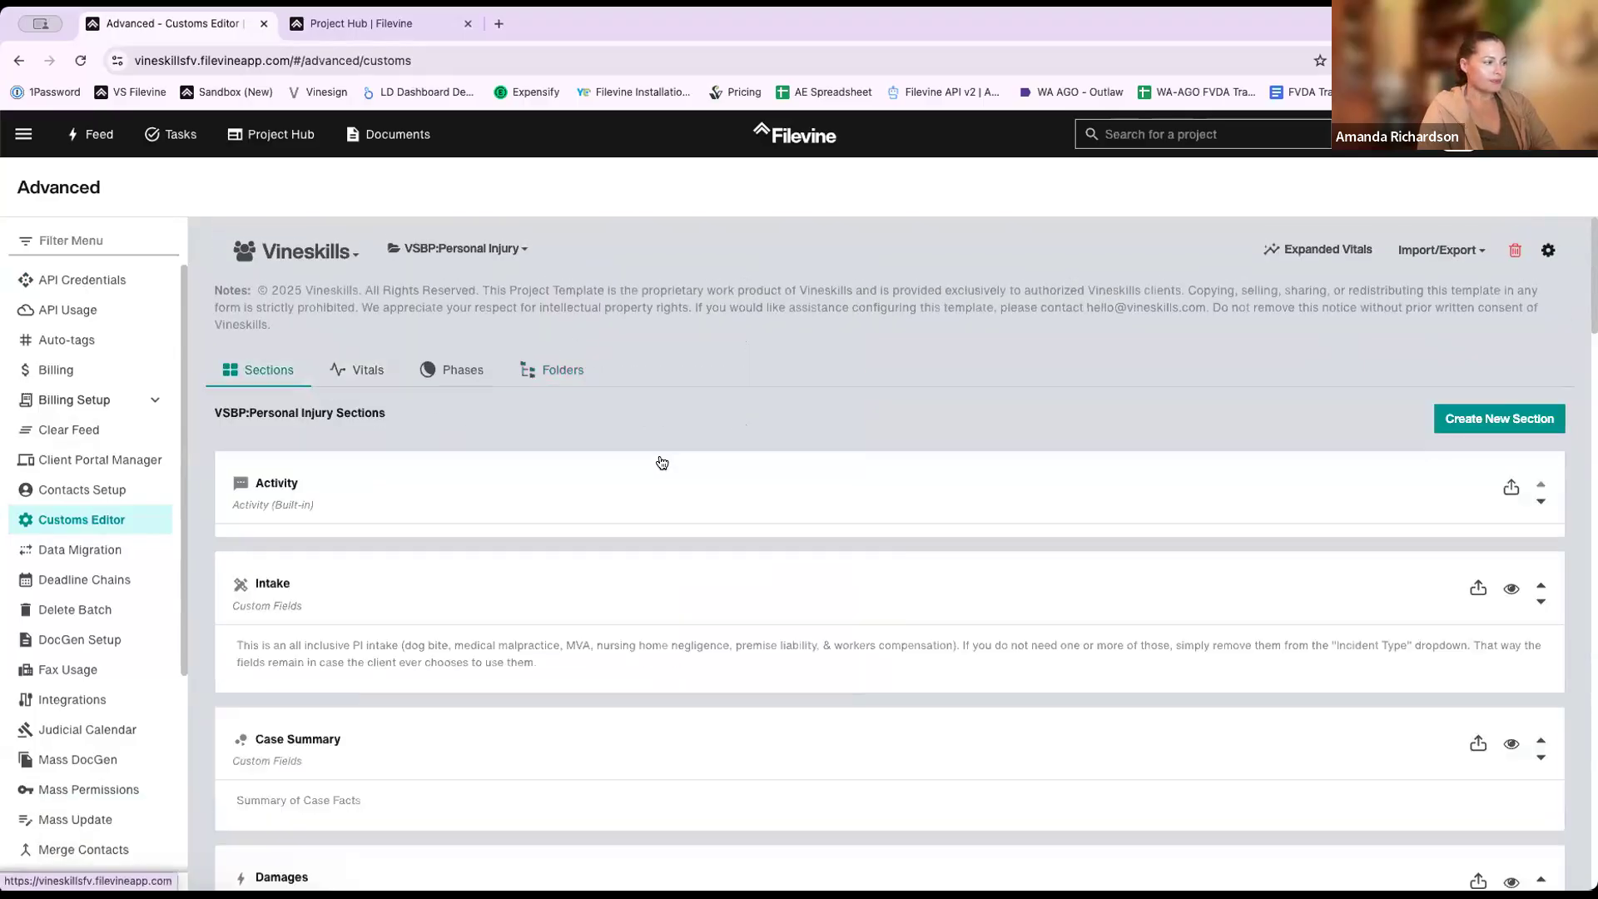
{"action": "scroll", "coordinate": [654, 474], "scroll_direction": "down", "scroll_amount": 3}
{"action": "left_click", "coordinate": [649, 488]}
{"action": "scroll", "coordinate": [807, 458], "scroll_direction": "down", "scroll_amount": 10}
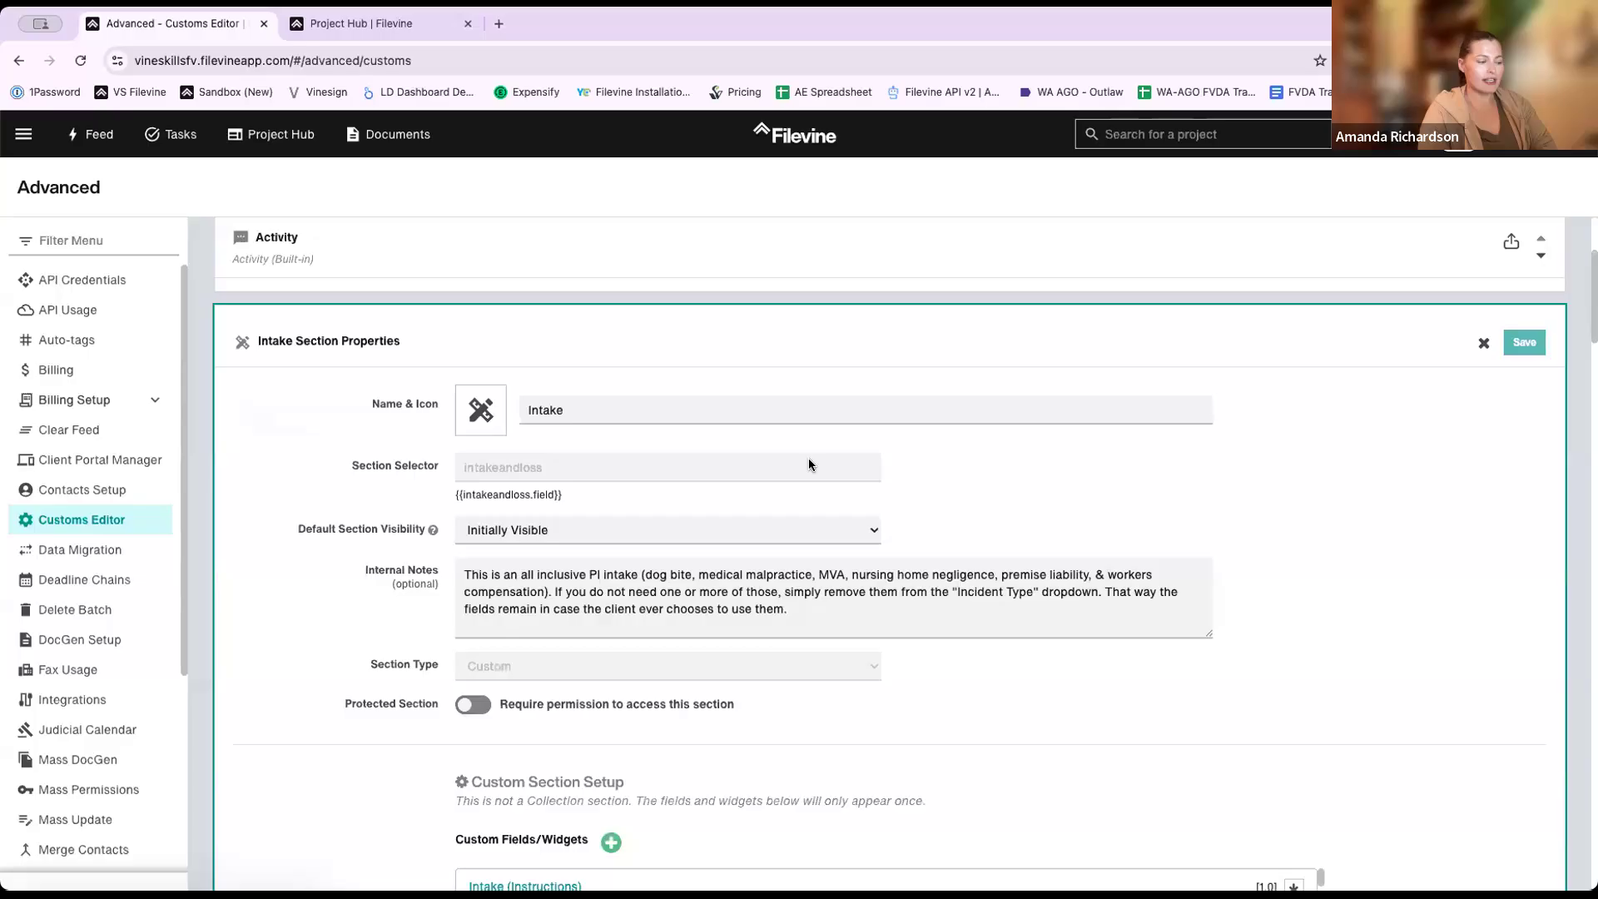
- Search 'file' to find Split Fee Agreement, view its auto-move folders, then close it unchanged
{"action": "key", "text": "super+f"}
{"action": "type", "text": "doc"}
{"action": "key", "text": "BackSpace"}
{"action": "key", "text": "BackSpace"}
{"action": "key", "text": "BackSpace"}
{"action": "type", "text": "file"}
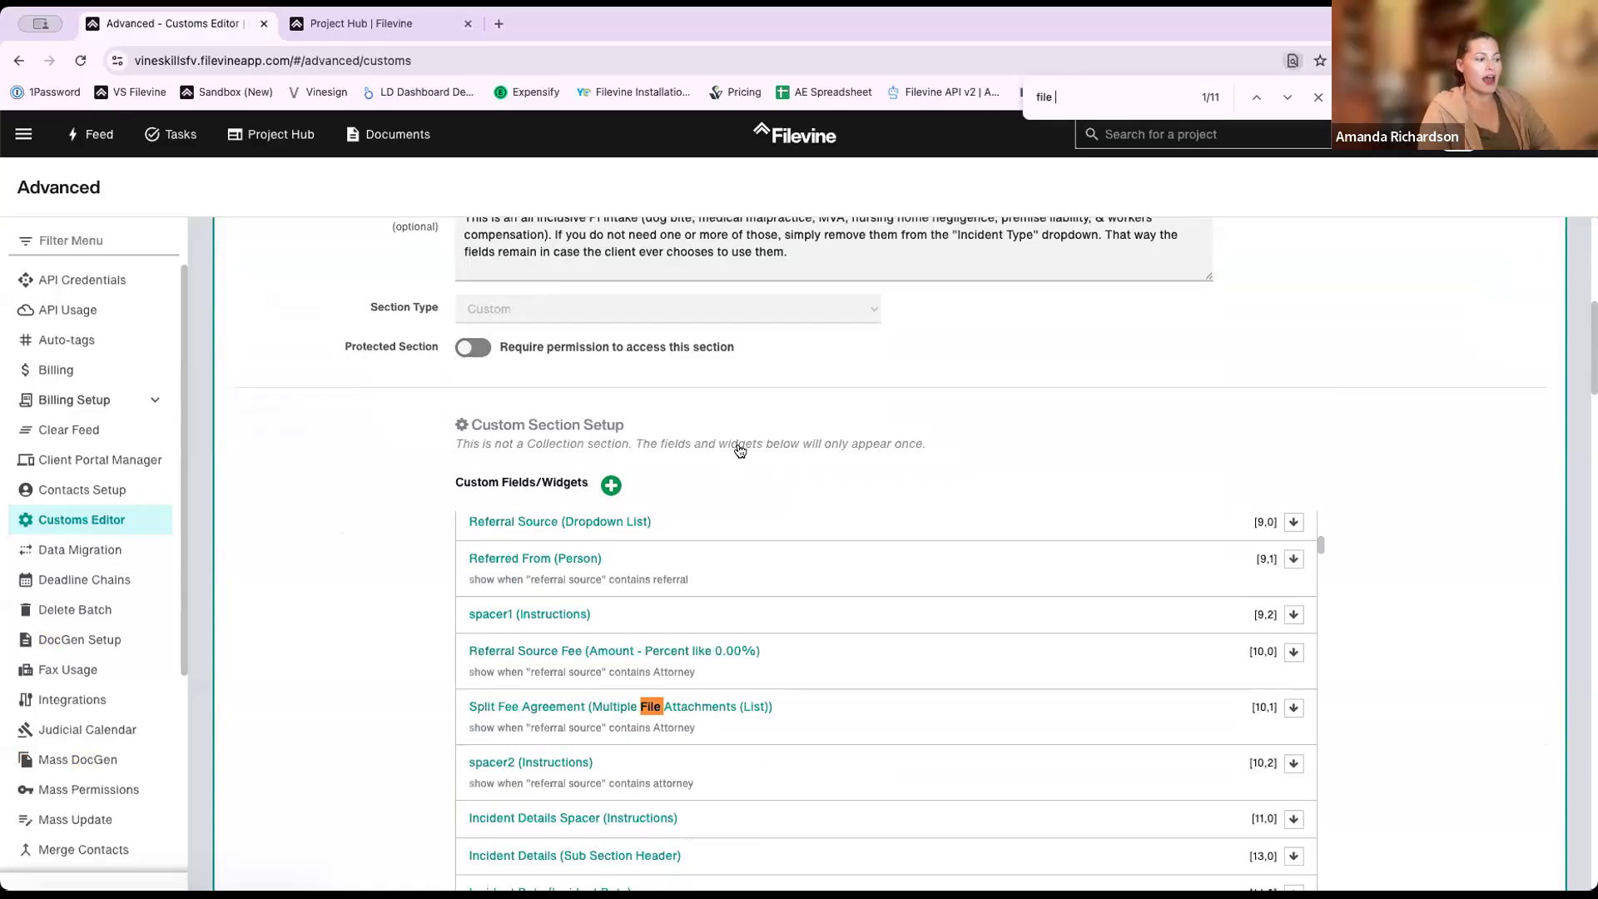
{"action": "scroll", "coordinate": [740, 450], "scroll_direction": "down", "scroll_amount": 3}
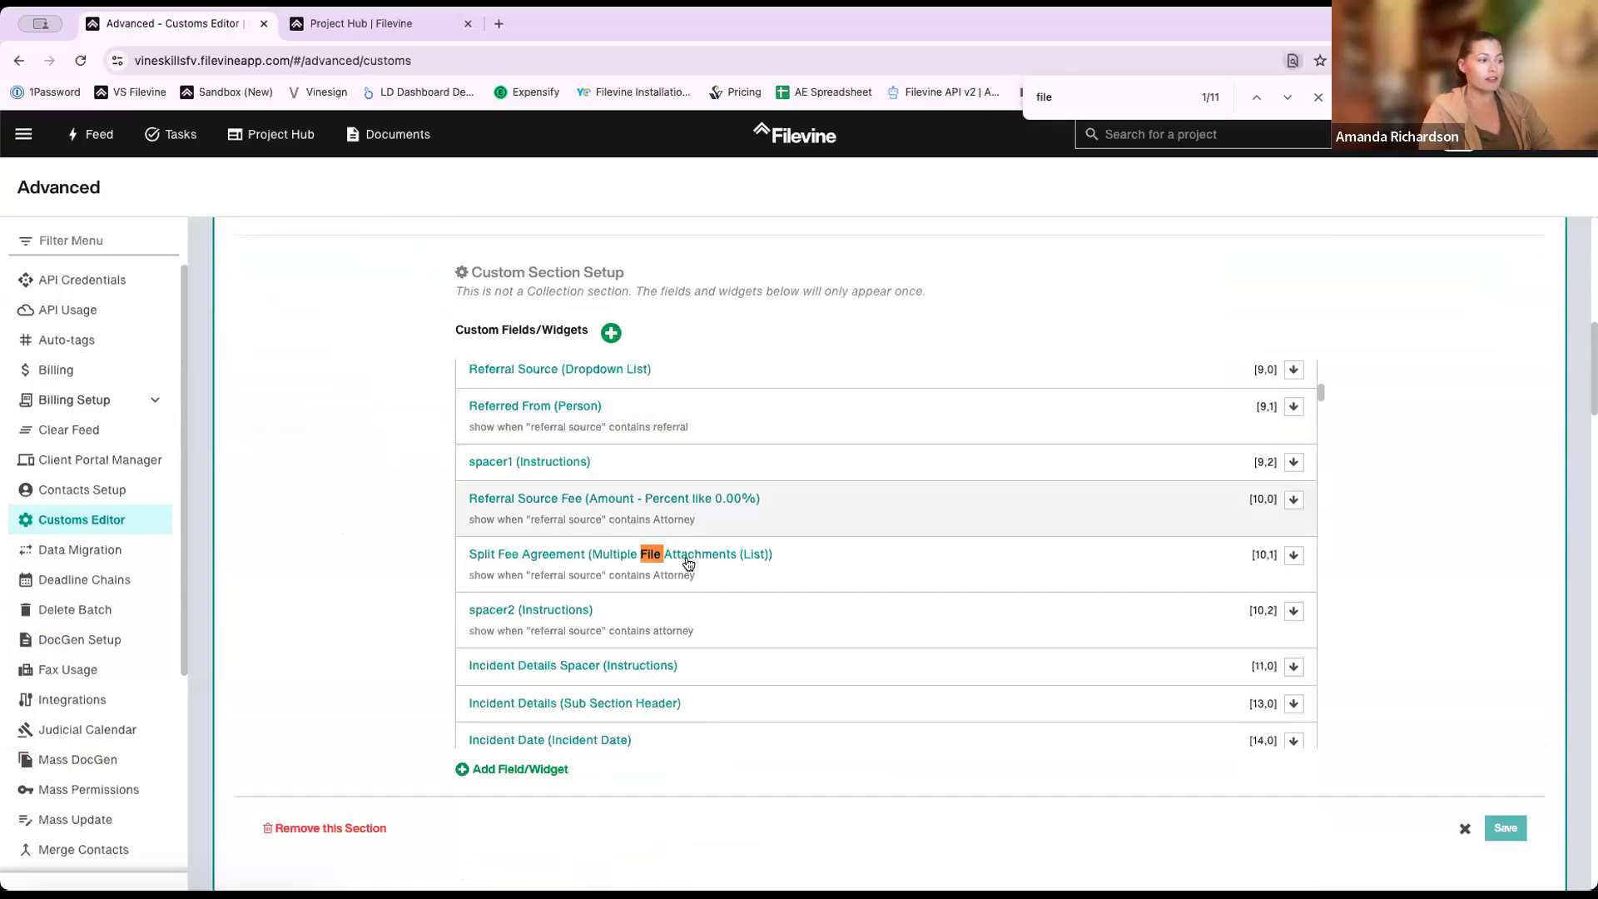
{"action": "left_click", "coordinate": [688, 559]}
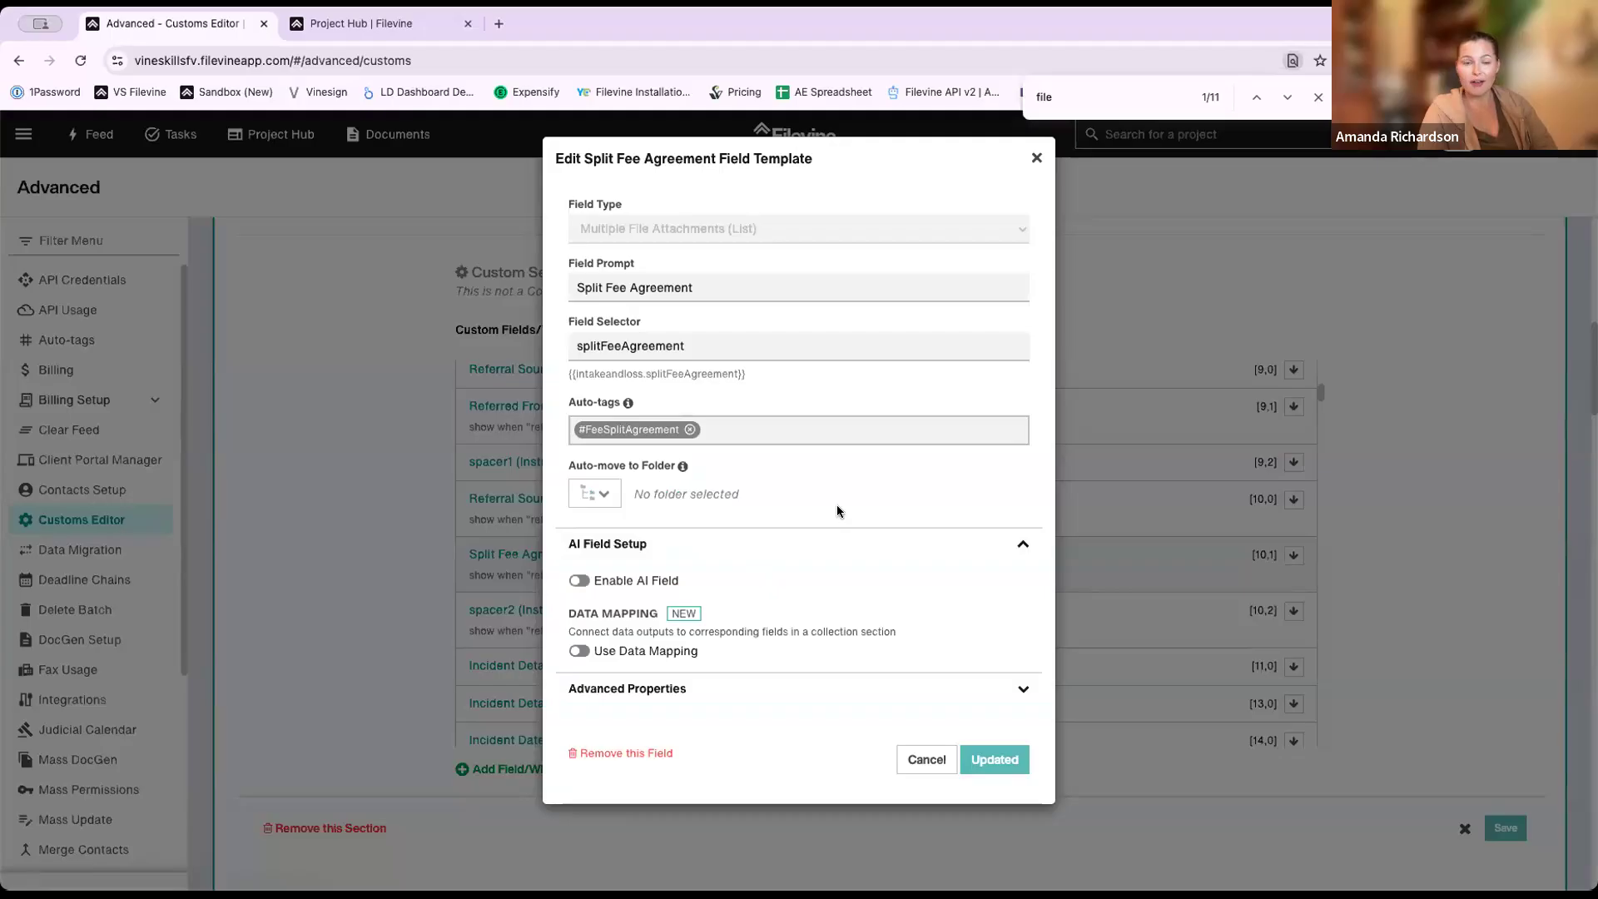
{"action": "left_click", "coordinate": [607, 498]}
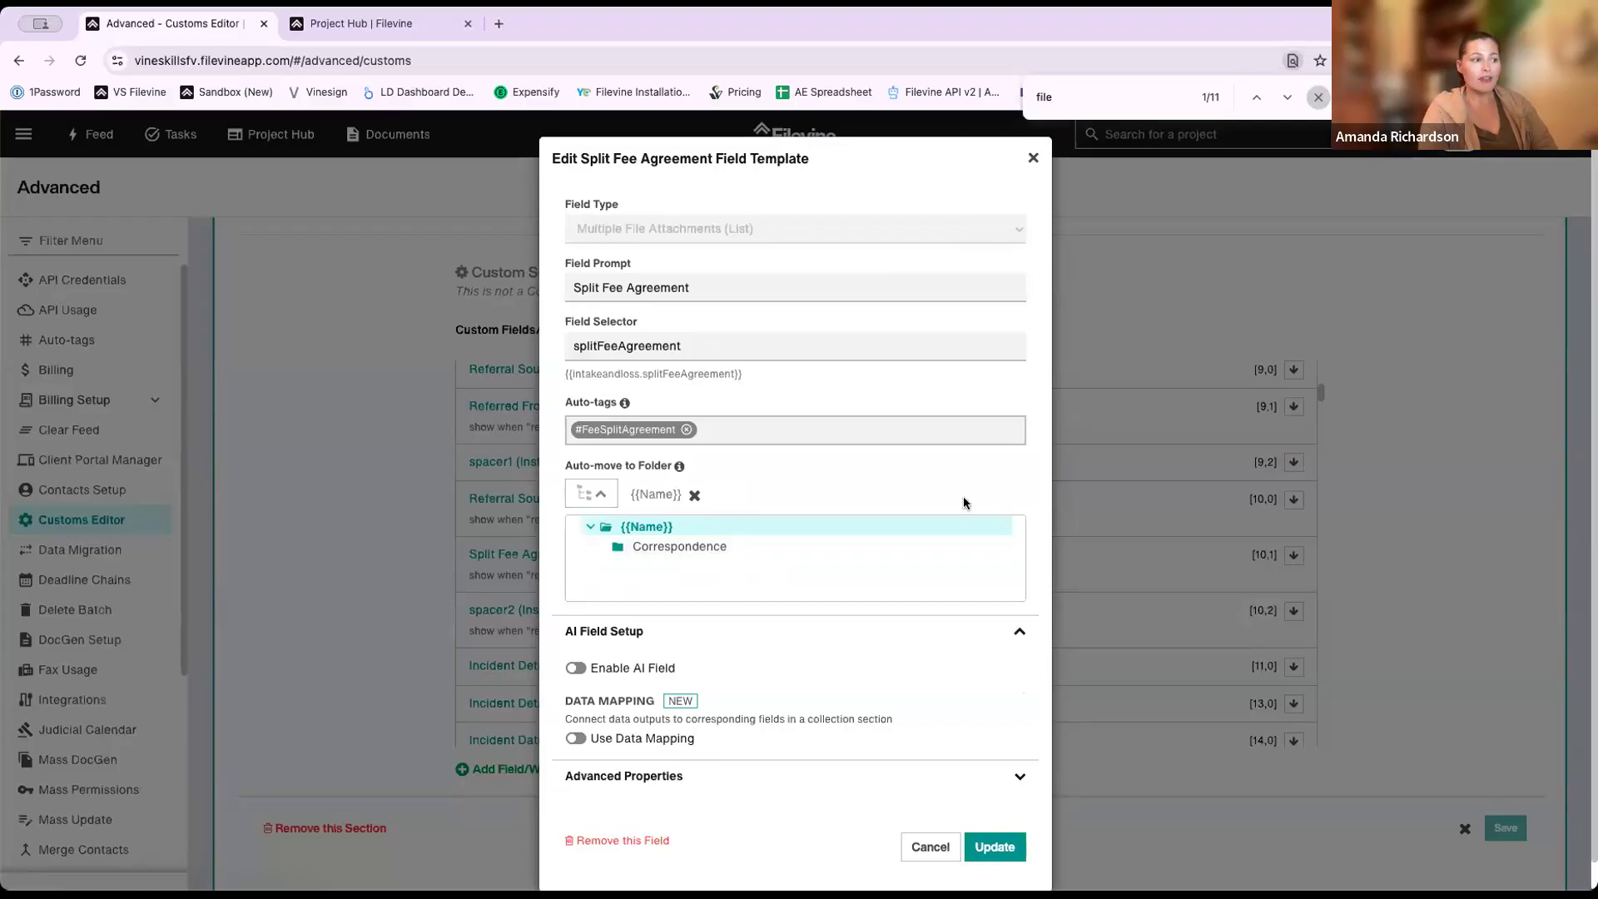
{"action": "key", "text": "Escape"}
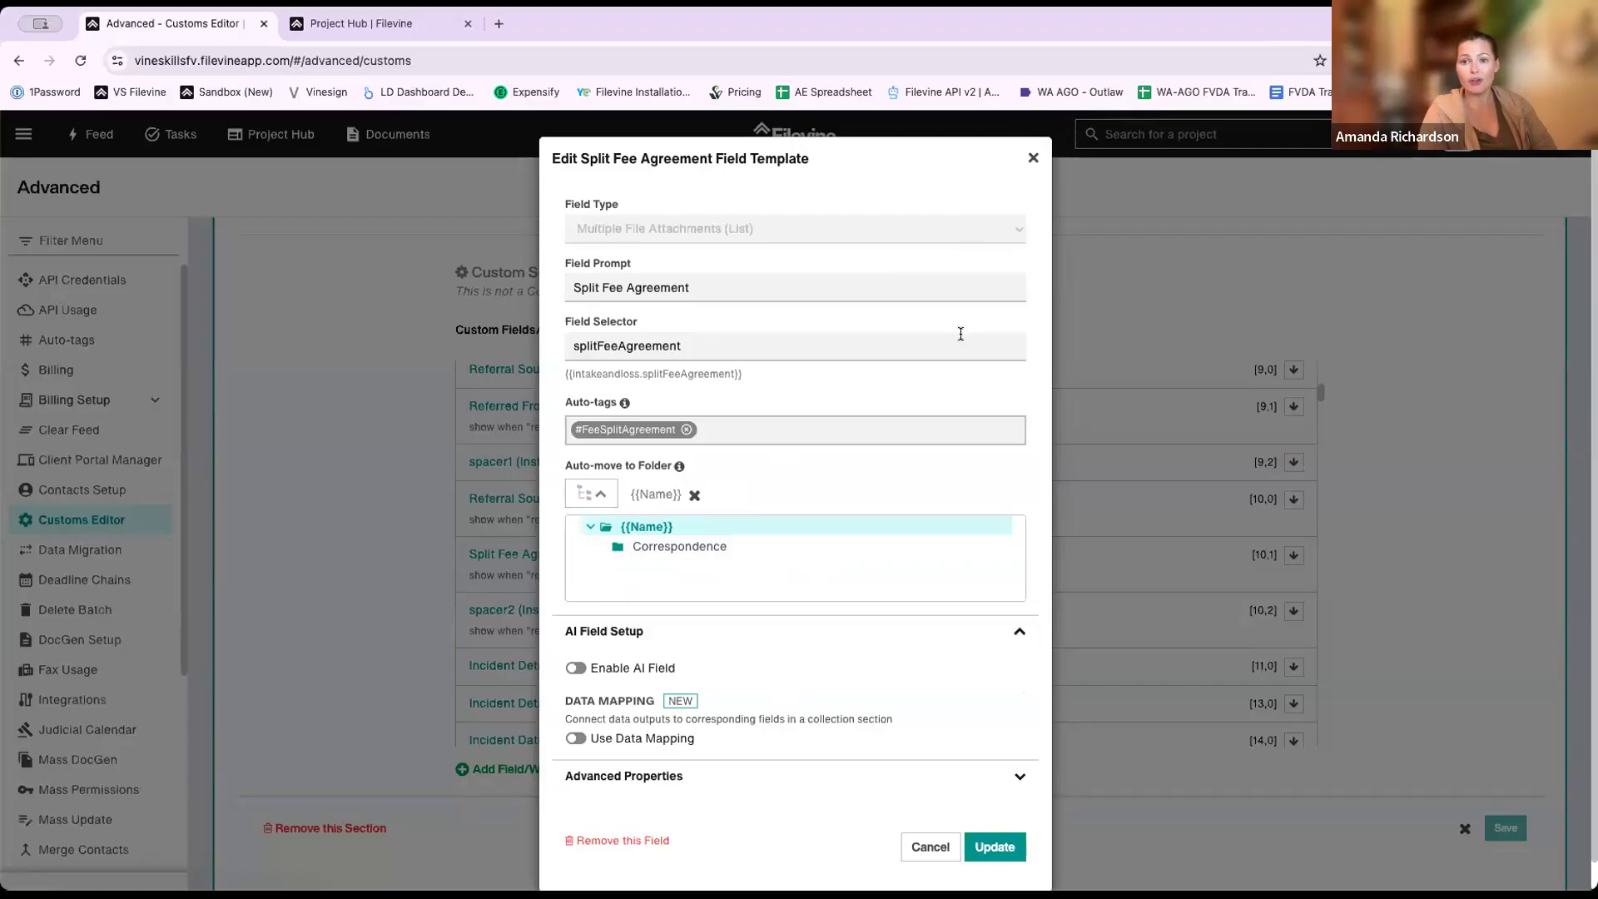
{"action": "left_click", "coordinate": [1033, 158]}
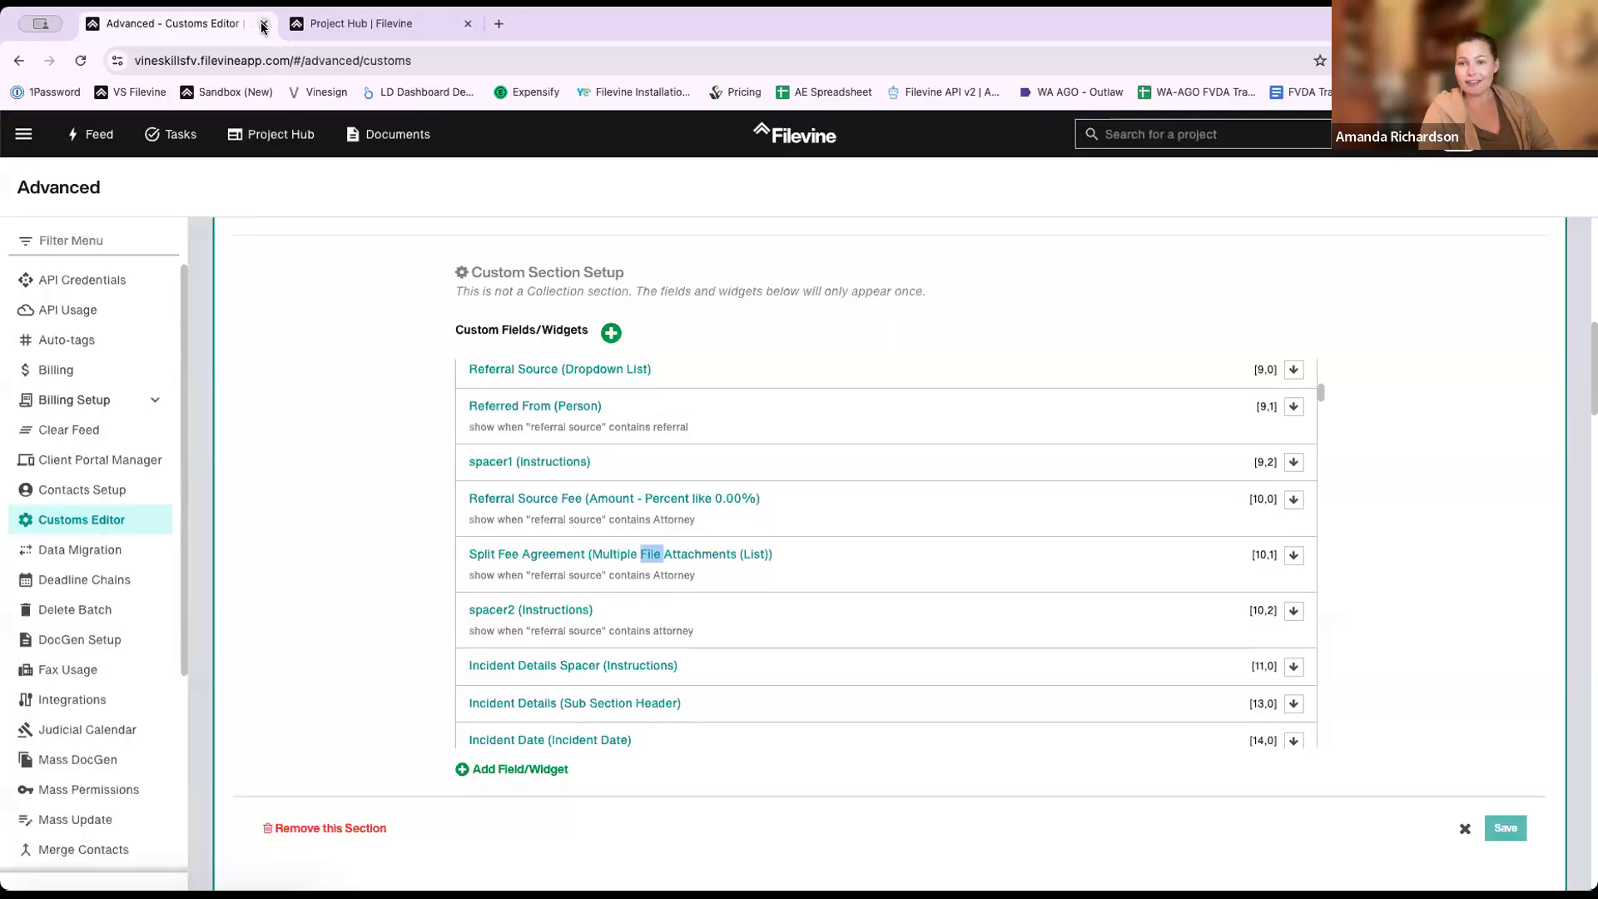
- Close the template editor, open the Deceased TRAINING project, and go to its Documents
{"action": "left_click", "coordinate": [264, 26]}
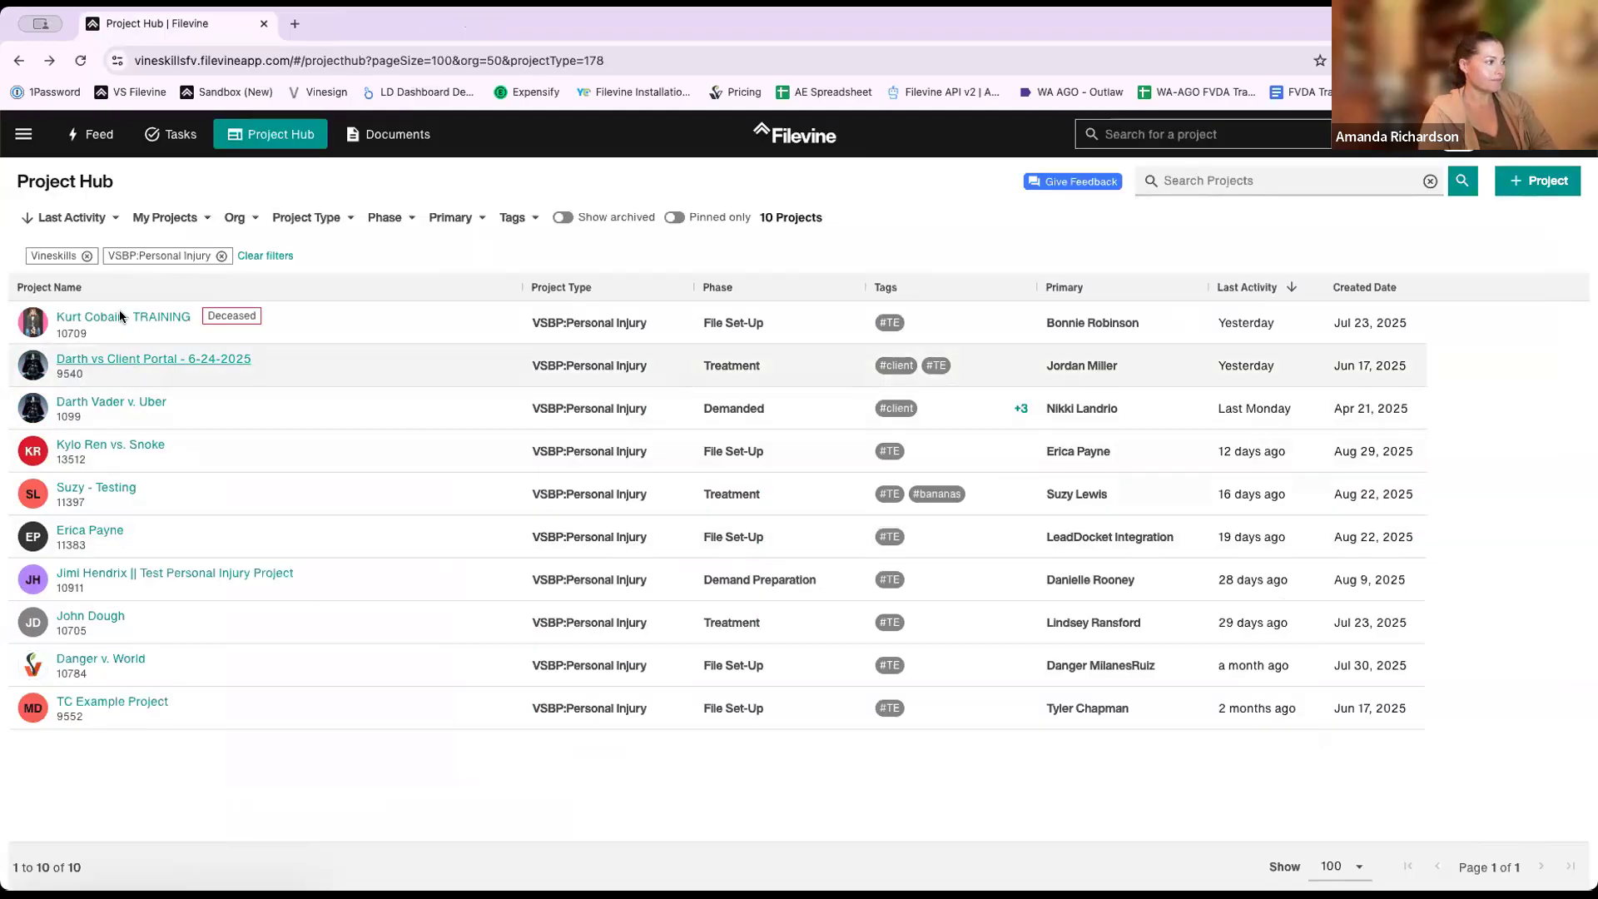
{"action": "left_click", "coordinate": [446, 335]}
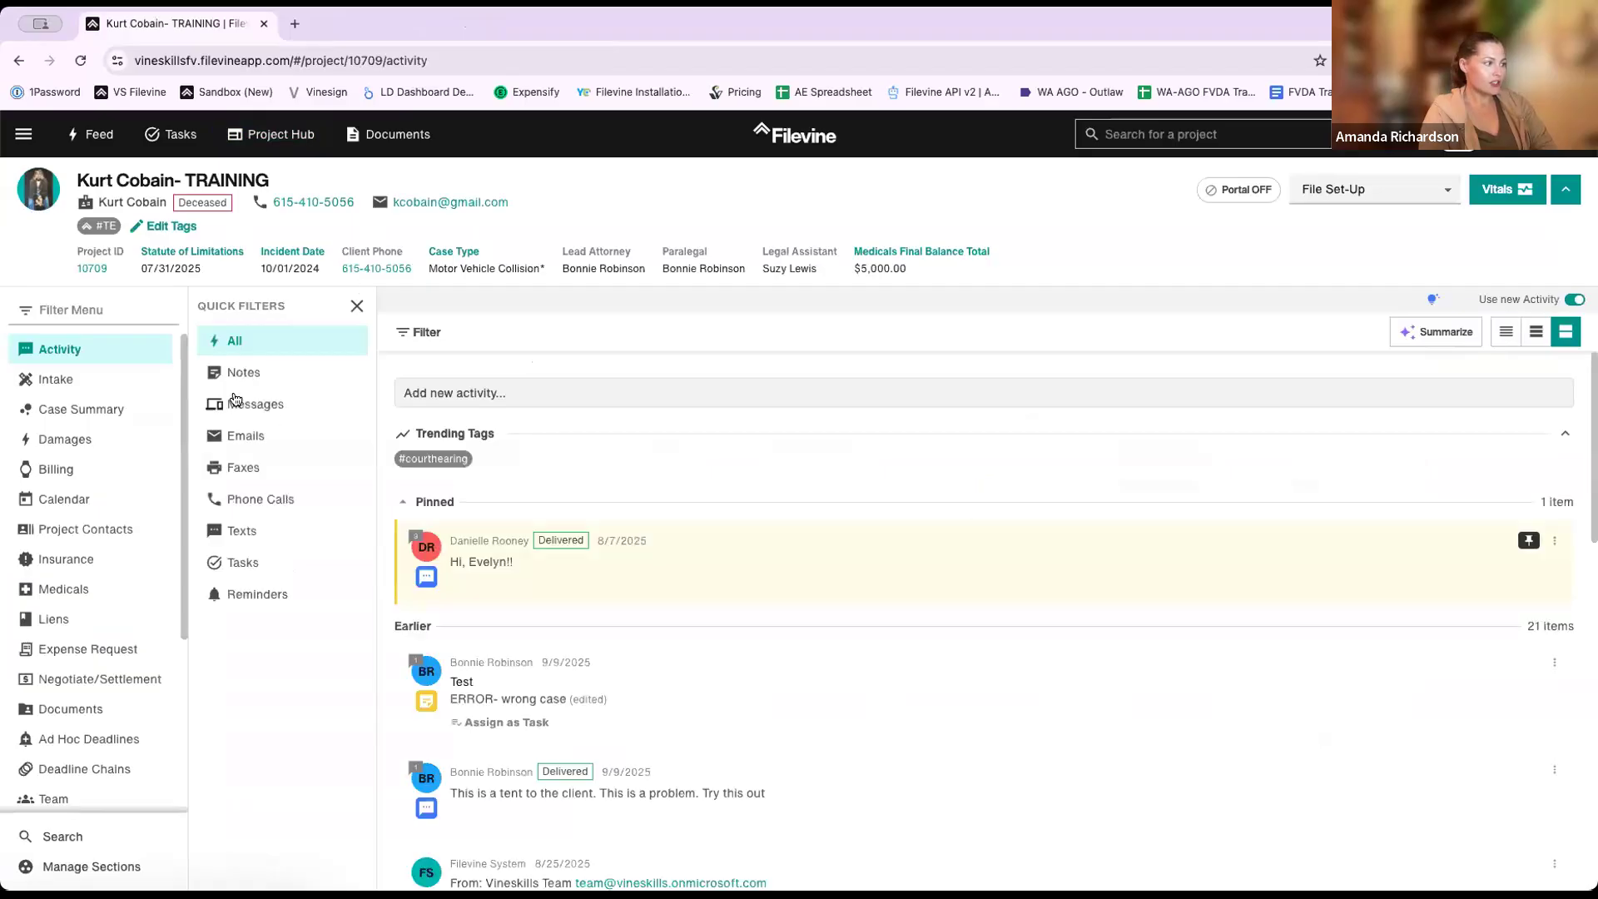
{"action": "scroll", "coordinate": [142, 441], "scroll_direction": "down", "scroll_amount": 3}
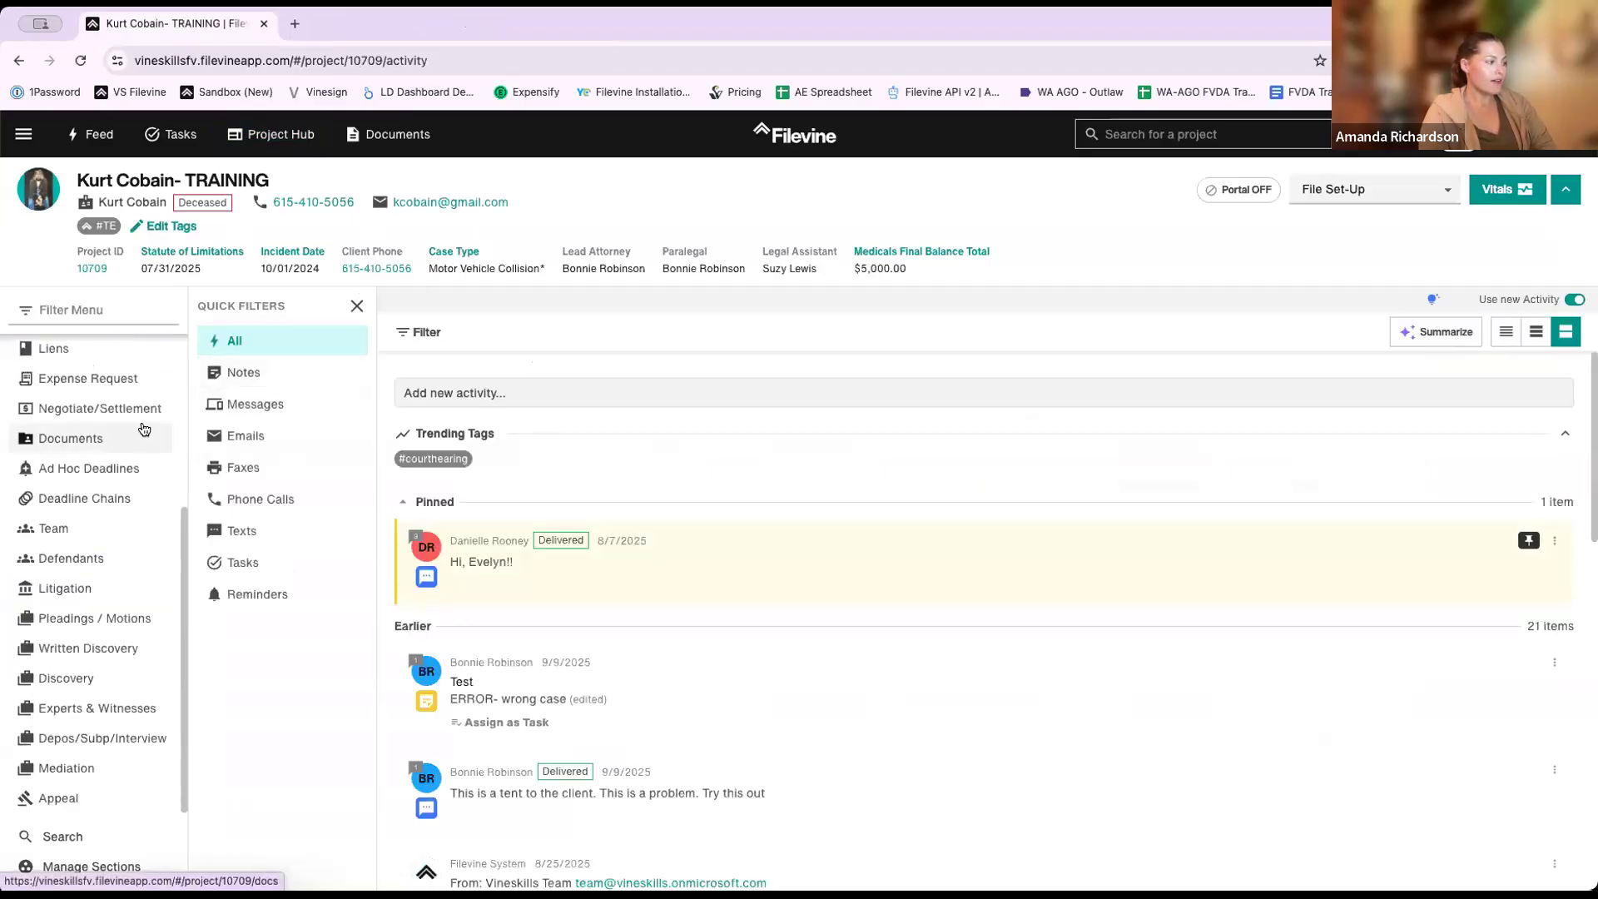
{"action": "scroll", "coordinate": [109, 516], "scroll_direction": "up", "scroll_amount": 1}
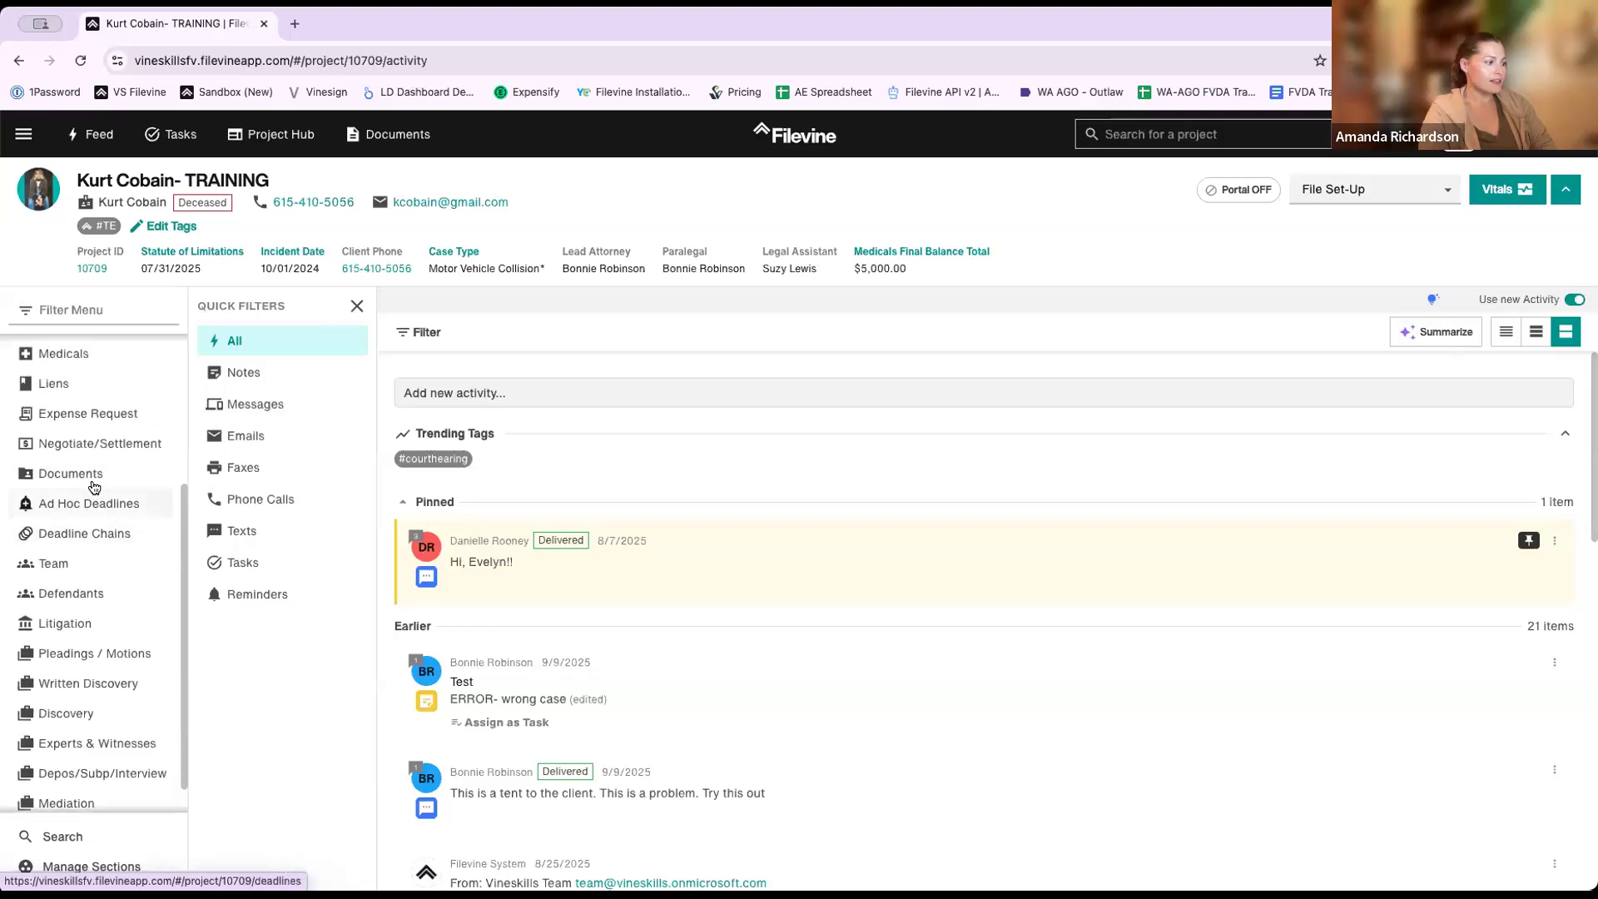
{"action": "scroll", "coordinate": [104, 525], "scroll_direction": "up", "scroll_amount": 5}
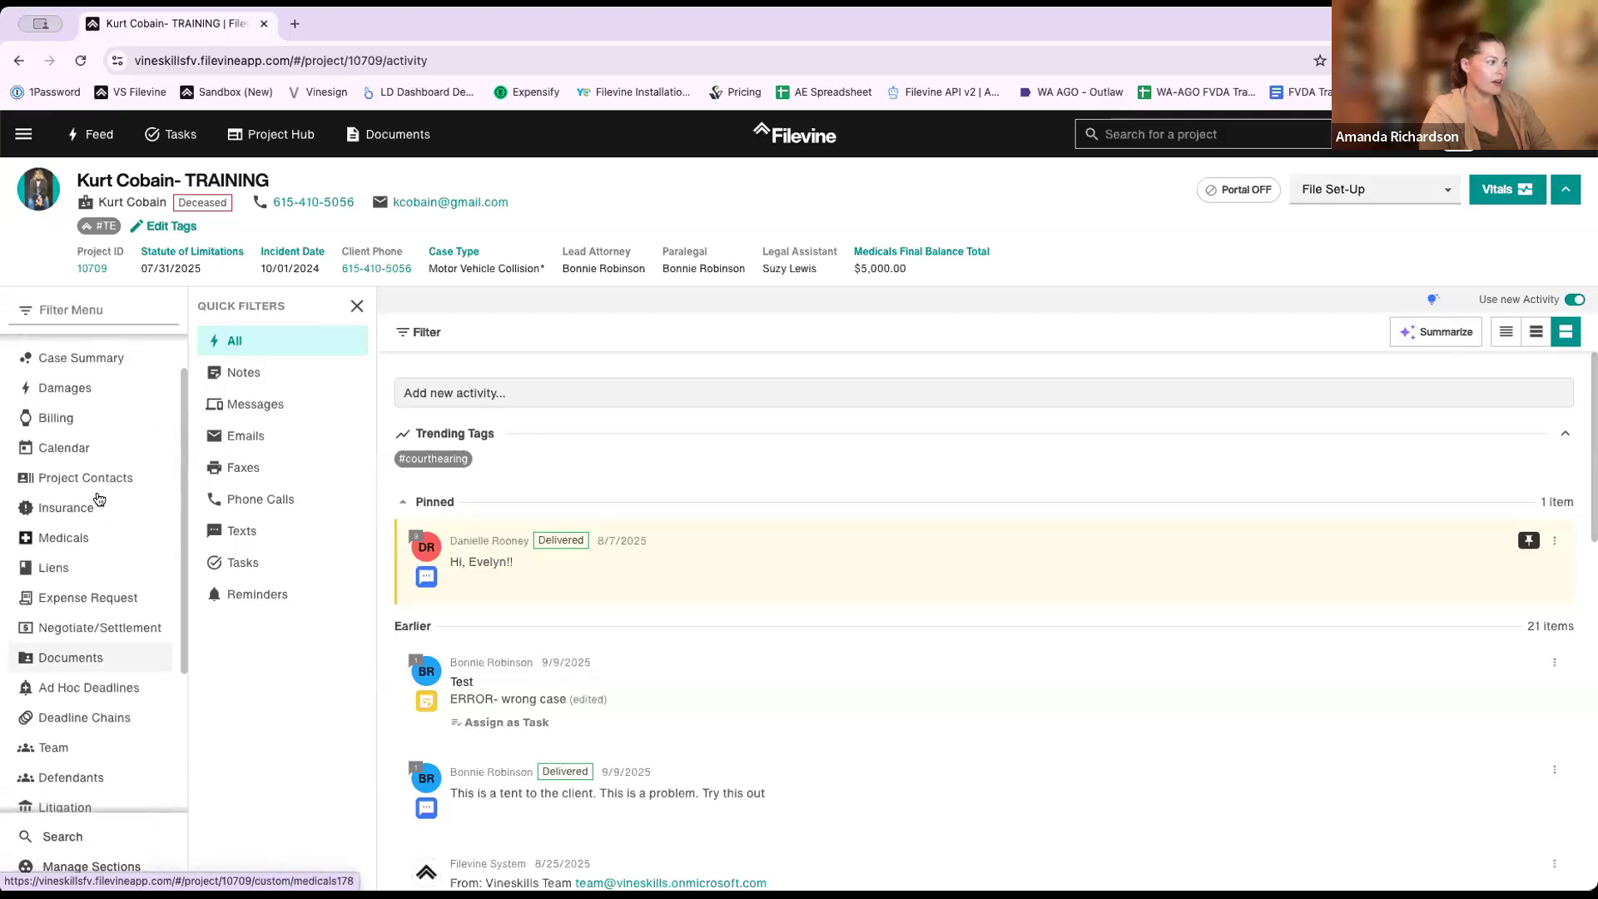
{"action": "scroll", "coordinate": [92, 458], "scroll_direction": "down", "scroll_amount": 4}
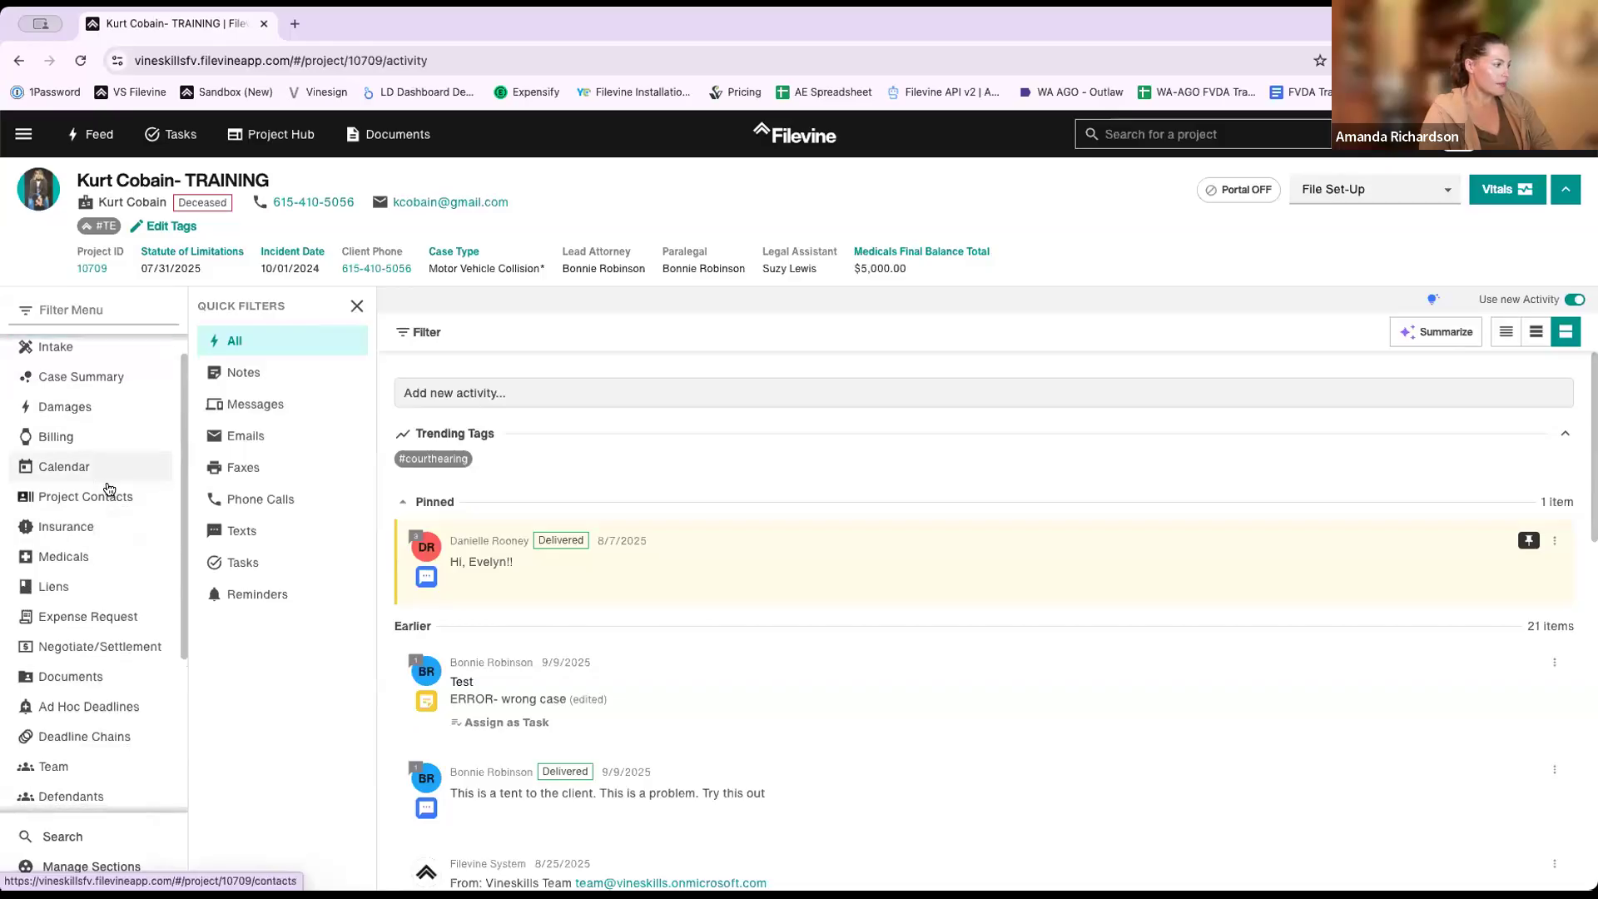
{"action": "left_click", "coordinate": [77, 525]}
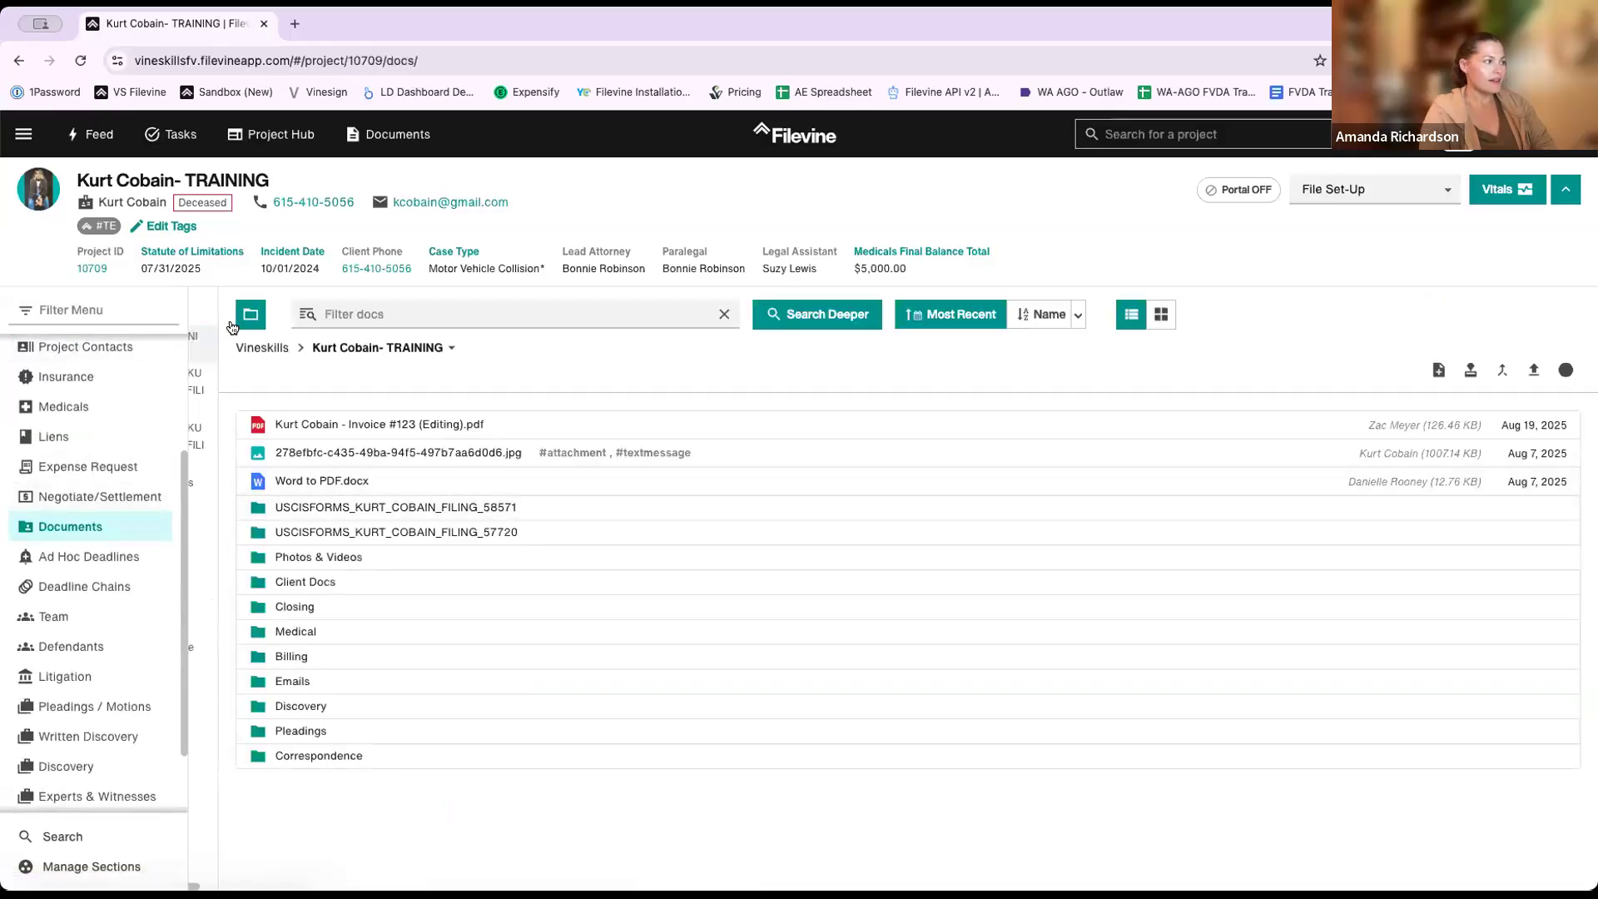
- Select Word to PDF.docx in the Documents list and open it in the document viewer
{"action": "left_click", "coordinate": [247, 322]}
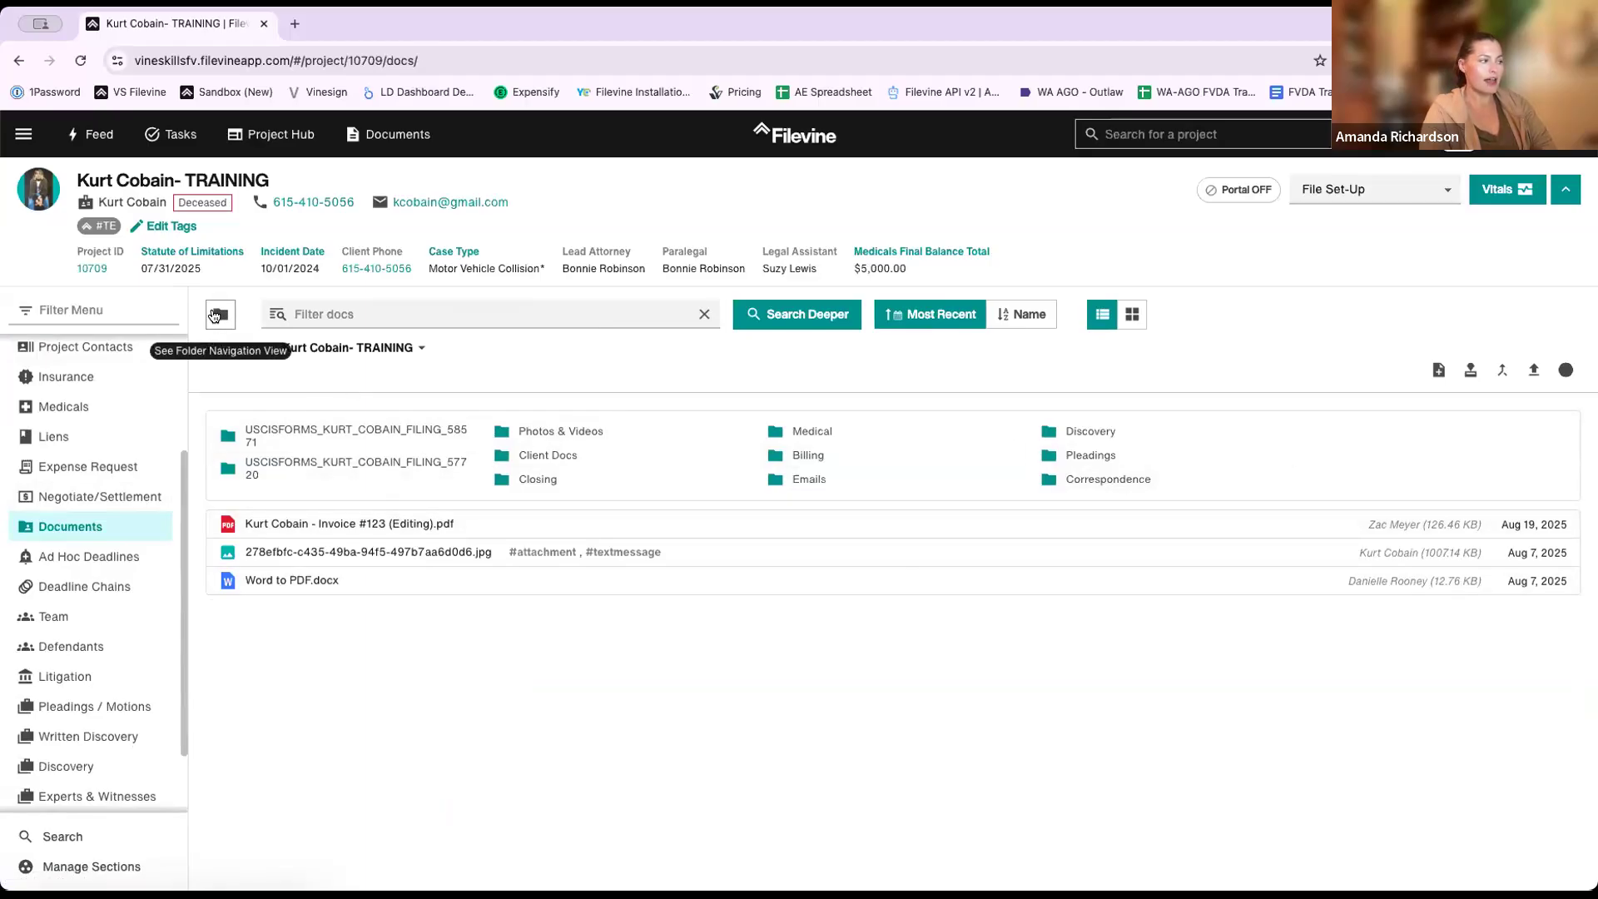
{"action": "left_click", "coordinate": [222, 318]}
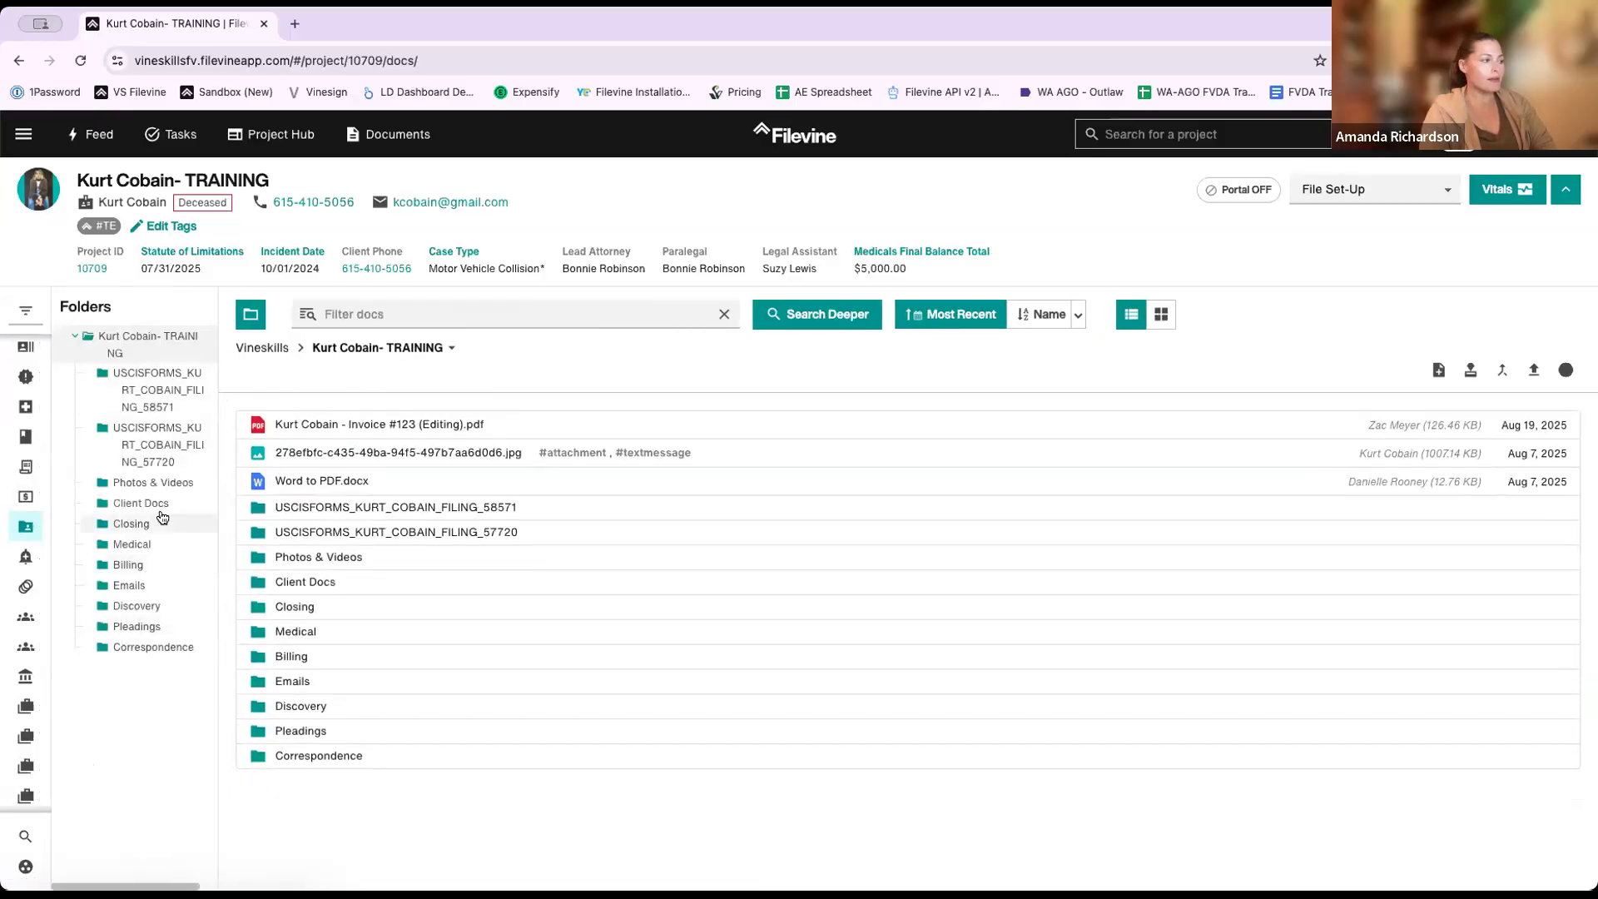
{"action": "left_click_drag", "start_coordinate": [325, 475], "coordinate": [457, 596]}
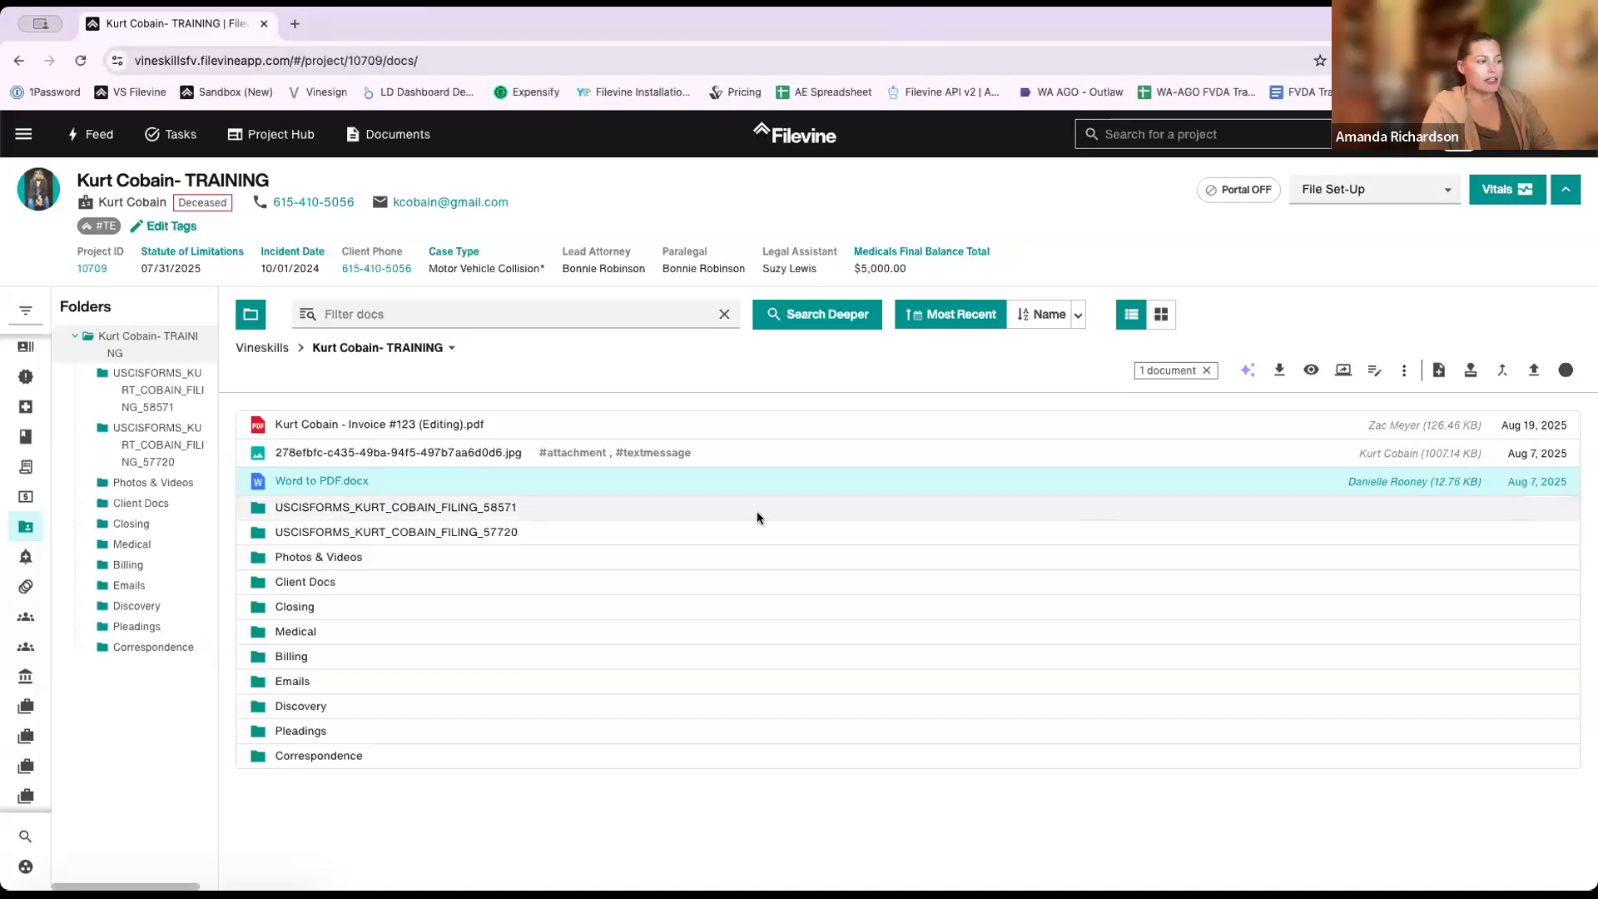
{"action": "left_click", "coordinate": [416, 491]}
{"action": "left_click", "coordinate": [469, 487]}
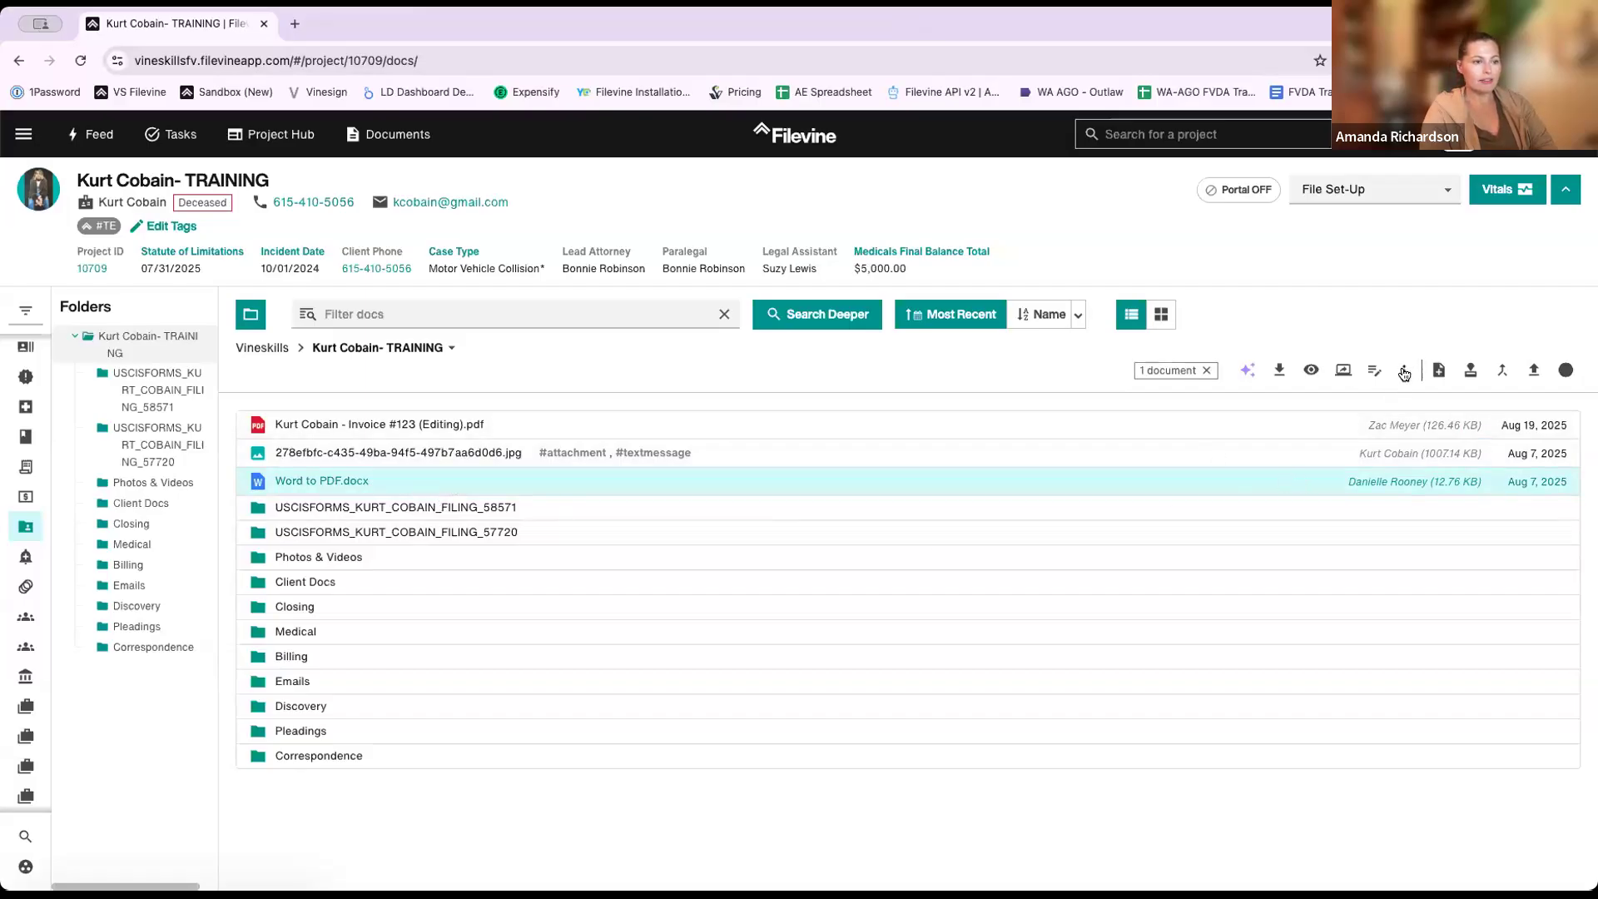
{"action": "left_click", "coordinate": [1404, 371]}
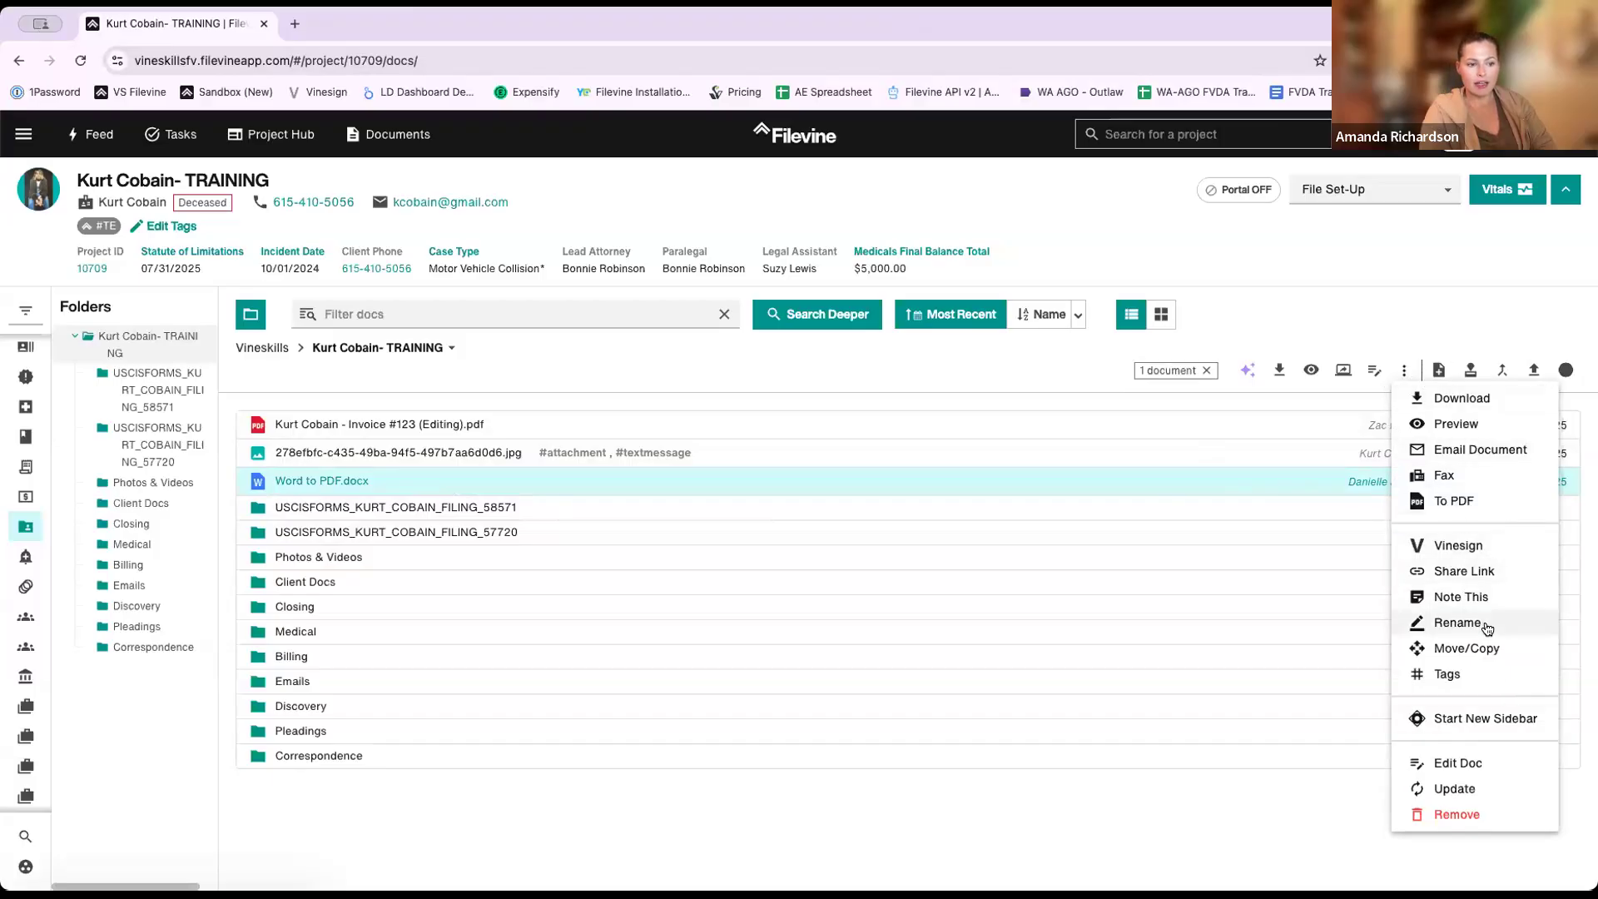
{"action": "double_click", "coordinate": [1234, 474]}
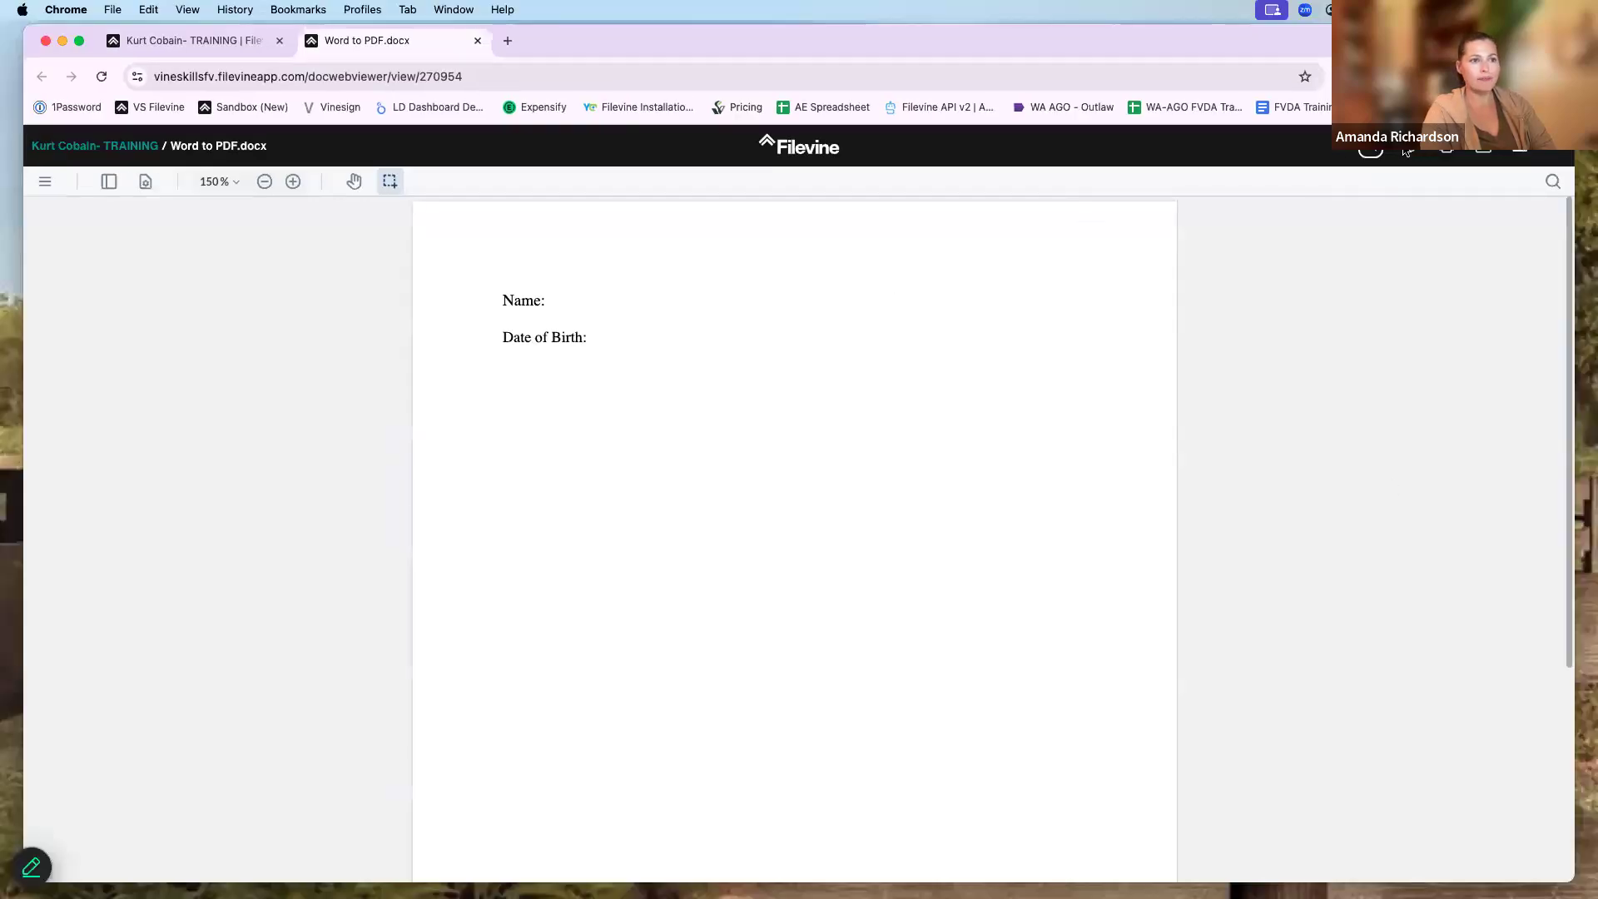
- In Word, fill Name 'Client' and Date of Birth 01/01/1990, save, and close the viewer
{"action": "left_click", "coordinate": [1410, 151]}
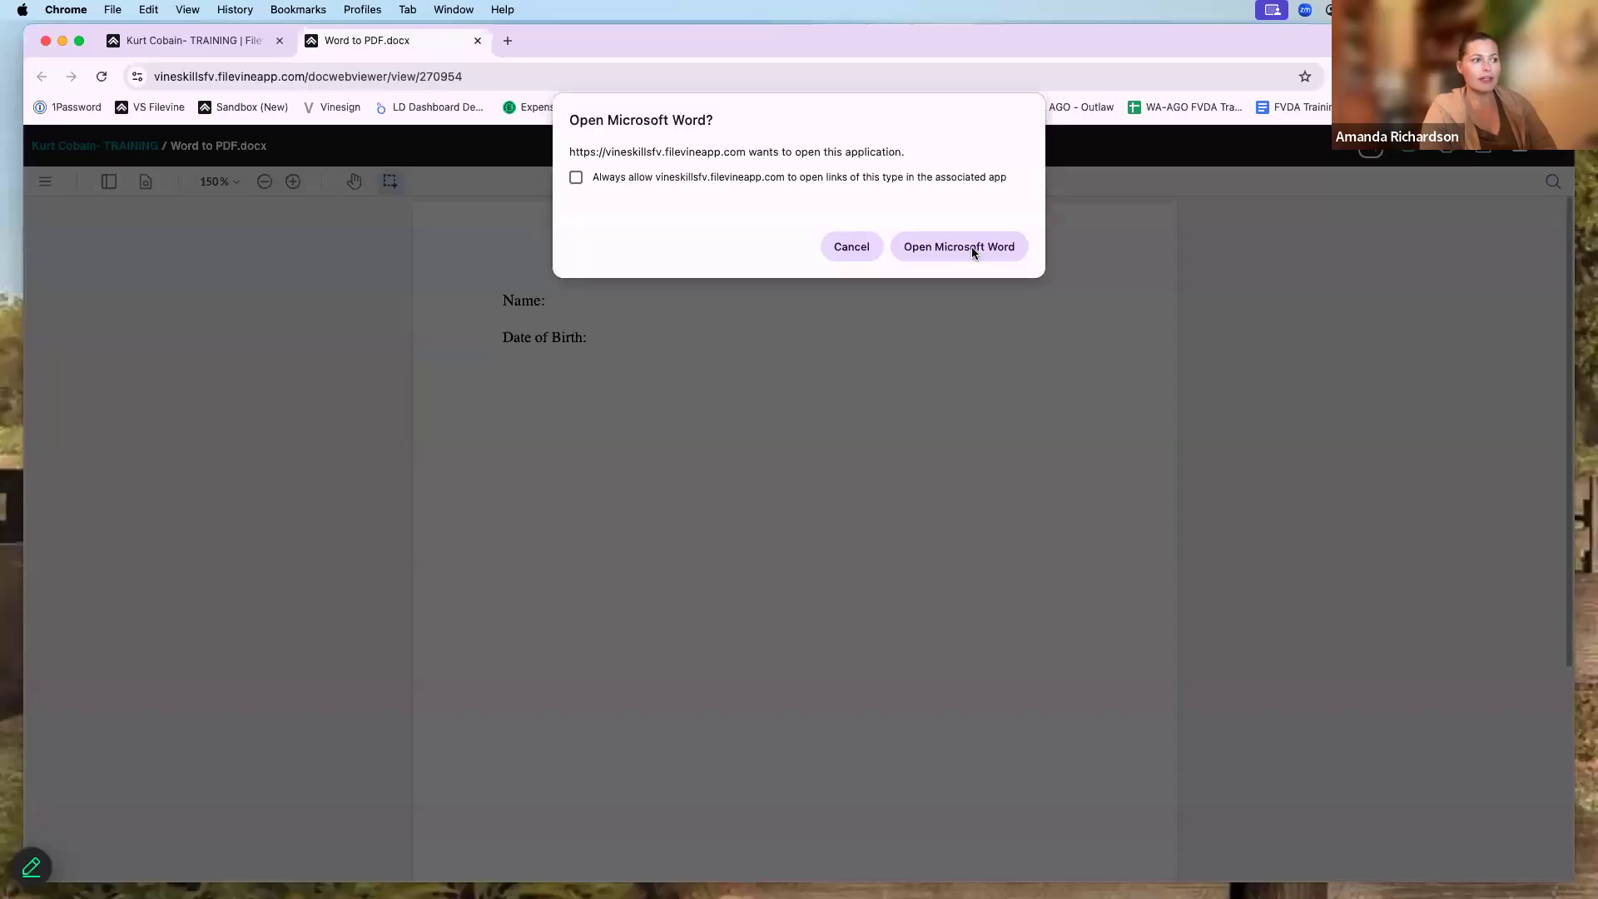
{"action": "left_click", "coordinate": [973, 247]}
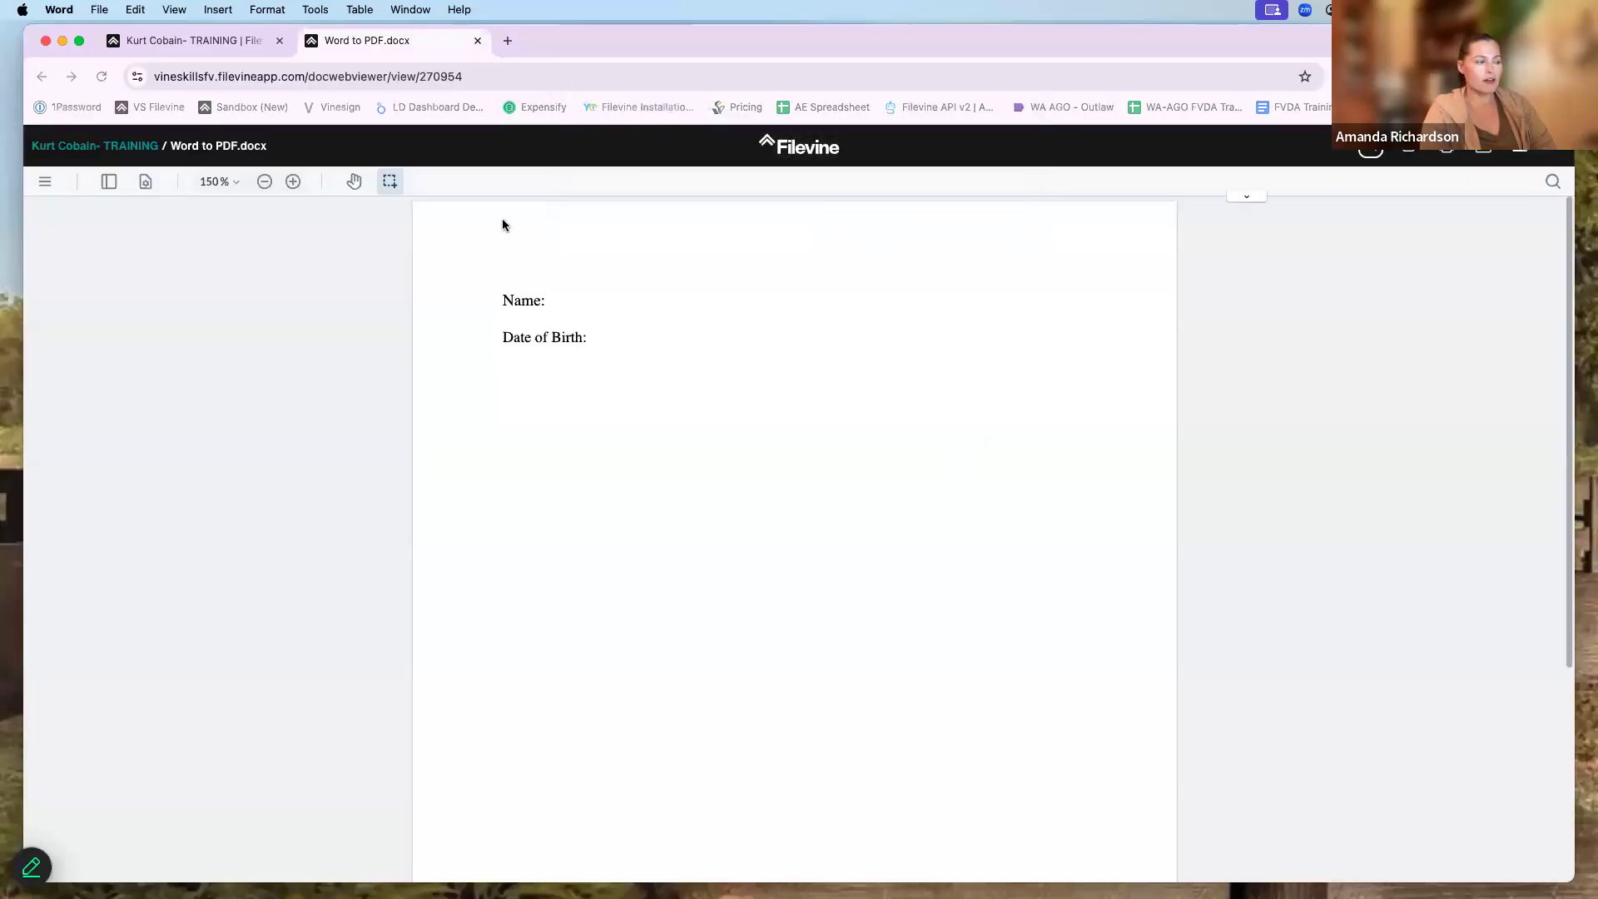
{"action": "left_click", "coordinate": [837, 343]}
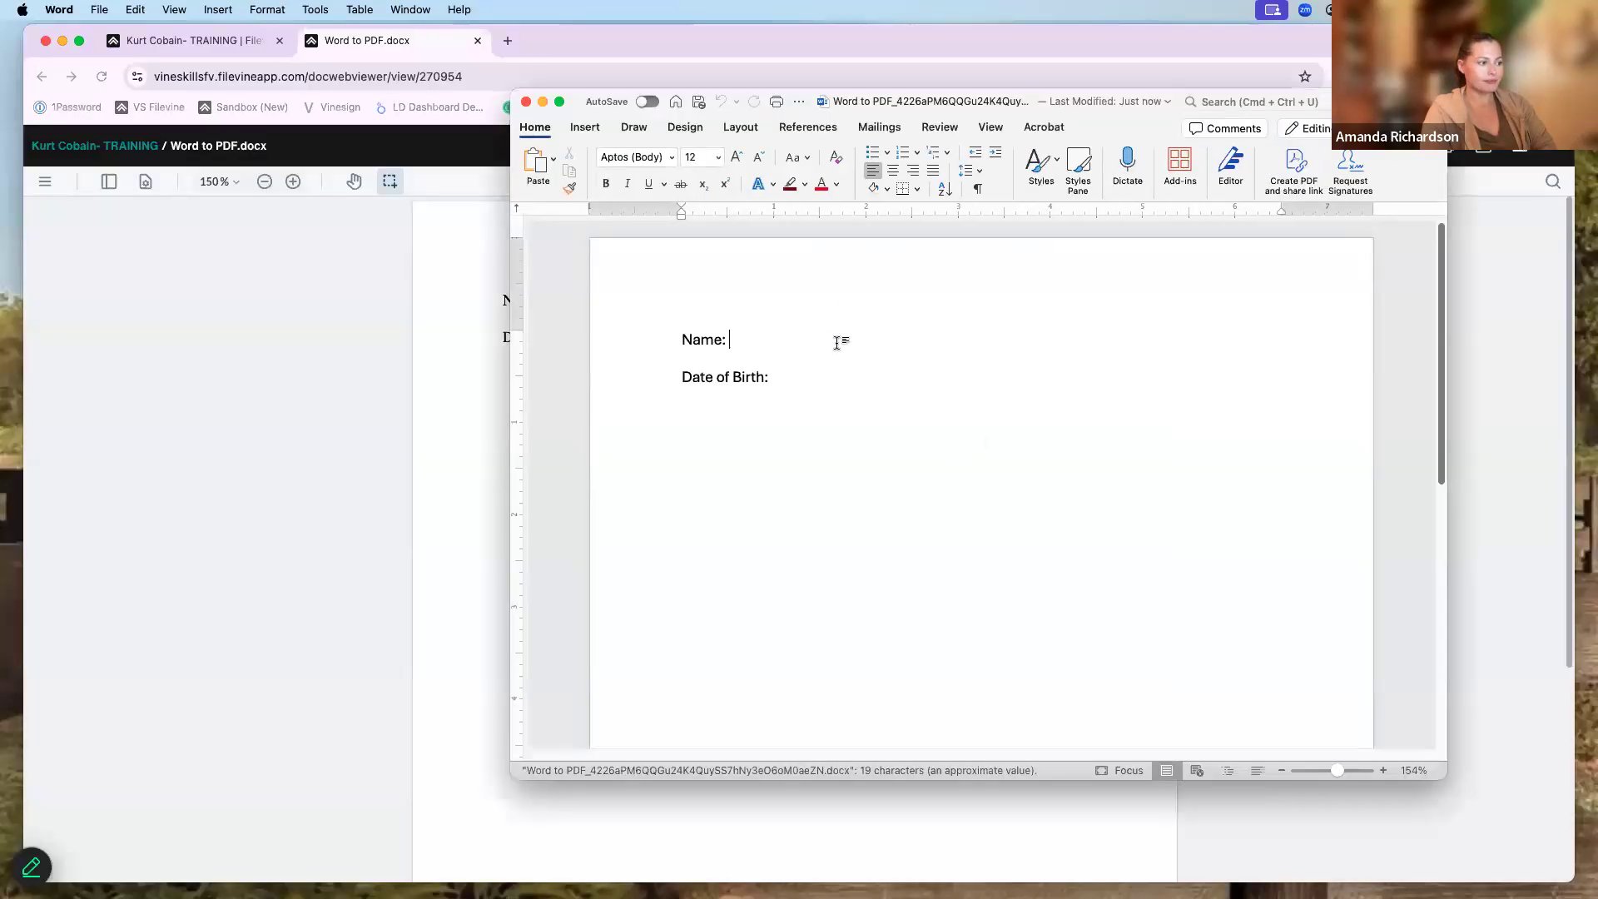
{"action": "type", "text": "Client"}
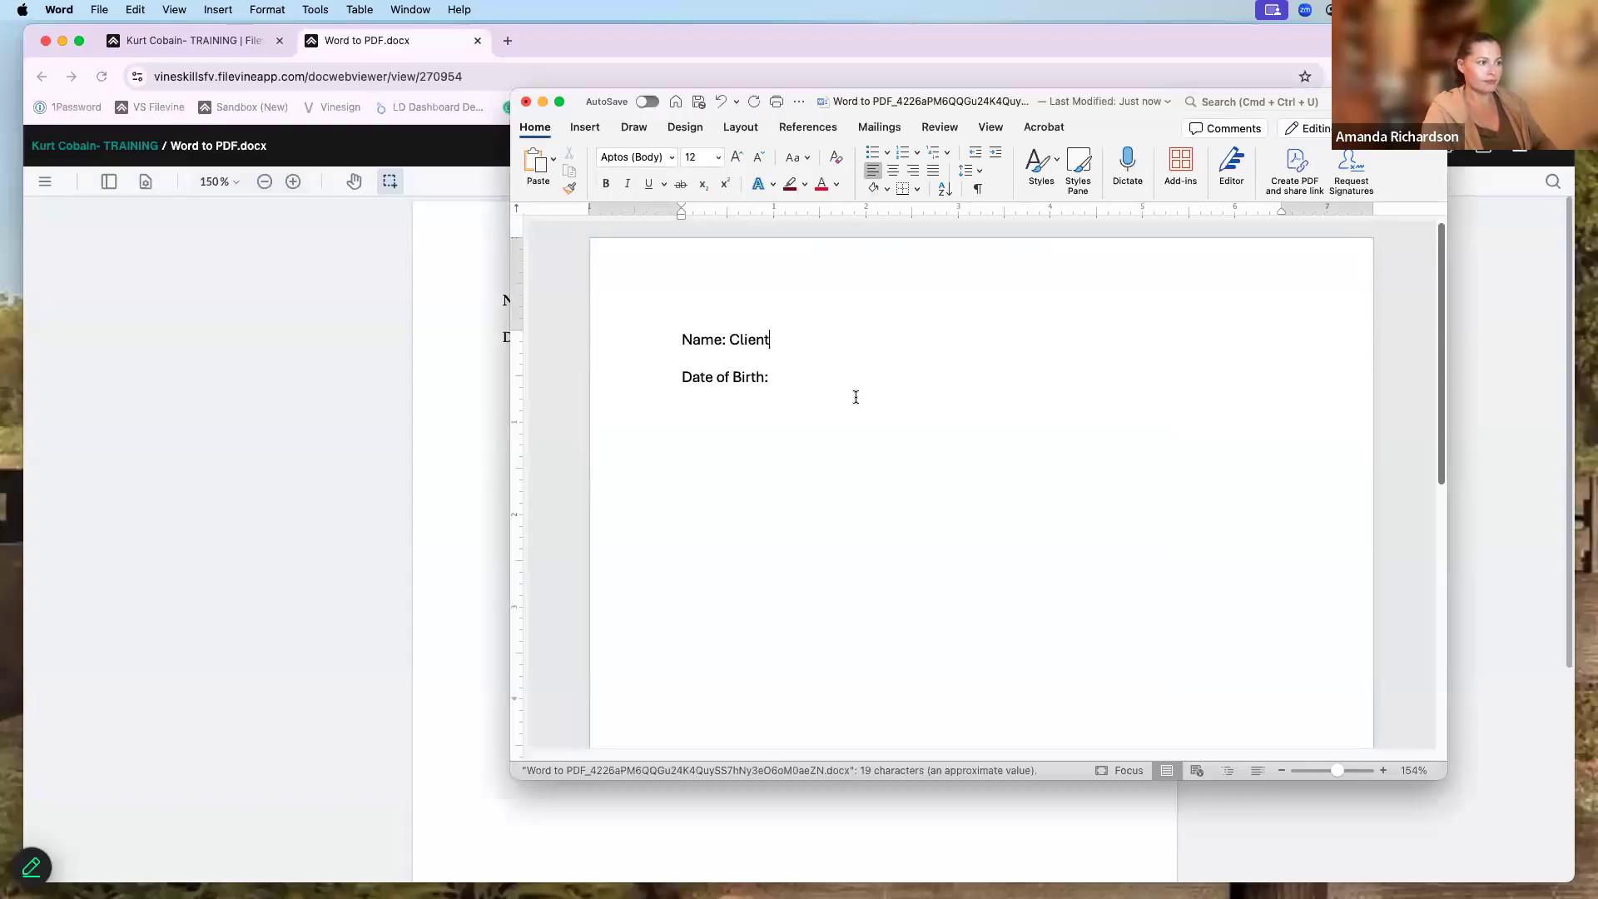
{"action": "type", "text": "01/0"}
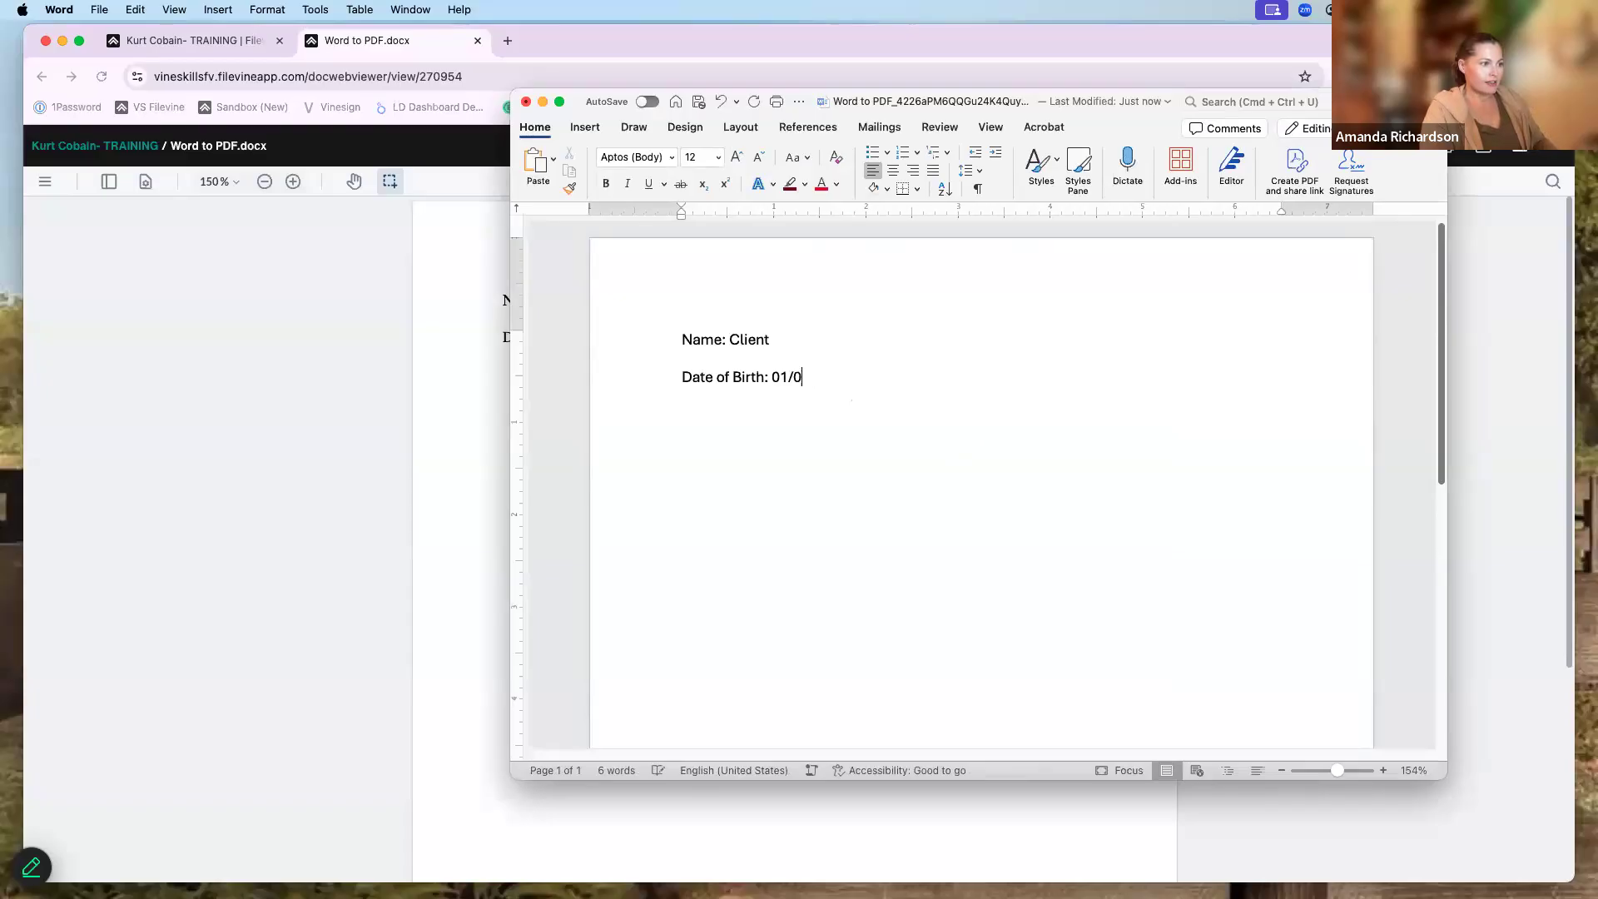
{"action": "type", "text": "/1990"}
{"action": "left_click", "coordinate": [698, 101]}
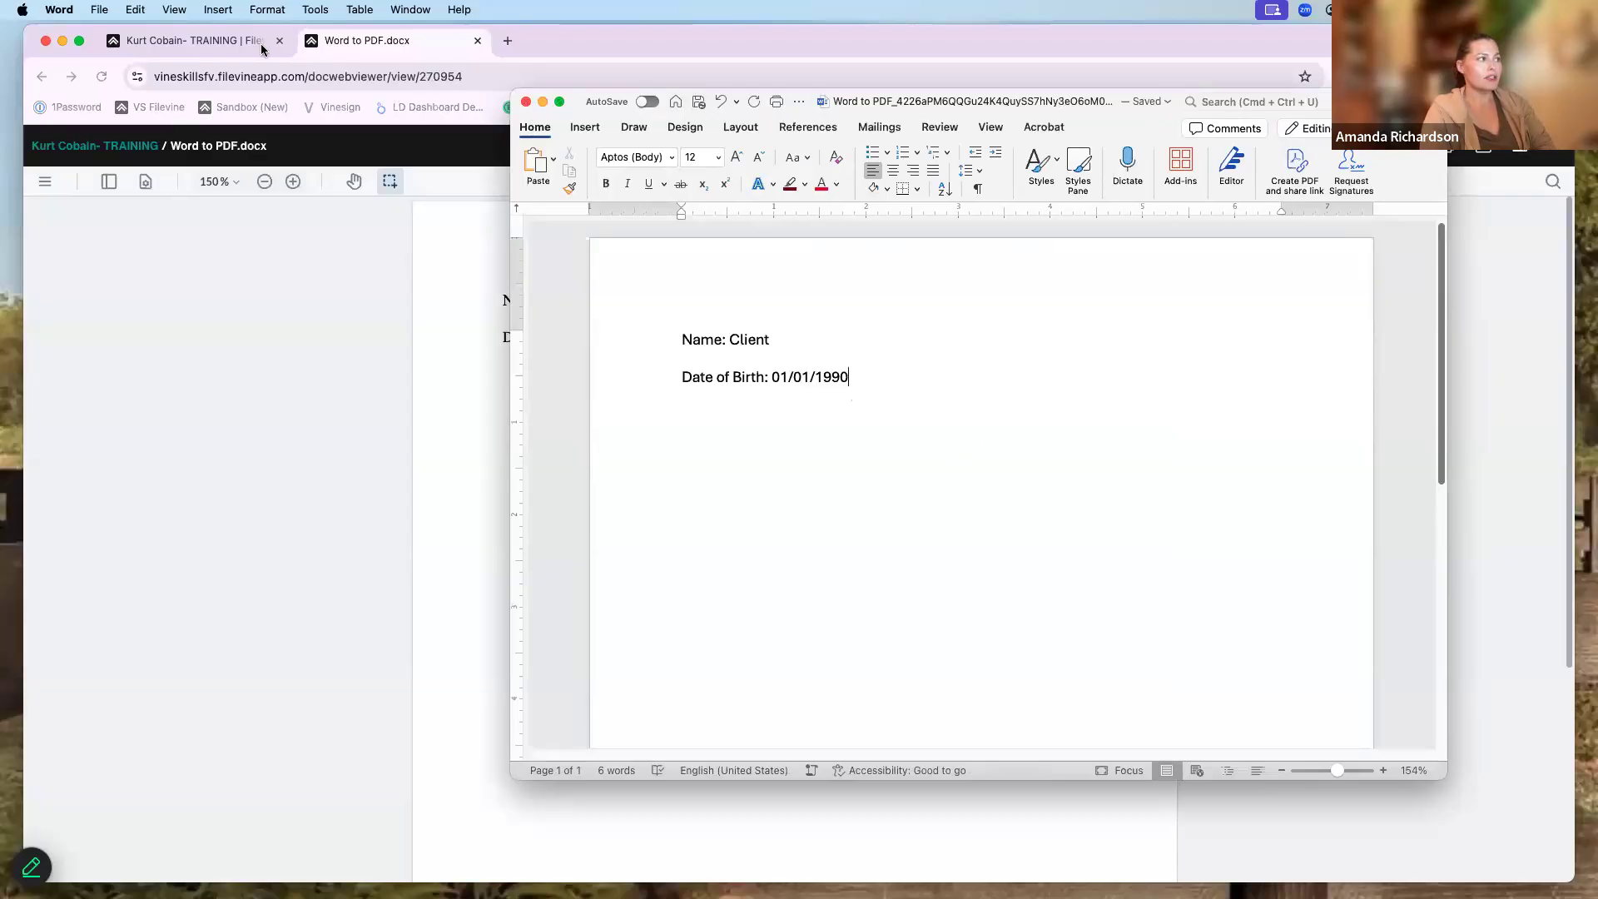
{"action": "left_click", "coordinate": [479, 43]}
{"action": "left_click", "coordinate": [476, 41]}
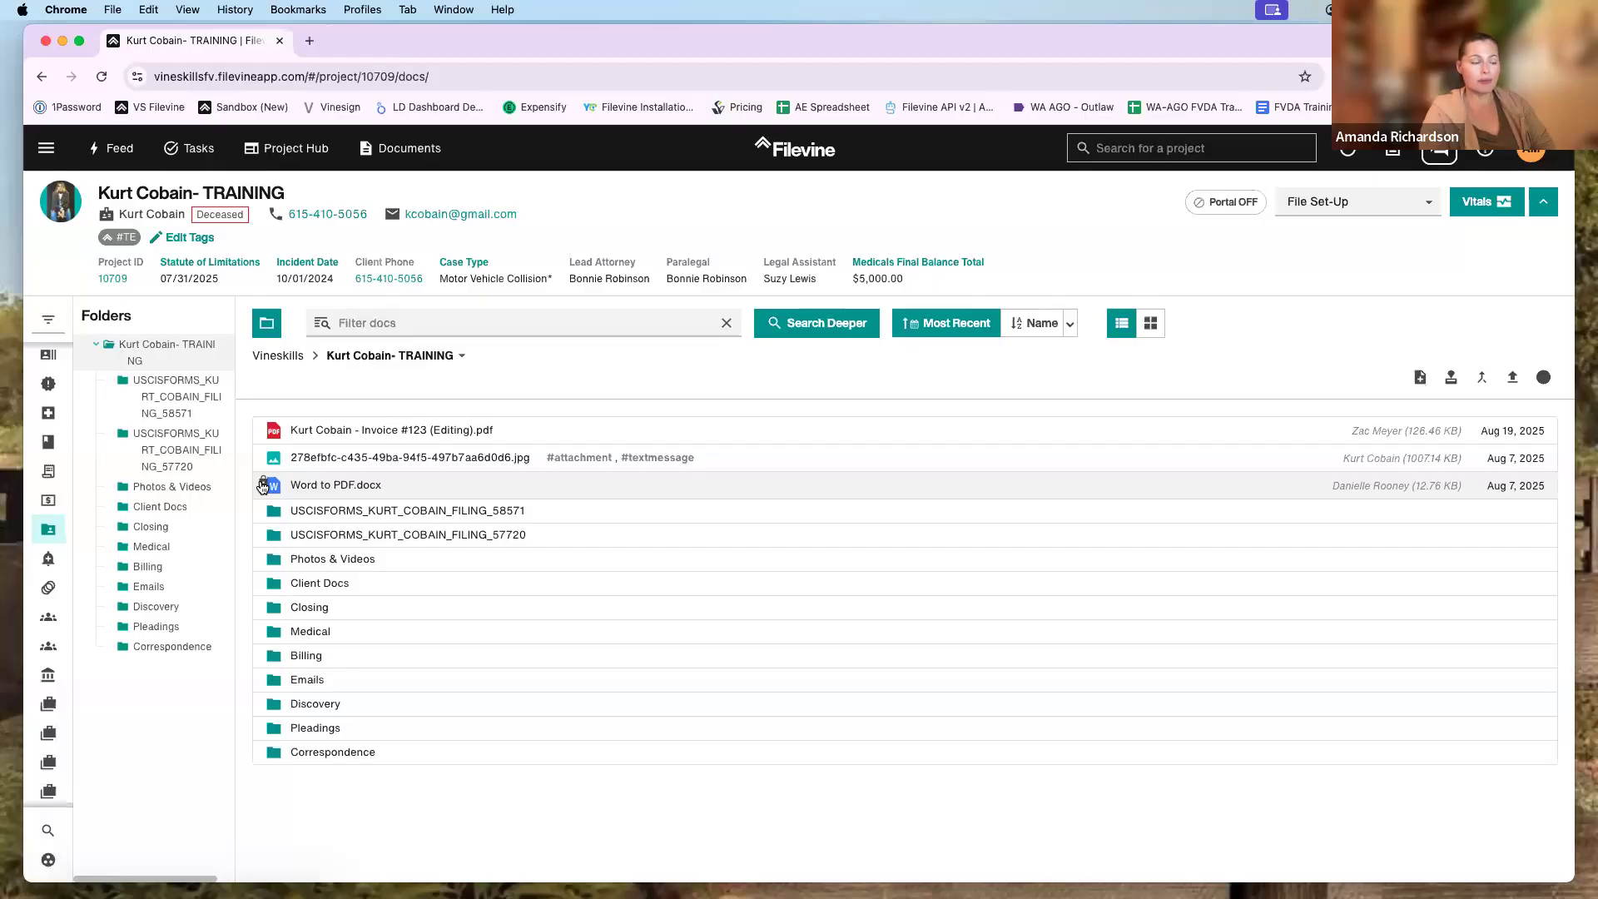
- Select Word to PDF.docx and unlock it
{"action": "left_click", "coordinate": [357, 485]}
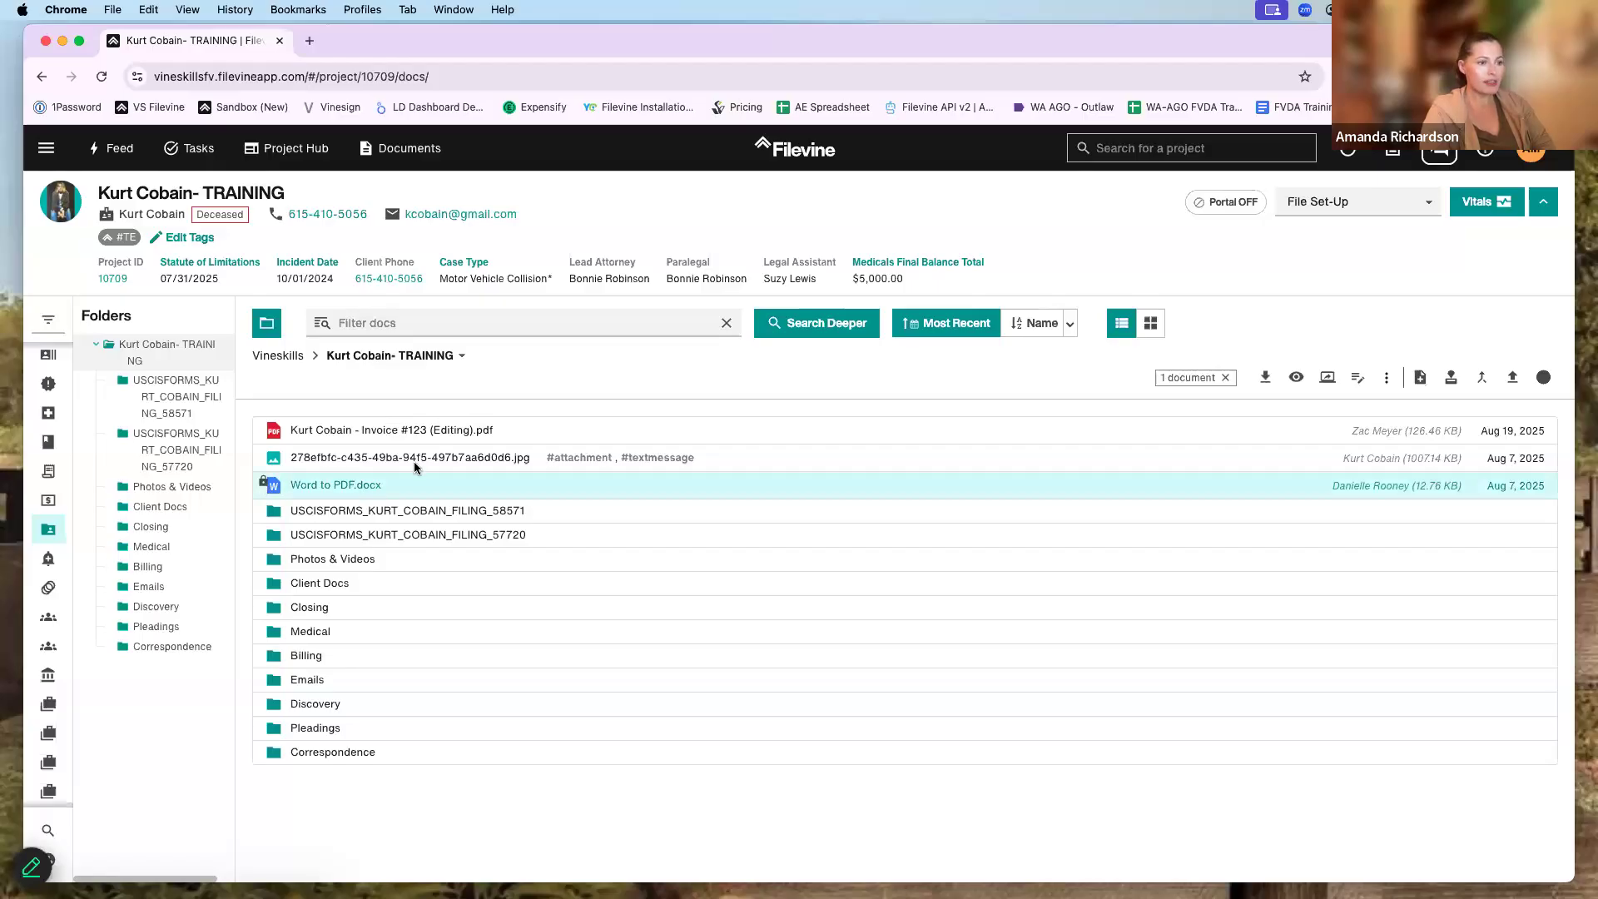
{"action": "left_click_drag", "start_coordinate": [985, 64], "coordinate": [988, 153]}
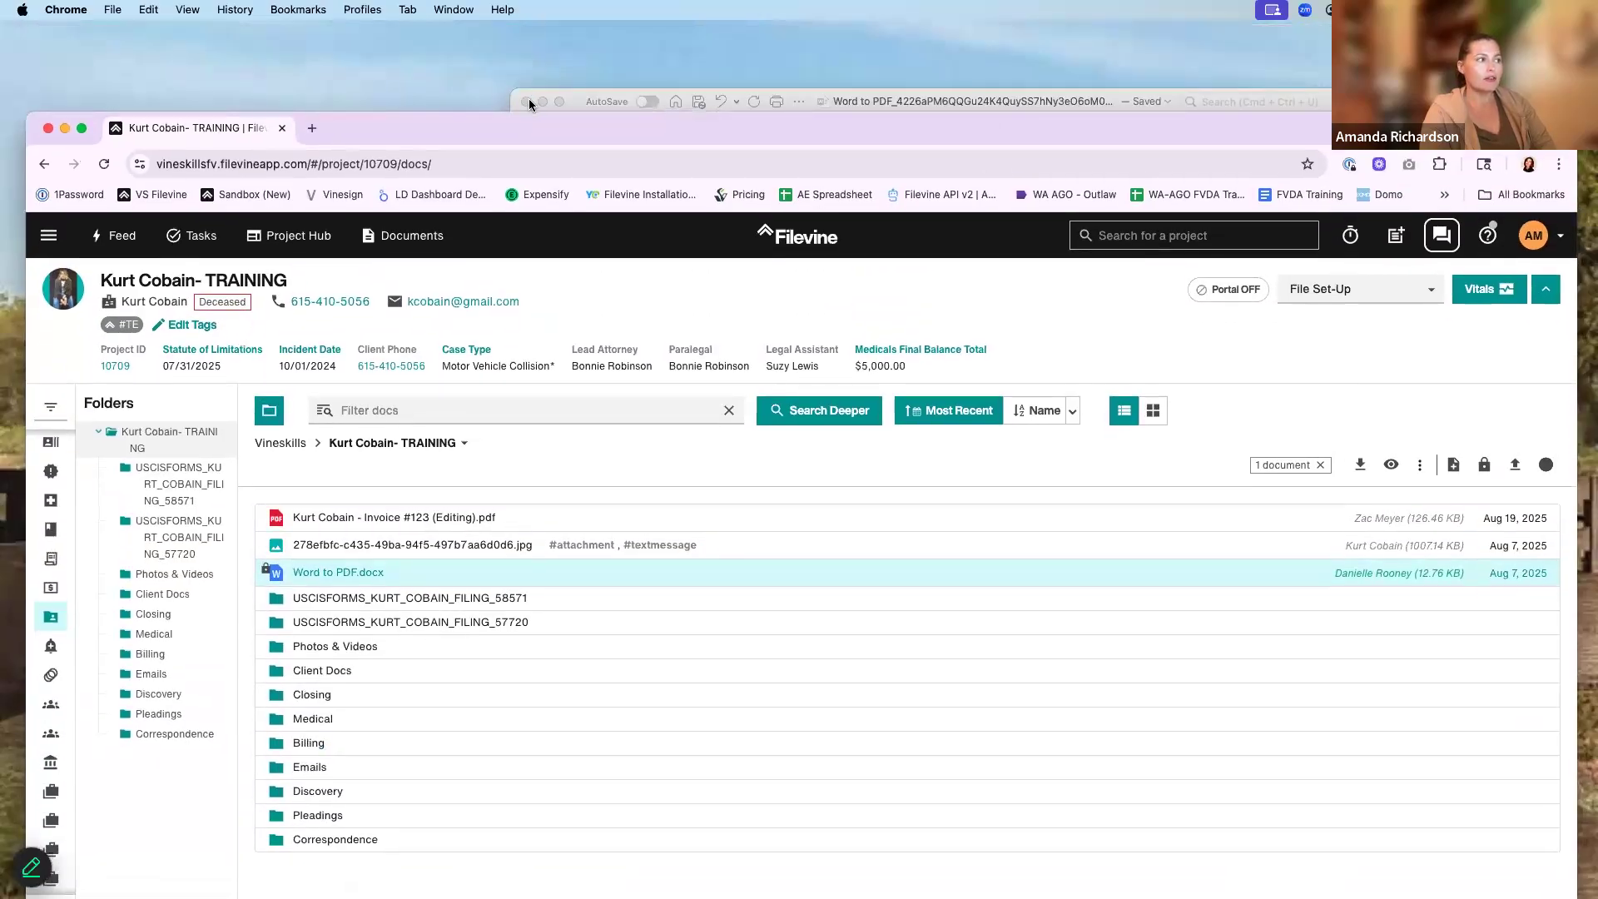
{"action": "left_click_drag", "start_coordinate": [582, 121], "coordinate": [578, 40]}
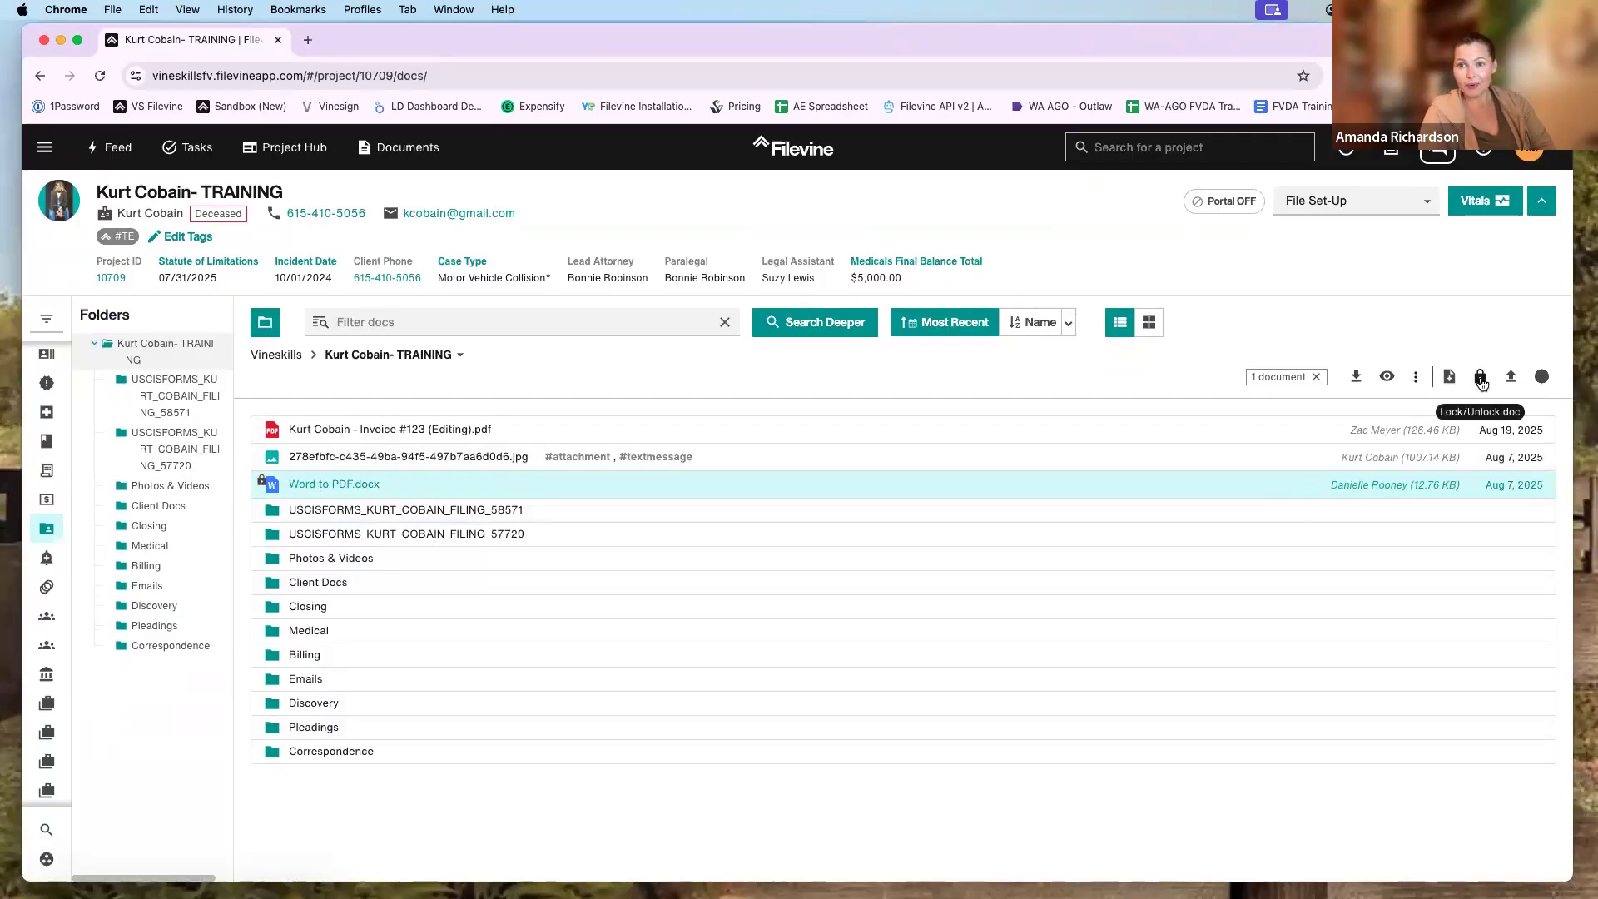
{"action": "left_click", "coordinate": [1481, 377]}
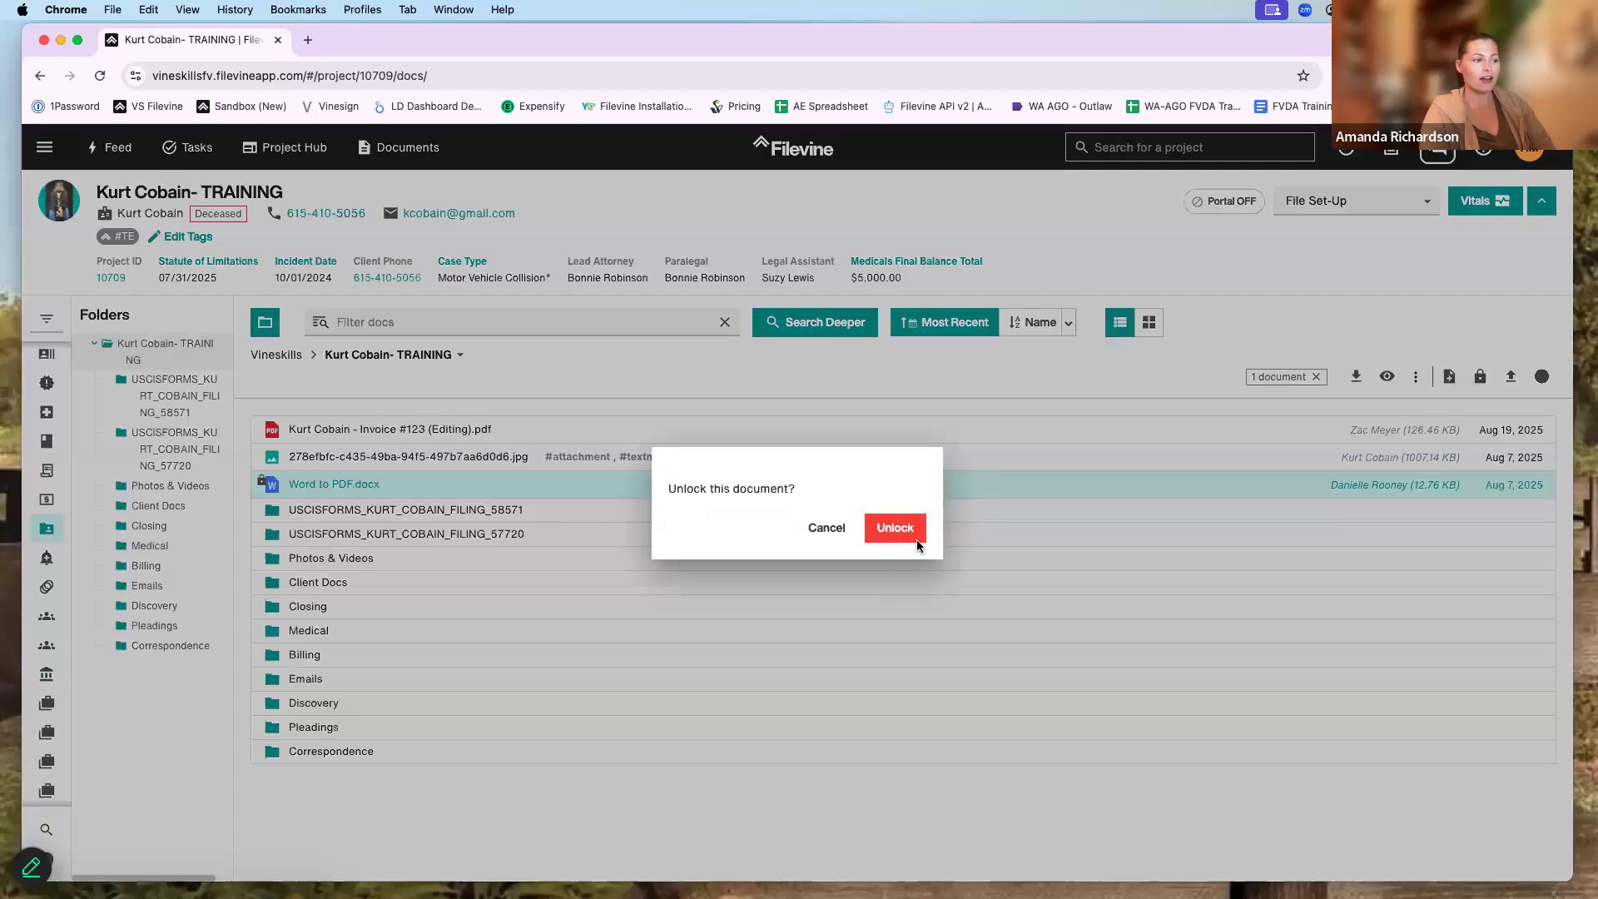
{"action": "left_click", "coordinate": [897, 528]}
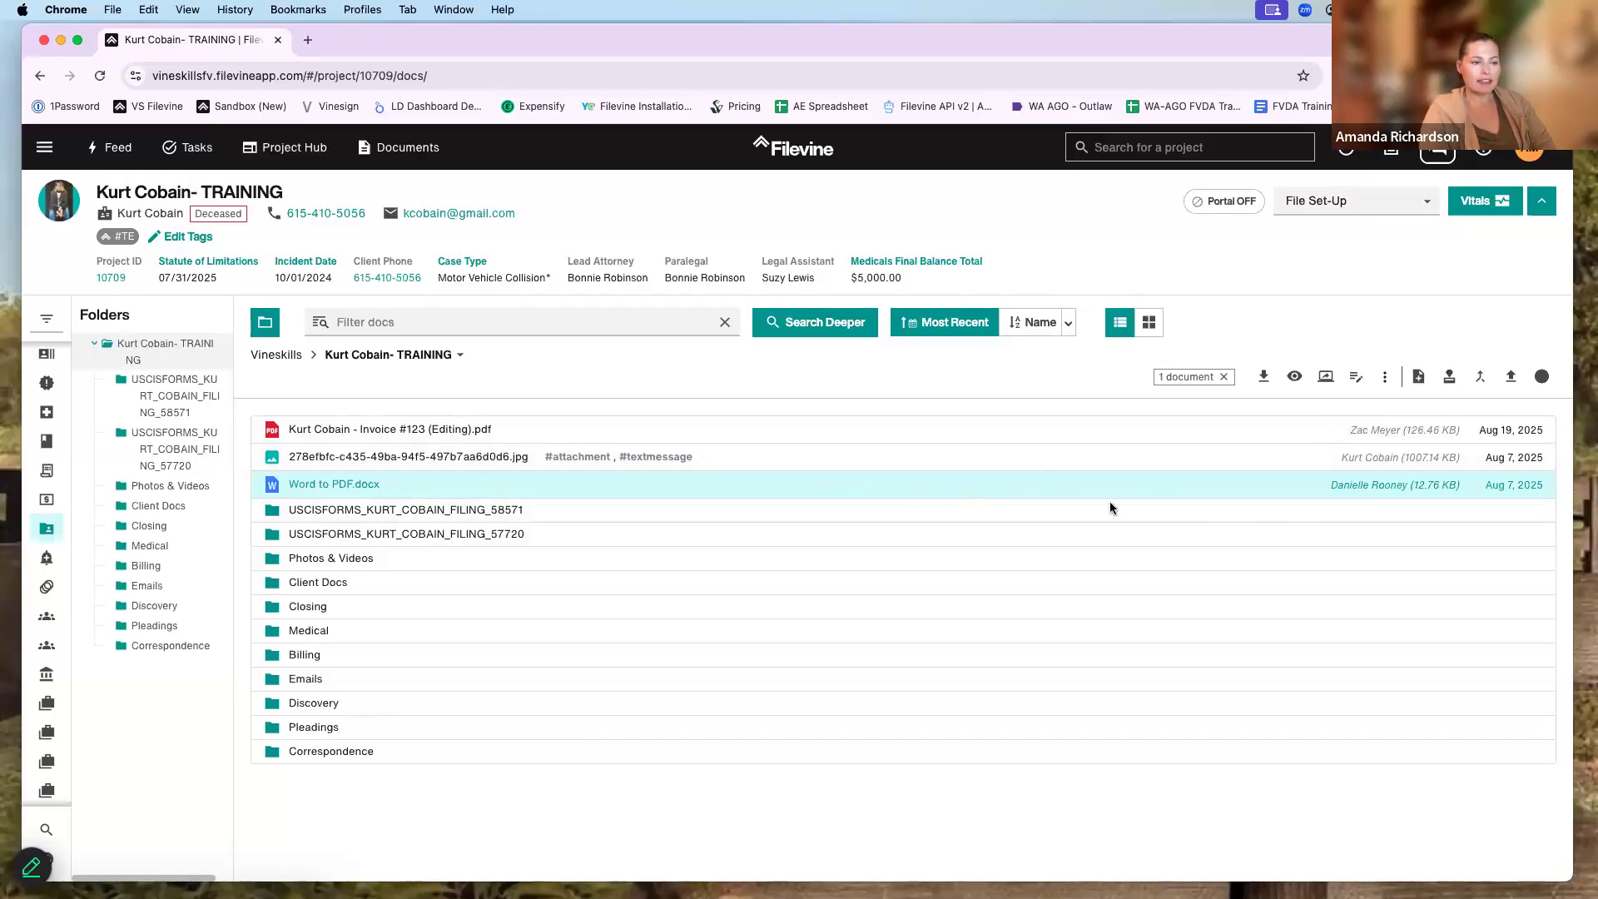
- Preview the filled-in document, then show its properties panel
{"action": "double_click", "coordinate": [1082, 488]}
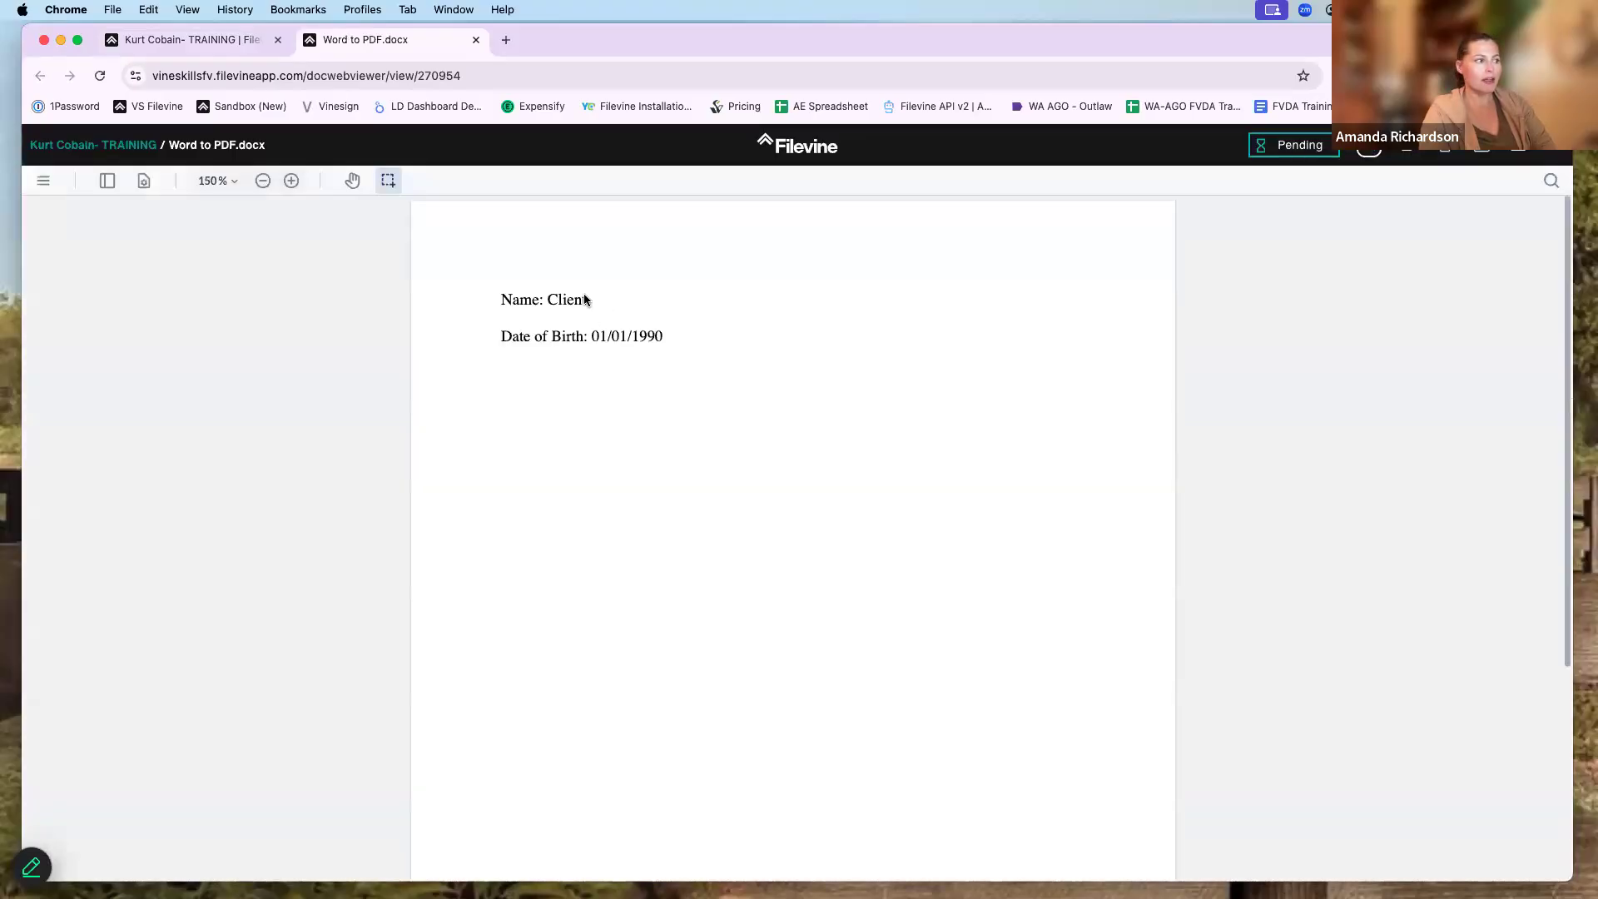
{"action": "left_click", "coordinate": [476, 41]}
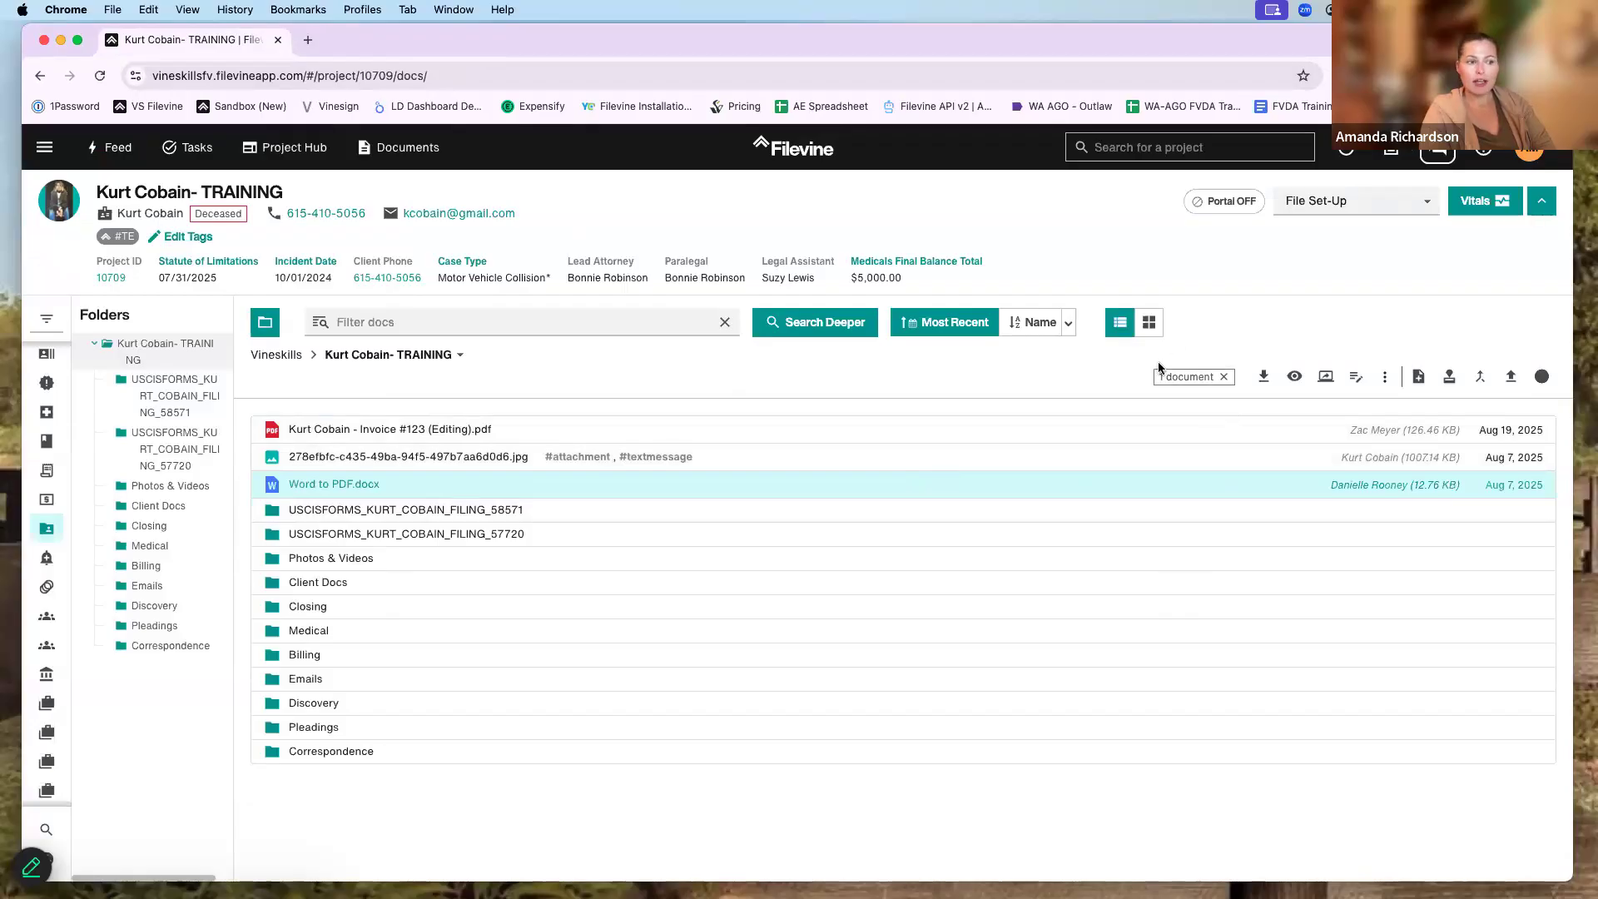
{"action": "left_click", "coordinate": [1542, 378]}
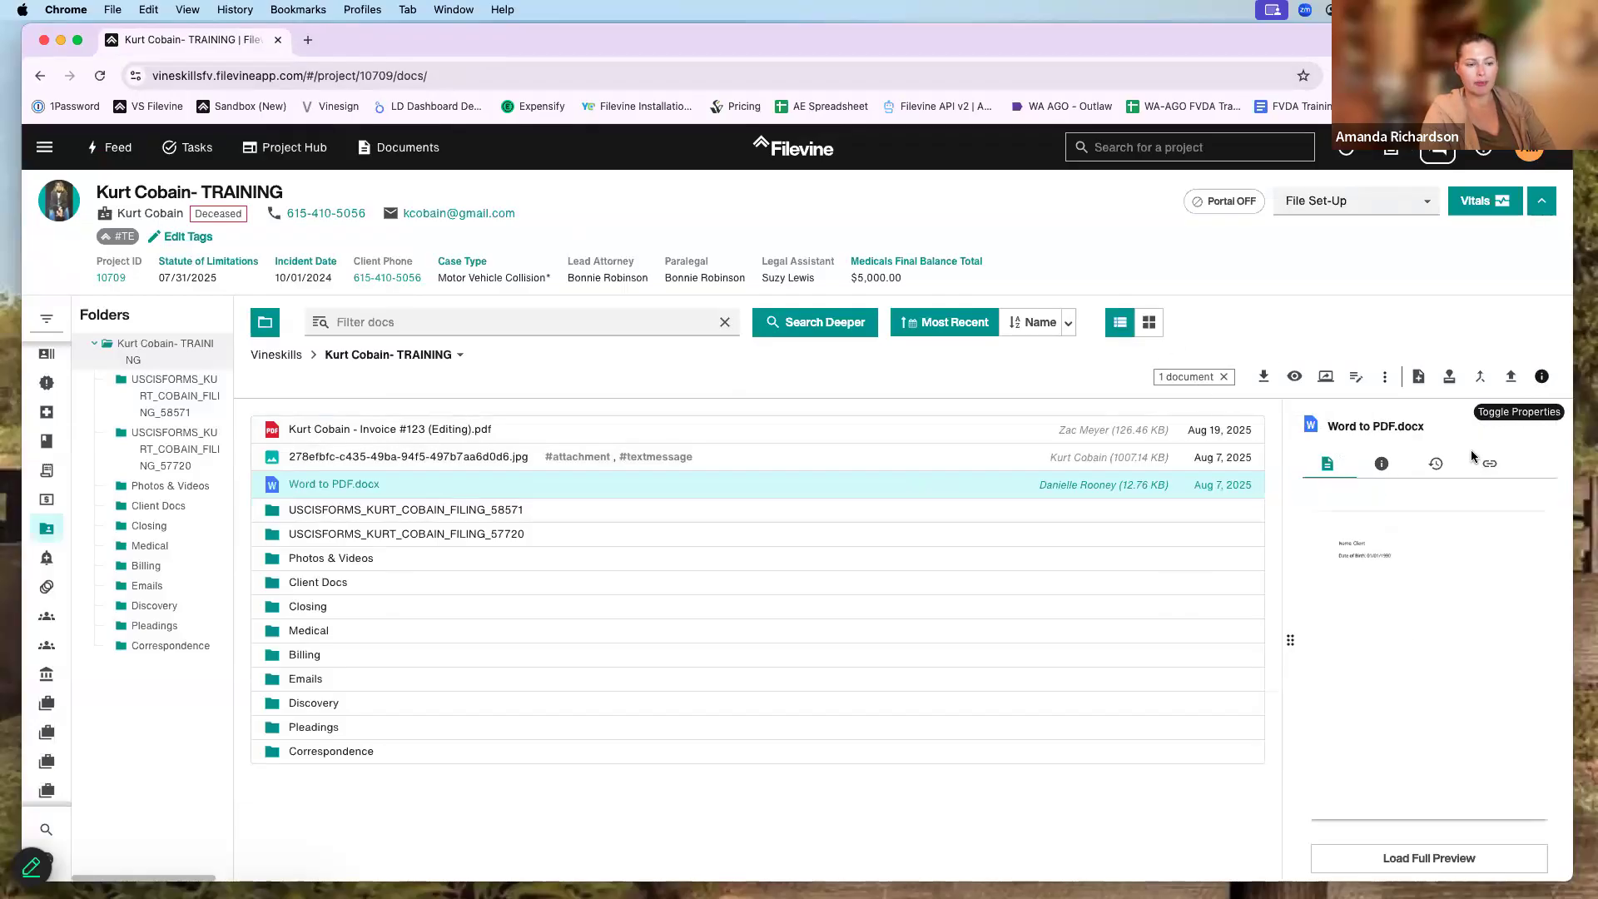
- Check Word to PDF.docx's Info details and its Version 1/Version 2 history, then close the panel
{"action": "left_click", "coordinate": [1382, 464]}
{"action": "scroll", "coordinate": [1407, 545], "scroll_direction": "down", "scroll_amount": 5}
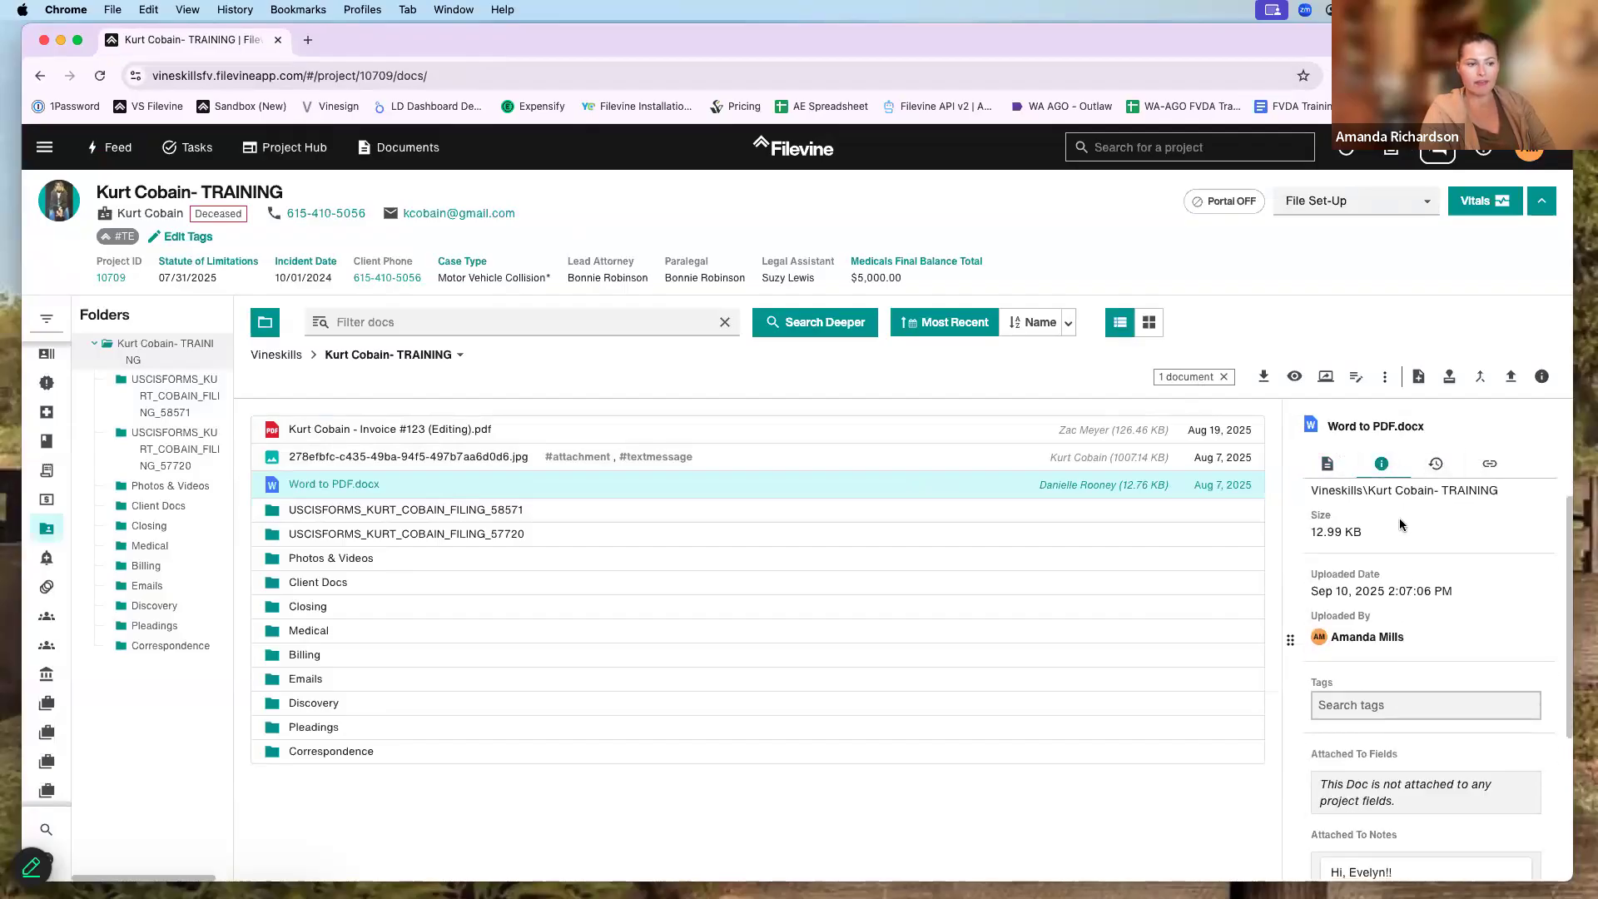
{"action": "scroll", "coordinate": [1463, 606], "scroll_direction": "down", "scroll_amount": 2}
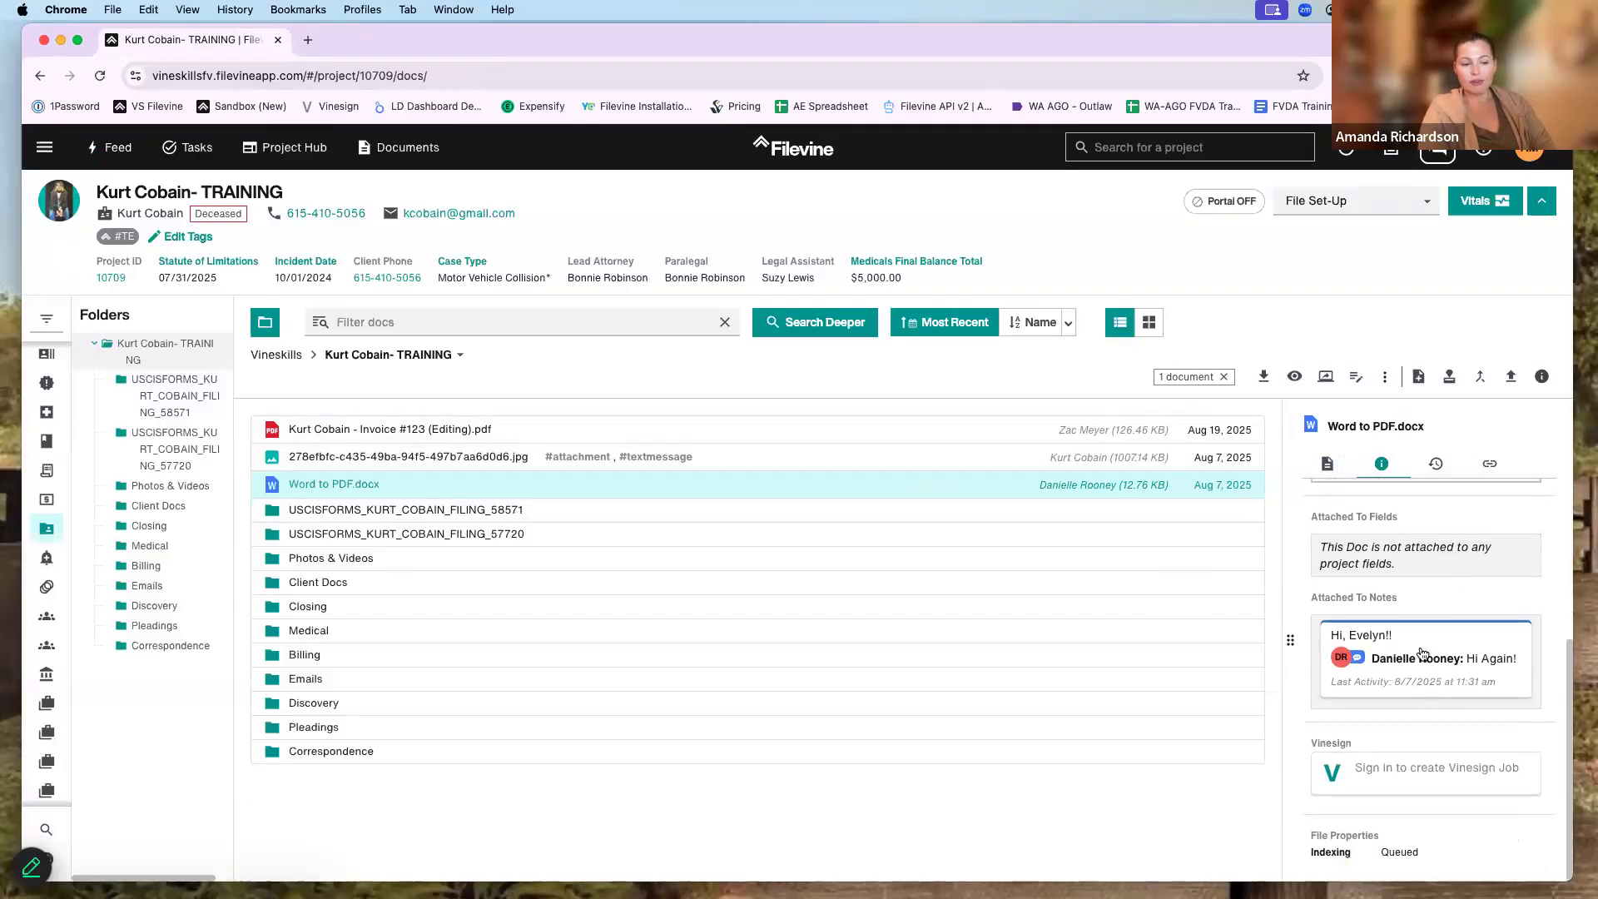
{"action": "scroll", "coordinate": [1432, 587], "scroll_direction": "up", "scroll_amount": 7}
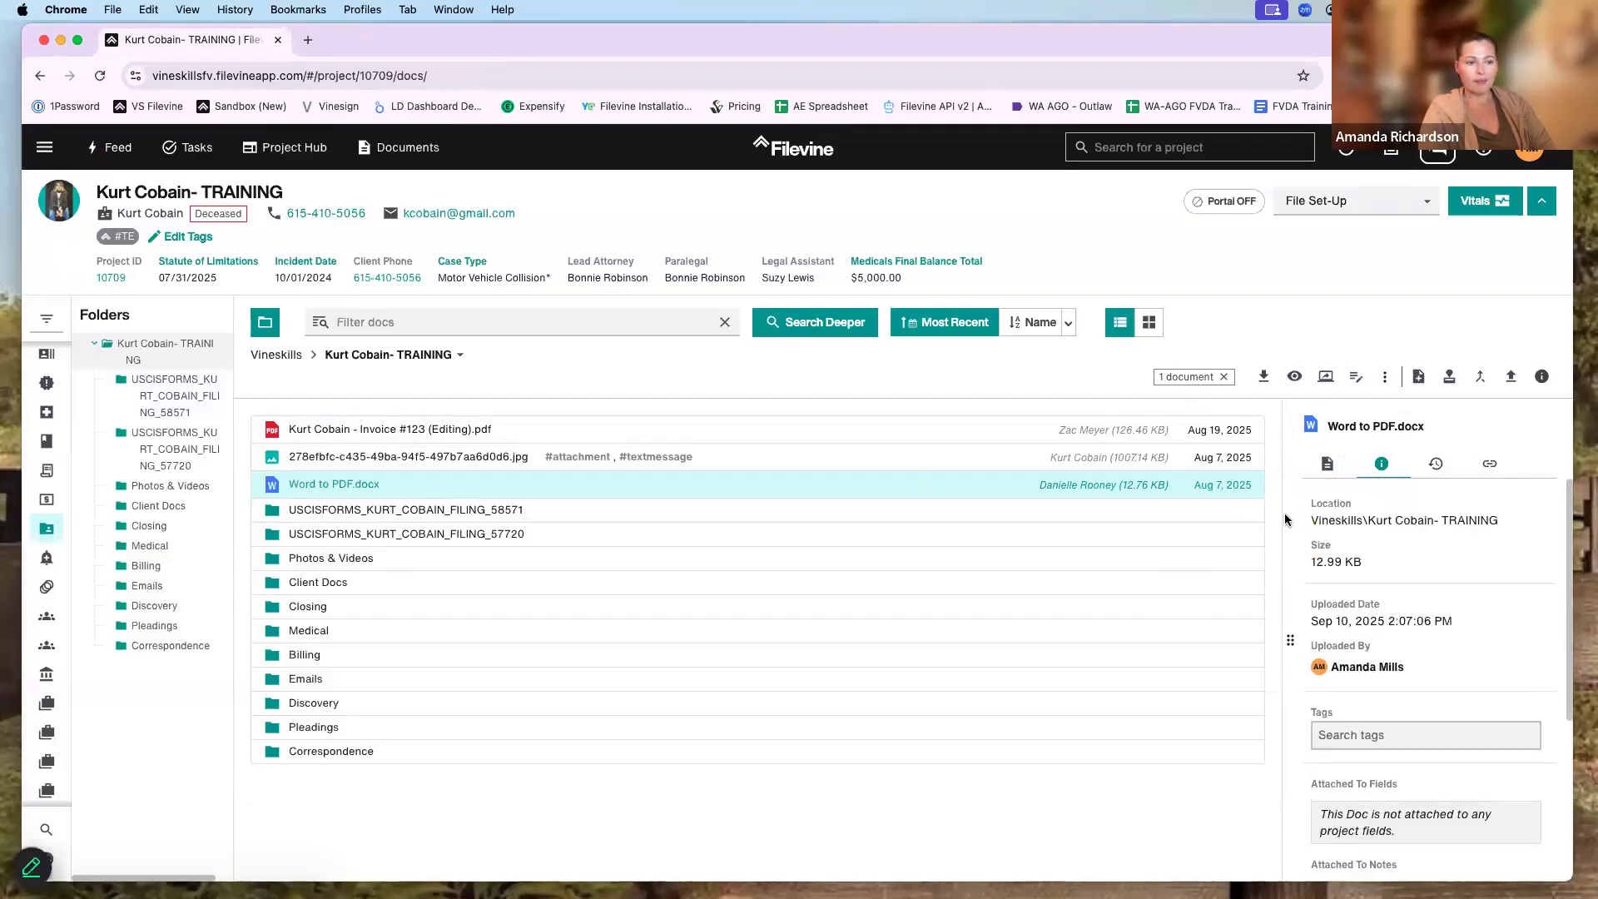
{"action": "left_click", "coordinate": [1436, 469]}
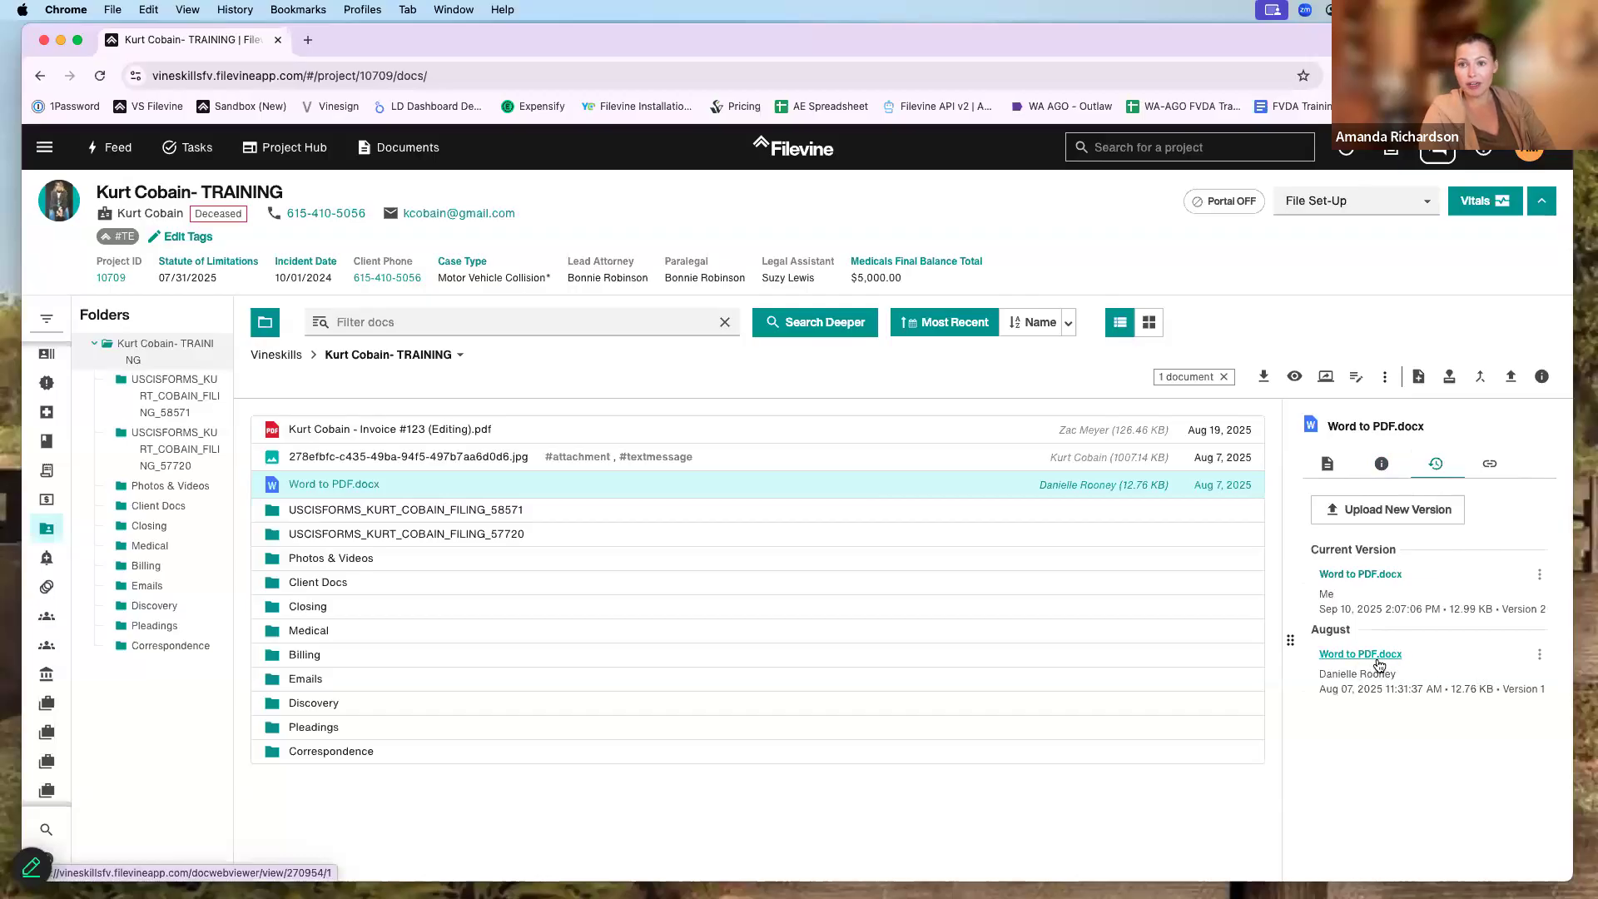
{"action": "left_click", "coordinate": [1540, 654]}
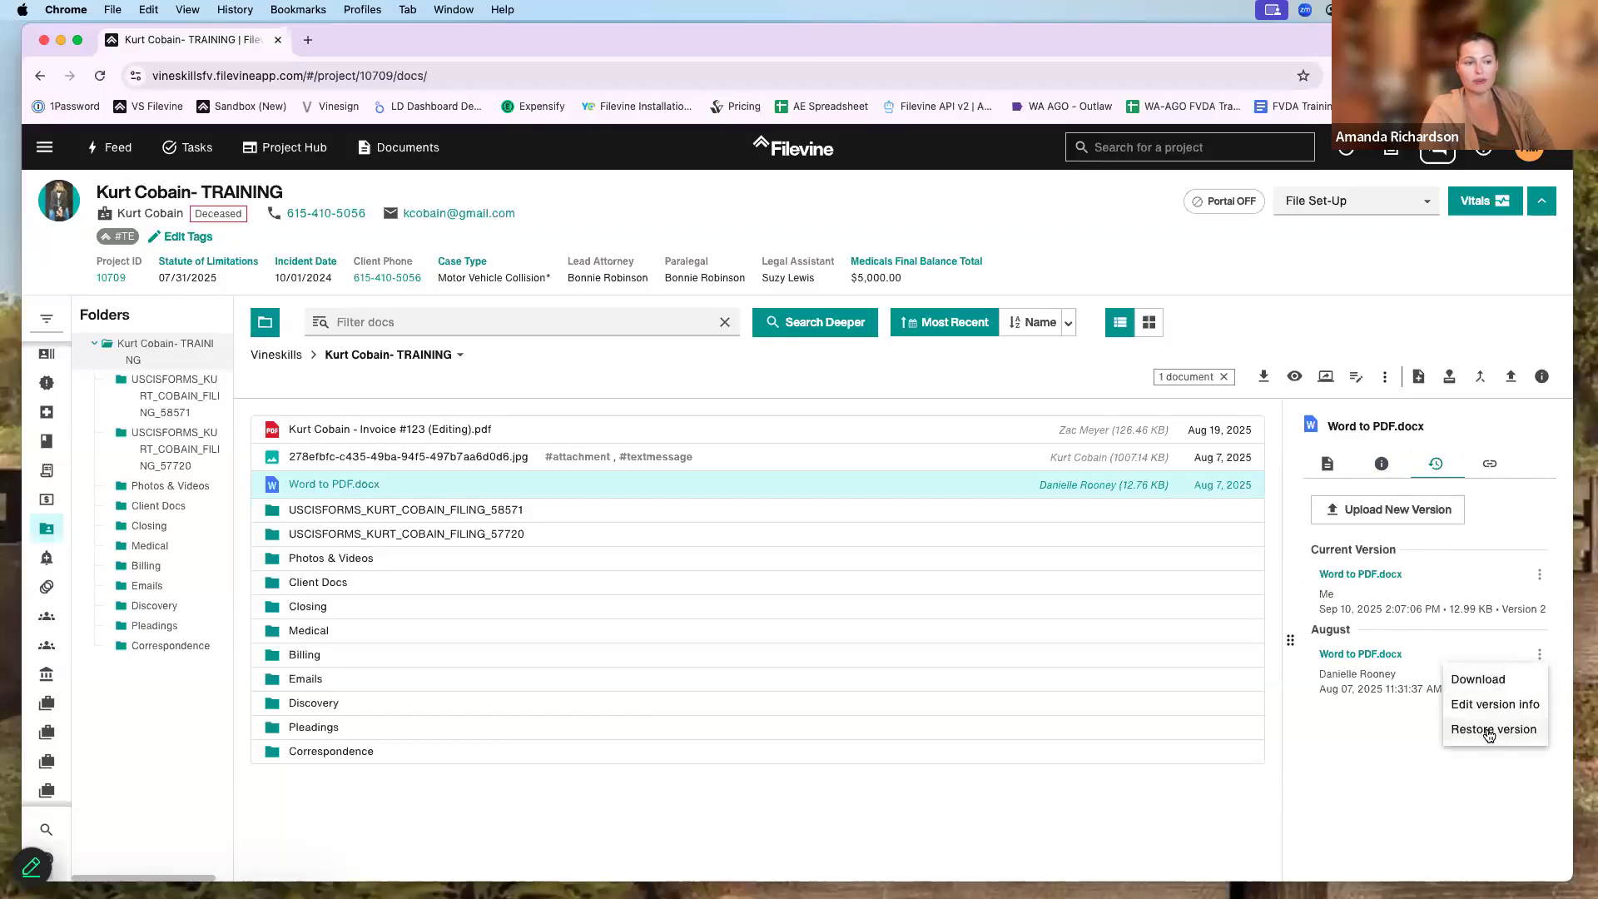
{"action": "left_click", "coordinate": [1540, 377]}
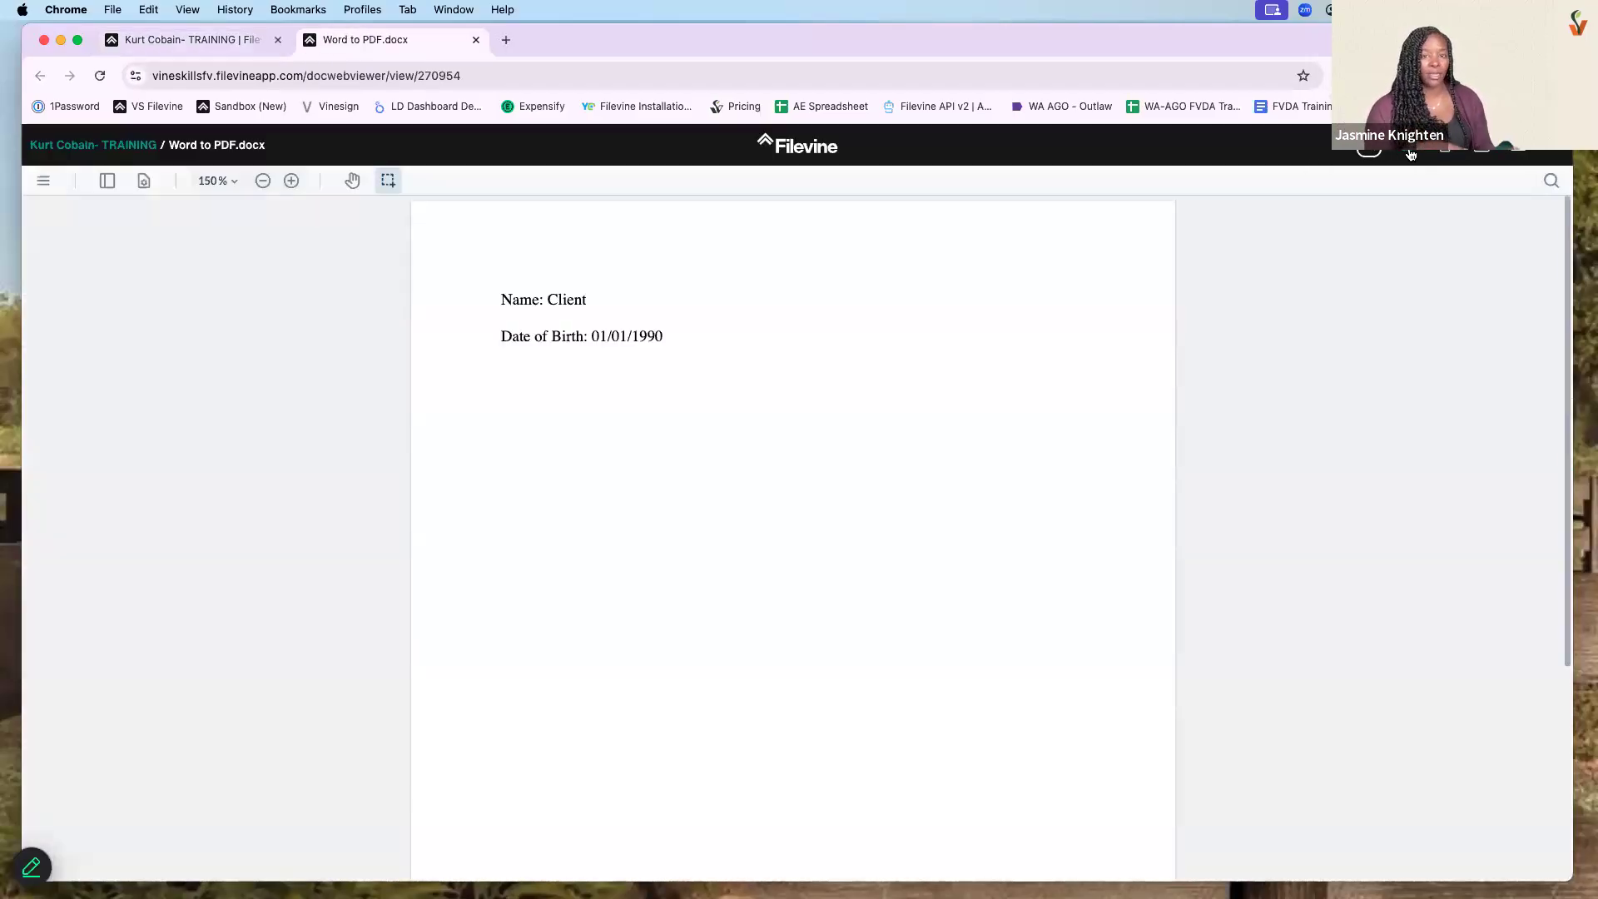
- Reopen the document in Word to view its Review features, then return and list its actions
{"action": "left_click", "coordinate": [1404, 152]}
{"action": "left_click", "coordinate": [956, 247]}
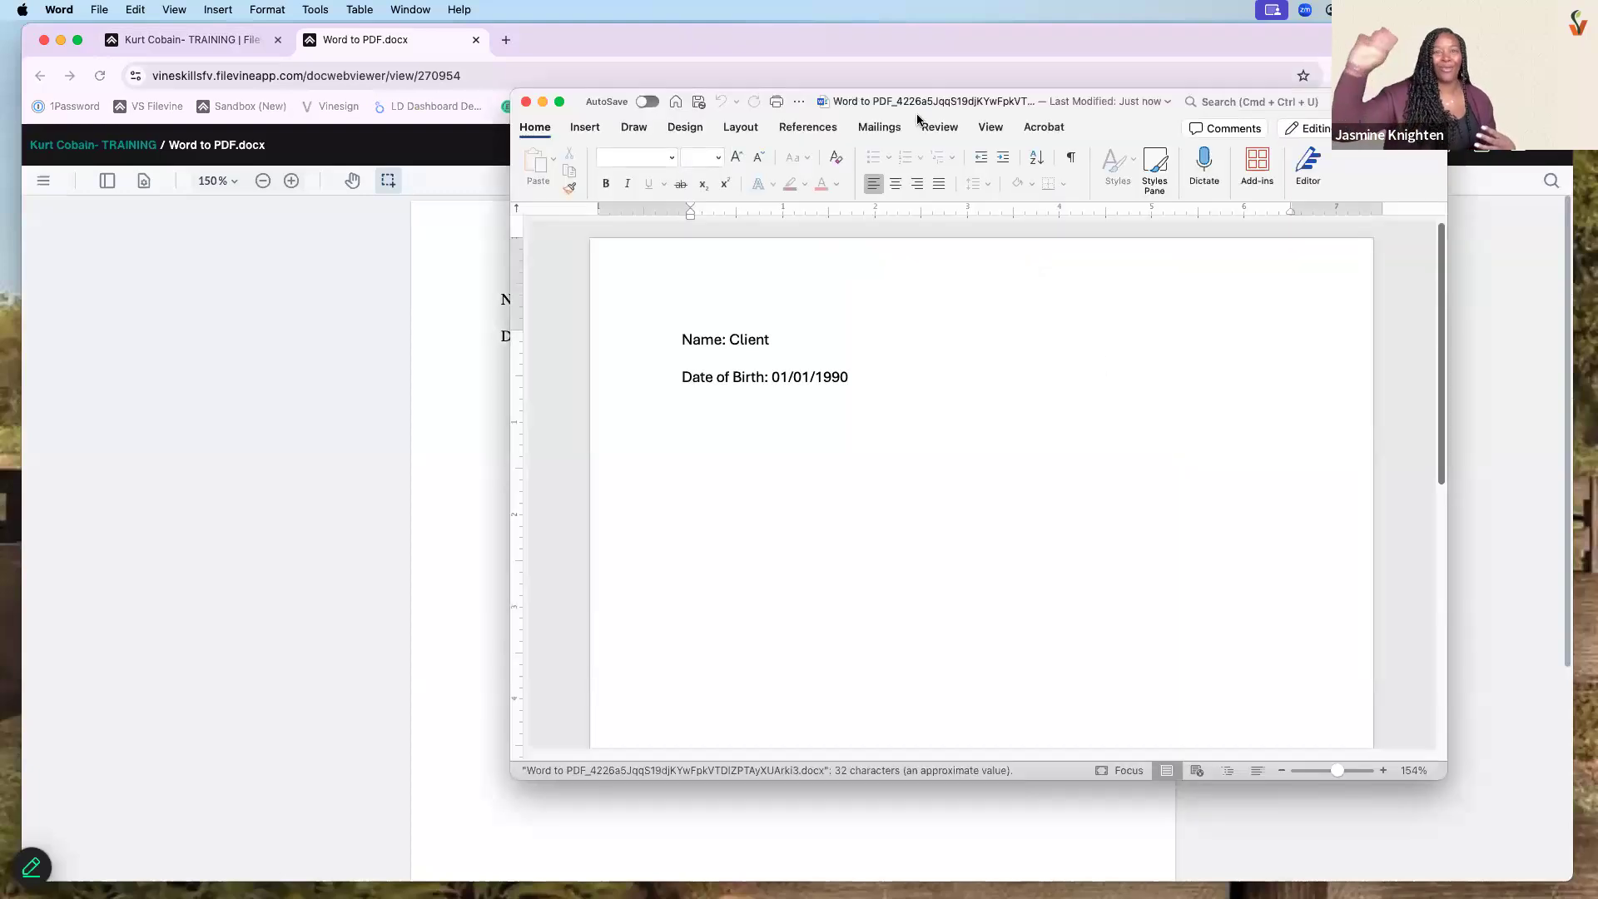
{"action": "left_click", "coordinate": [974, 104]}
{"action": "left_click", "coordinate": [940, 126]}
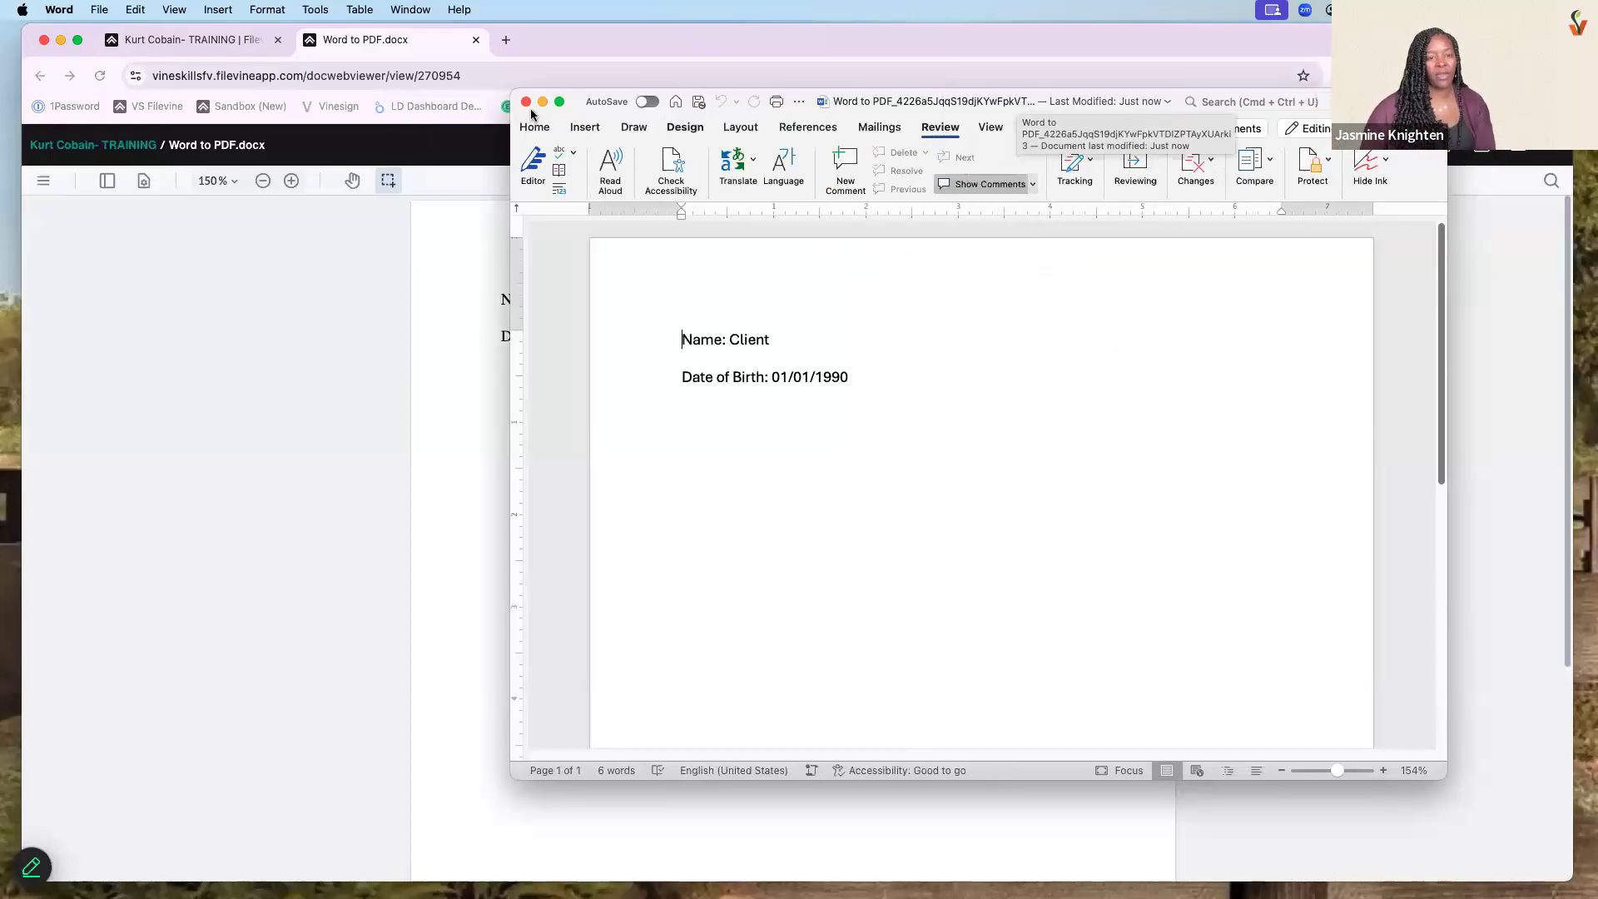
{"action": "left_click", "coordinate": [477, 43]}
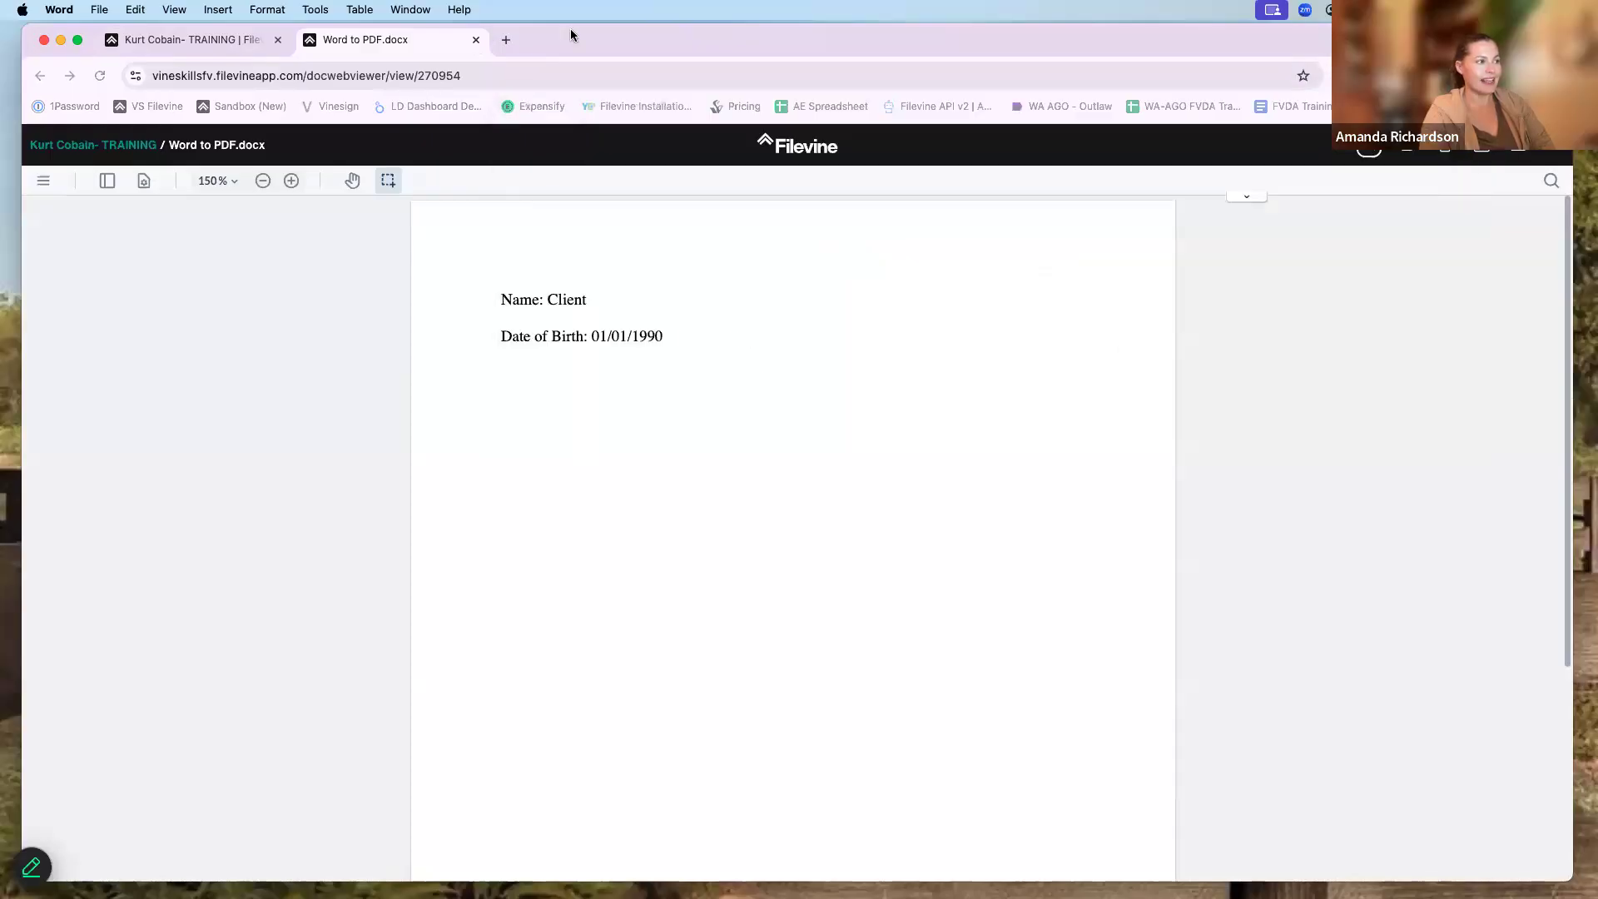
{"action": "left_click", "coordinate": [1386, 377]}
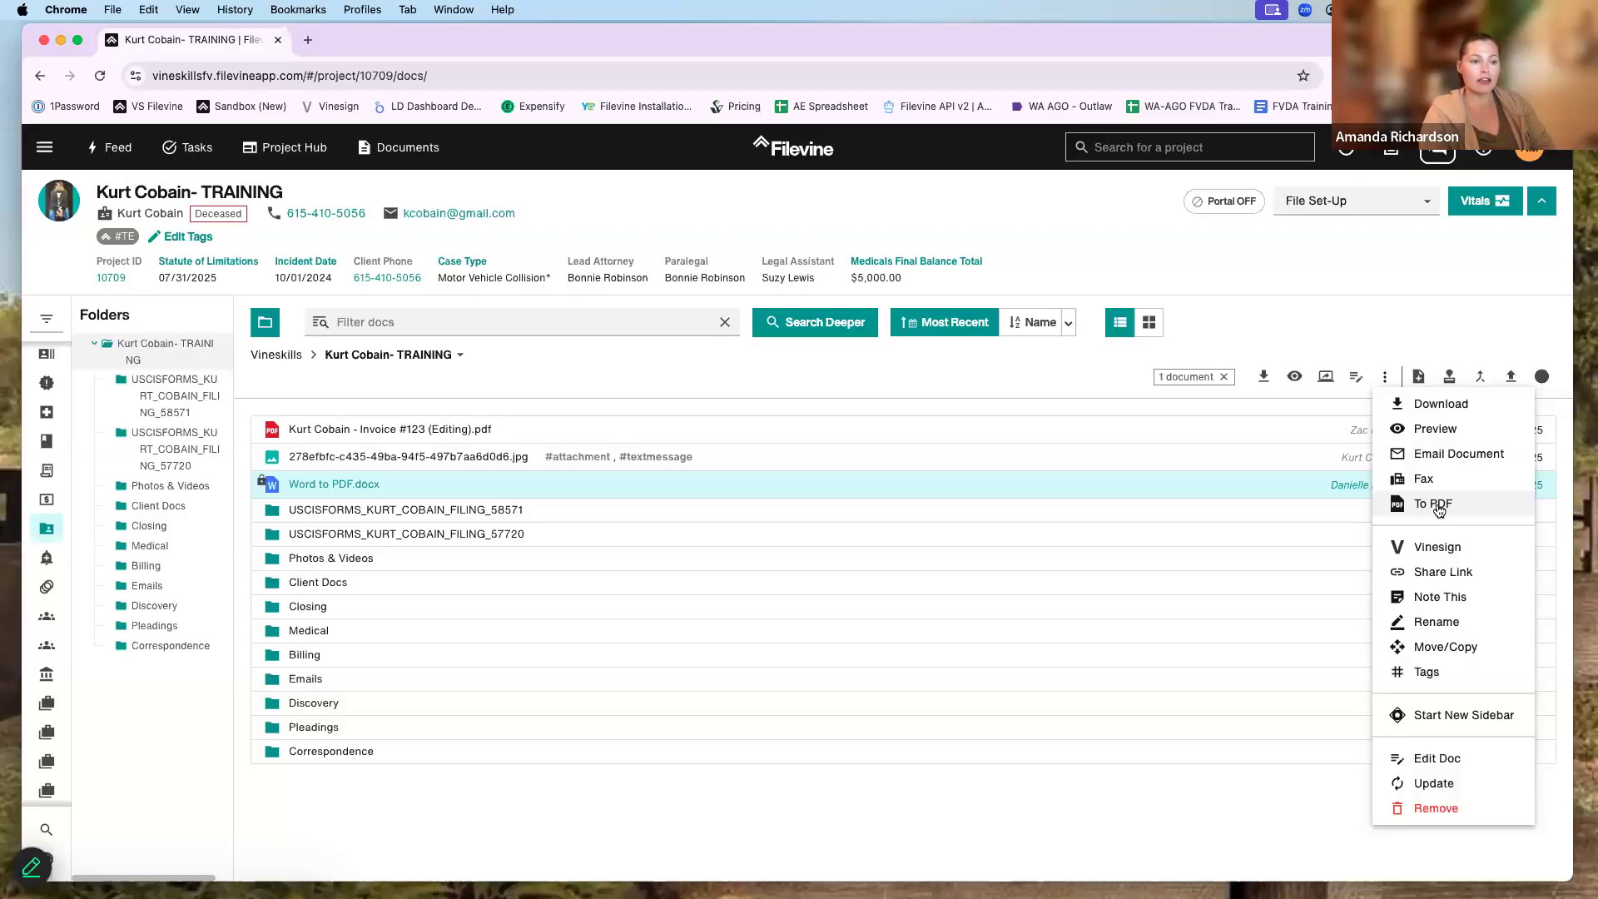
- Convert Word to PDF.docx into Word to PDF.pdf (14.49 KB)
{"action": "left_click", "coordinate": [1439, 510]}
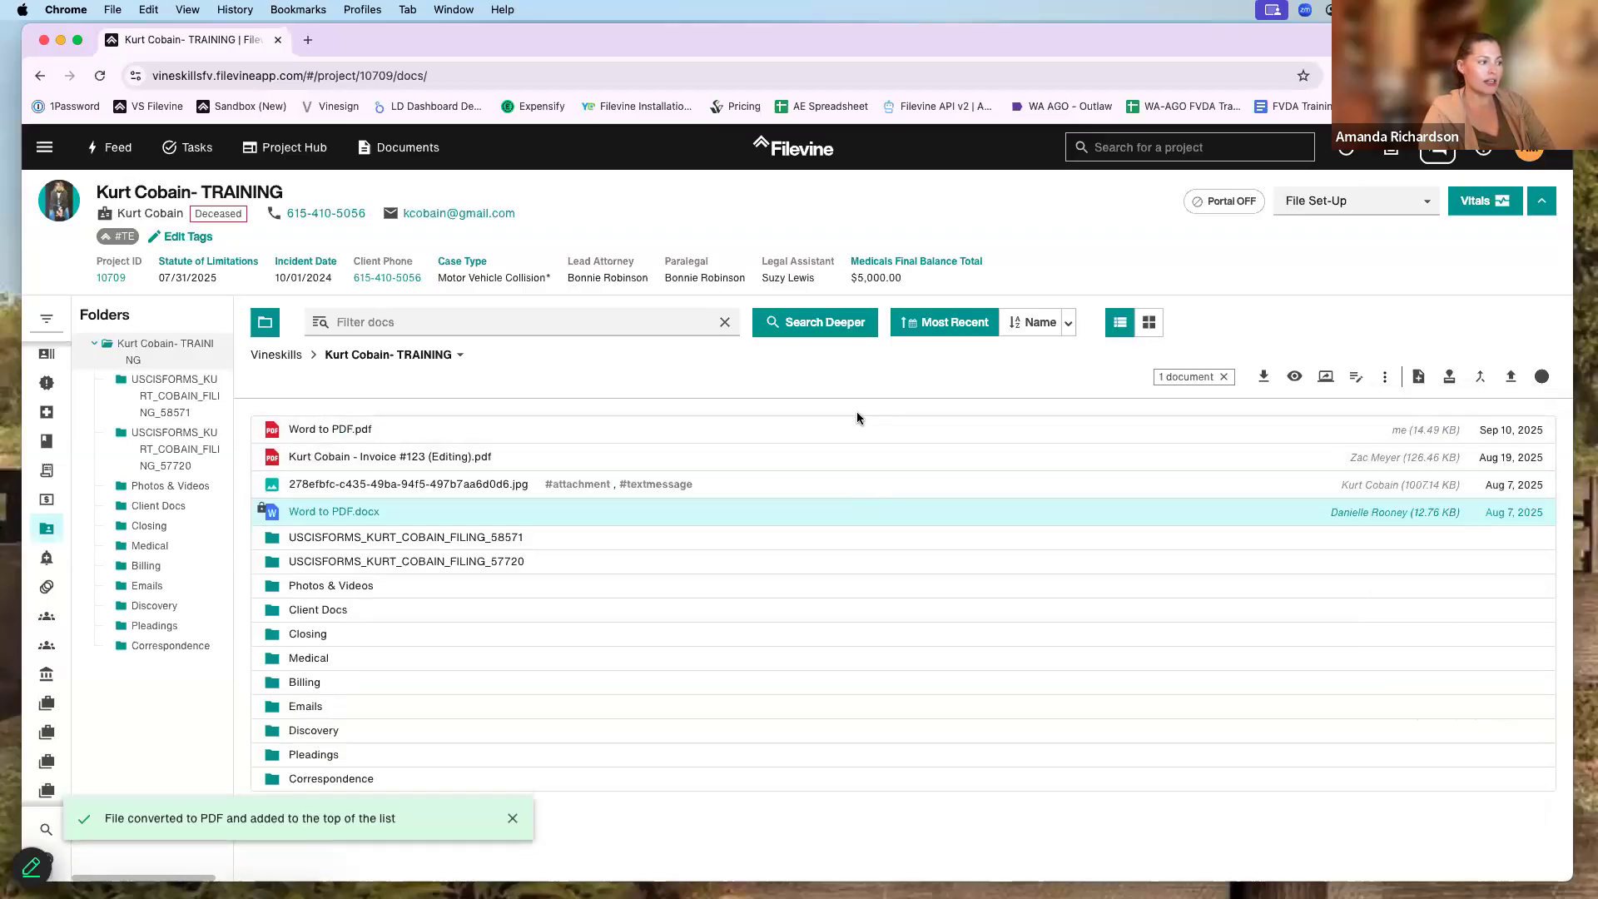
{"action": "left_click", "coordinate": [1386, 377]}
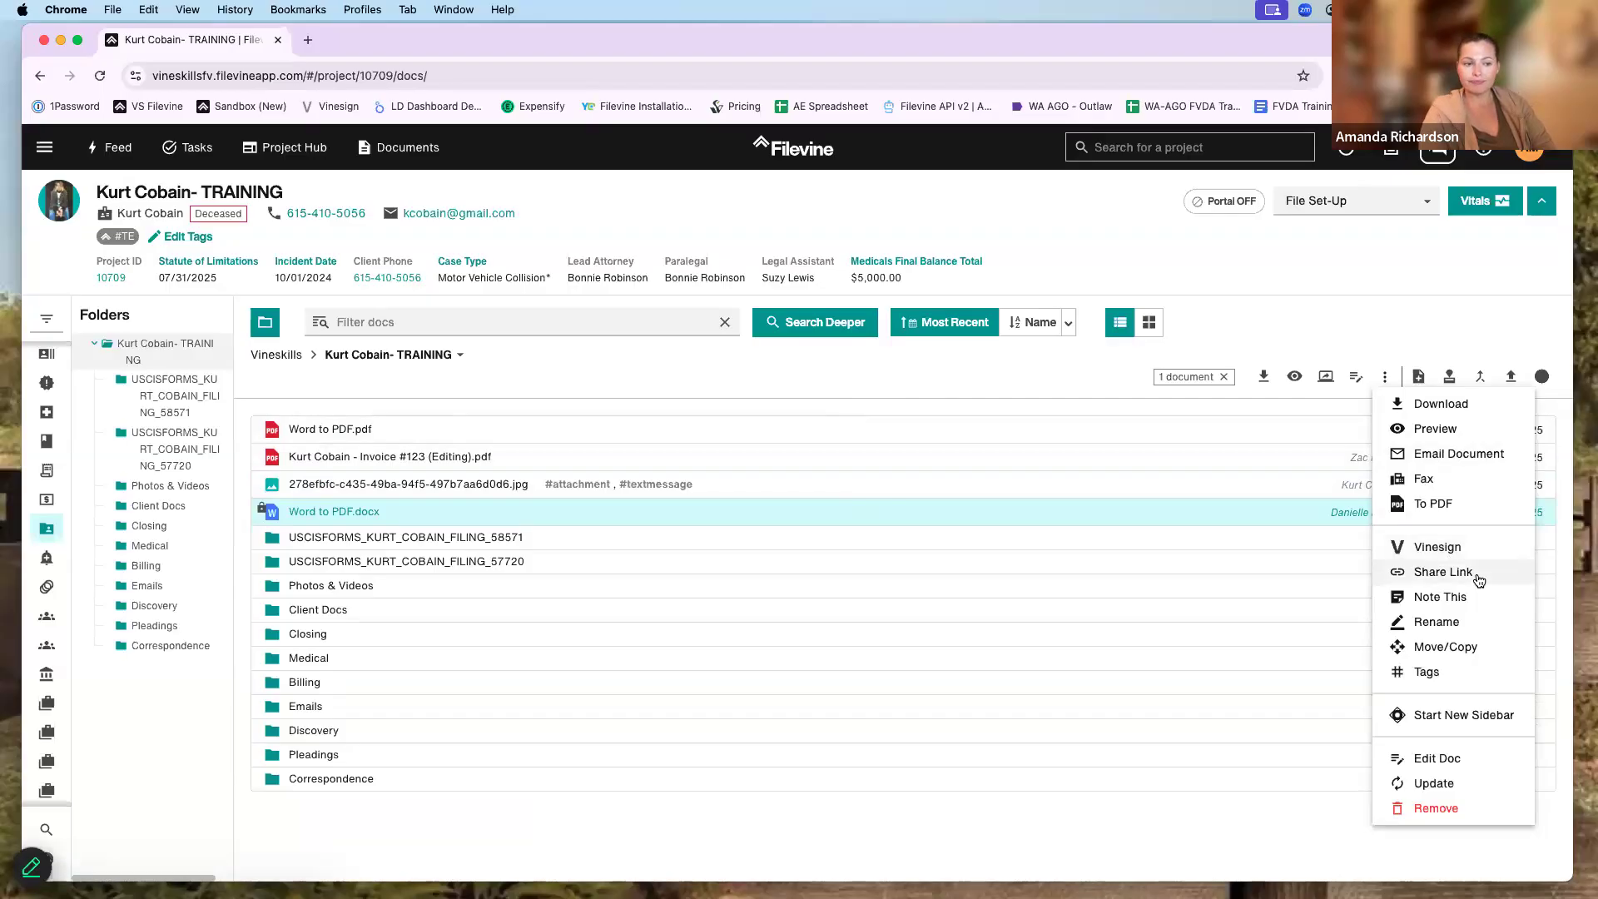
- Create a share link for Word to PDF.docx open to anyone, expiring after 60 days
{"action": "left_click", "coordinate": [1452, 572]}
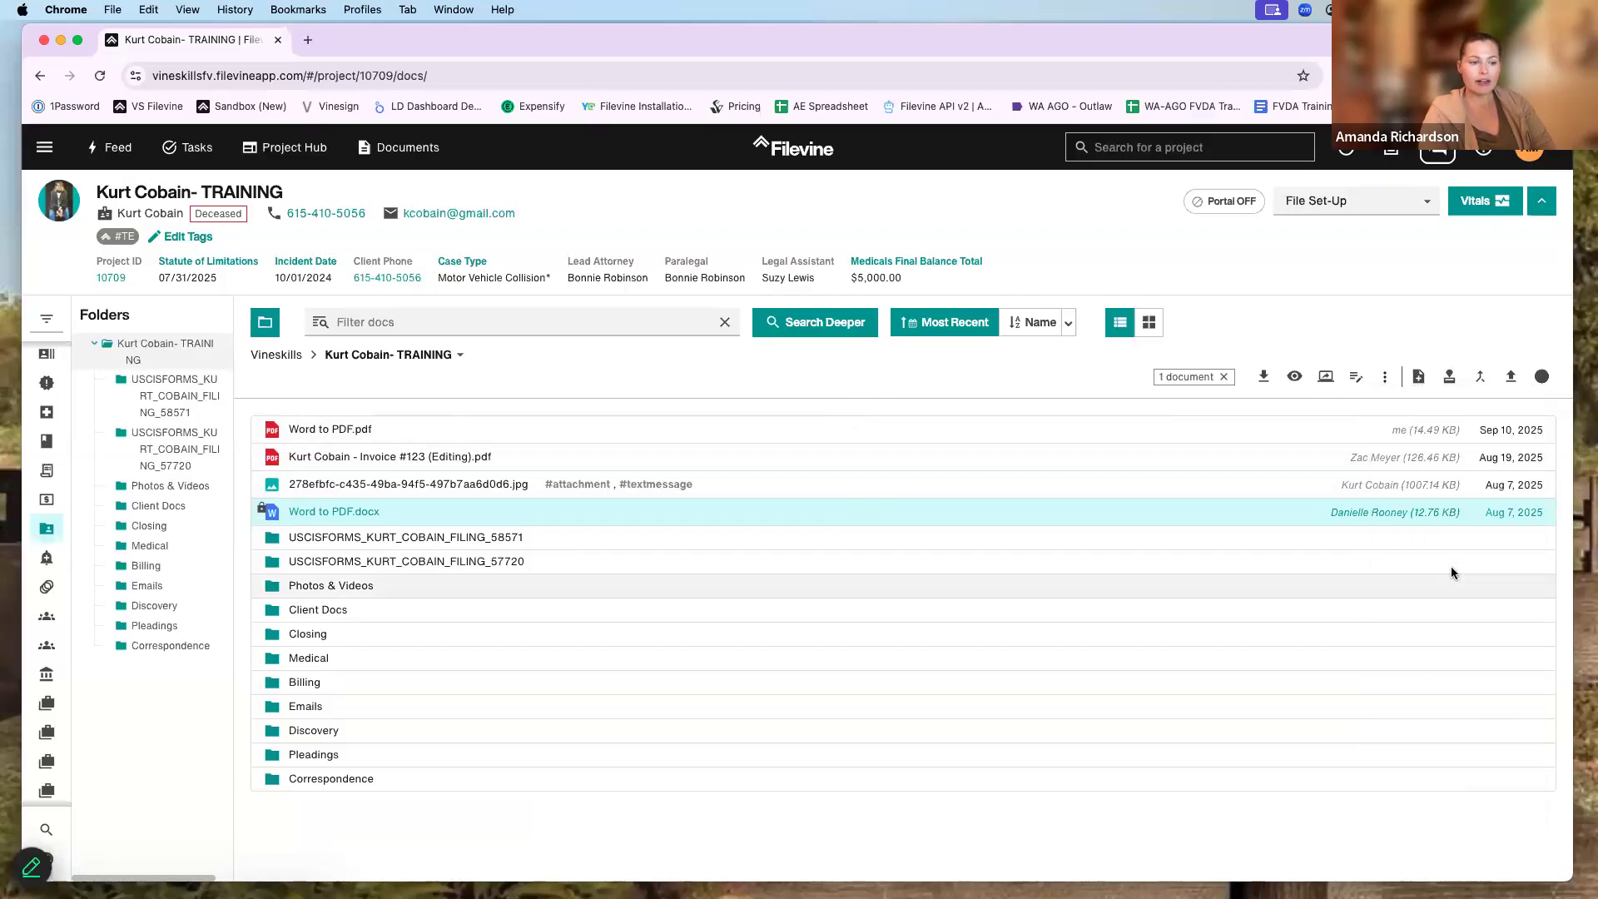
{"action": "left_click", "coordinate": [1385, 377]}
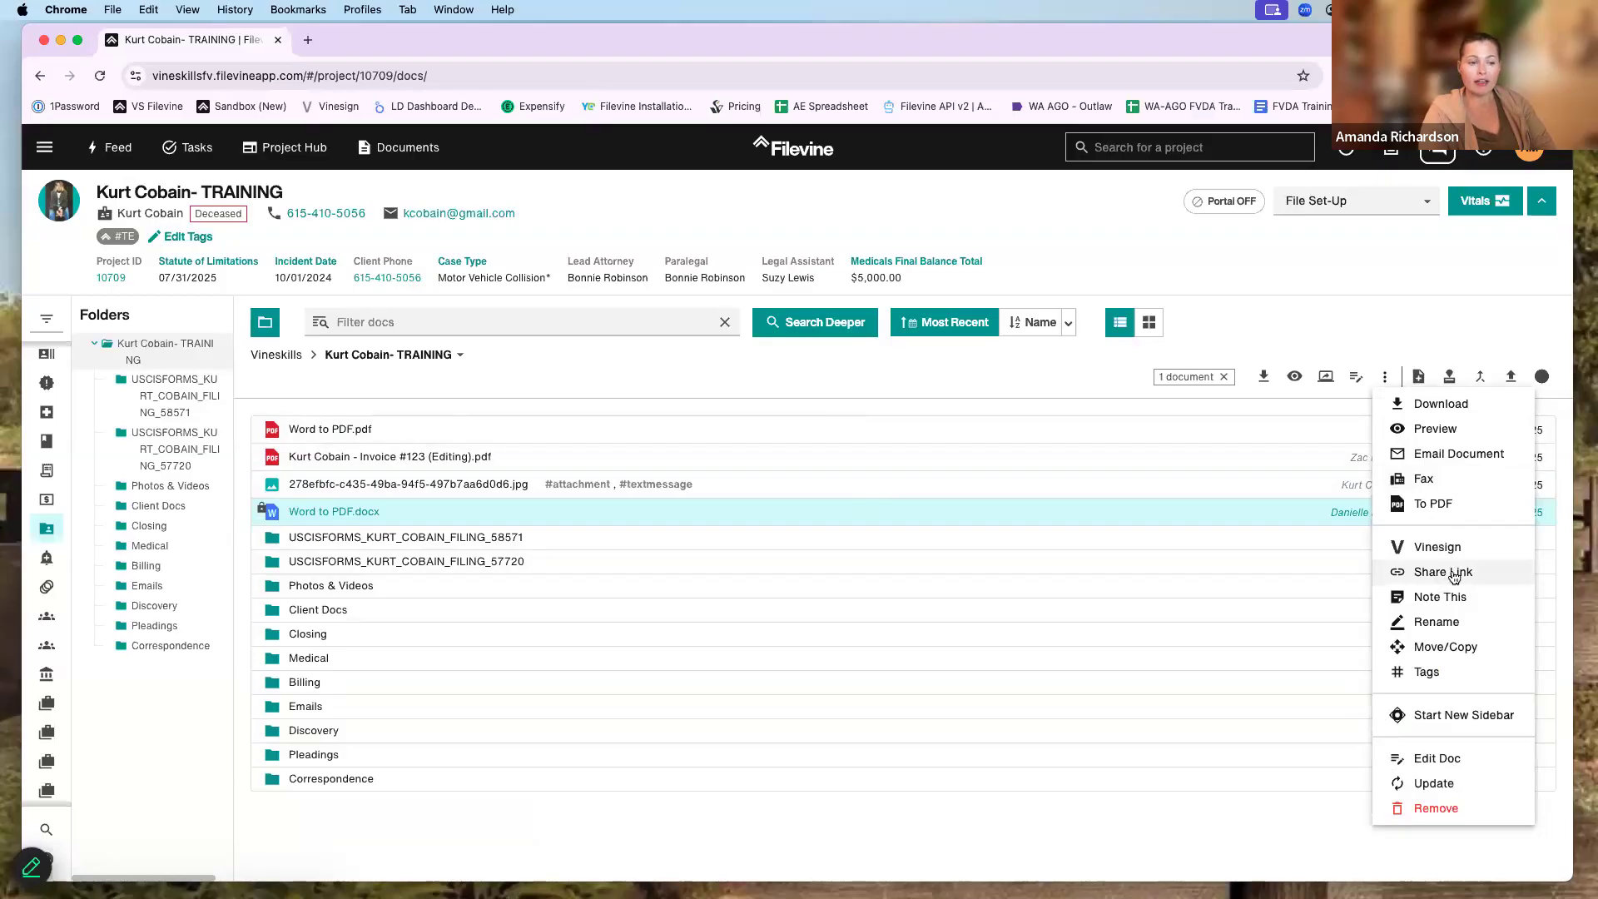
{"action": "left_click", "coordinate": [1444, 574]}
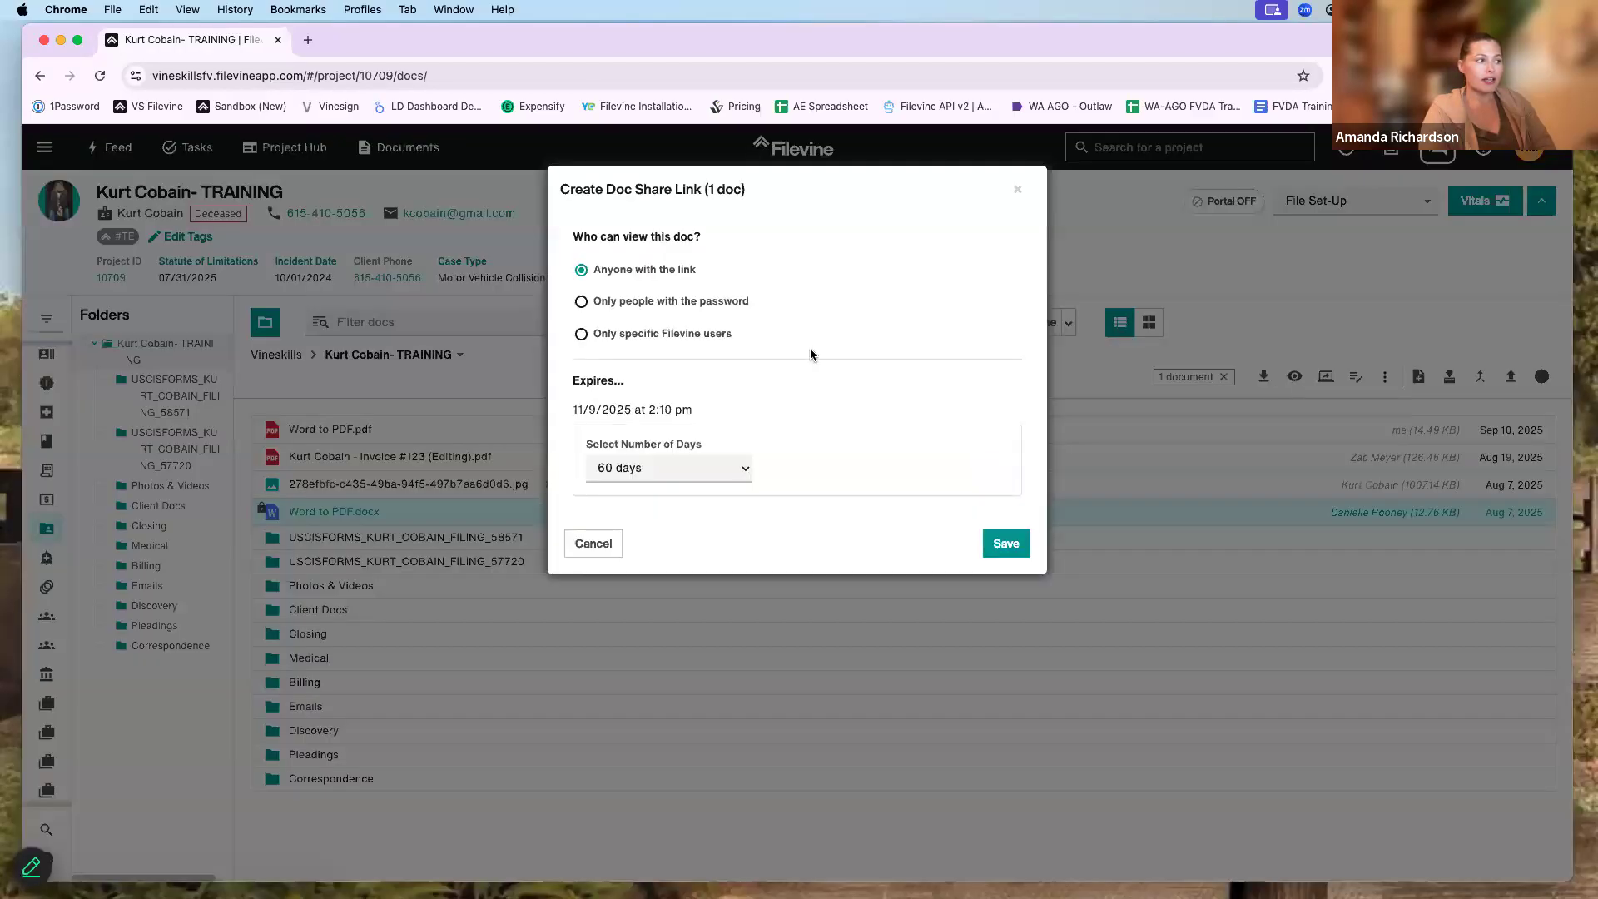
{"action": "left_click_drag", "start_coordinate": [589, 234], "coordinate": [714, 234]}
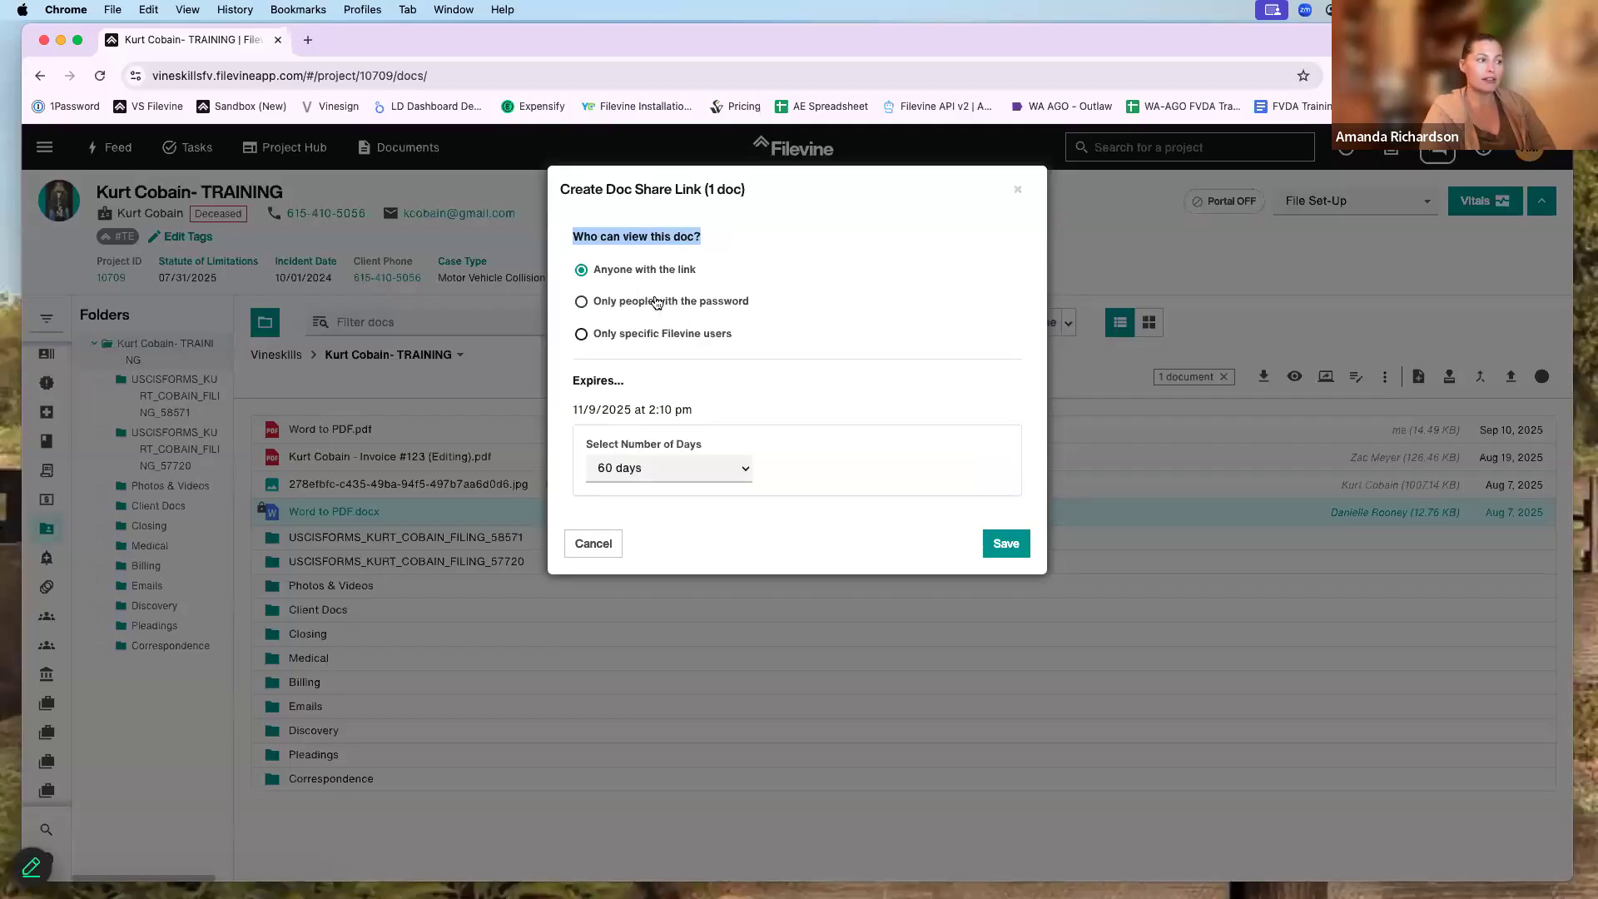
{"action": "left_click", "coordinate": [662, 304]}
{"action": "left_click", "coordinate": [671, 359]}
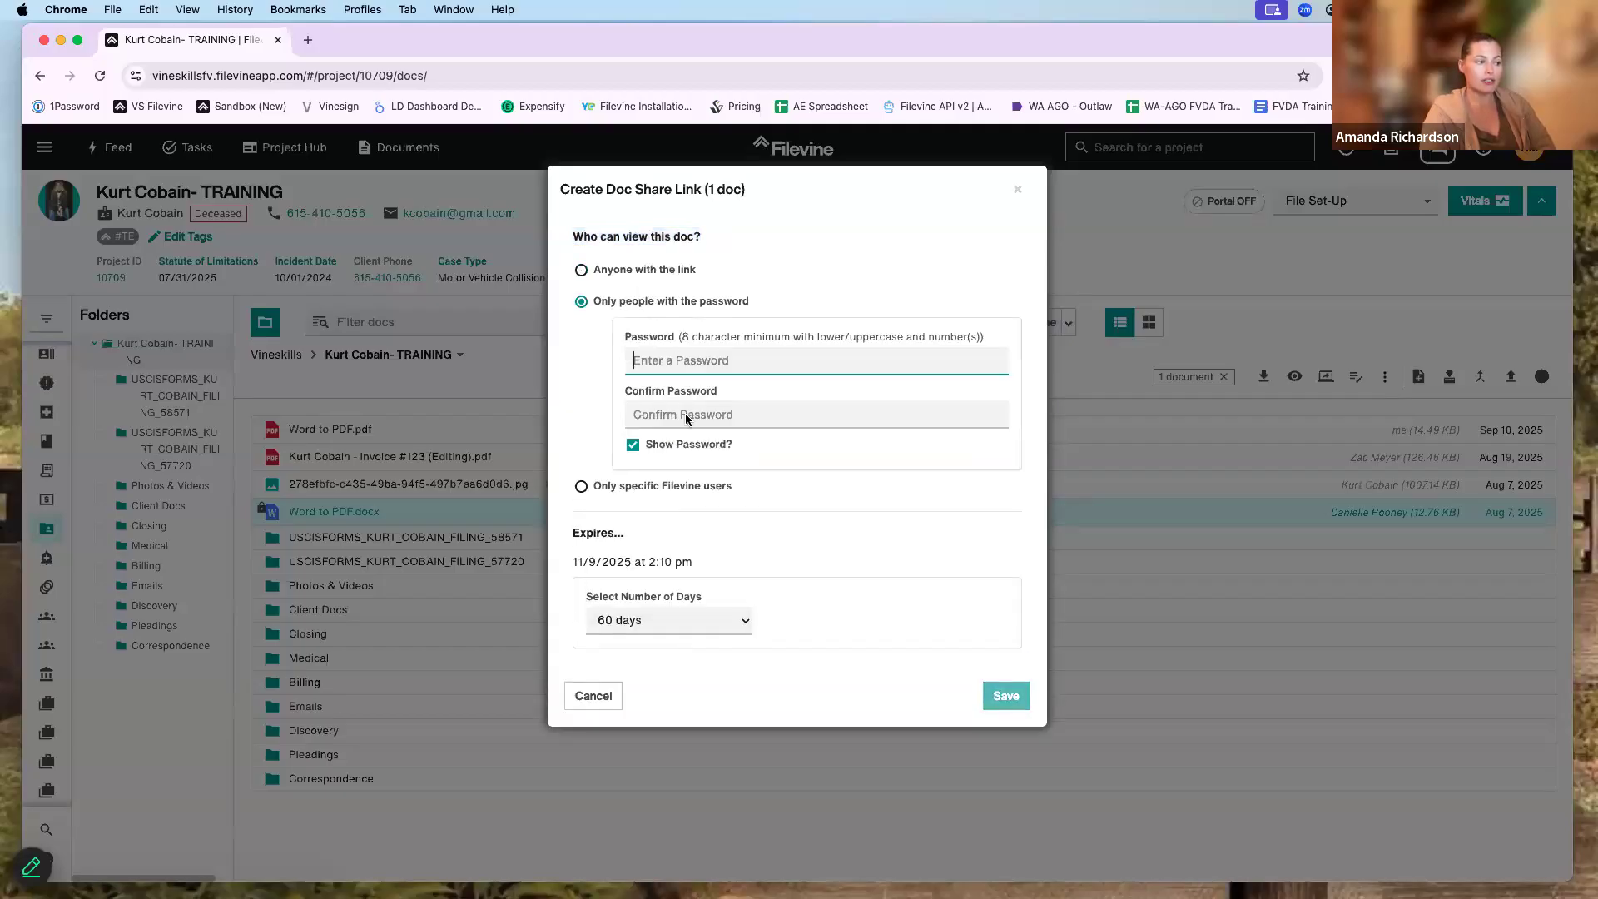
{"action": "left_click", "coordinate": [673, 270]}
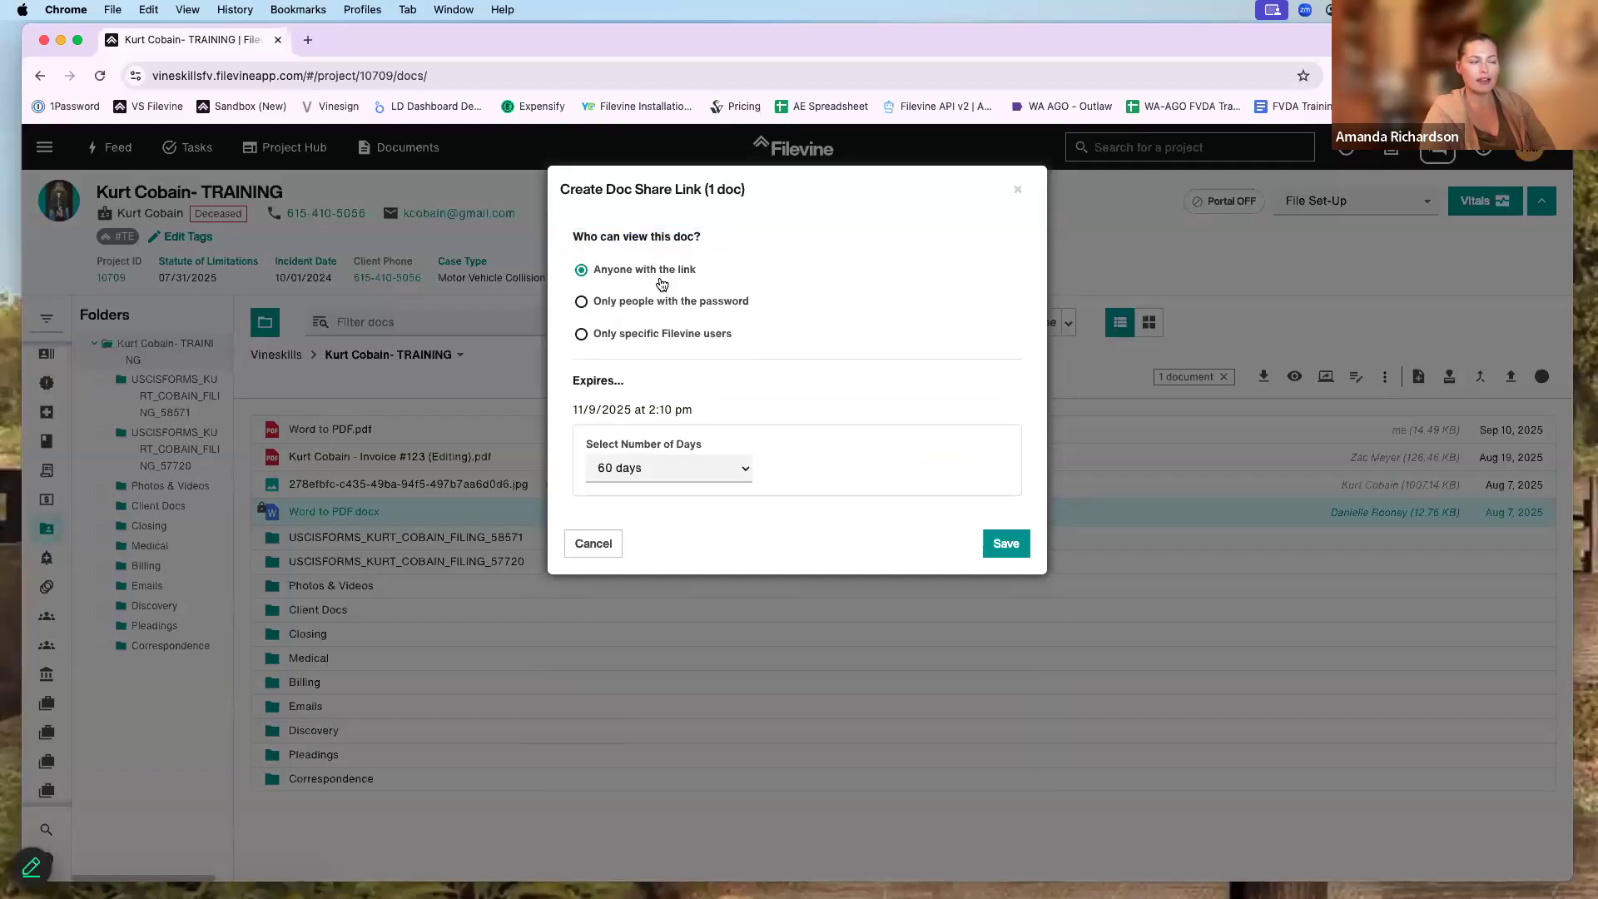
{"action": "left_click", "coordinate": [697, 467]}
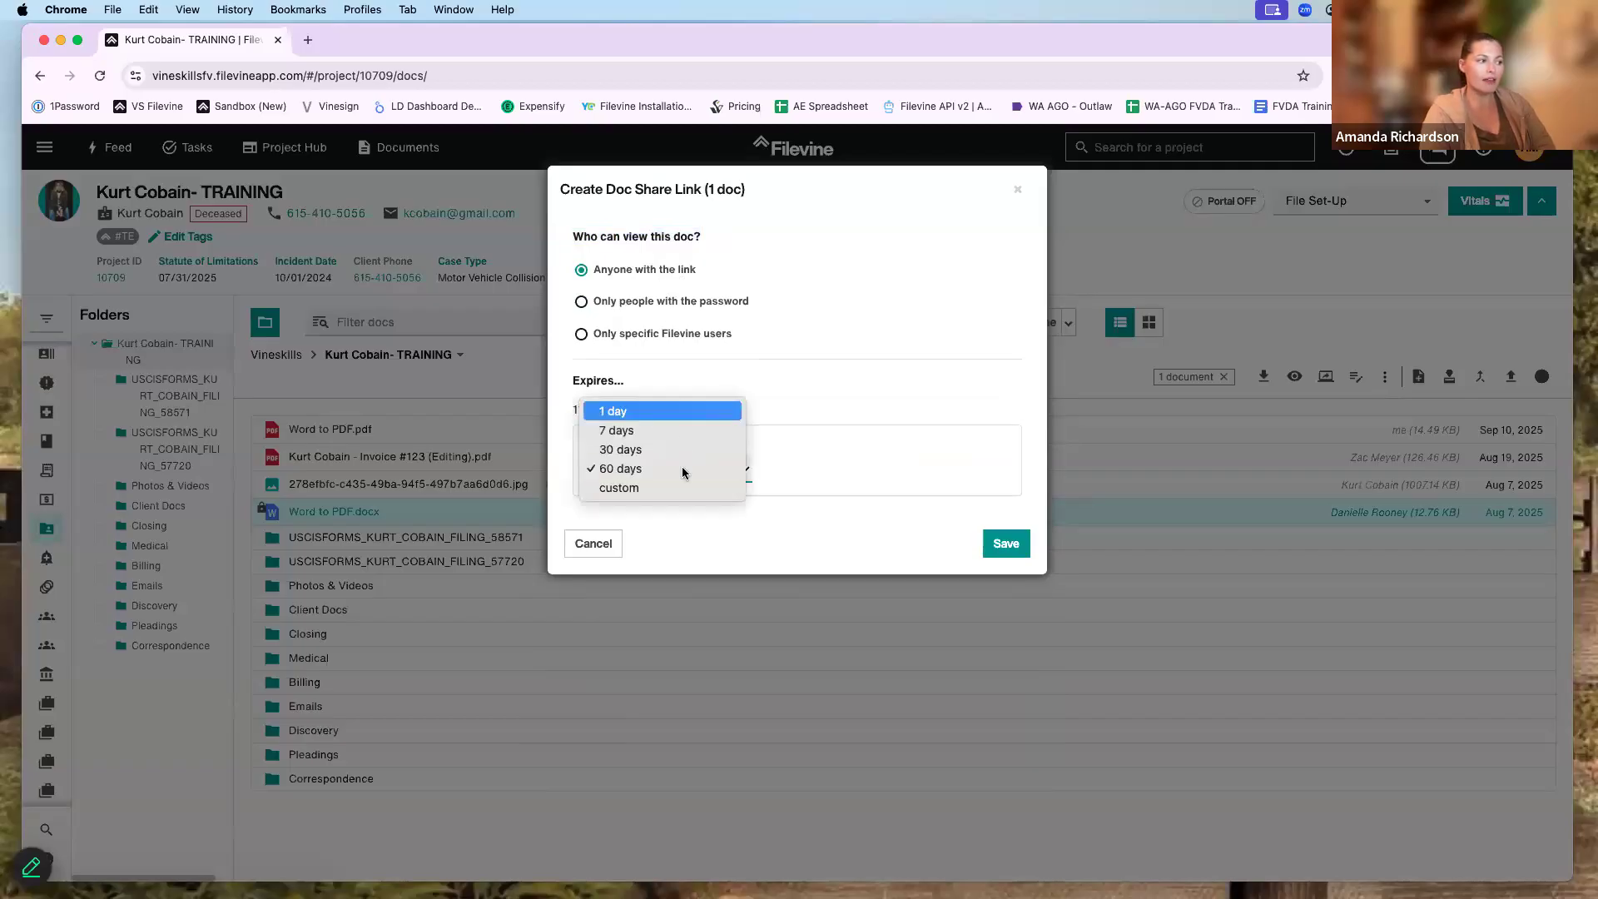
{"action": "left_click", "coordinate": [798, 384]}
{"action": "left_click", "coordinate": [1004, 543]}
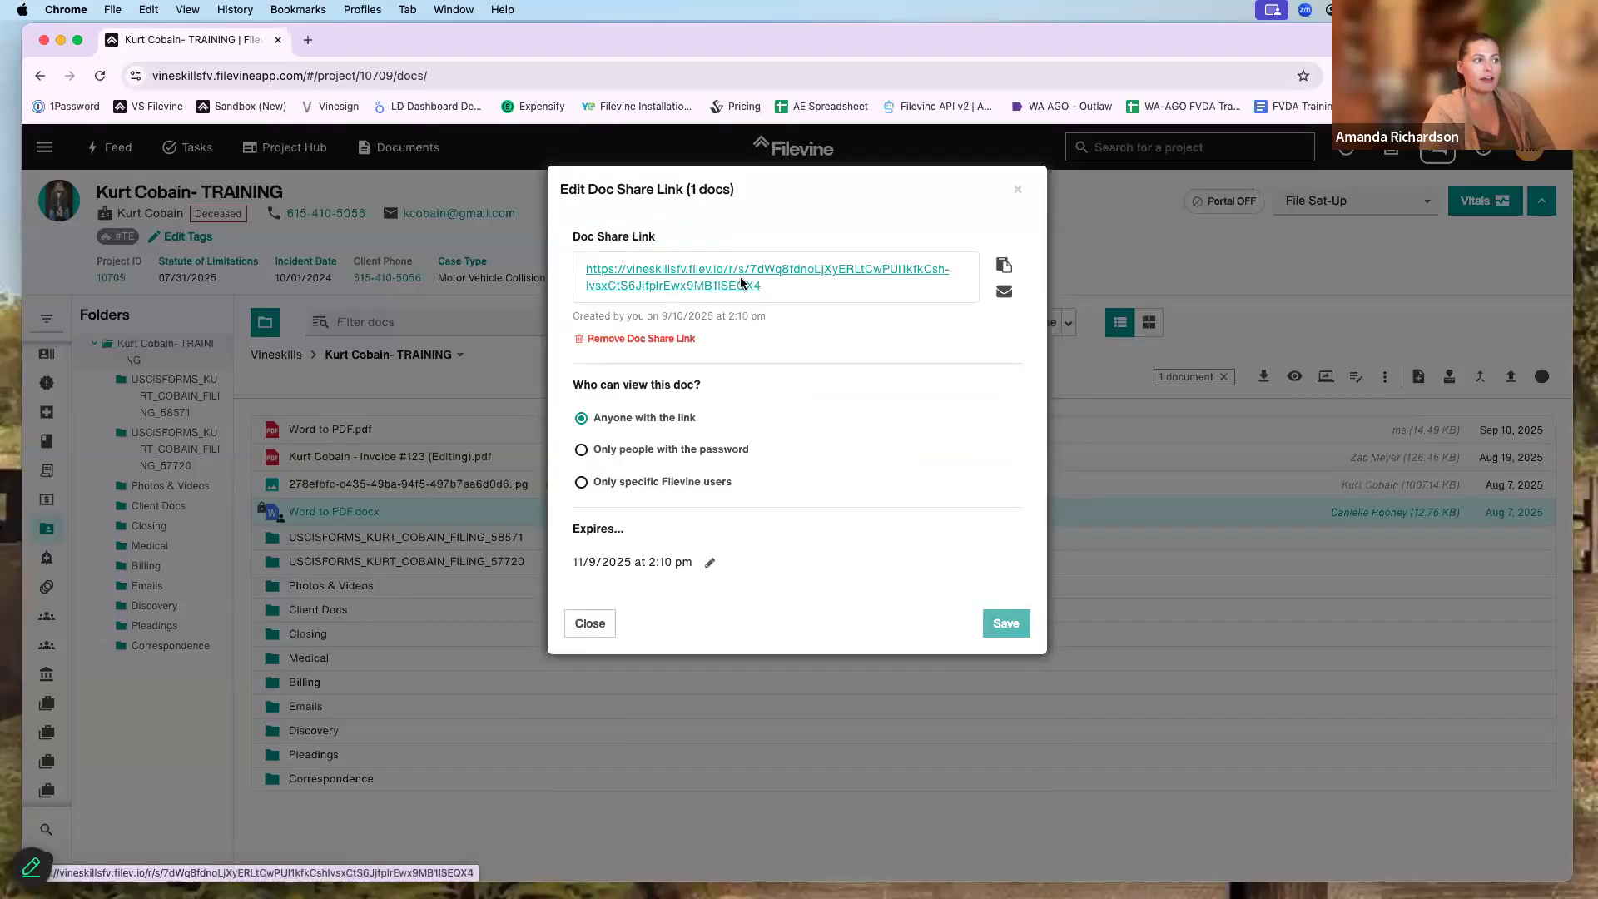
- Open the share link to confirm it shows the document, then close it and the link details
{"action": "left_click", "coordinate": [741, 283]}
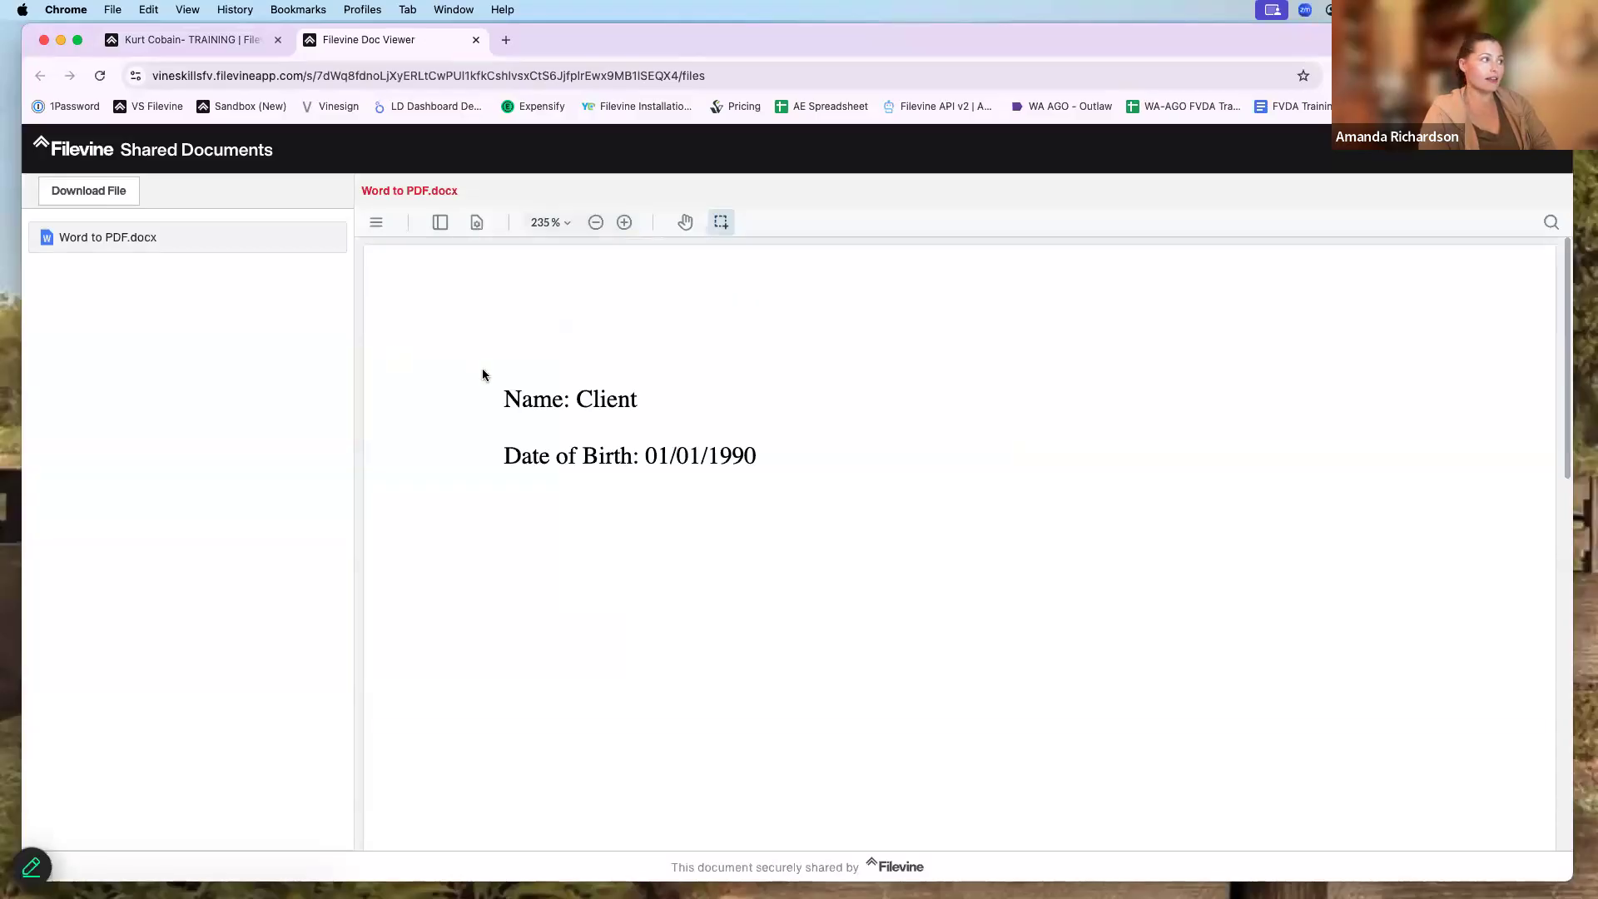
{"action": "scroll", "coordinate": [600, 403], "scroll_direction": "down", "scroll_amount": 1}
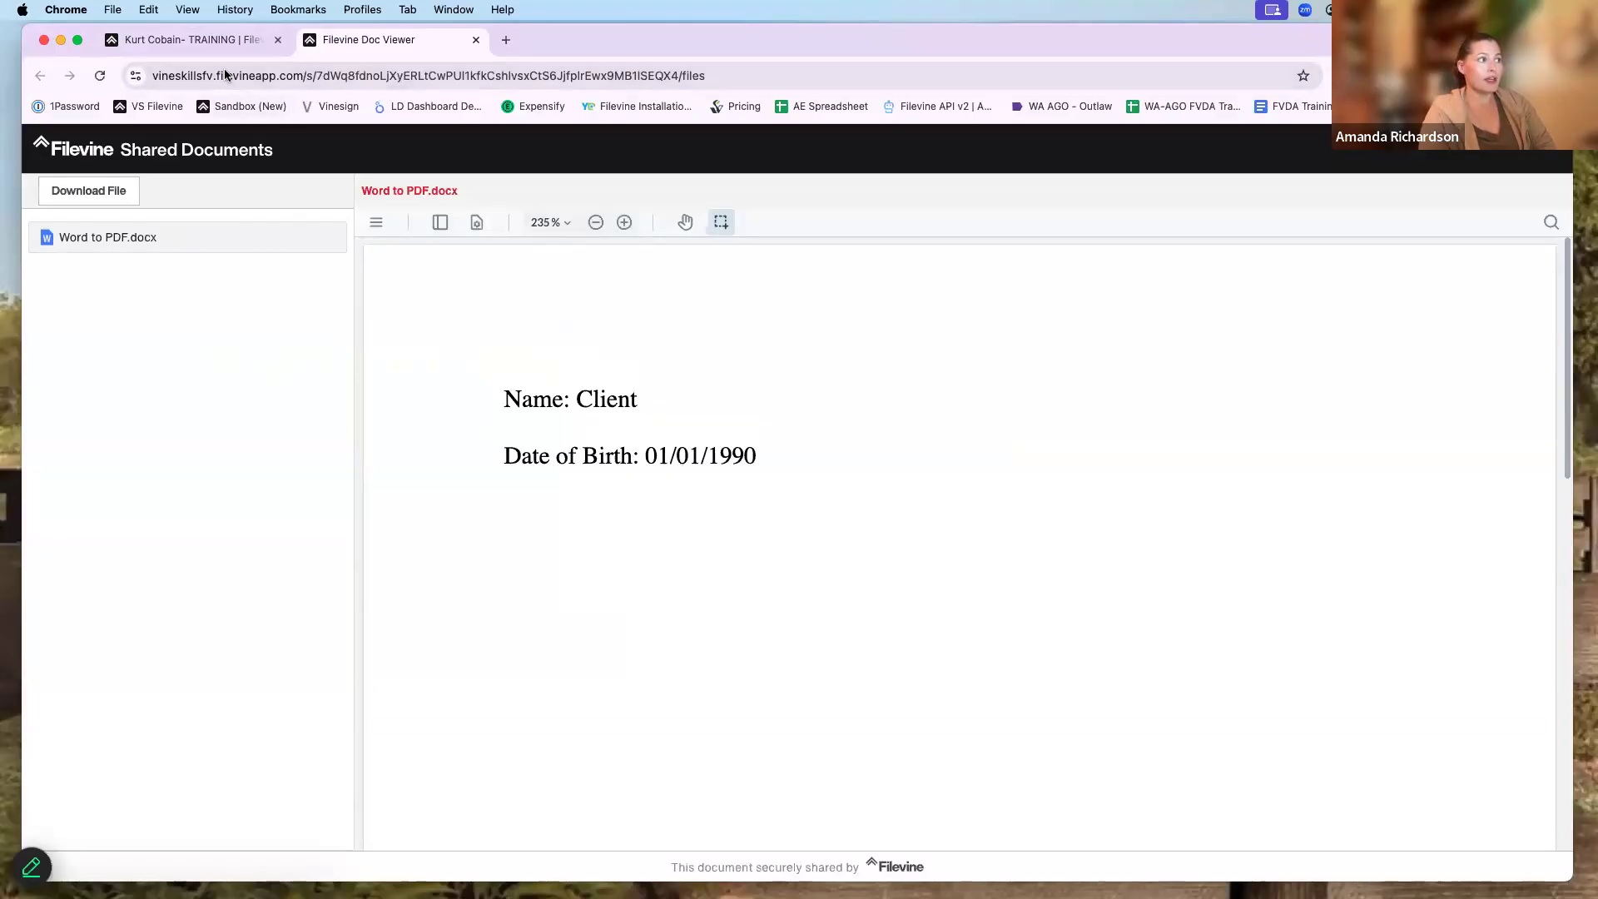
{"action": "key", "text": "super+w"}
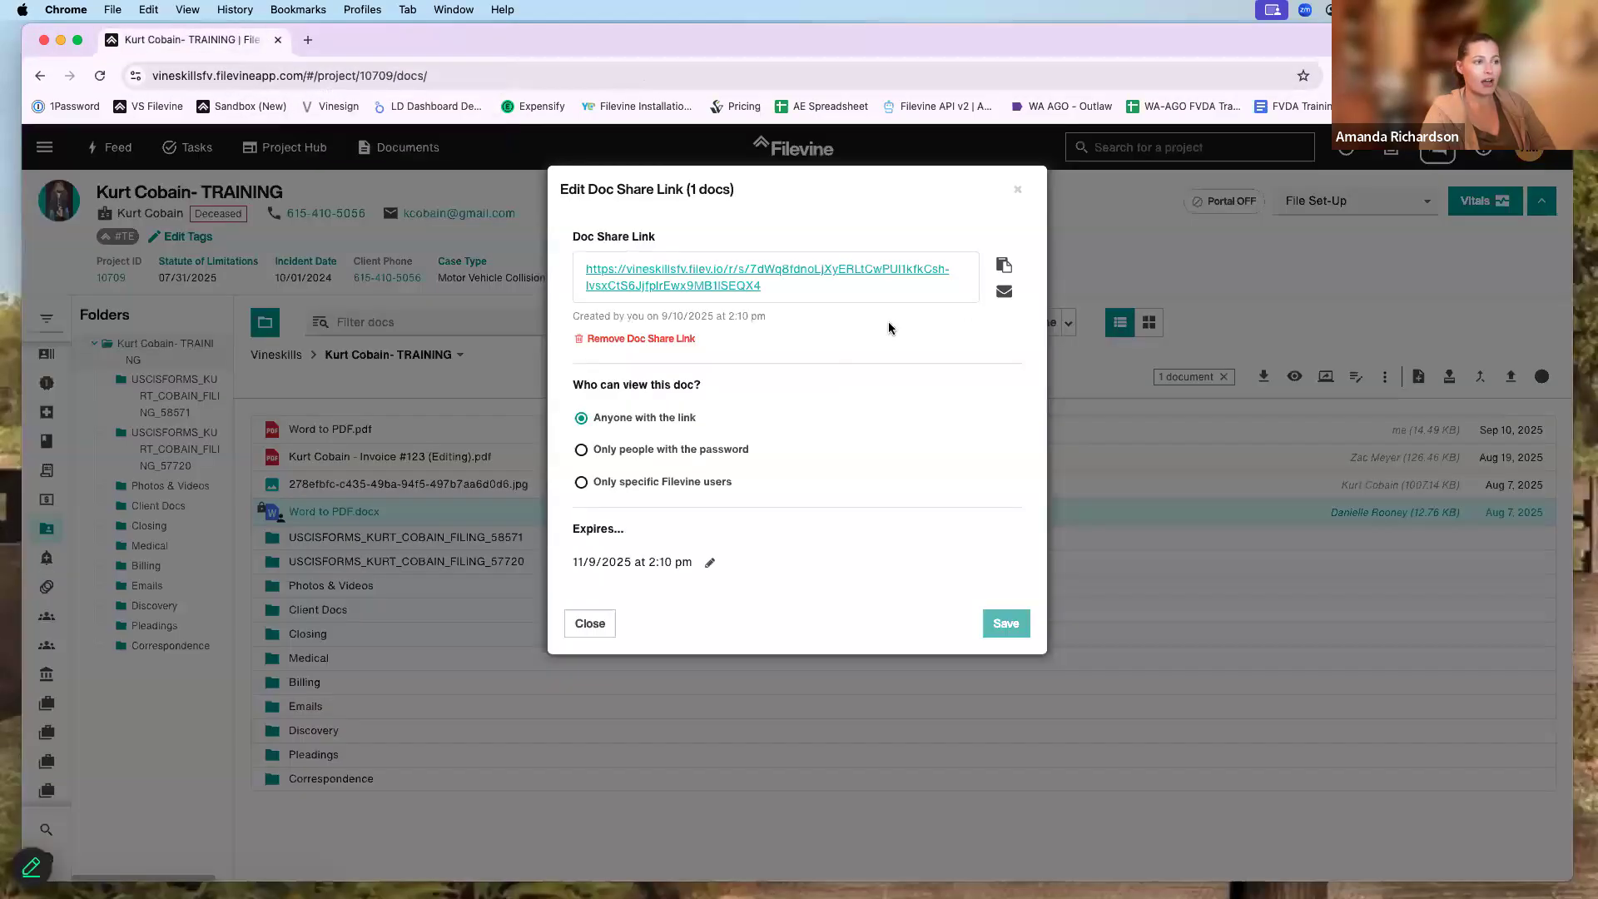
{"action": "left_click", "coordinate": [1019, 191]}
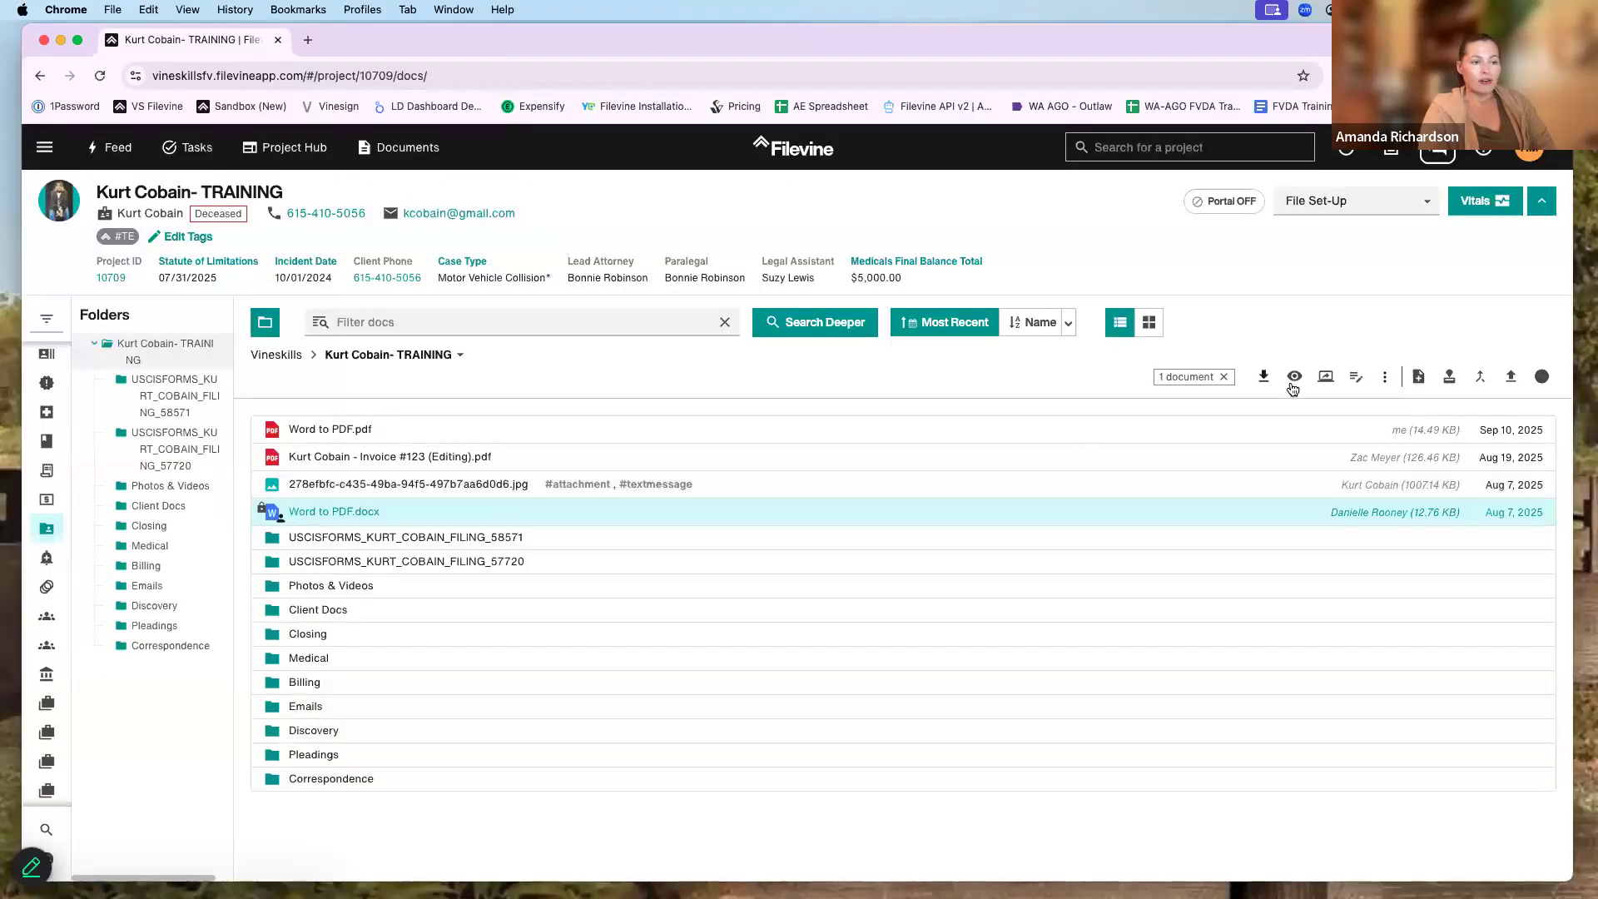
- Visit the Medical folder, return to the project root, and collapse the Folders panel to show a folder grid
{"action": "left_click", "coordinate": [1387, 379]}
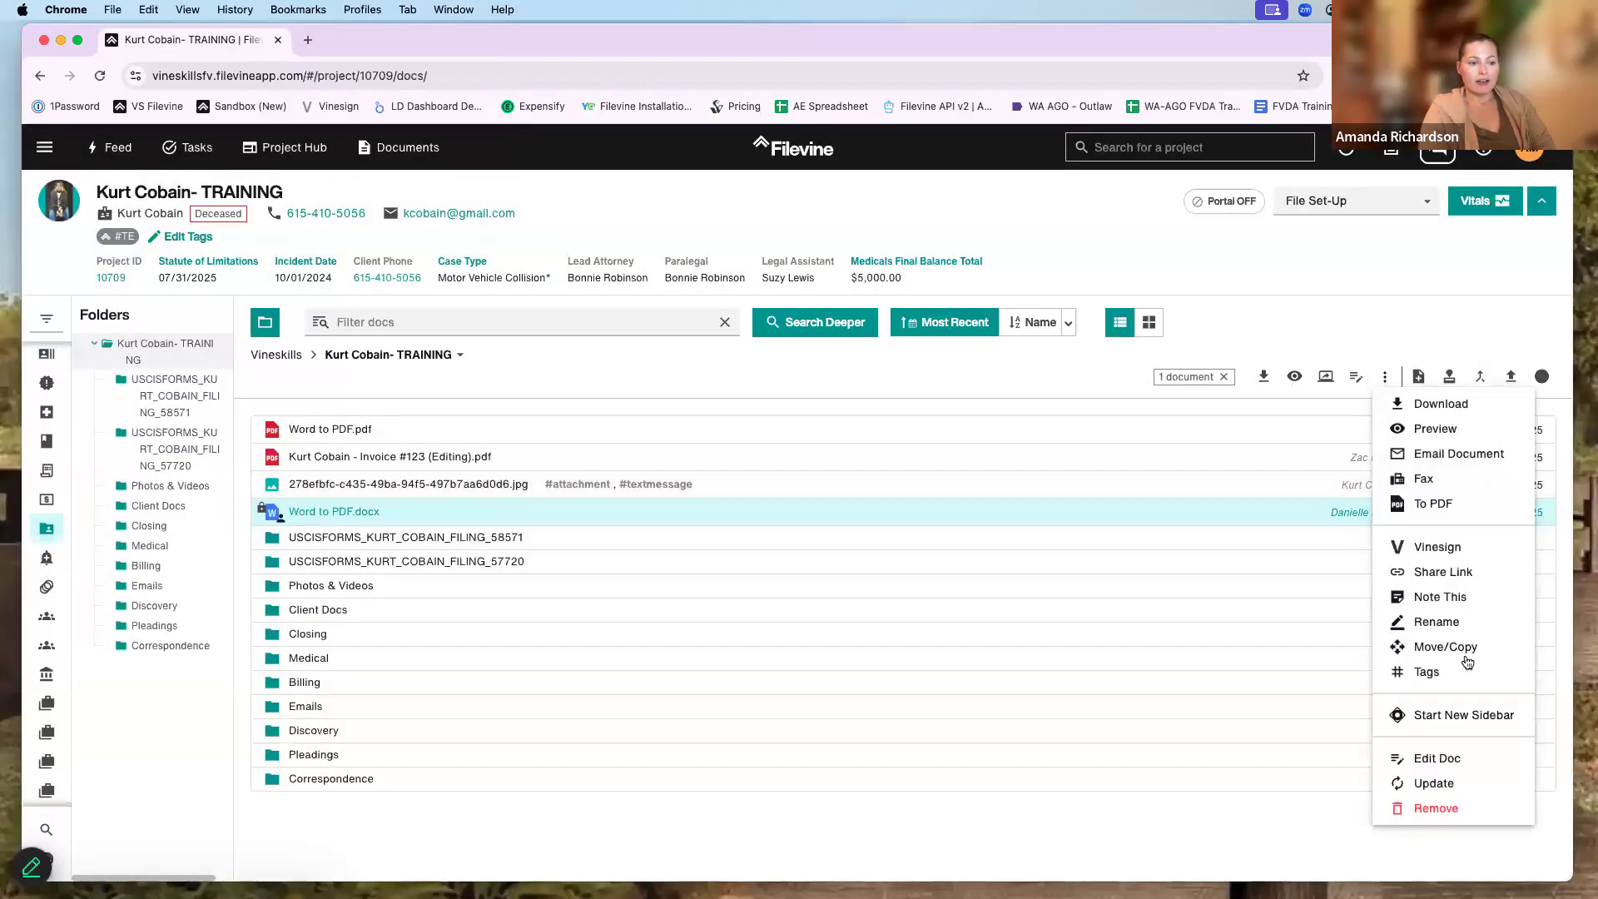
{"action": "left_click", "coordinate": [1374, 364]}
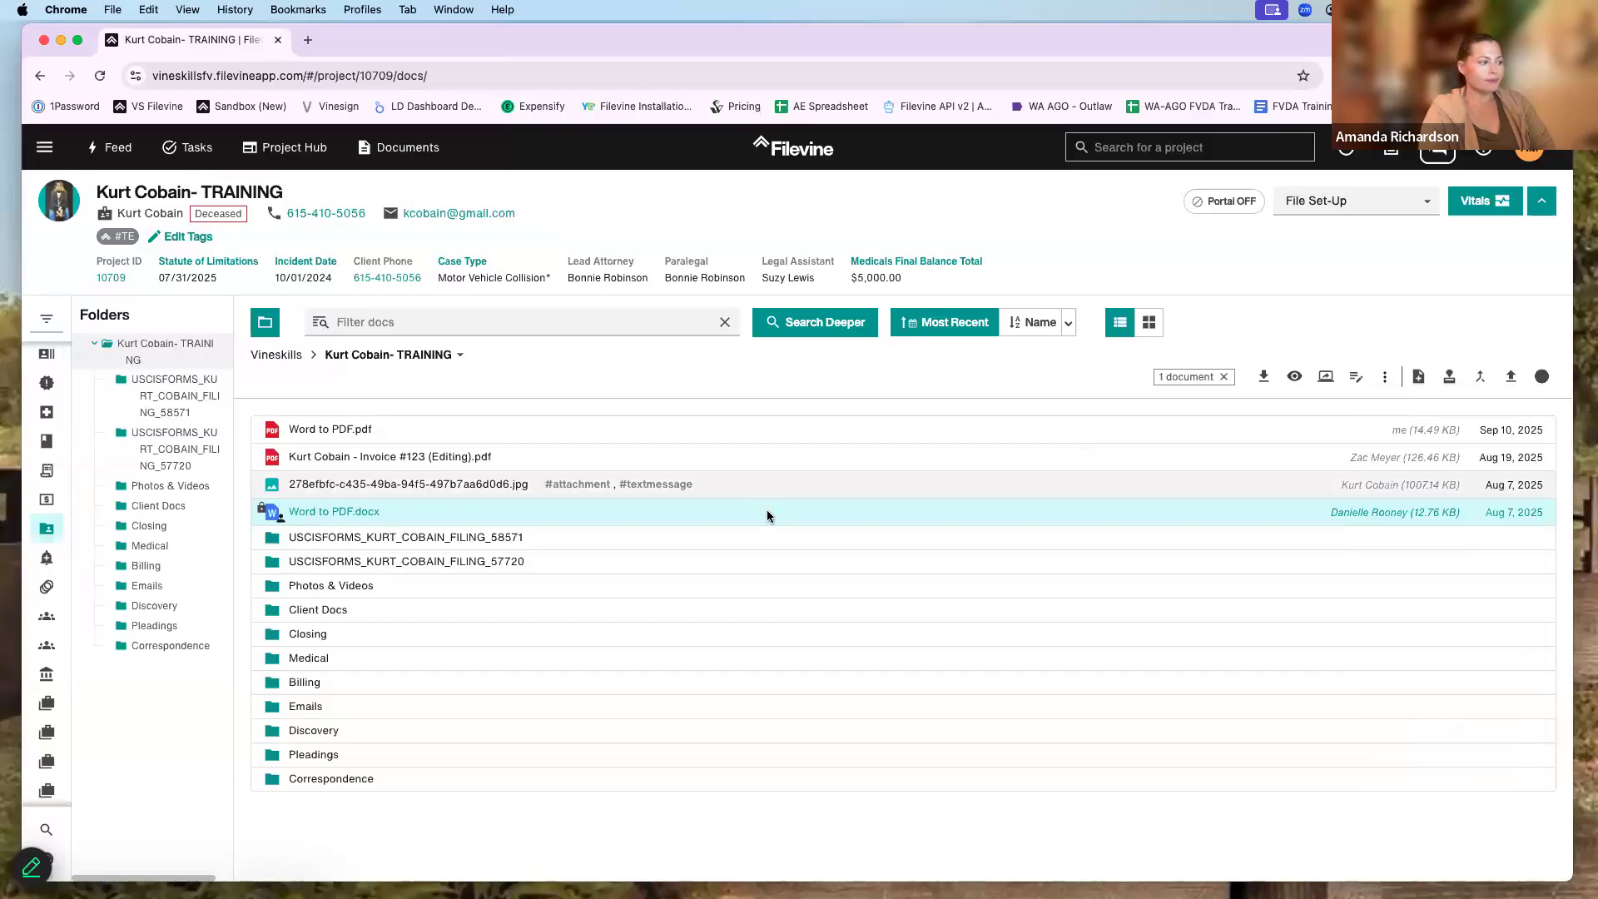
{"action": "left_click_drag", "start_coordinate": [768, 38], "coordinate": [767, 103]}
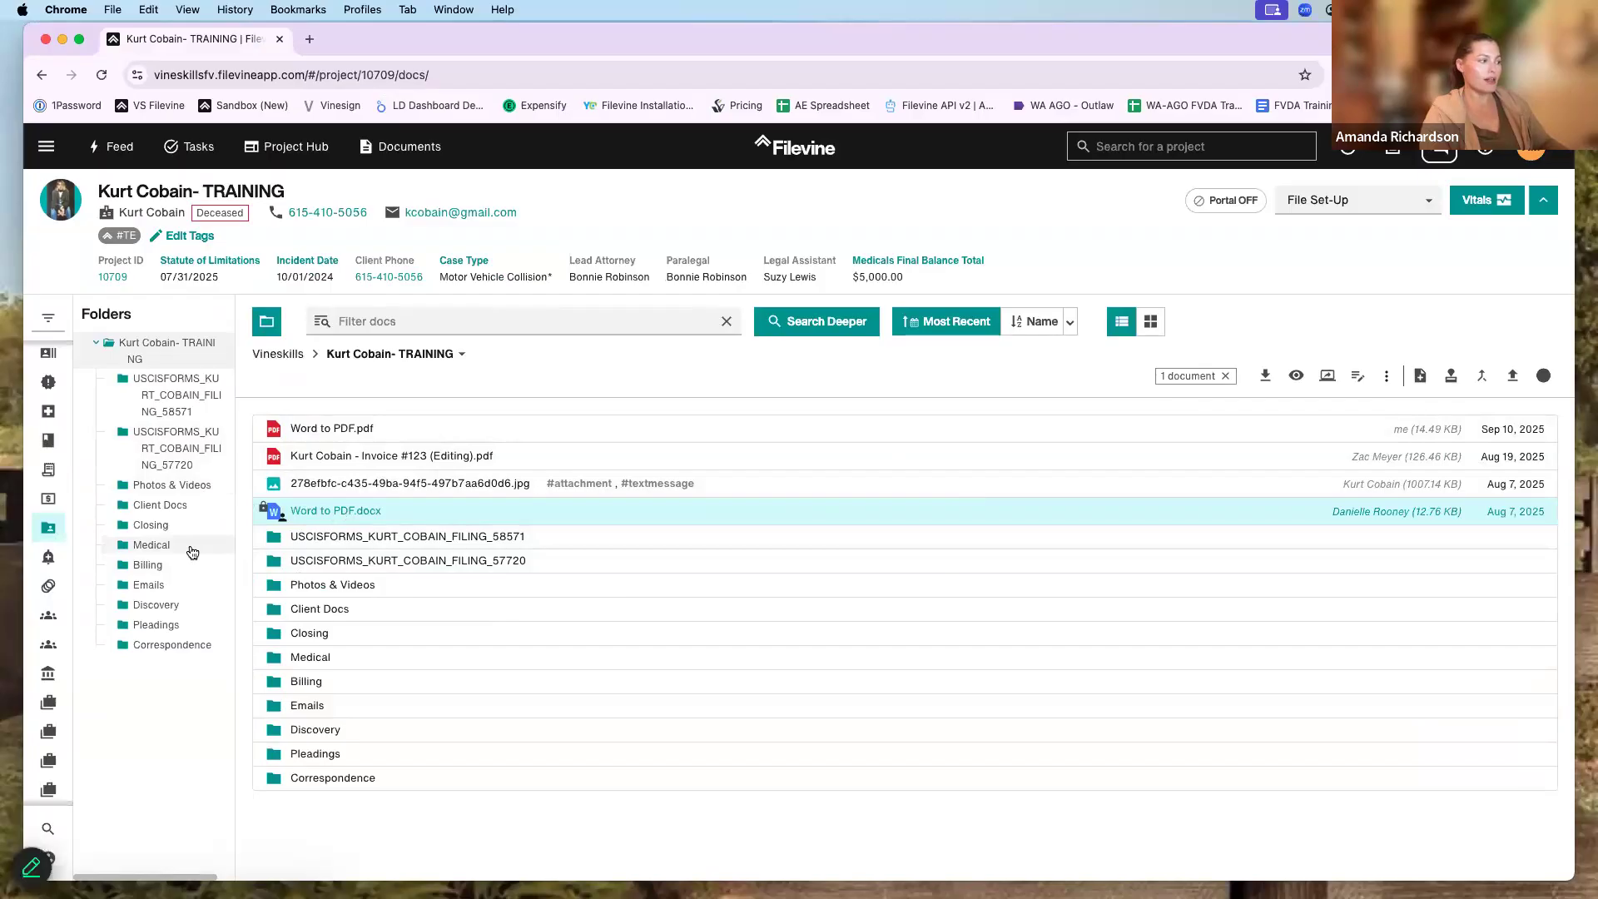
{"action": "left_click", "coordinate": [192, 552]}
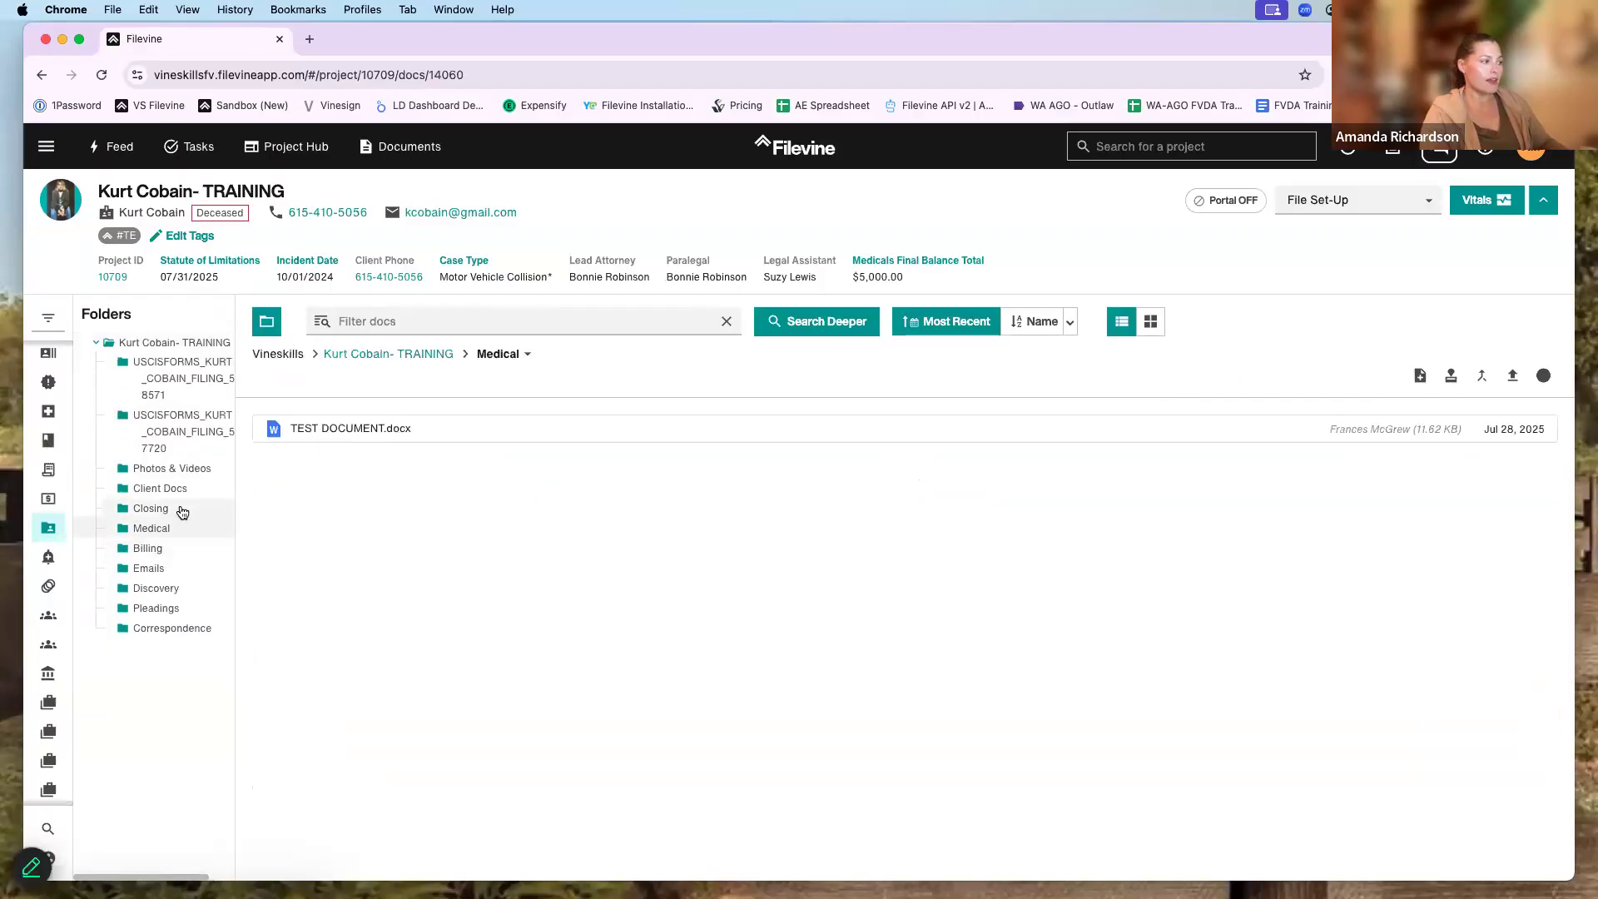
{"action": "left_click", "coordinate": [347, 356]}
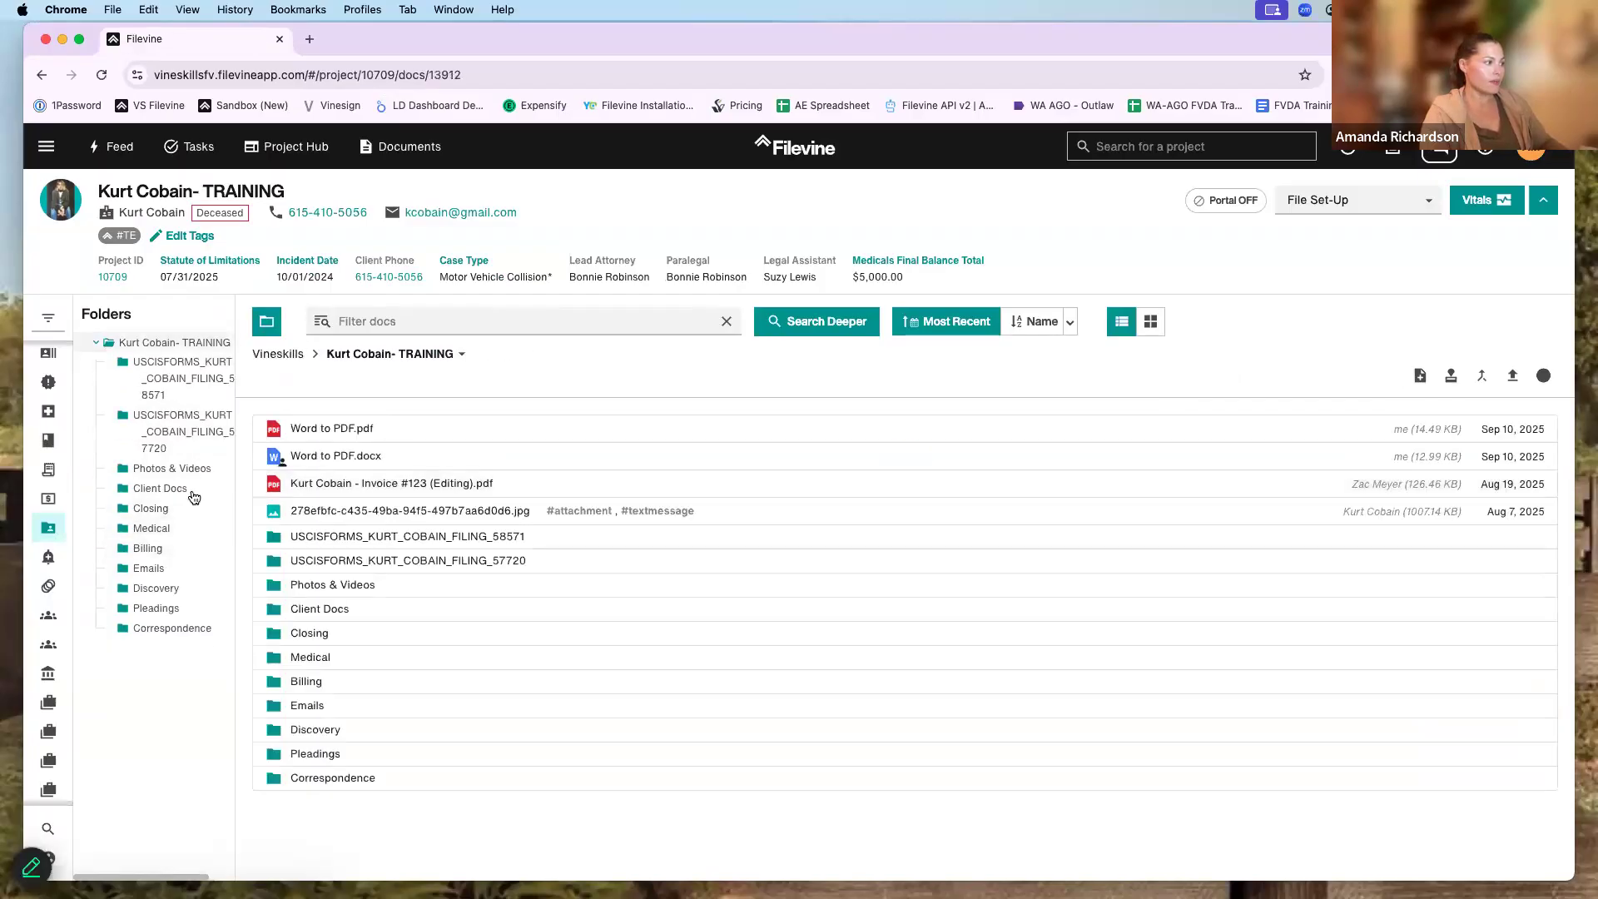
{"action": "left_click", "coordinate": [267, 323]}
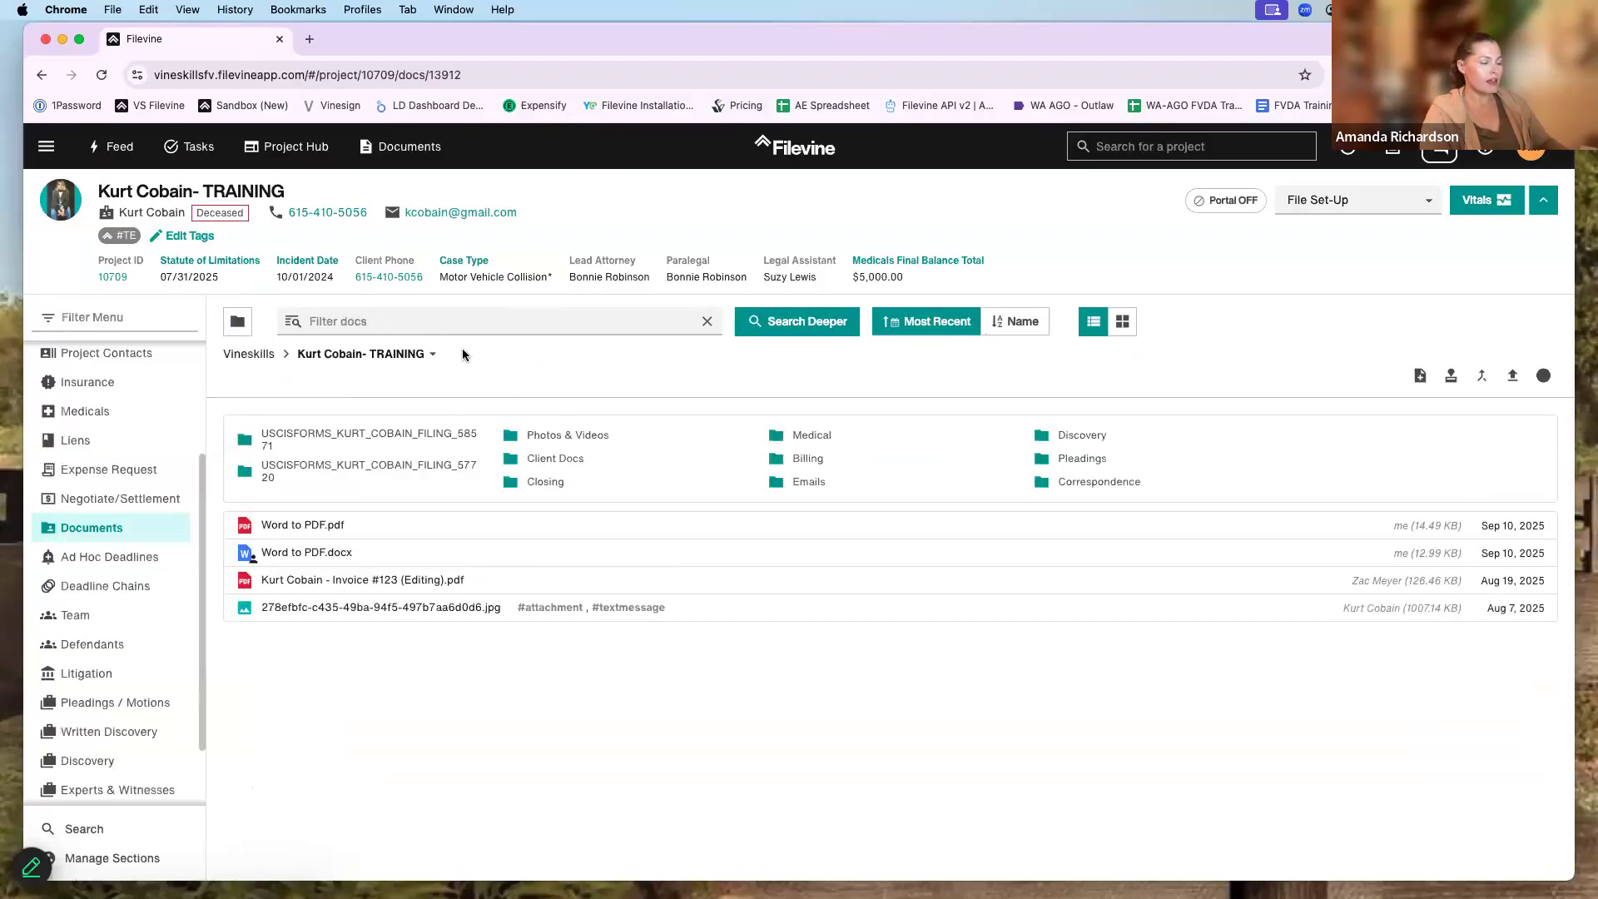
{"action": "left_click", "coordinate": [848, 436]}
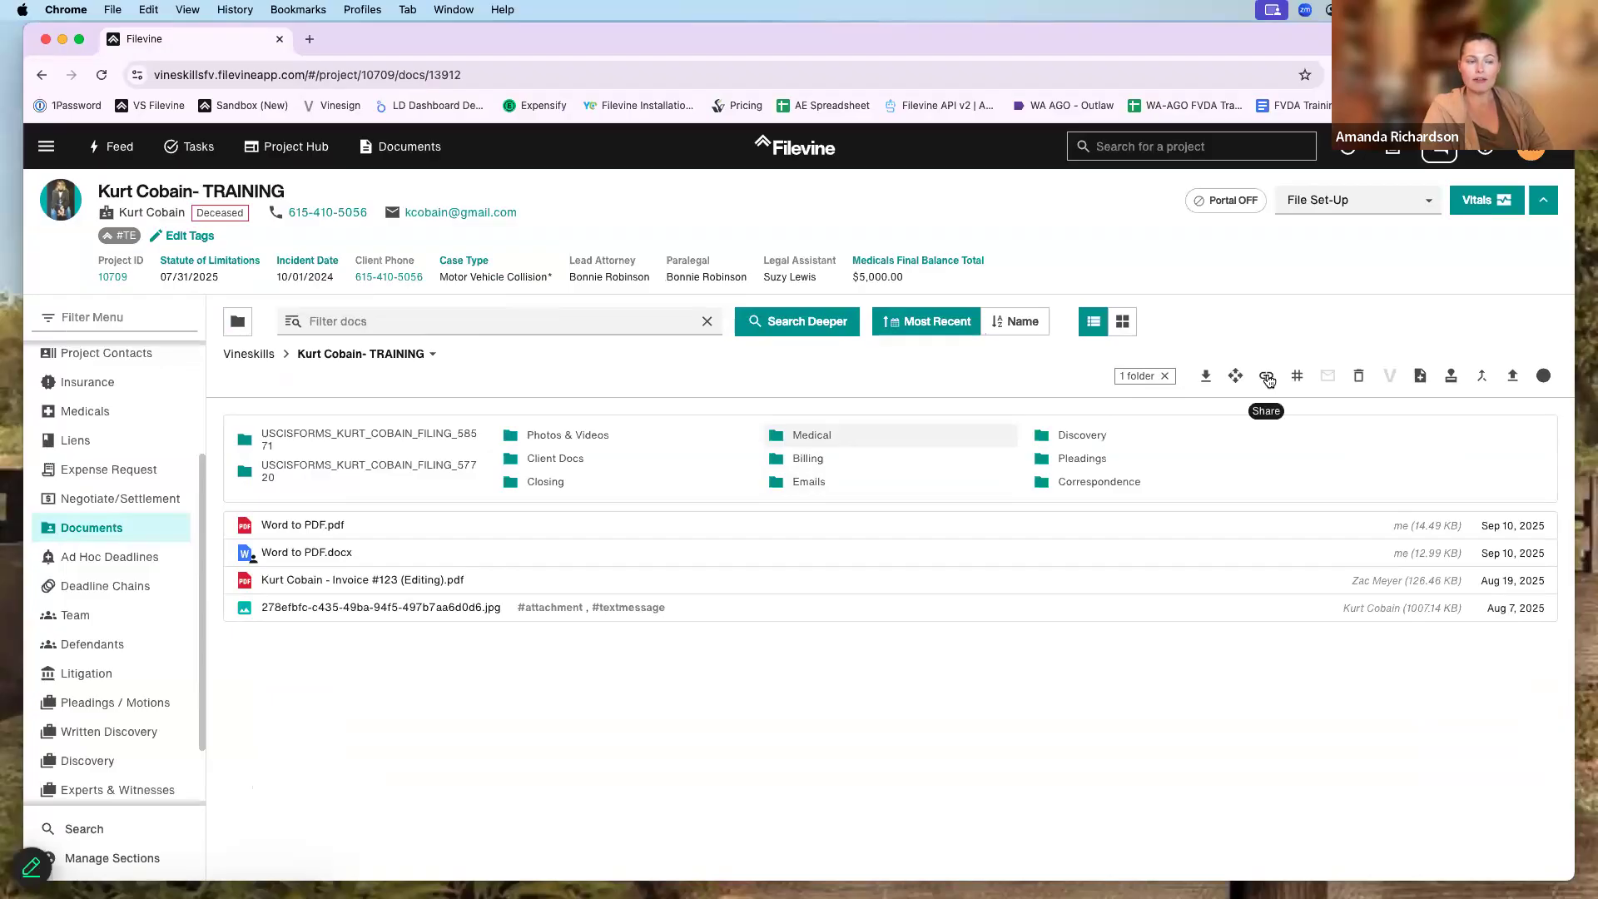
{"action": "left_click", "coordinate": [1266, 375]}
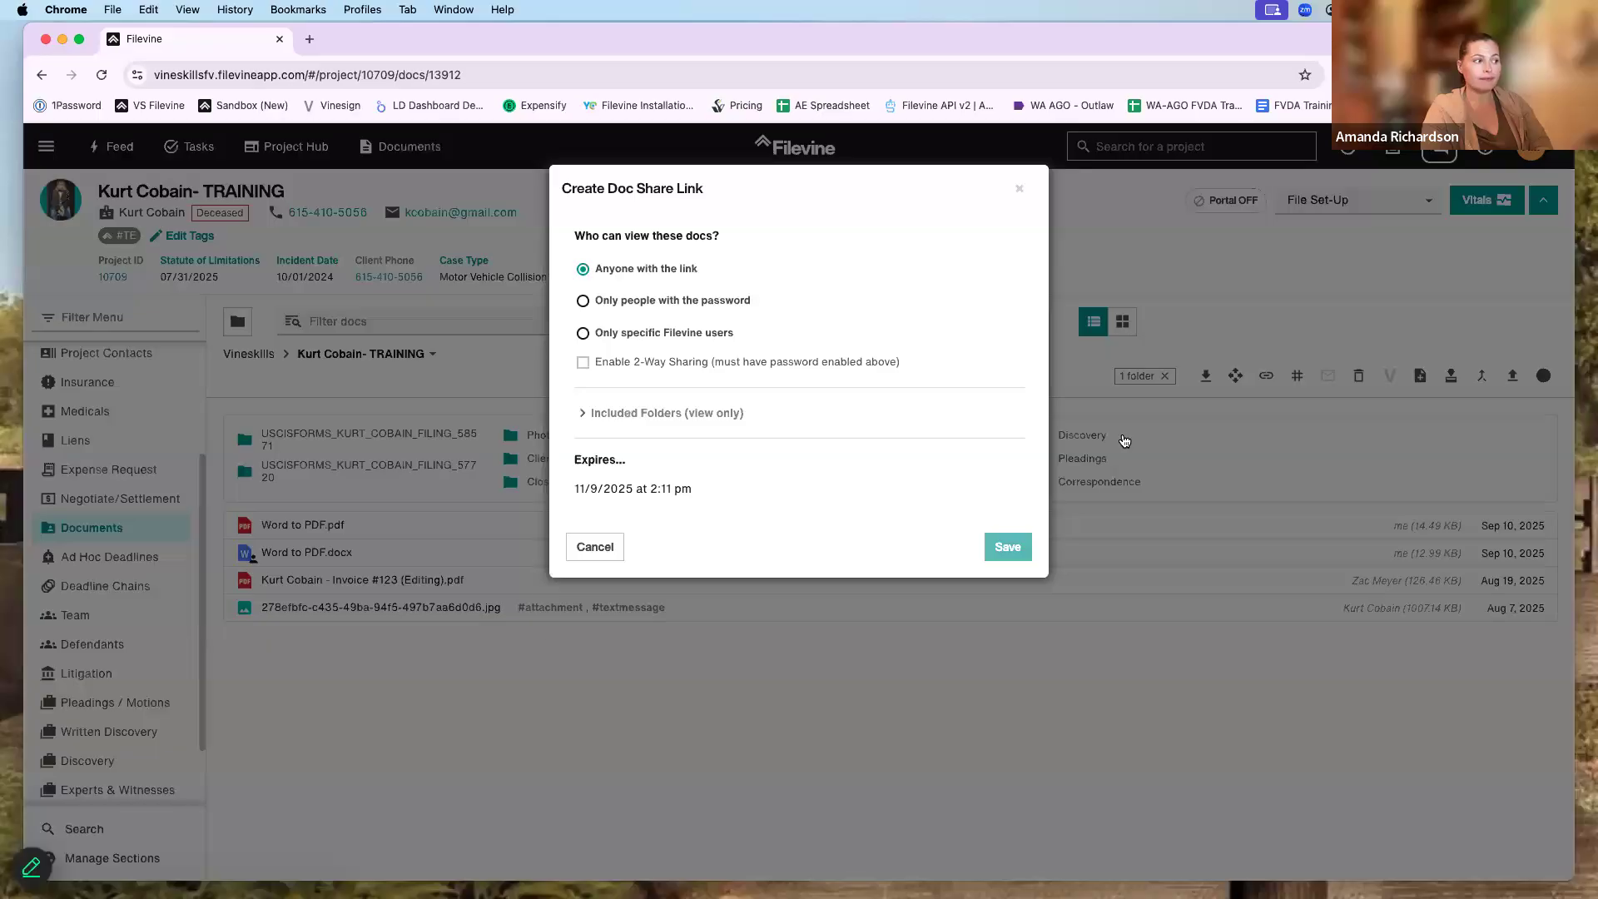
{"action": "left_click", "coordinate": [658, 302]}
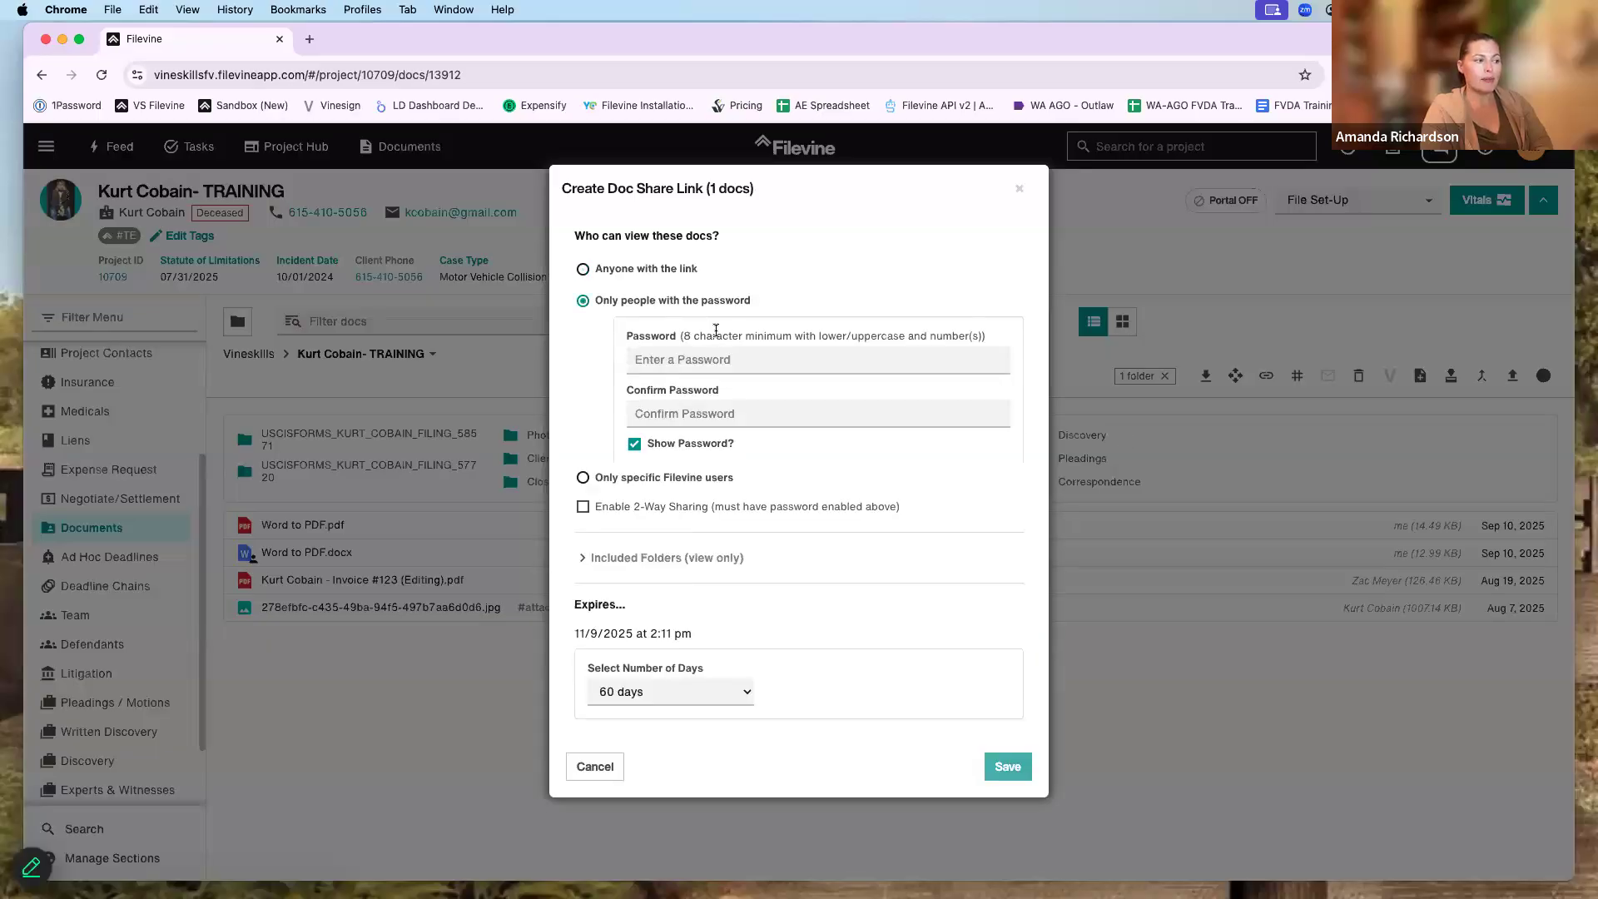
{"action": "left_click", "coordinate": [584, 516]}
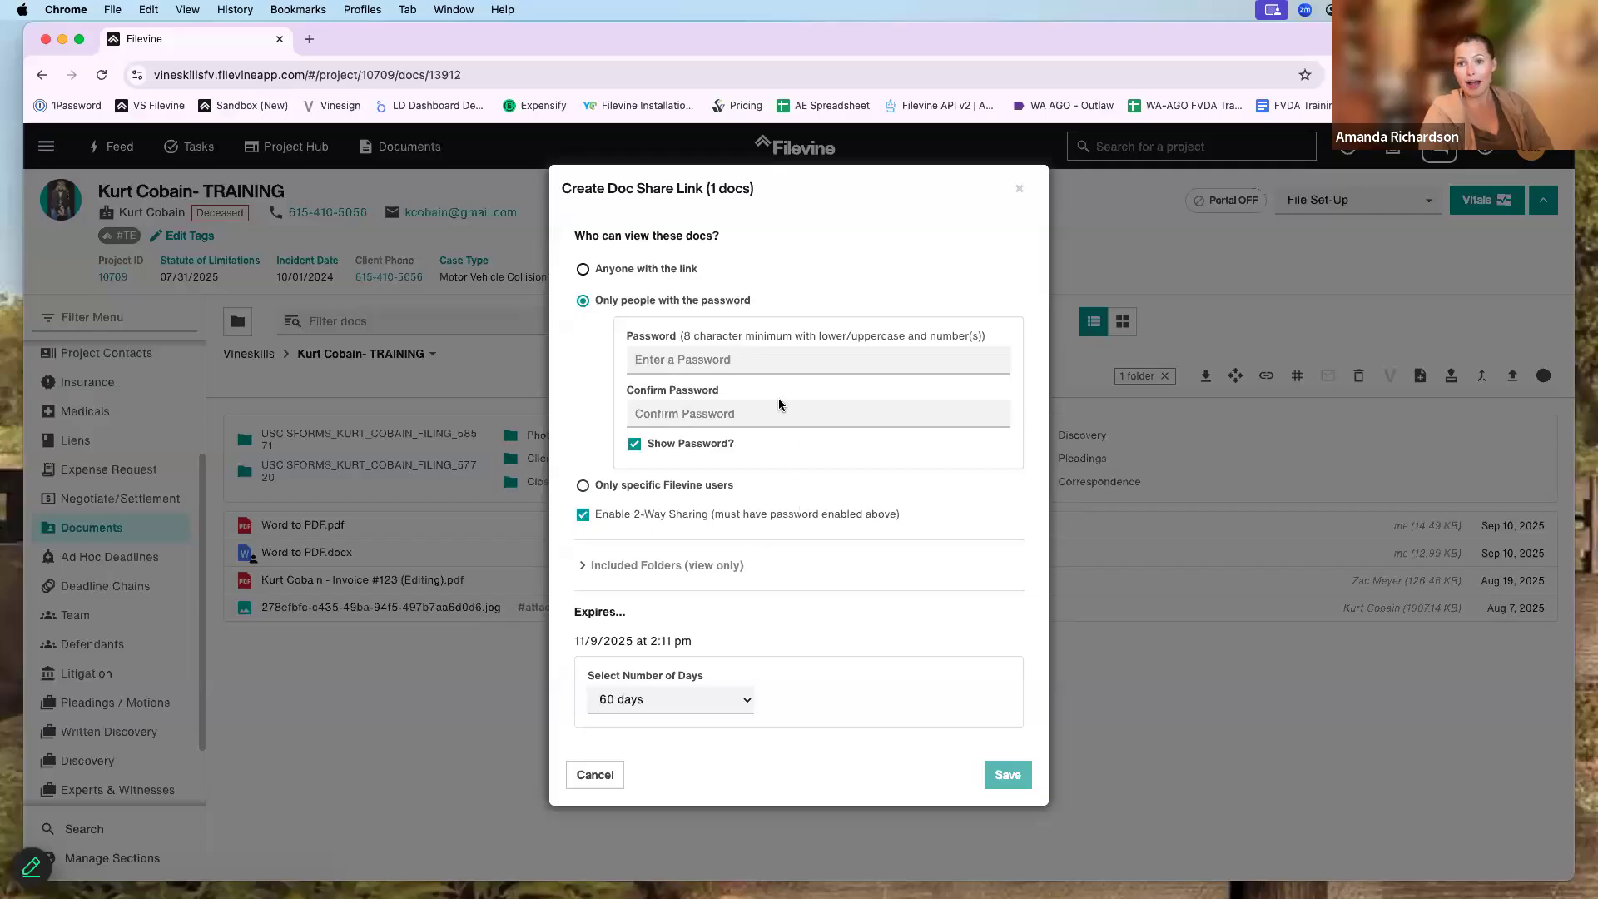
{"action": "left_click", "coordinate": [1056, 278]}
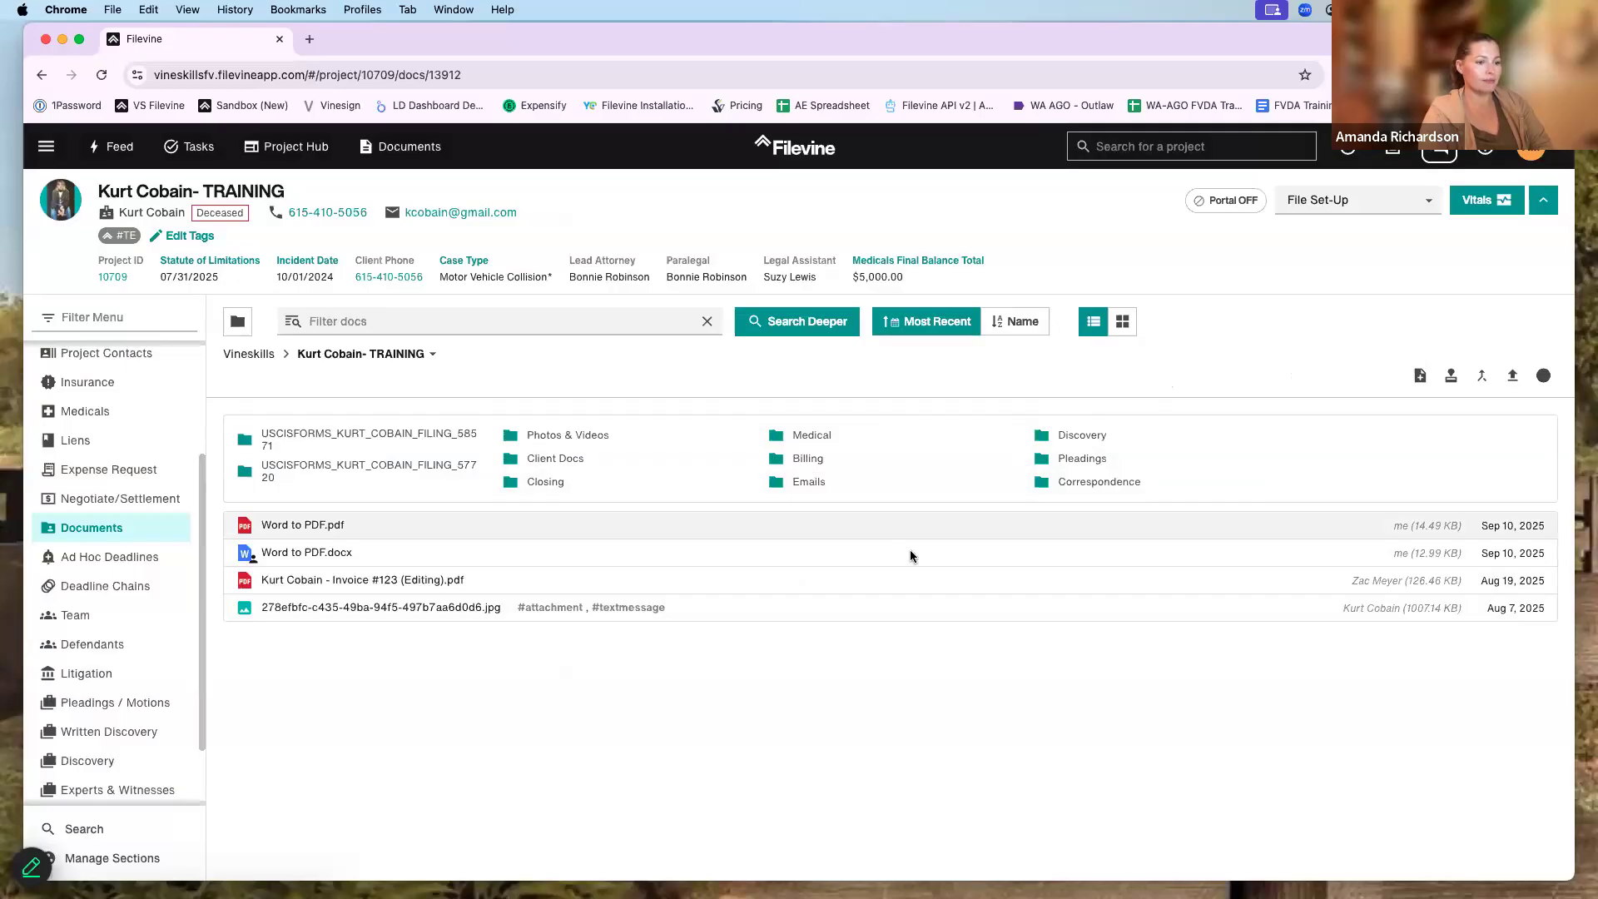
- Reopen the Folders tree panel and view the folder options for Client Docs
{"action": "left_click", "coordinate": [758, 559]}
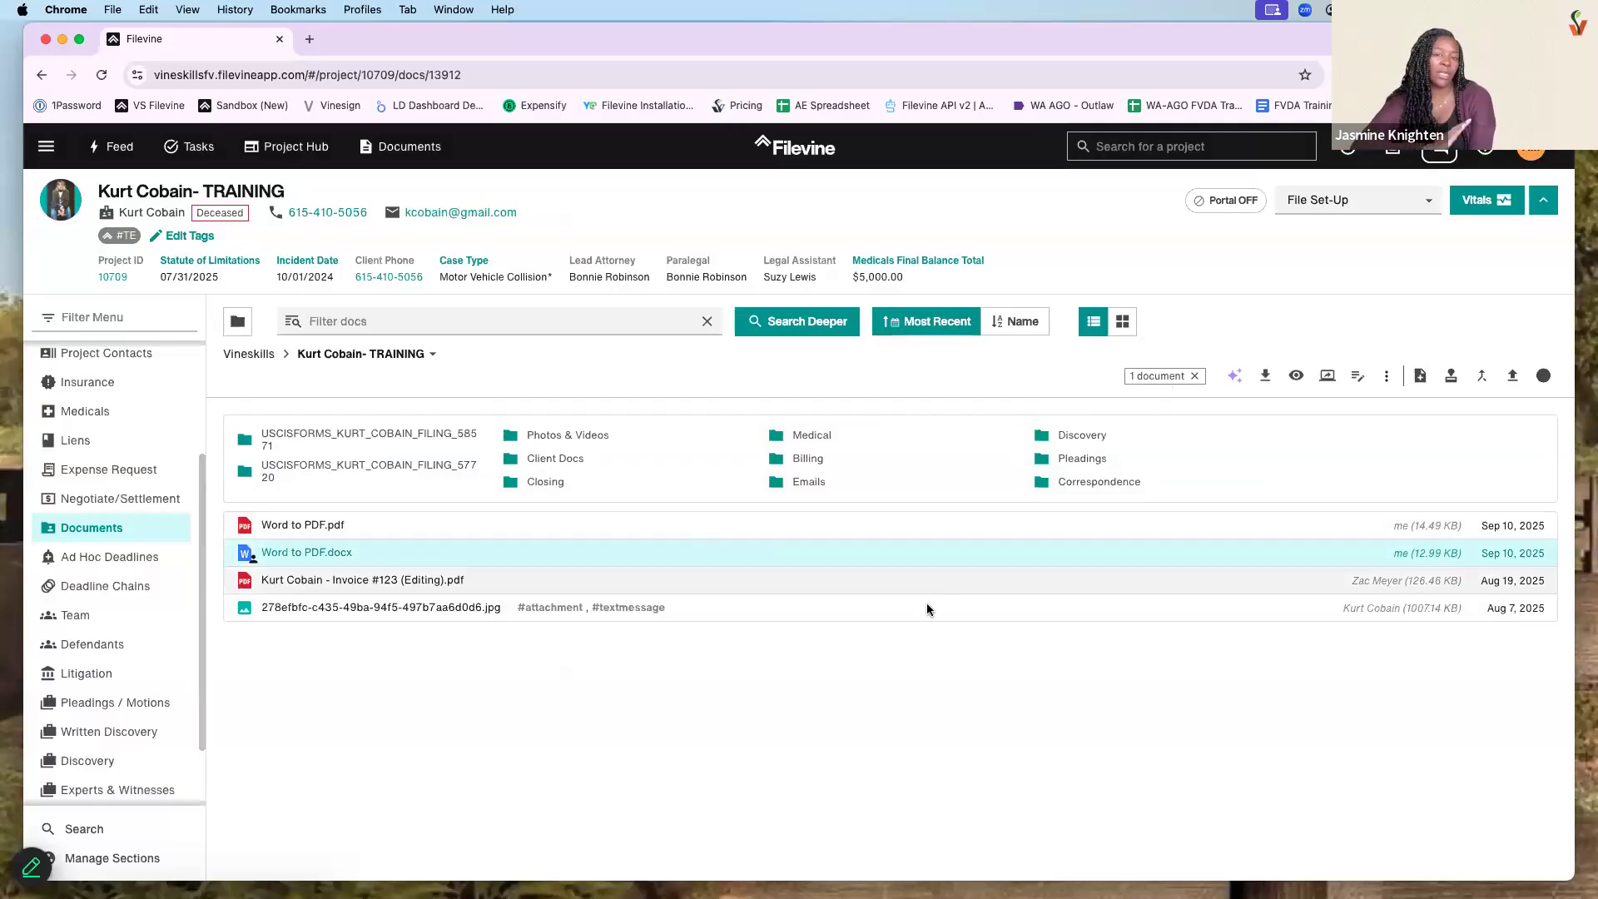
{"action": "left_click", "coordinate": [237, 321]}
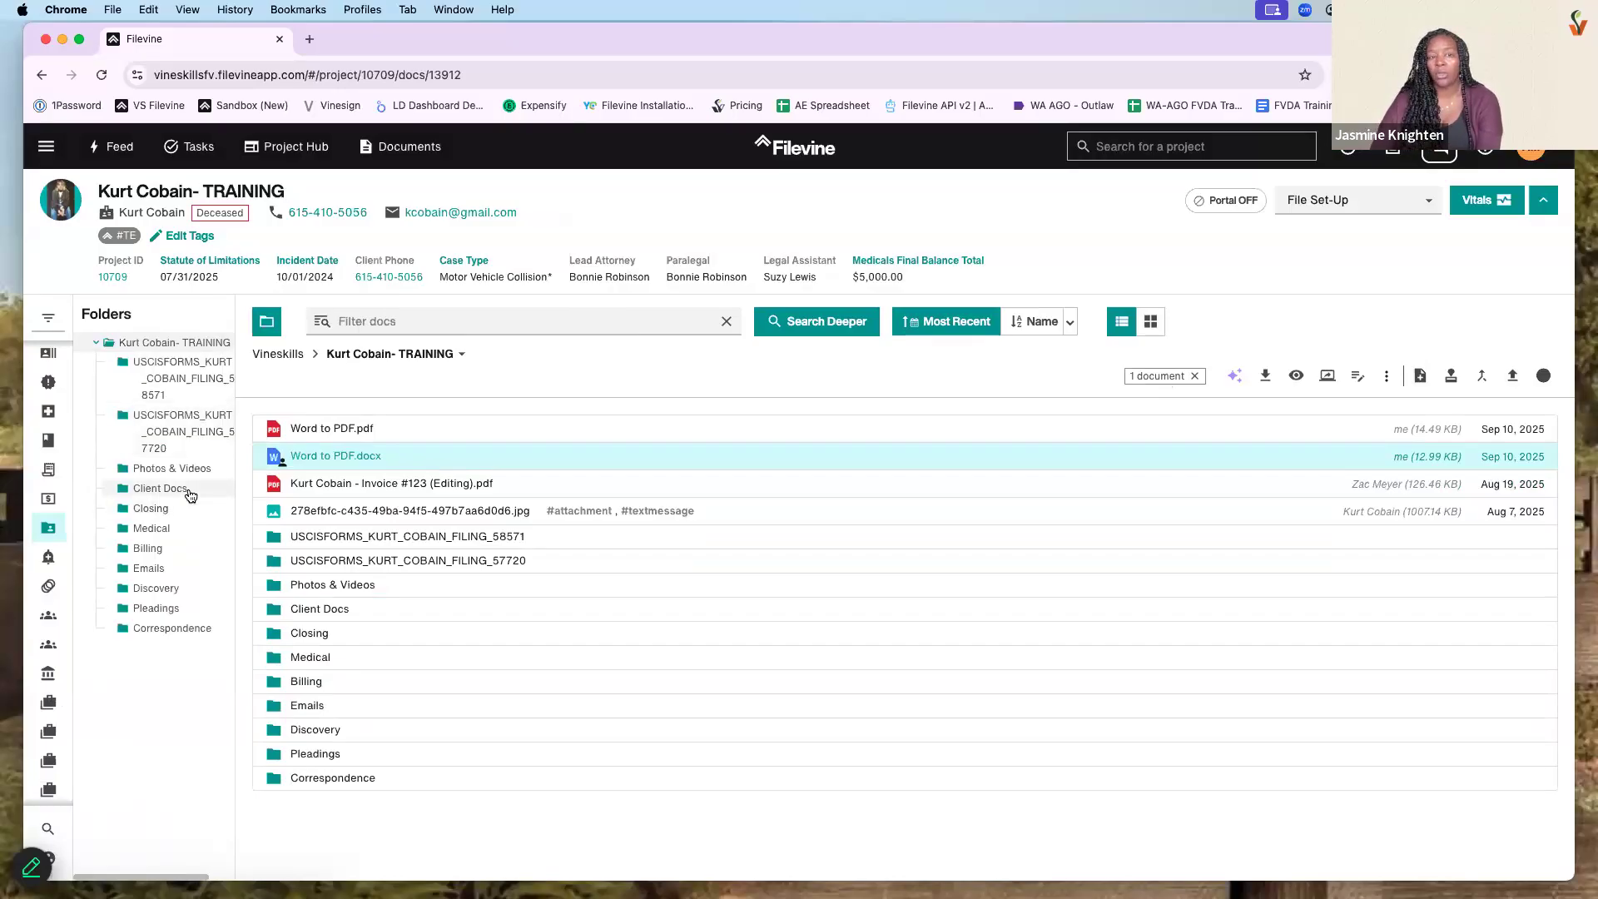
{"action": "left_click", "coordinate": [170, 491]}
{"action": "right_click", "coordinate": [166, 496]}
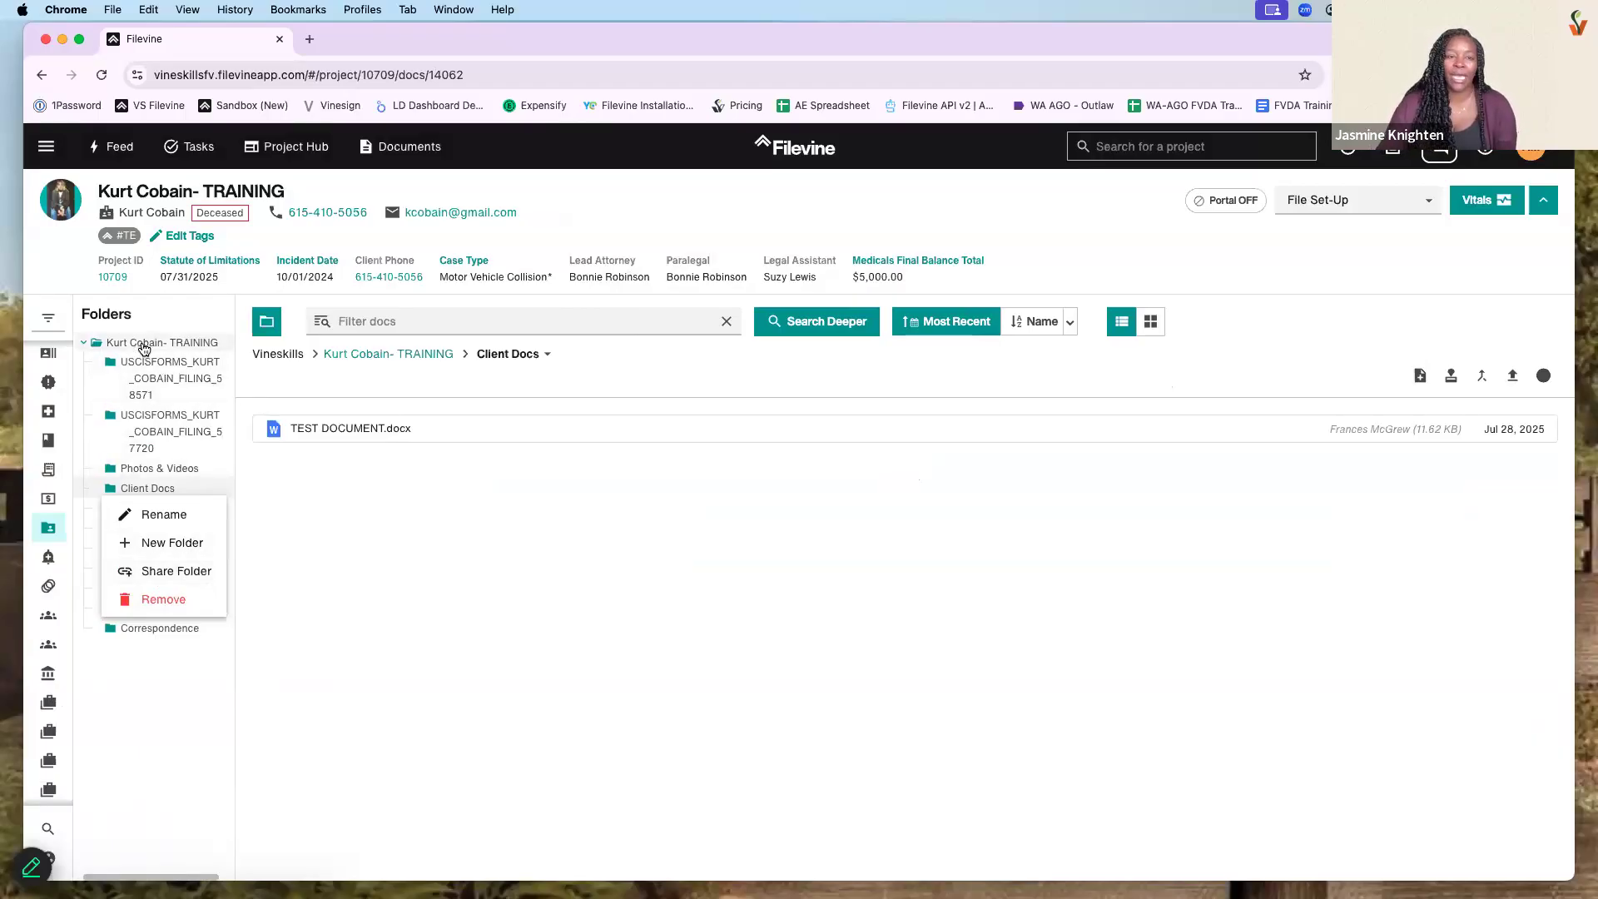
- Check the folder options for the project root and Client Docs, then return to the project root
{"action": "left_click", "coordinate": [182, 347]}
{"action": "right_click", "coordinate": [183, 347]}
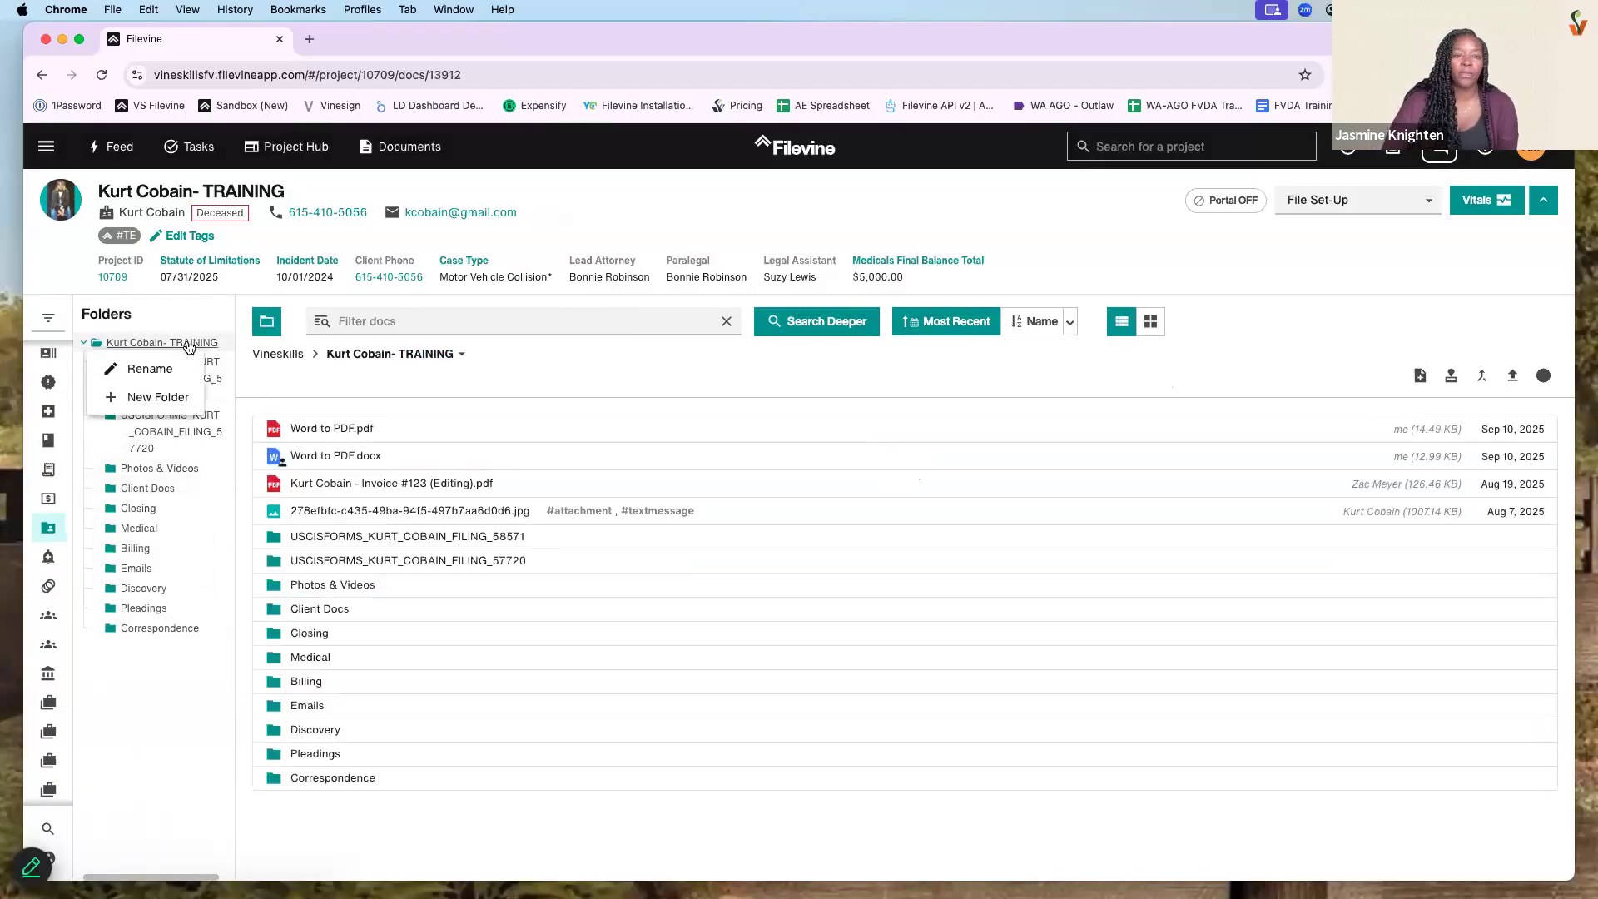
{"action": "left_click", "coordinate": [164, 490]}
{"action": "right_click", "coordinate": [165, 497]}
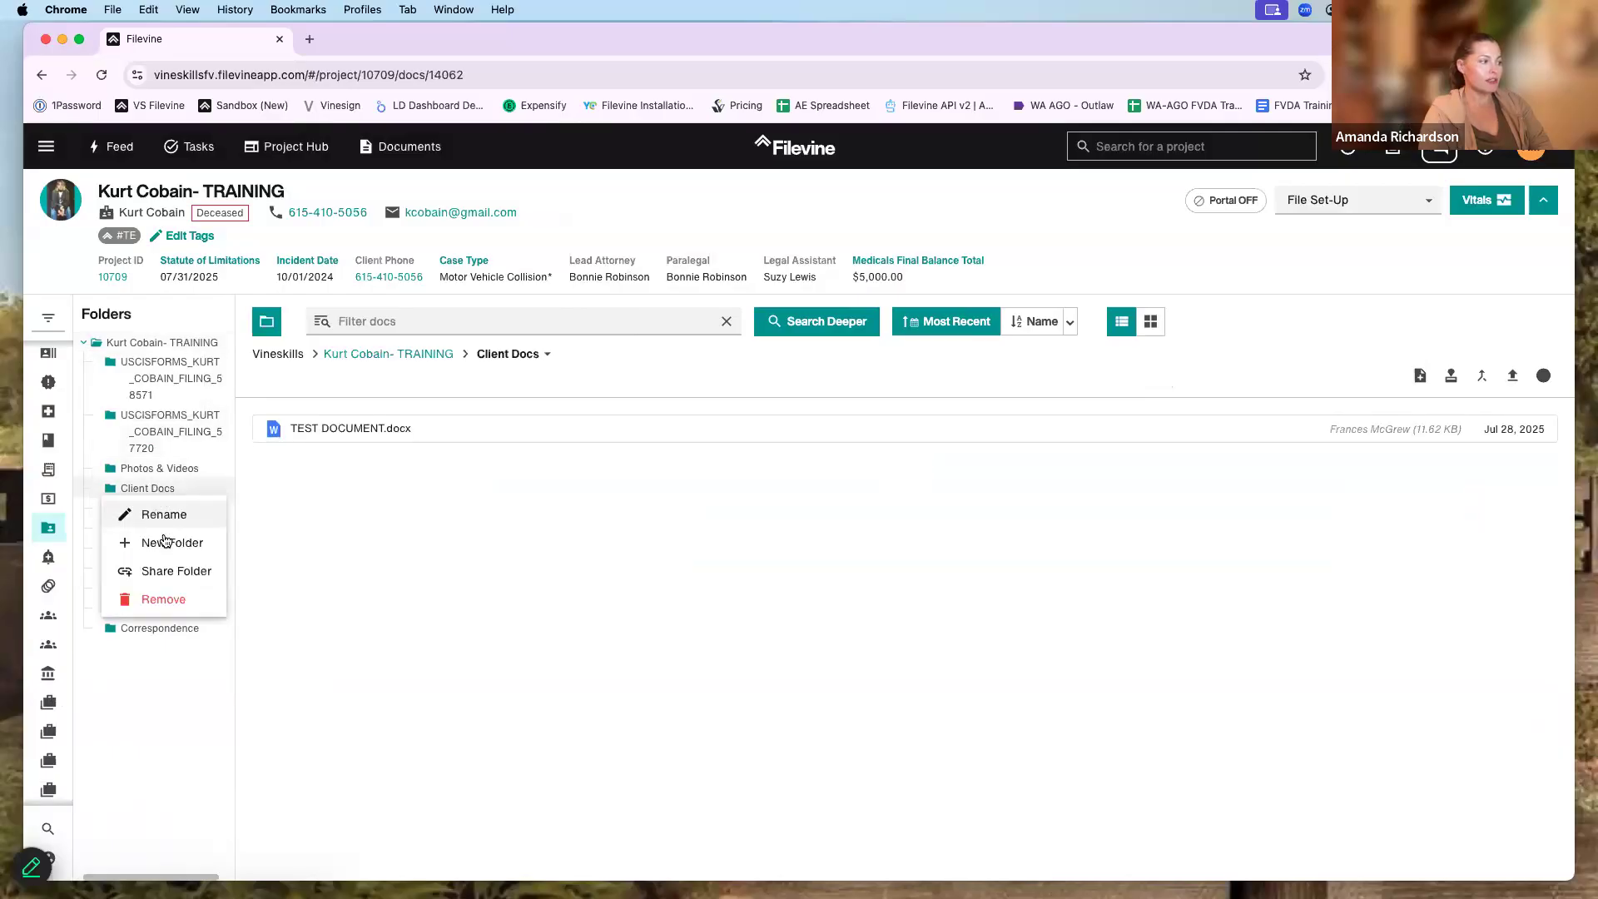
{"action": "left_click", "coordinate": [356, 524]}
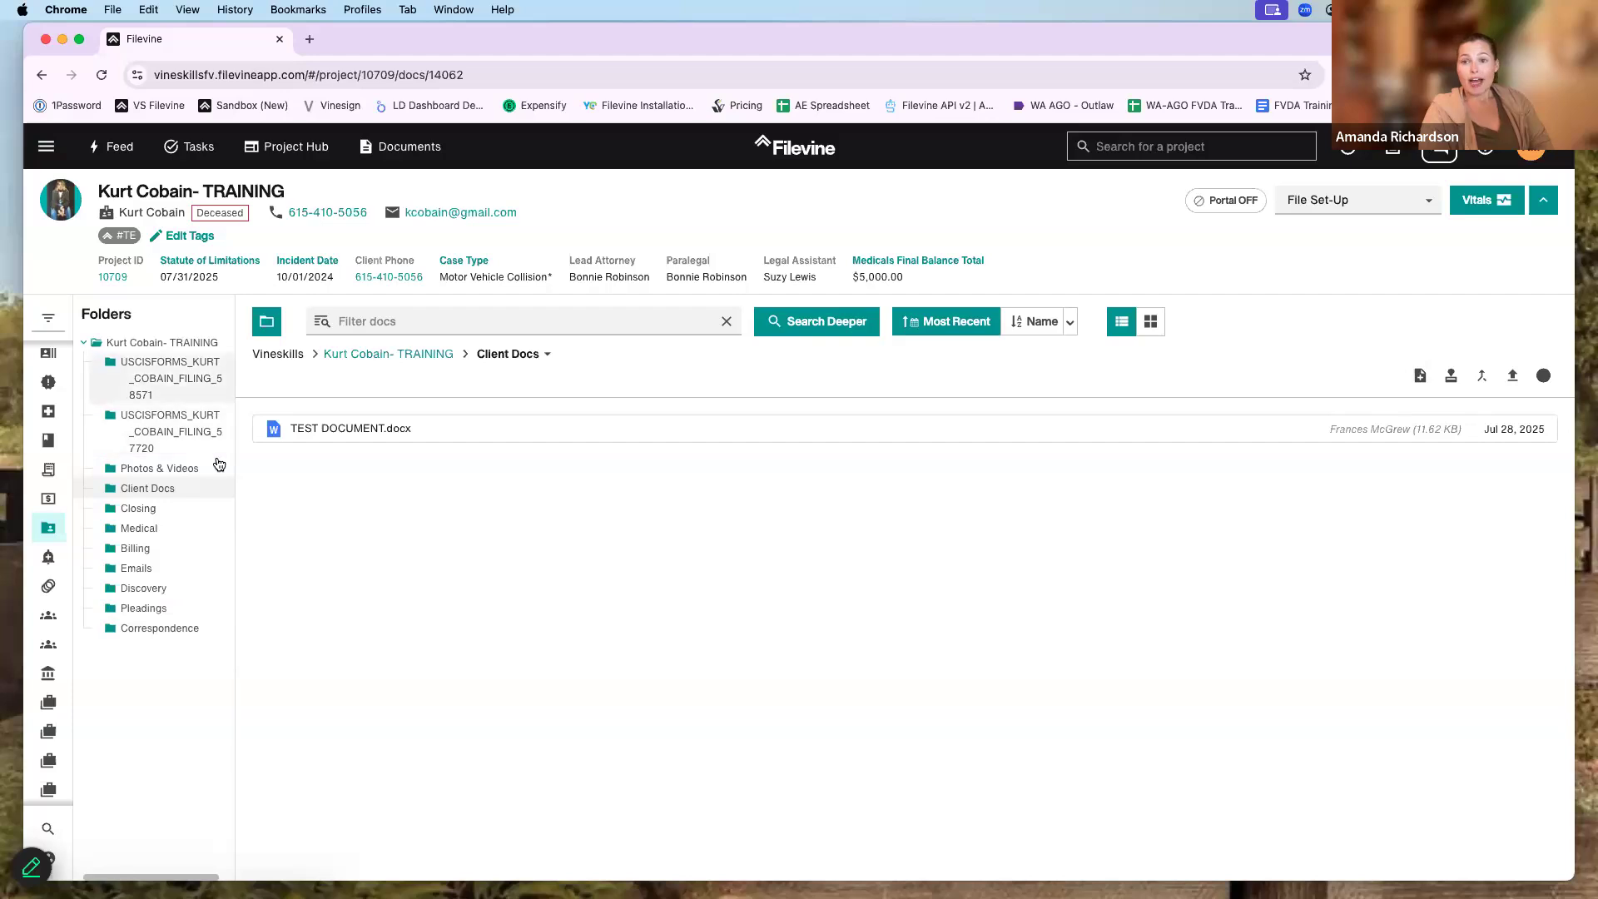
{"action": "left_click", "coordinate": [395, 361]}
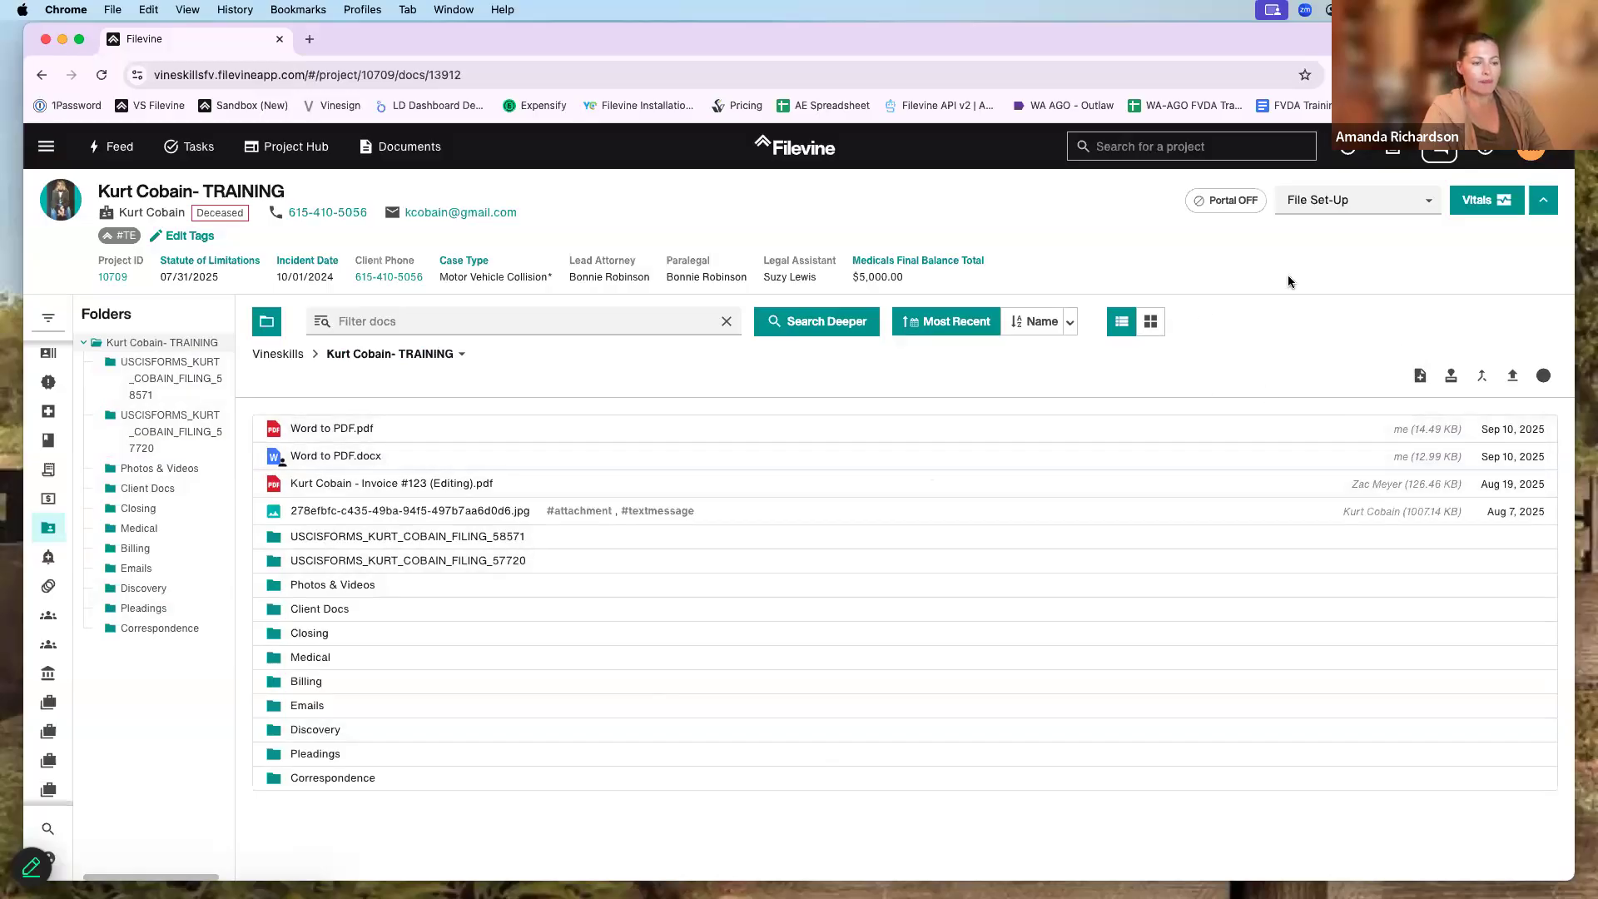
- Create a blank Word document, New Blank Doc 9_10.docx, and open it in Microsoft Word
{"action": "left_click", "coordinate": [1421, 377]}
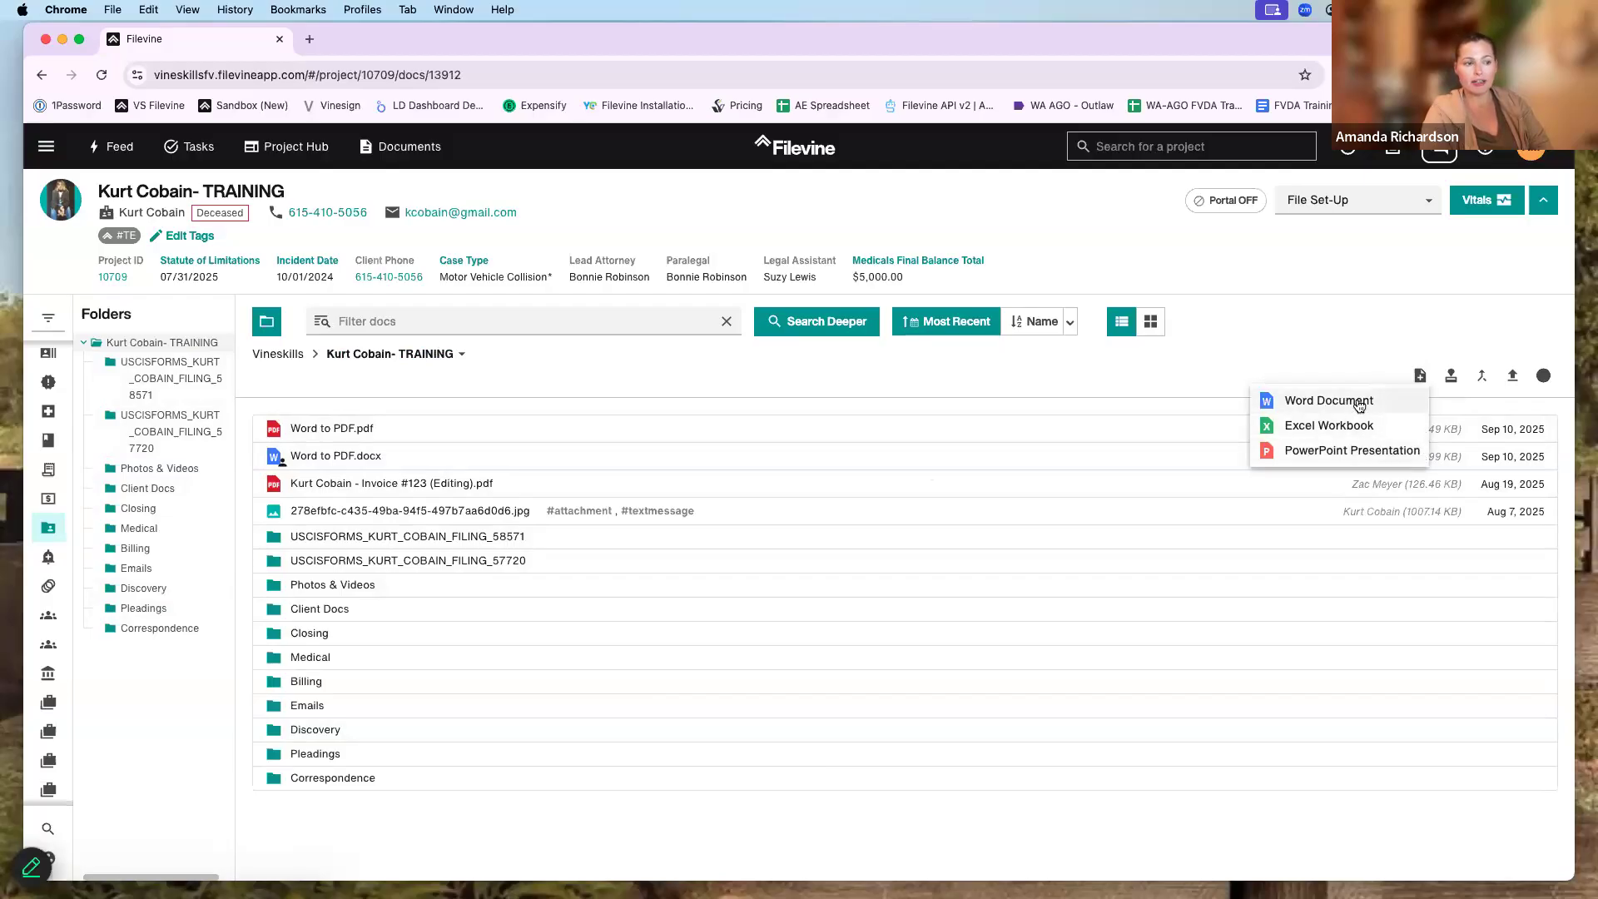
{"action": "left_click", "coordinate": [1330, 401]}
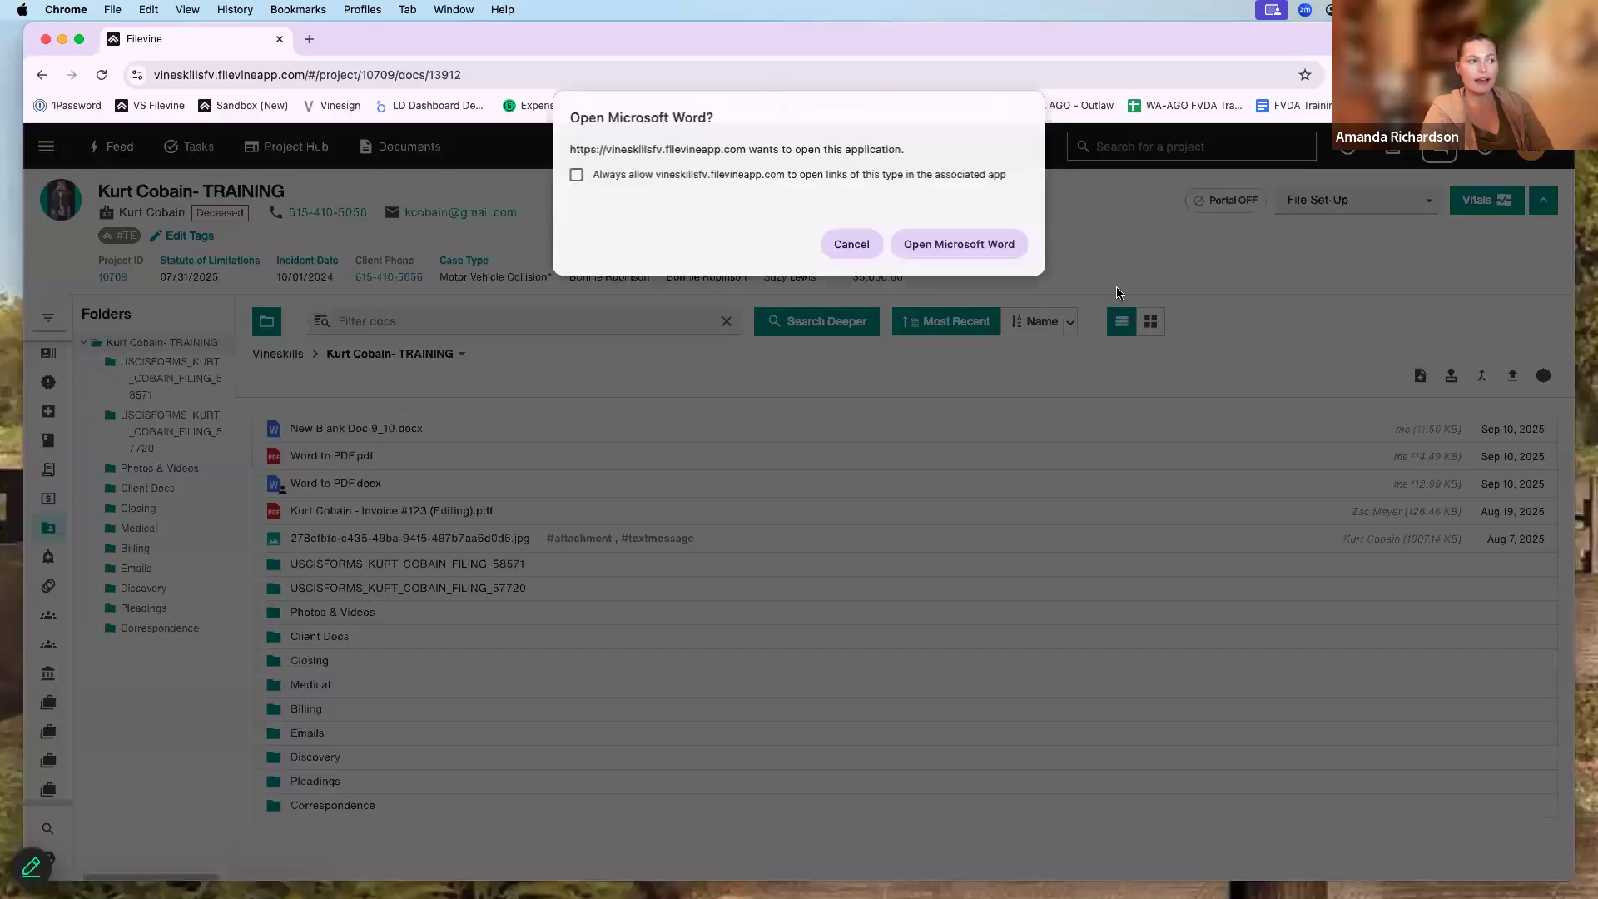
{"action": "key", "text": "Return"}
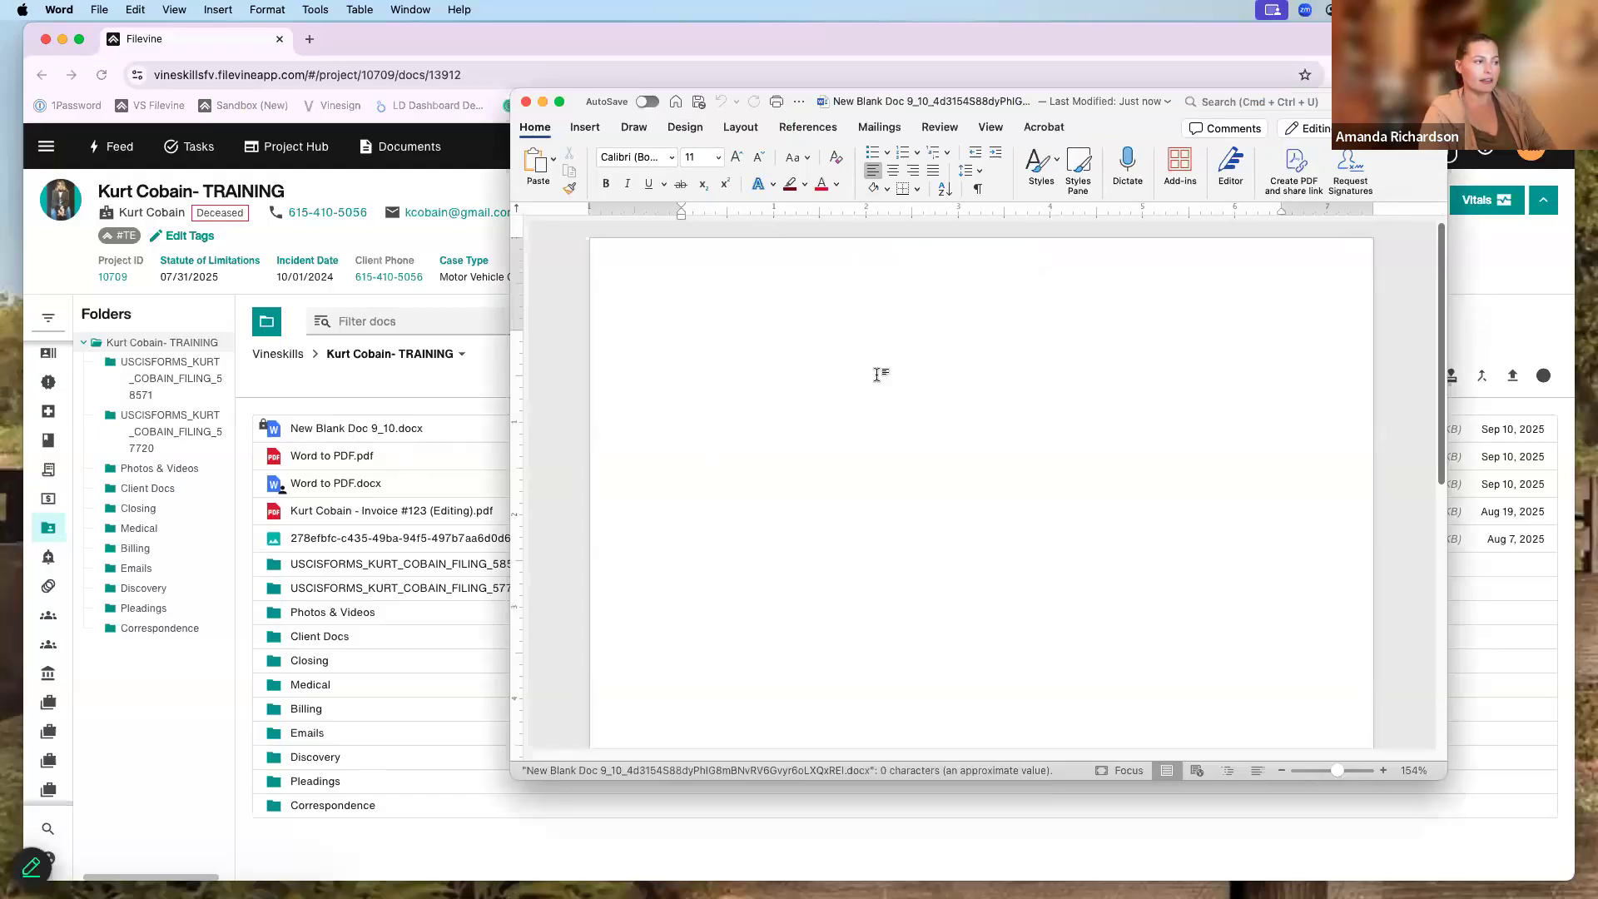
- Type 'This is a new document' in Word, then close Word and save the changes
{"action": "type", "text": "This is a new document"}
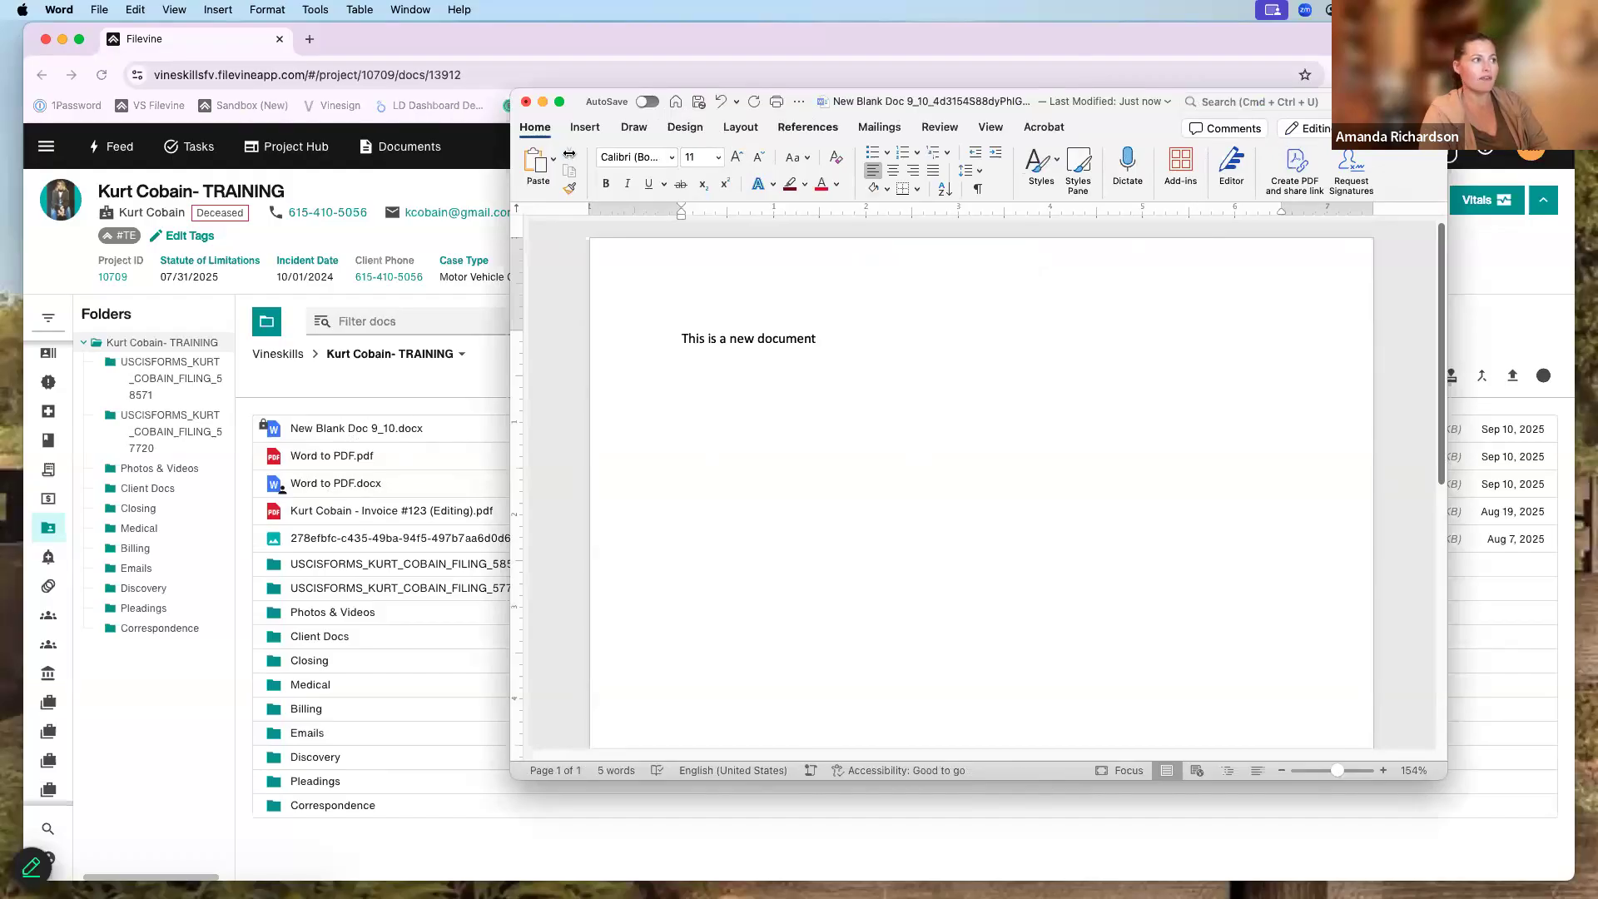
{"action": "left_click", "coordinate": [526, 104]}
{"action": "left_click", "coordinate": [1016, 495]}
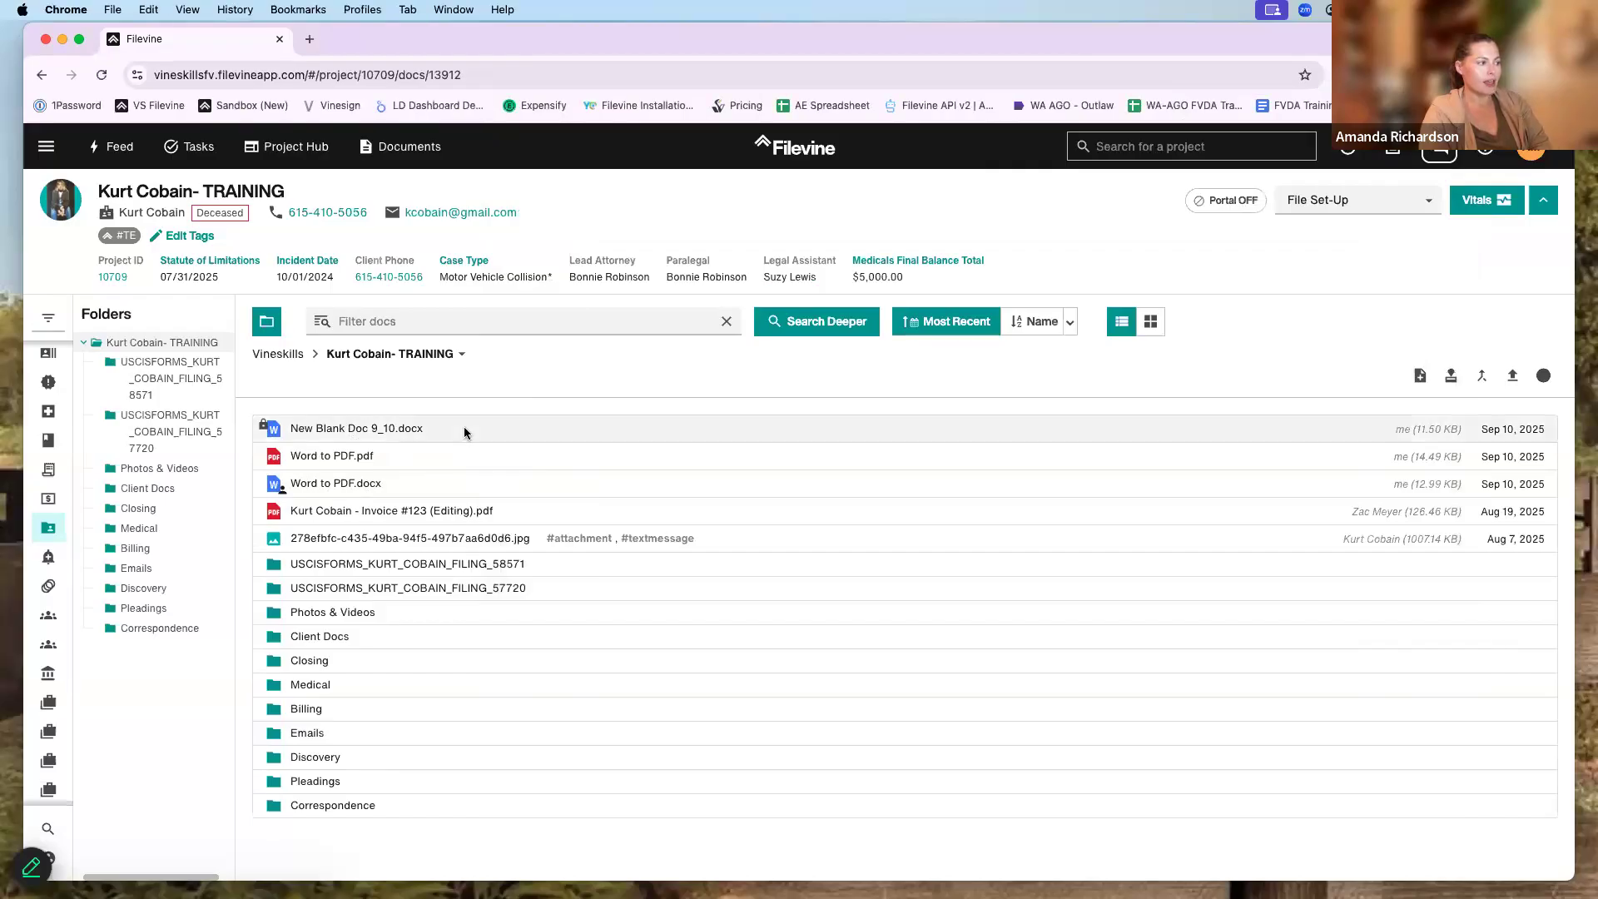
- Rename New Blank Doc 9_10.docx to New Blank Doc.docx by deleting the 9_10 suffix
{"action": "left_click", "coordinate": [371, 428]}
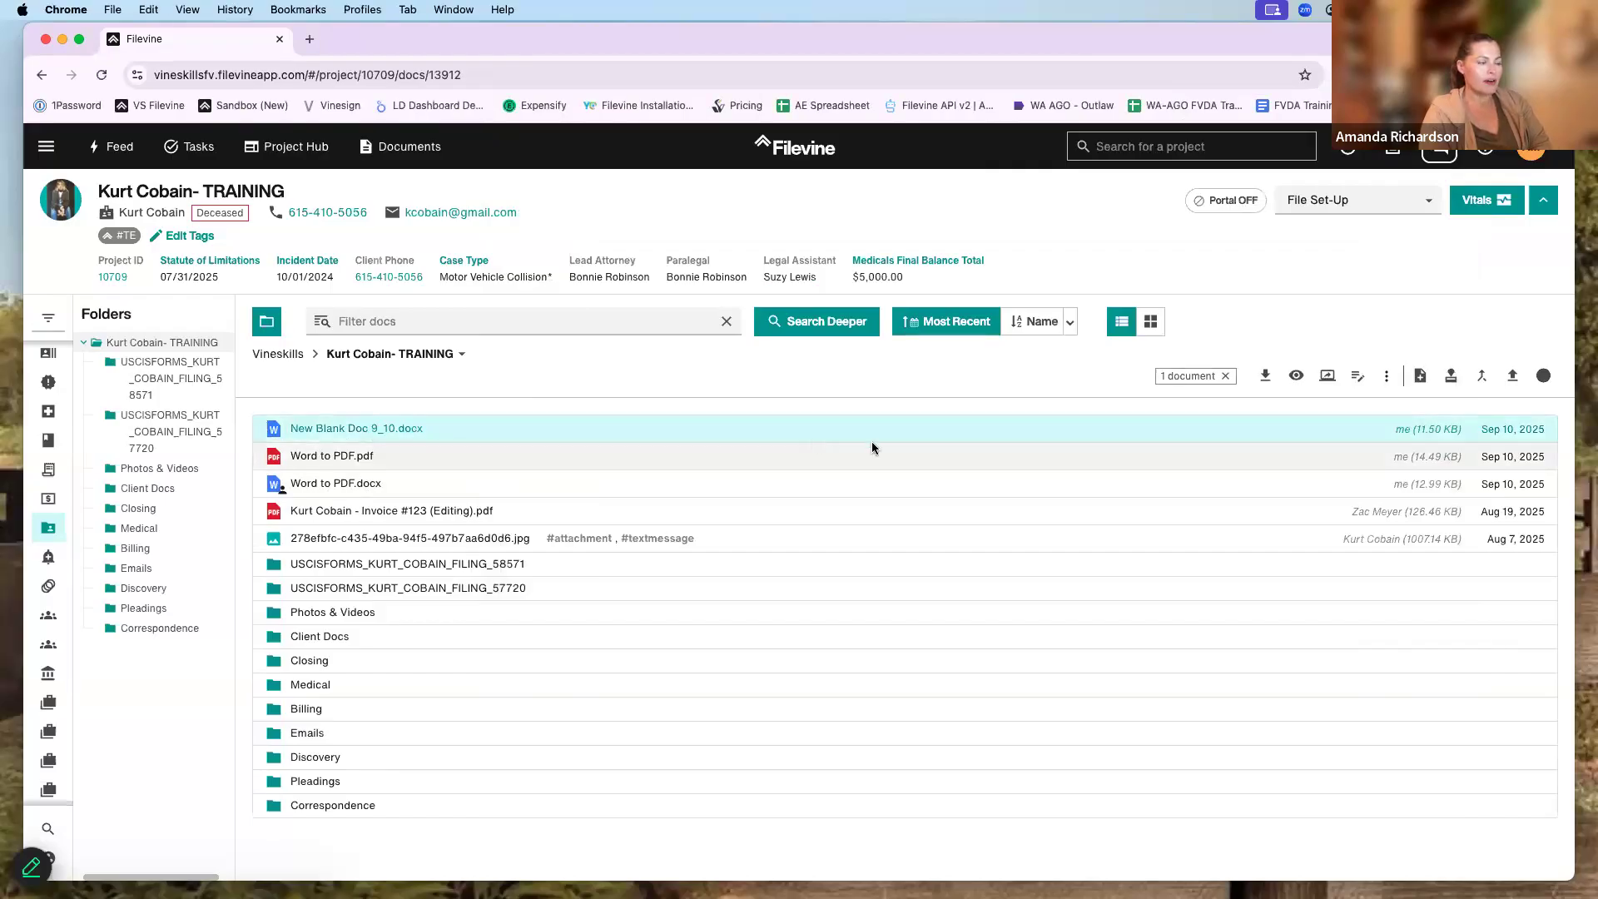
{"action": "left_click", "coordinate": [1385, 379]}
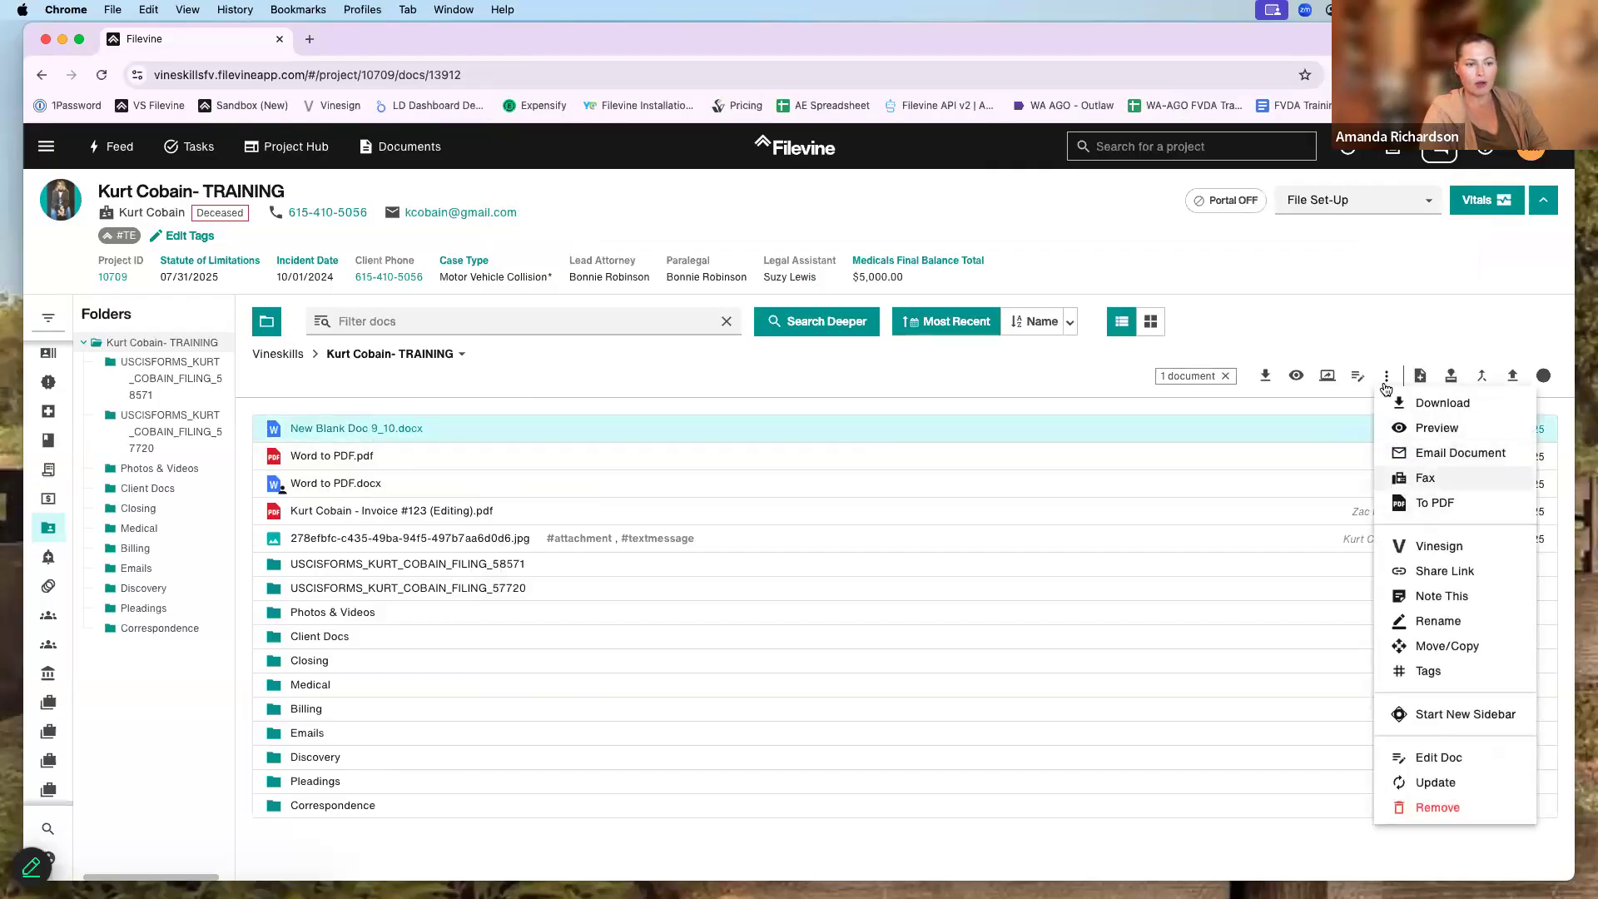
{"action": "left_click", "coordinate": [1424, 620]}
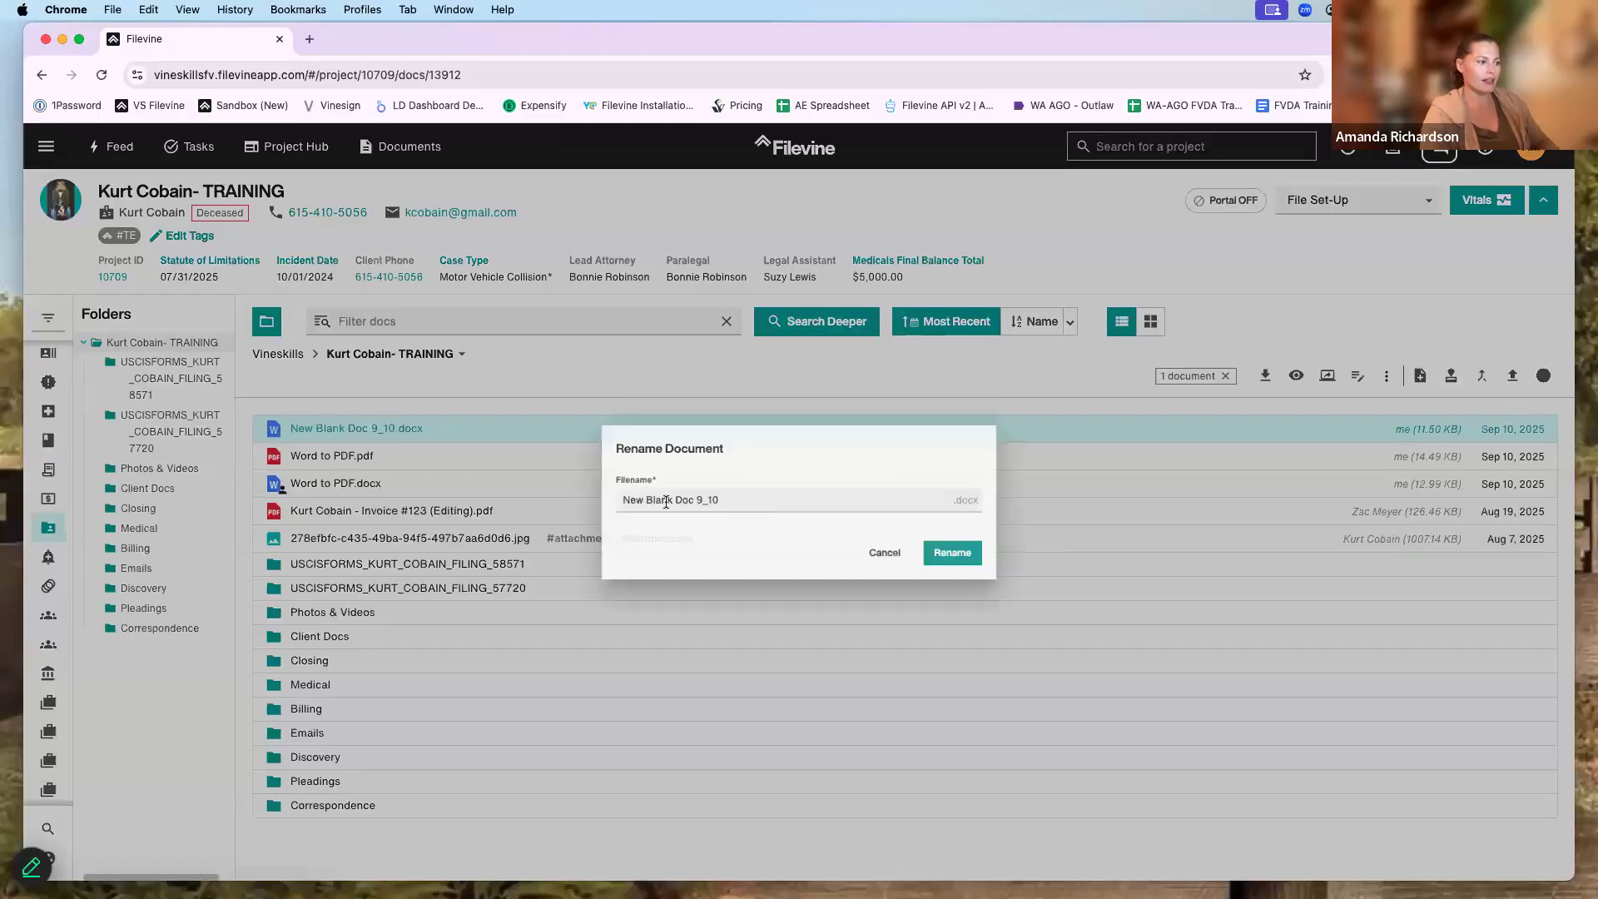
{"action": "double_click", "coordinate": [676, 500]}
{"action": "key", "text": "BackSpace"}
{"action": "left_click", "coordinate": [999, 566]}
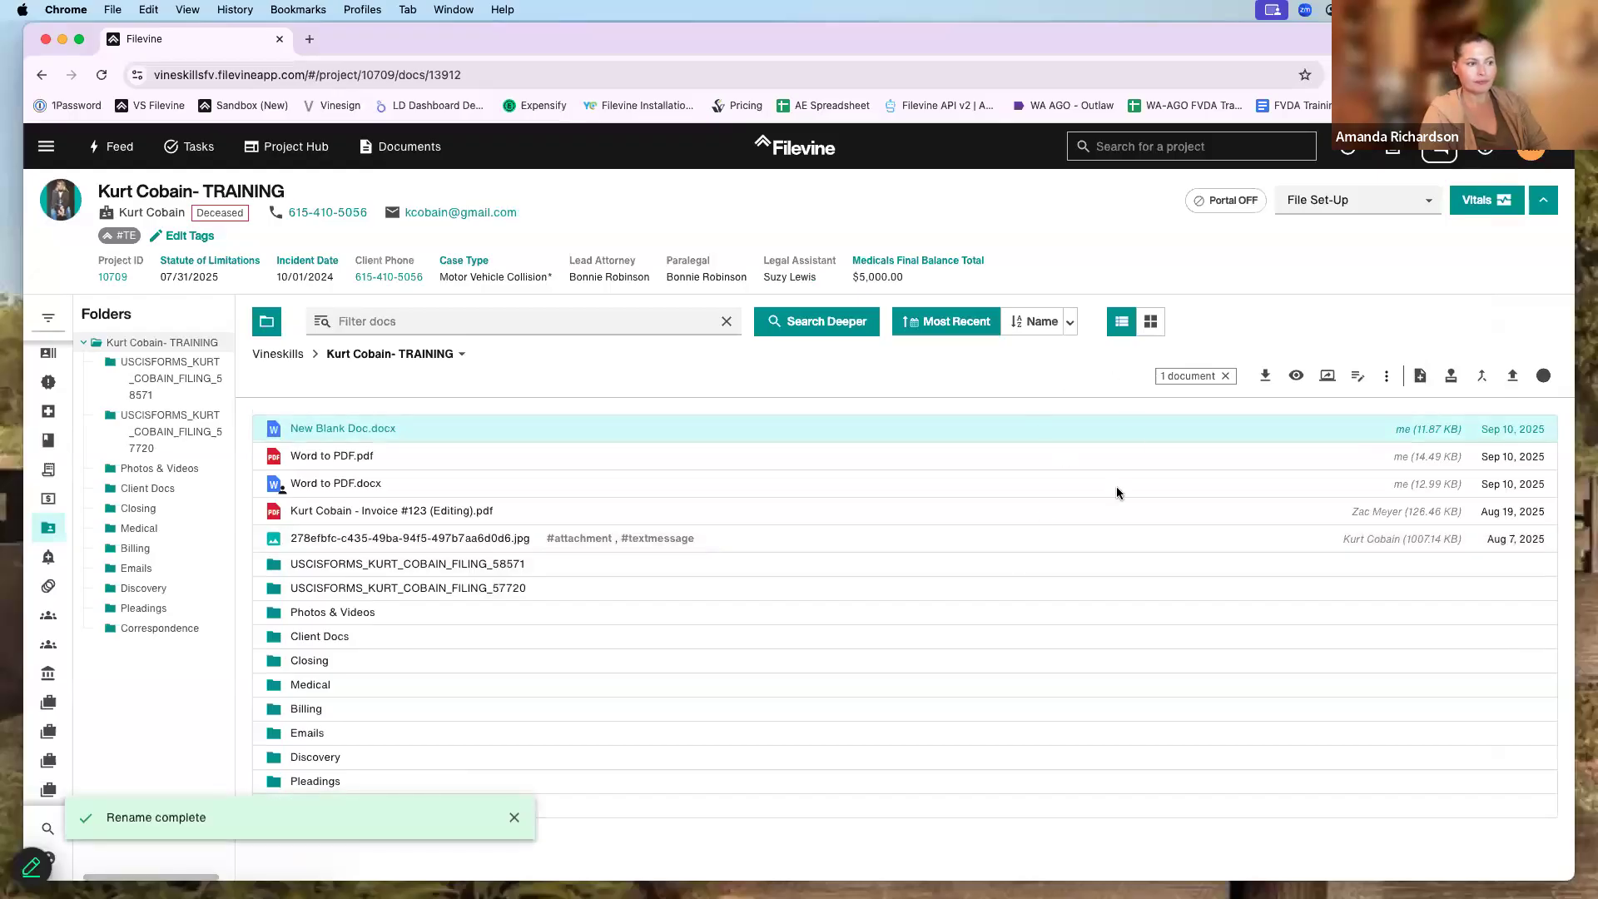
{"action": "left_click", "coordinate": [1387, 377]}
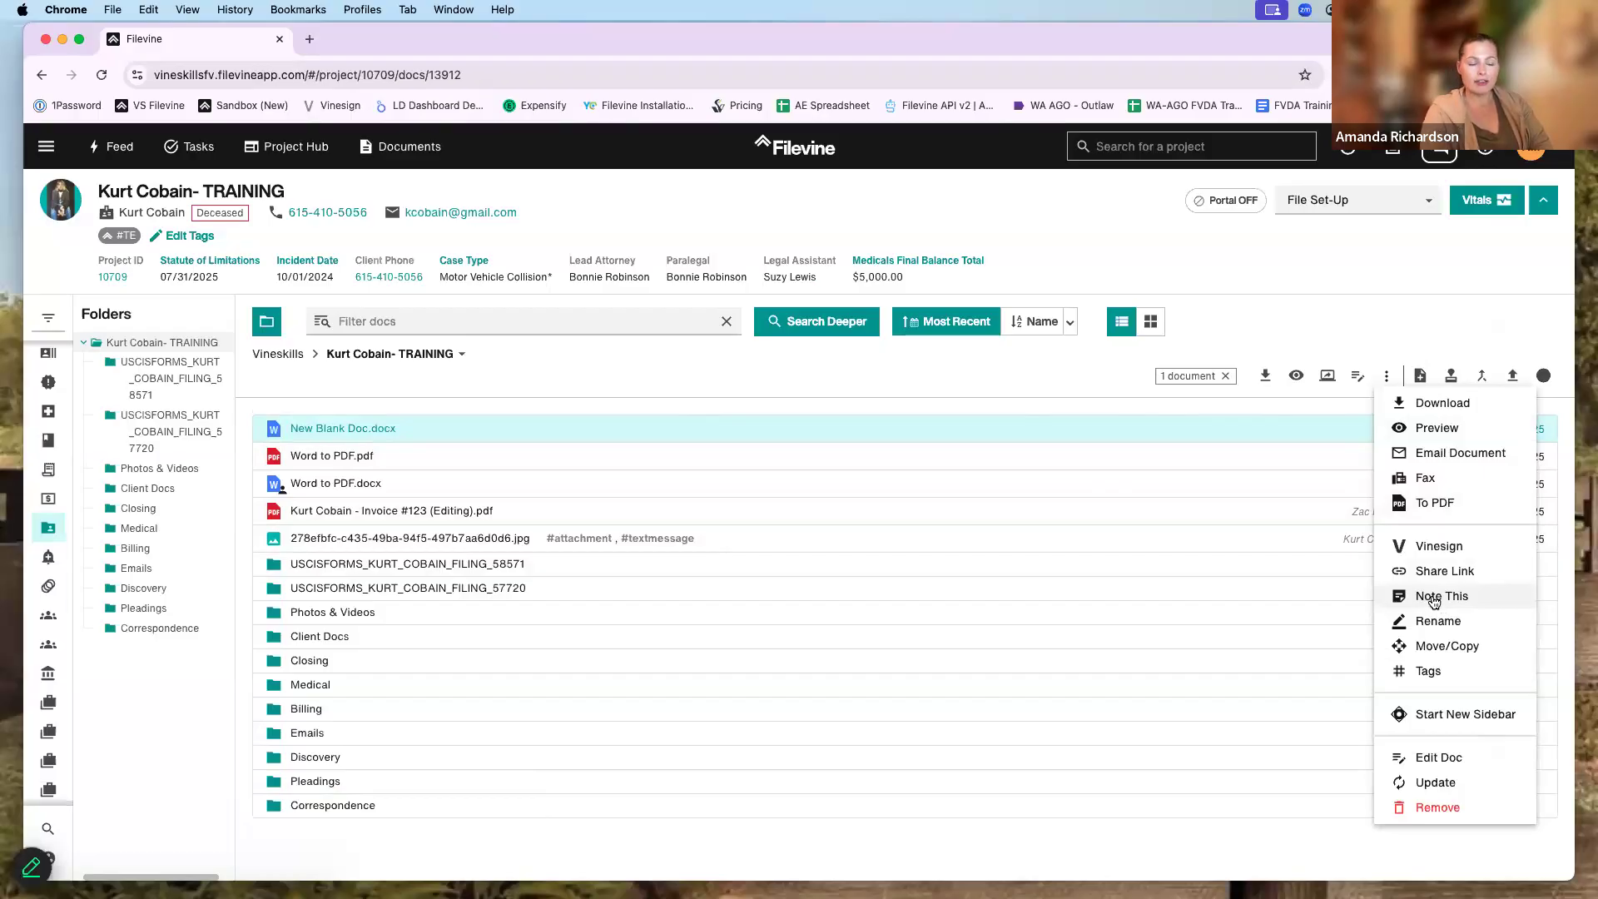
- Assign a teammate a task, due 09/10/2025, saying 'Can you please review this' with New Blank Doc.docx attached
{"action": "left_click", "coordinate": [1433, 599]}
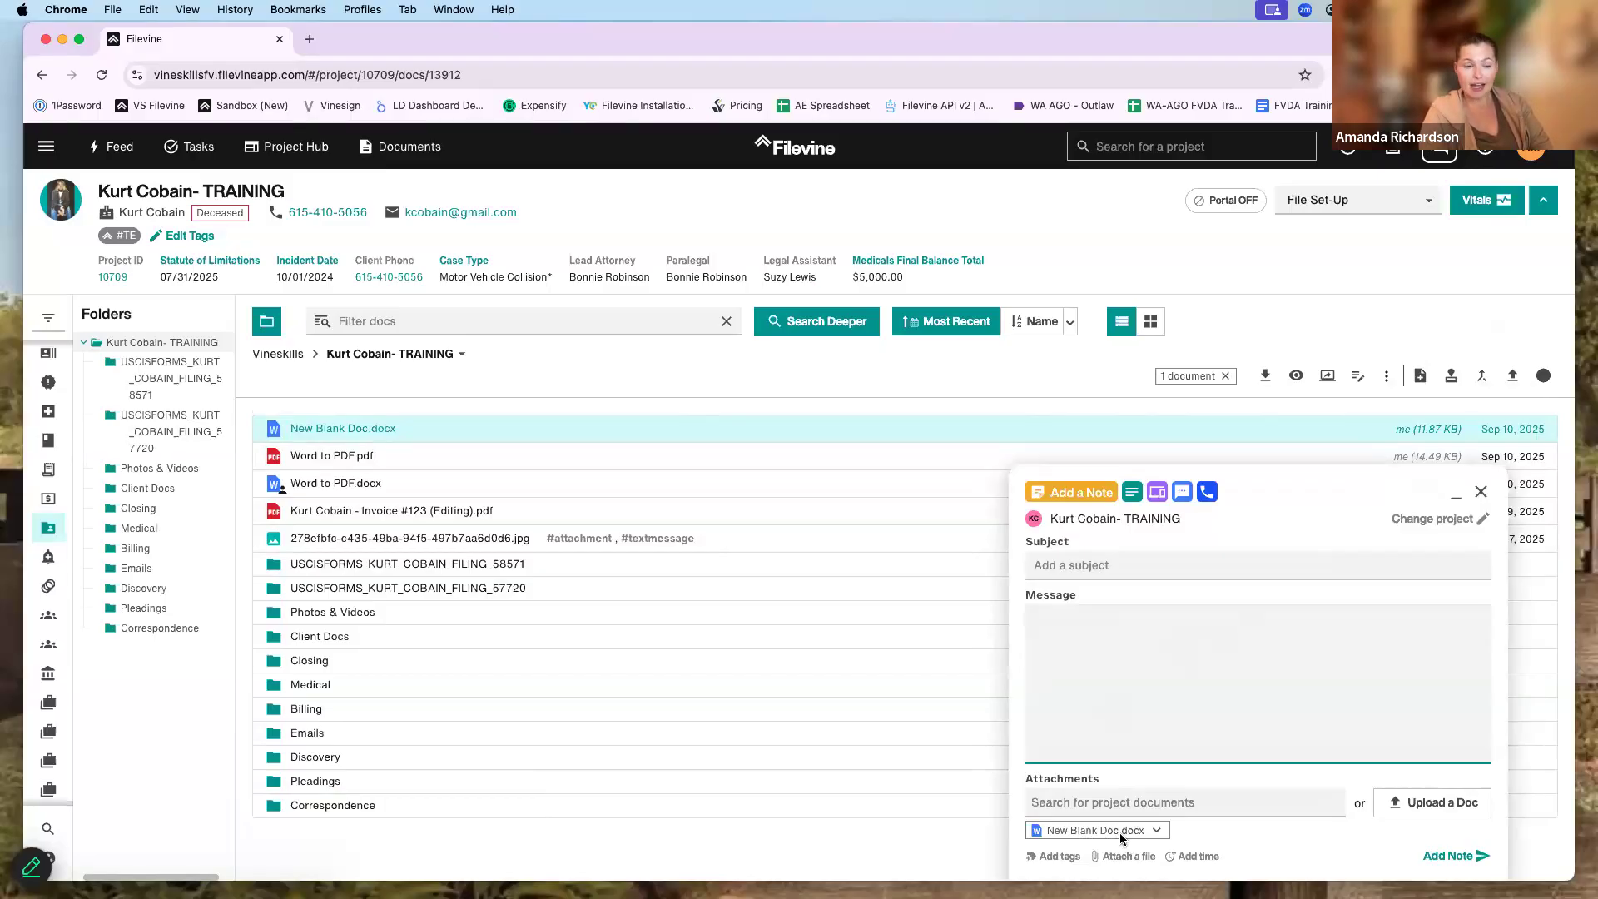
{"action": "type", "text": "jasmine"}
{"action": "key", "text": "Return"}
{"action": "type", "text": "Can you please re"}
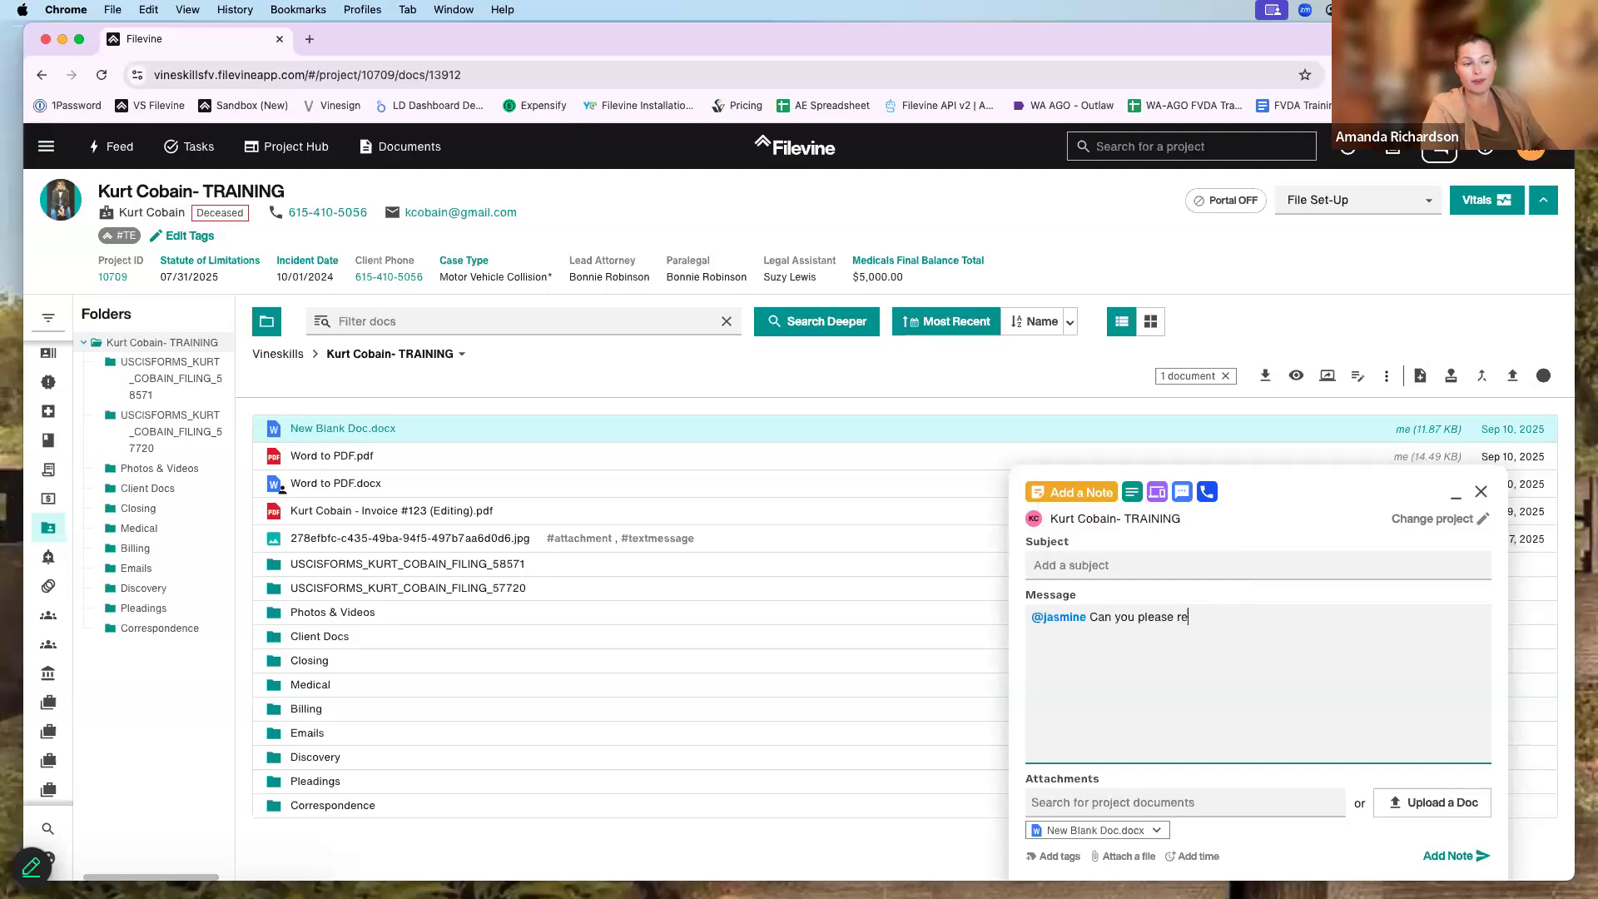
{"action": "type", "text": "ivew tthis"}
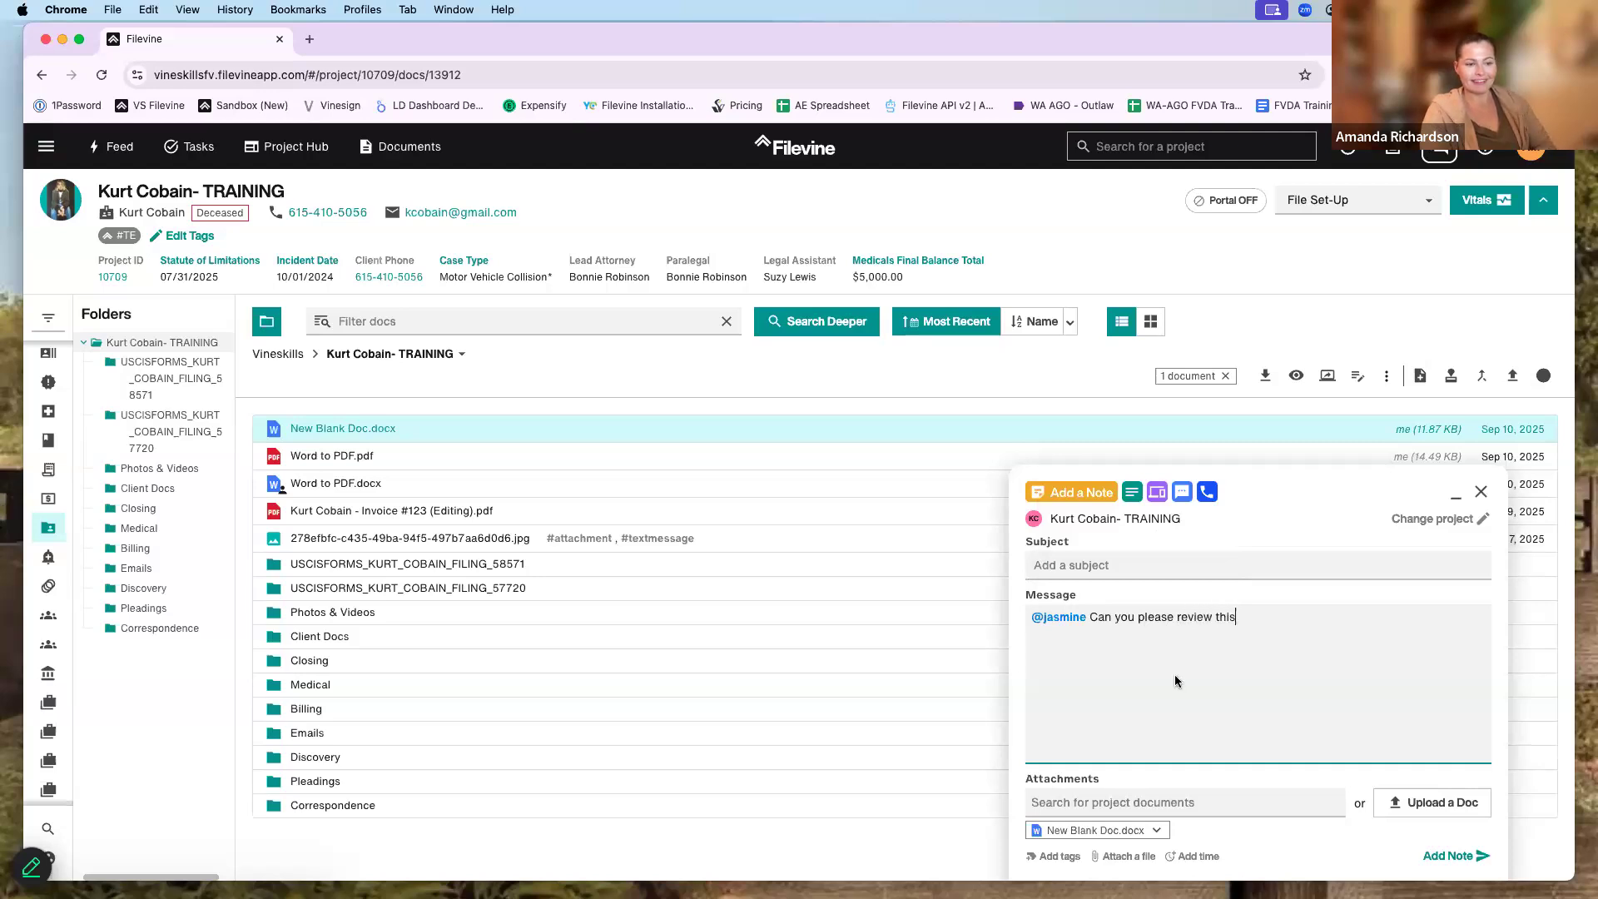
{"action": "left_click", "coordinate": [1435, 857]}
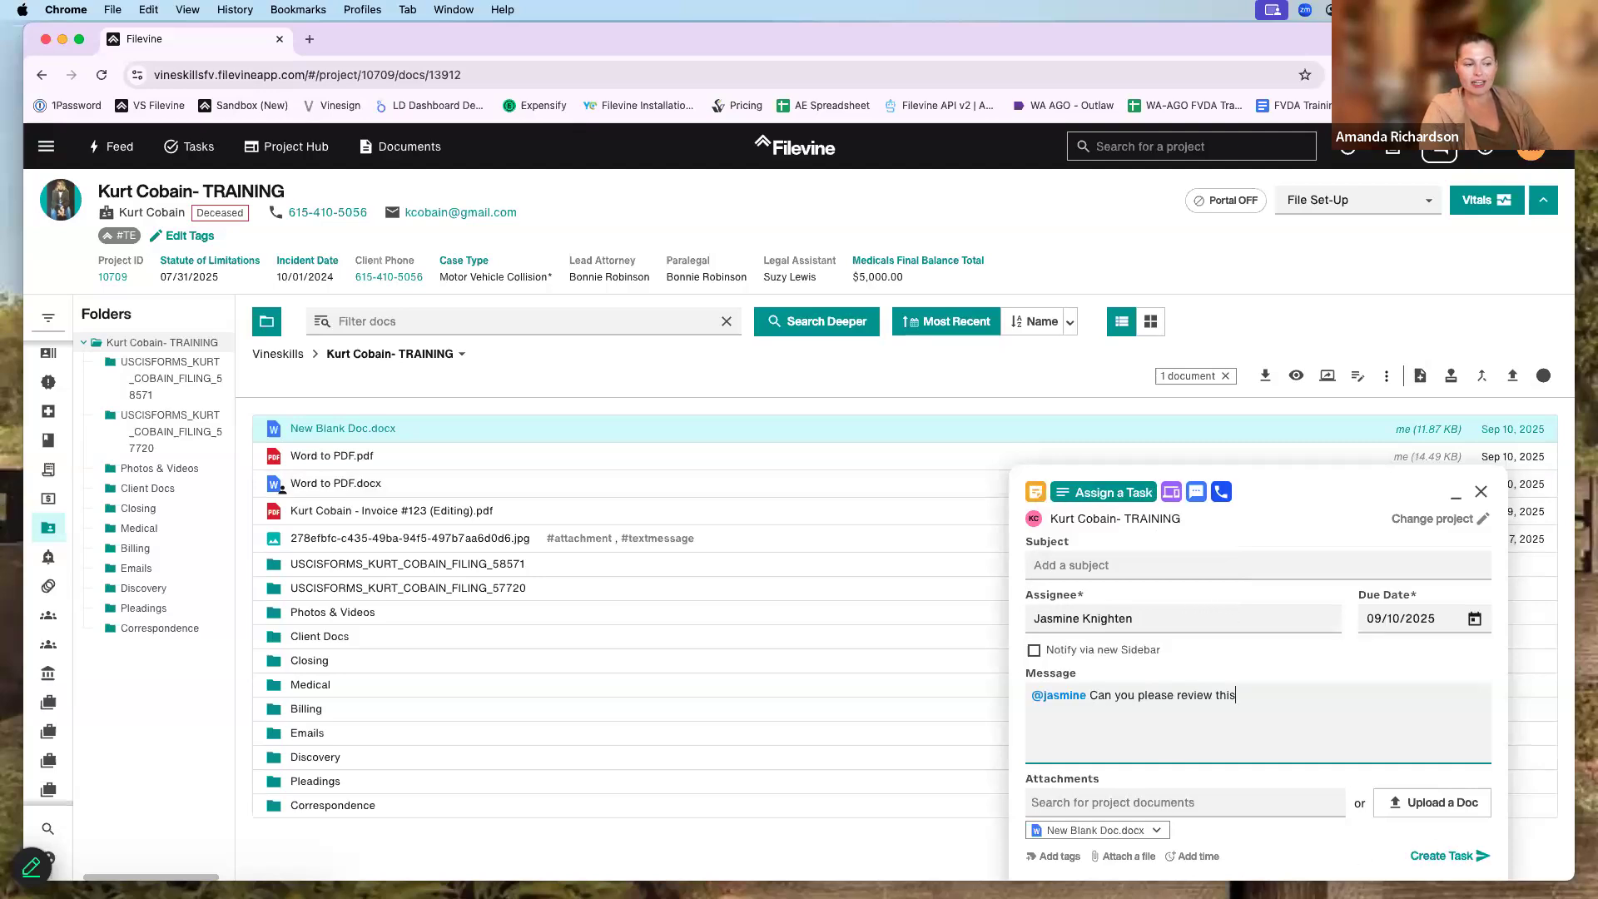
{"action": "left_click", "coordinate": [1453, 856]}
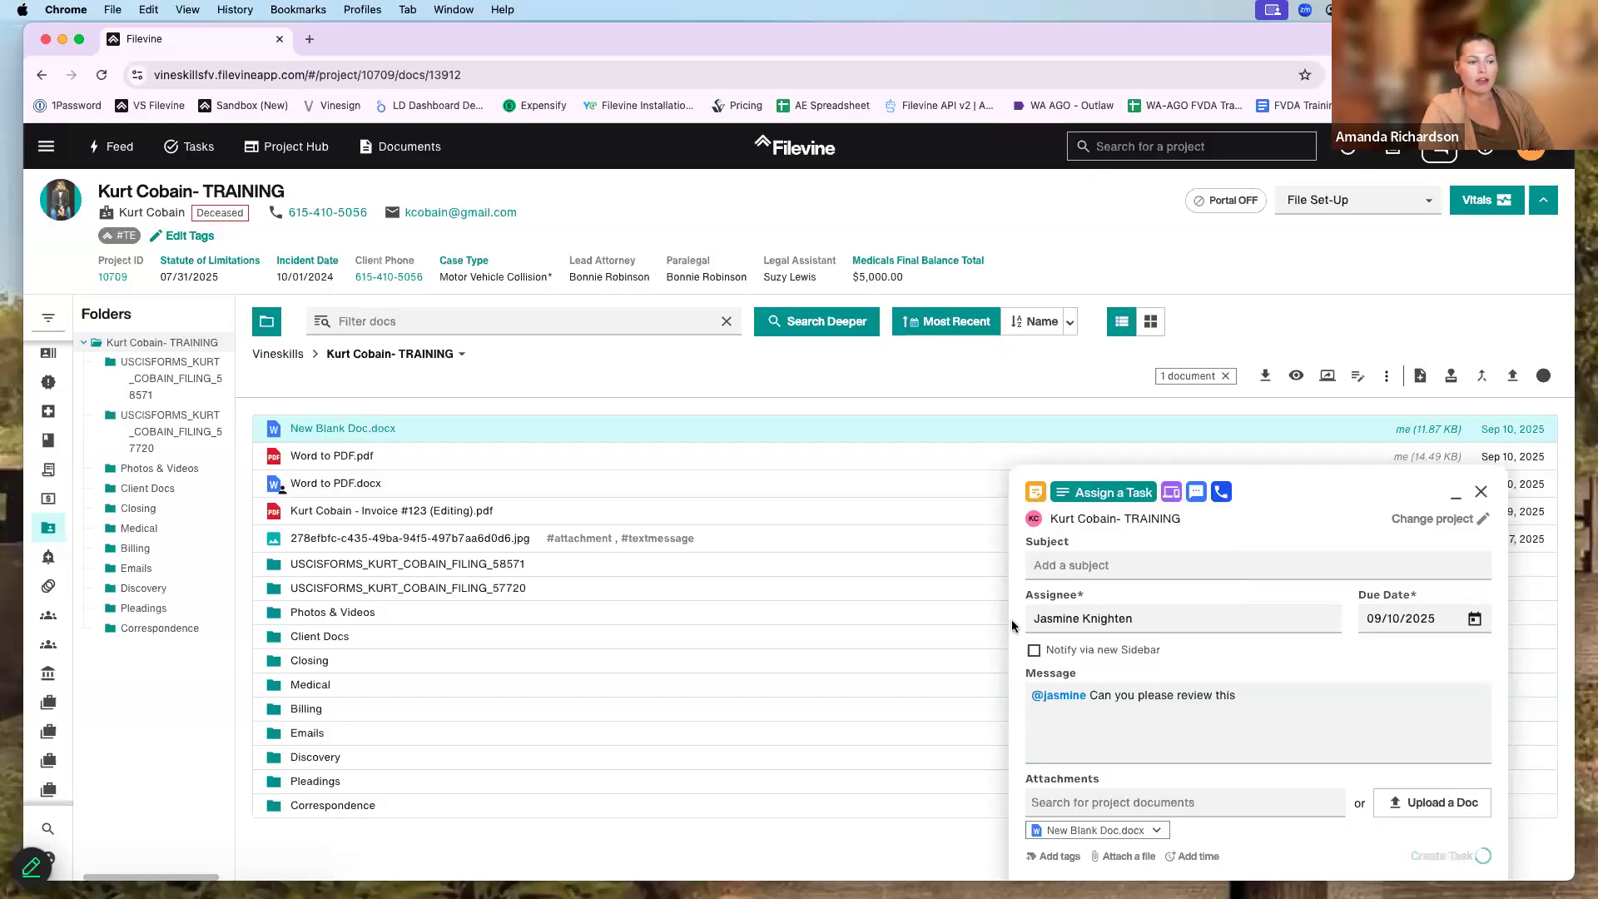
- Open the project's Activity feed and briefly preview the attached New Blank Doc.docx
{"action": "mouse_move", "coordinate": [67, 382]}
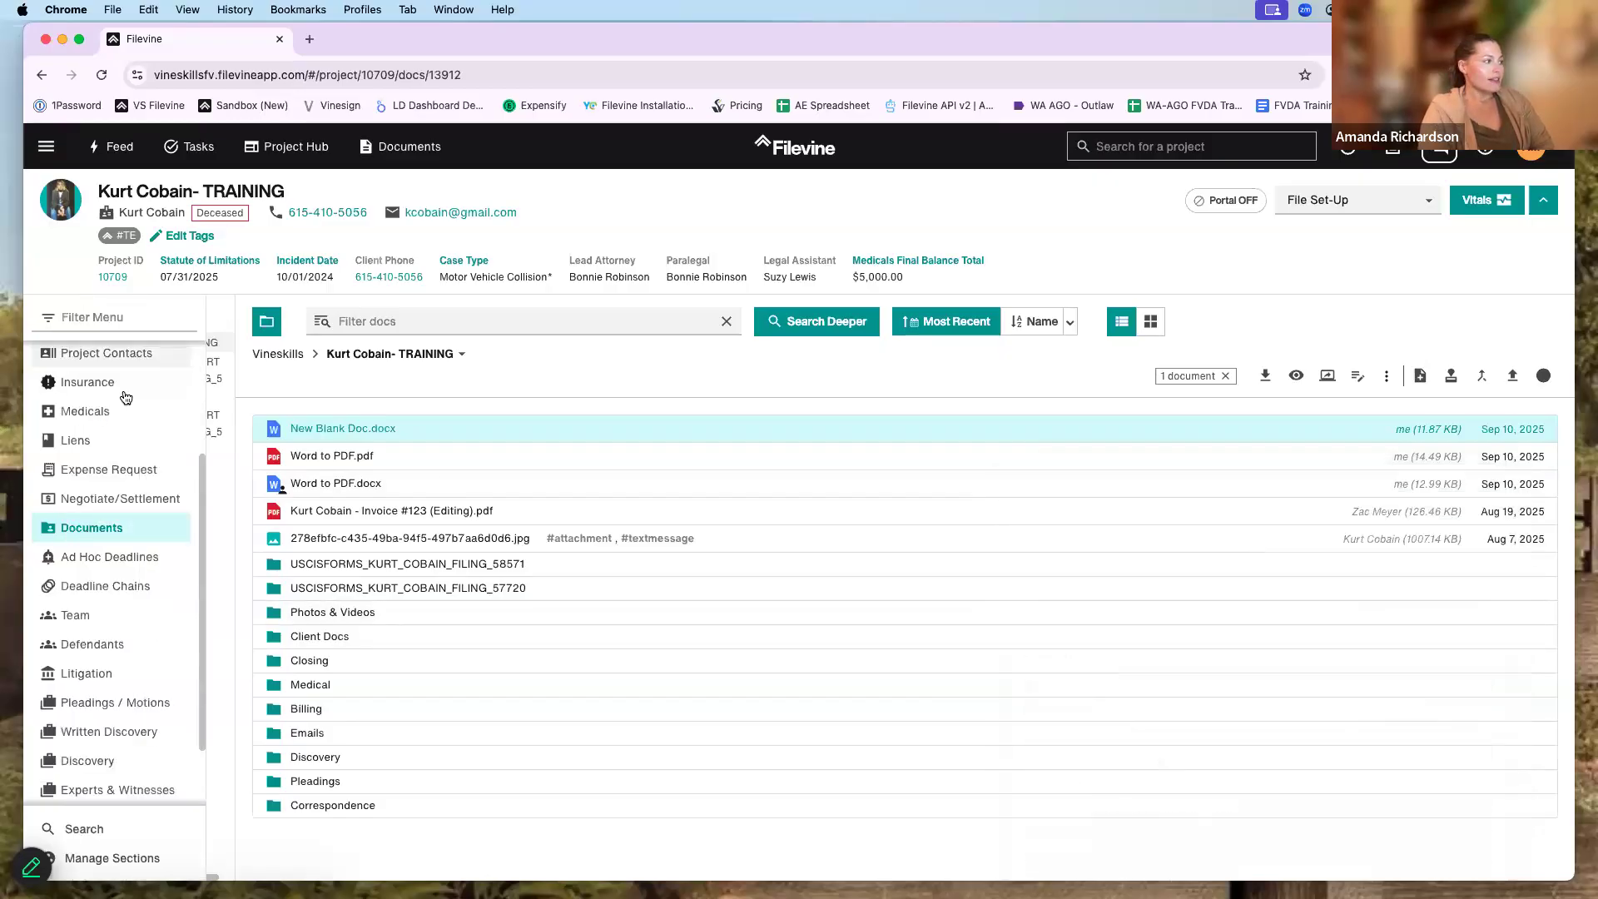
{"action": "left_click", "coordinate": [108, 357]}
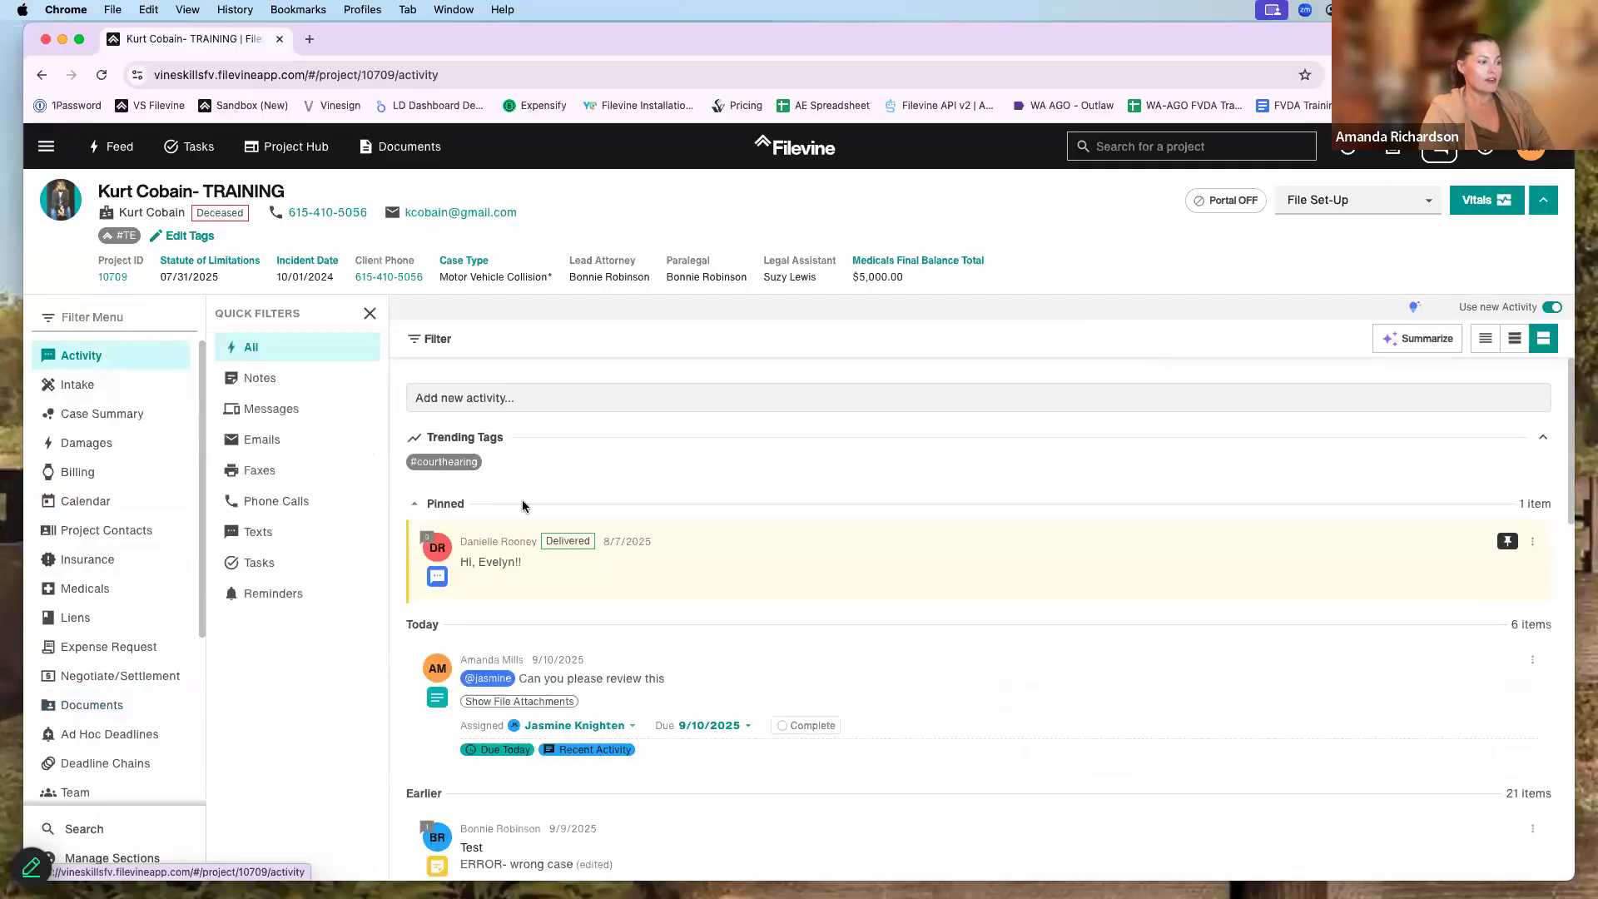
{"action": "scroll", "coordinate": [659, 593], "scroll_direction": "down", "scroll_amount": 2}
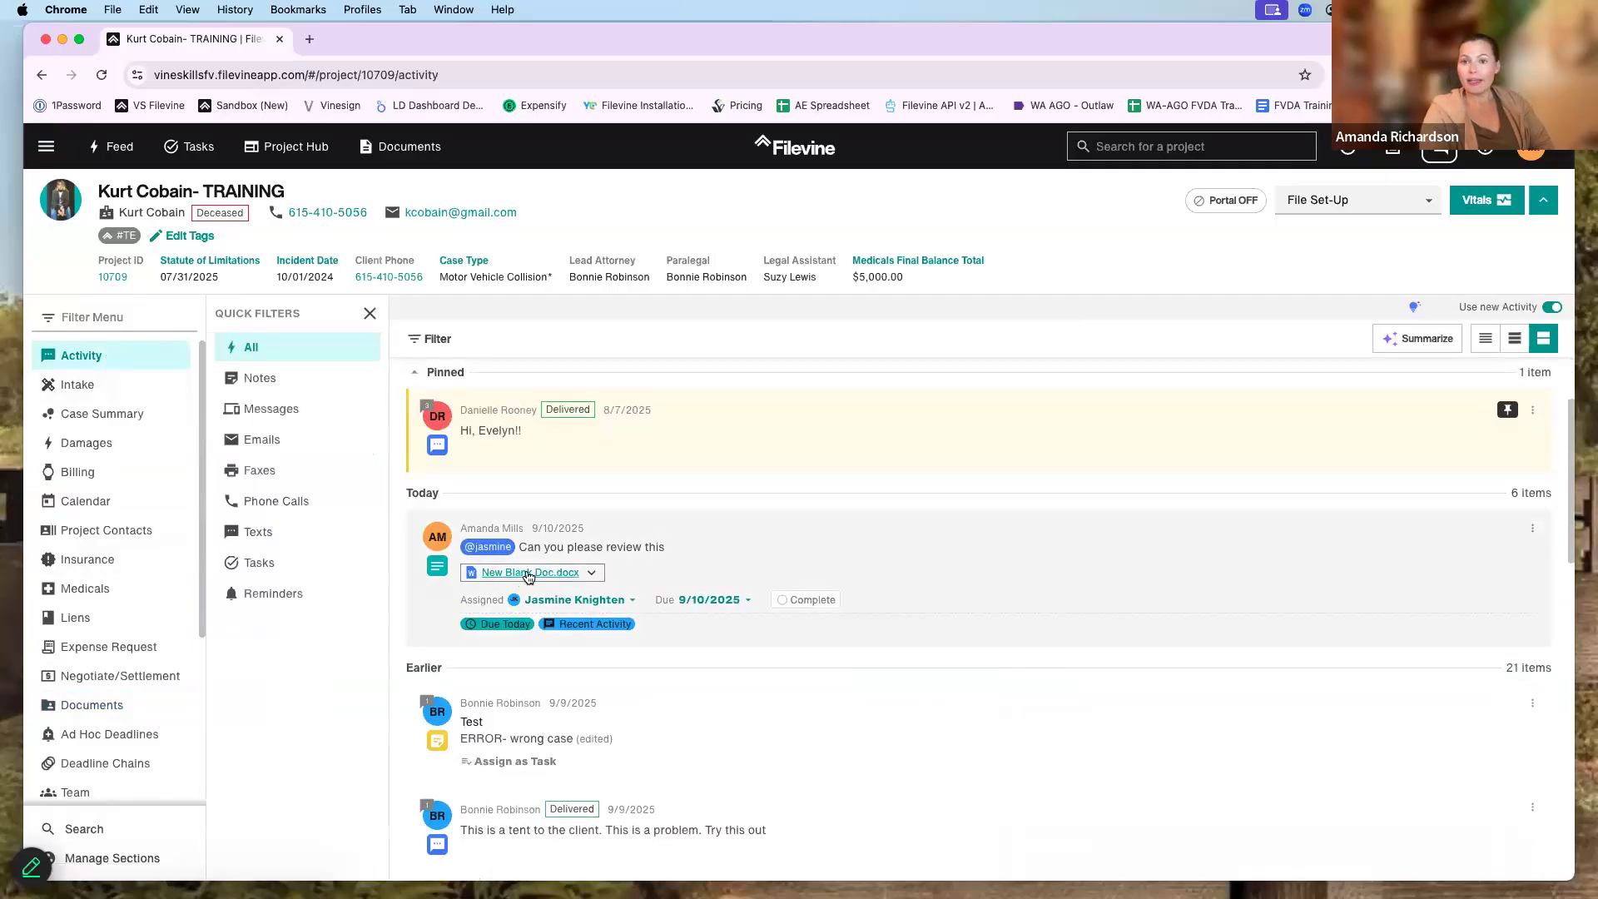
{"action": "left_click", "coordinate": [516, 573]}
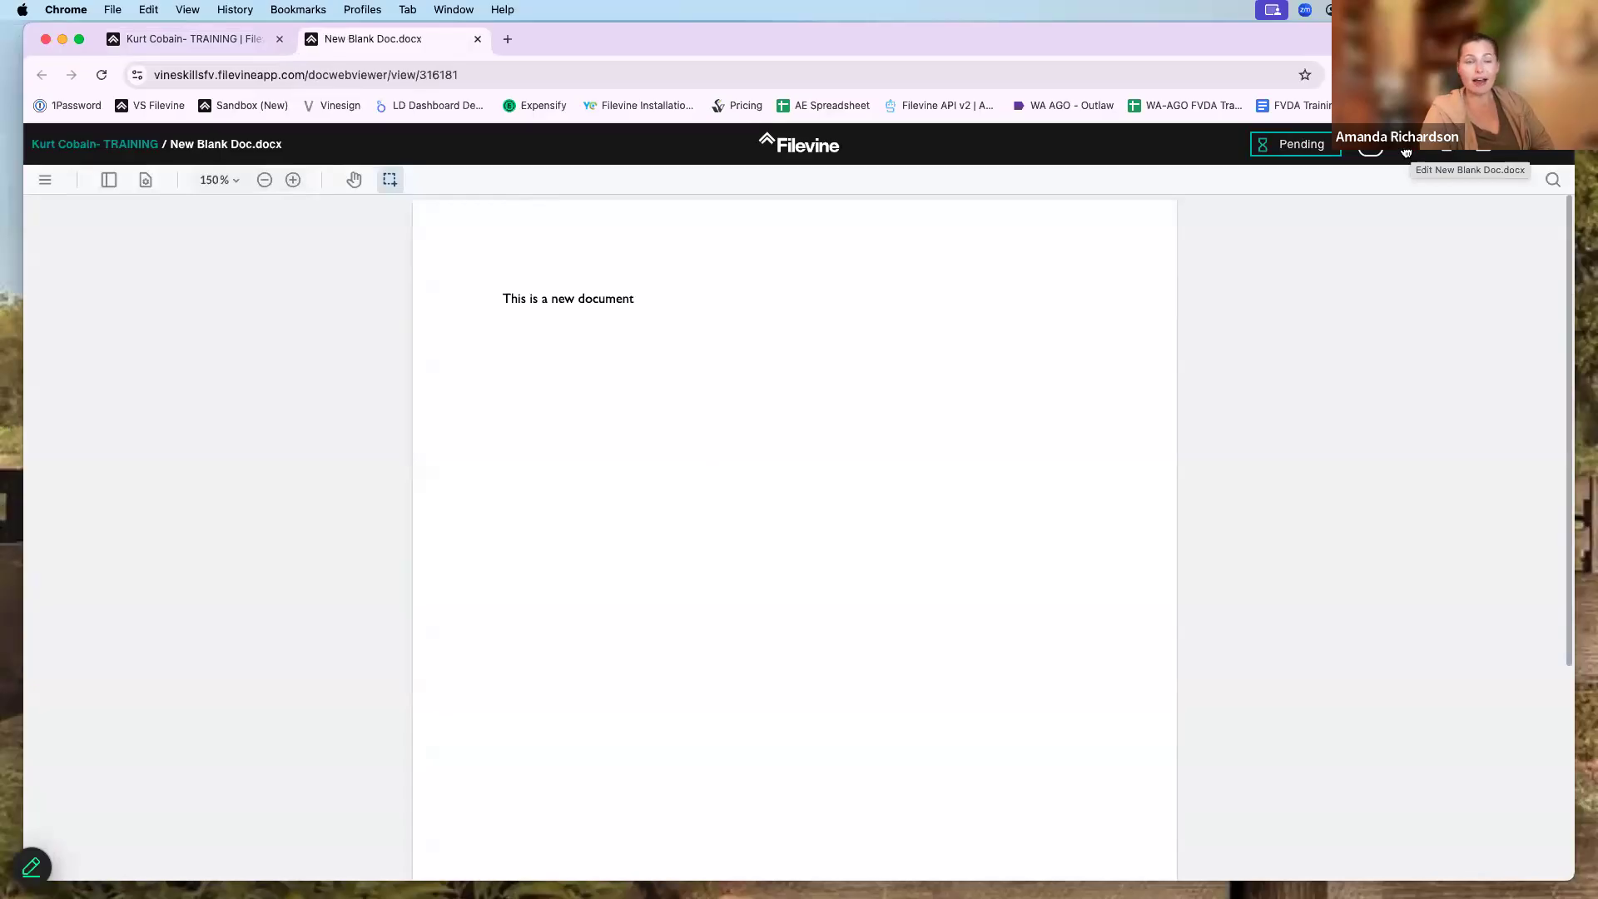
{"action": "left_click", "coordinate": [478, 39]}
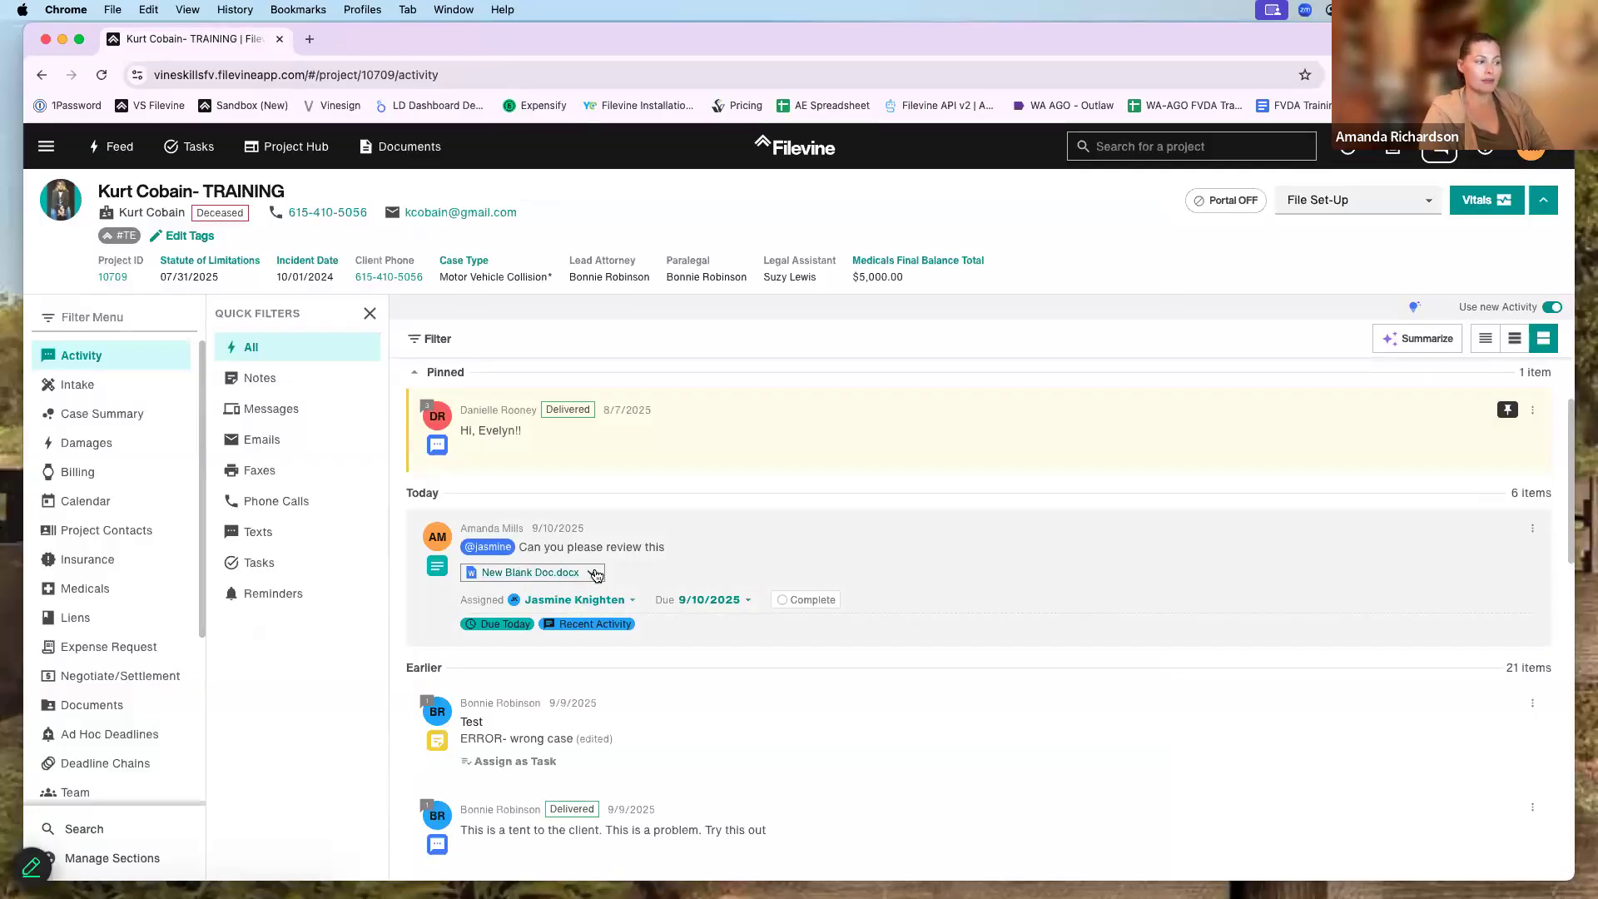
- Dismiss the attachment's actions list and go to the project's Documents page from the Filter Menu
{"action": "left_click", "coordinate": [592, 573]}
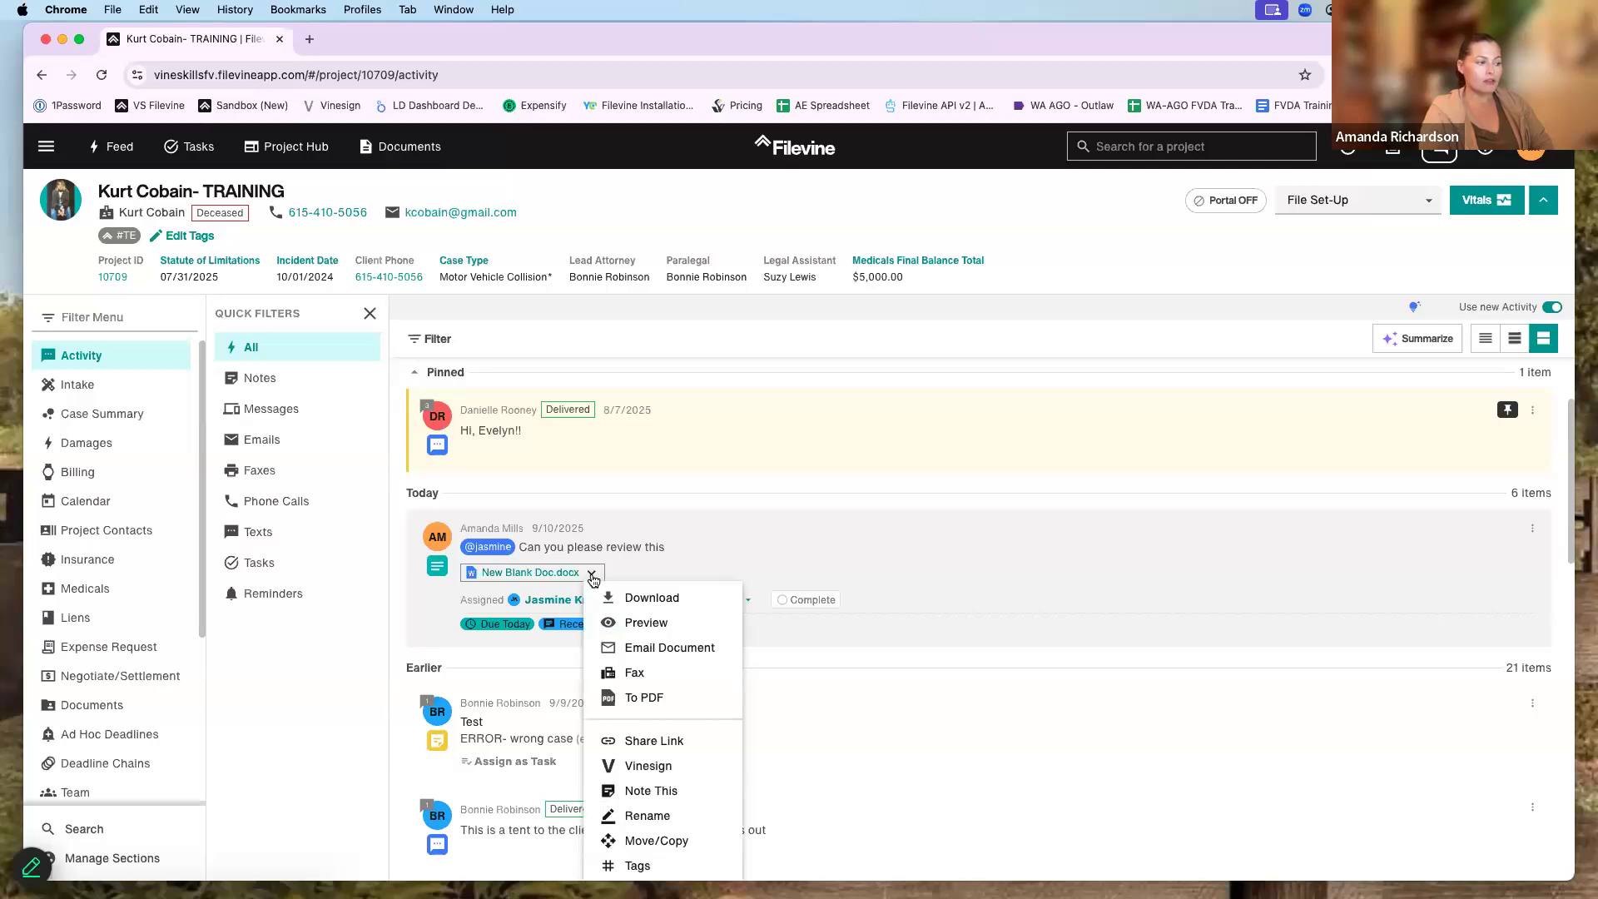
{"action": "scroll", "coordinate": [699, 516], "scroll_direction": "down", "scroll_amount": 5}
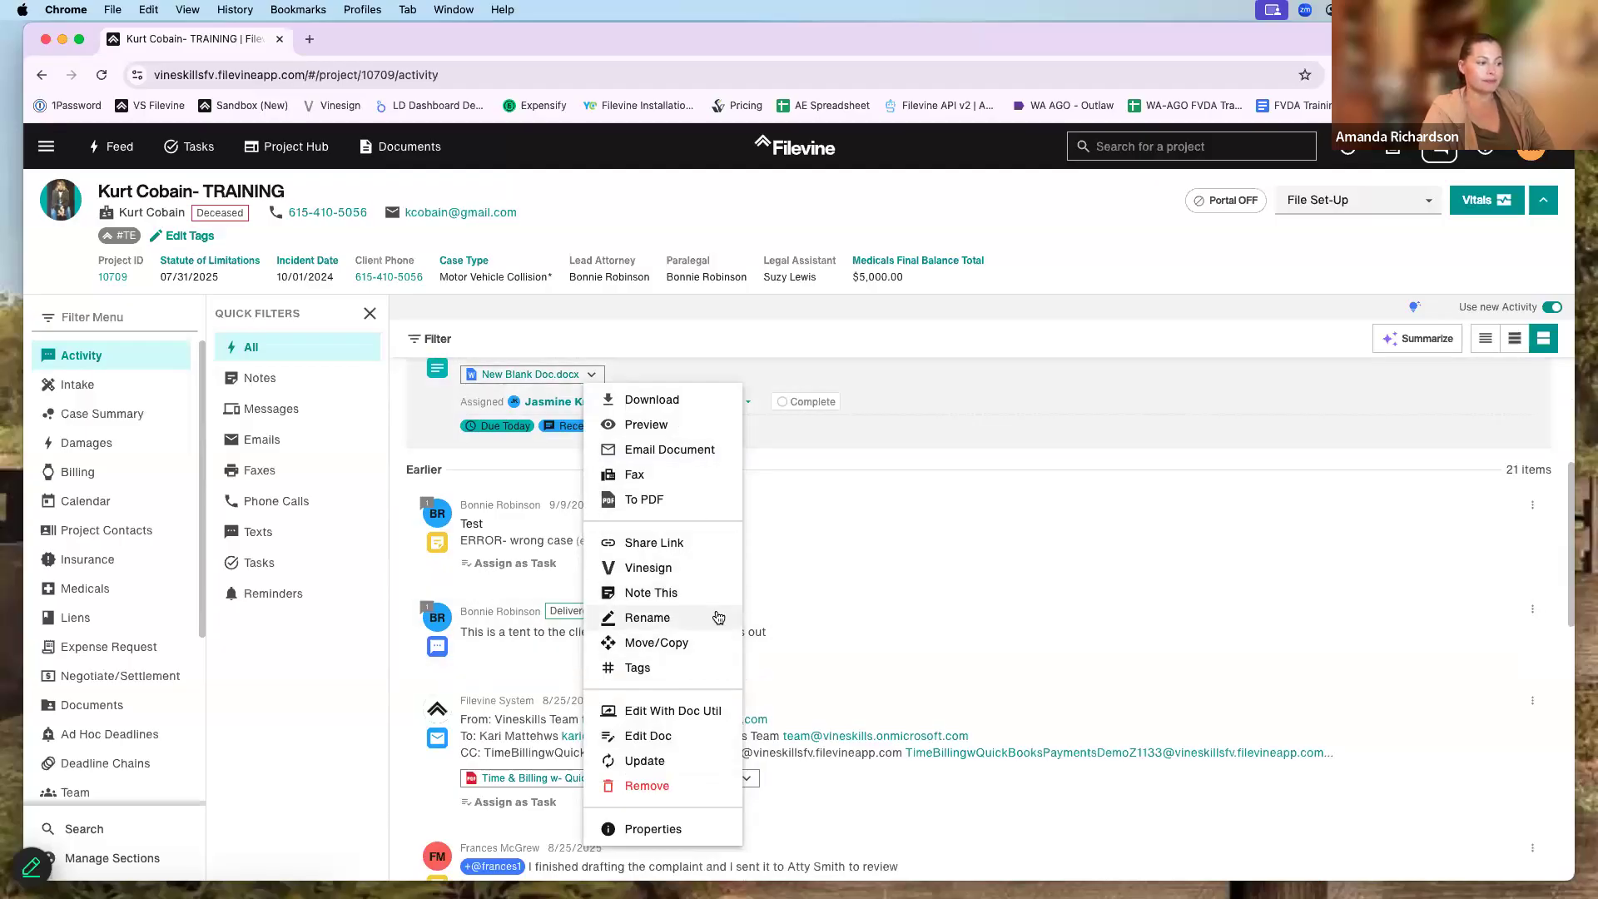
{"action": "left_click", "coordinate": [525, 601]}
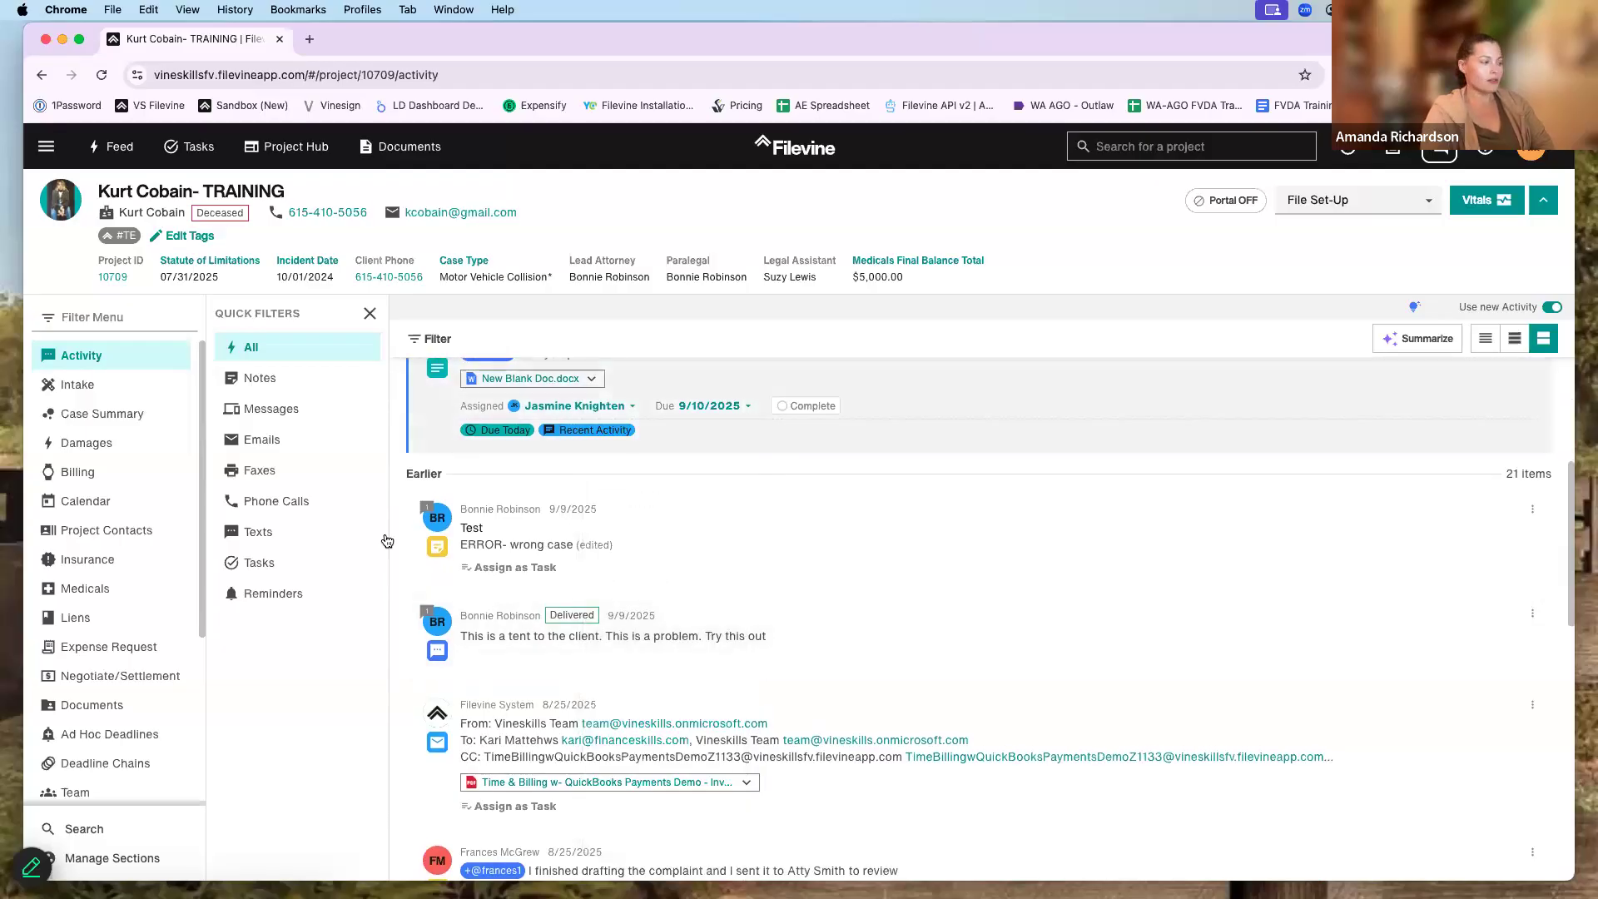
{"action": "scroll", "coordinate": [117, 549], "scroll_direction": "down", "scroll_amount": 2}
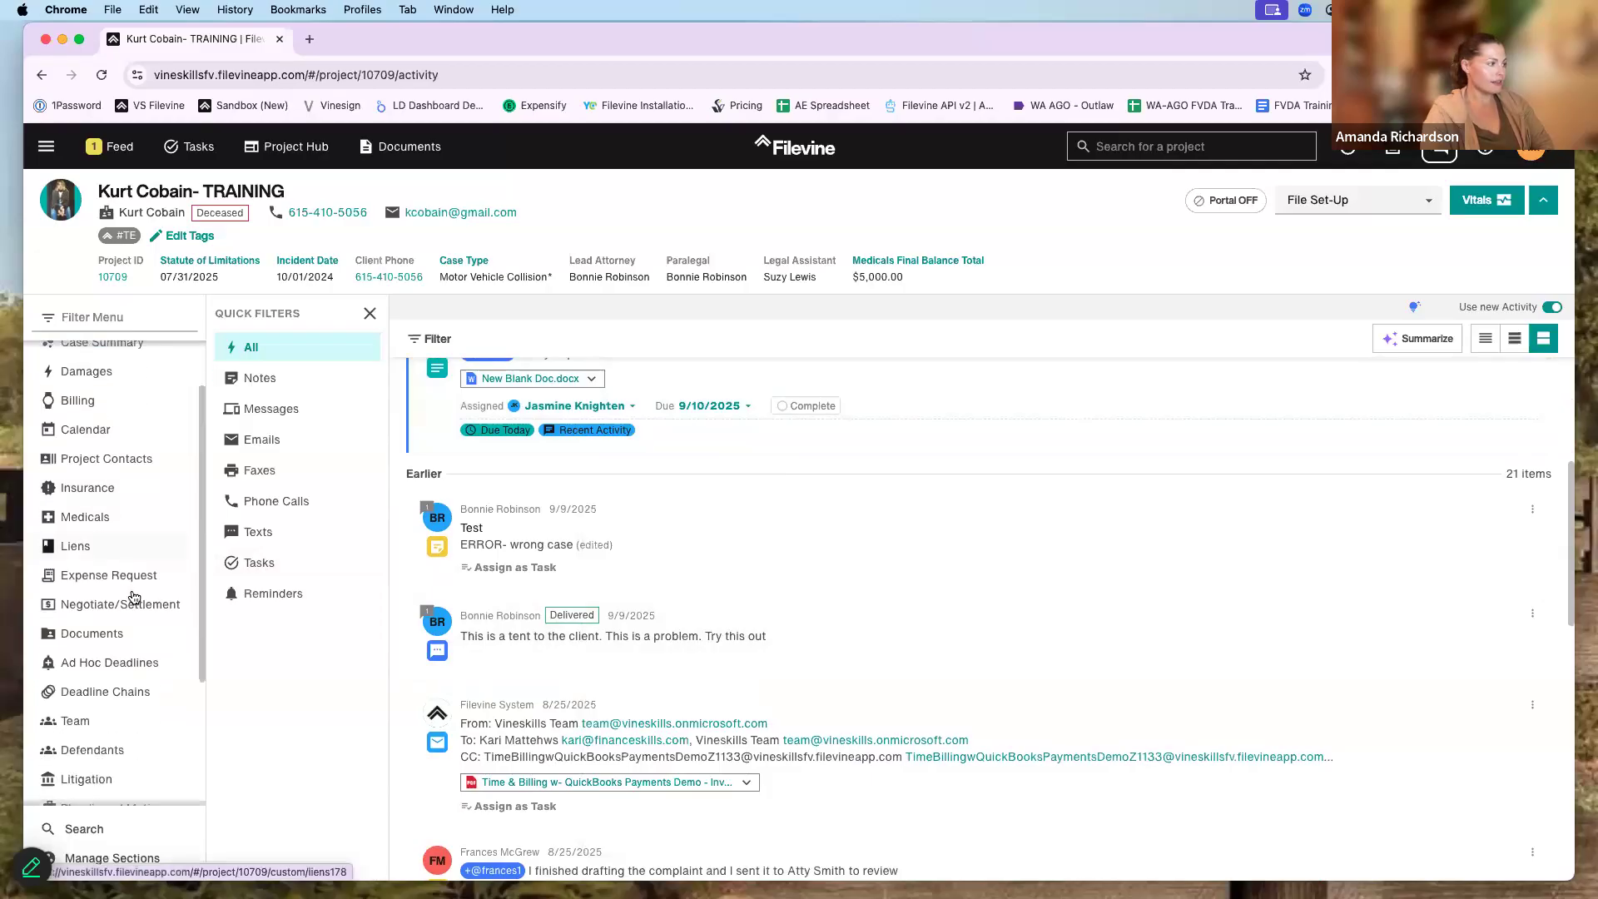
{"action": "scroll", "coordinate": [126, 553], "scroll_direction": "down", "scroll_amount": 2}
{"action": "left_click", "coordinate": [124, 544]}
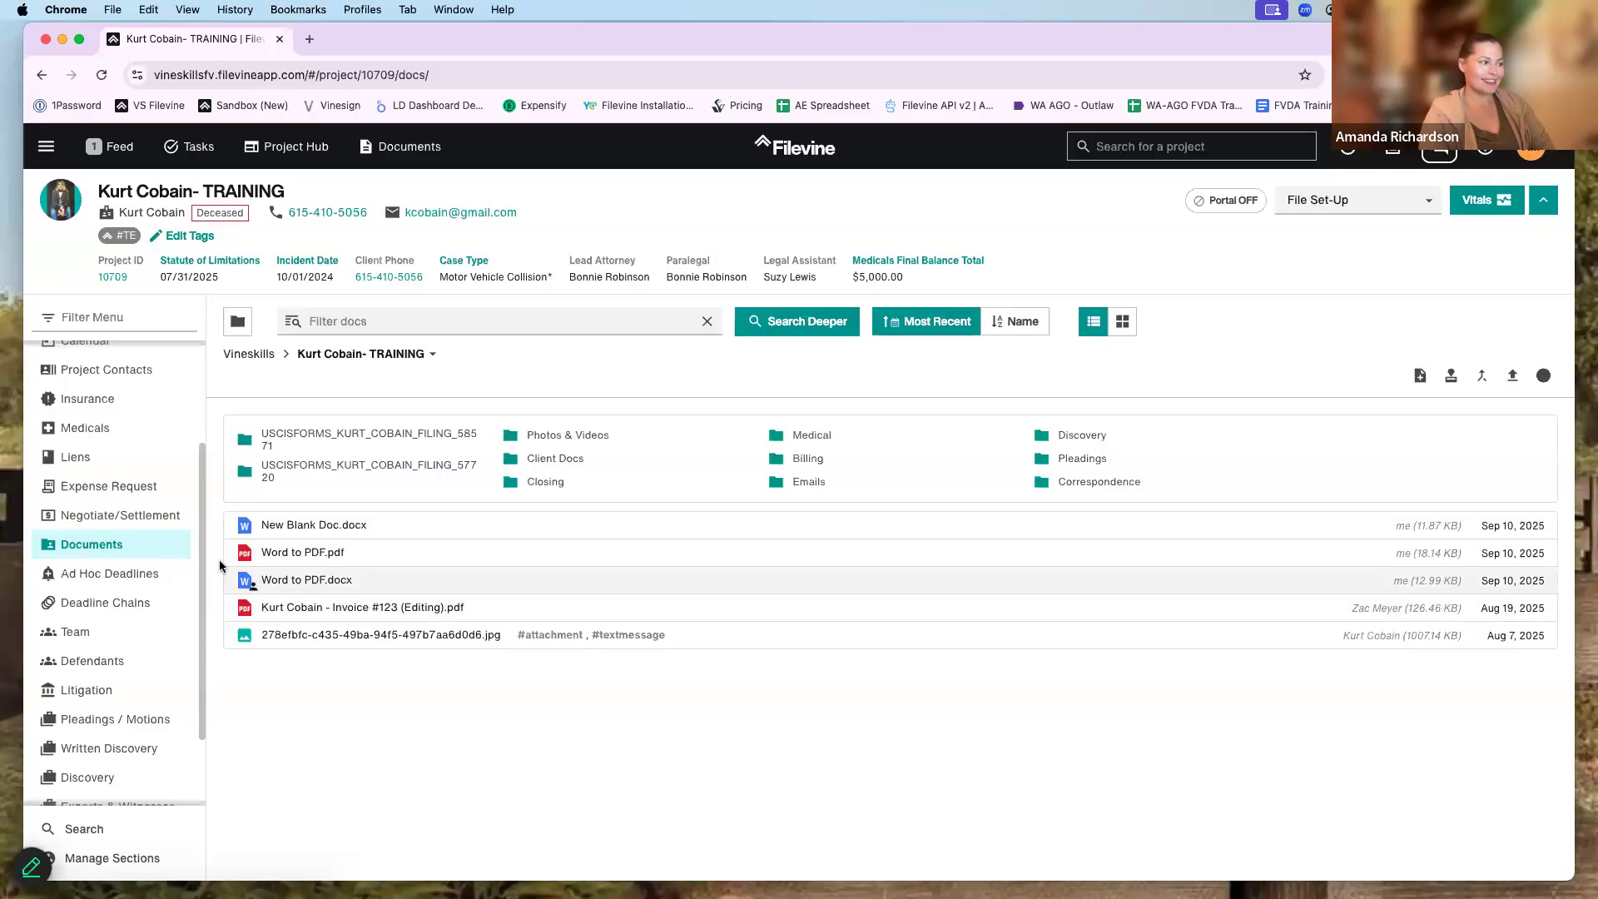
- Open Word to PDF.pdf in the document viewer and switch it into editing mode
{"action": "left_click", "coordinate": [938, 531]}
{"action": "left_click", "coordinate": [941, 552]}
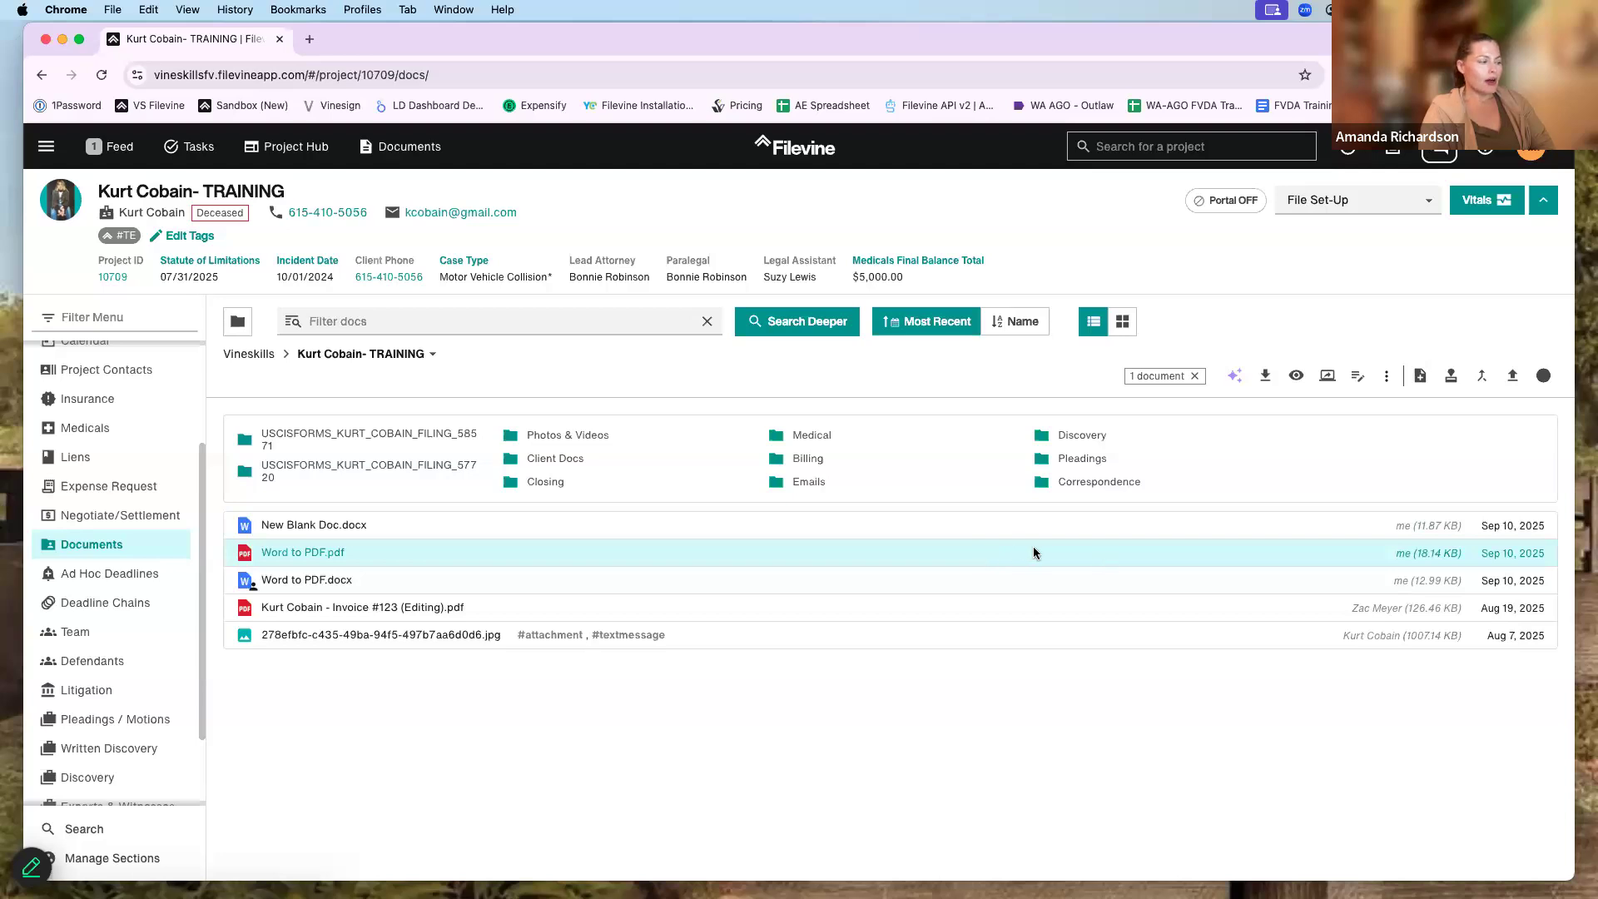
{"action": "left_click", "coordinate": [308, 553]}
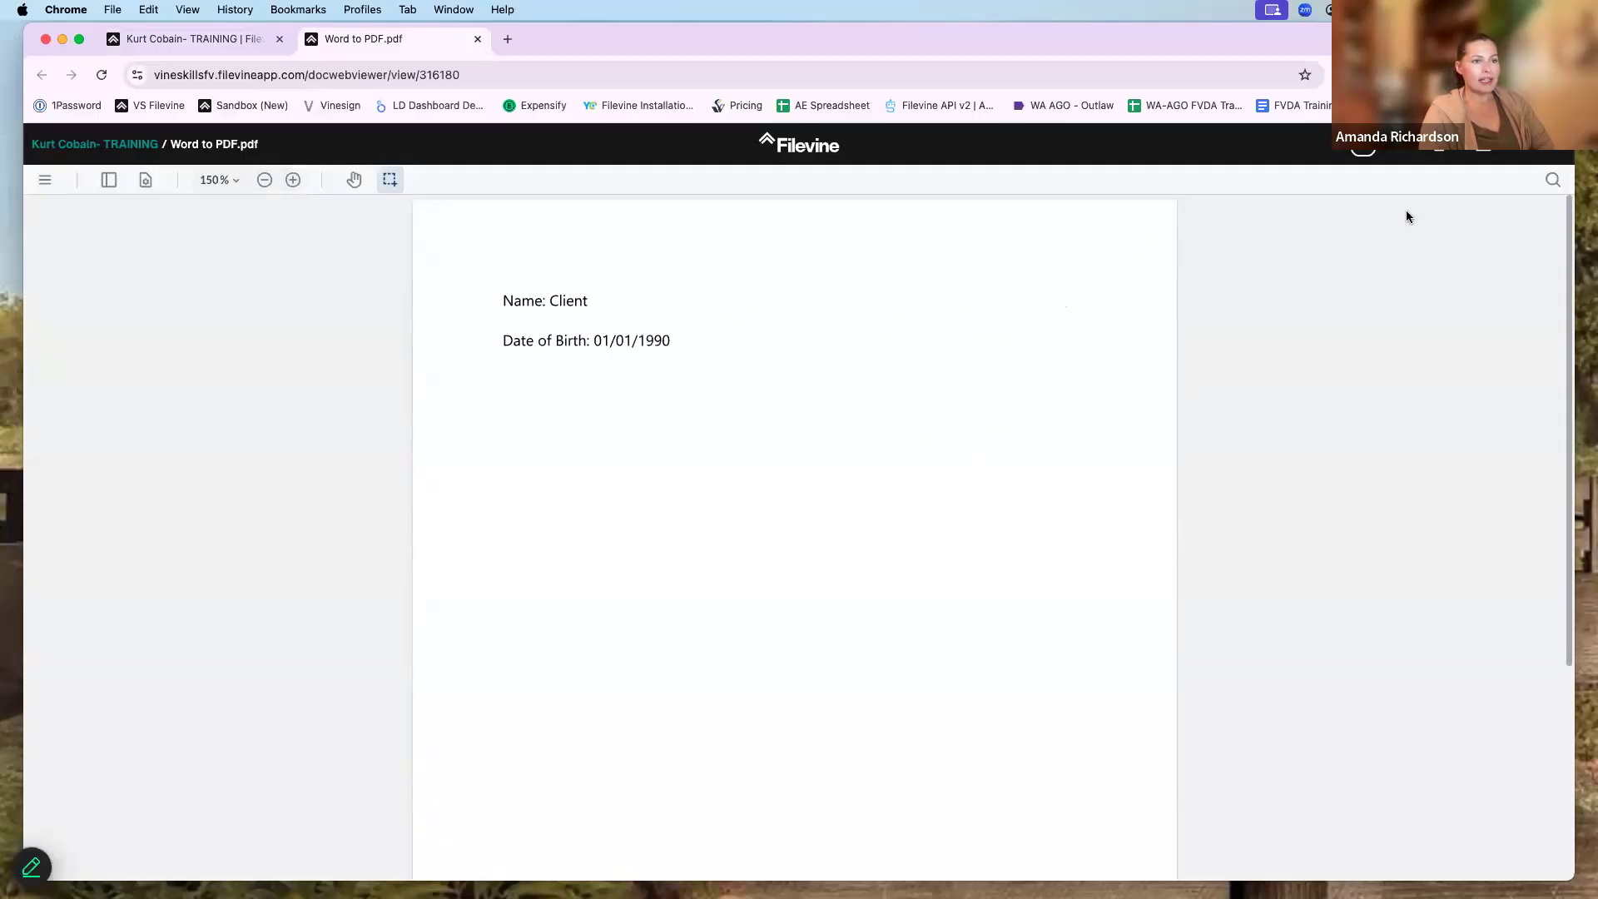
{"action": "left_click", "coordinate": [1408, 154]}
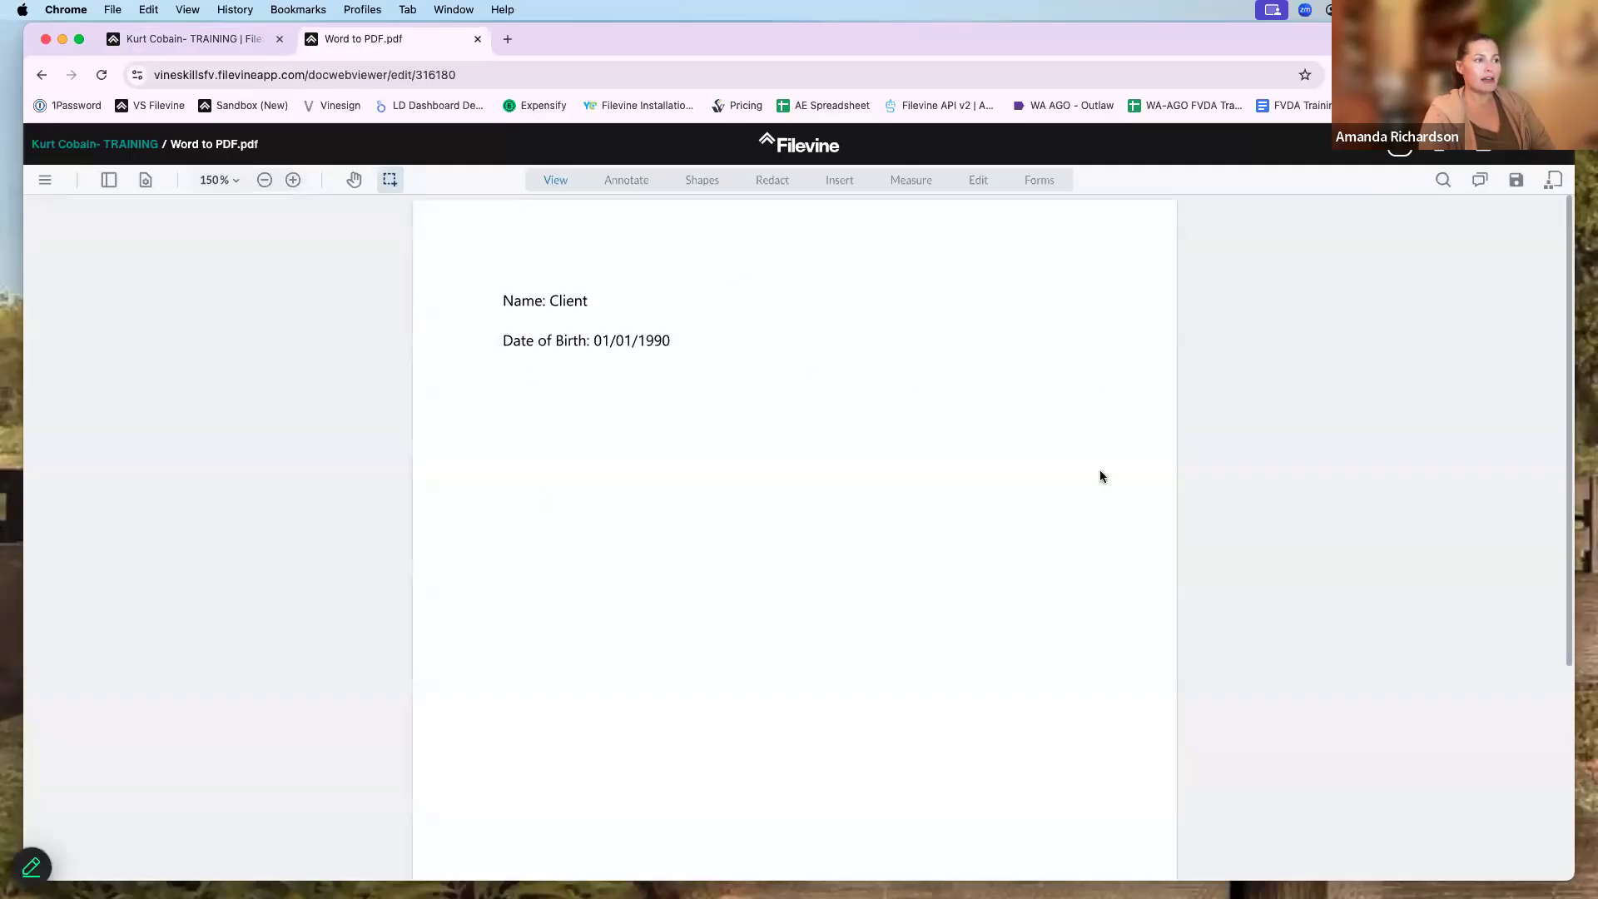
- Show page thumbnails, start inserting a page from an uploaded file, then cancel, keeping the single page
{"action": "left_click", "coordinate": [109, 181]}
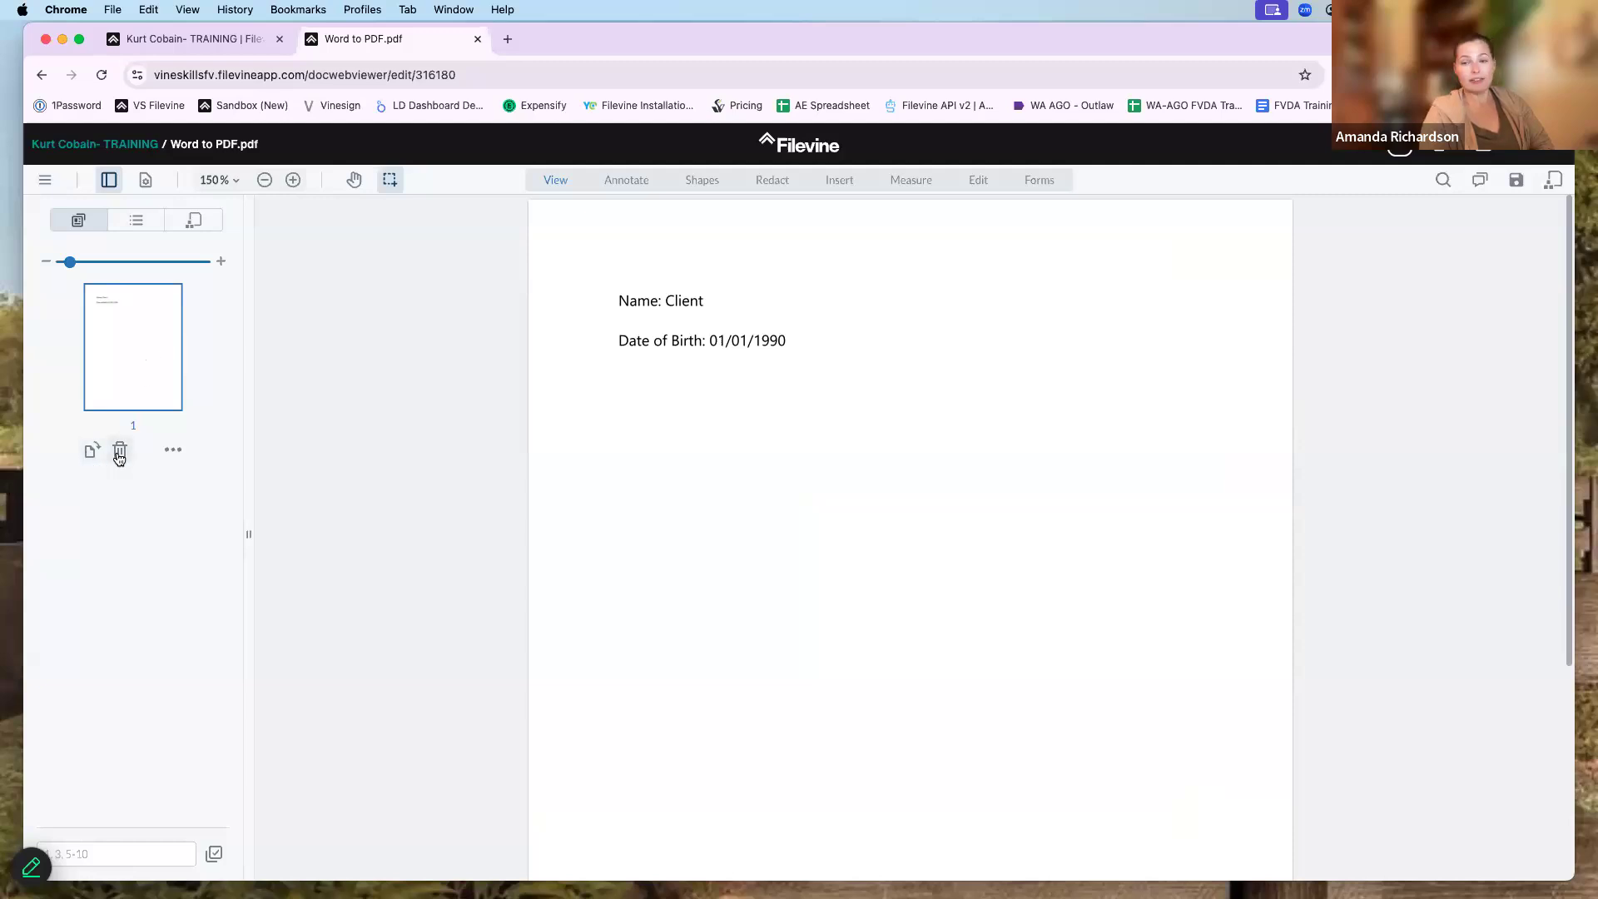
{"action": "left_click", "coordinate": [178, 456]}
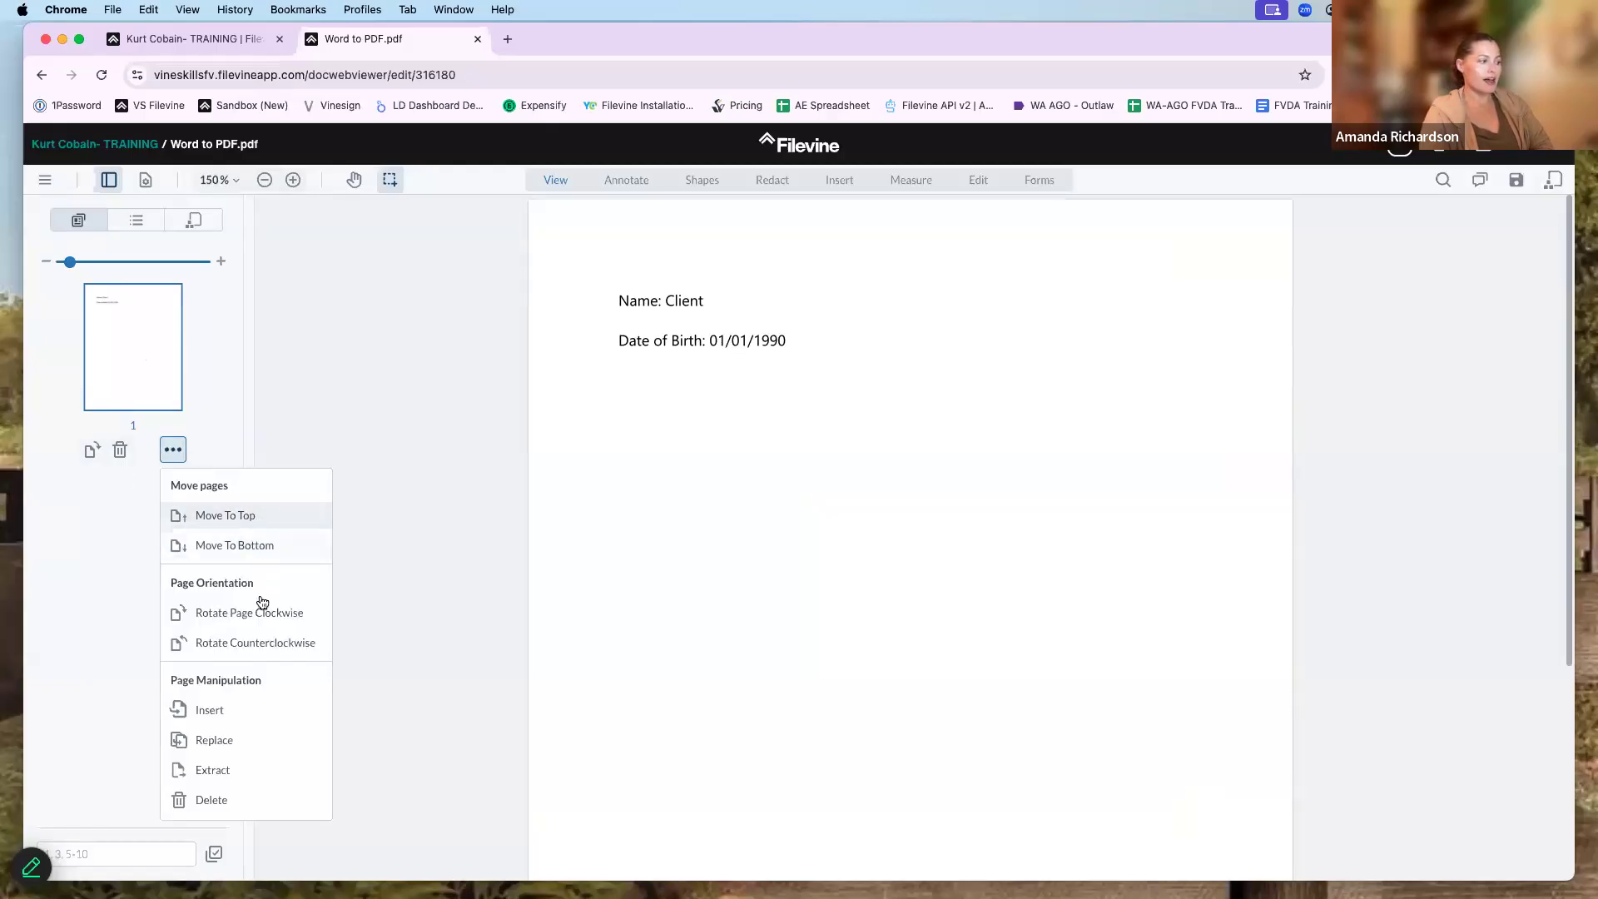
{"action": "left_click", "coordinate": [256, 720]}
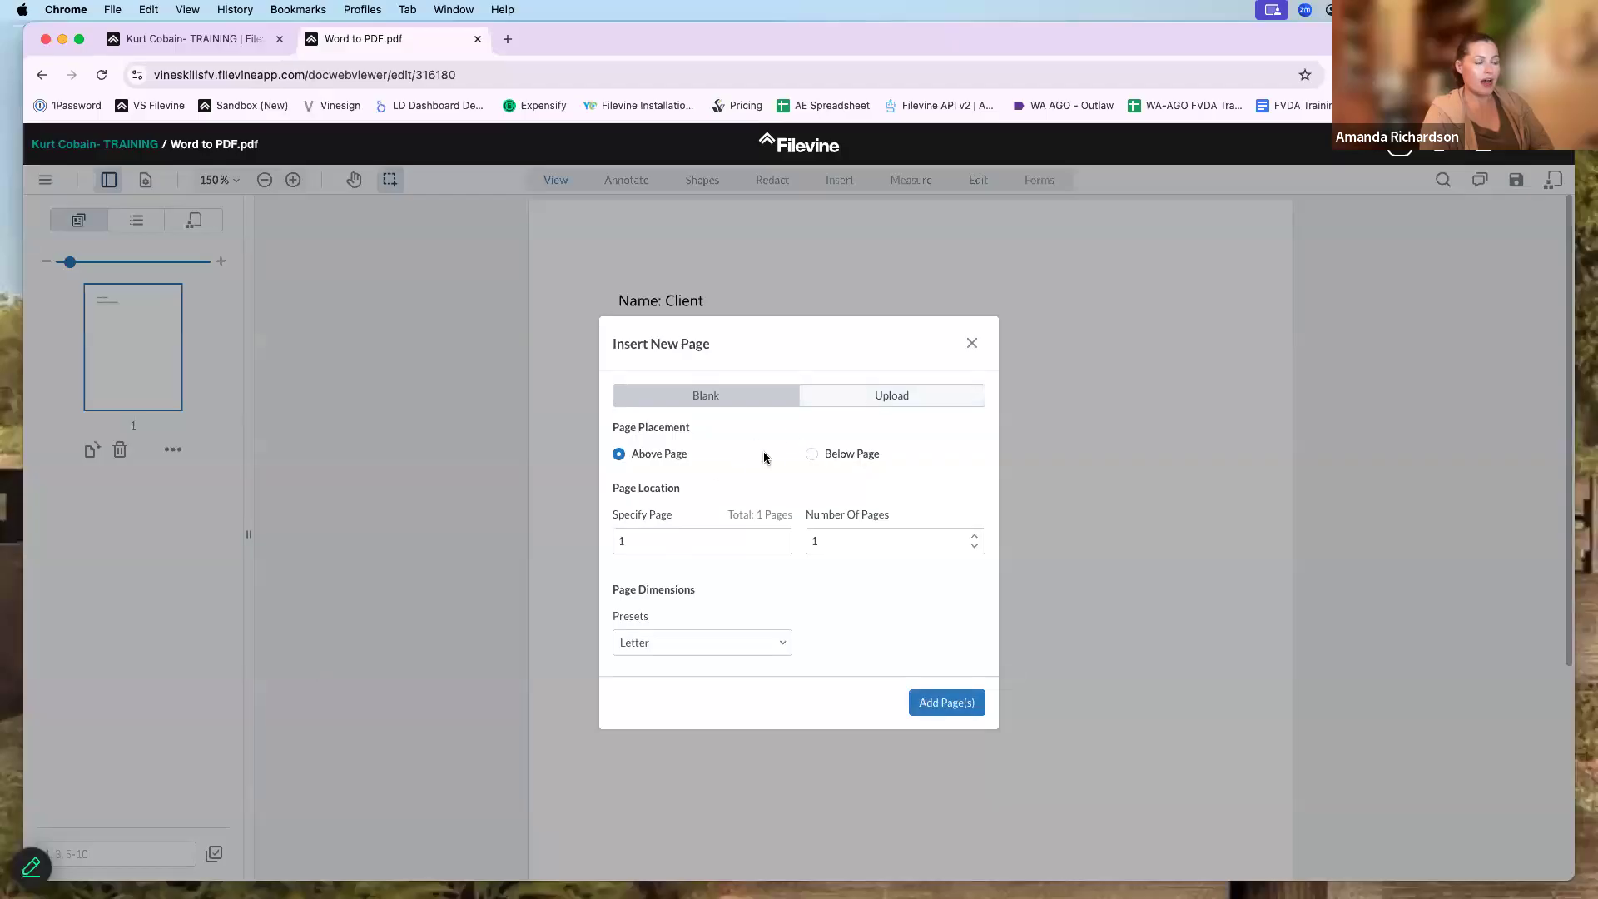
{"action": "left_click", "coordinate": [863, 397]}
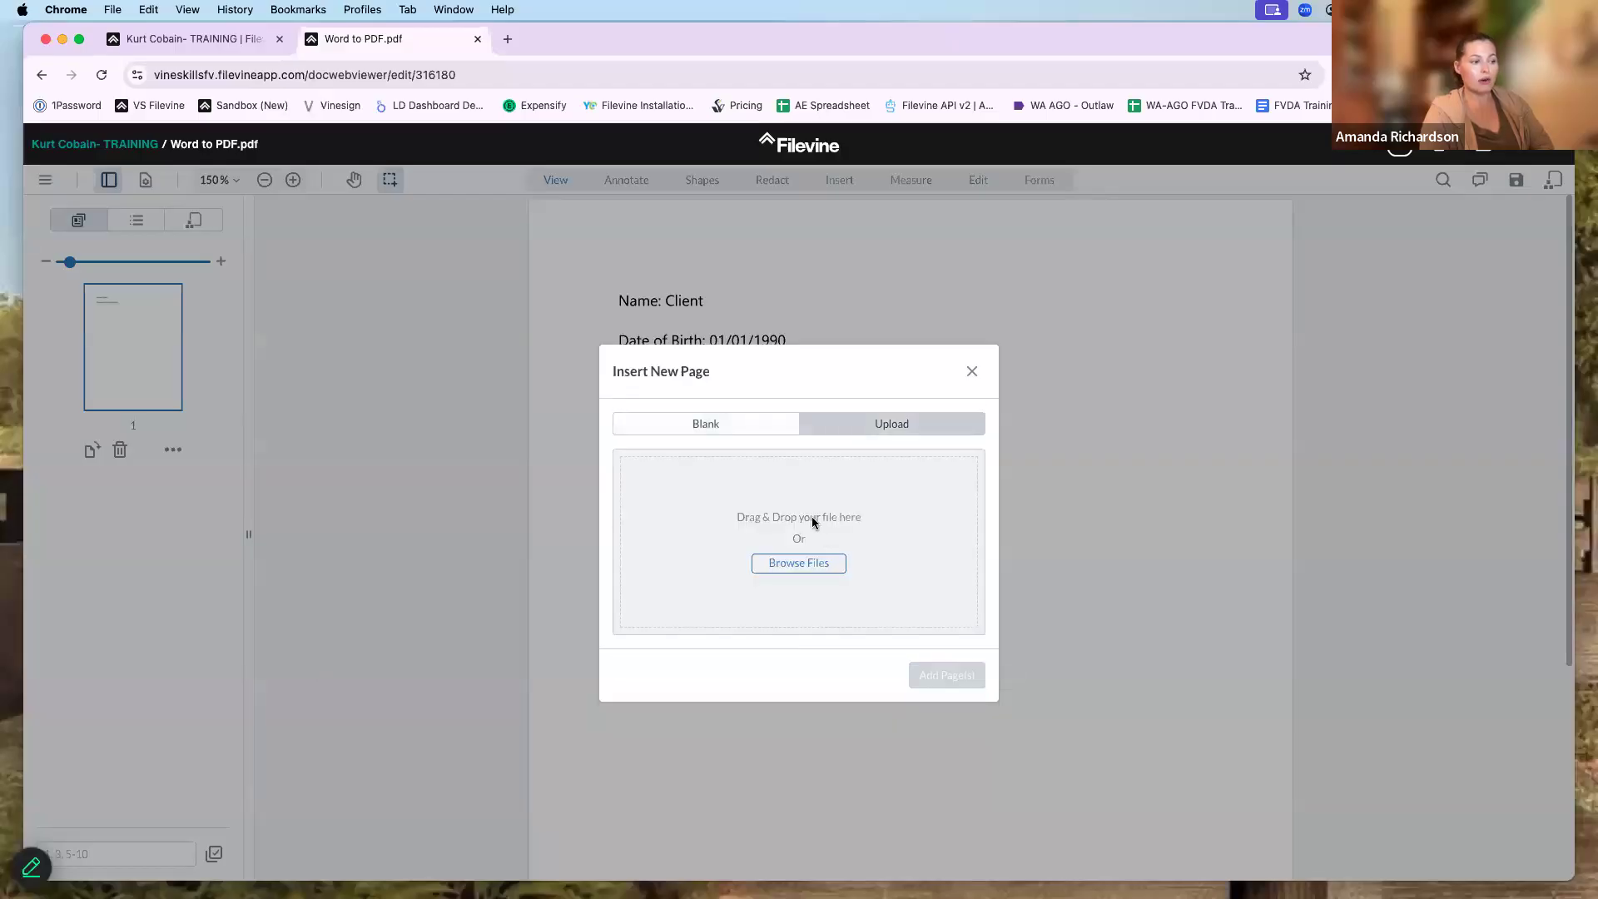
{"action": "left_click", "coordinate": [783, 571]}
{"action": "key", "text": "Escape"}
{"action": "left_click", "coordinate": [972, 372]}
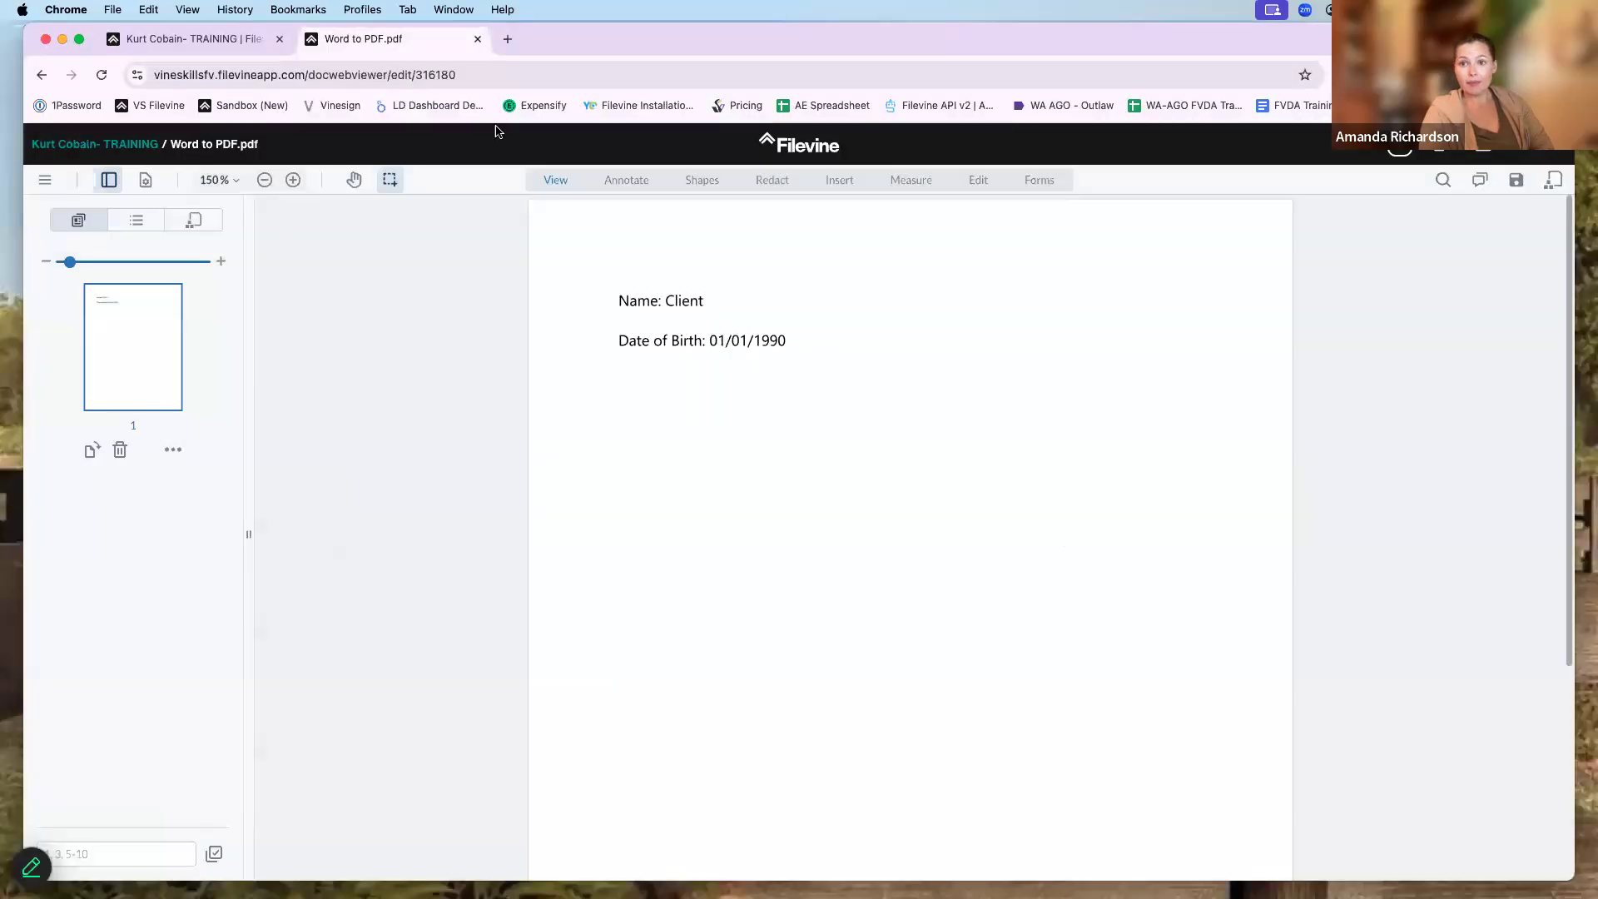
{"action": "left_click", "coordinate": [173, 449]}
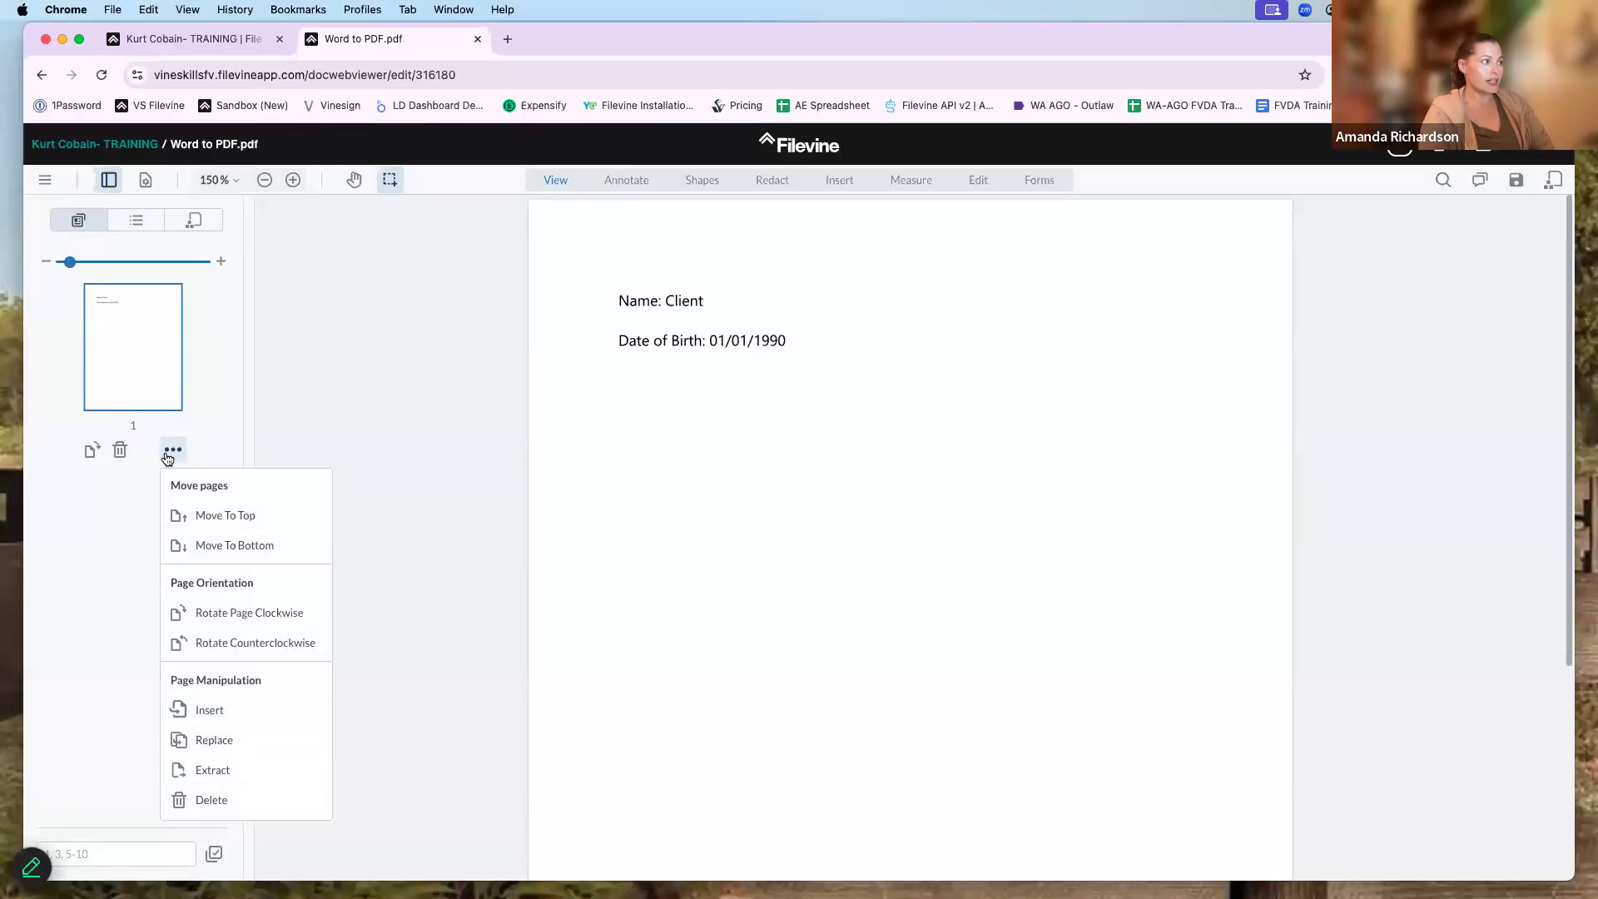
{"action": "left_click", "coordinate": [346, 346]}
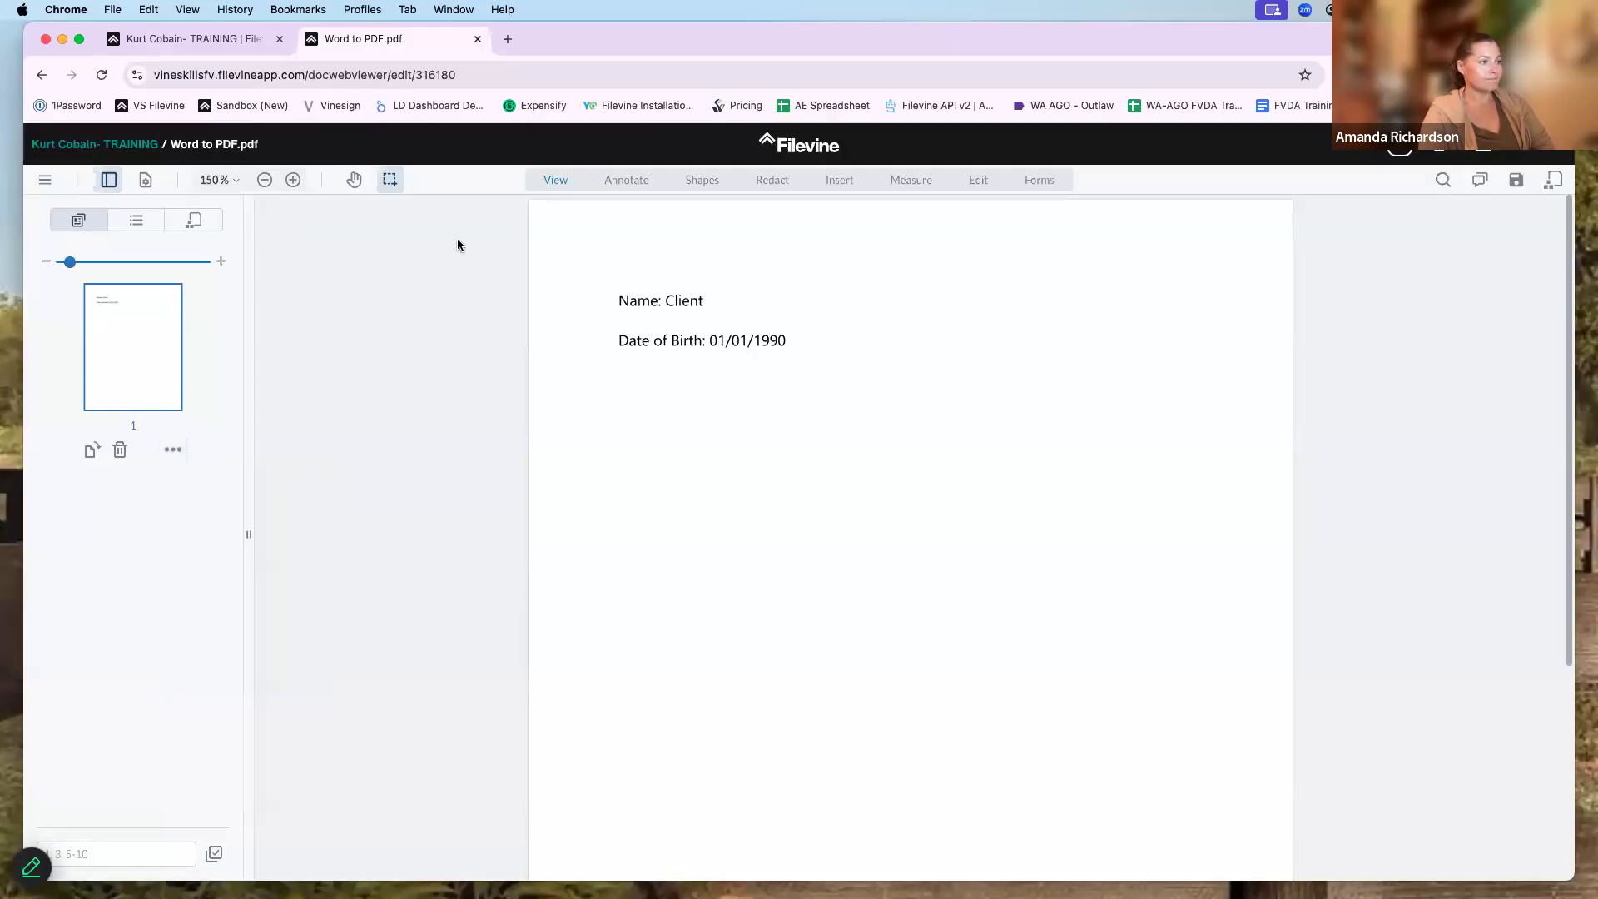
- Browse the annotation, shape and stamp options (APPROVED, DRAFT, etc.), then choose the signature tool
{"action": "left_click", "coordinate": [620, 182]}
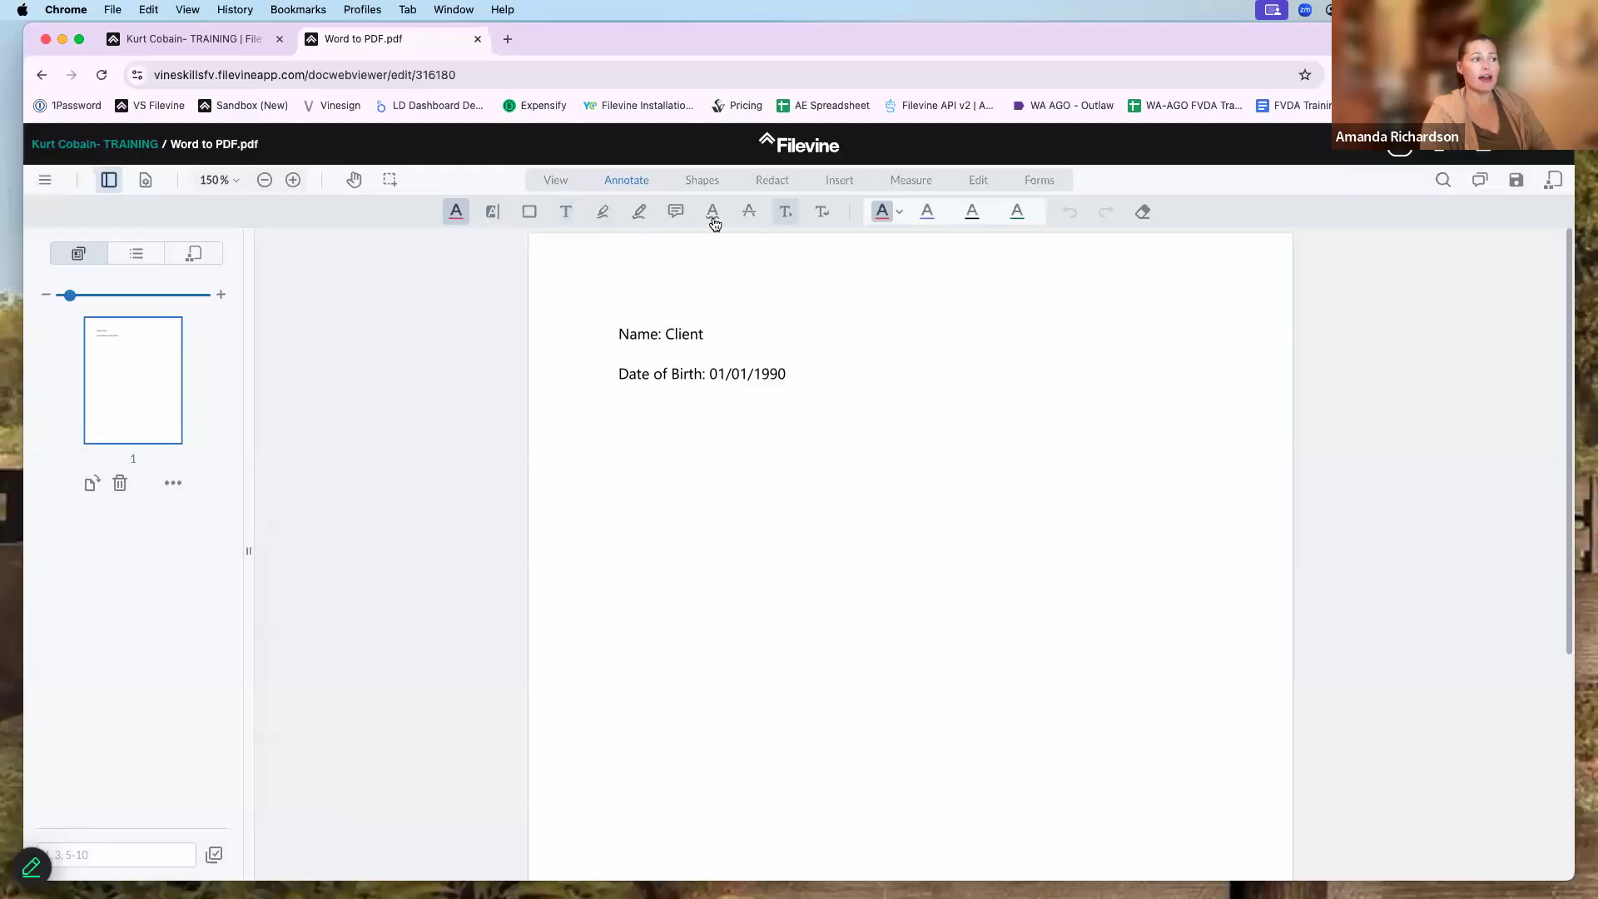
{"action": "left_click", "coordinate": [785, 211]}
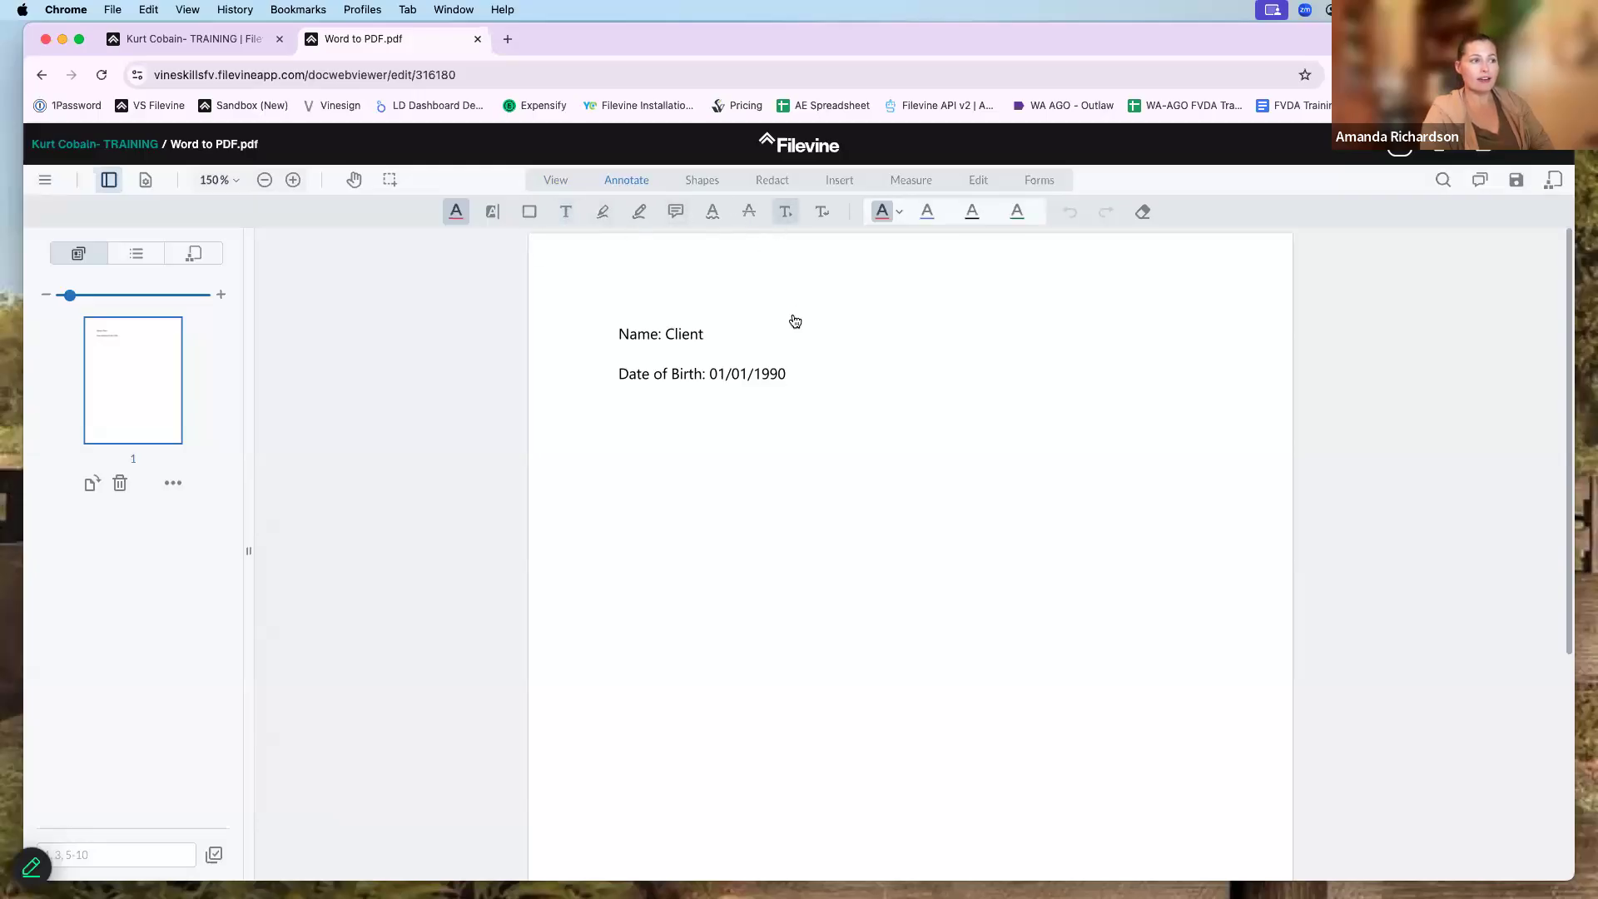
{"action": "left_click", "coordinate": [702, 180]}
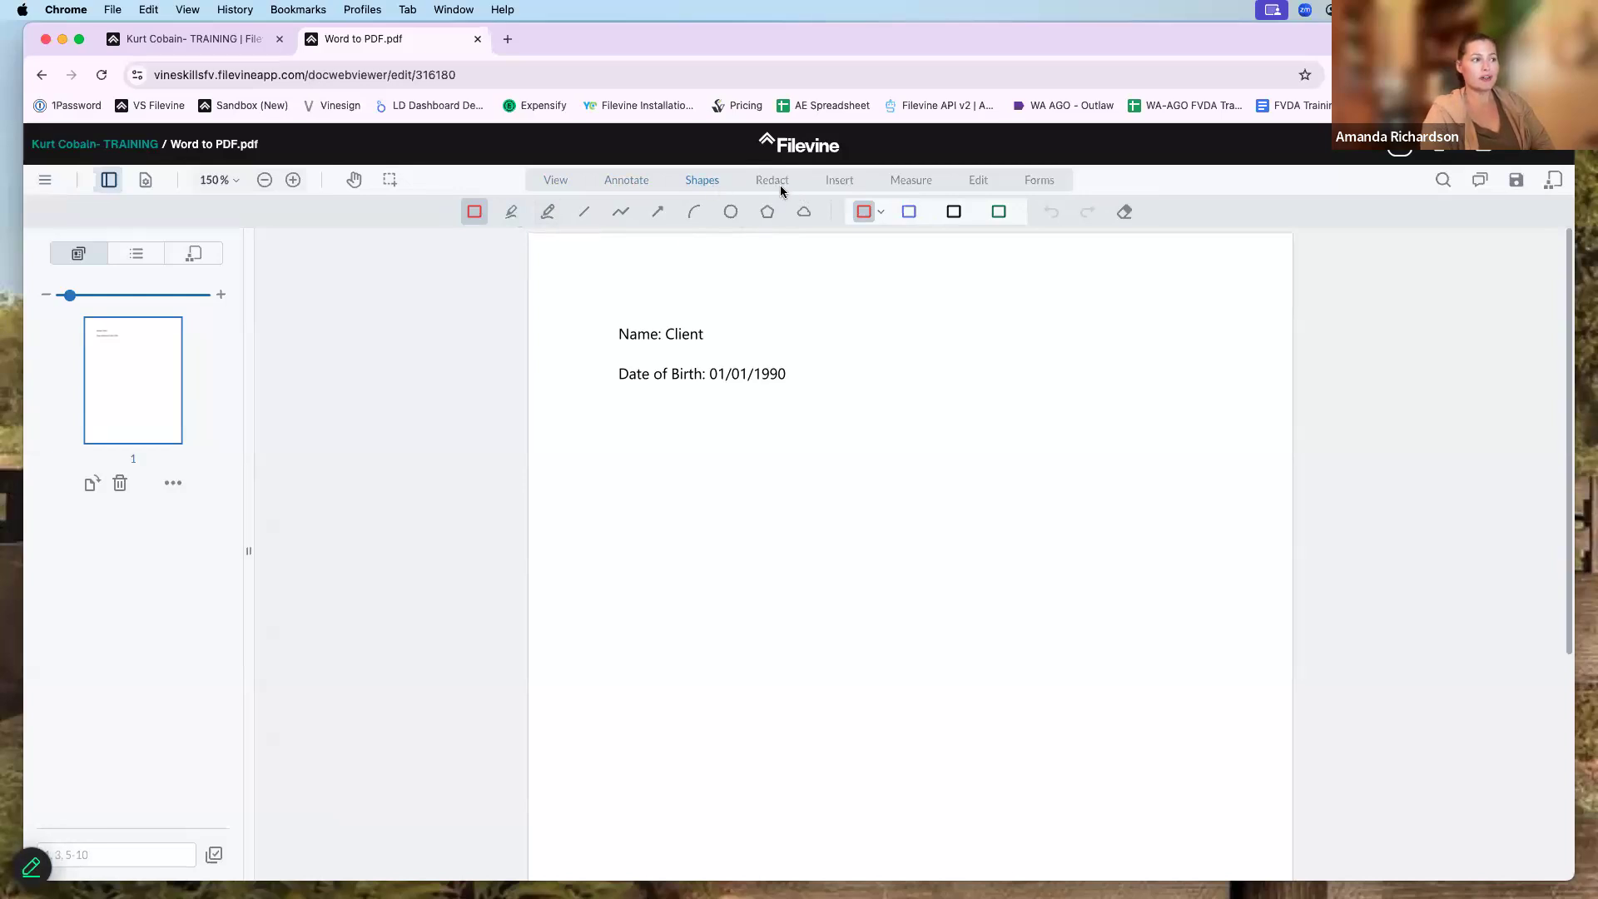
{"action": "left_click", "coordinate": [840, 182]}
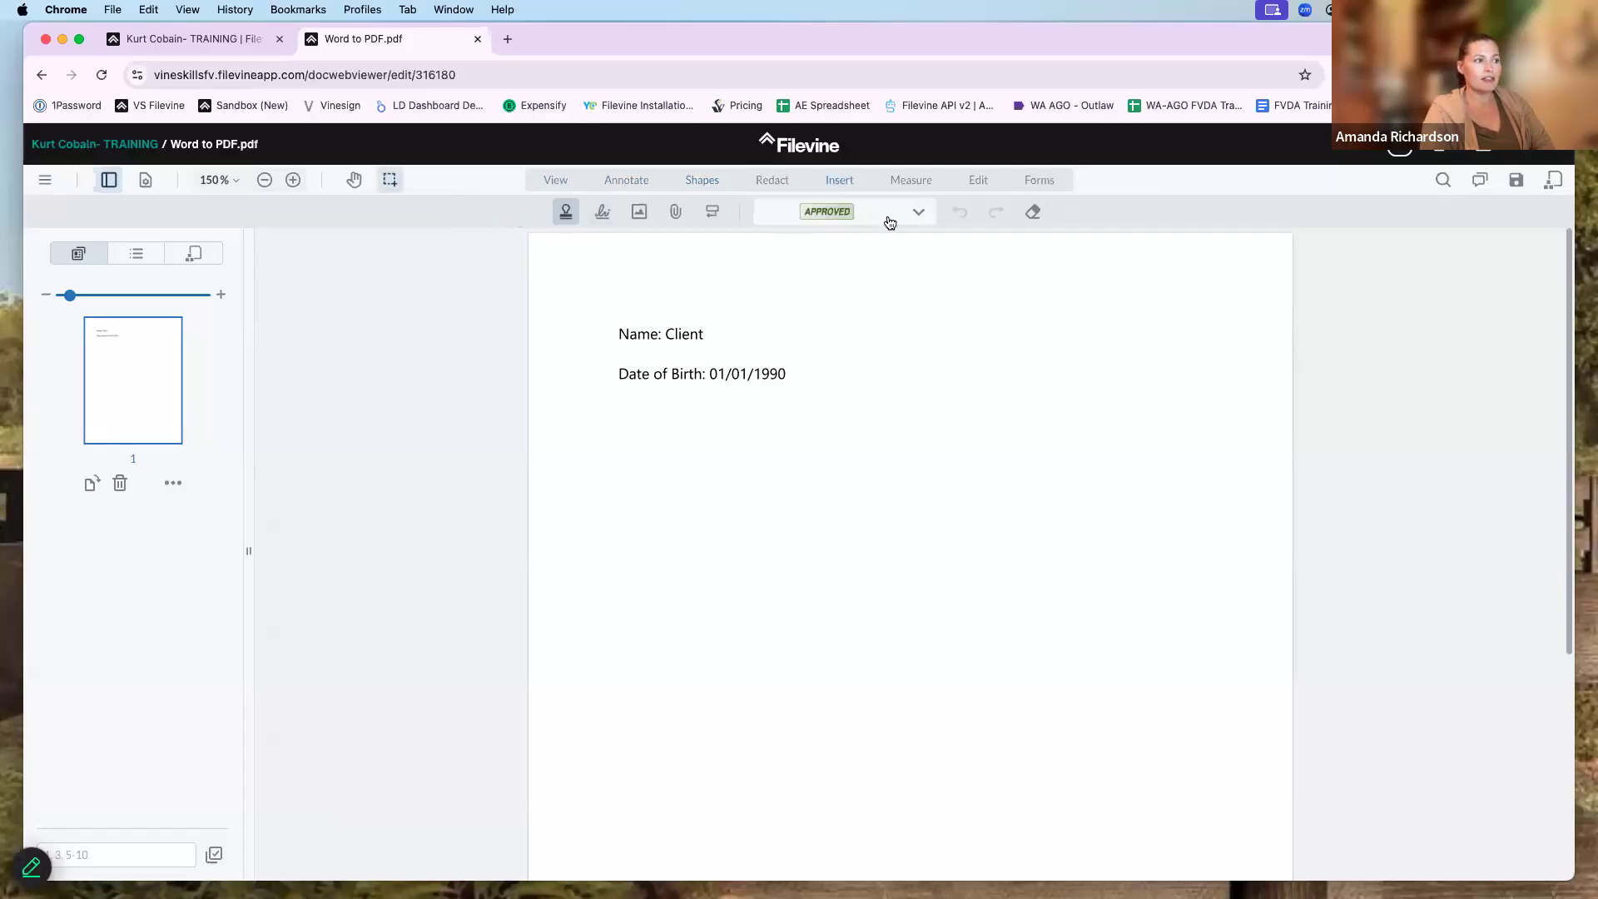
{"action": "left_click", "coordinate": [919, 214]}
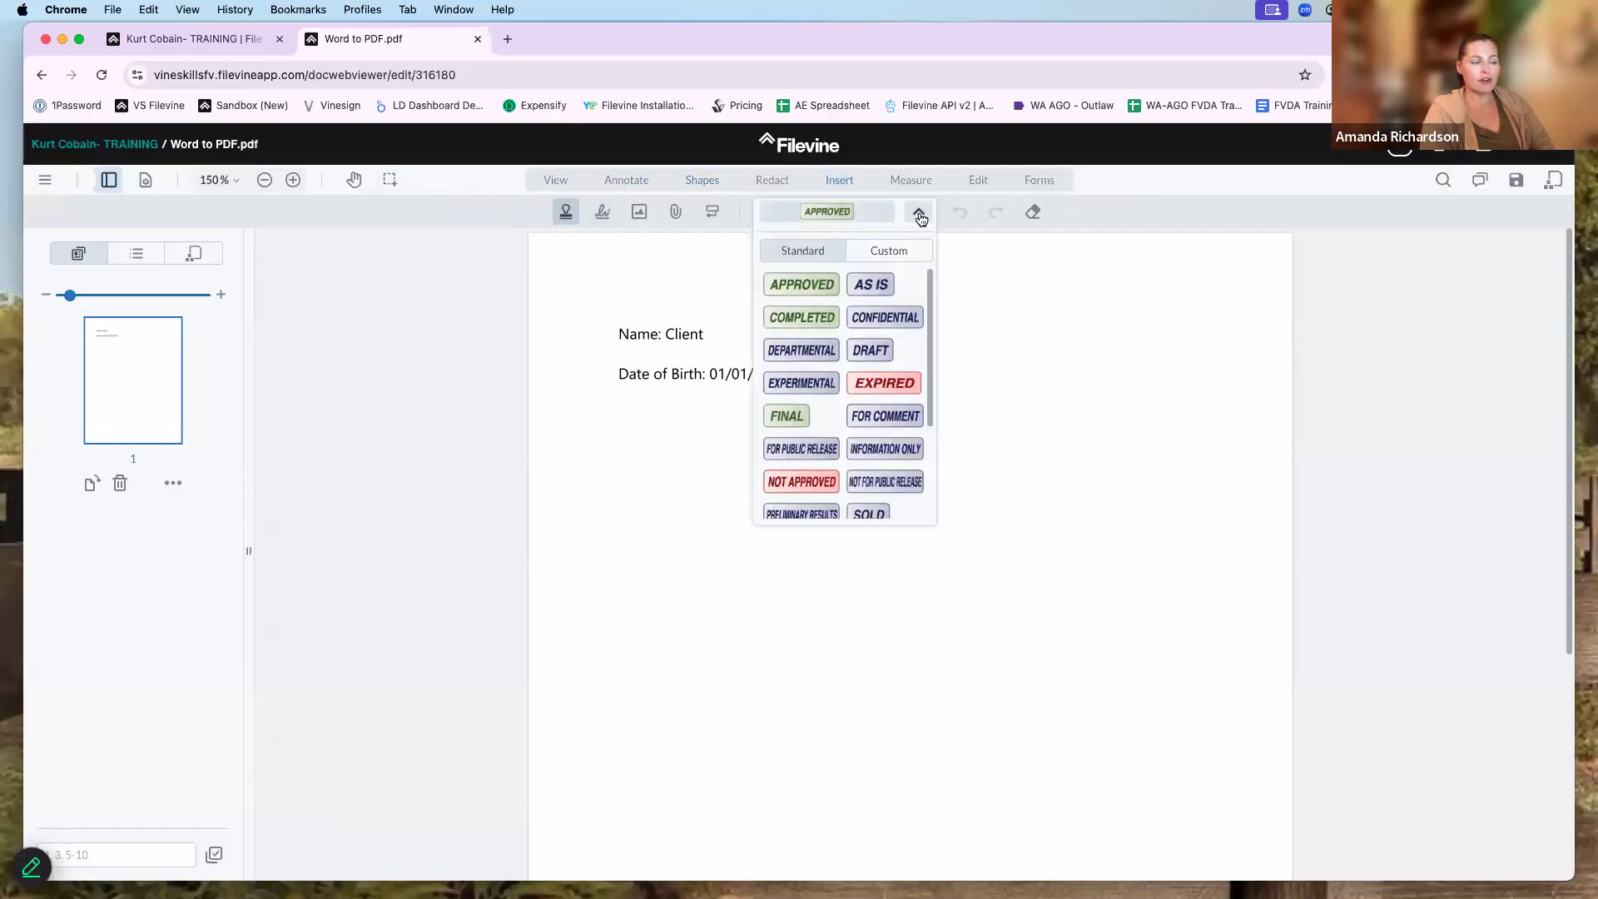
{"action": "scroll", "coordinate": [861, 443], "scroll_direction": "down", "scroll_amount": 3}
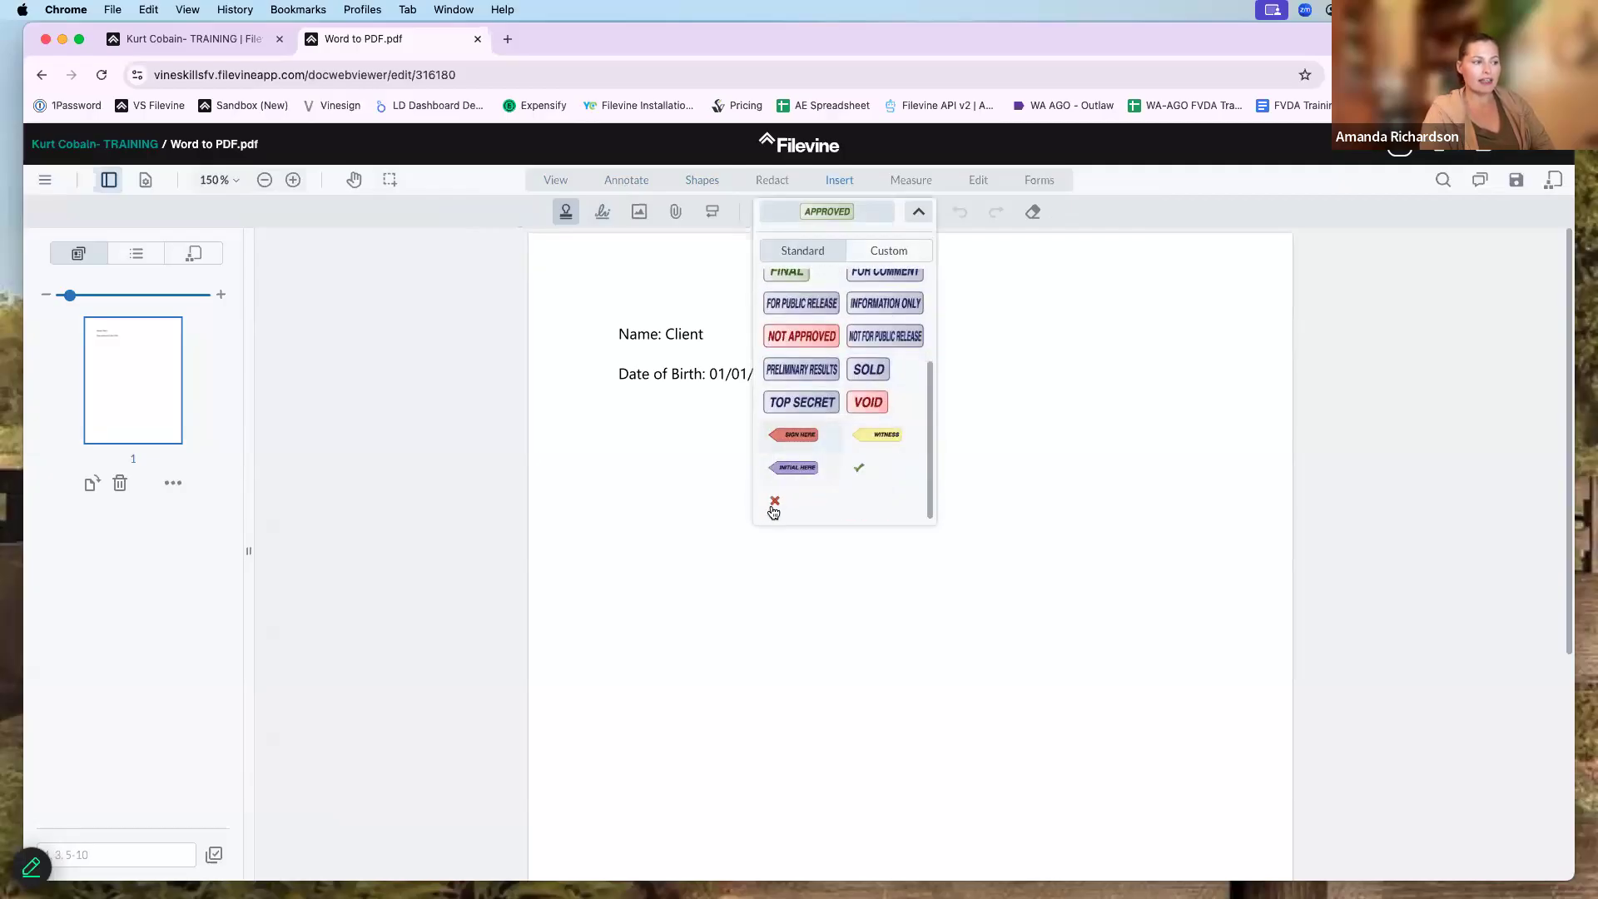
{"action": "scroll", "coordinate": [907, 401], "scroll_direction": "up", "scroll_amount": 5}
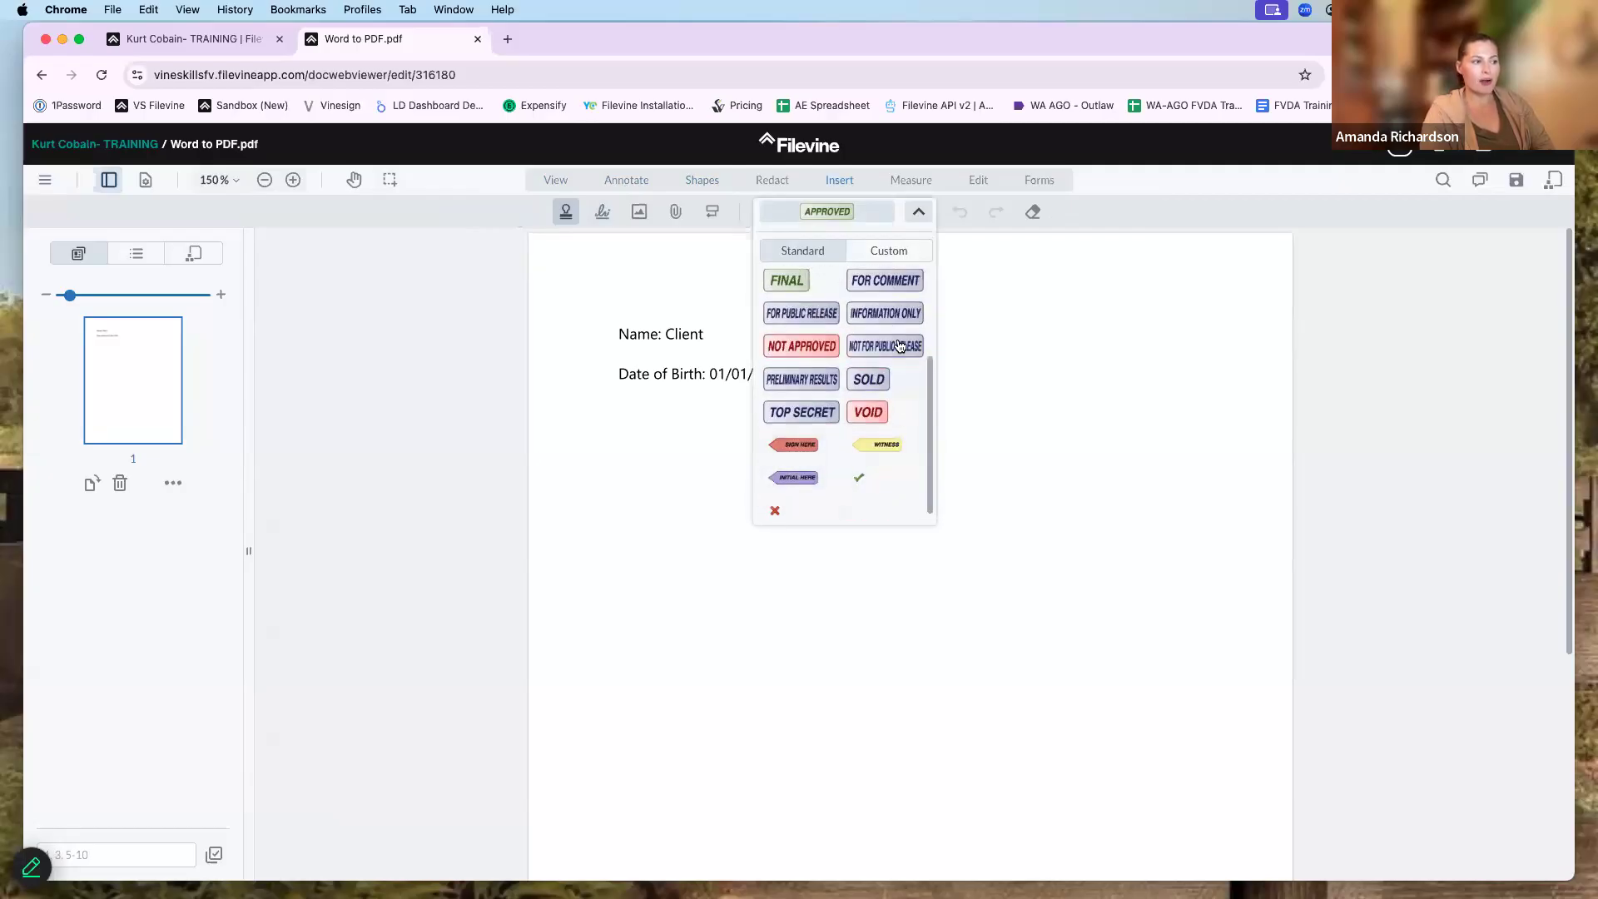
{"action": "left_click", "coordinate": [614, 220]}
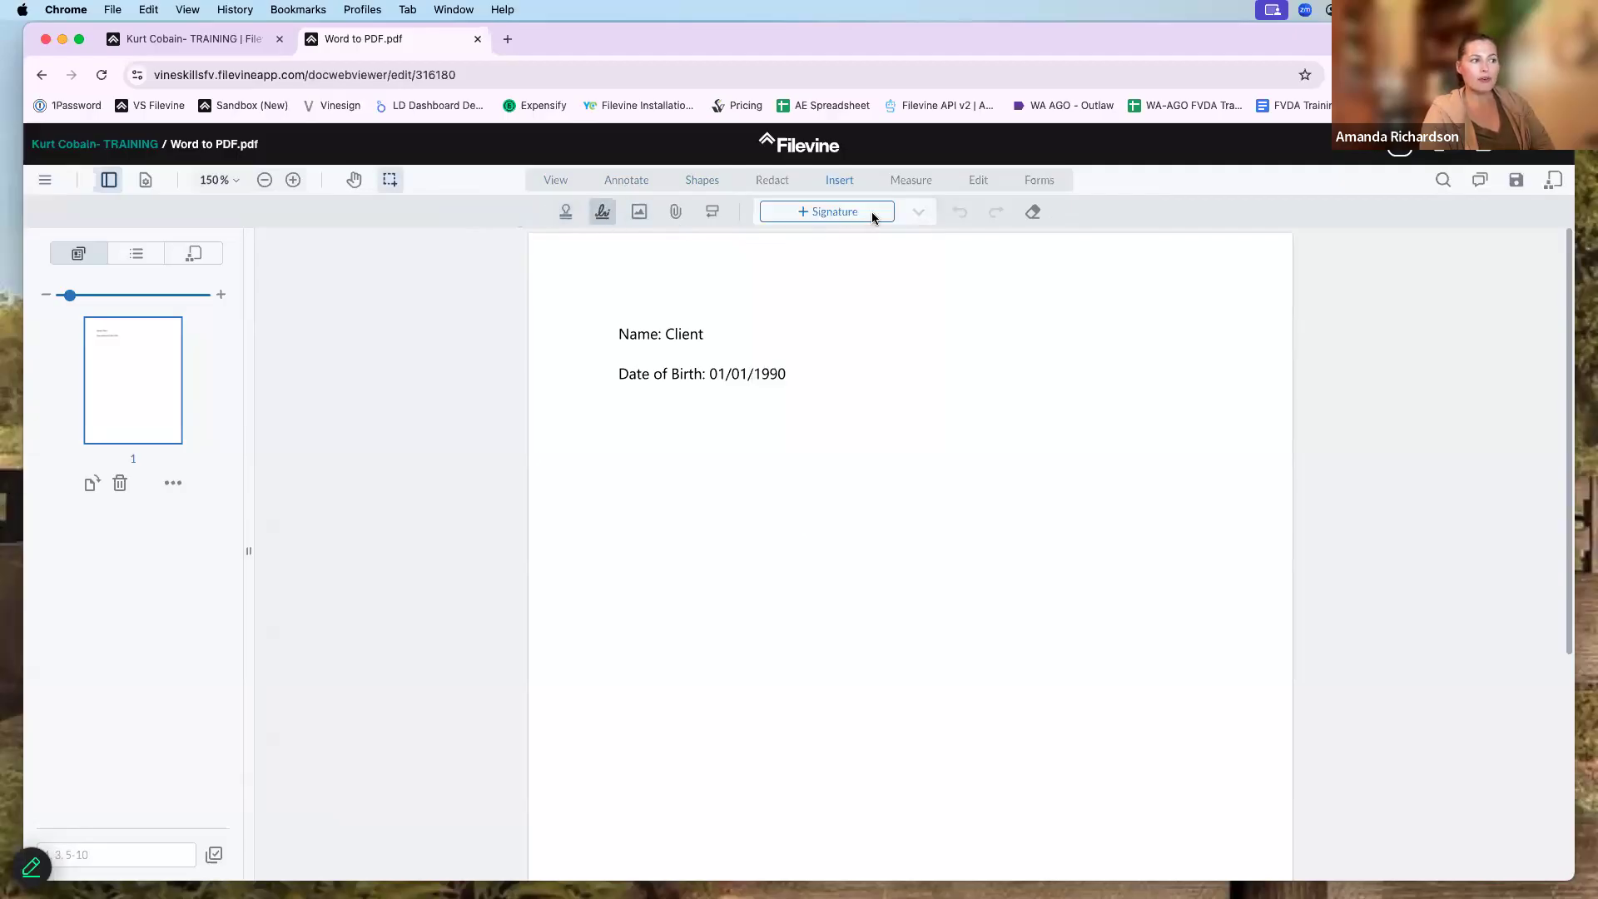
- Try the Type and Upload signature options, close the new-signature window unused, and show Edit tools
{"action": "left_click", "coordinate": [862, 214]}
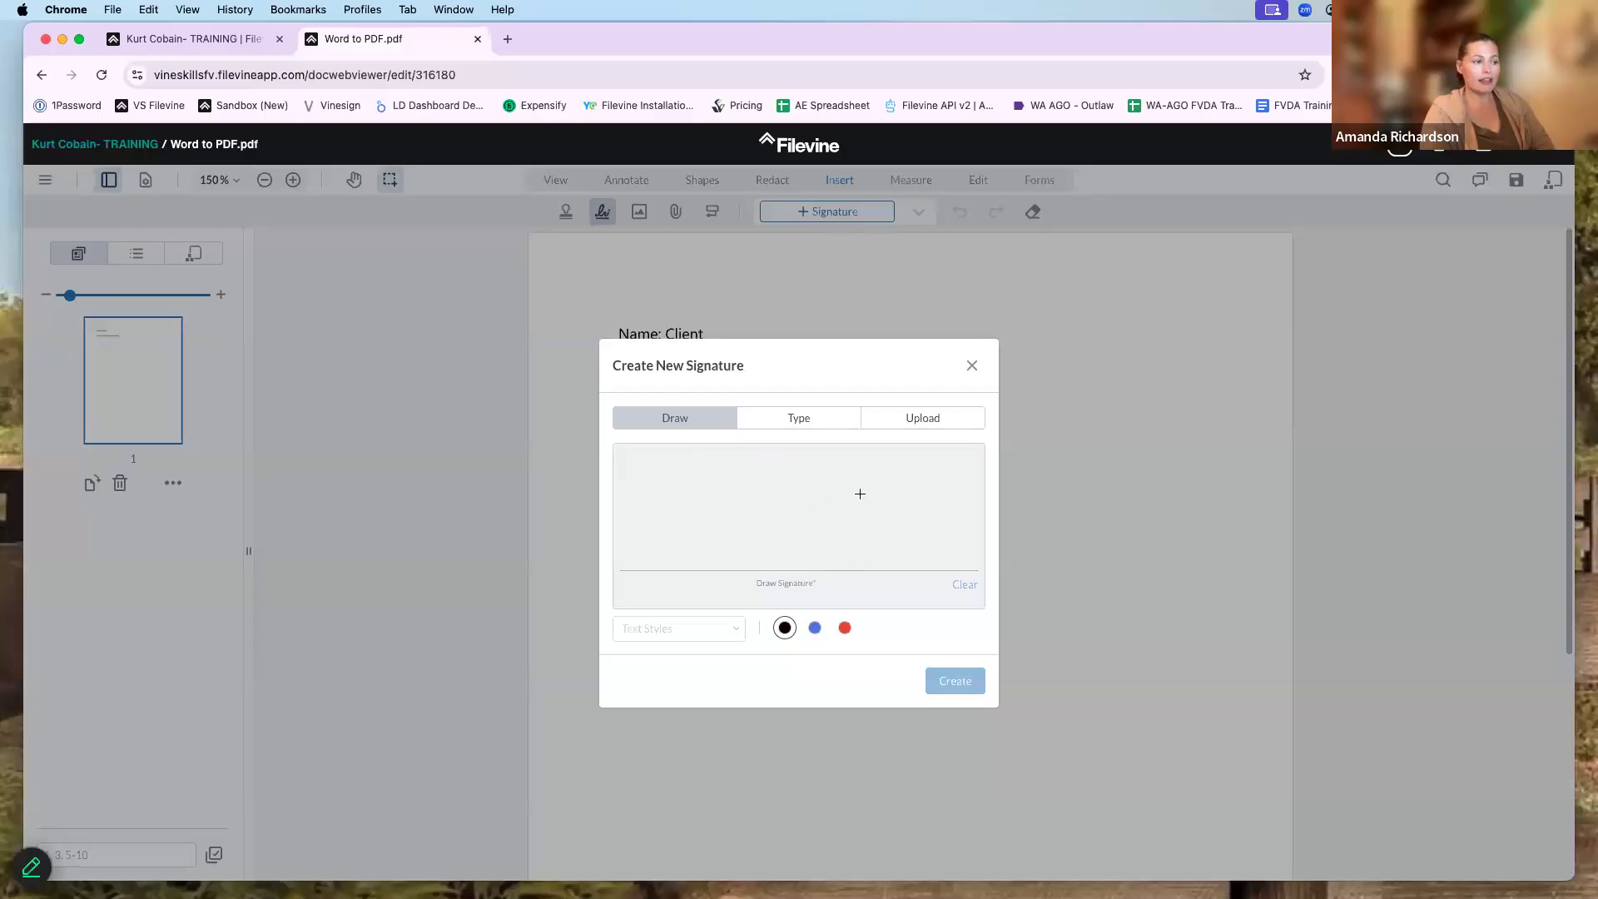
{"action": "left_click", "coordinate": [814, 423]}
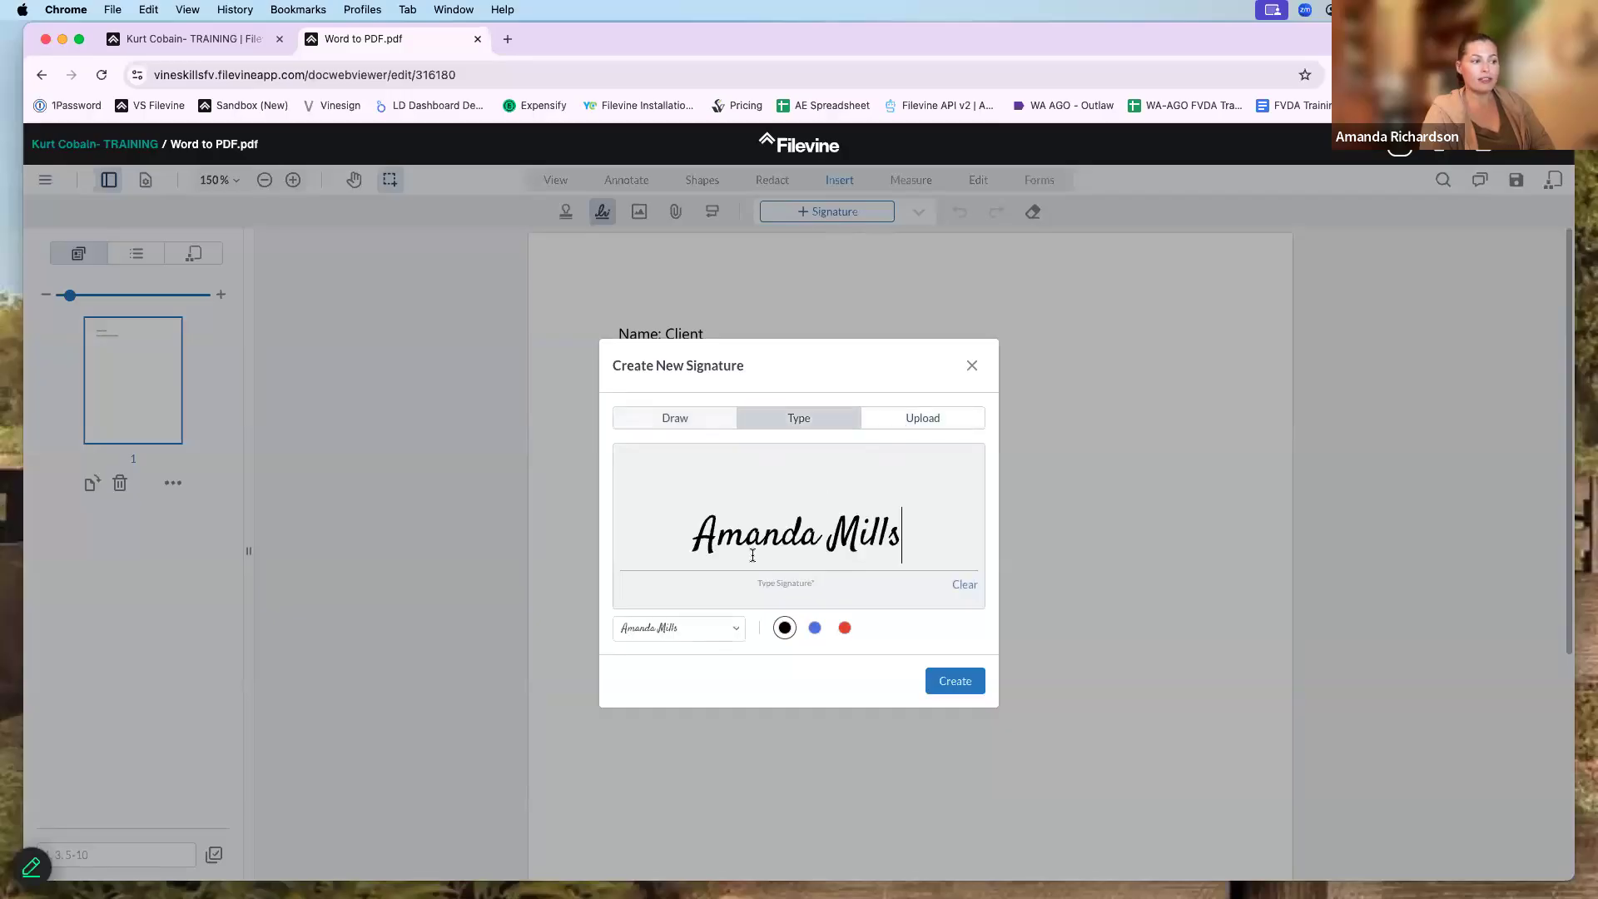
{"action": "left_click", "coordinate": [934, 420]}
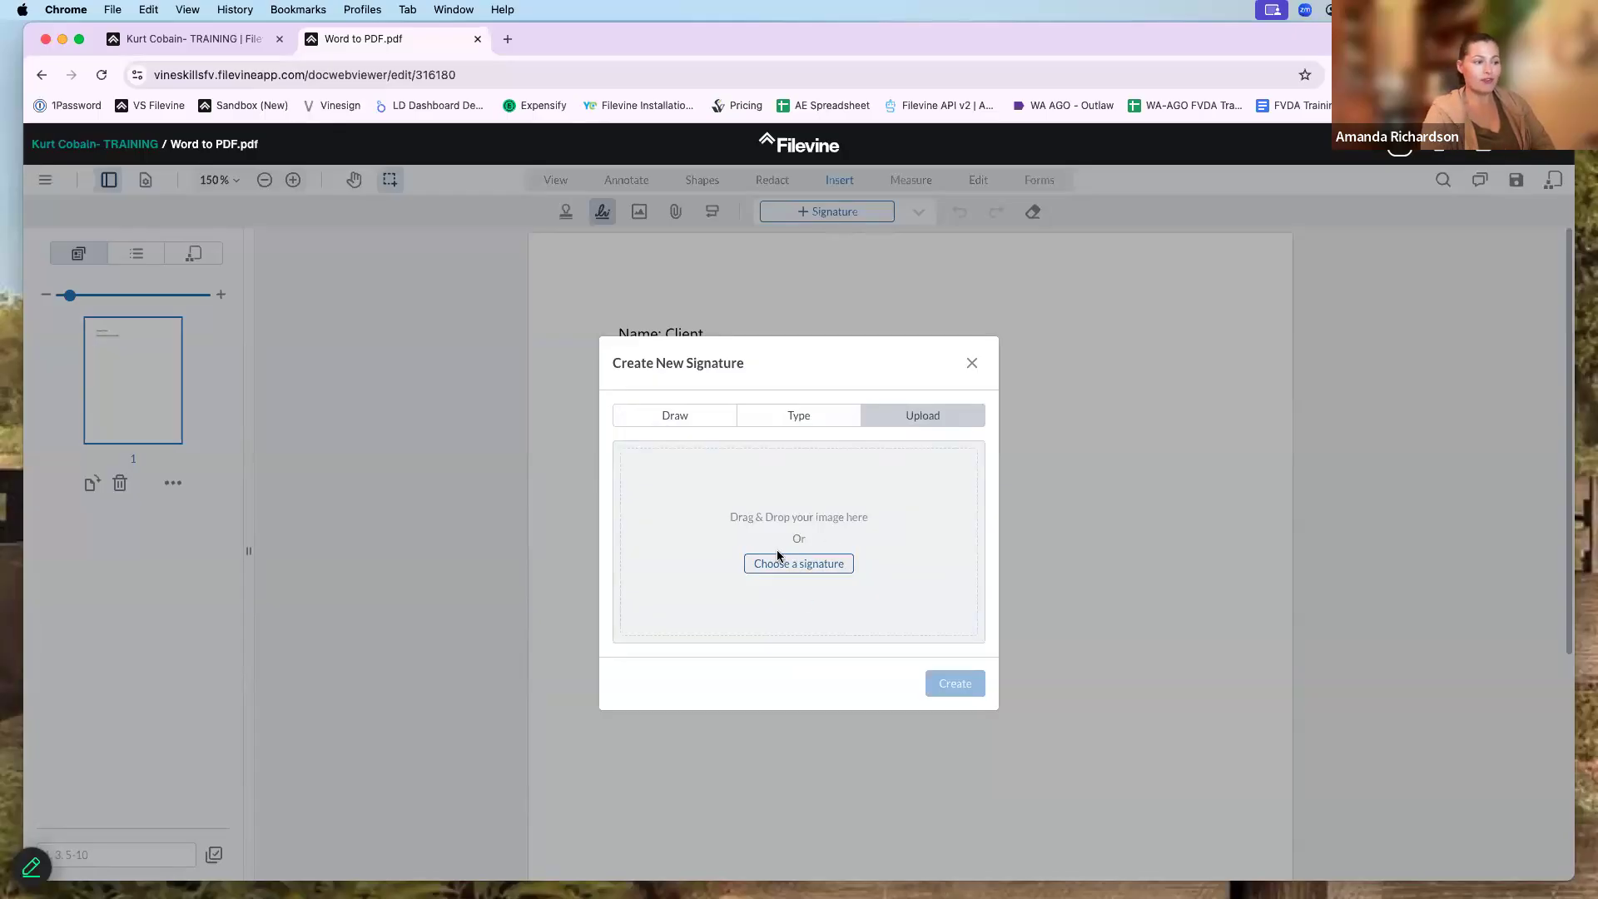
{"action": "left_click", "coordinate": [972, 363]}
{"action": "left_click", "coordinate": [979, 180]}
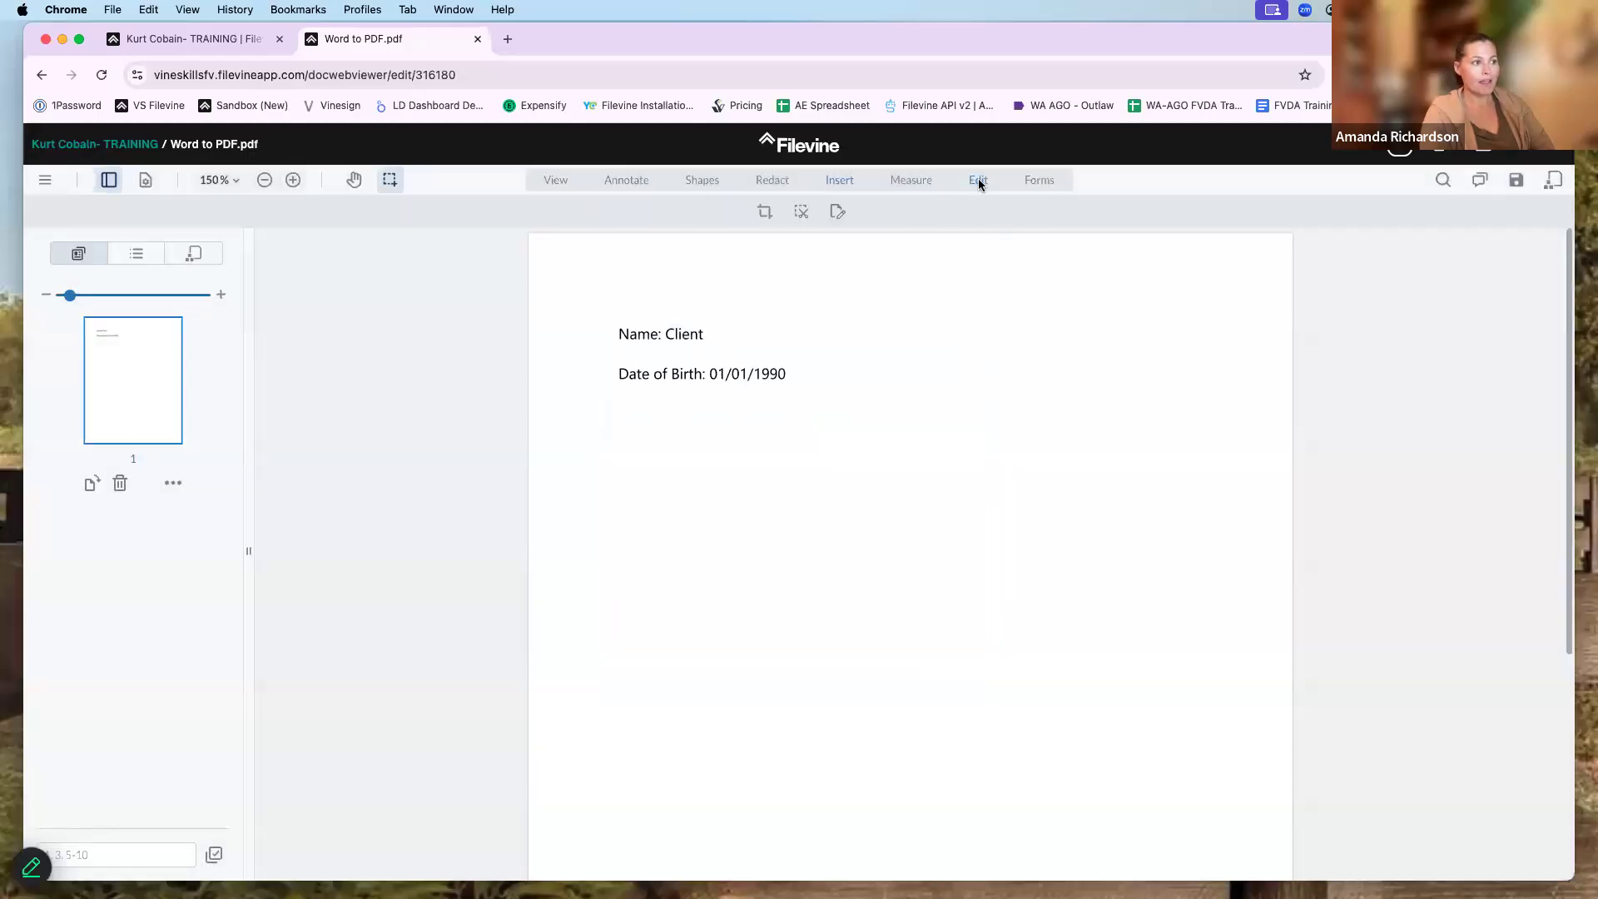
- Append the word 'Name' after 'Client' in the PDF's Name and Date of Birth text block
{"action": "left_click", "coordinate": [839, 213]}
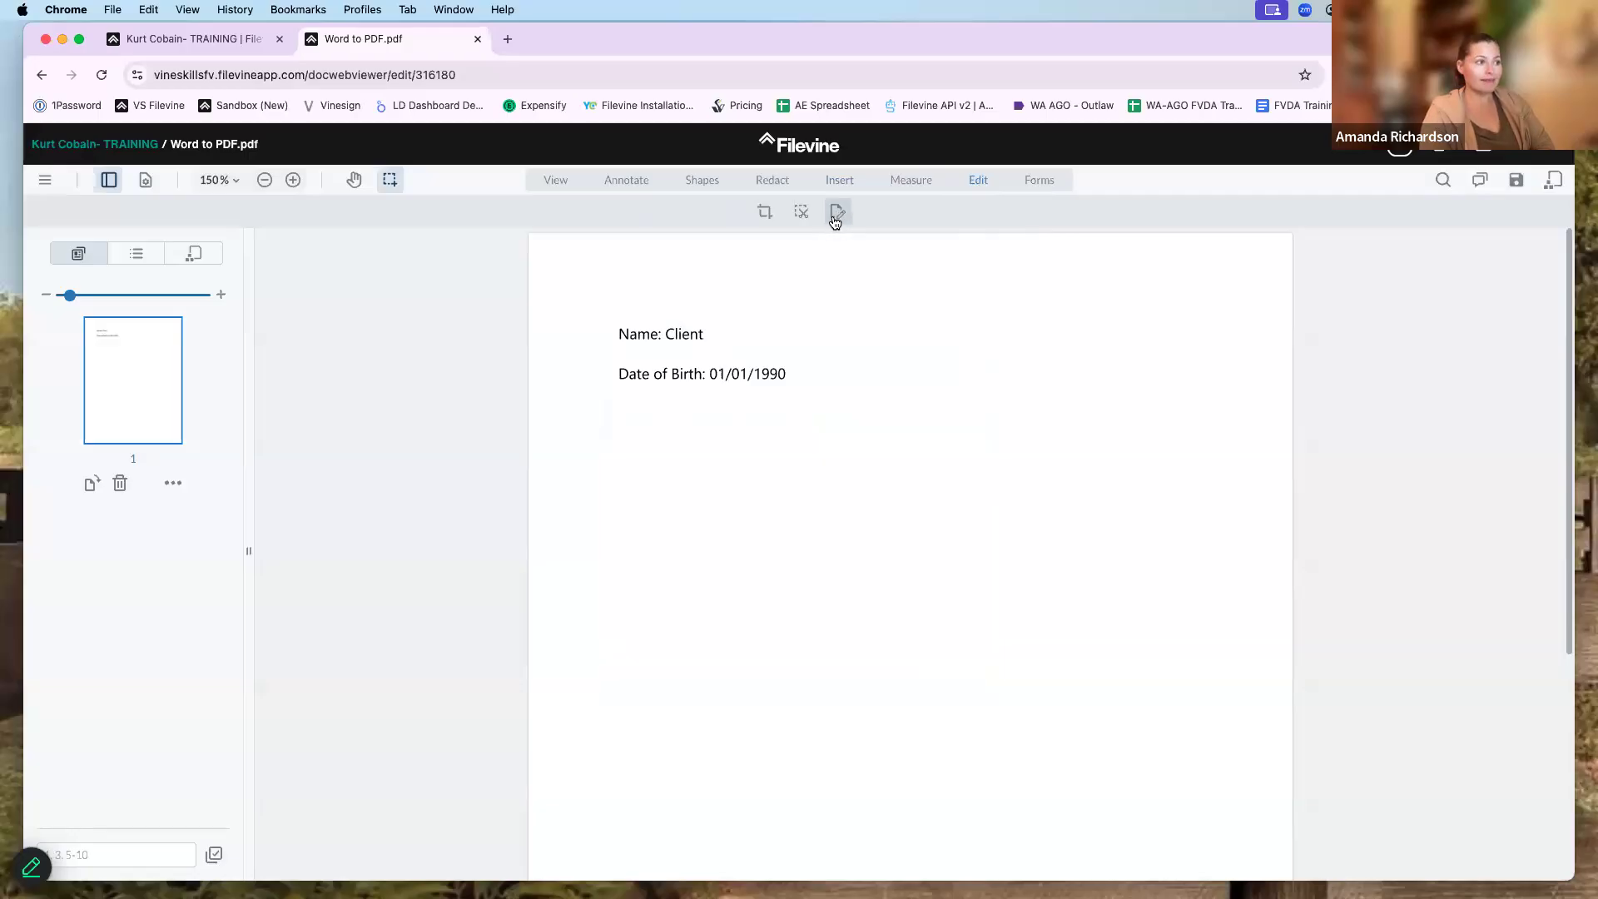
{"action": "left_click", "coordinate": [556, 344]}
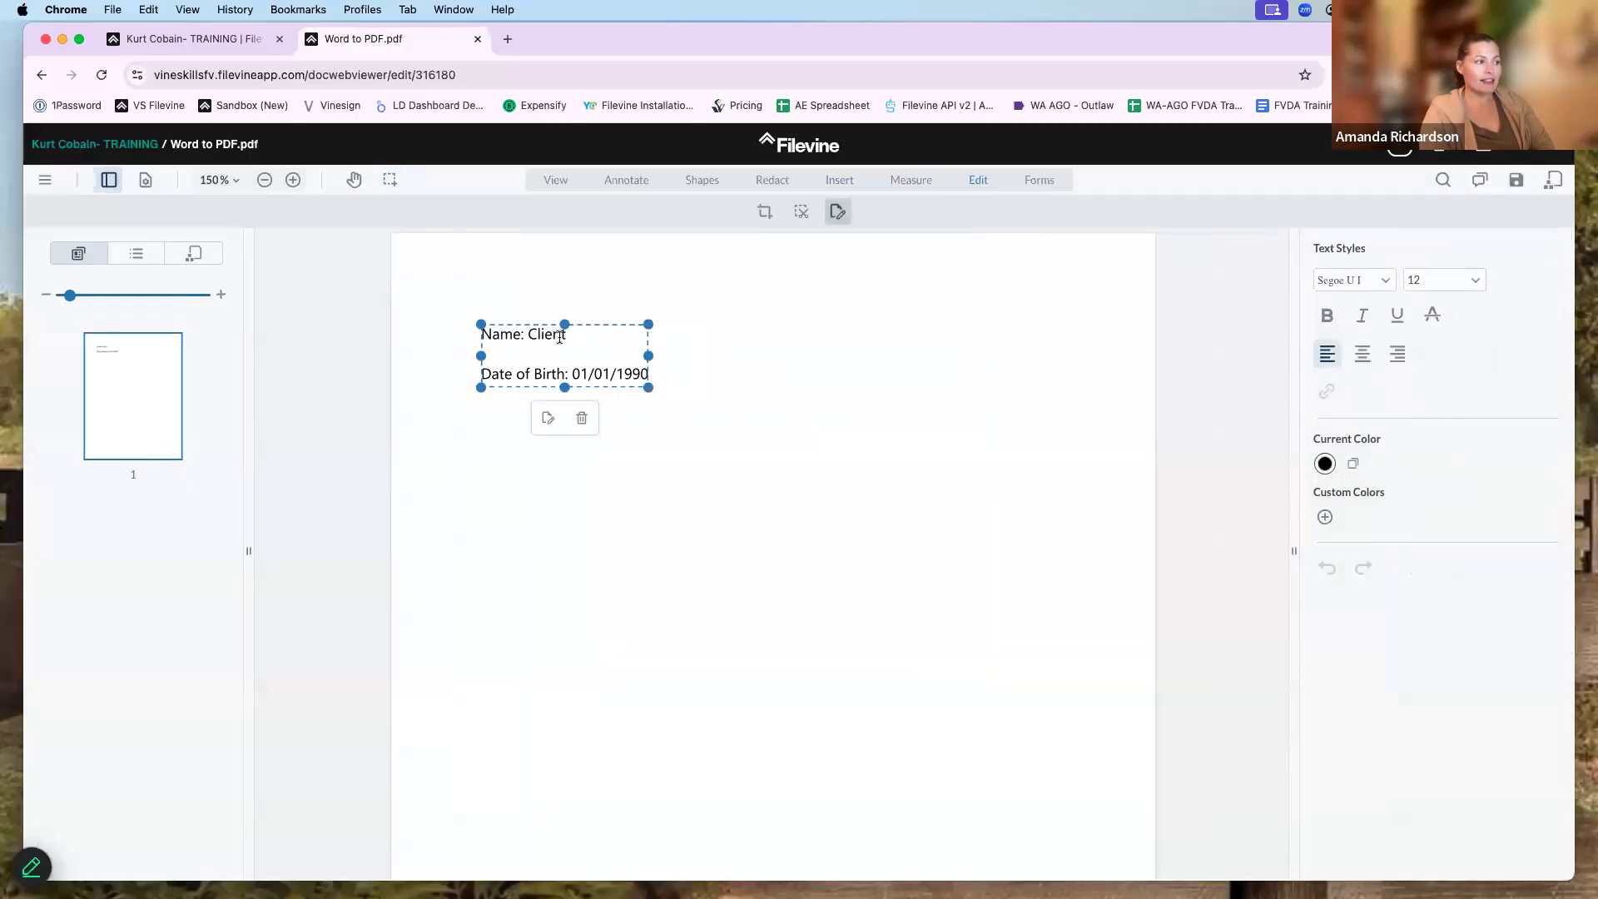
{"action": "left_click", "coordinate": [560, 337]}
{"action": "type", "text": "Name"}
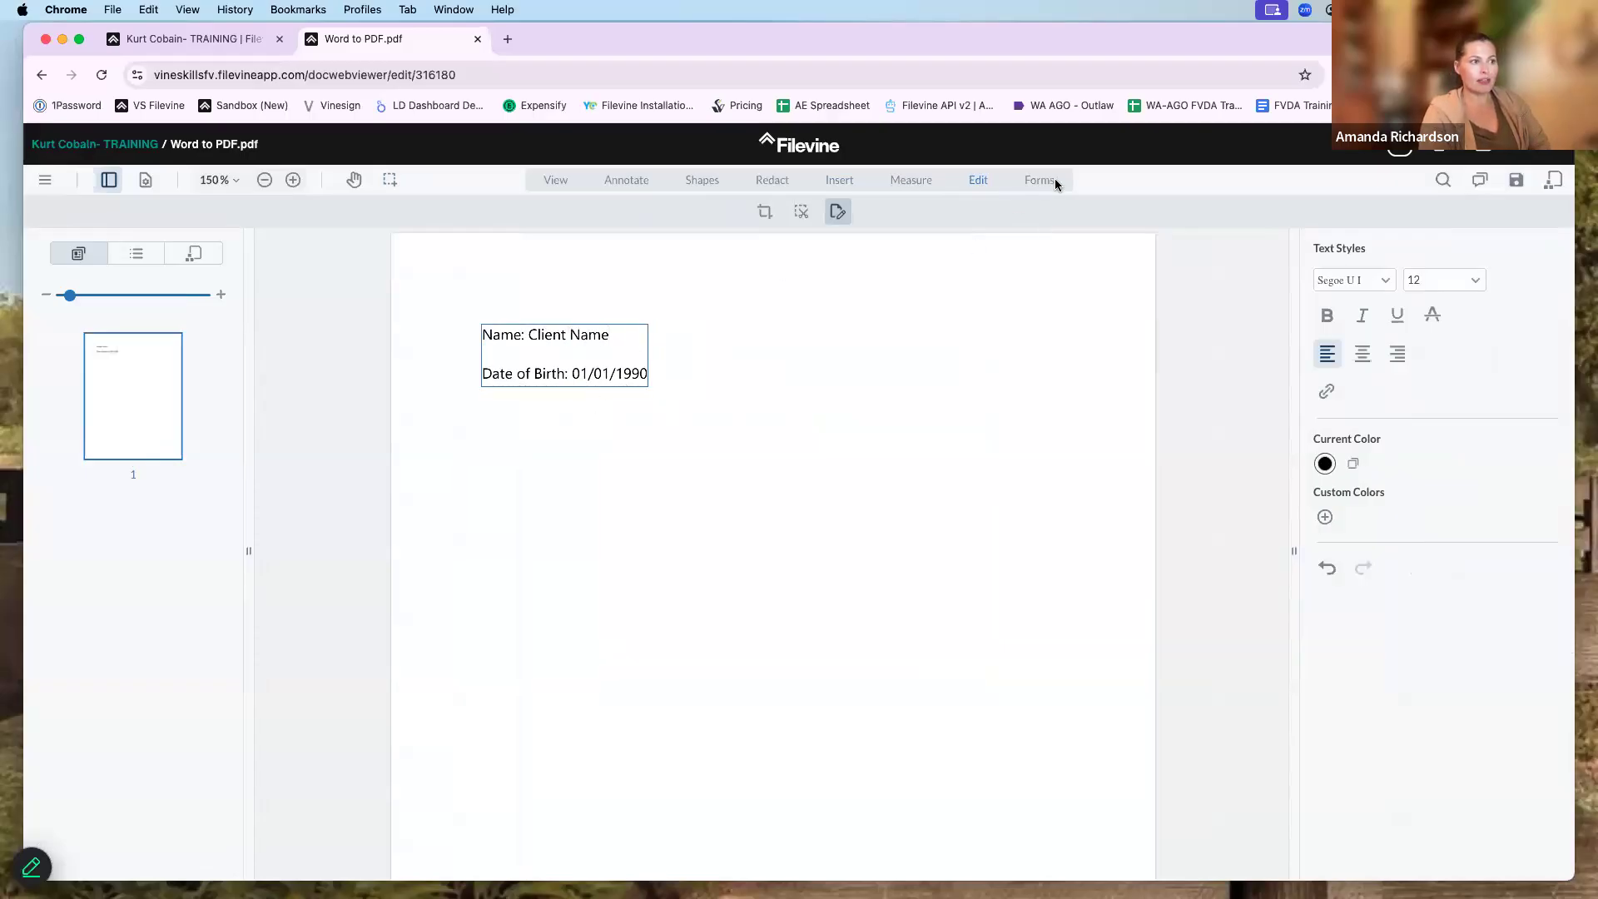
{"action": "left_click", "coordinate": [1040, 180]}
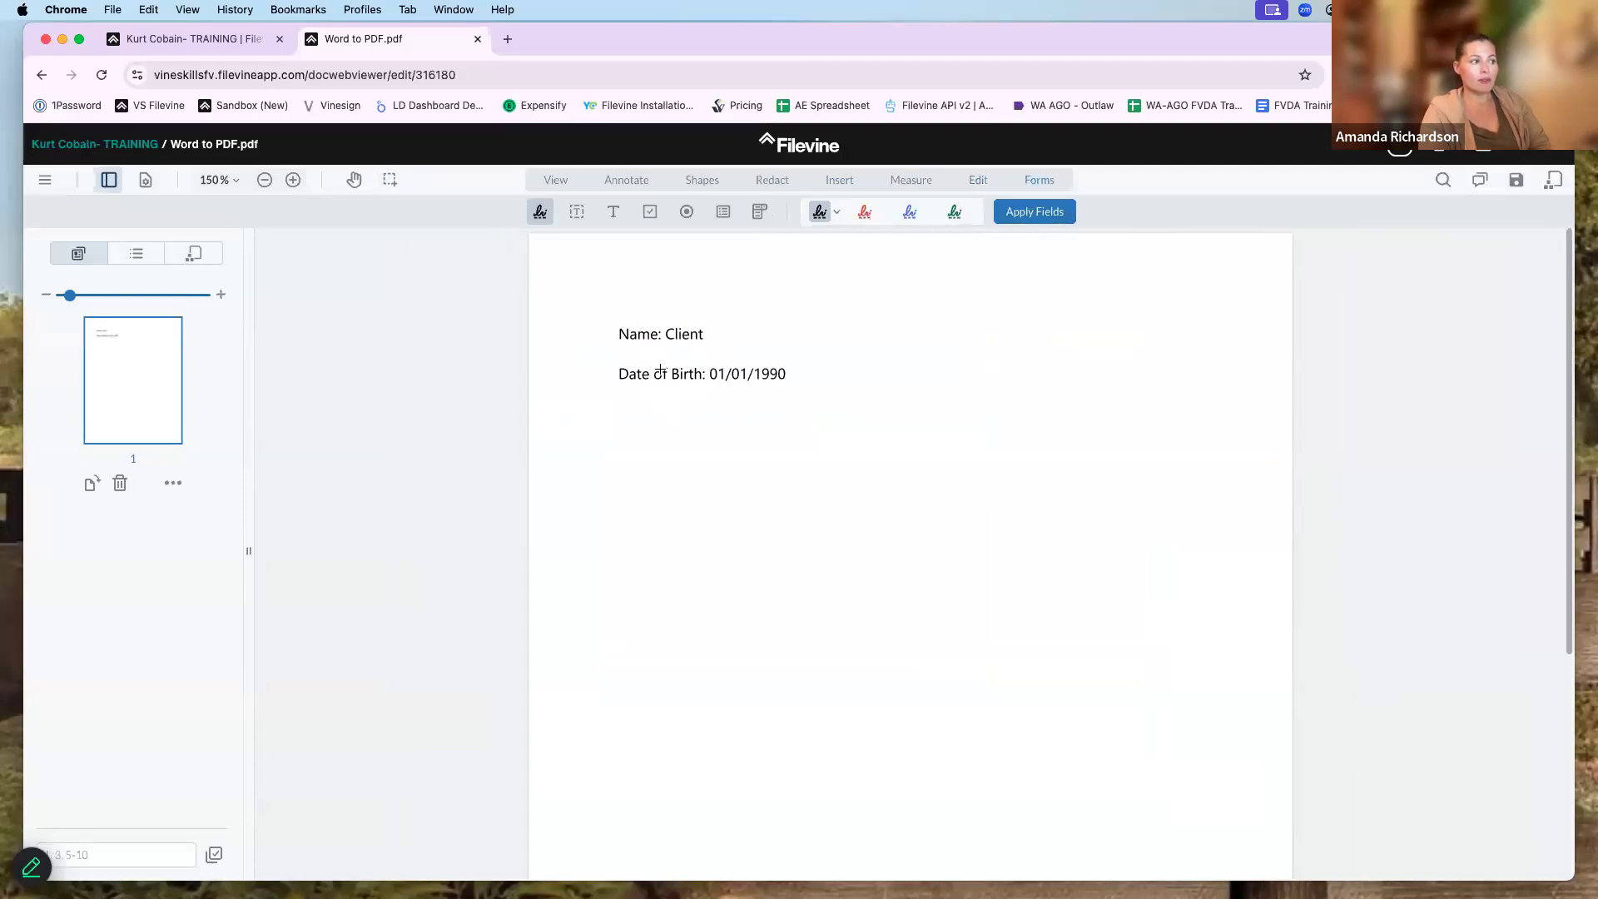
- Place a Sign here signature field to the right of the Name line
{"action": "left_click", "coordinate": [745, 496]}
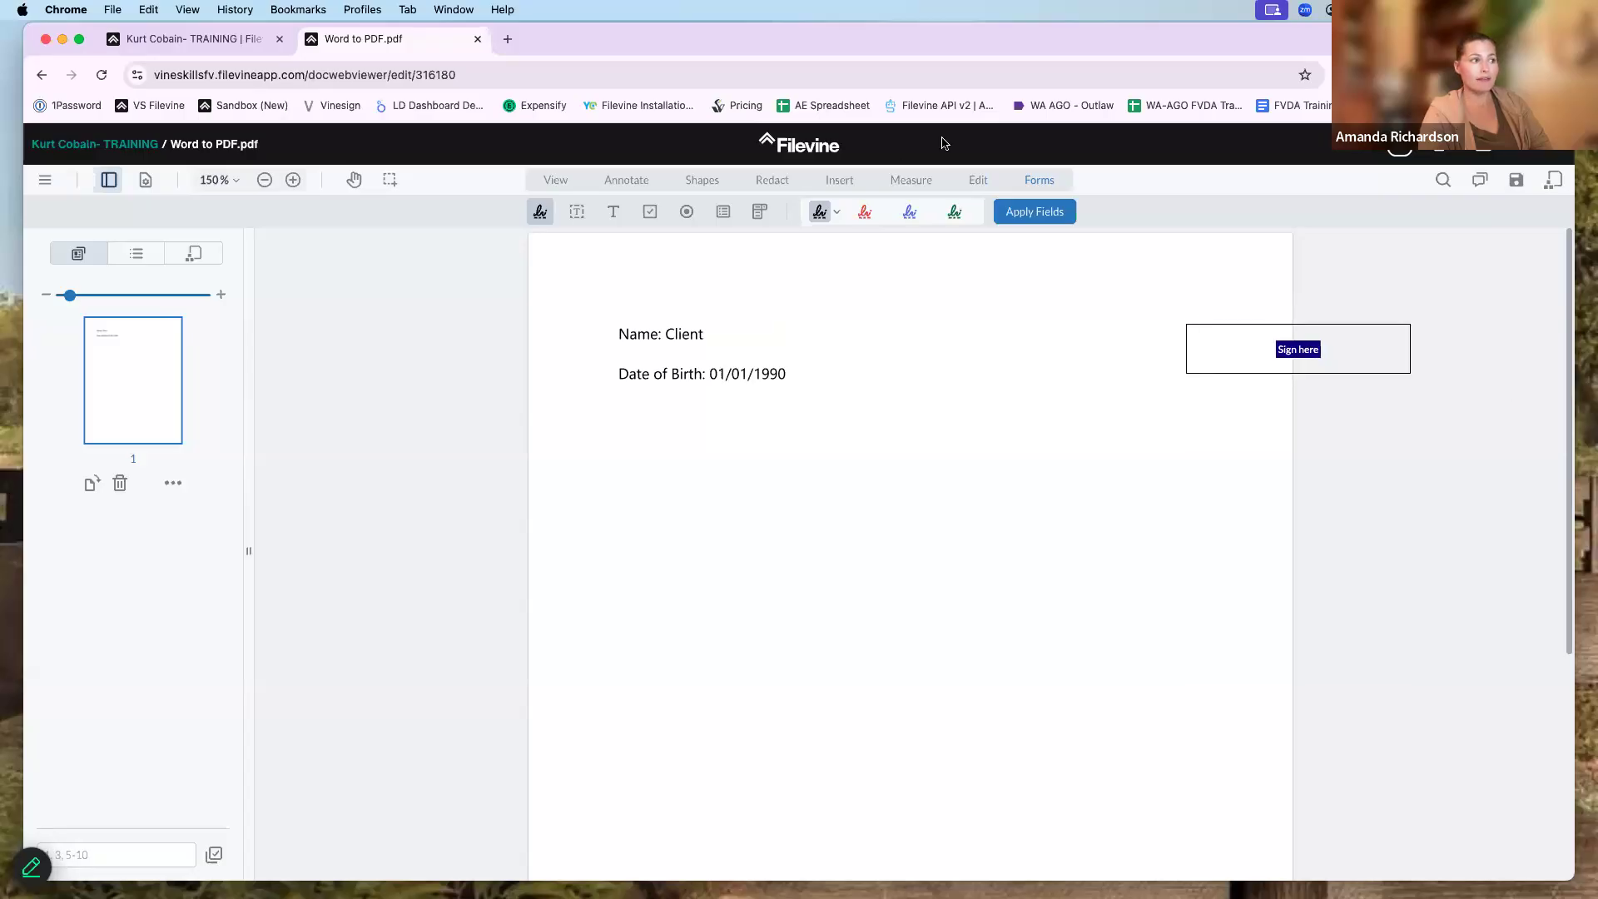
{"action": "left_click", "coordinate": [770, 182]}
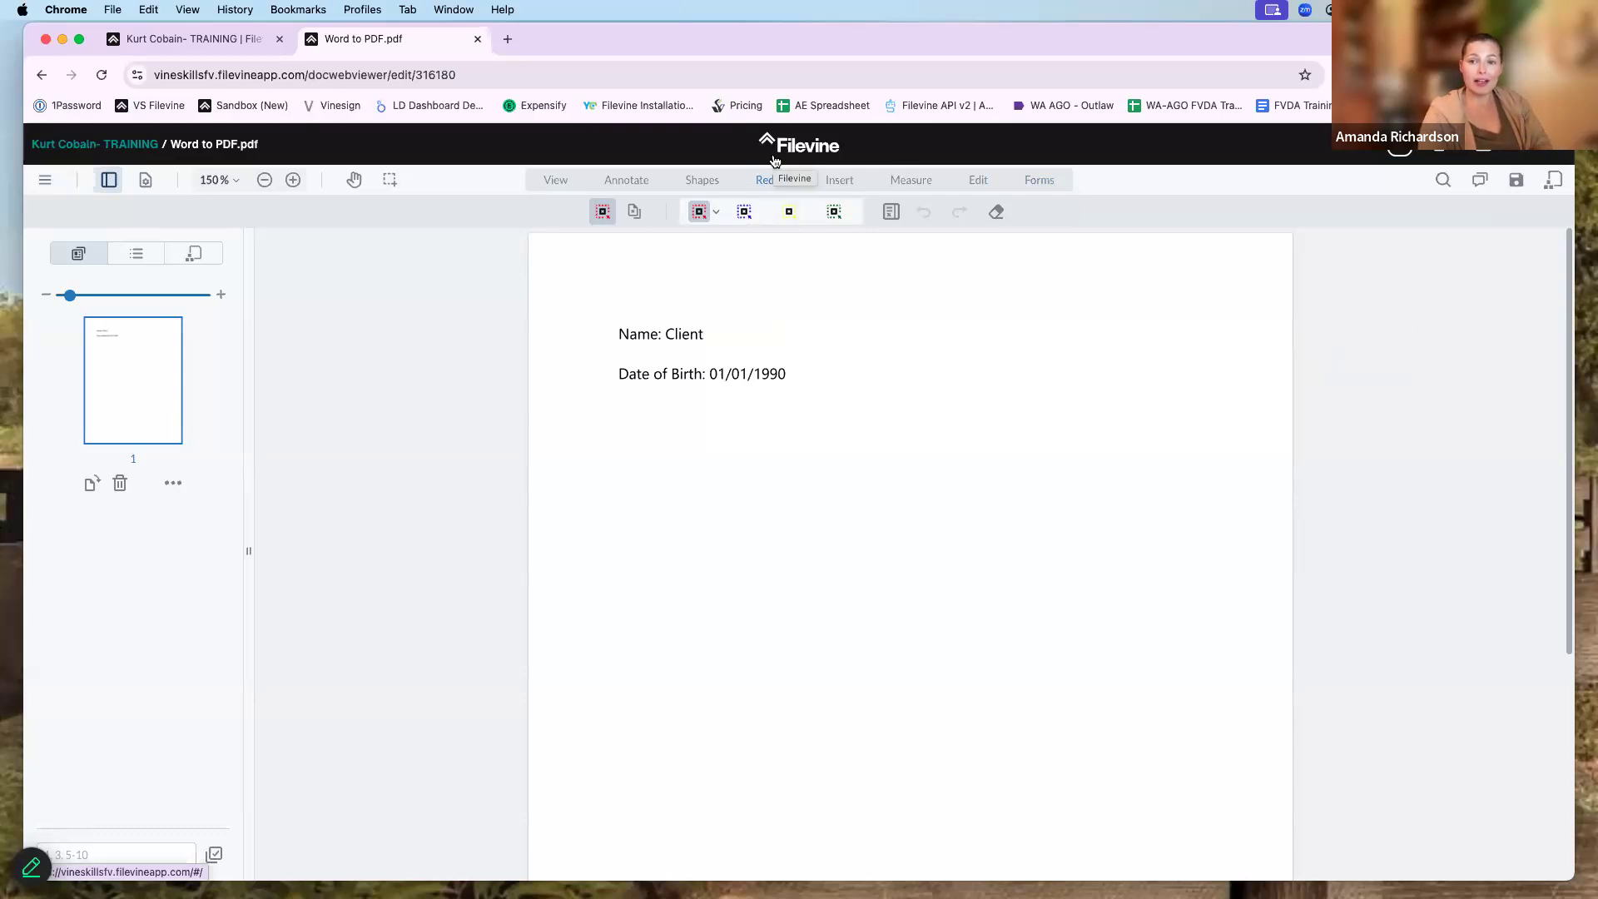
- Mark two region redactions over Name: Client, the second, larger one with blue fill
{"action": "left_click", "coordinate": [743, 213]}
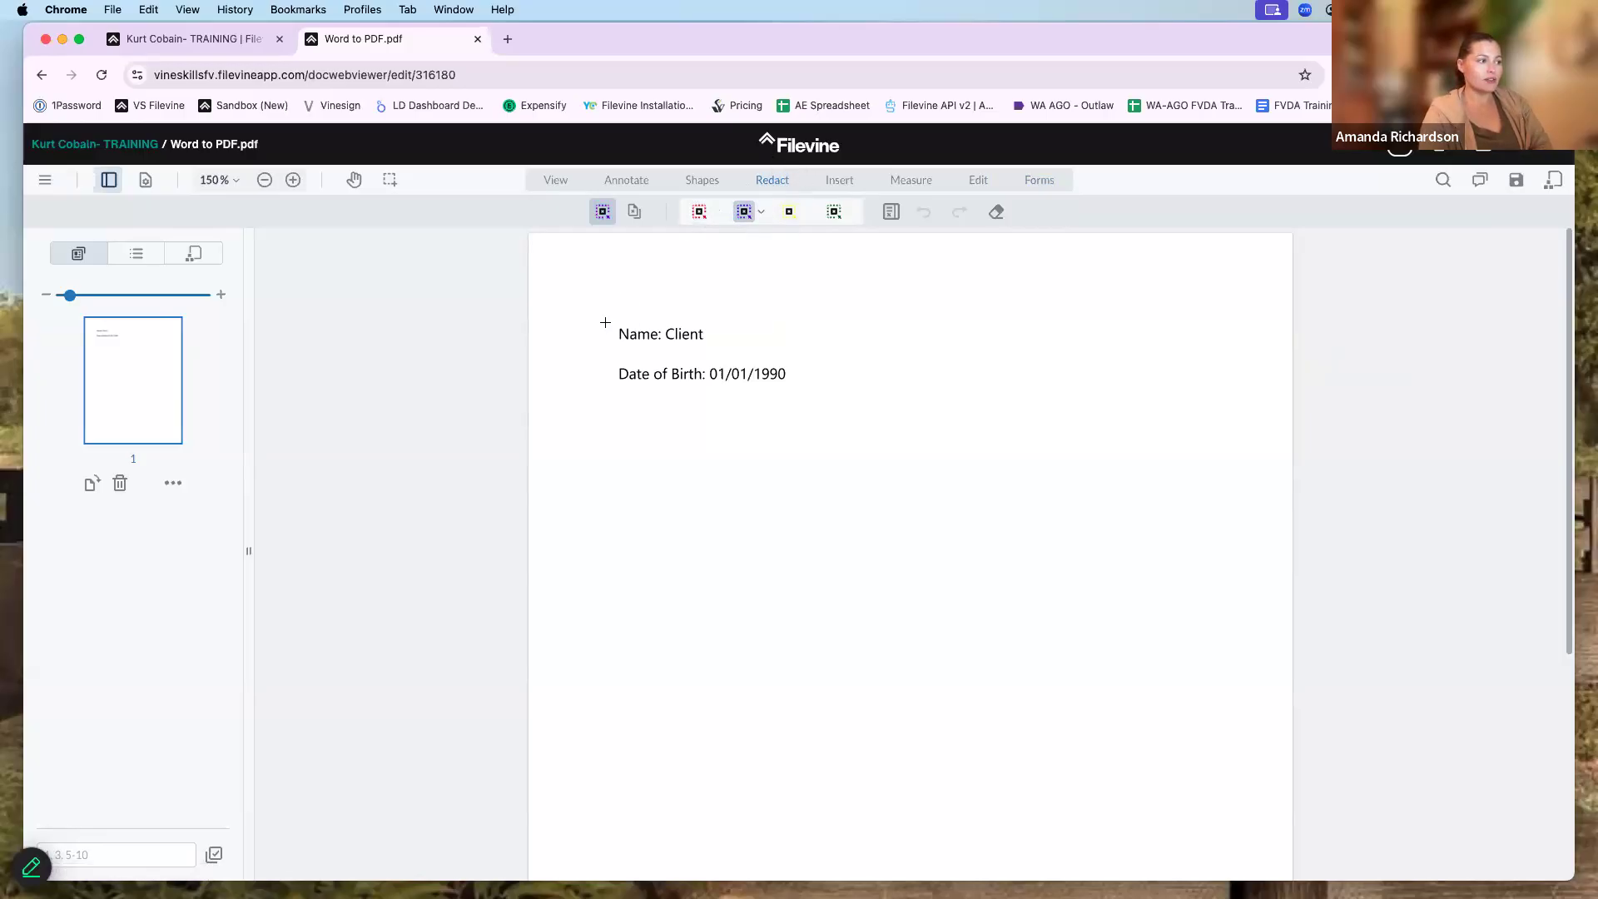
{"action": "left_click_drag", "start_coordinate": [605, 315], "coordinate": [722, 354]}
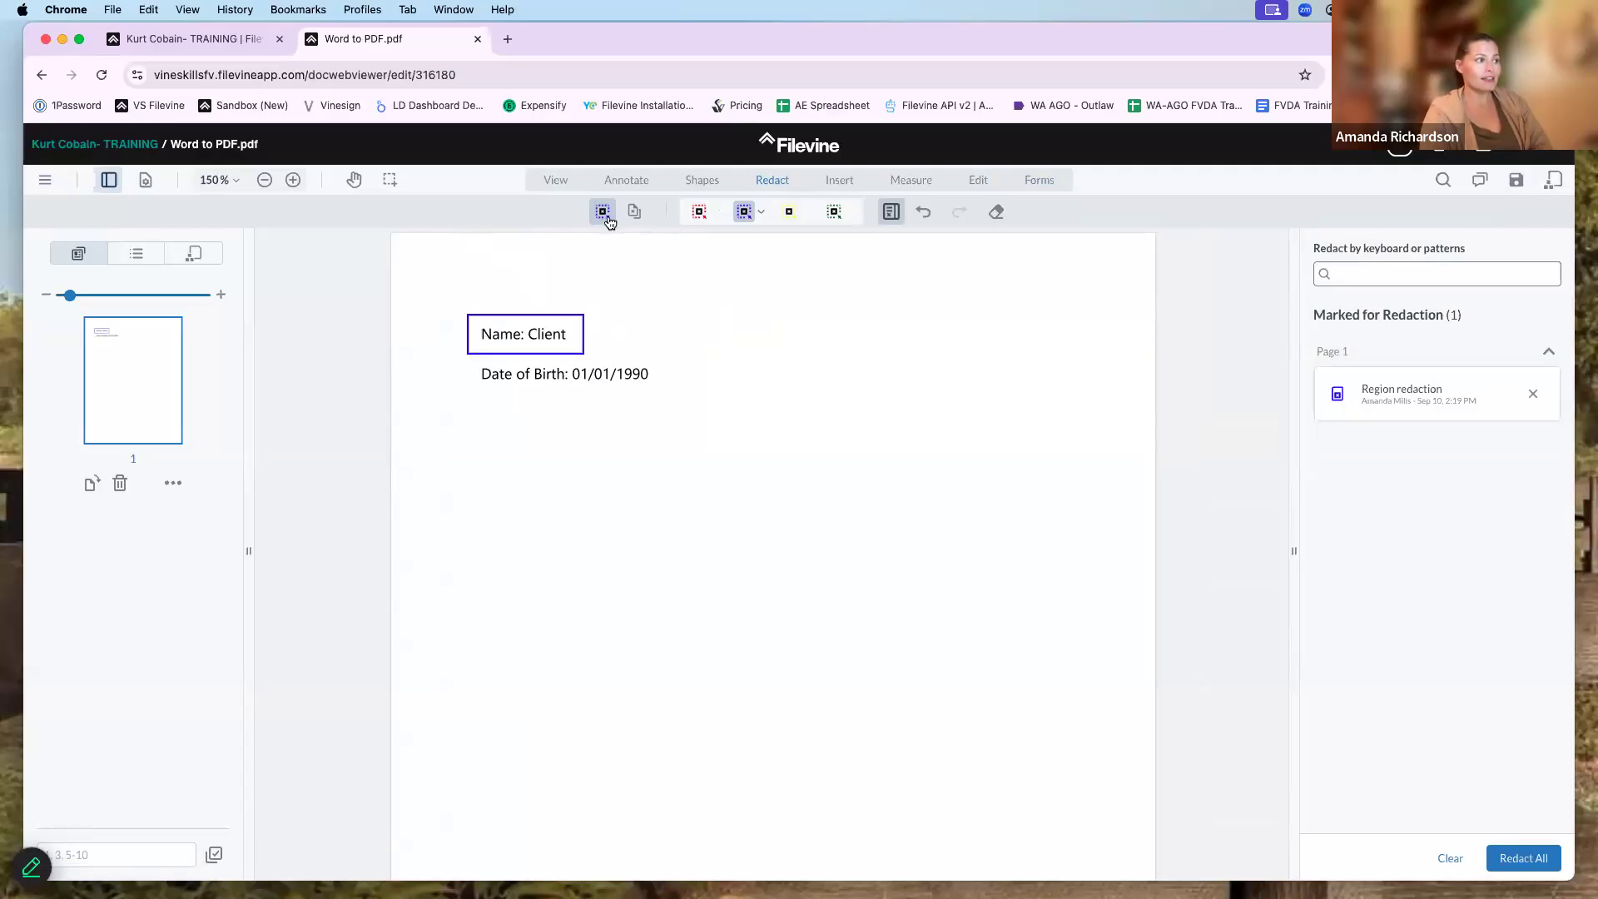
{"action": "left_click", "coordinate": [764, 214]}
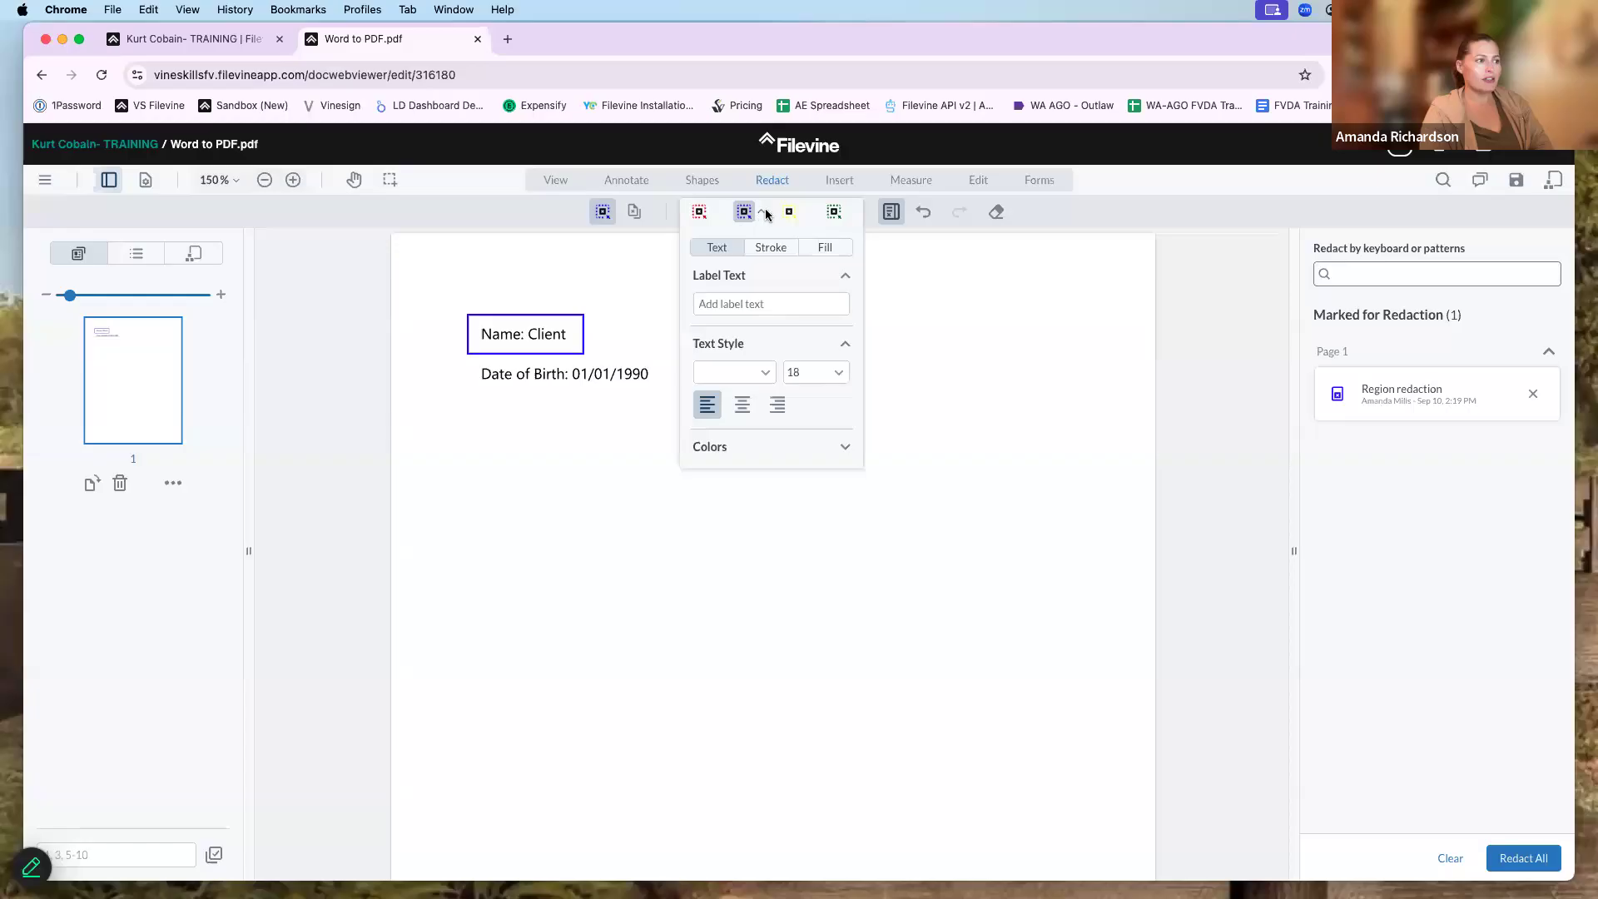
{"action": "left_click", "coordinate": [823, 248]}
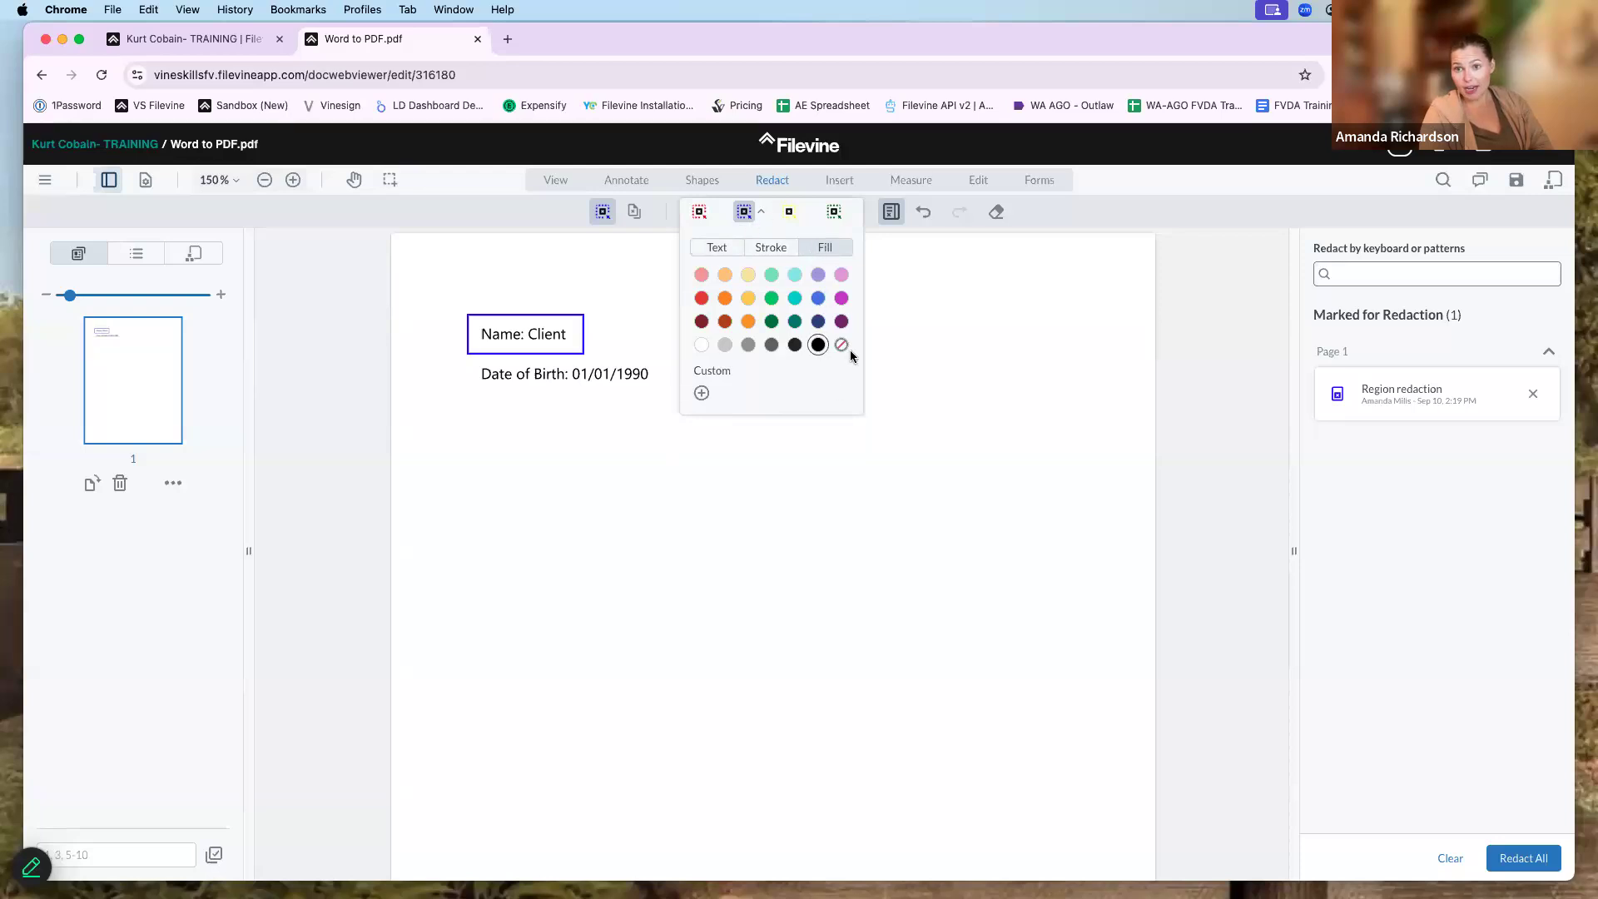
{"action": "left_click", "coordinate": [818, 298]}
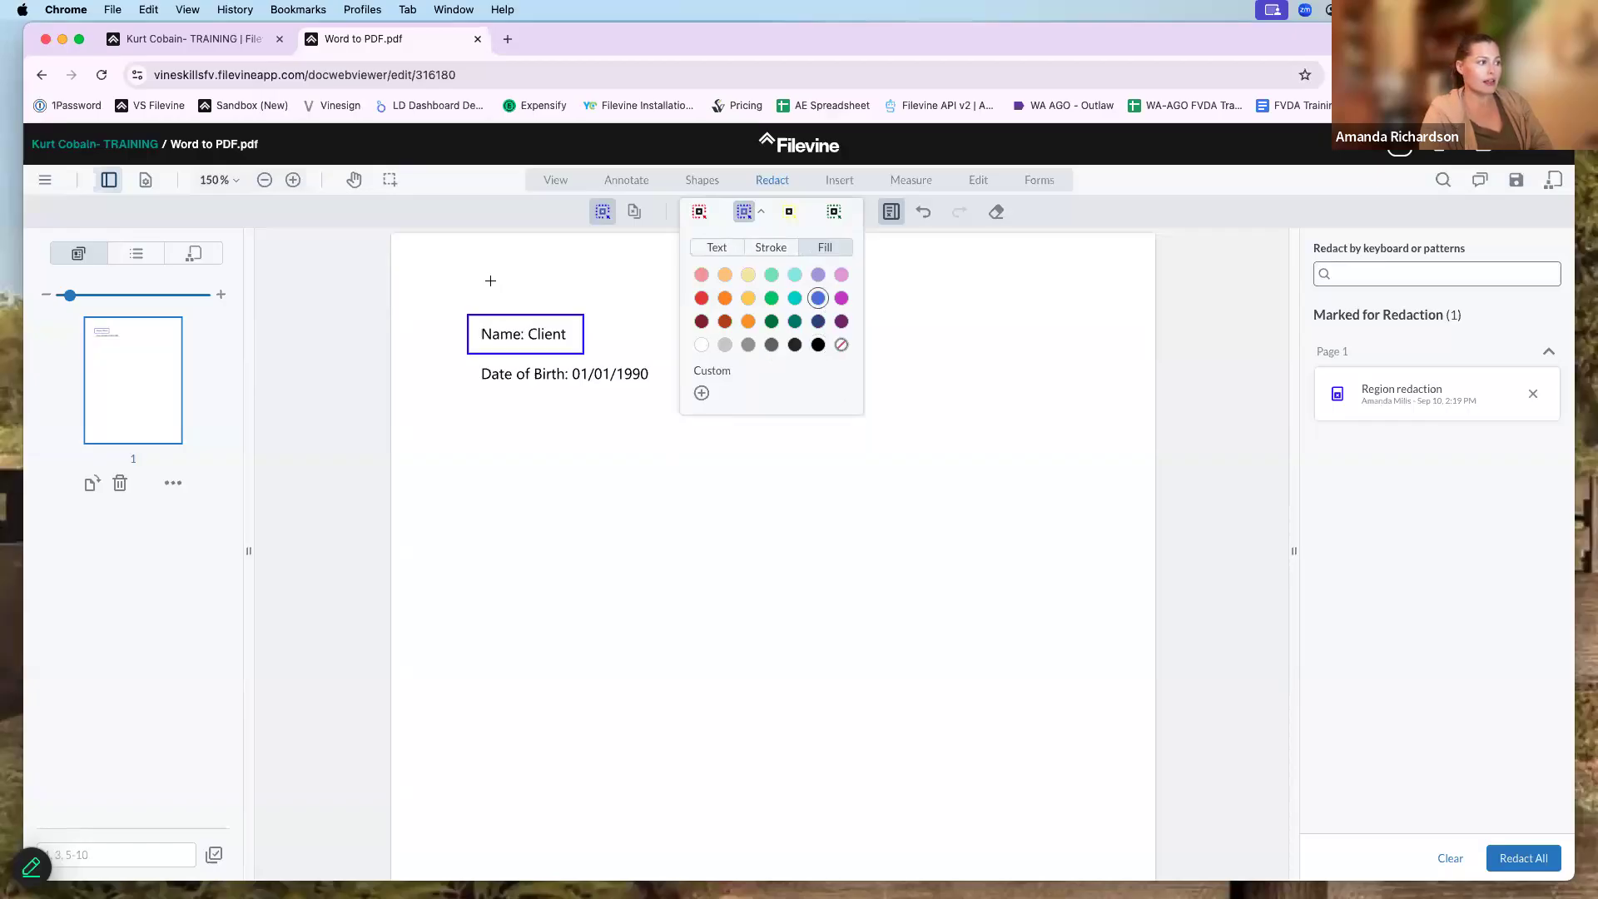
{"action": "left_click_drag", "start_coordinate": [458, 308], "coordinate": [597, 359]}
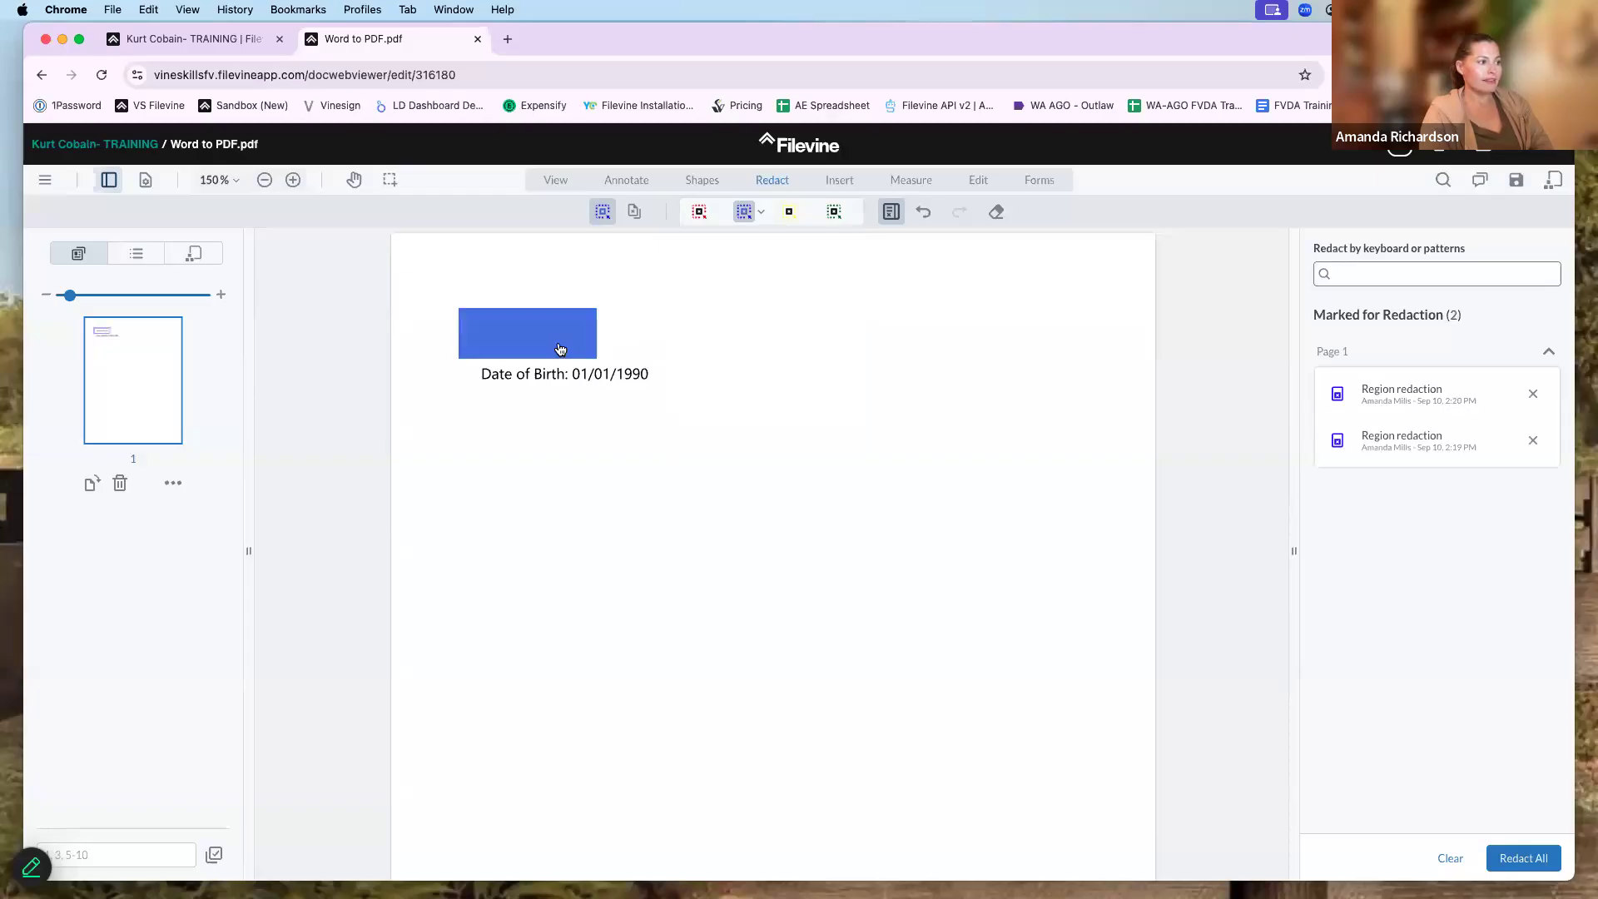
{"action": "left_click", "coordinate": [551, 340]}
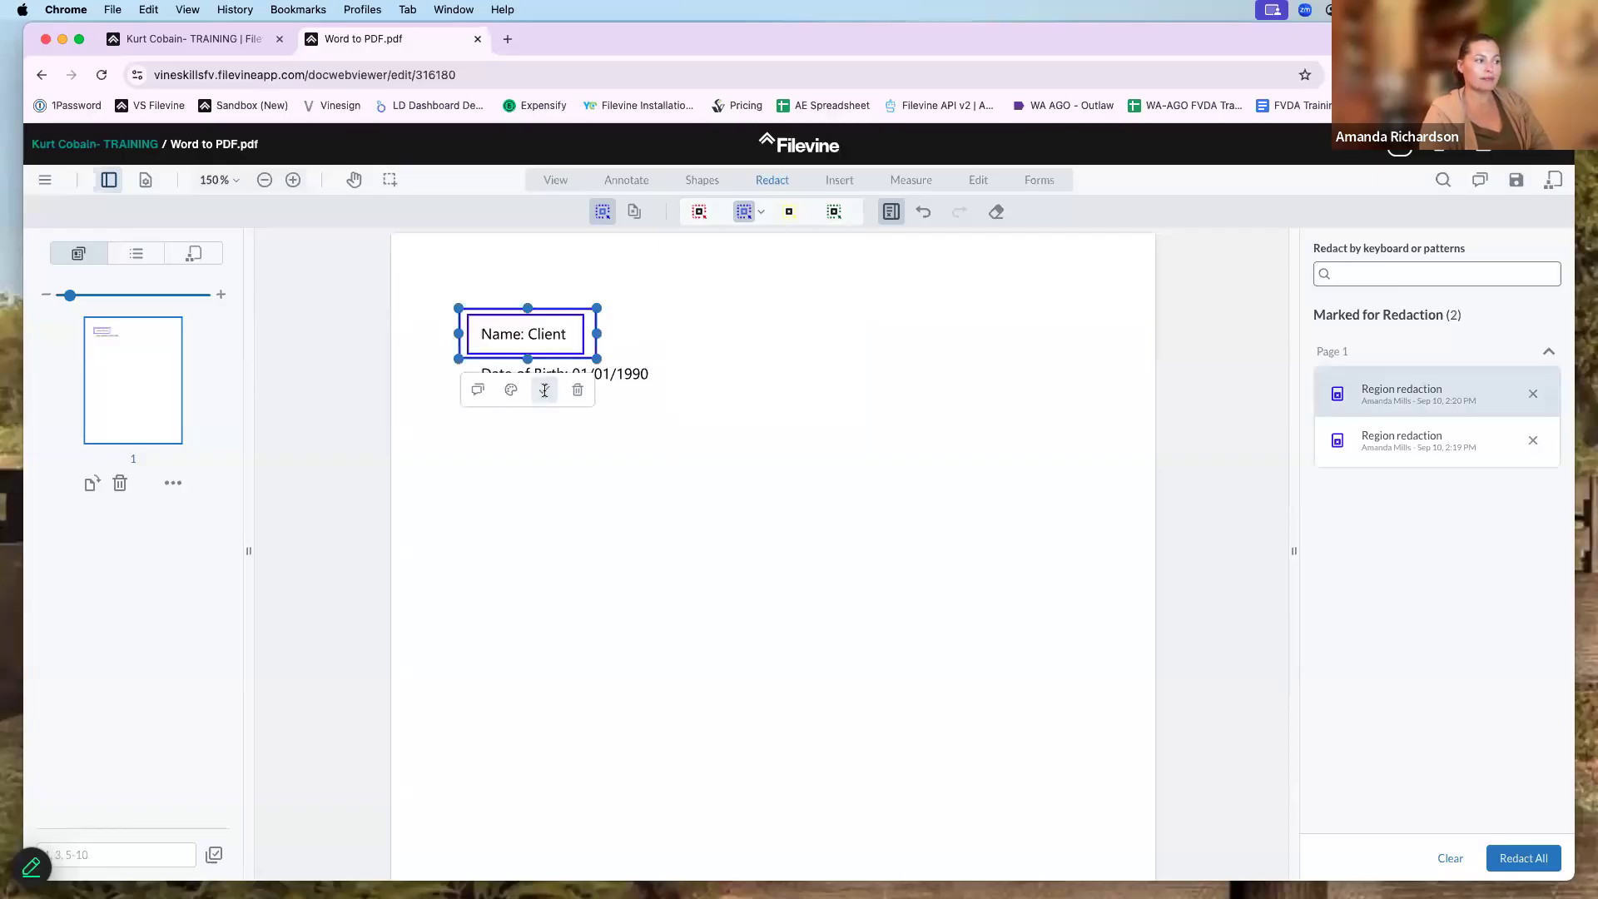
- Cancel Redact All without applying and leave the PDF viewer for the documents list
{"action": "left_click", "coordinate": [544, 391]}
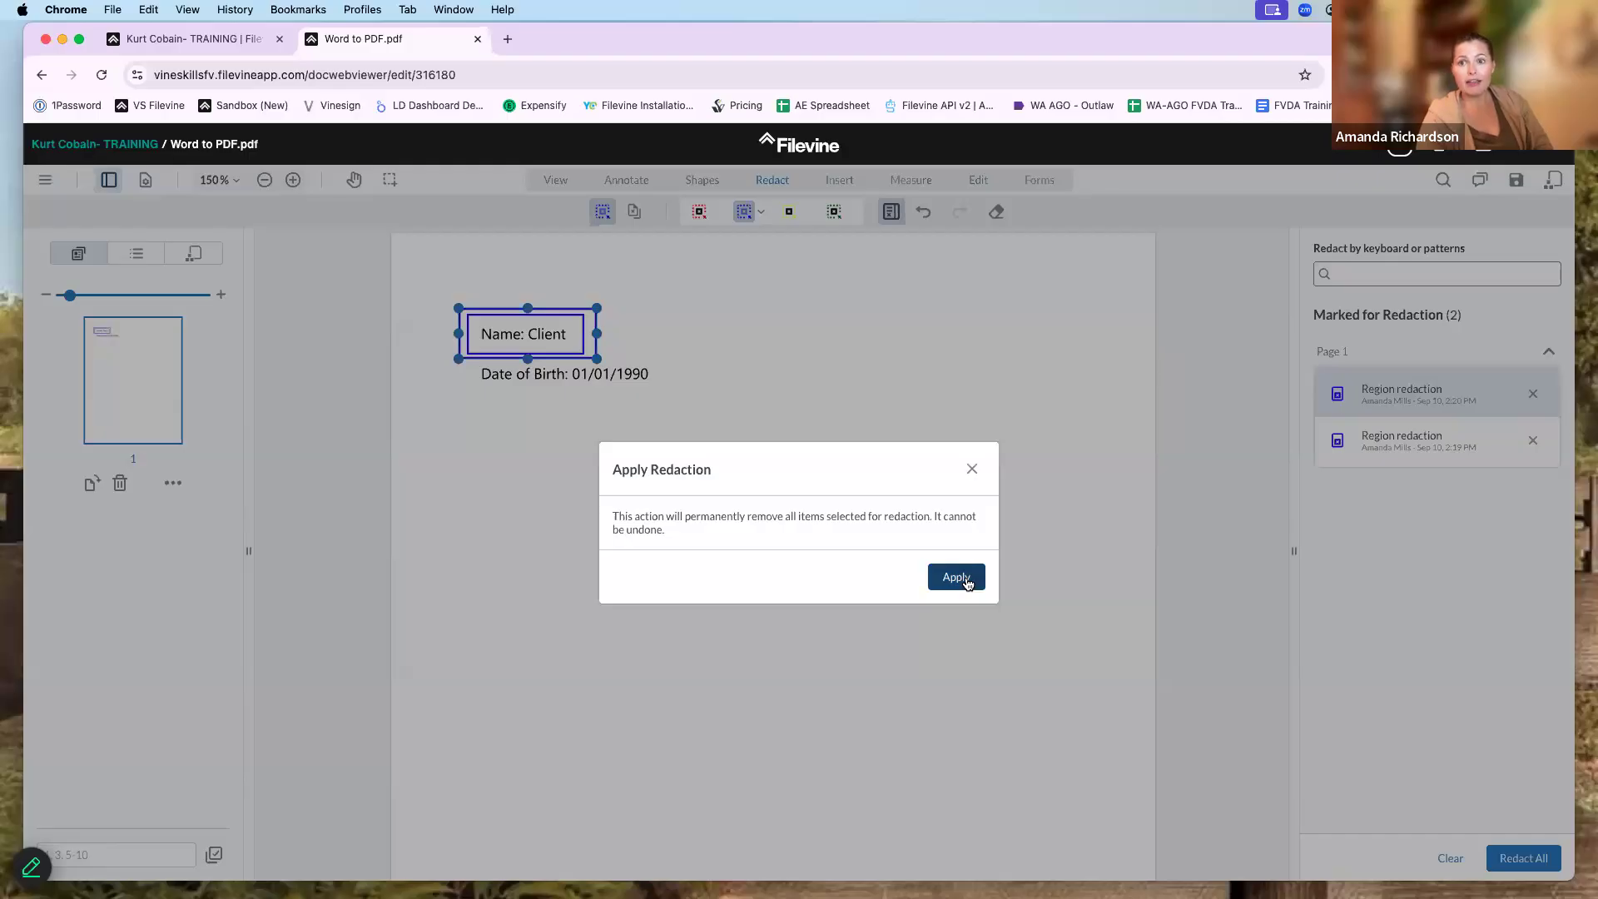
{"action": "left_click", "coordinate": [972, 469]}
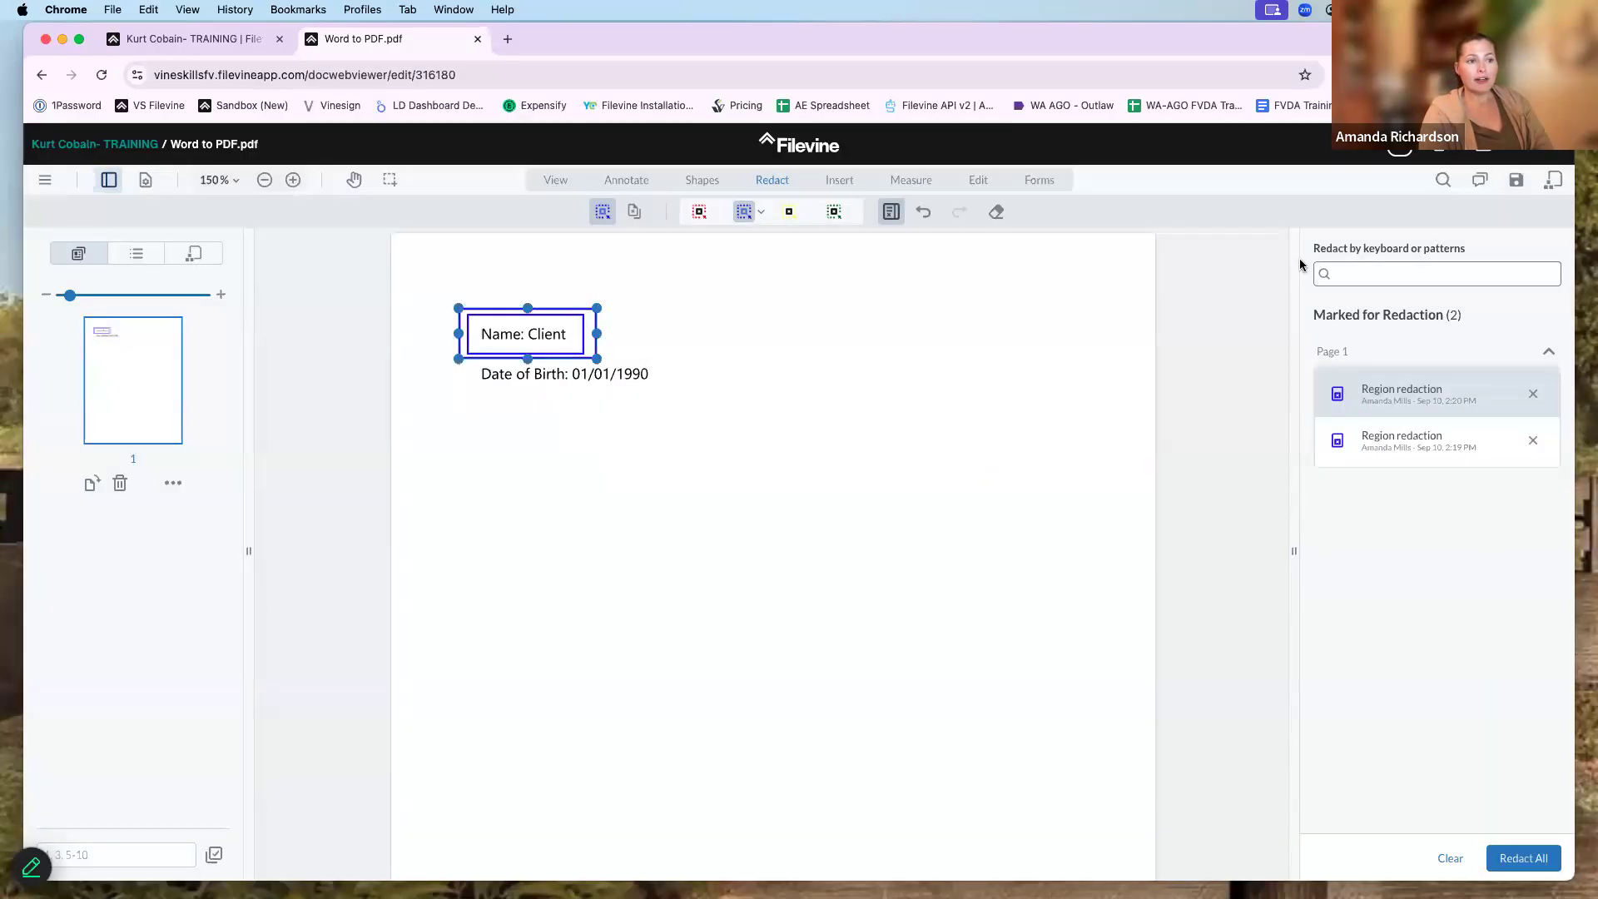
{"action": "left_click", "coordinate": [849, 344]}
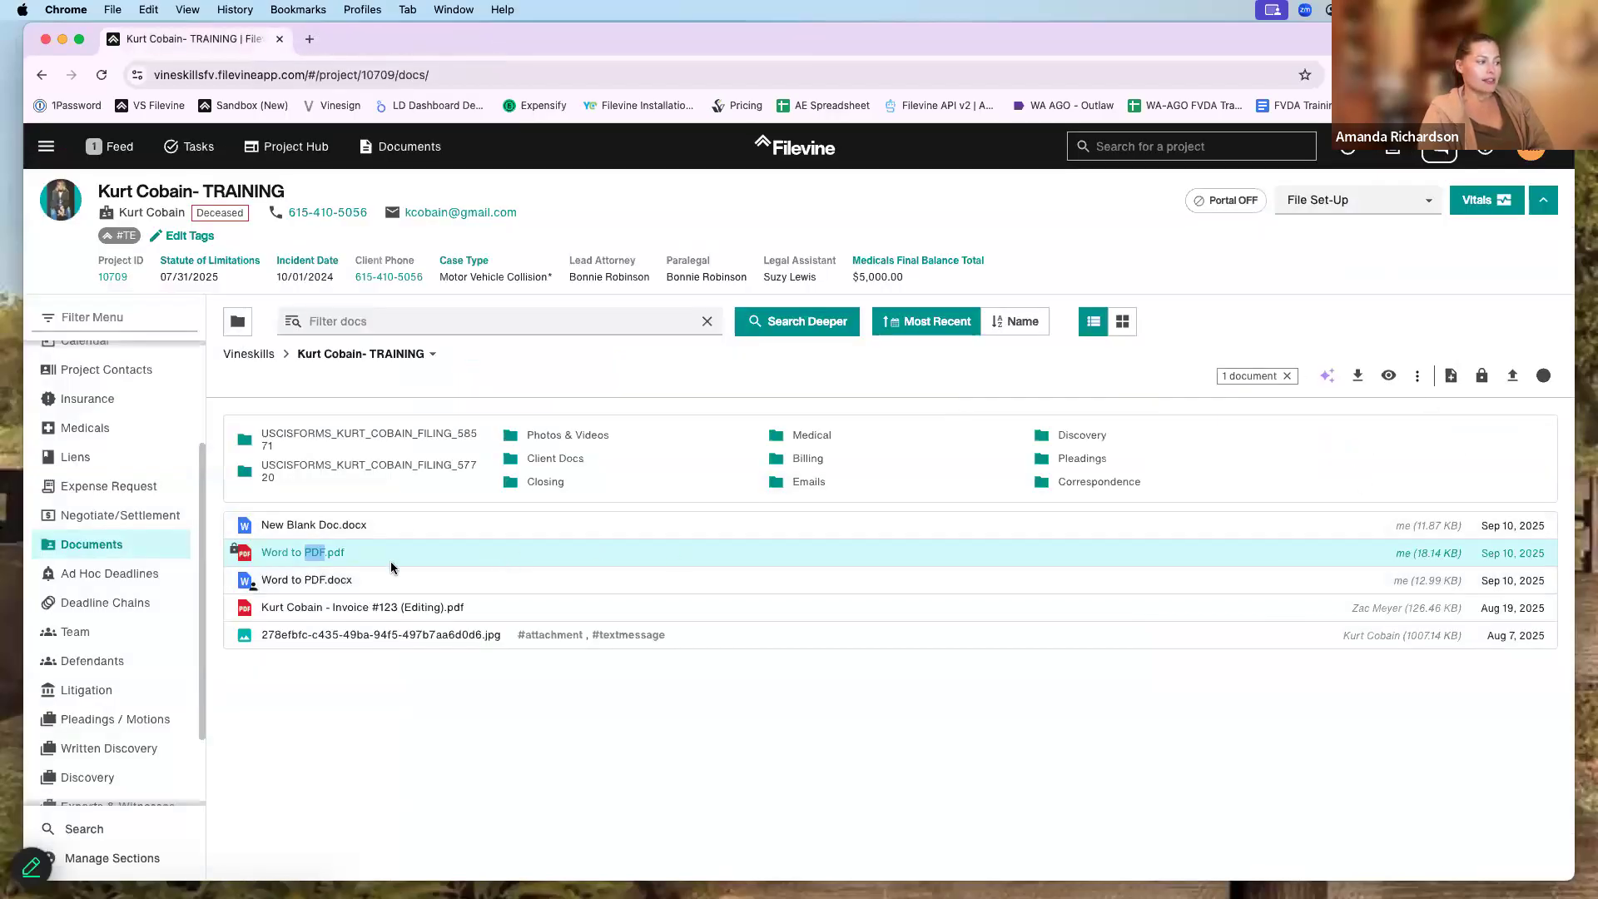
- Unlock Word to PDF.pdf and copy it into its current project folder
{"action": "left_click", "coordinate": [1420, 379]}
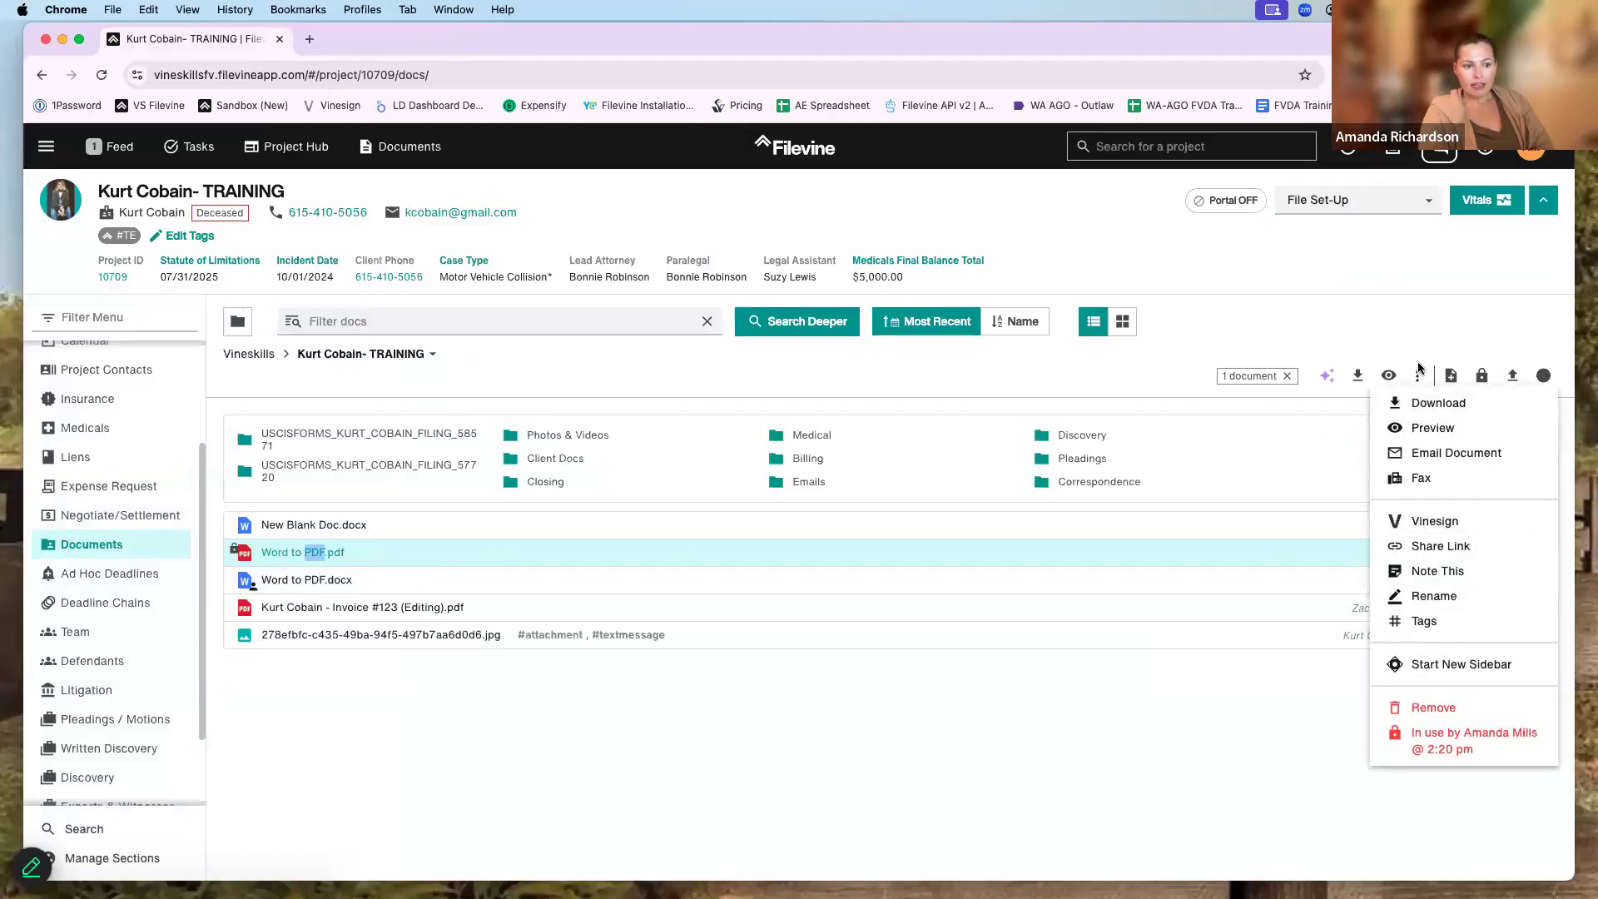
{"action": "left_click", "coordinate": [1128, 741]}
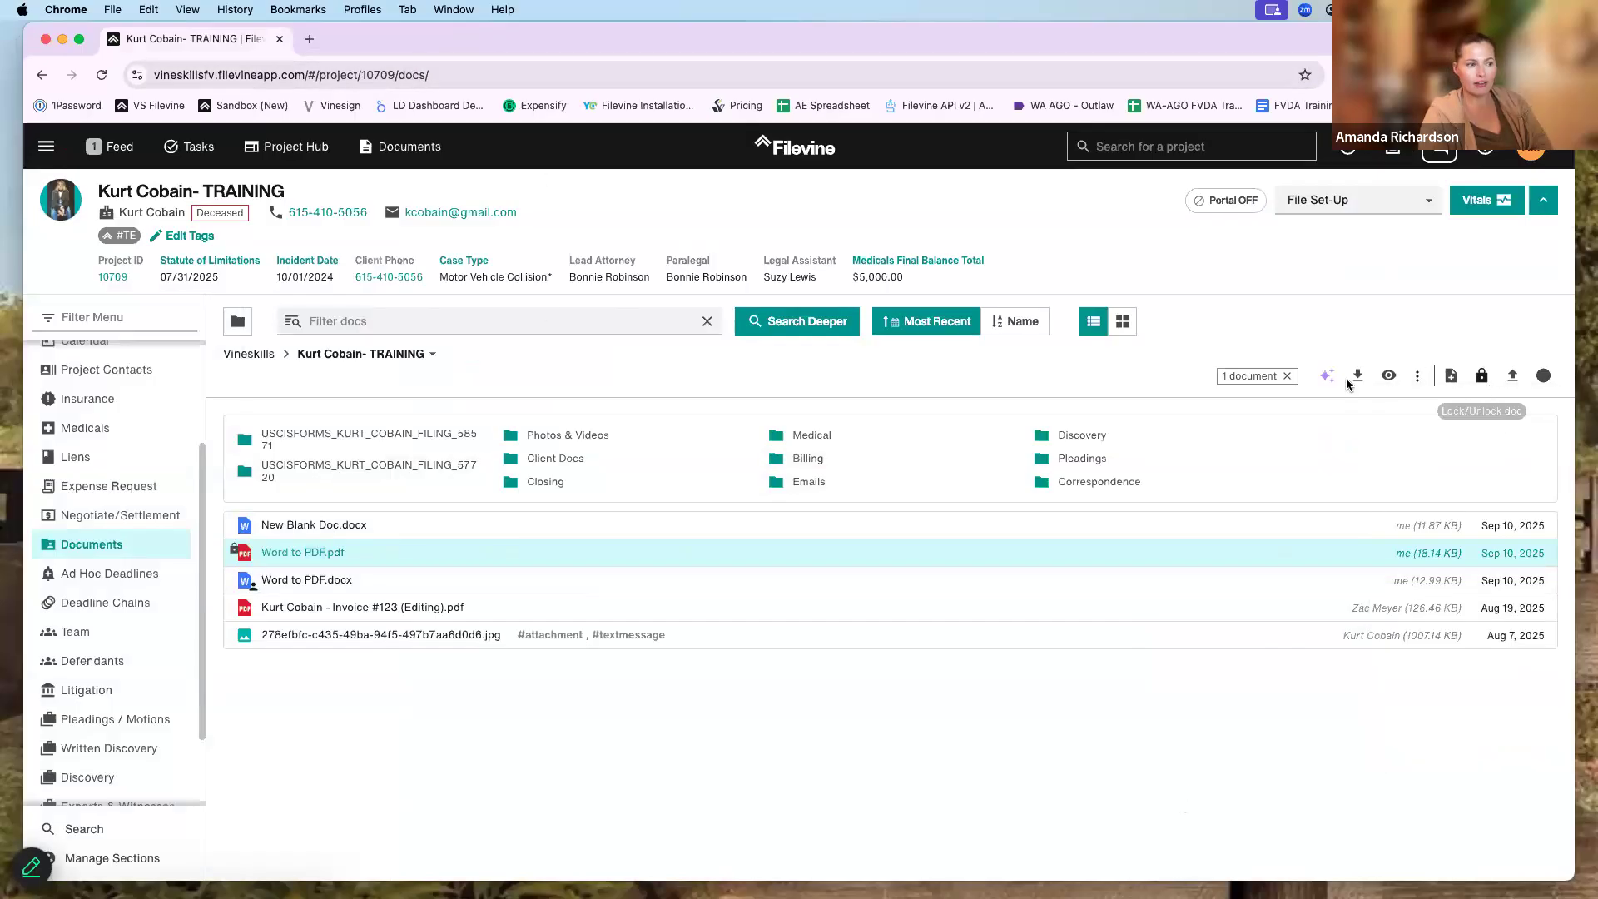
{"action": "left_click", "coordinate": [1485, 377]}
{"action": "left_click", "coordinate": [897, 525]}
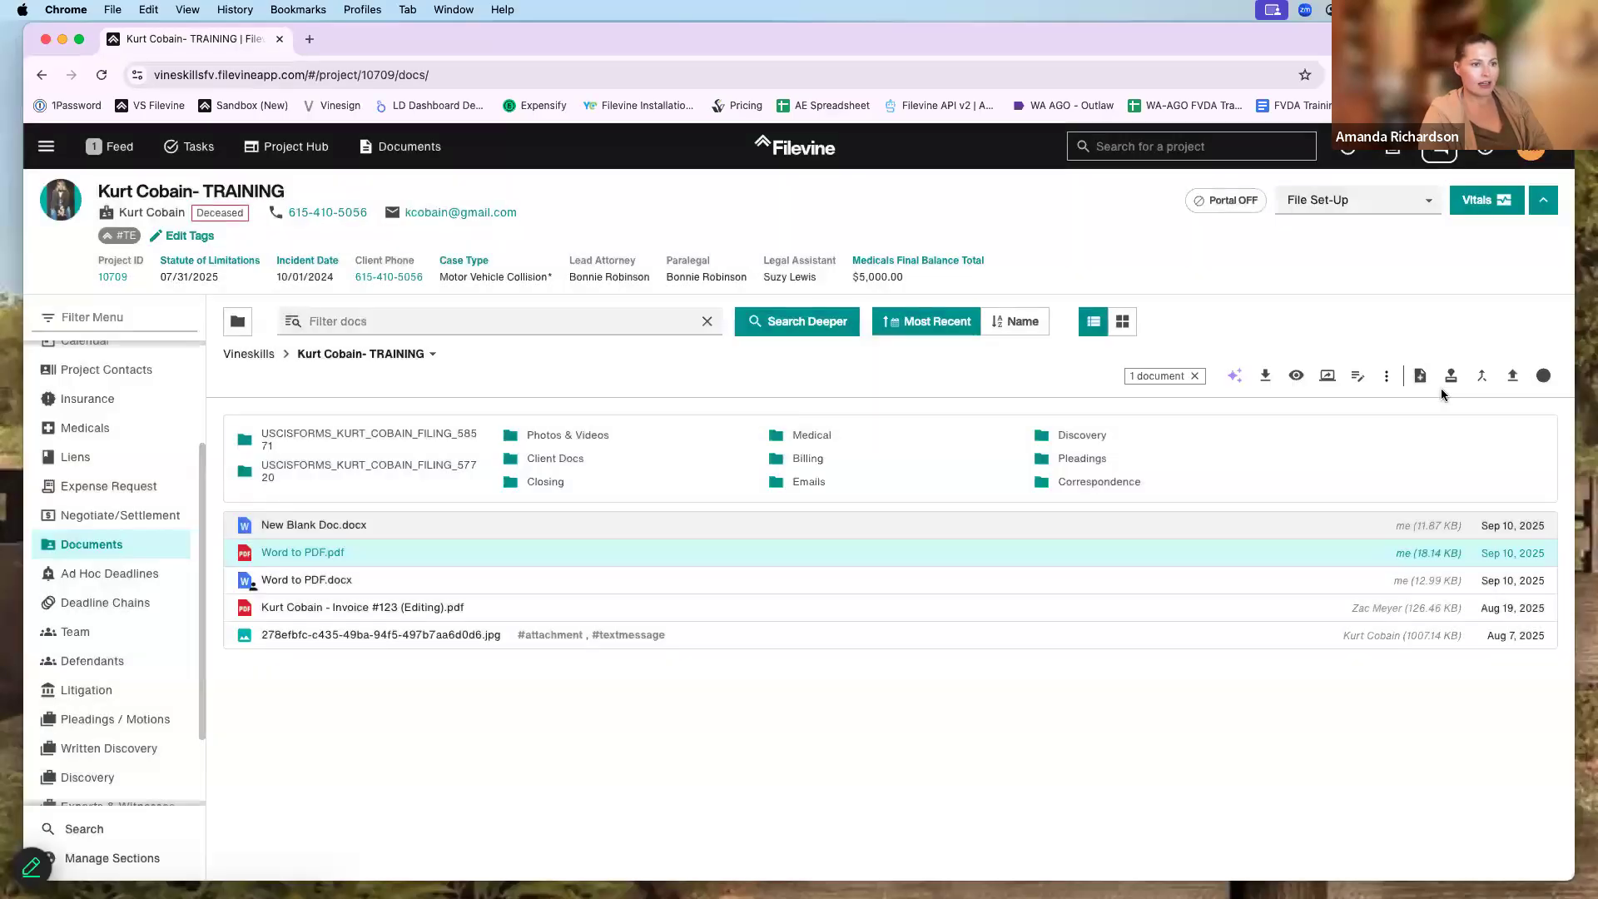
{"action": "left_click", "coordinate": [1387, 377]}
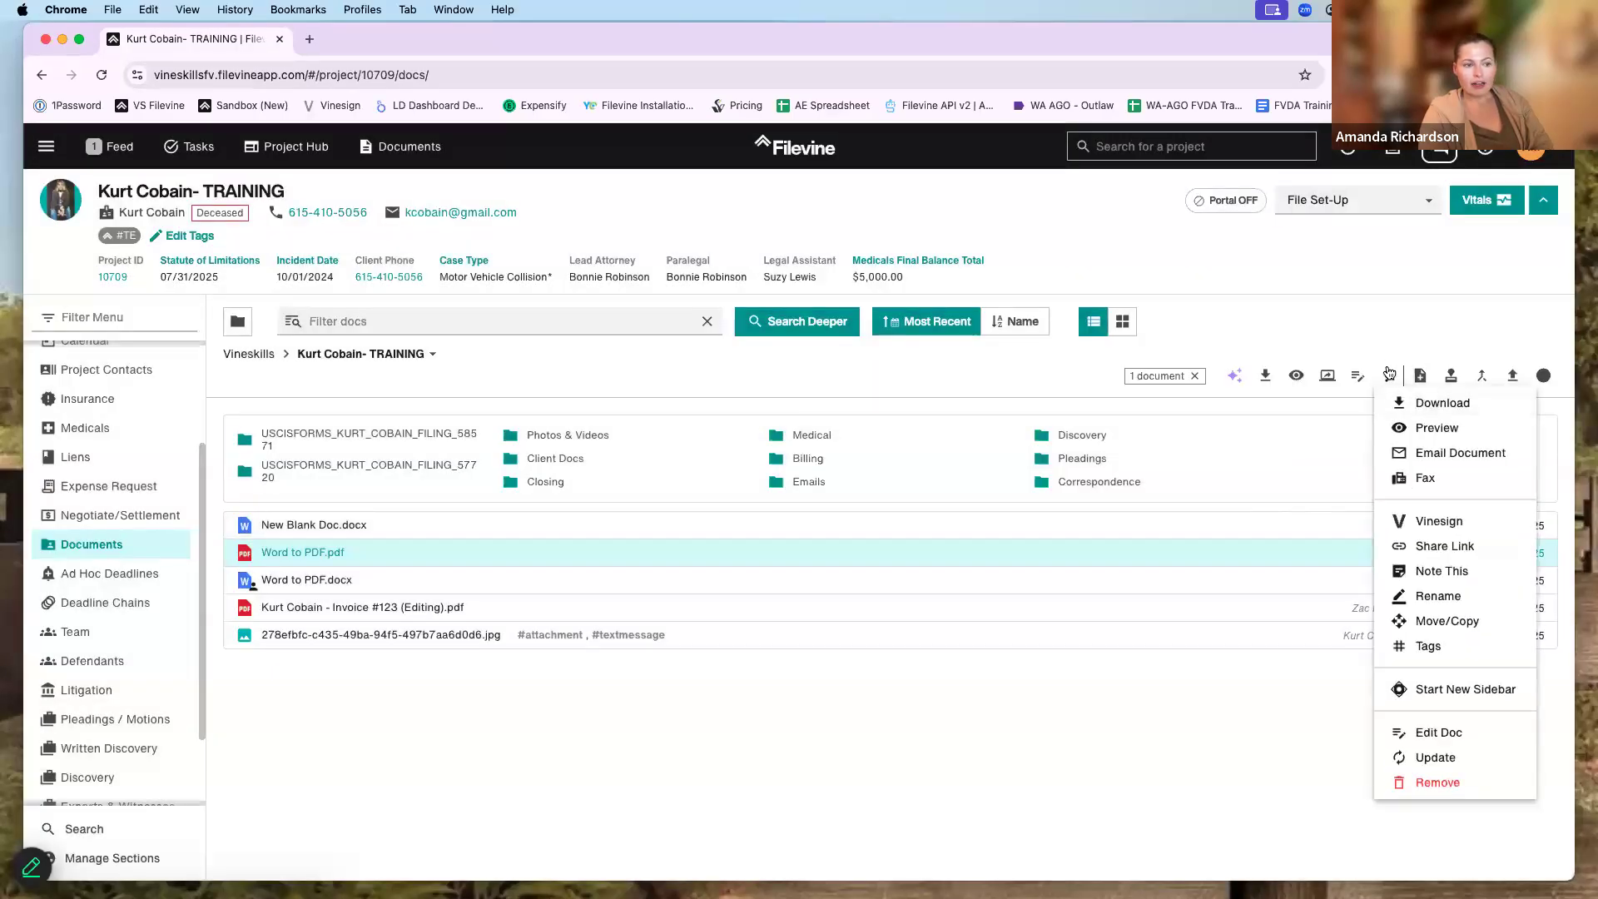
{"action": "left_click", "coordinate": [1449, 621]}
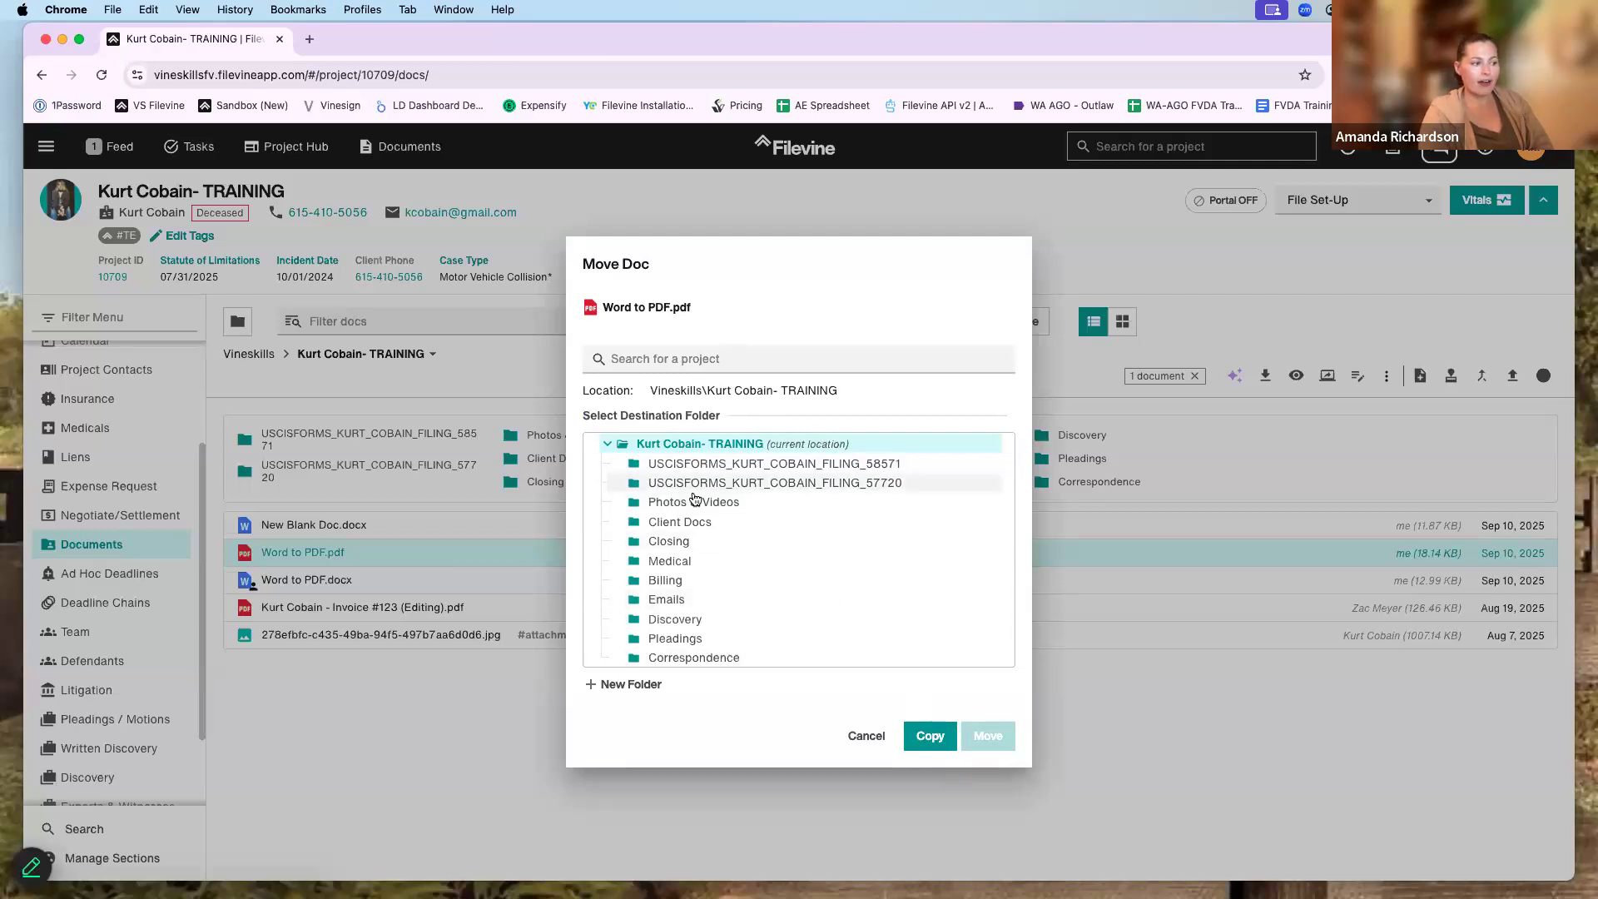
{"action": "left_click", "coordinate": [925, 739]}
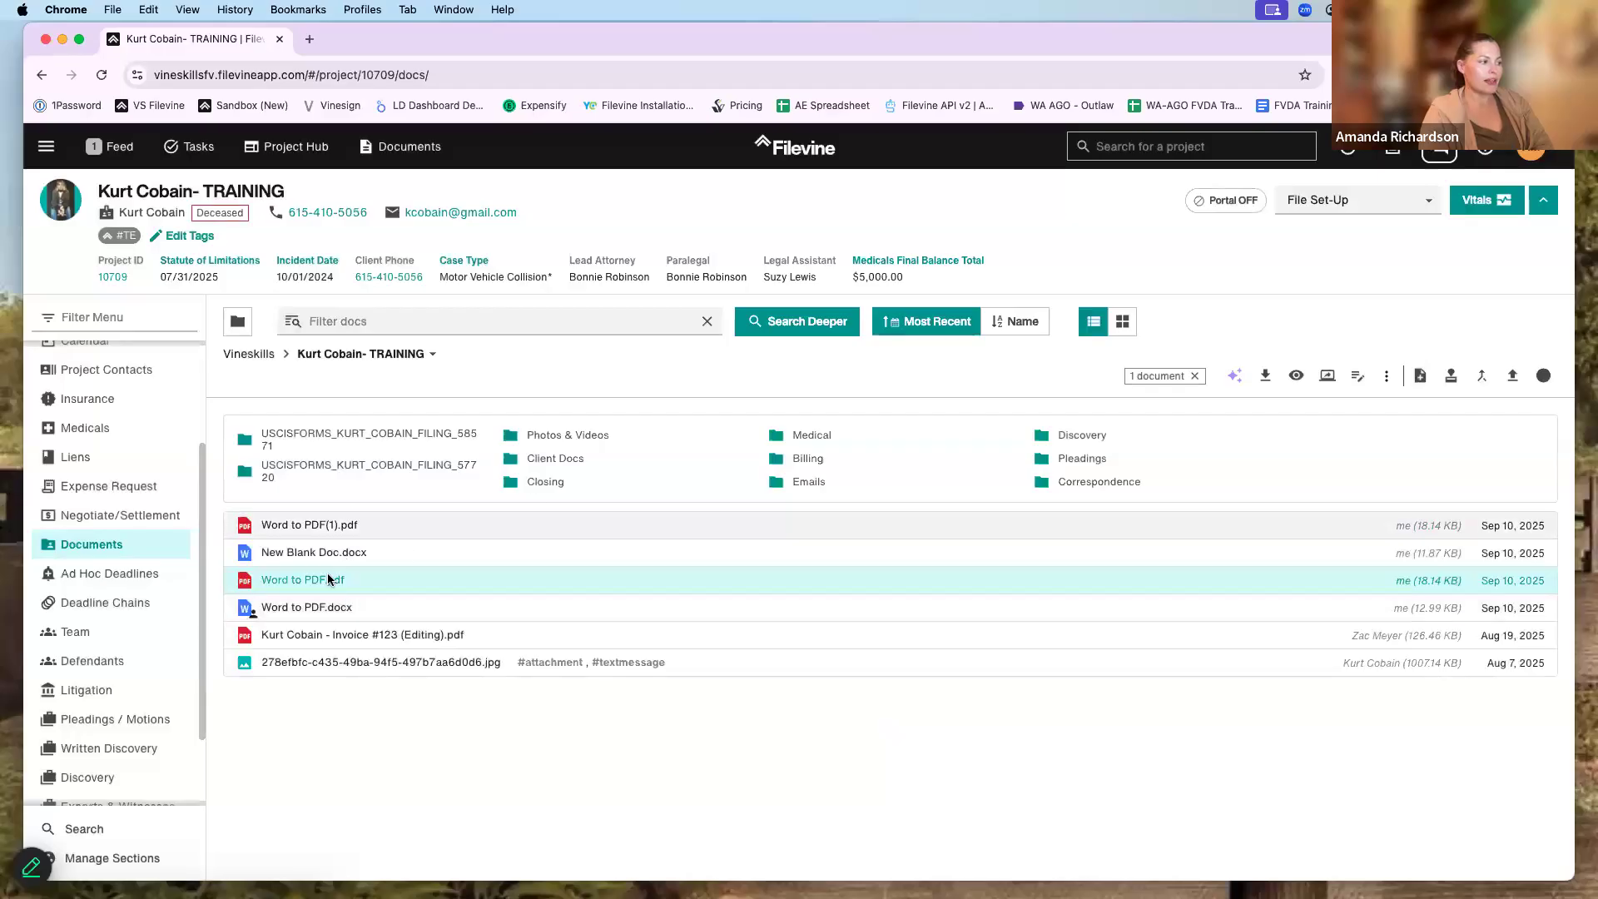
- Rename the copy Word to PDF(1).pdf to Word to PDF(Redacted).pdf
{"action": "left_click", "coordinate": [296, 526]}
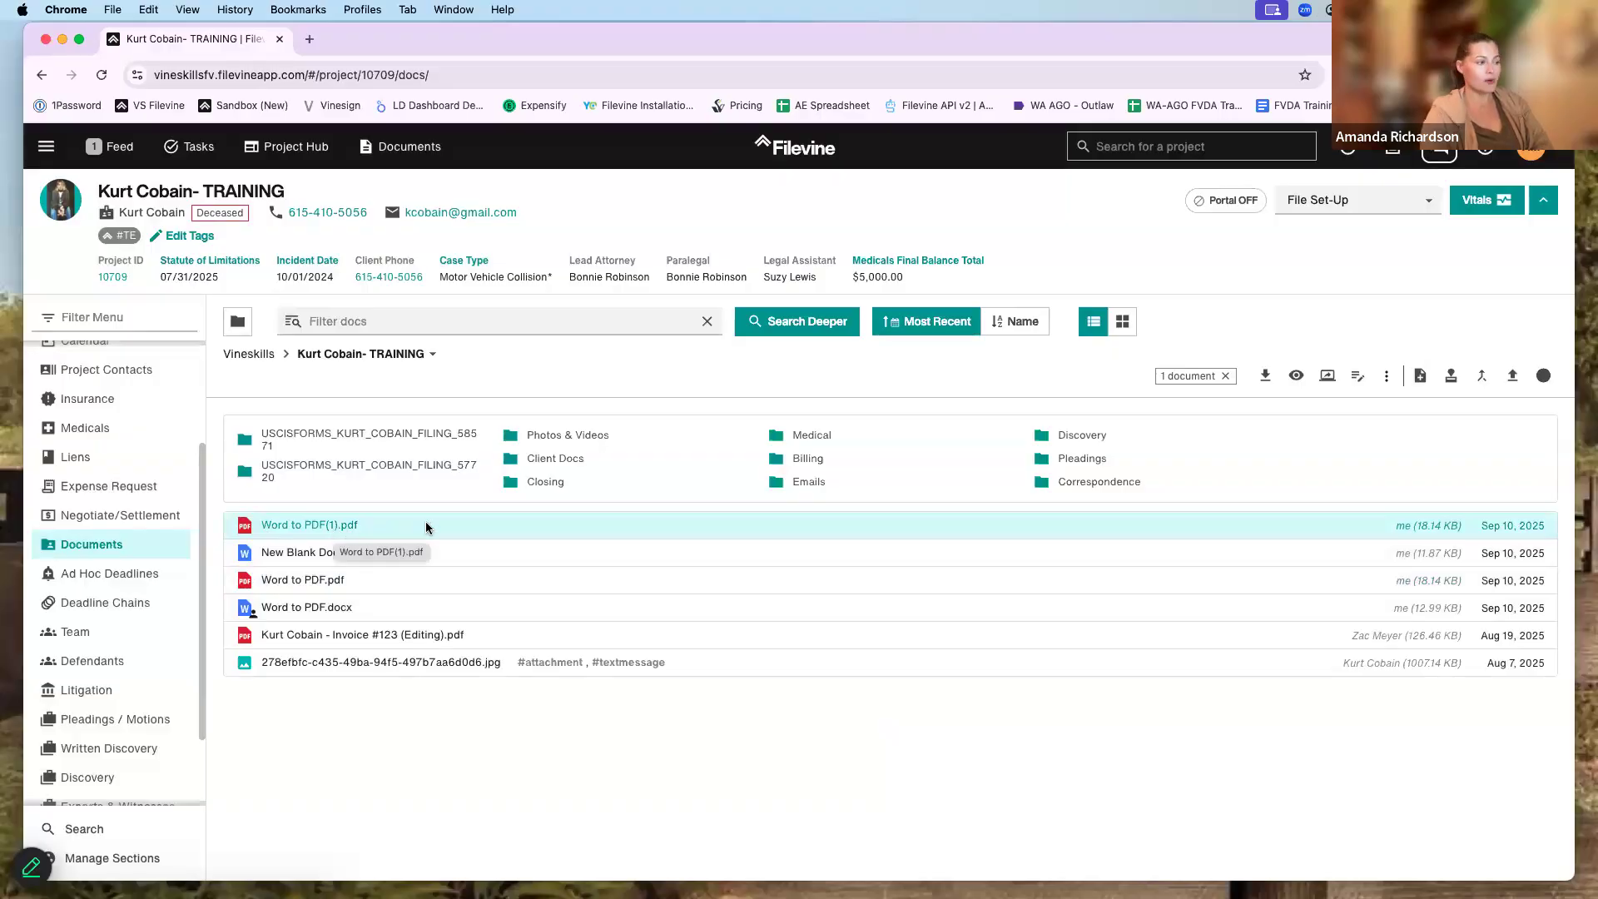
{"action": "left_click", "coordinate": [1386, 377]}
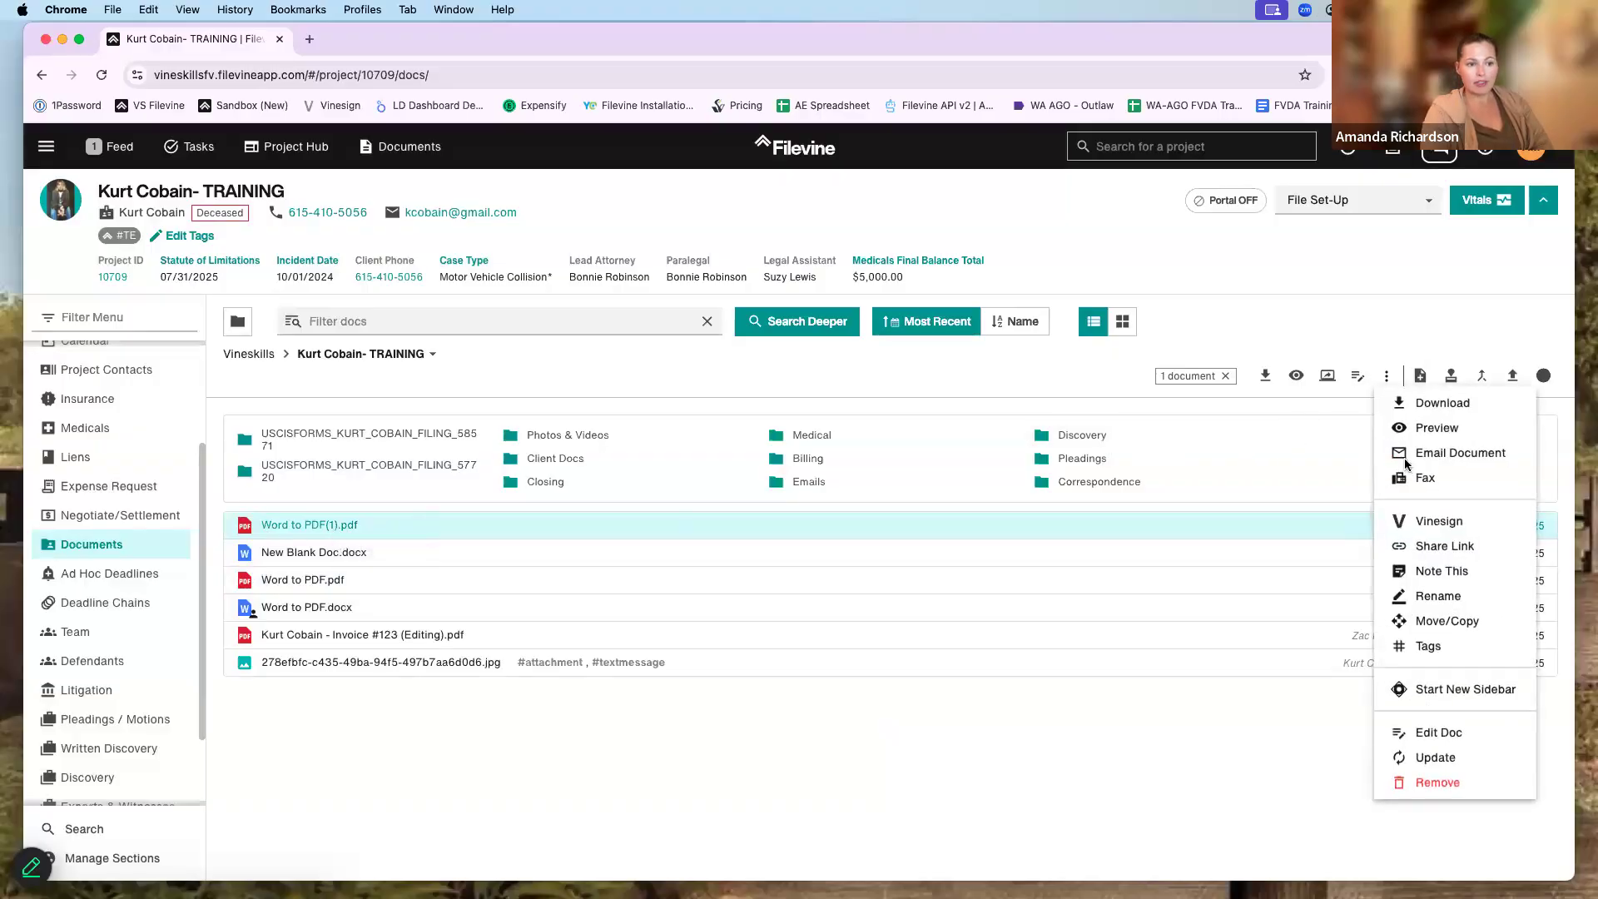
{"action": "left_click", "coordinate": [1439, 596]}
{"action": "left_click", "coordinate": [670, 499]}
{"action": "key", "text": "BackSpace"}
{"action": "type", "text": "Redacted"}
{"action": "left_click", "coordinate": [981, 561]}
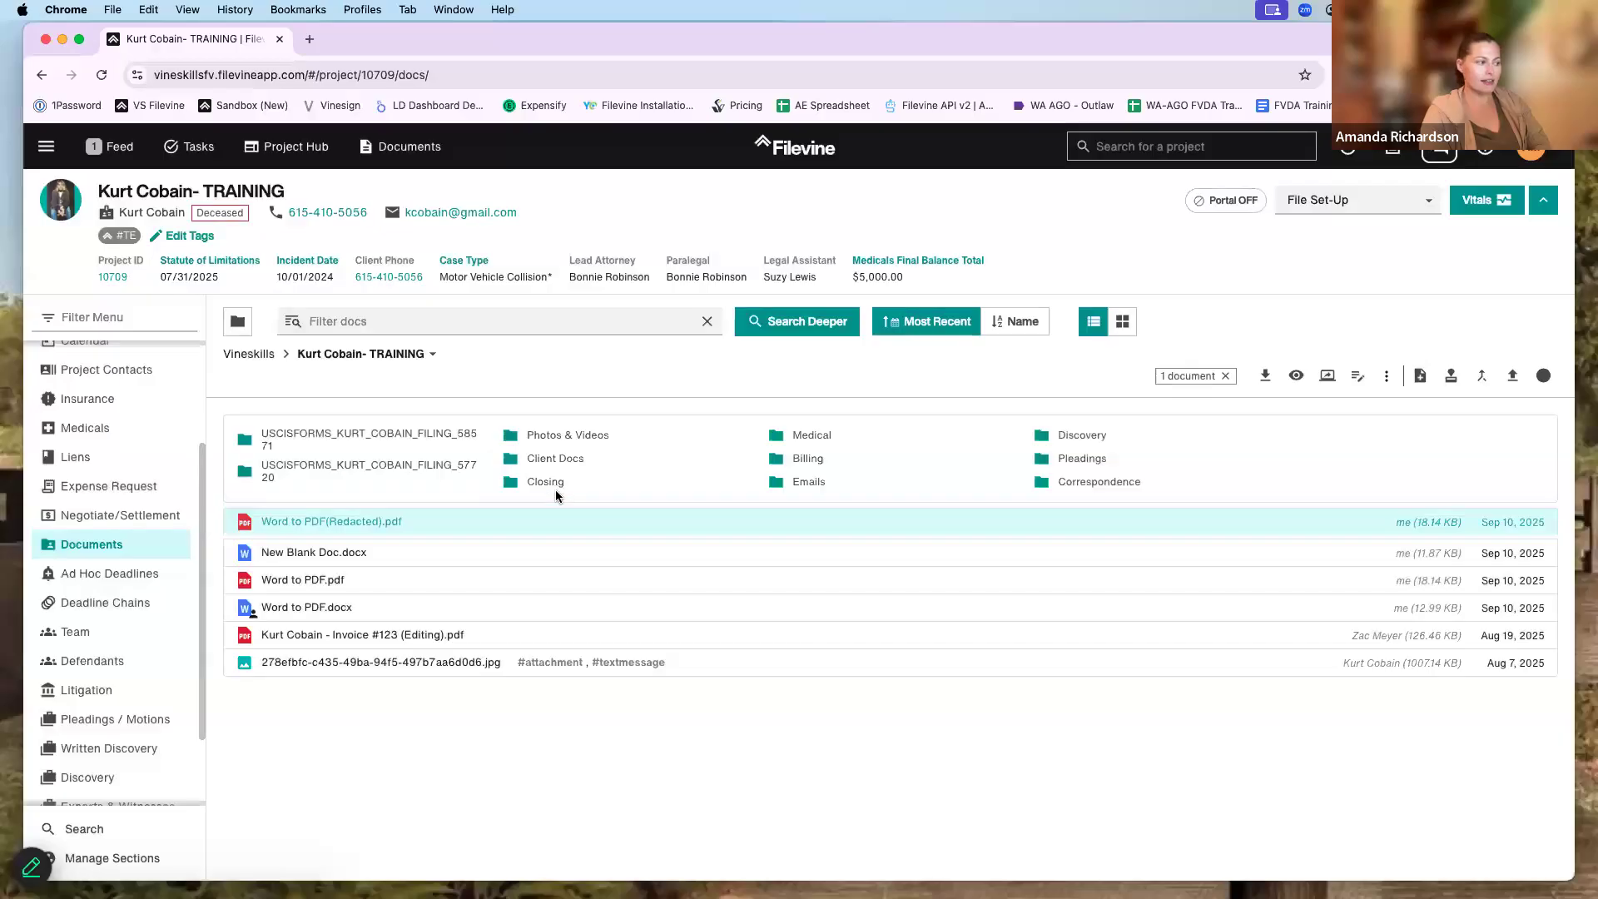
- Permanently redact the Name: Client line in Word to PDF(Redacted).pdf, save it, and close the viewer
{"action": "left_click", "coordinate": [477, 521]}
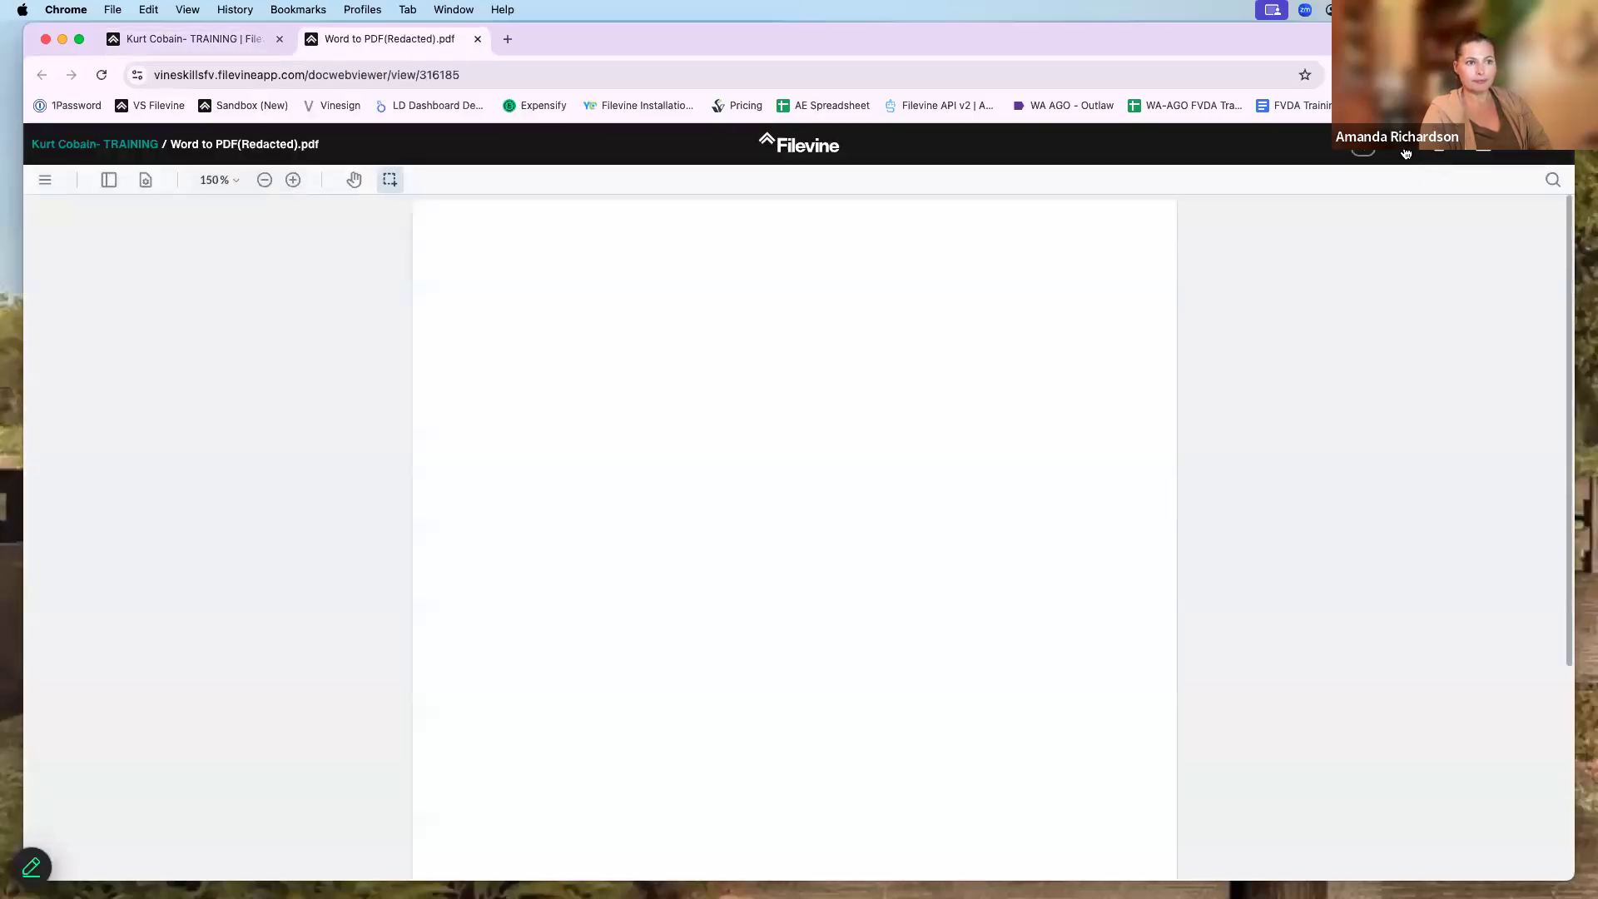
{"action": "left_click", "coordinate": [1405, 153]}
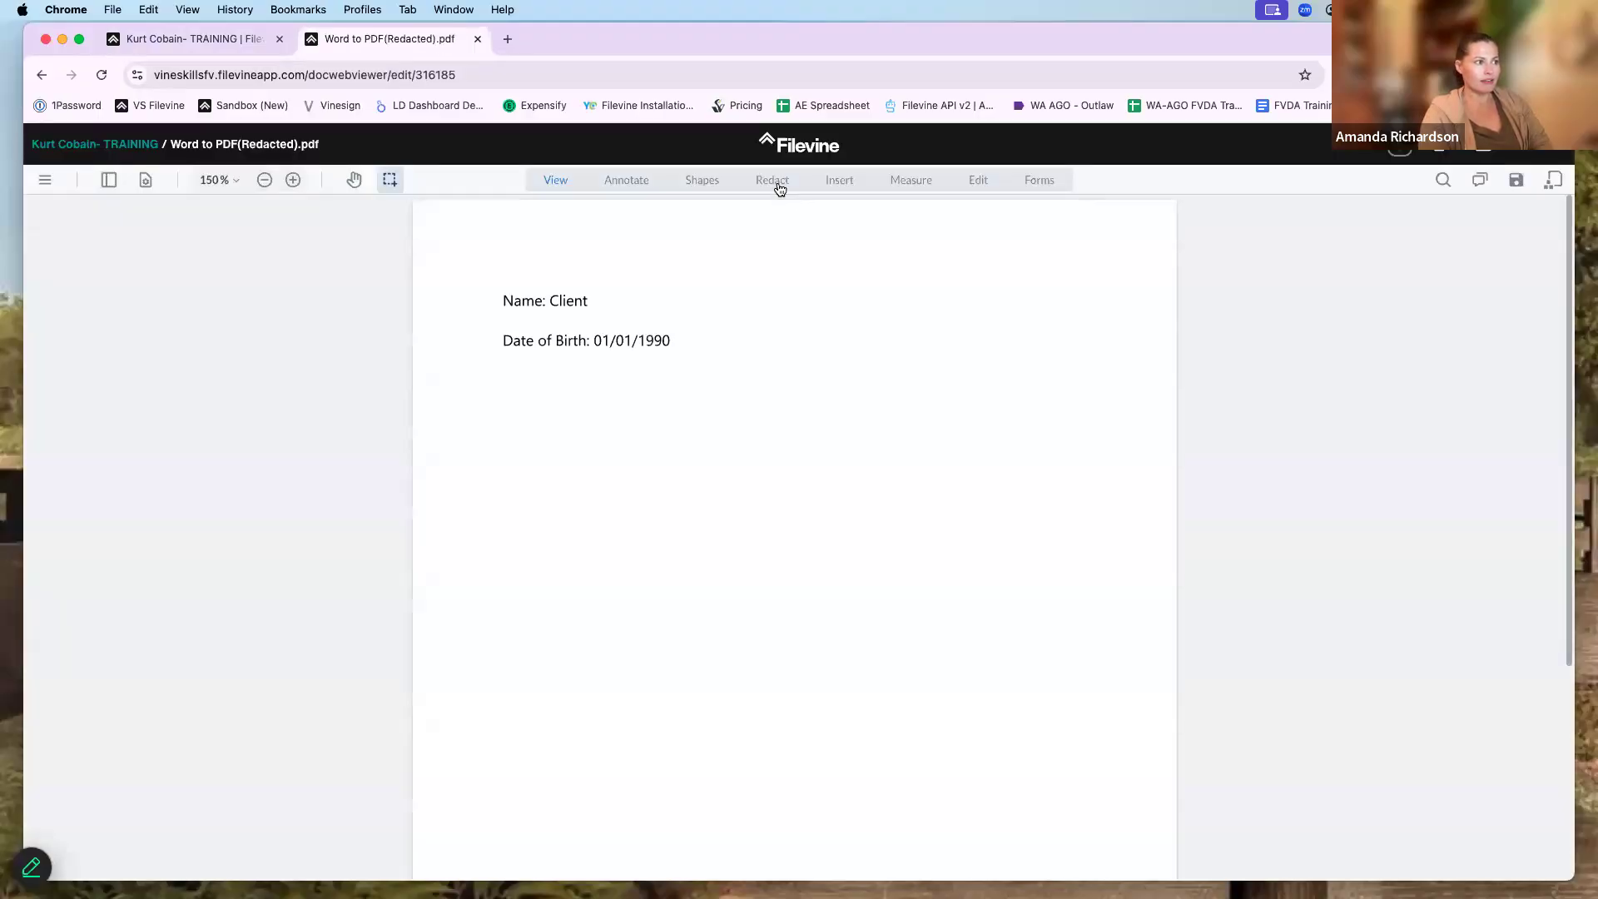
{"action": "left_click", "coordinate": [776, 184]}
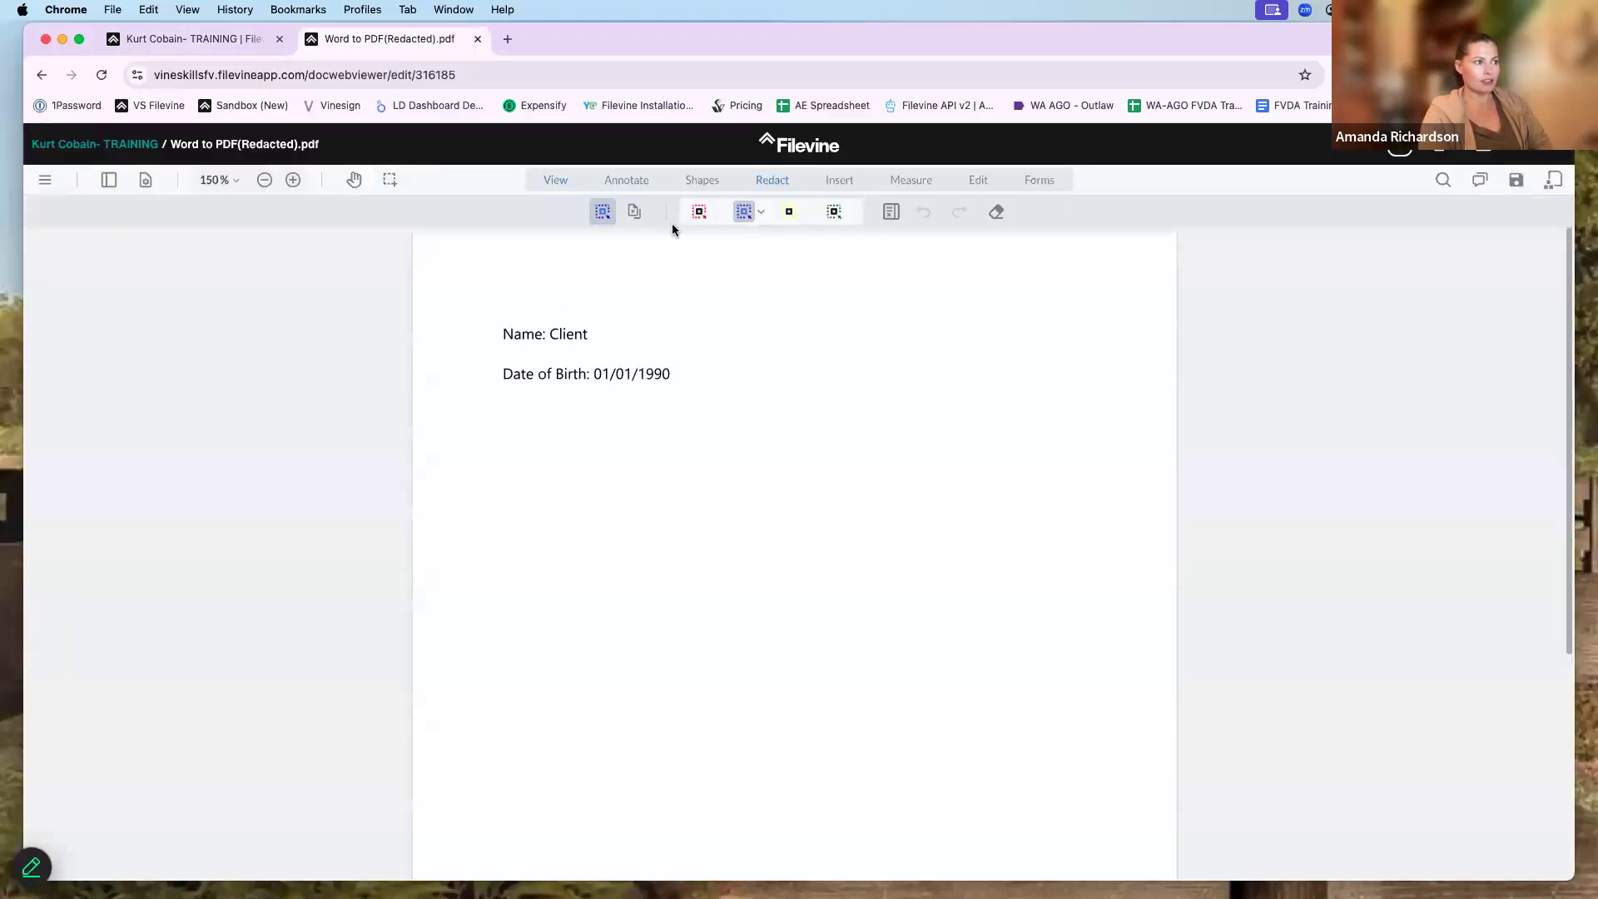
{"action": "left_click_drag", "start_coordinate": [491, 320], "coordinate": [605, 346]}
{"action": "left_click", "coordinate": [426, 335]}
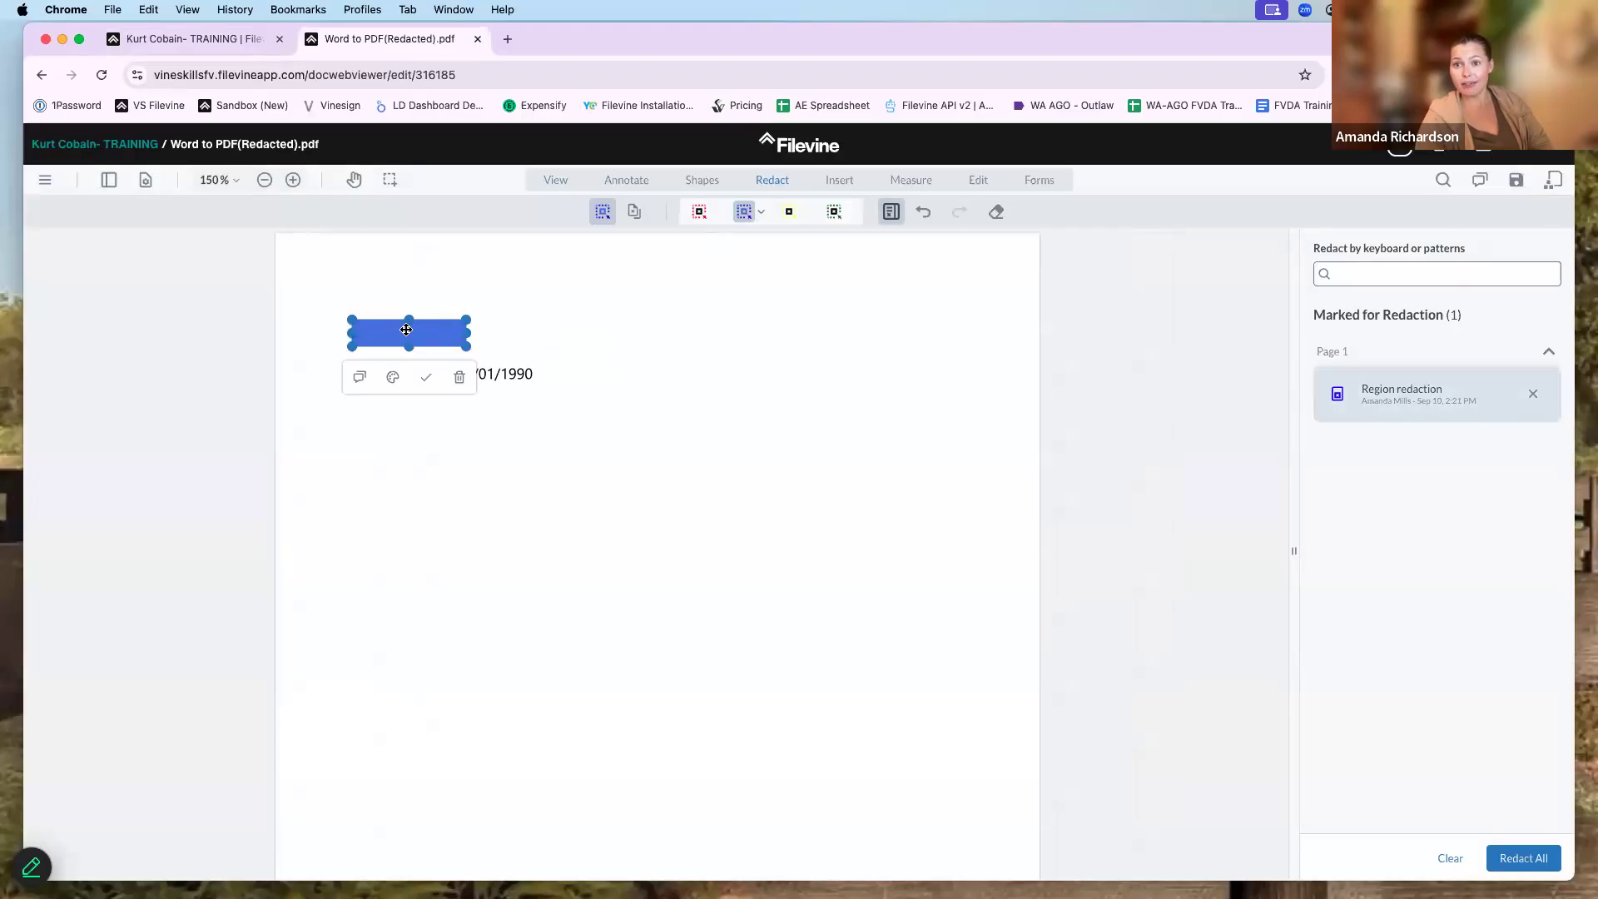
{"action": "left_click", "coordinate": [426, 378]}
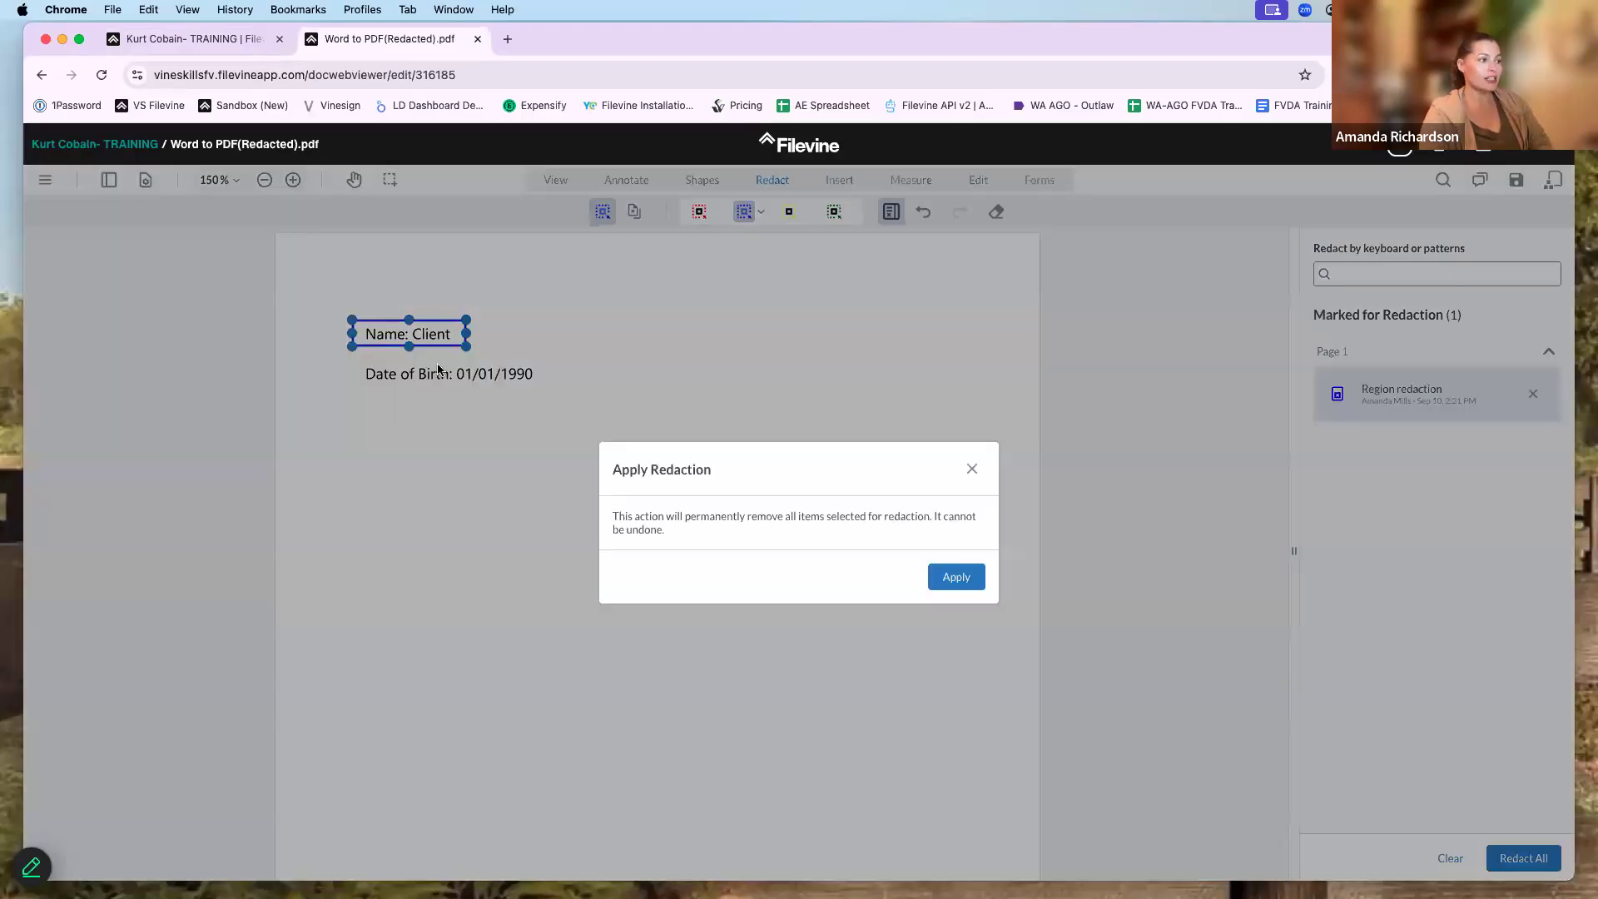
{"action": "left_click", "coordinate": [956, 579]}
{"action": "left_click", "coordinate": [1516, 183]}
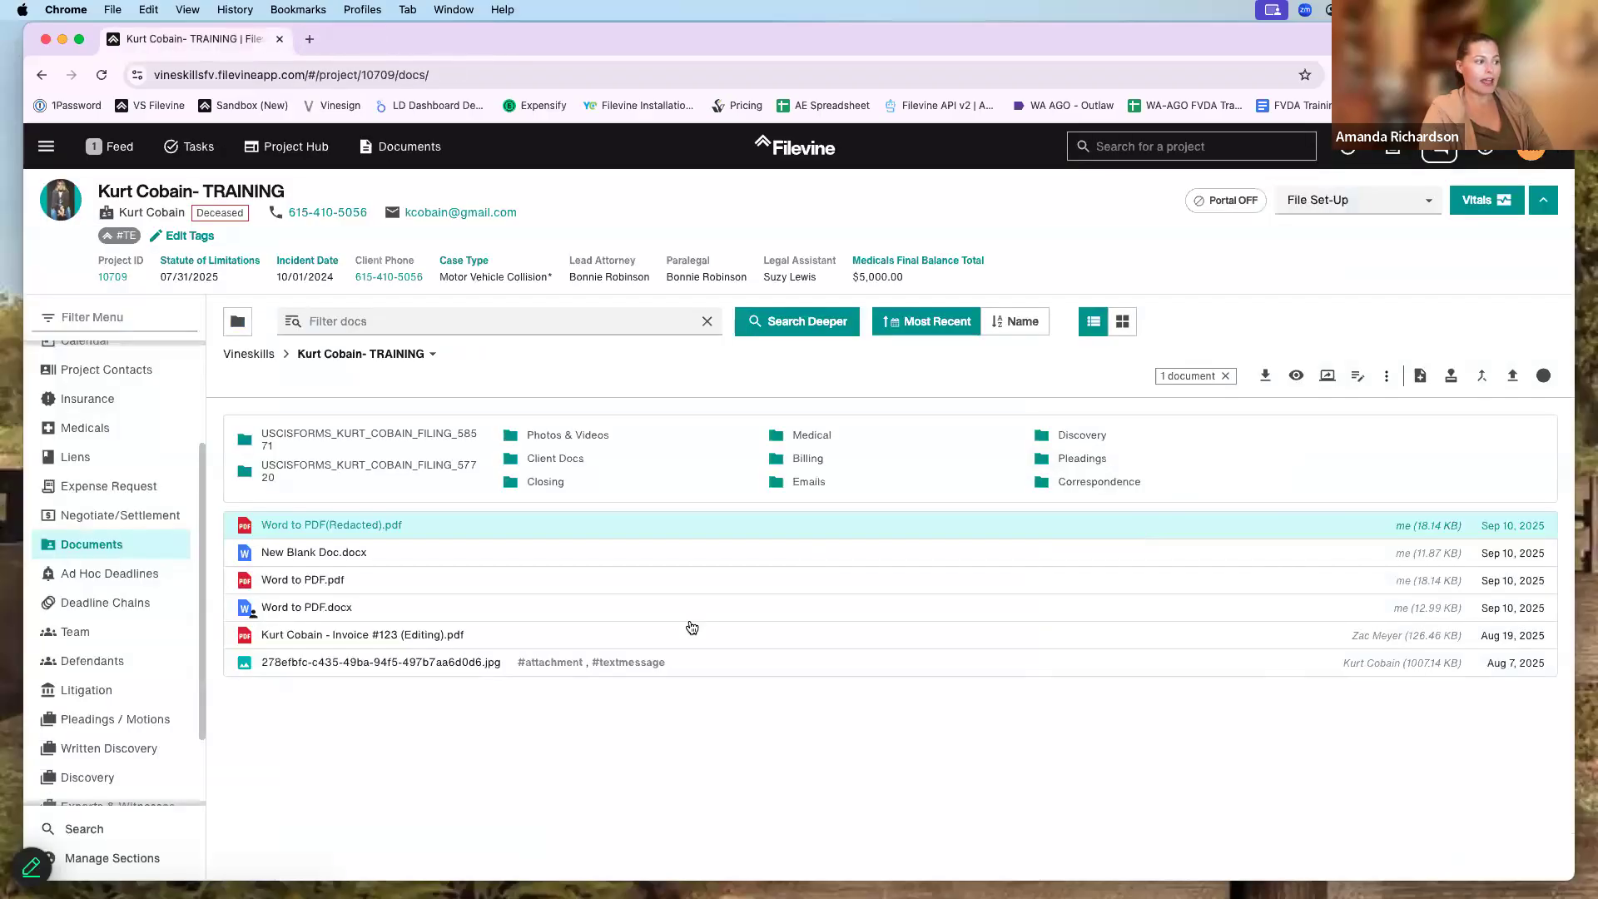
{"action": "left_click", "coordinate": [1554, 149]}
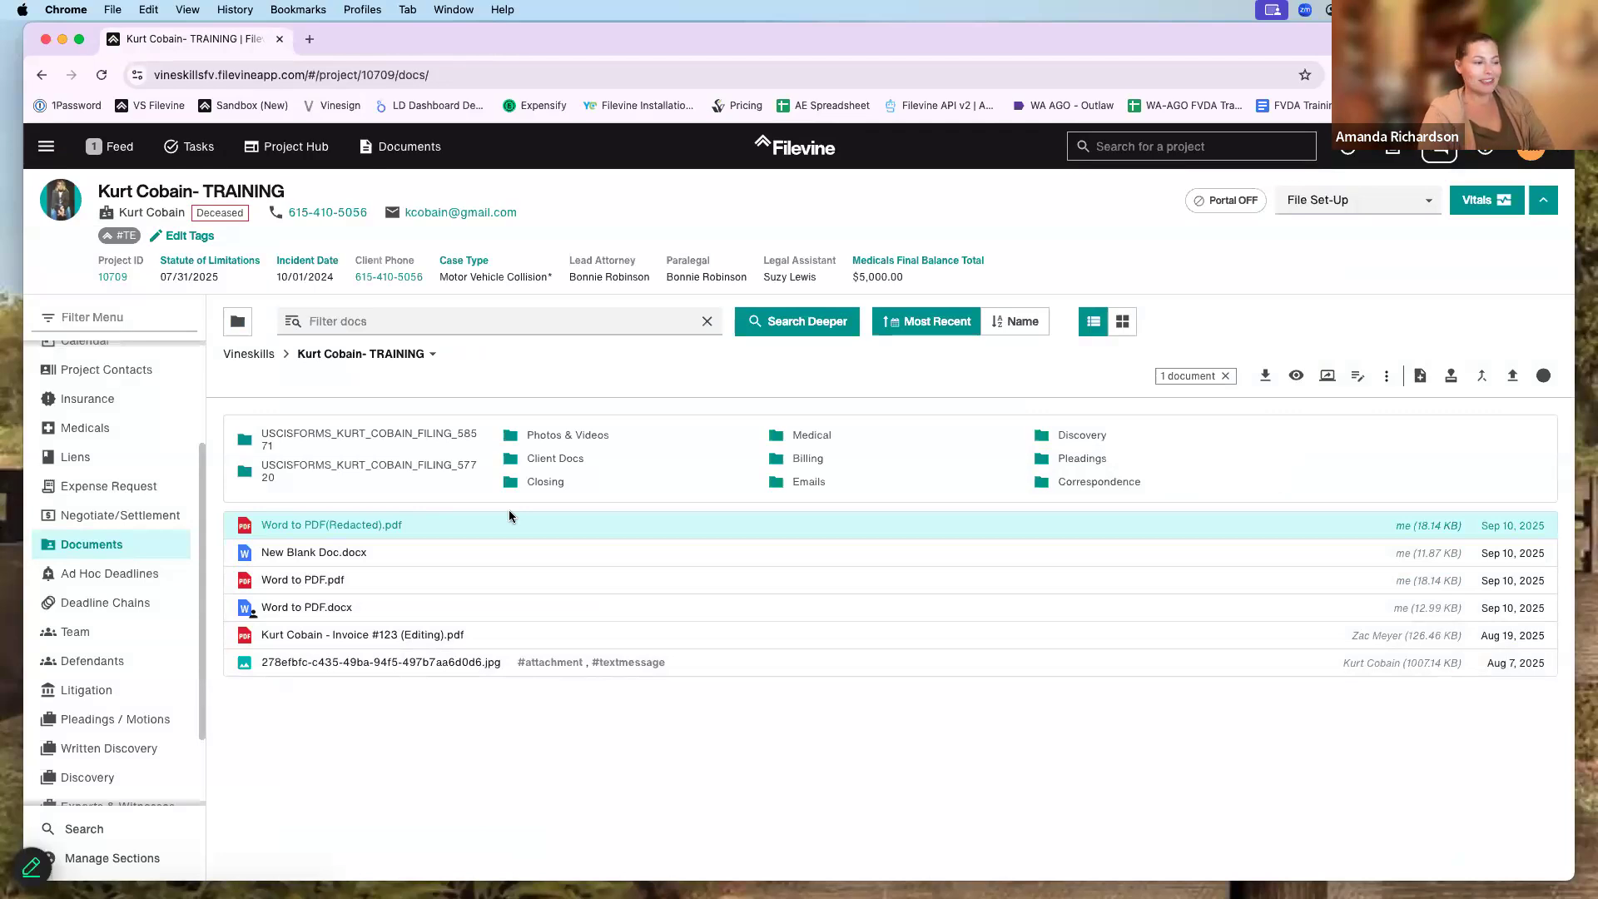
- Open the document's Properties version history and preview Version 1
{"action": "left_click", "coordinate": [1543, 378]}
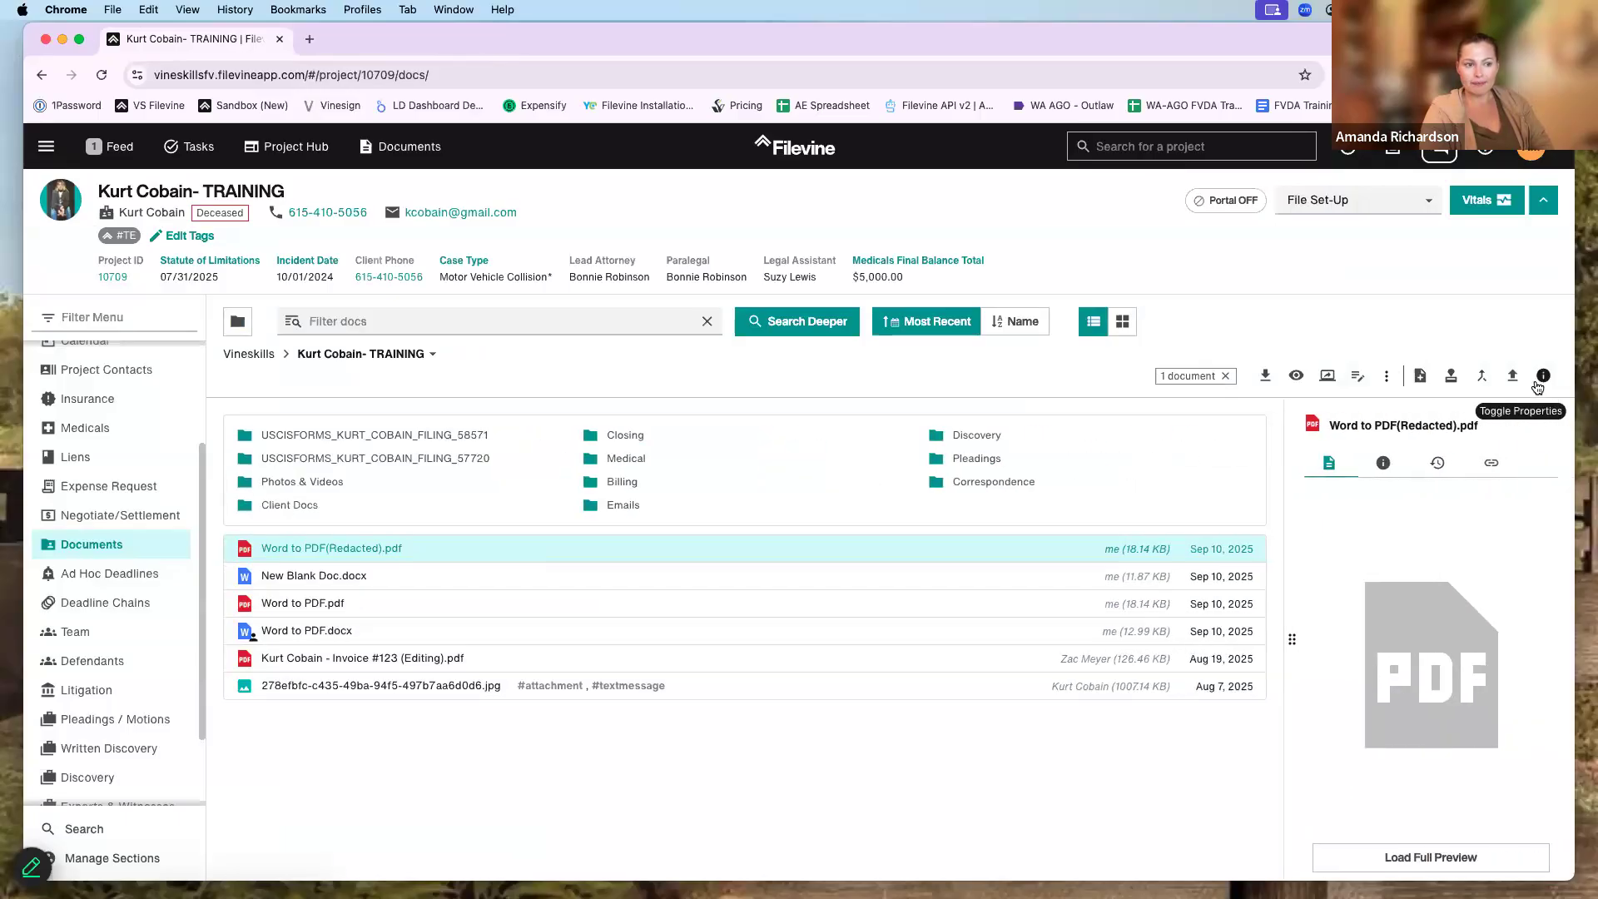
{"action": "left_click", "coordinate": [1437, 465]}
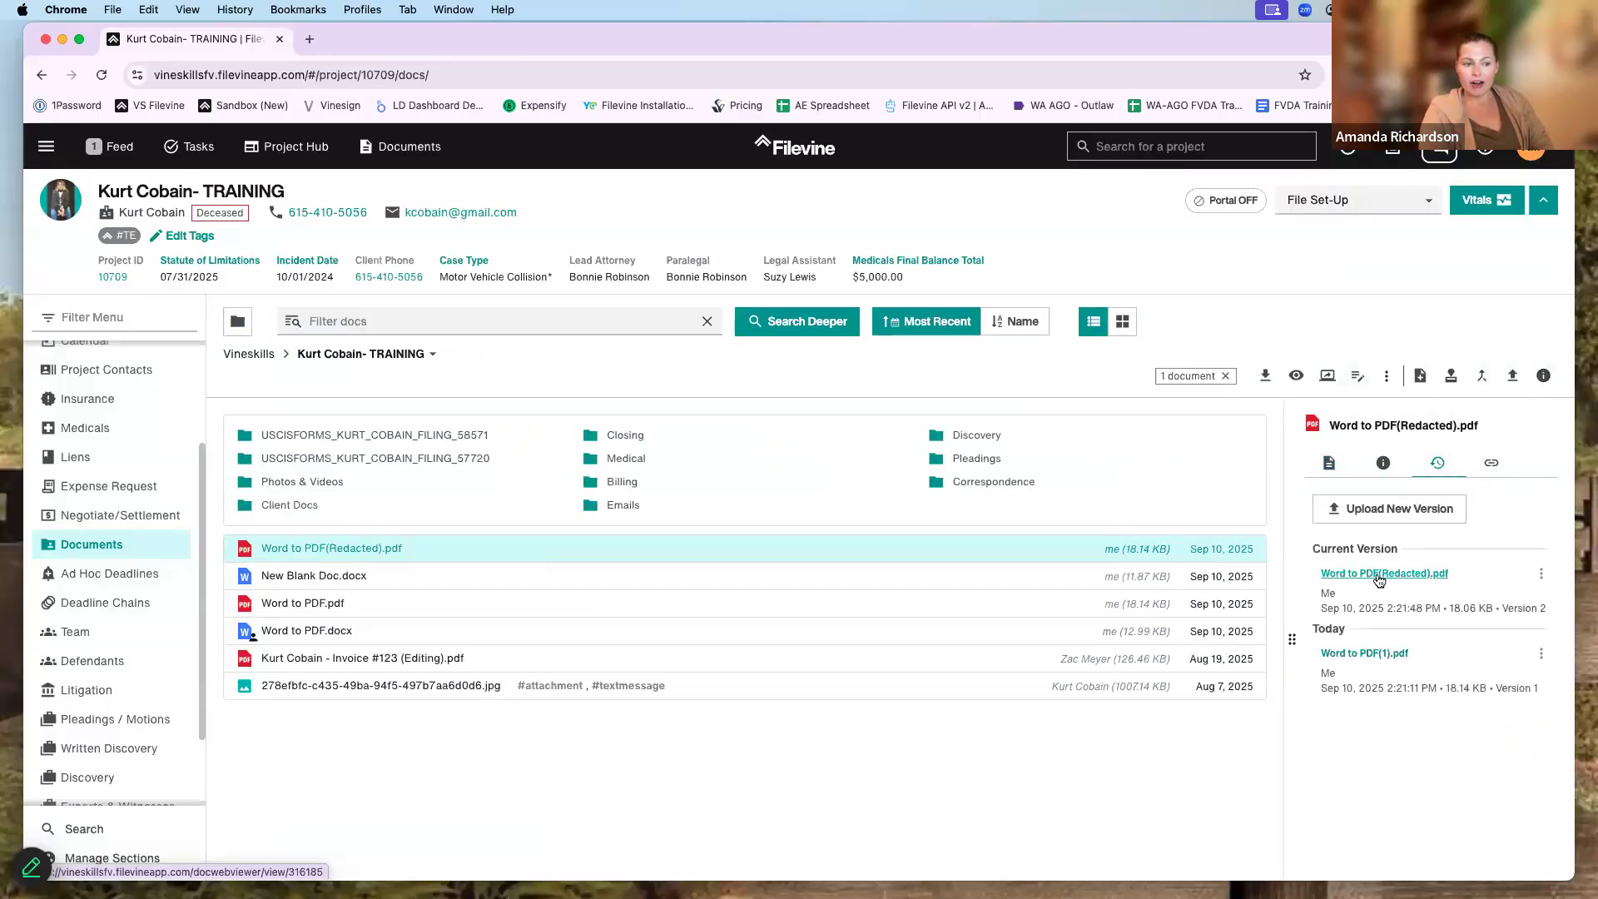
{"action": "left_click", "coordinate": [1381, 654]}
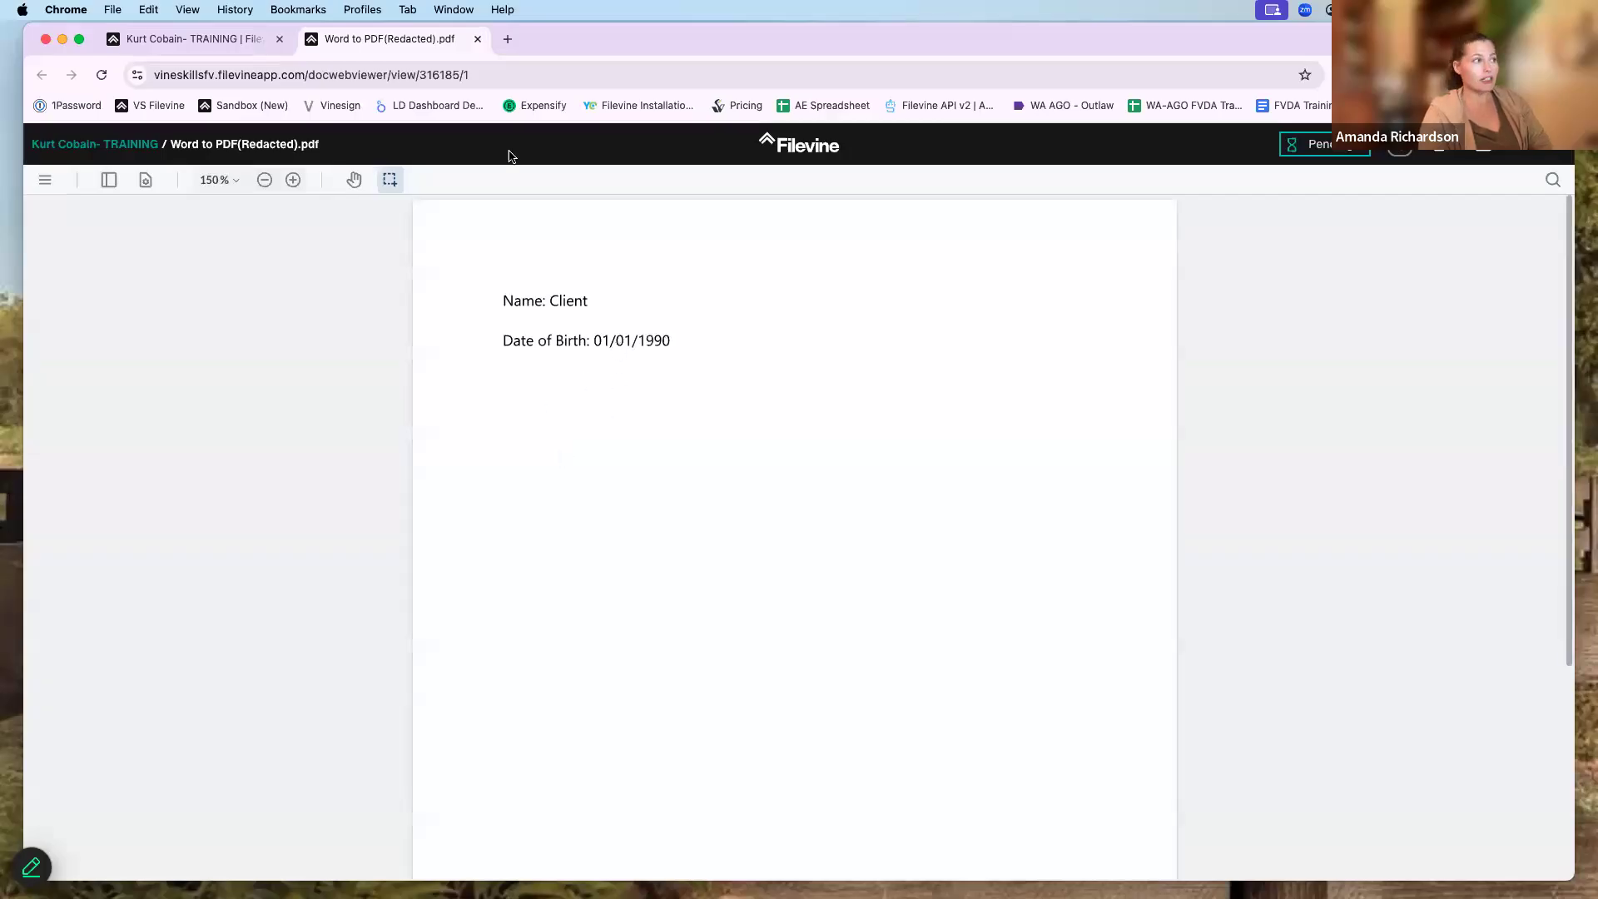
{"action": "left_click", "coordinate": [478, 39]}
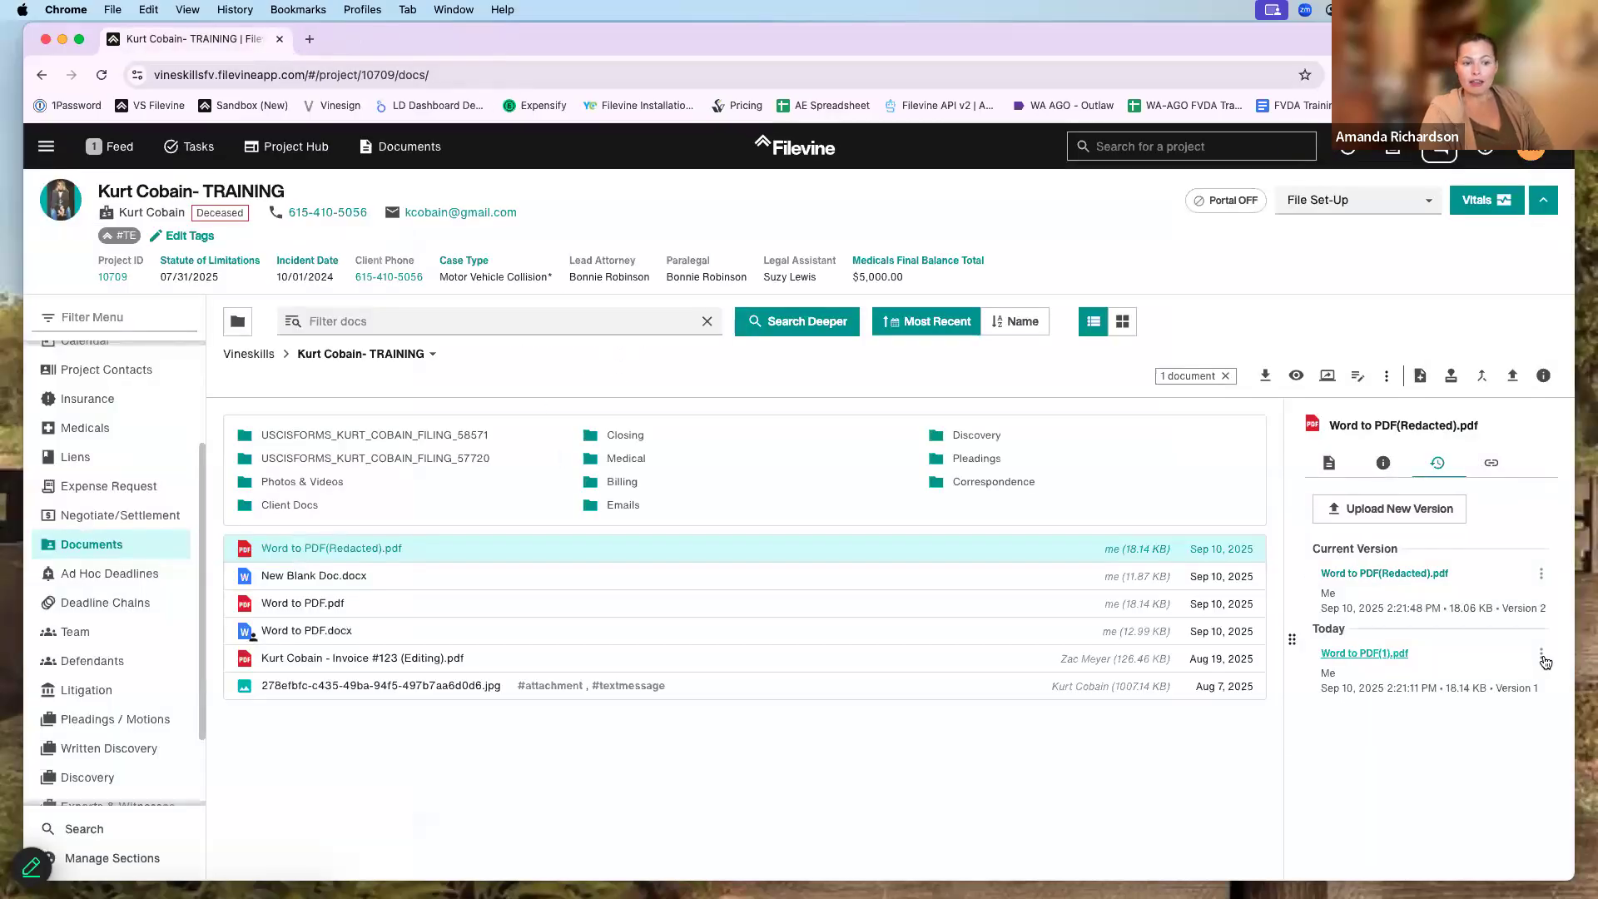
- Unlock the document and restore Version 1 as the new current version
{"action": "left_click", "coordinate": [1543, 656]}
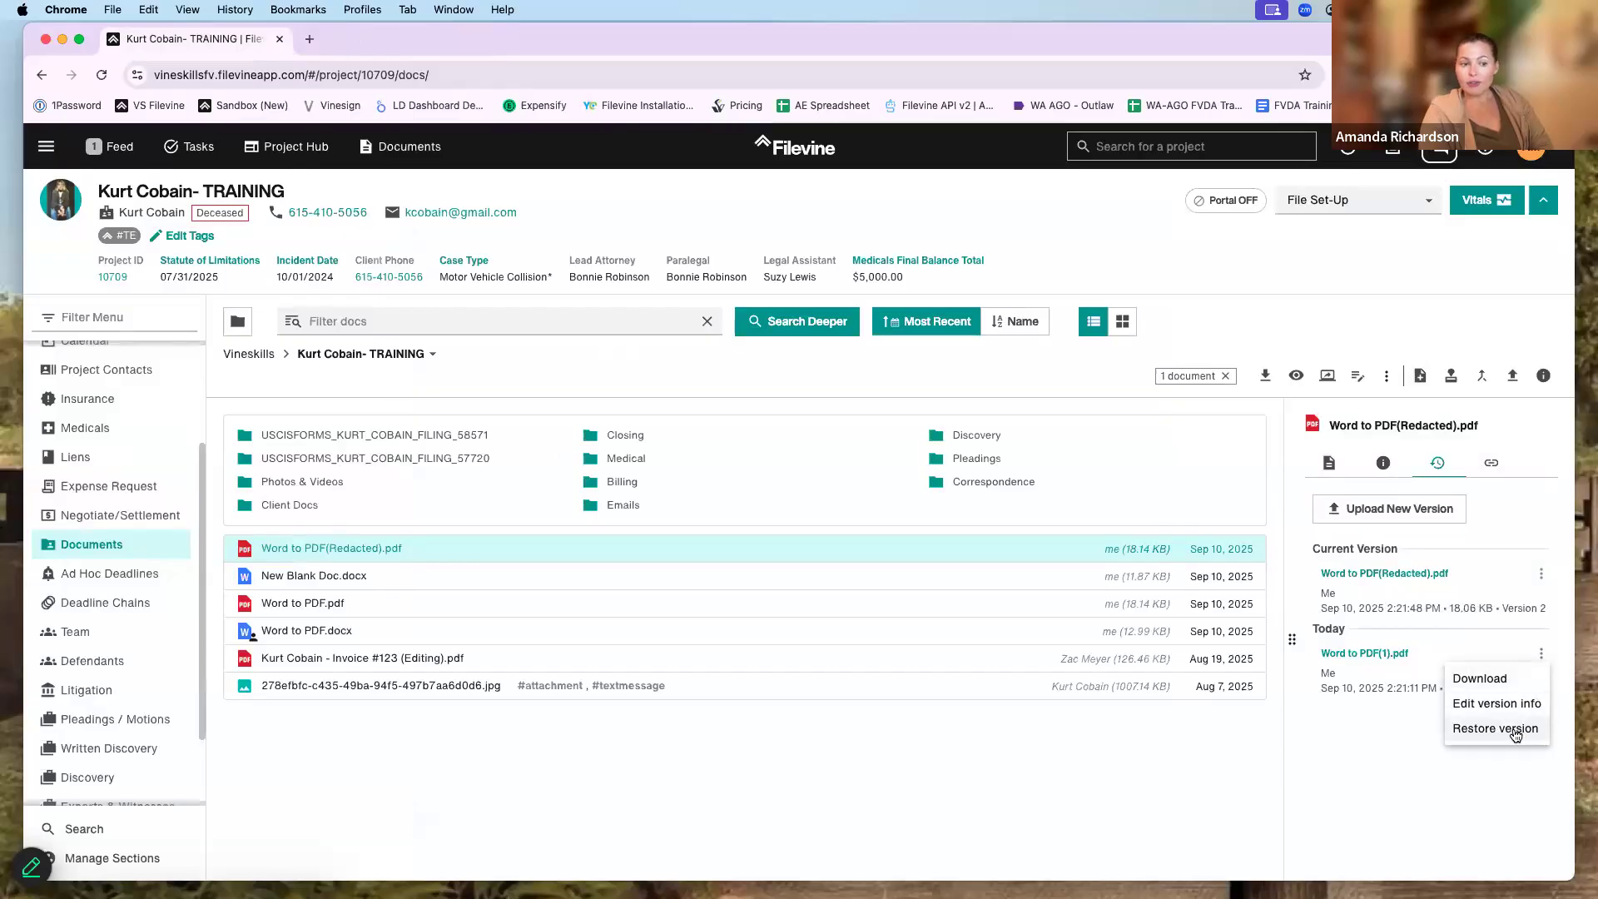
{"action": "left_click", "coordinate": [1495, 730]}
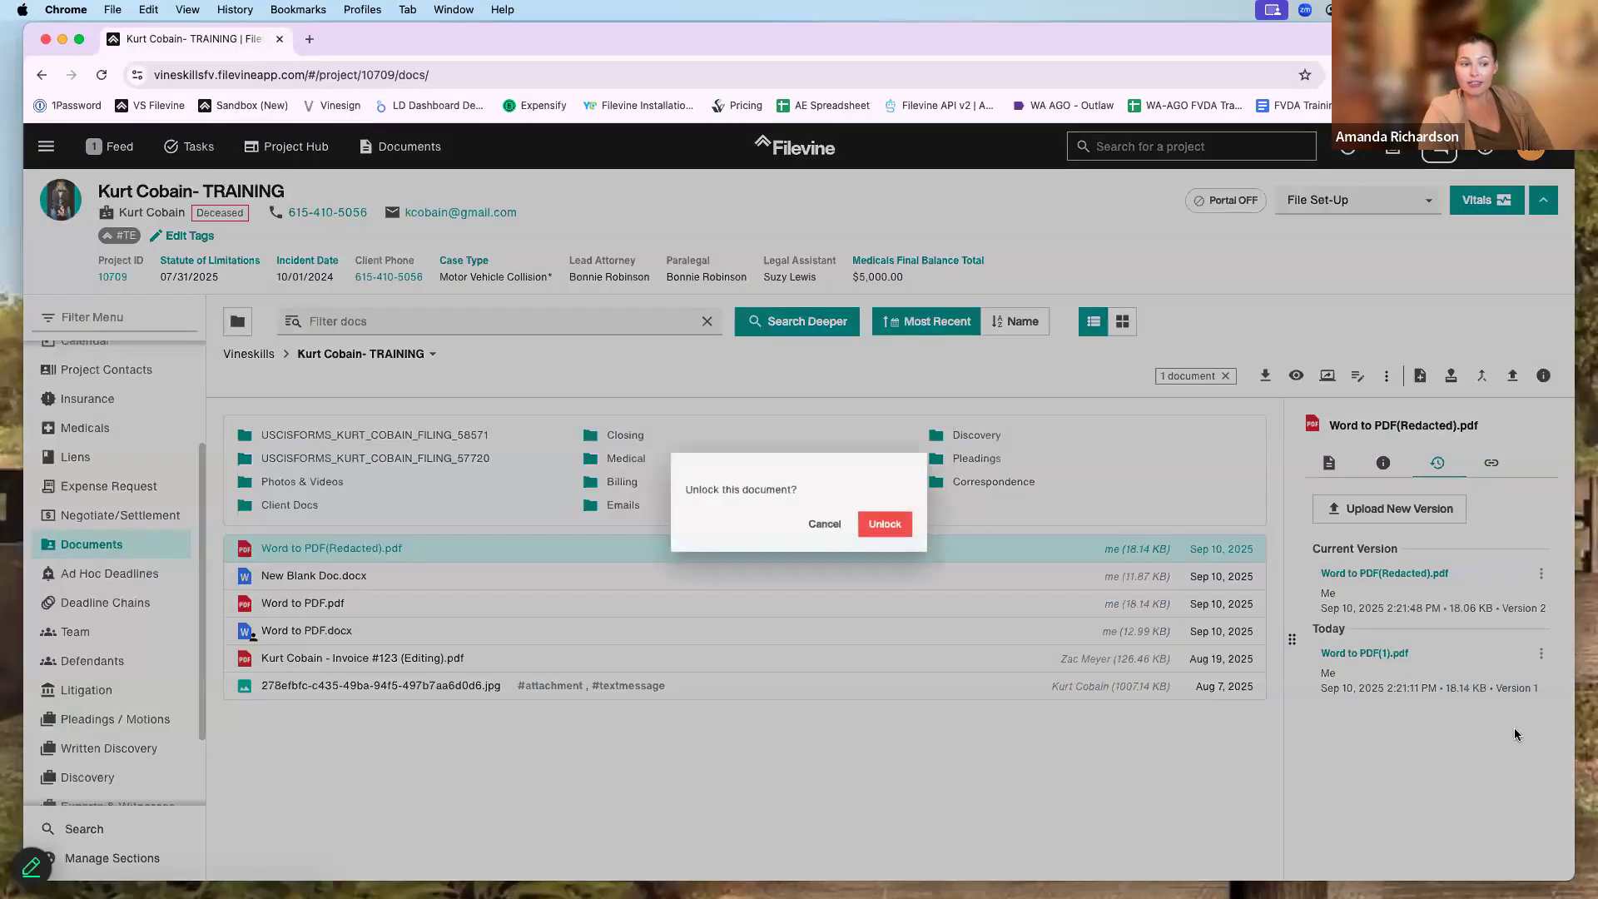
{"action": "left_click", "coordinate": [889, 528]}
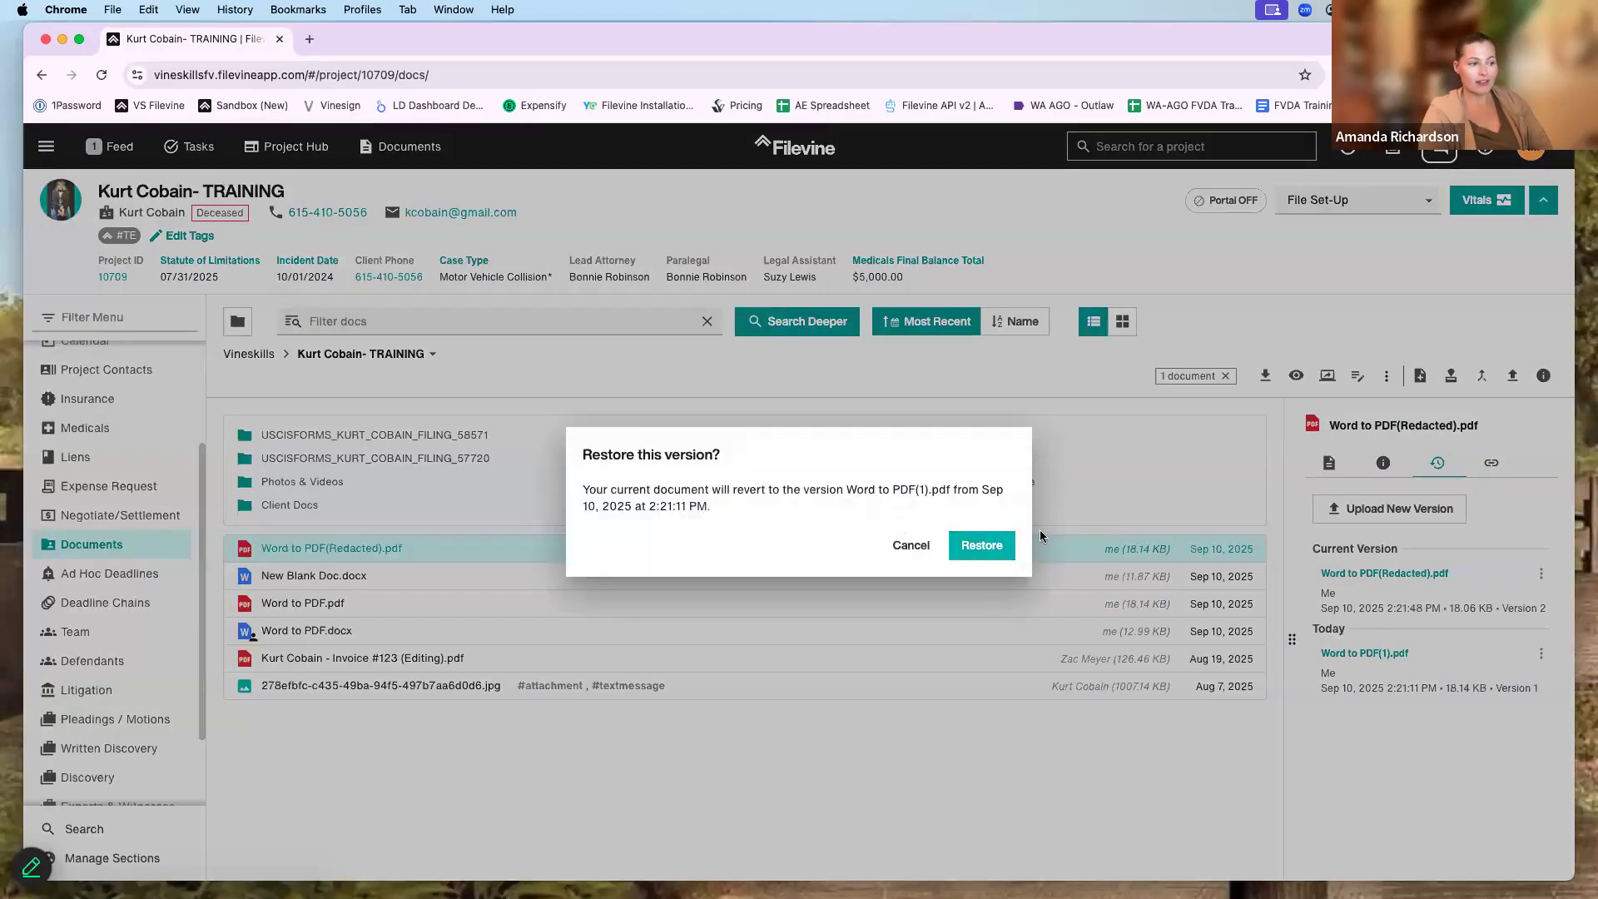
{"action": "left_click", "coordinate": [975, 543]}
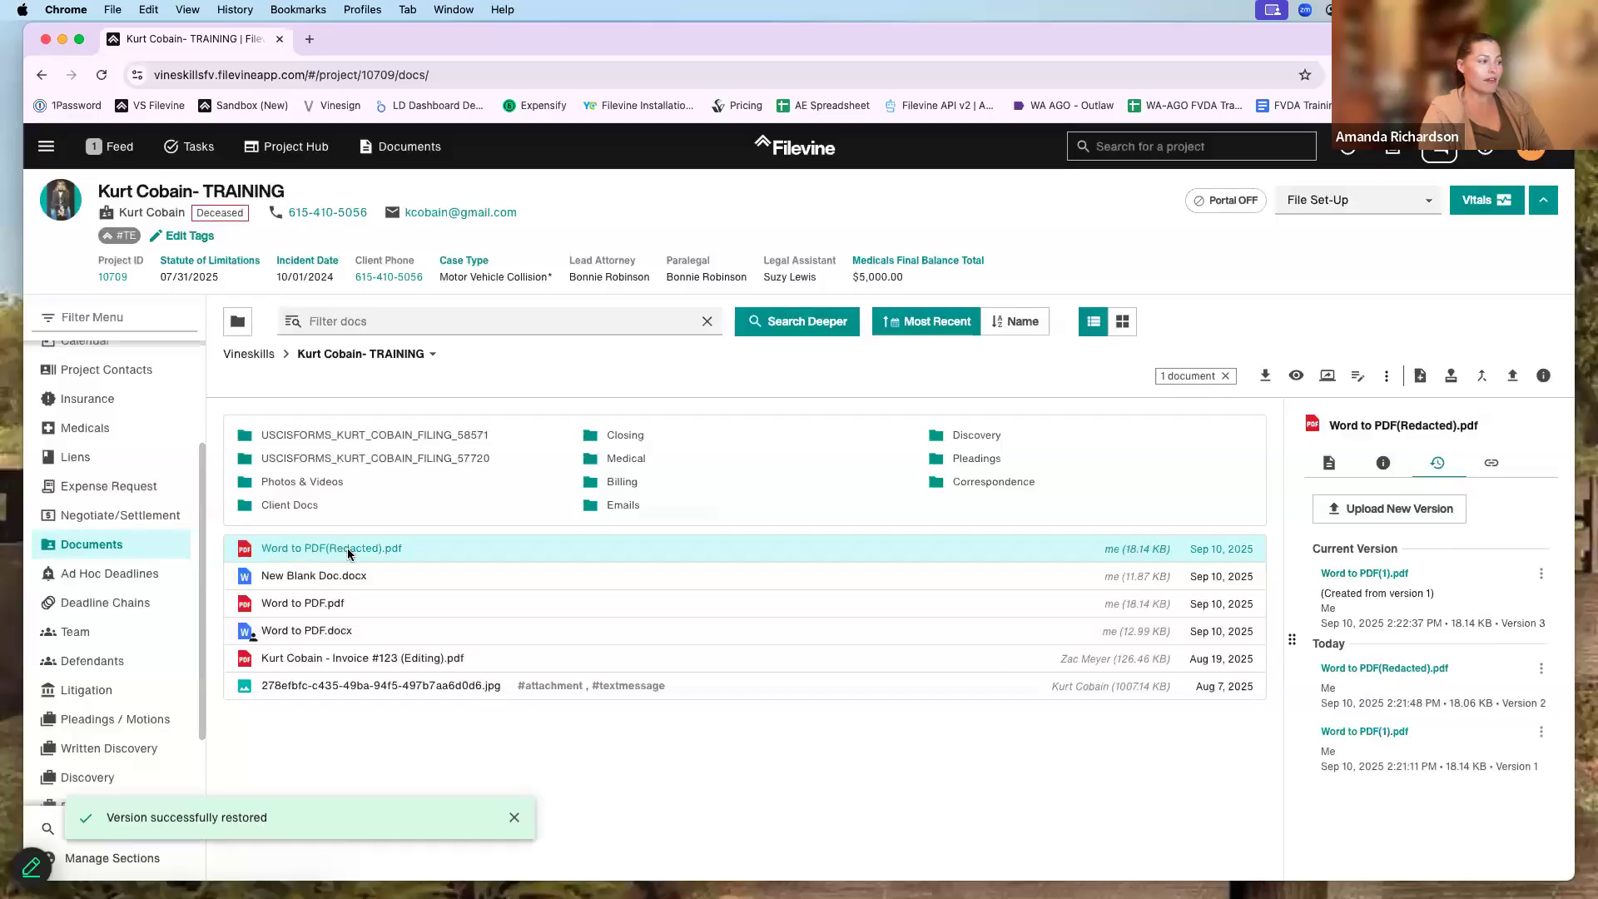
{"action": "left_click", "coordinate": [348, 549]}
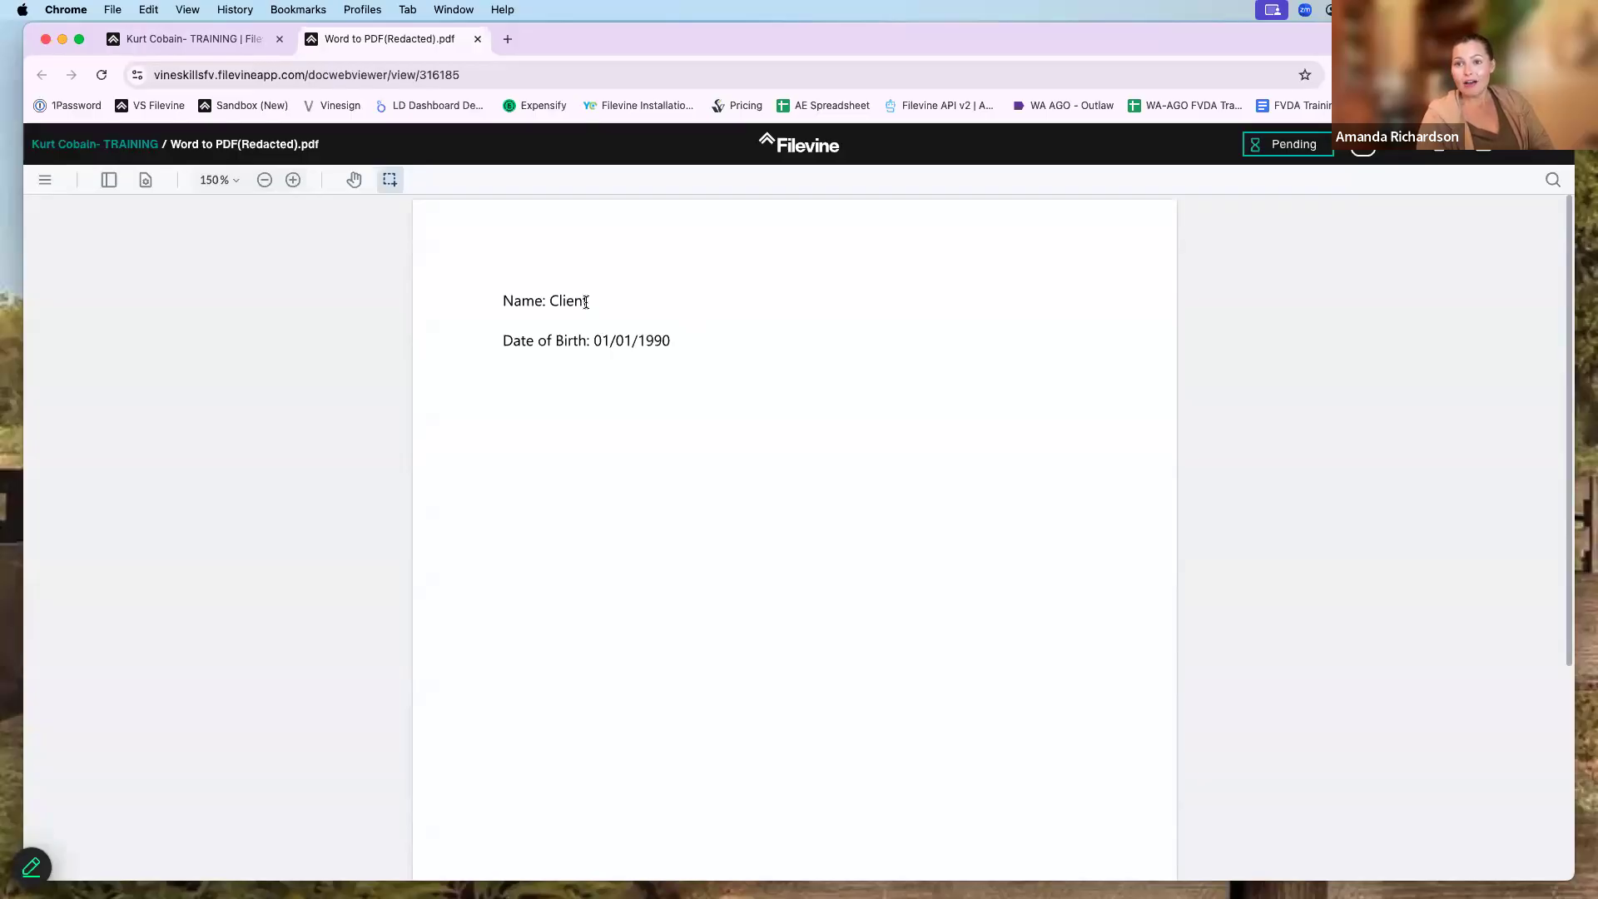
- Close the viewer and details panel, then add New Blank Doc.docx and Word to PDF.pdf to the selection
{"action": "left_click", "coordinate": [477, 39]}
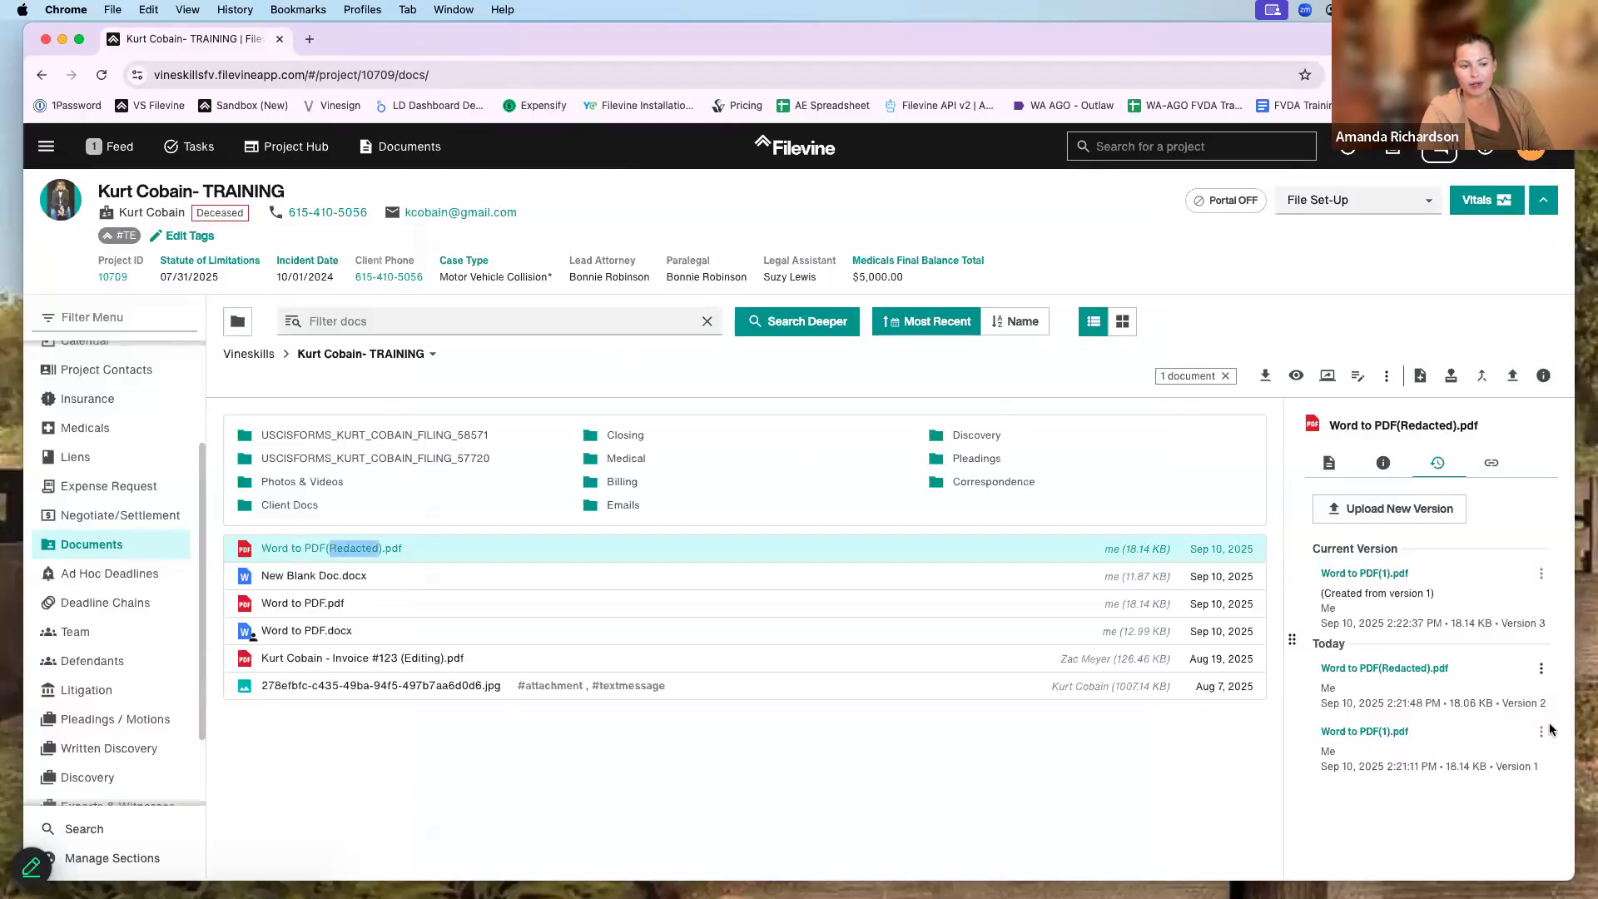
{"action": "left_click", "coordinate": [1541, 732]}
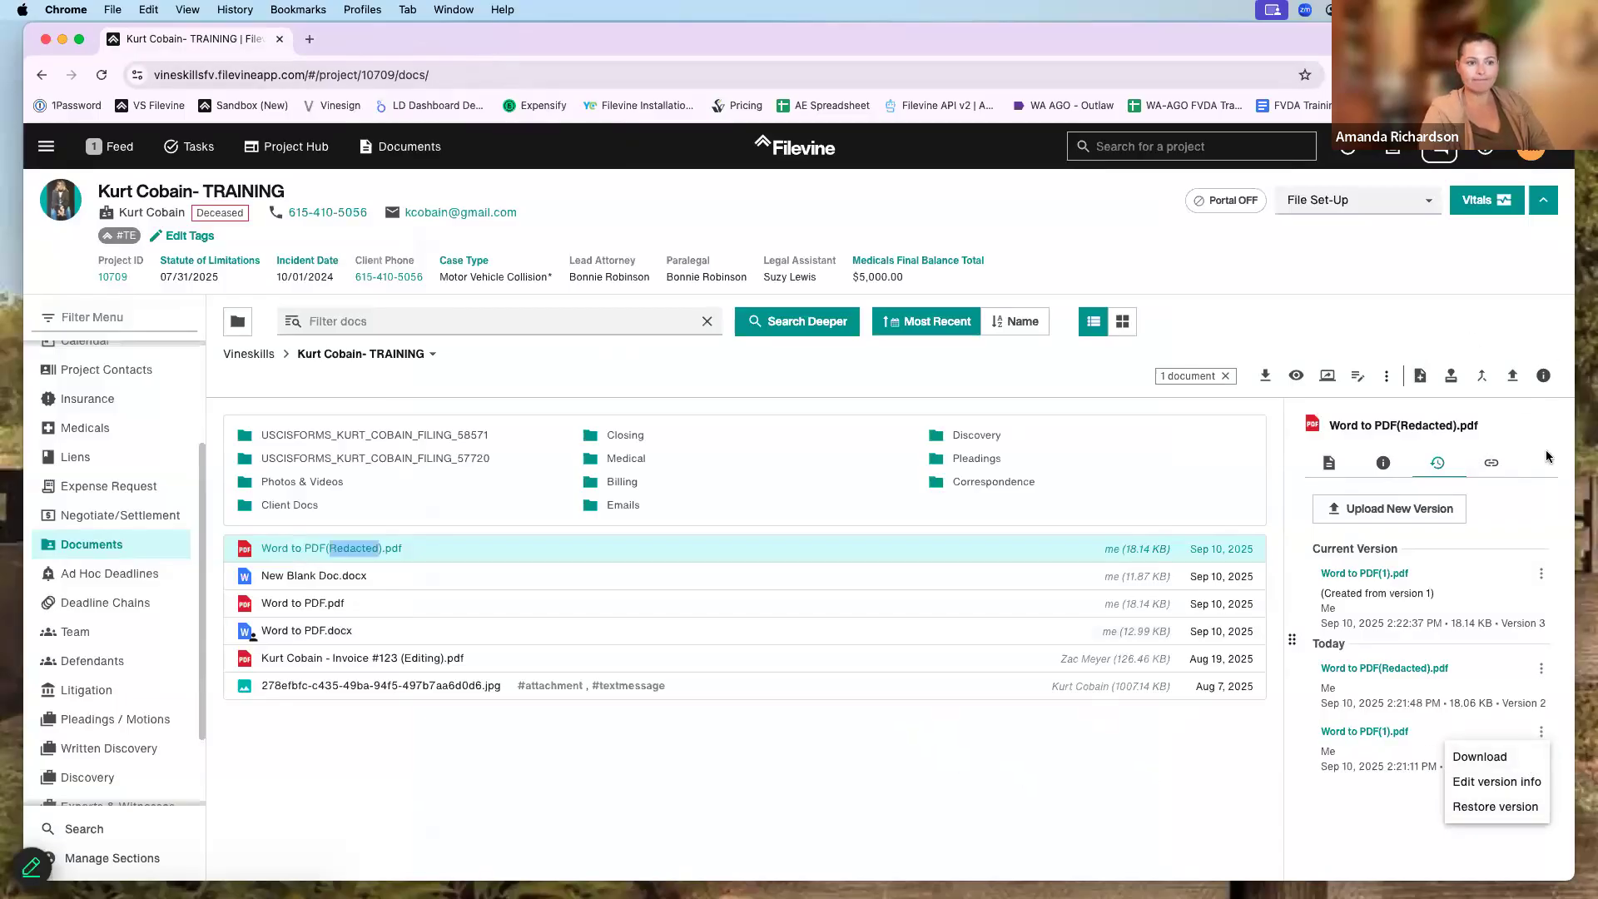
{"action": "left_click", "coordinate": [1544, 375]}
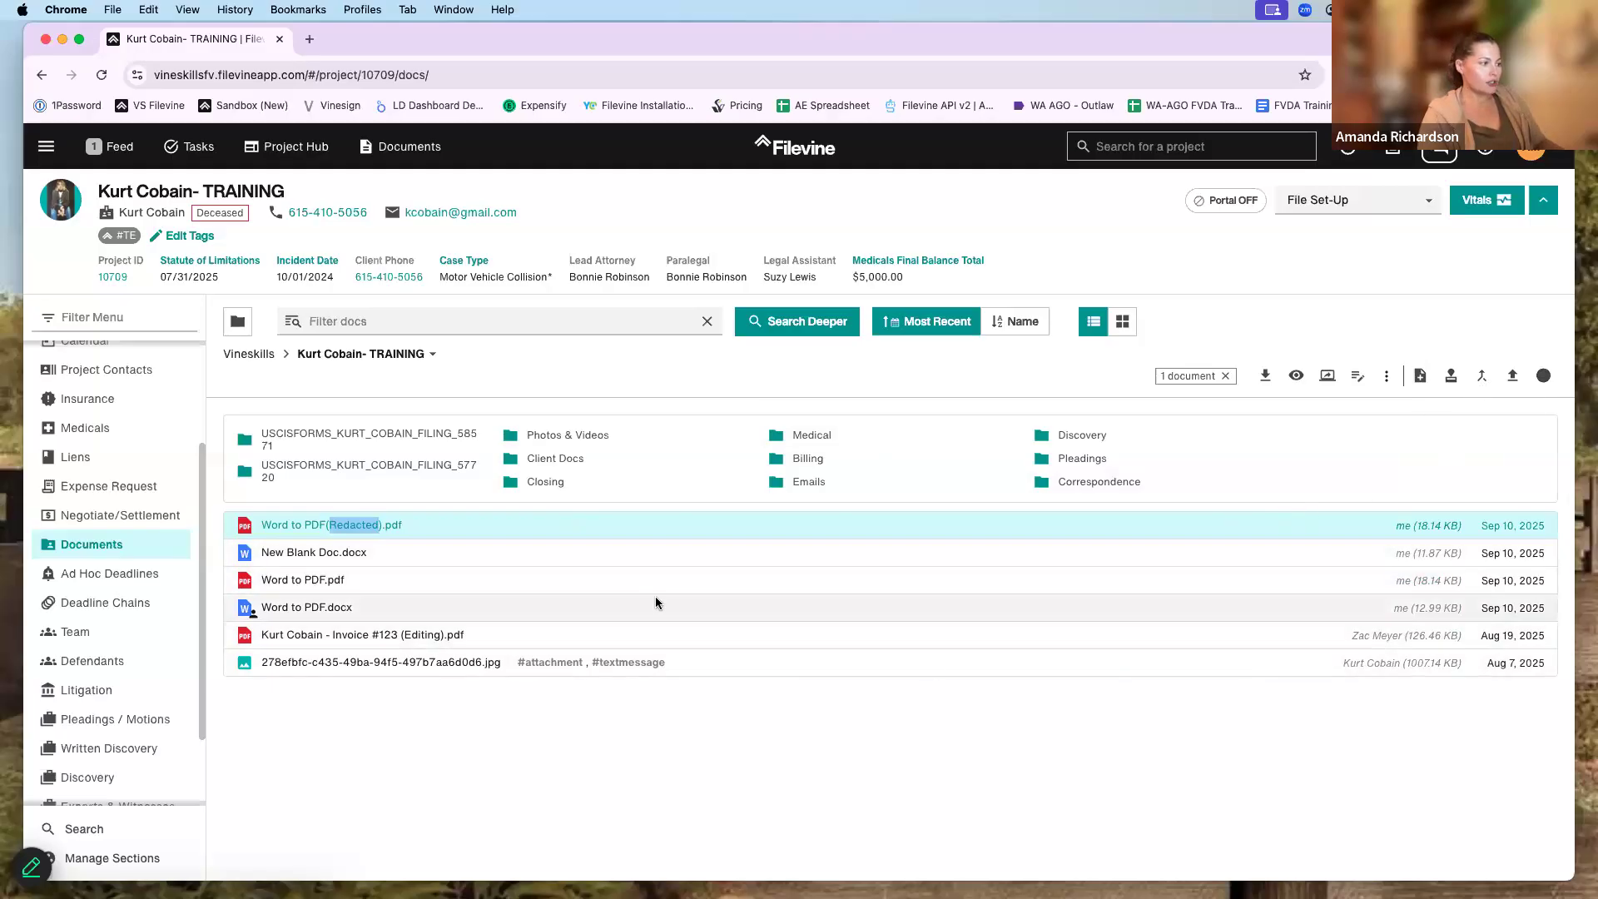
{"action": "left_click", "coordinate": [658, 553], "text": "shift"}
{"action": "left_click", "coordinate": [624, 580], "text": "shift"}
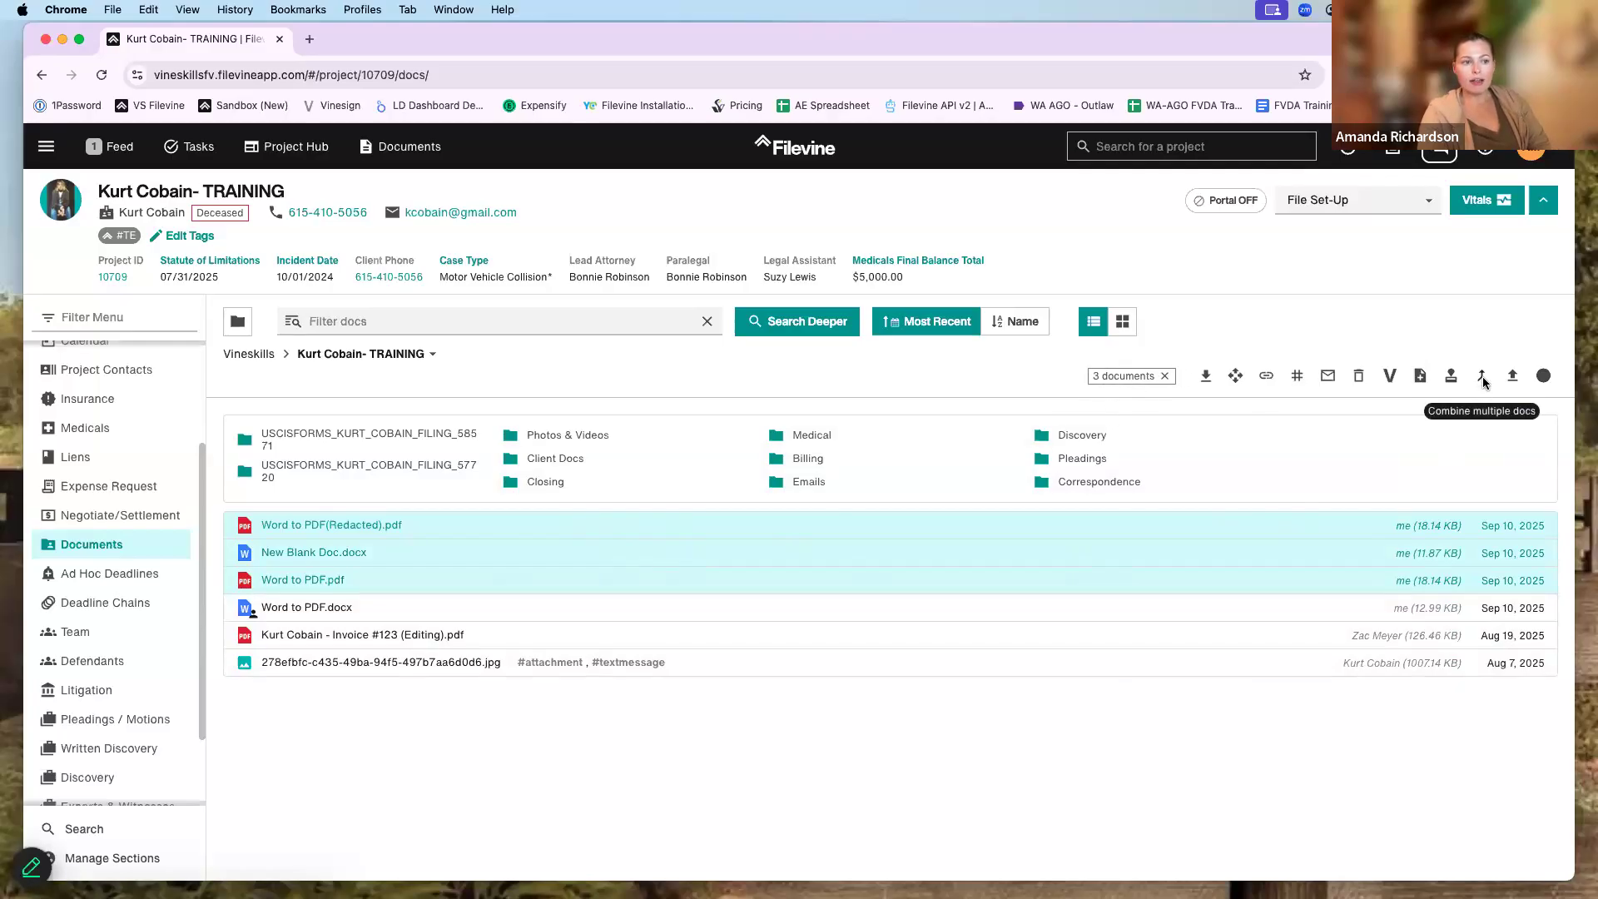
- Combine the three selected documents into a single PDF named 'Combined Doc'
{"action": "left_click", "coordinate": [1482, 378]}
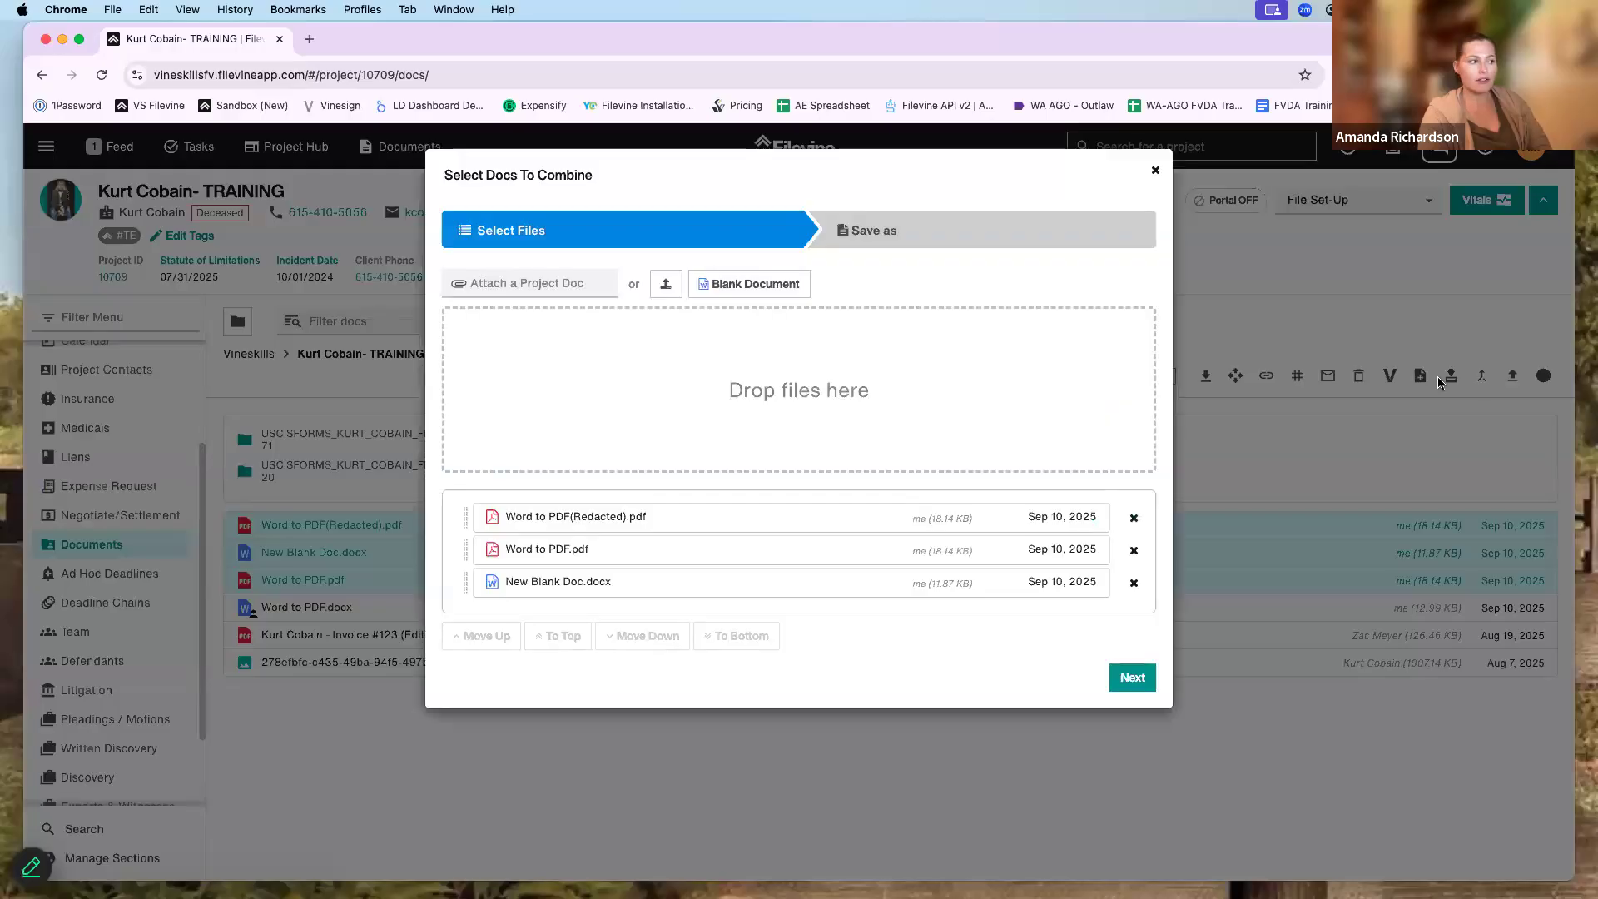
{"action": "left_click", "coordinate": [1132, 677]}
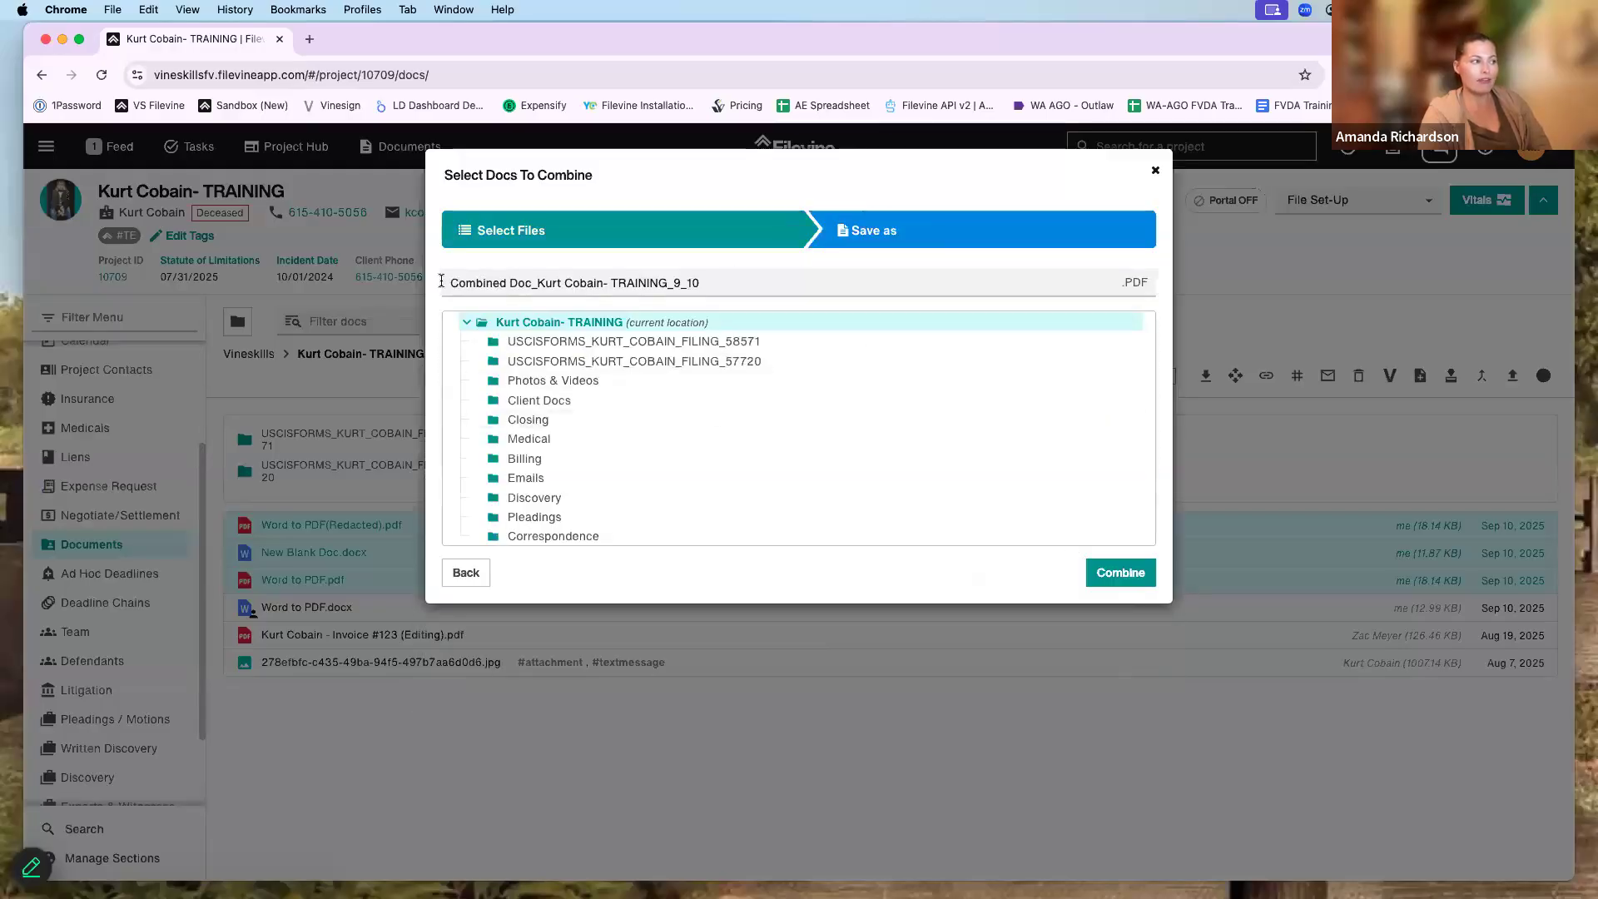
{"action": "left_click_drag", "start_coordinate": [450, 283], "coordinate": [829, 290]}
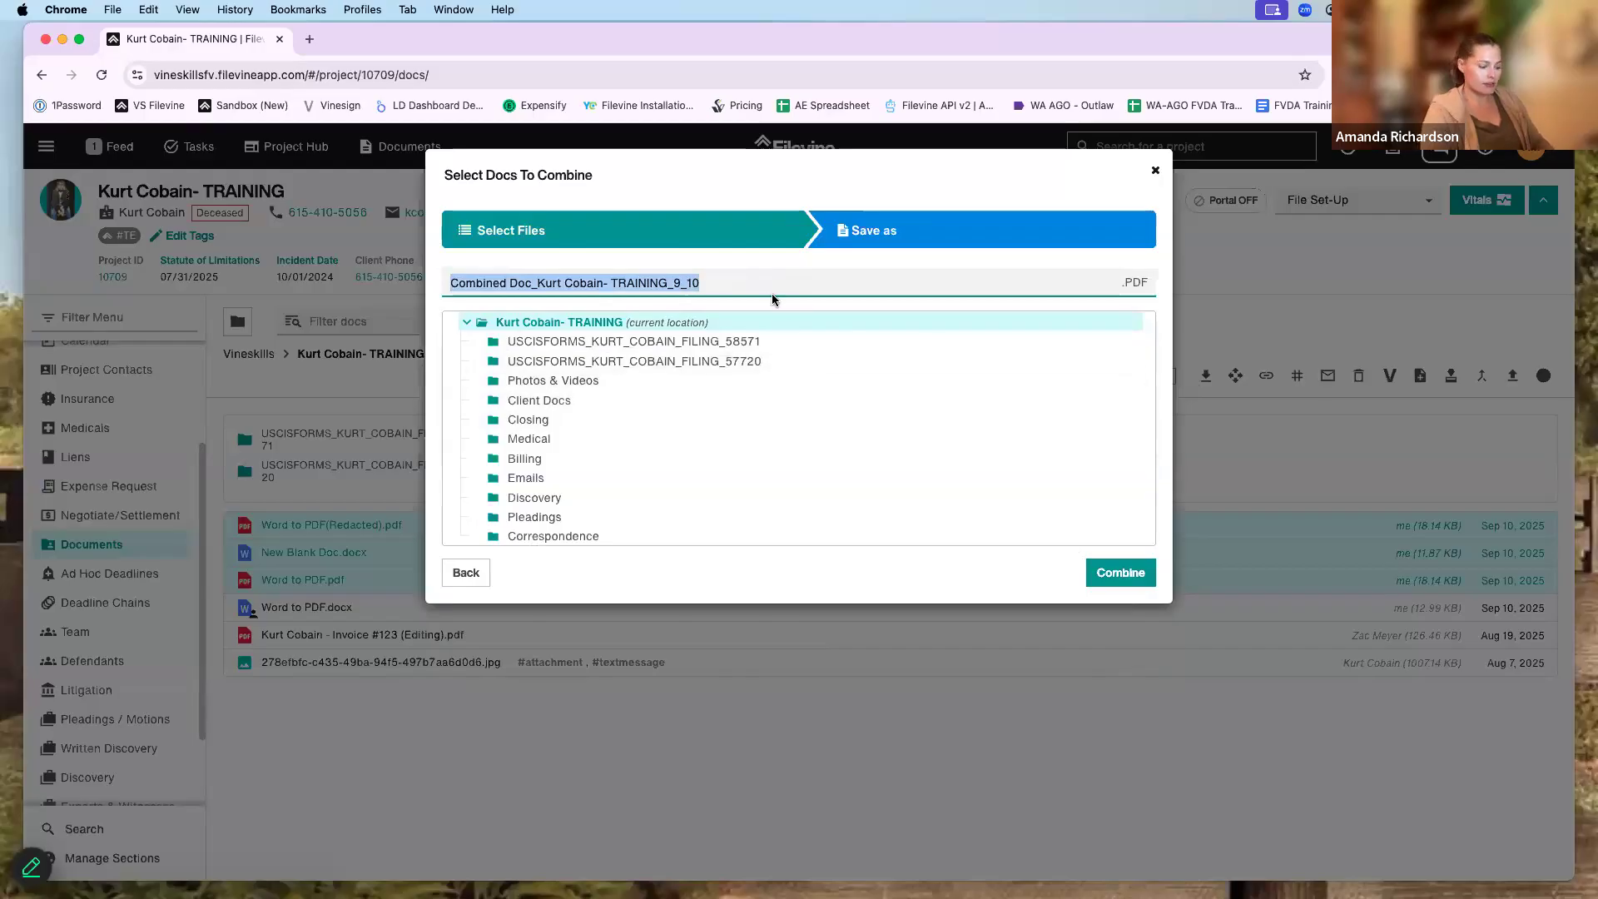
{"action": "type", "text": "Combined Doc"}
{"action": "left_click", "coordinate": [1146, 284]}
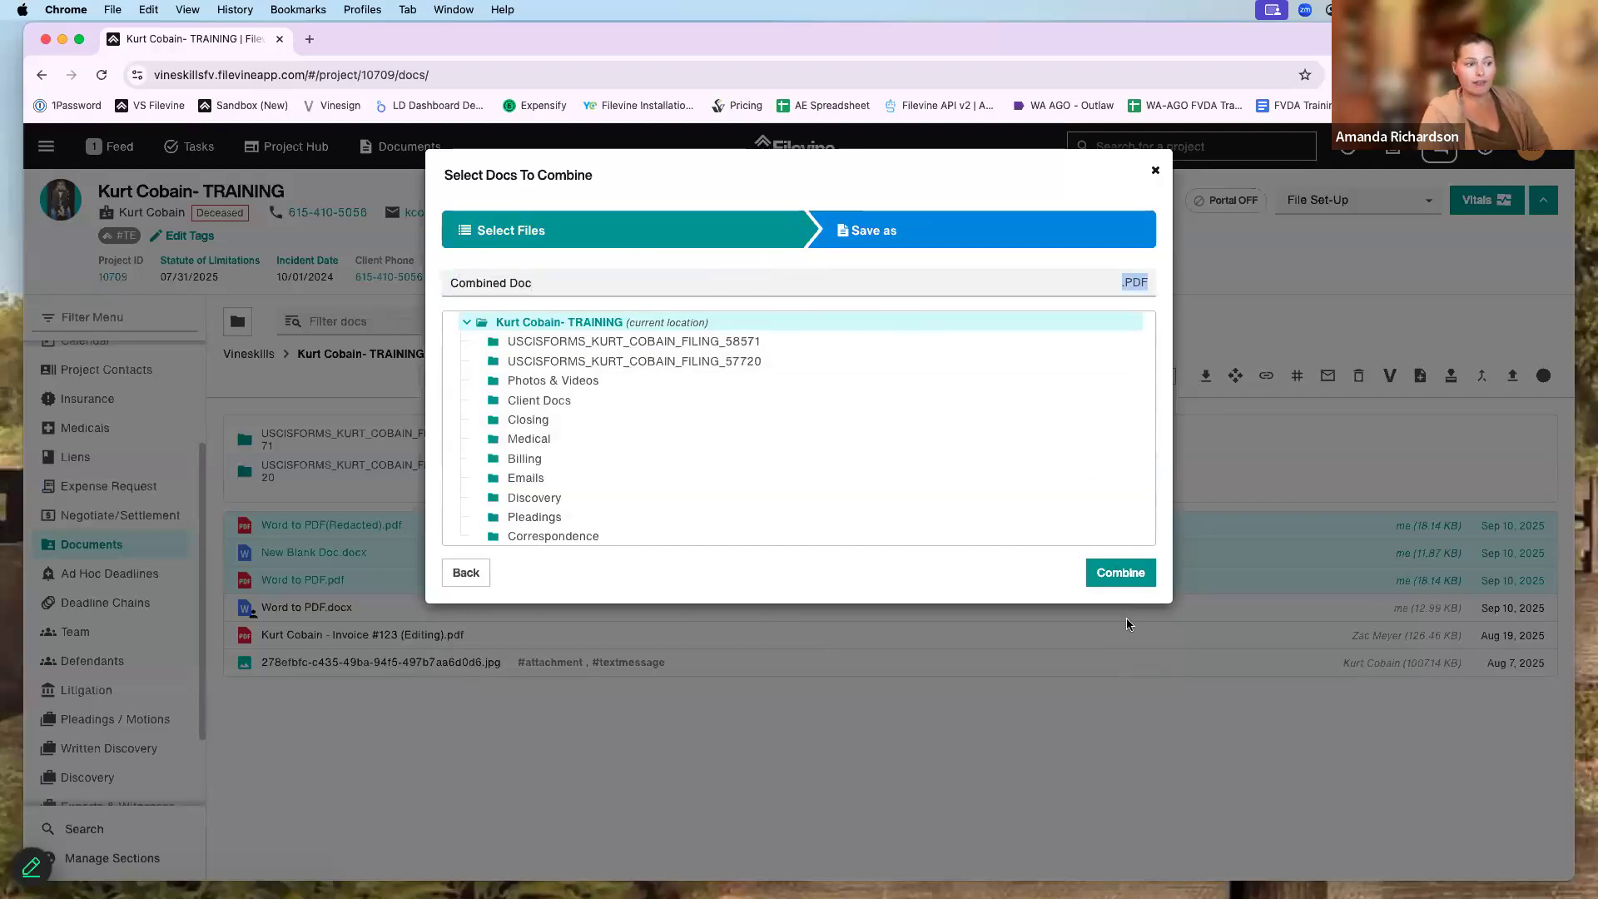
{"action": "left_click", "coordinate": [1131, 574]}
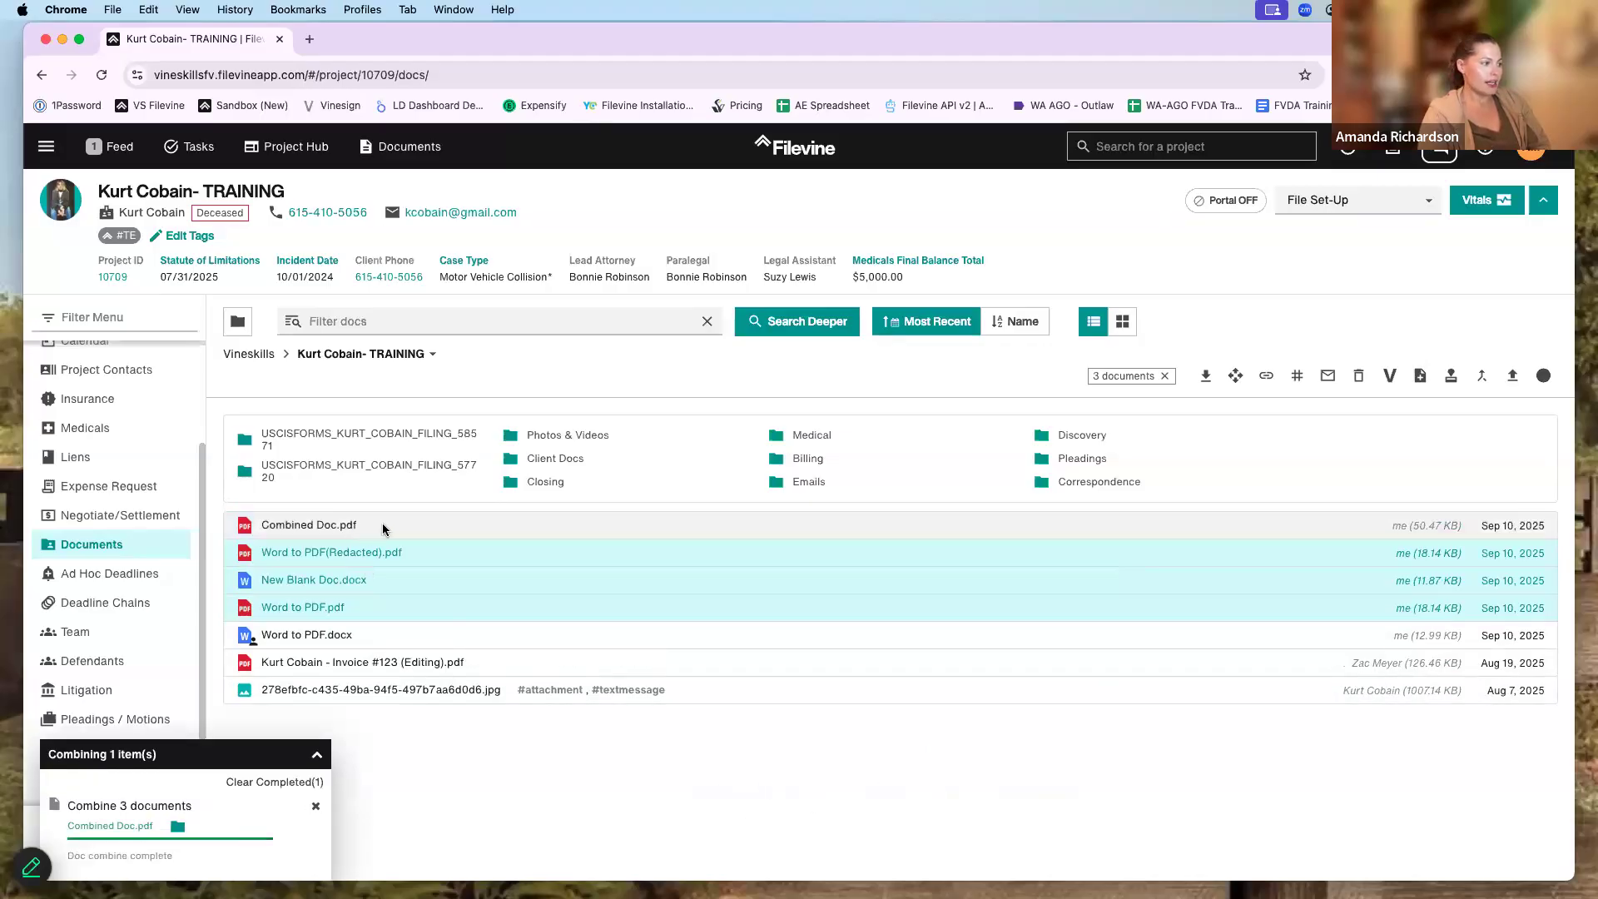
- Select only Combined Doc.pdf and start Bates stamping it
{"action": "left_click", "coordinate": [382, 522]}
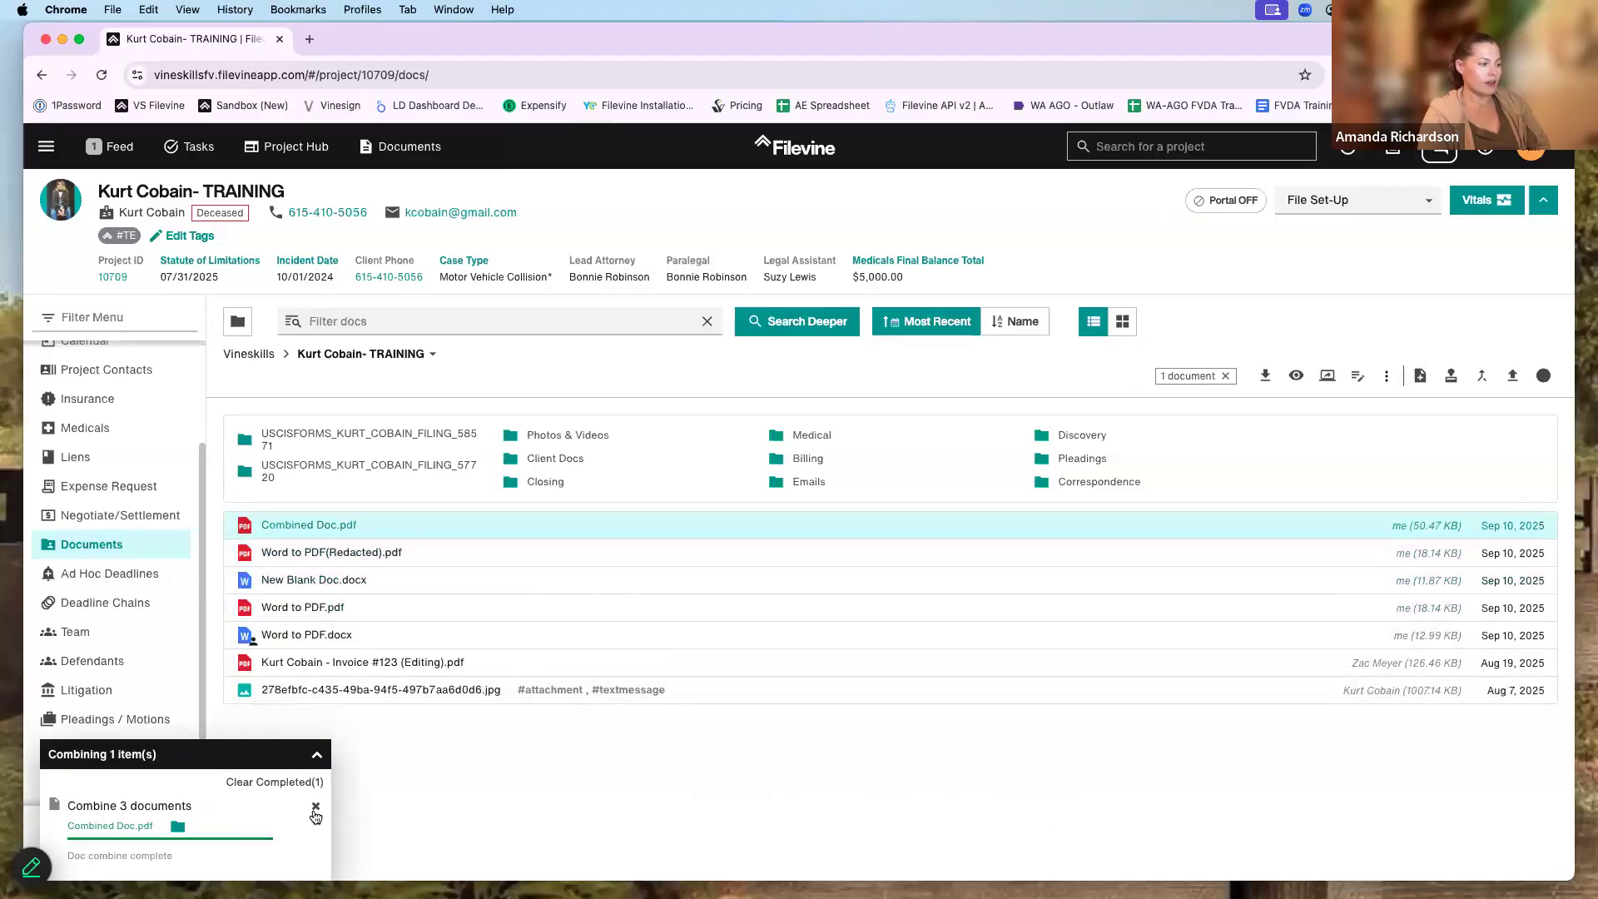
{"action": "left_click", "coordinate": [315, 806]}
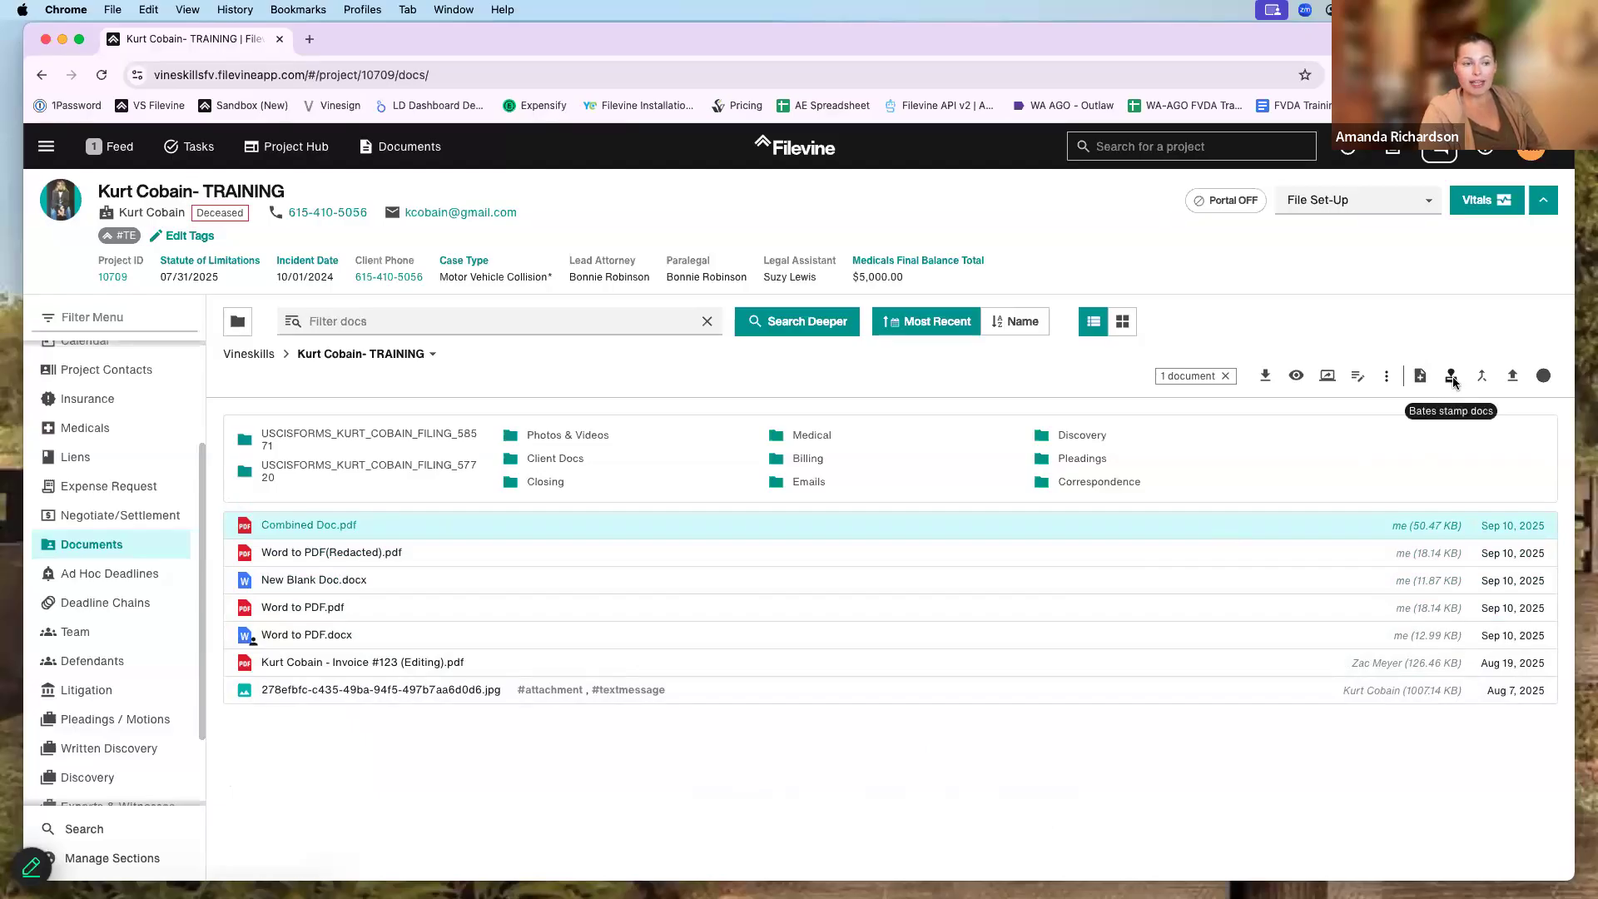
{"action": "left_click", "coordinate": [1452, 380]}
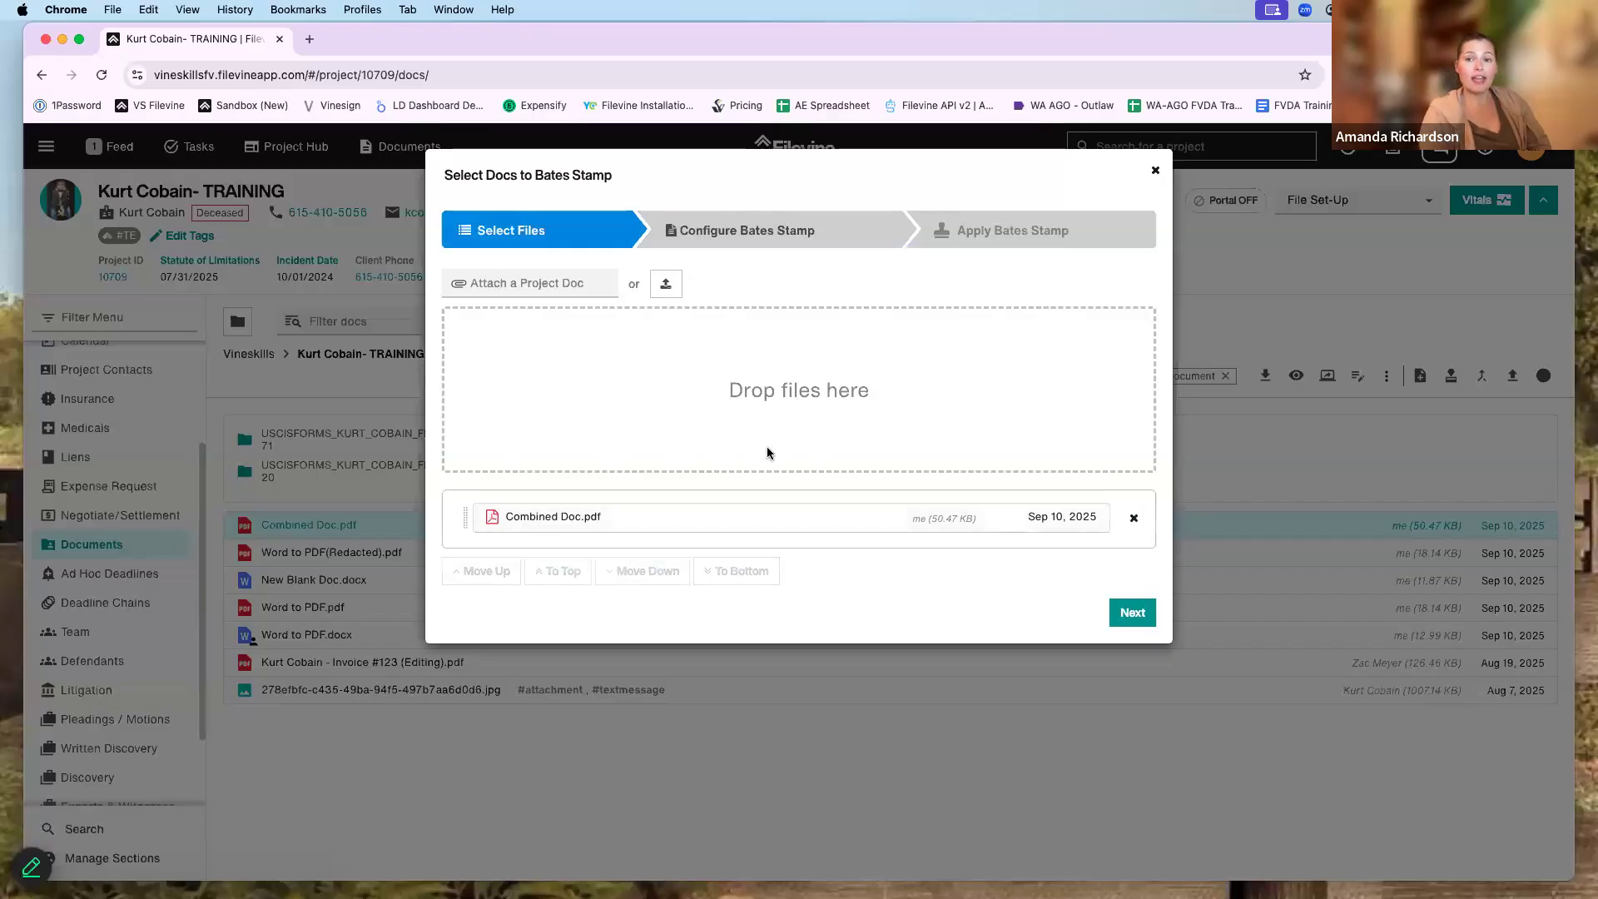
- In the Bates stamp advanced options, set 3 digits starting at page 1 (001)
{"action": "left_click", "coordinate": [563, 283]}
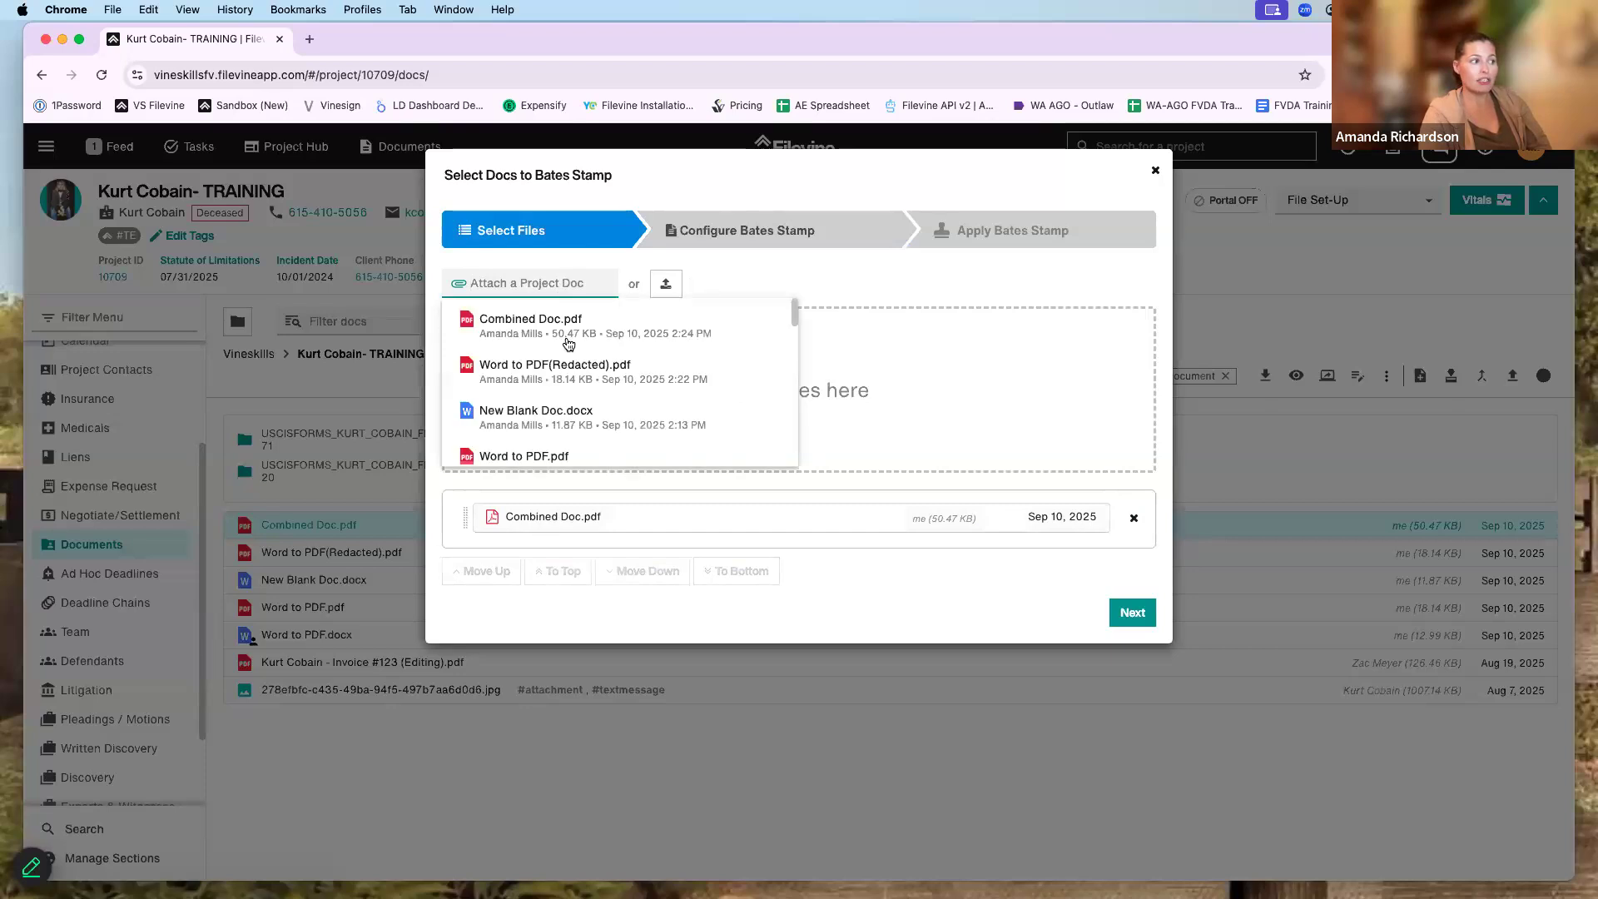
{"action": "left_click", "coordinate": [846, 571]}
{"action": "left_click", "coordinate": [805, 227]}
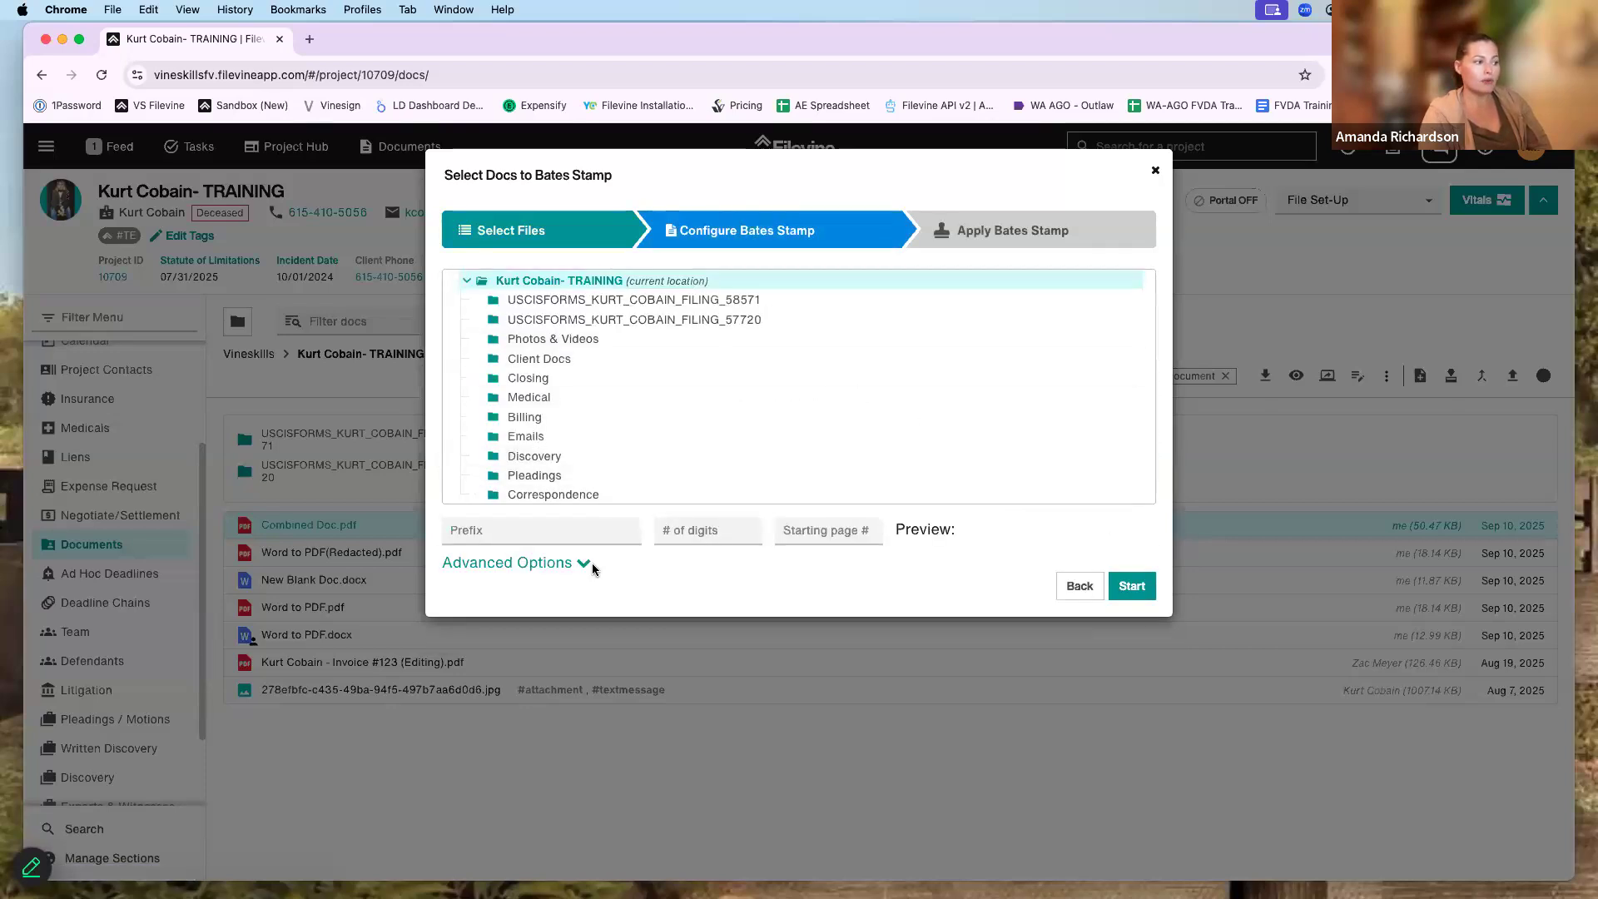
{"action": "left_click", "coordinate": [587, 562]}
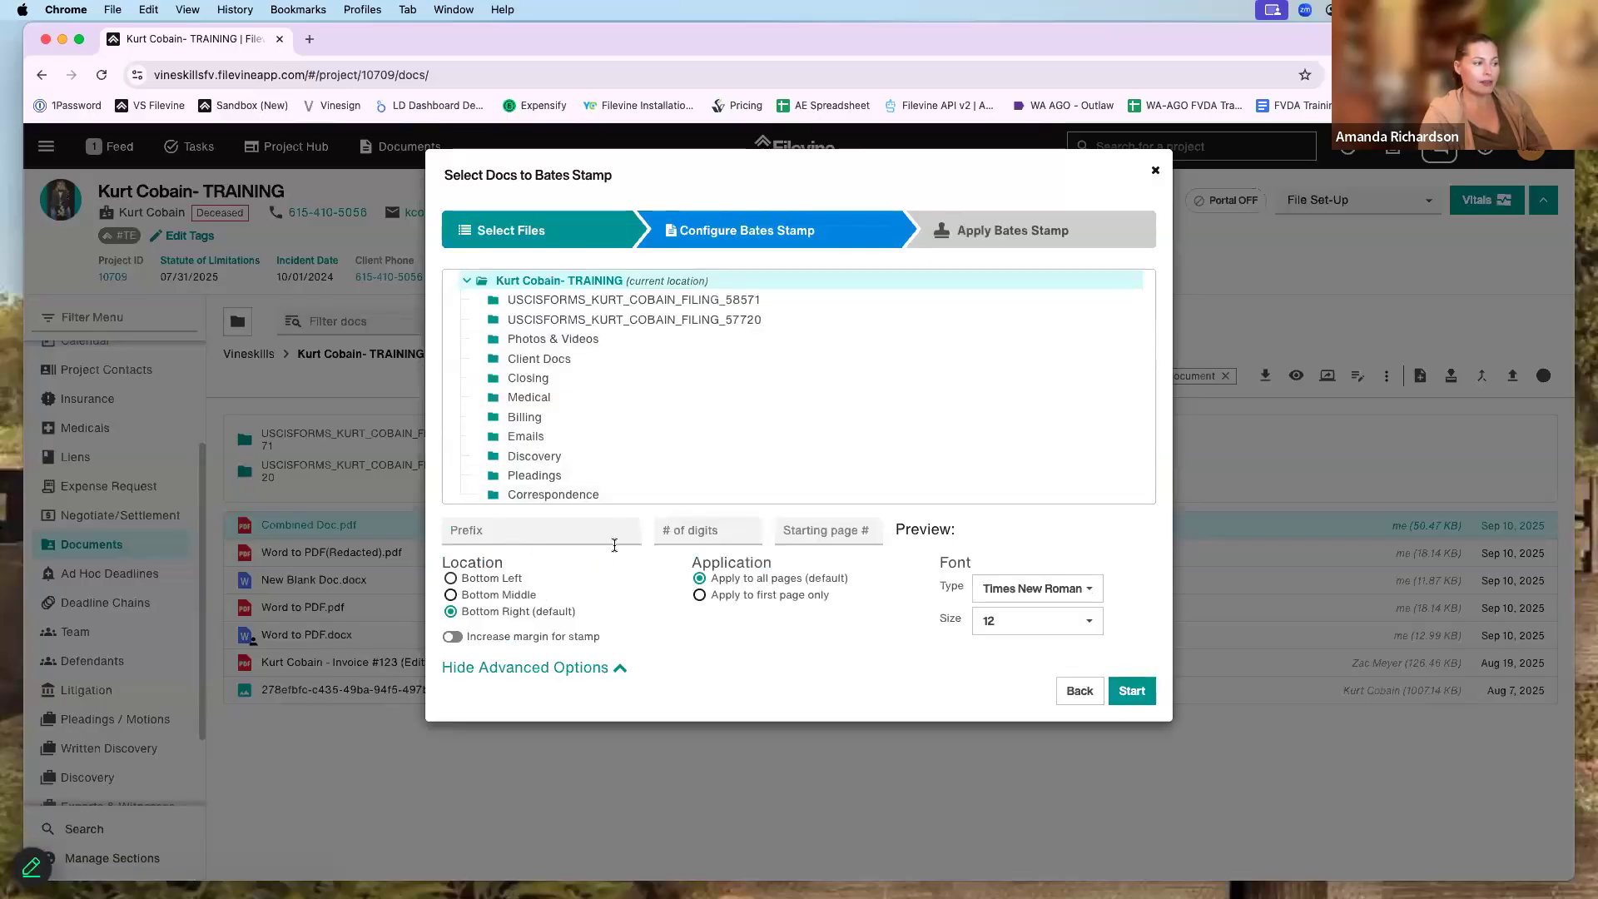
{"action": "left_click", "coordinate": [707, 532]}
{"action": "type", "text": "3"}
{"action": "left_click", "coordinate": [811, 531]}
{"action": "type", "text": "1"}
{"action": "left_click", "coordinate": [653, 532]}
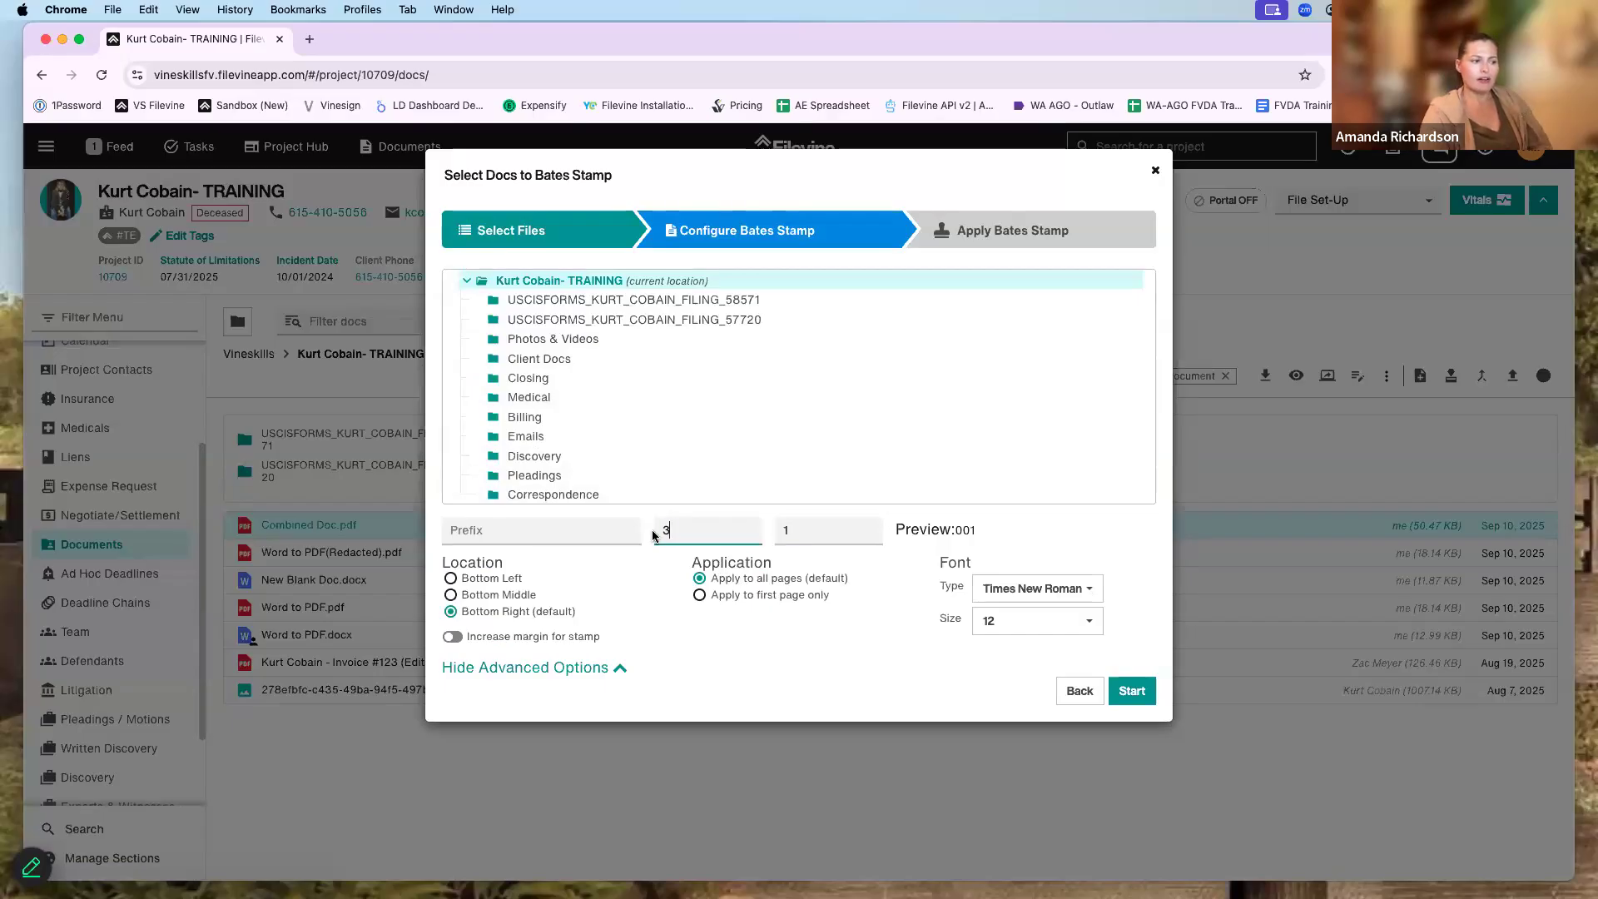
{"action": "left_click", "coordinate": [782, 537]}
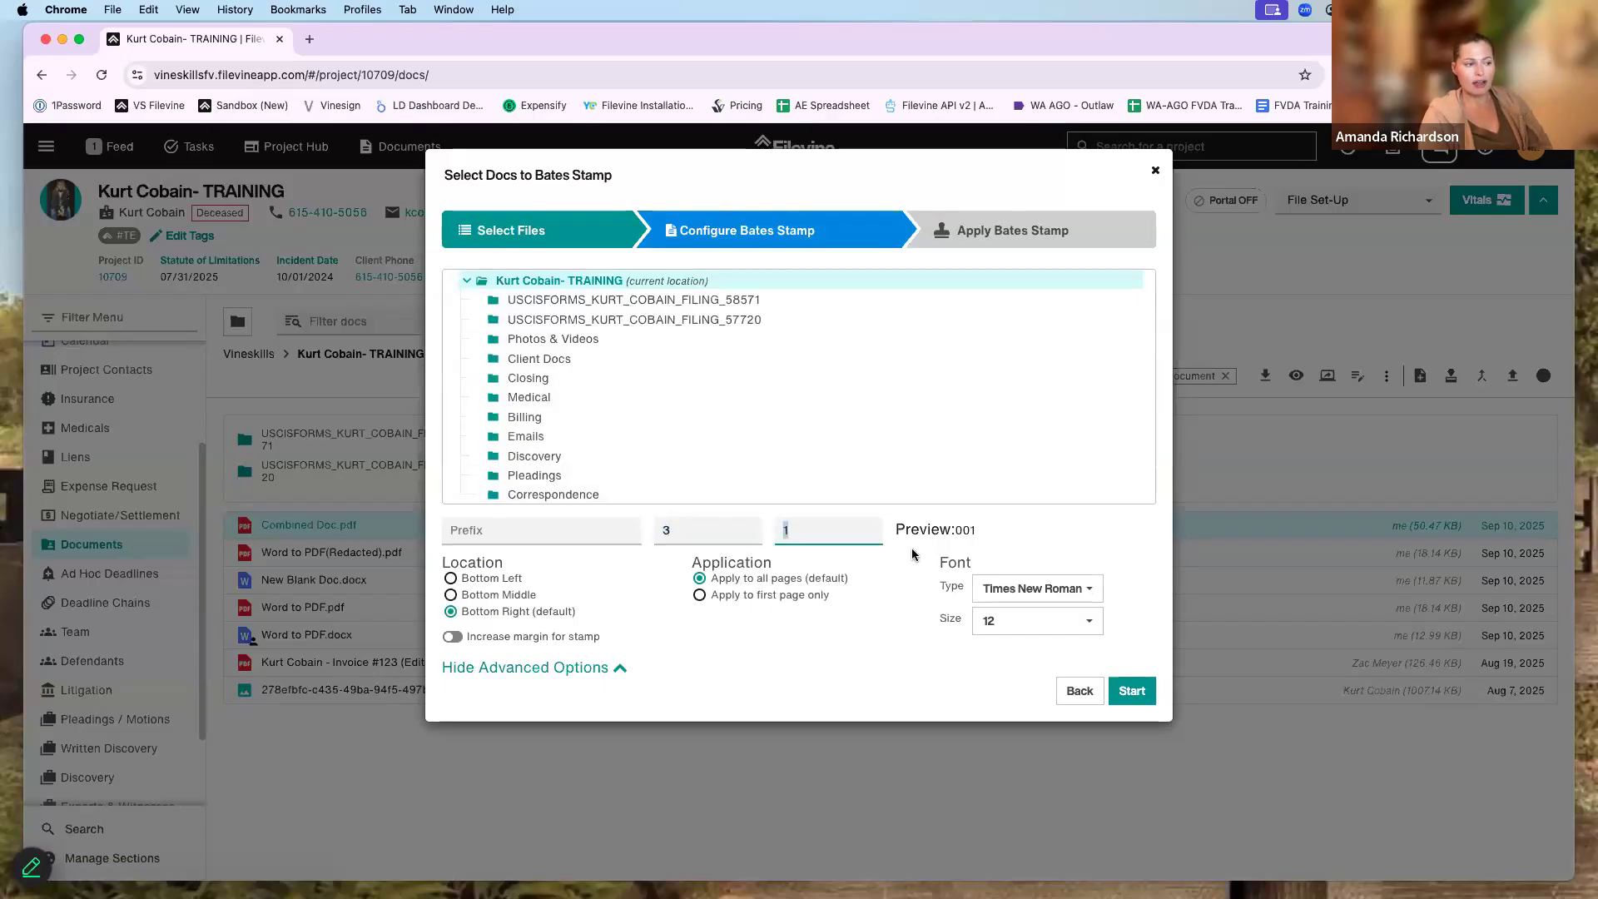
{"action": "left_click_drag", "start_coordinate": [979, 533], "coordinate": [953, 531]}
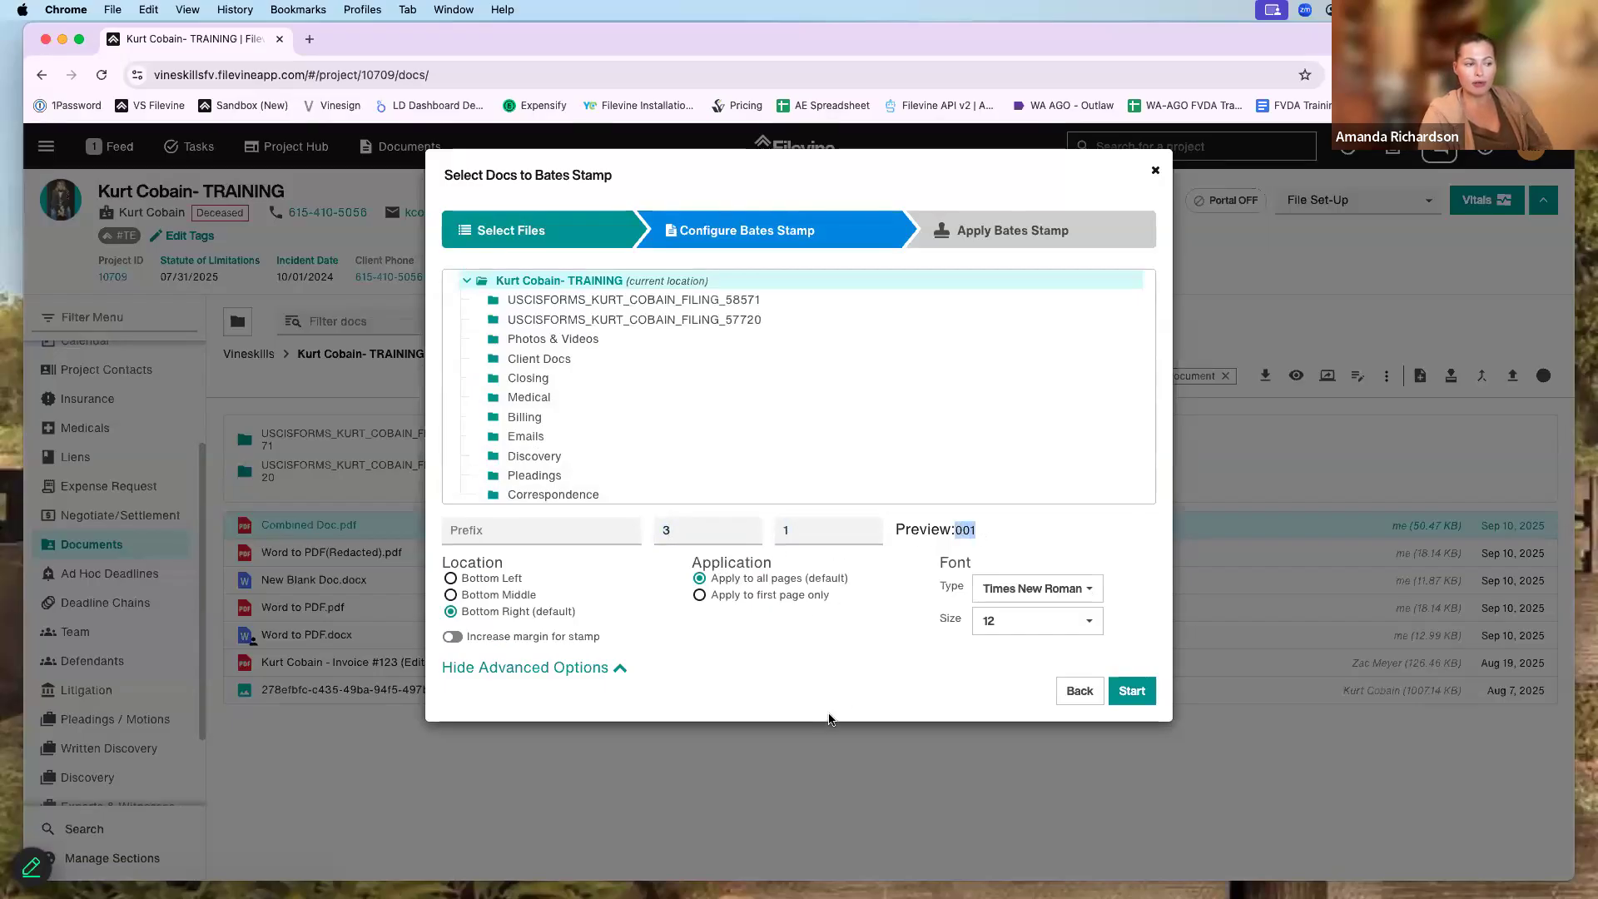
- Keep Times New Roman 12 at bottom right, add extra margin, and apply the stamp
{"action": "left_click", "coordinate": [1070, 591]}
{"action": "scroll", "coordinate": [1074, 670], "scroll_direction": "down", "scroll_amount": 3}
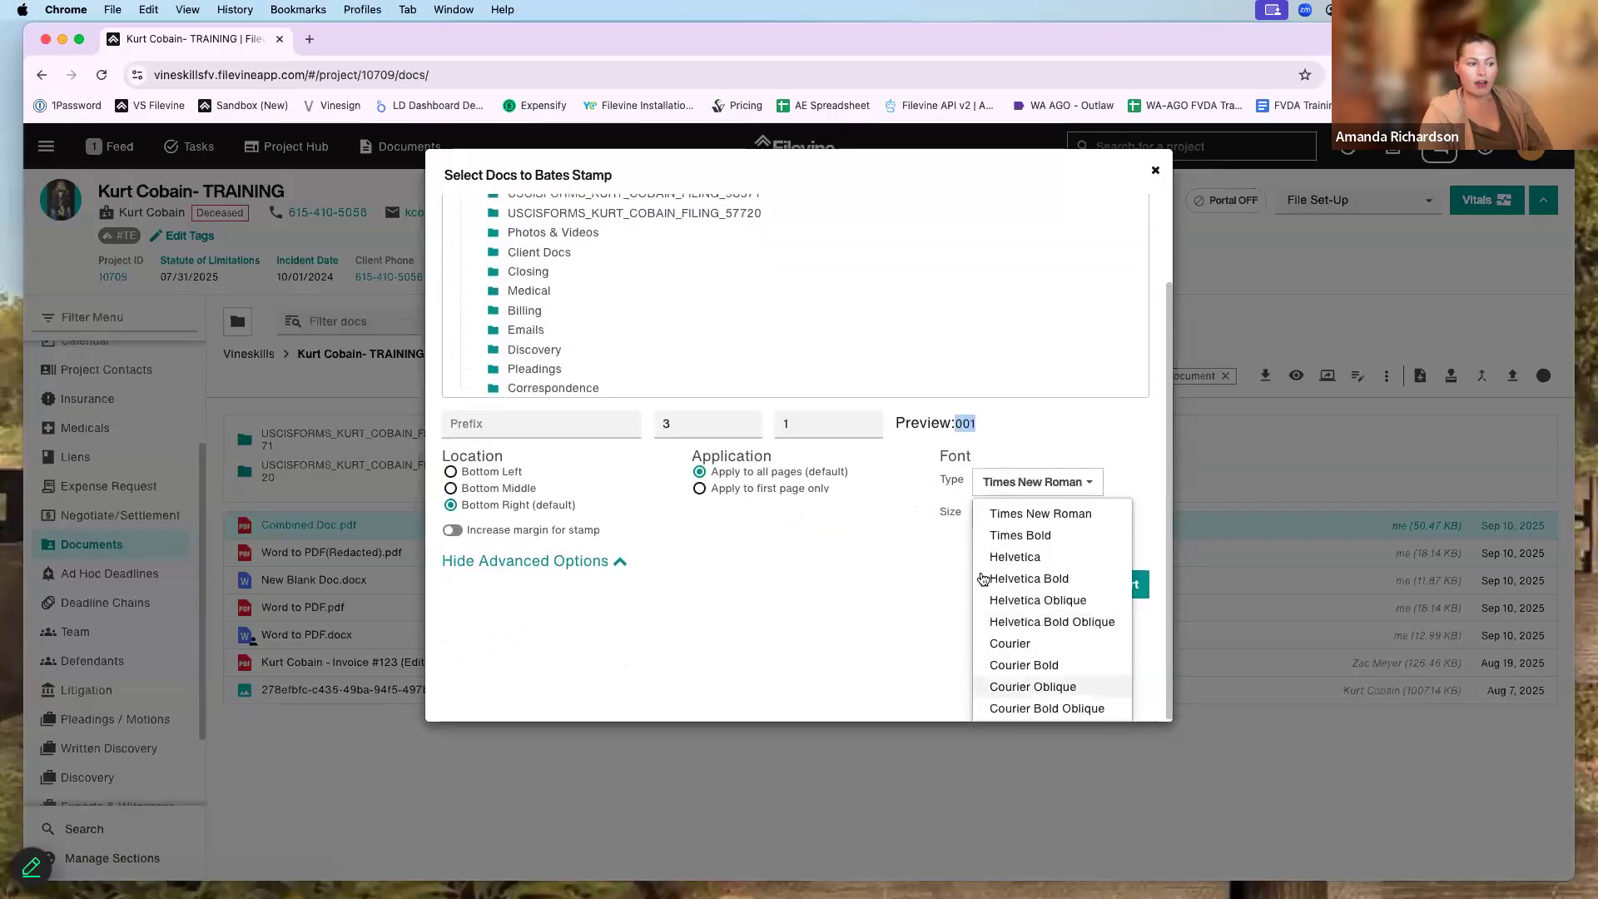
{"action": "left_click", "coordinate": [1008, 516]}
{"action": "left_click", "coordinate": [1029, 617]}
{"action": "scroll", "coordinate": [1032, 657], "scroll_direction": "down", "scroll_amount": 1}
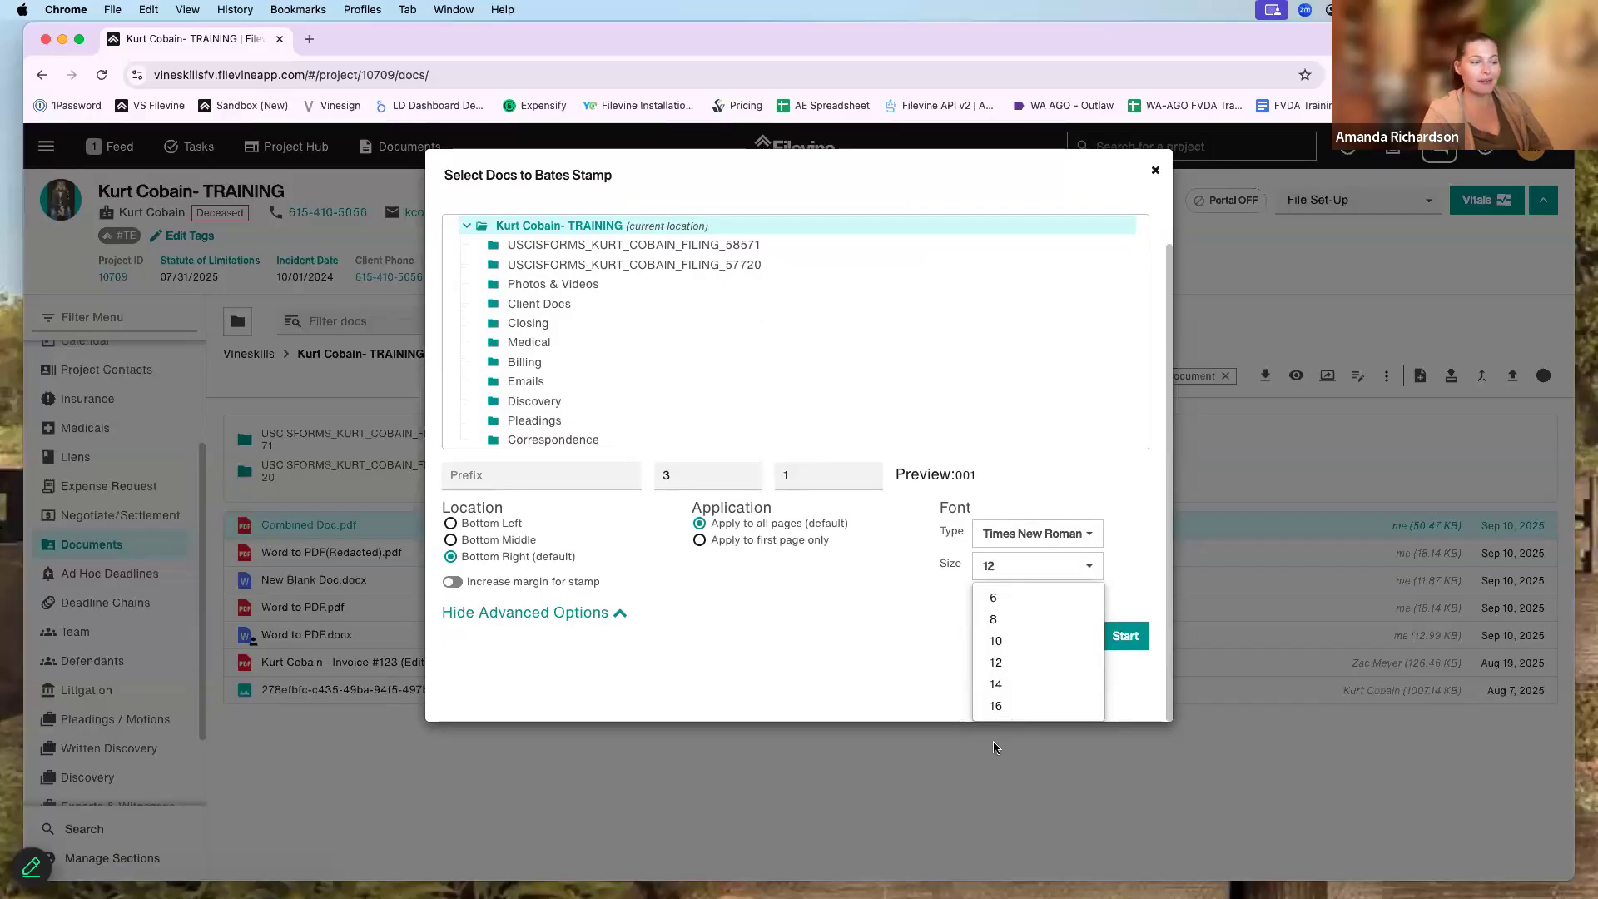
{"action": "left_click", "coordinate": [890, 608]}
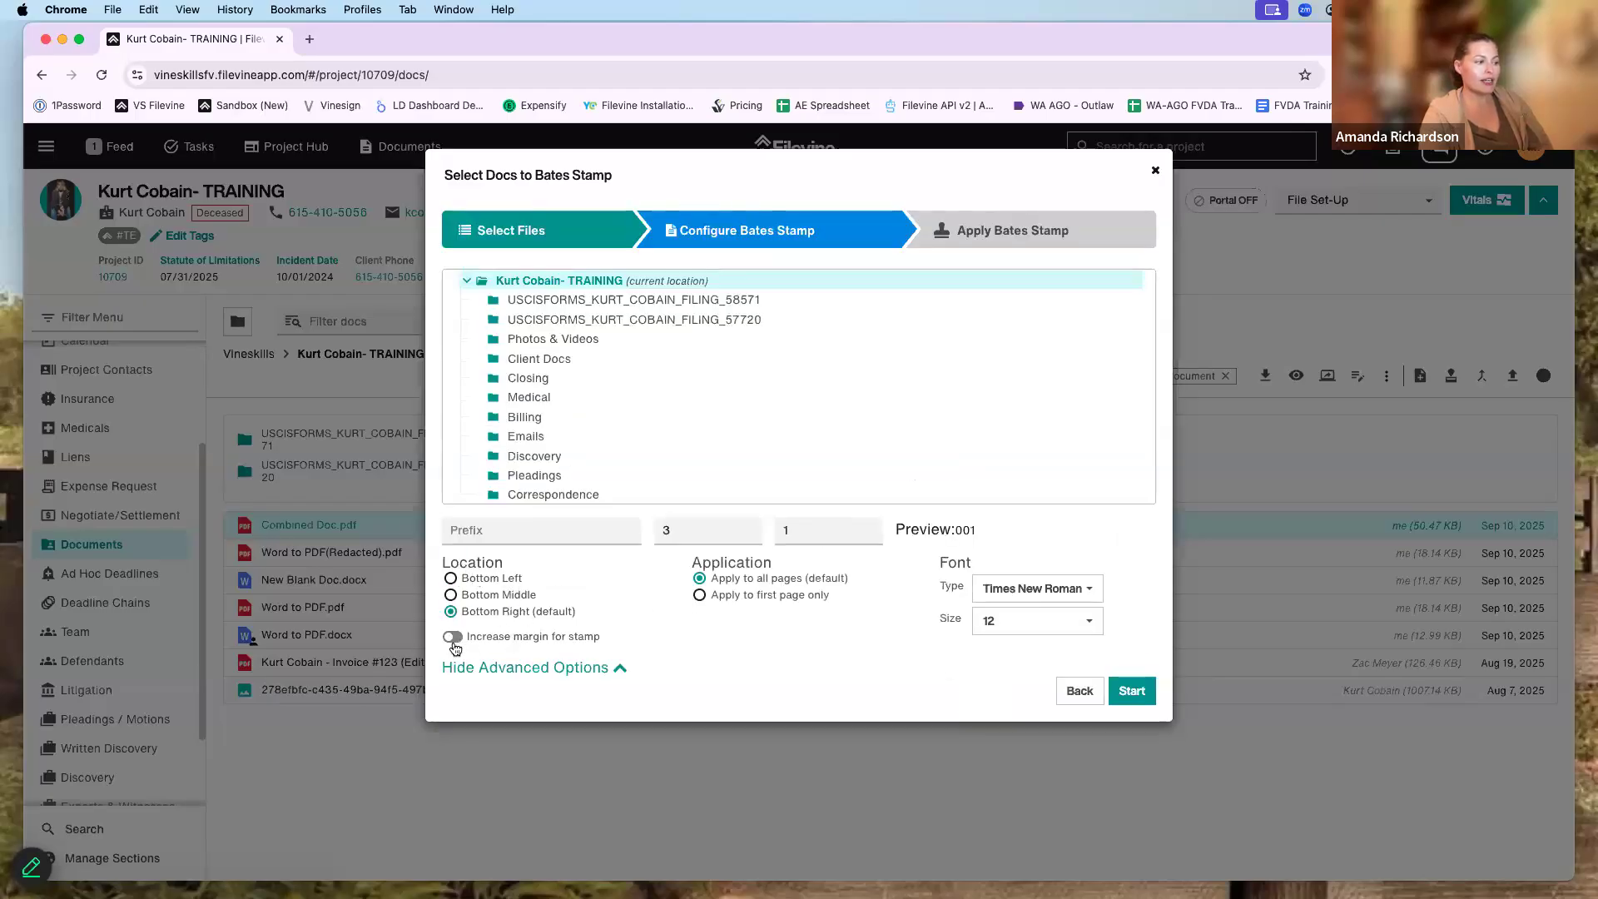
{"action": "left_click", "coordinate": [455, 638]}
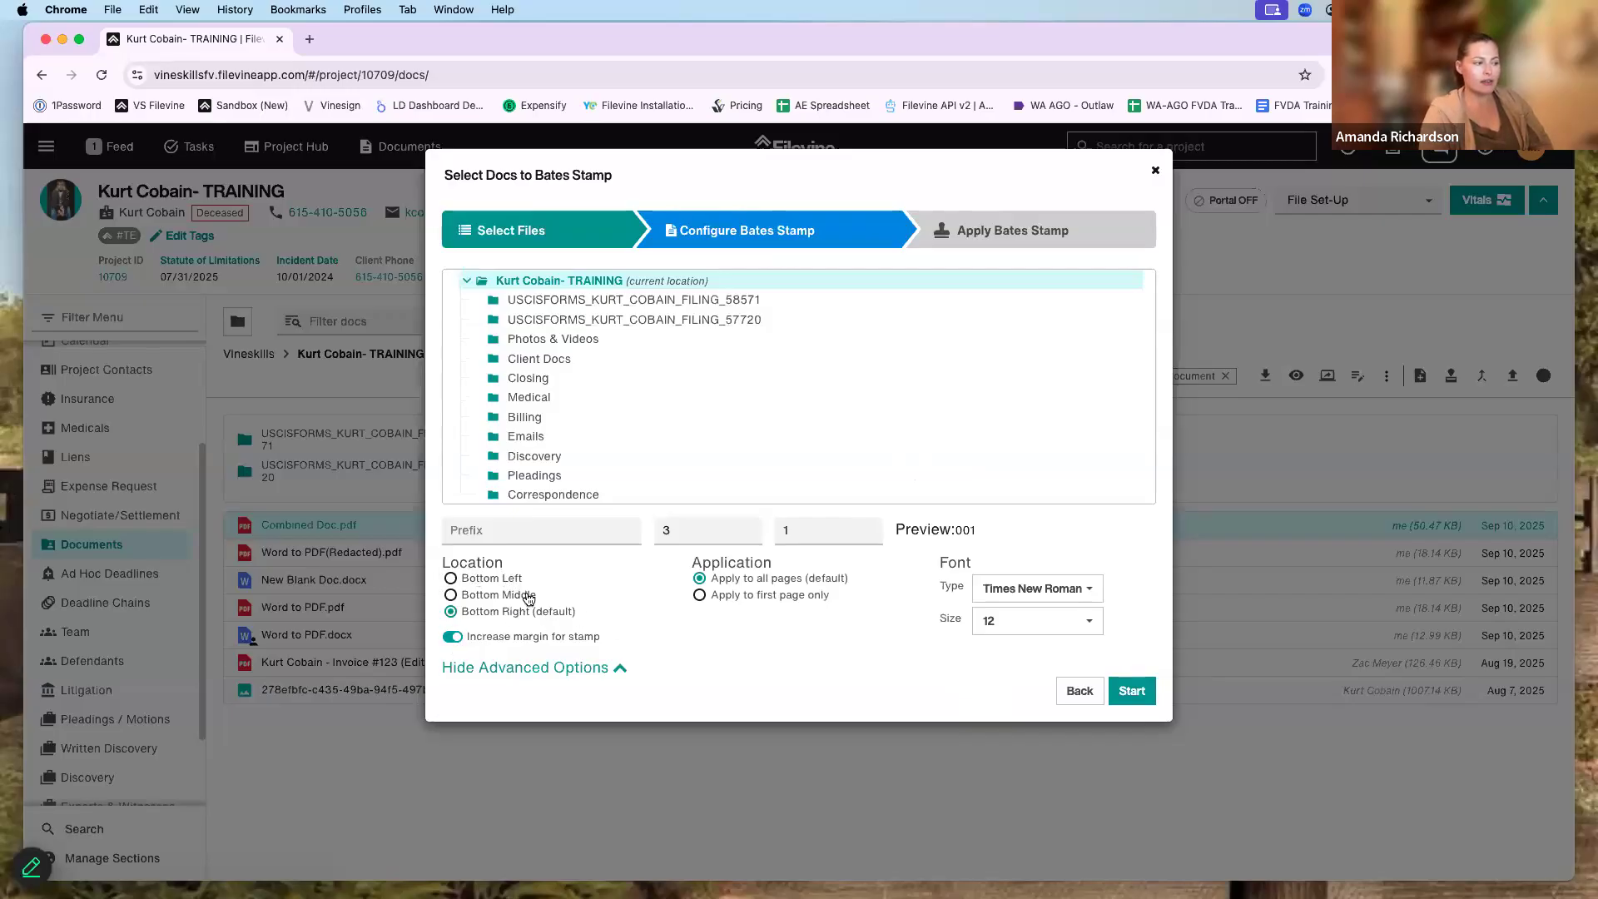
{"action": "left_click", "coordinate": [495, 583]}
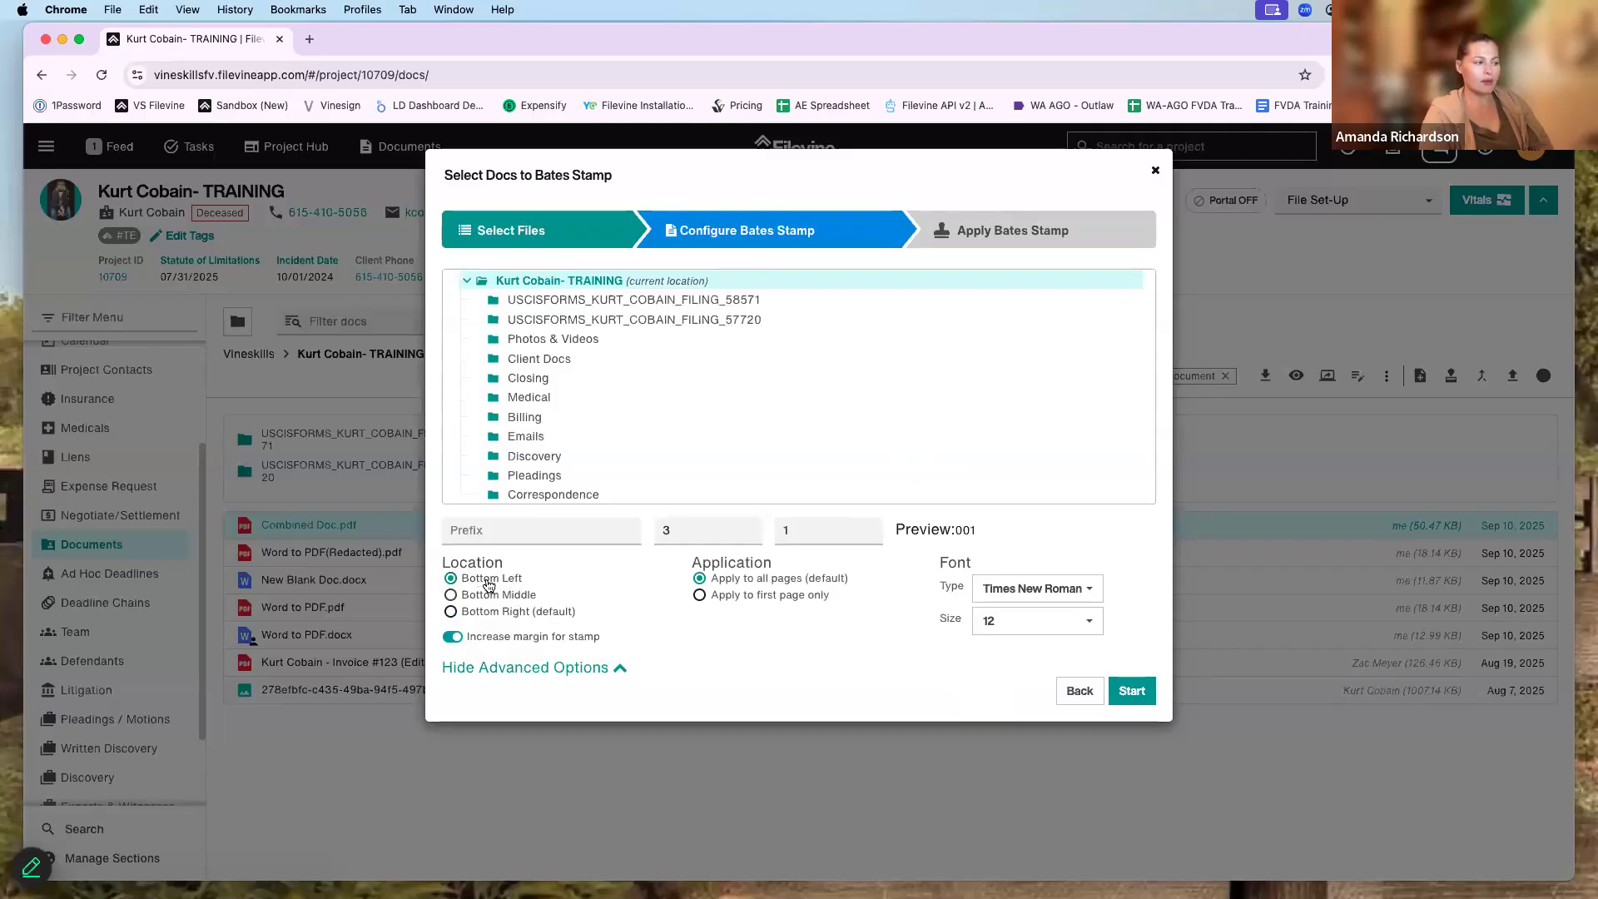
{"action": "left_click", "coordinate": [537, 612]}
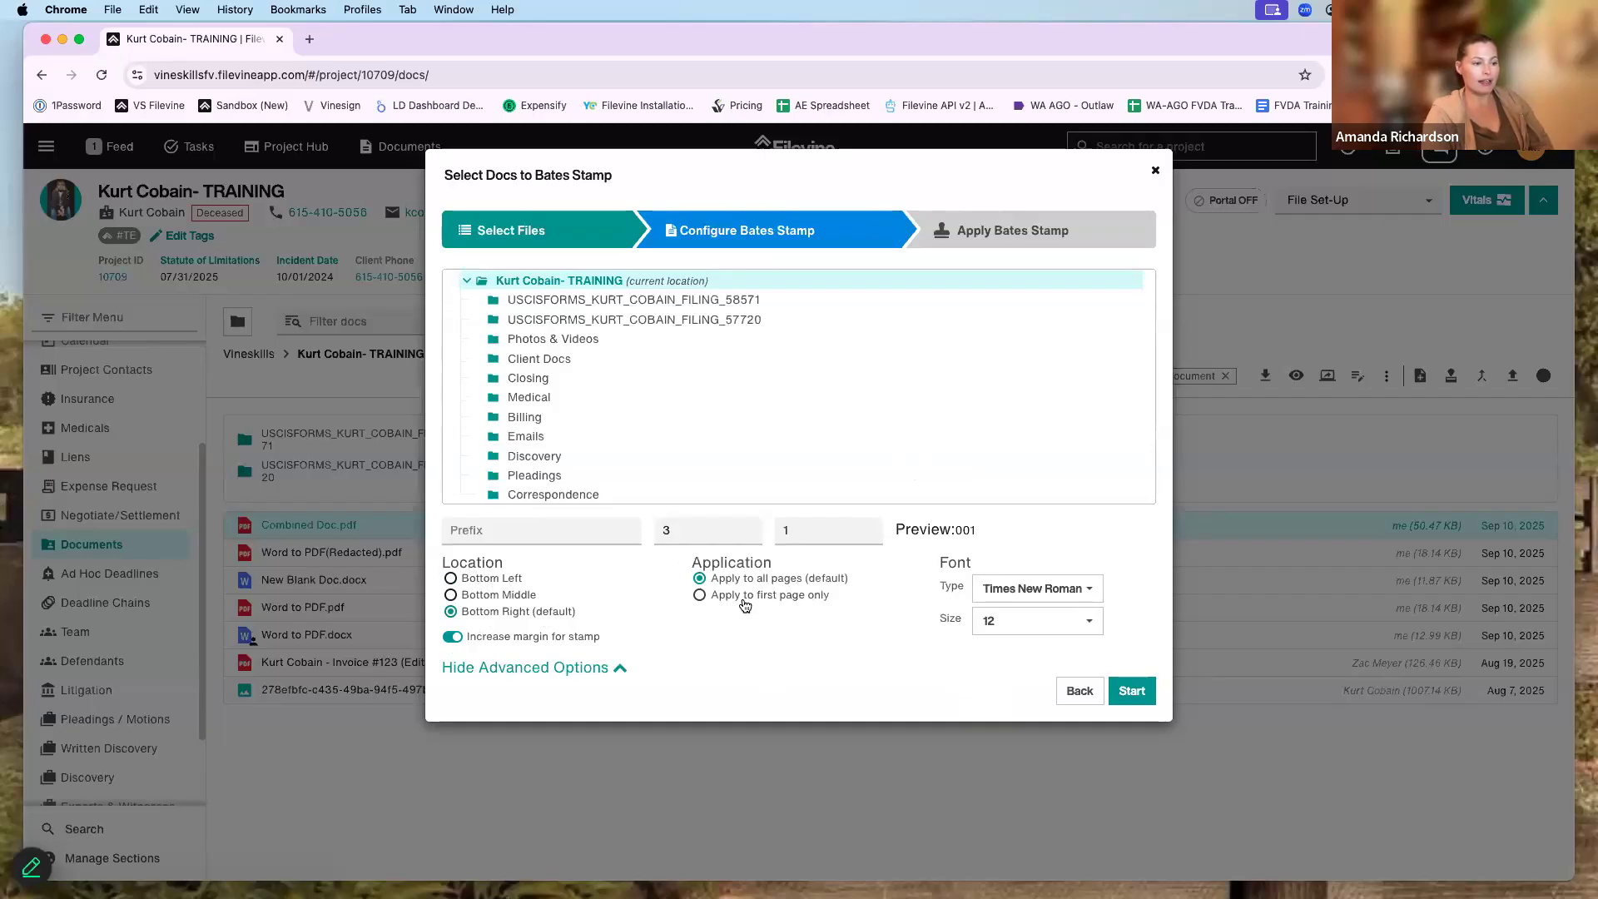
{"action": "left_click", "coordinate": [1126, 692]}
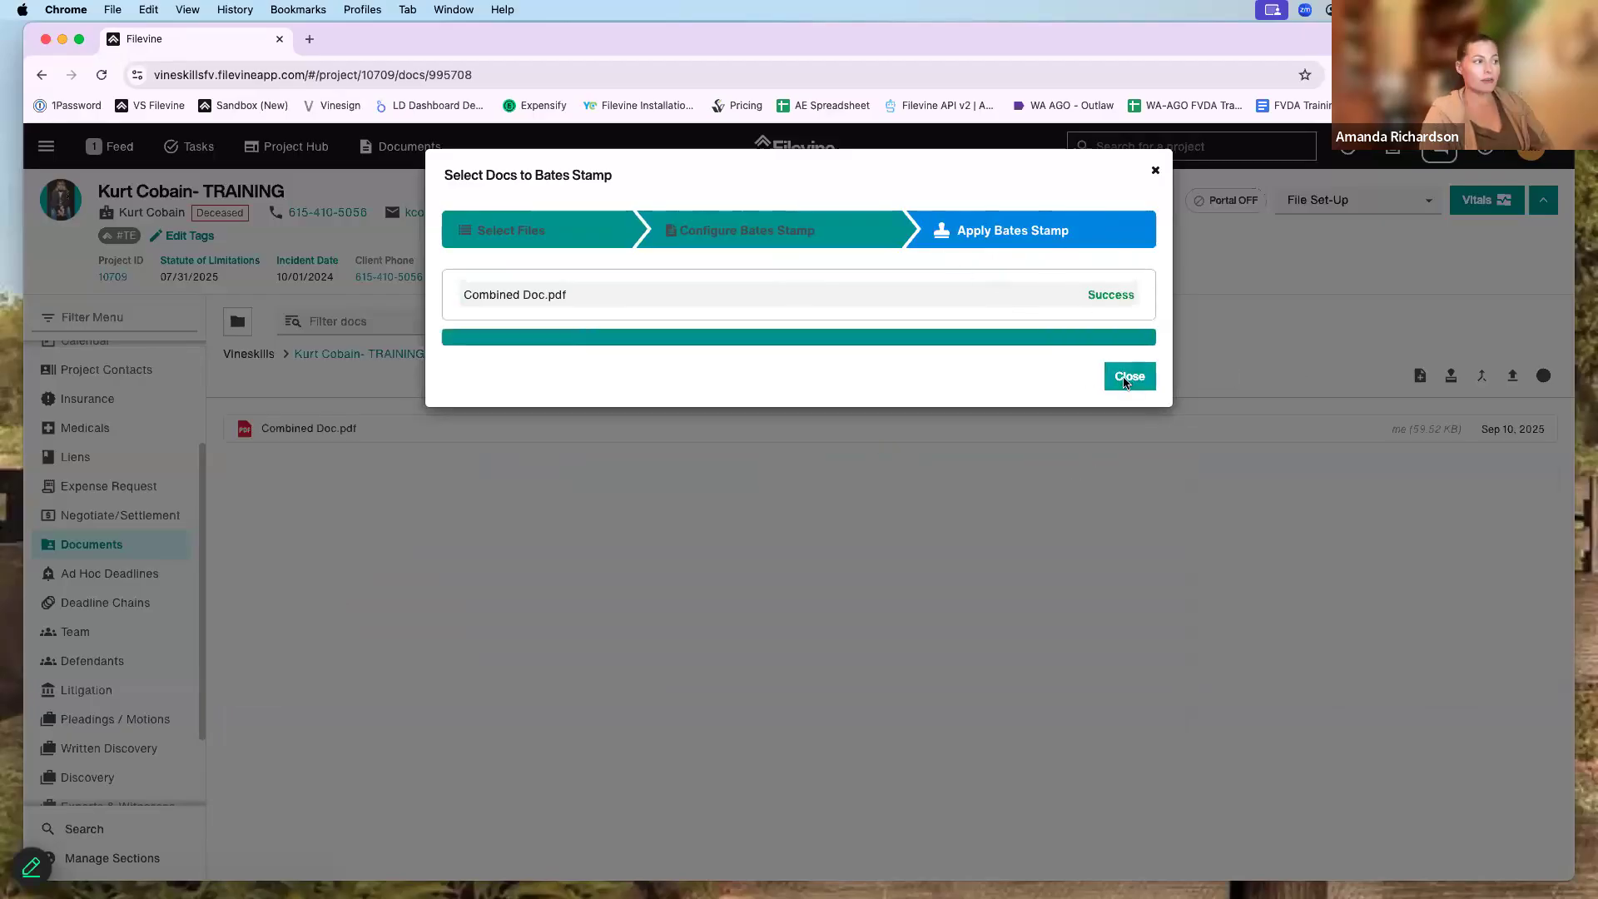
- Open the stamped Combined Doc.pdf, scroll its pages to confirm stamps 001 and 002, then close it
{"action": "left_click", "coordinate": [1129, 376]}
{"action": "triple_click", "coordinate": [616, 358]}
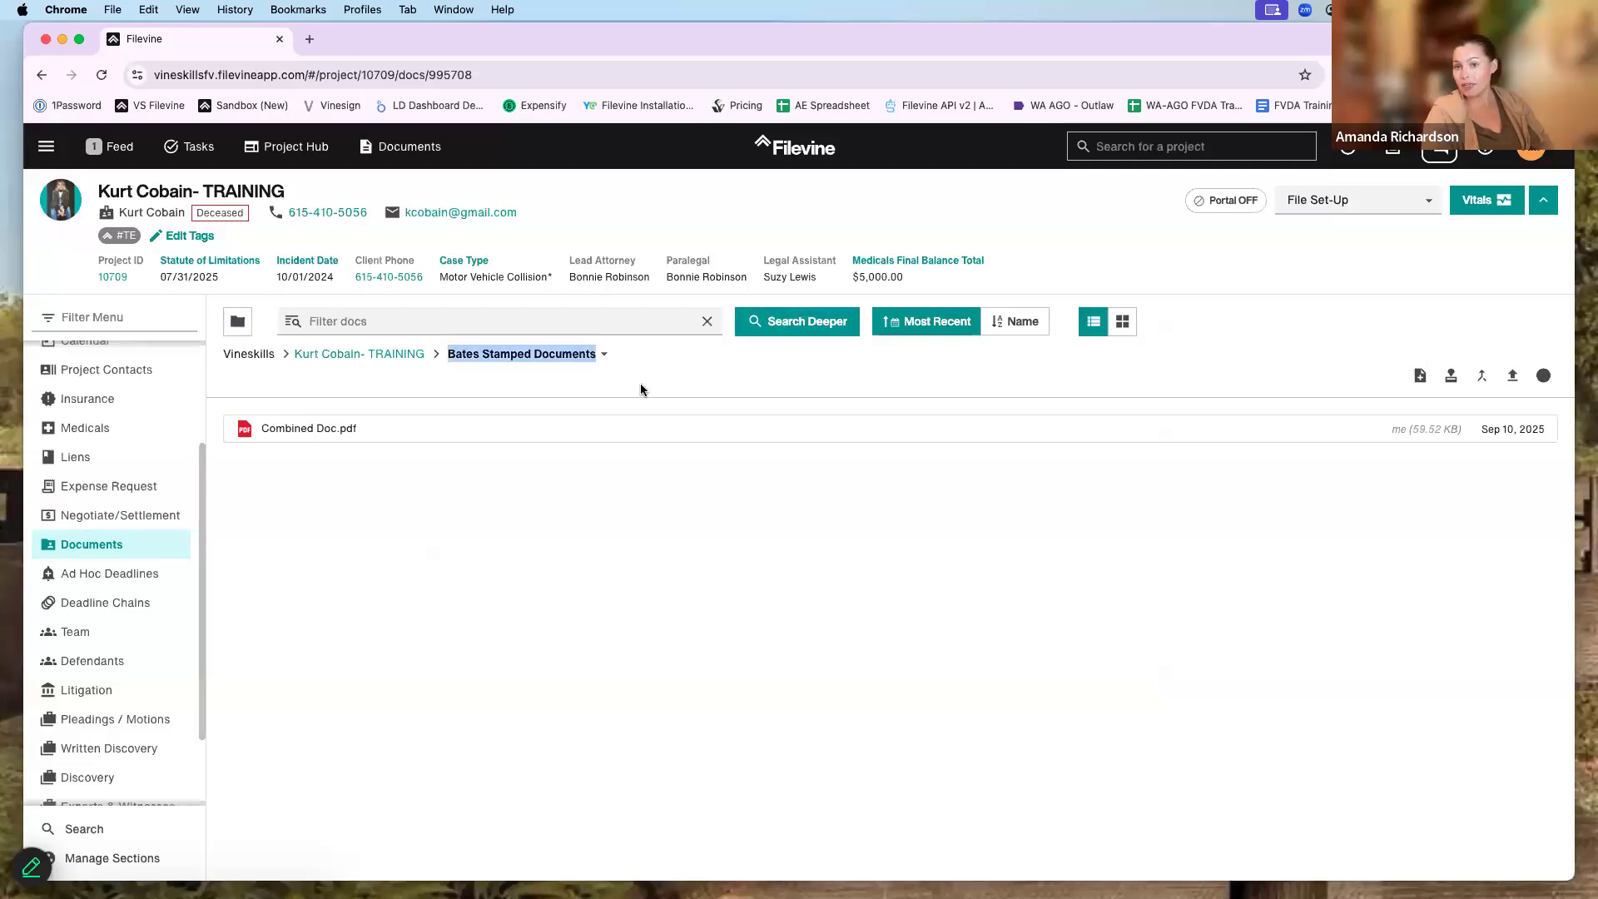
{"action": "left_click", "coordinate": [329, 429]}
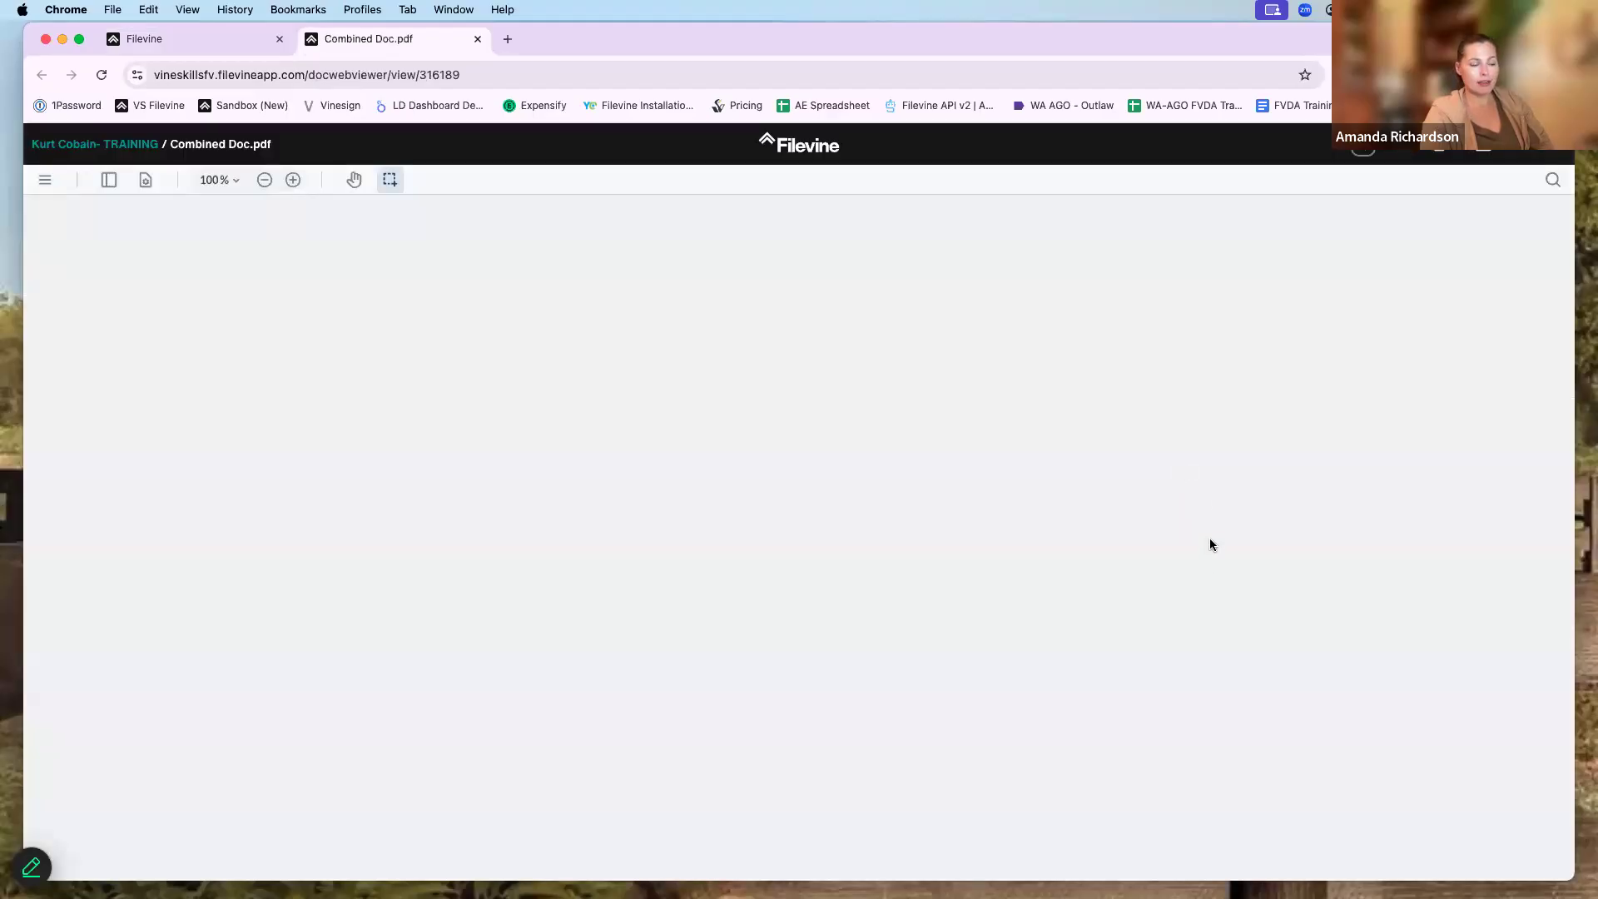
{"action": "scroll", "coordinate": [1096, 583], "scroll_direction": "down", "scroll_amount": 8}
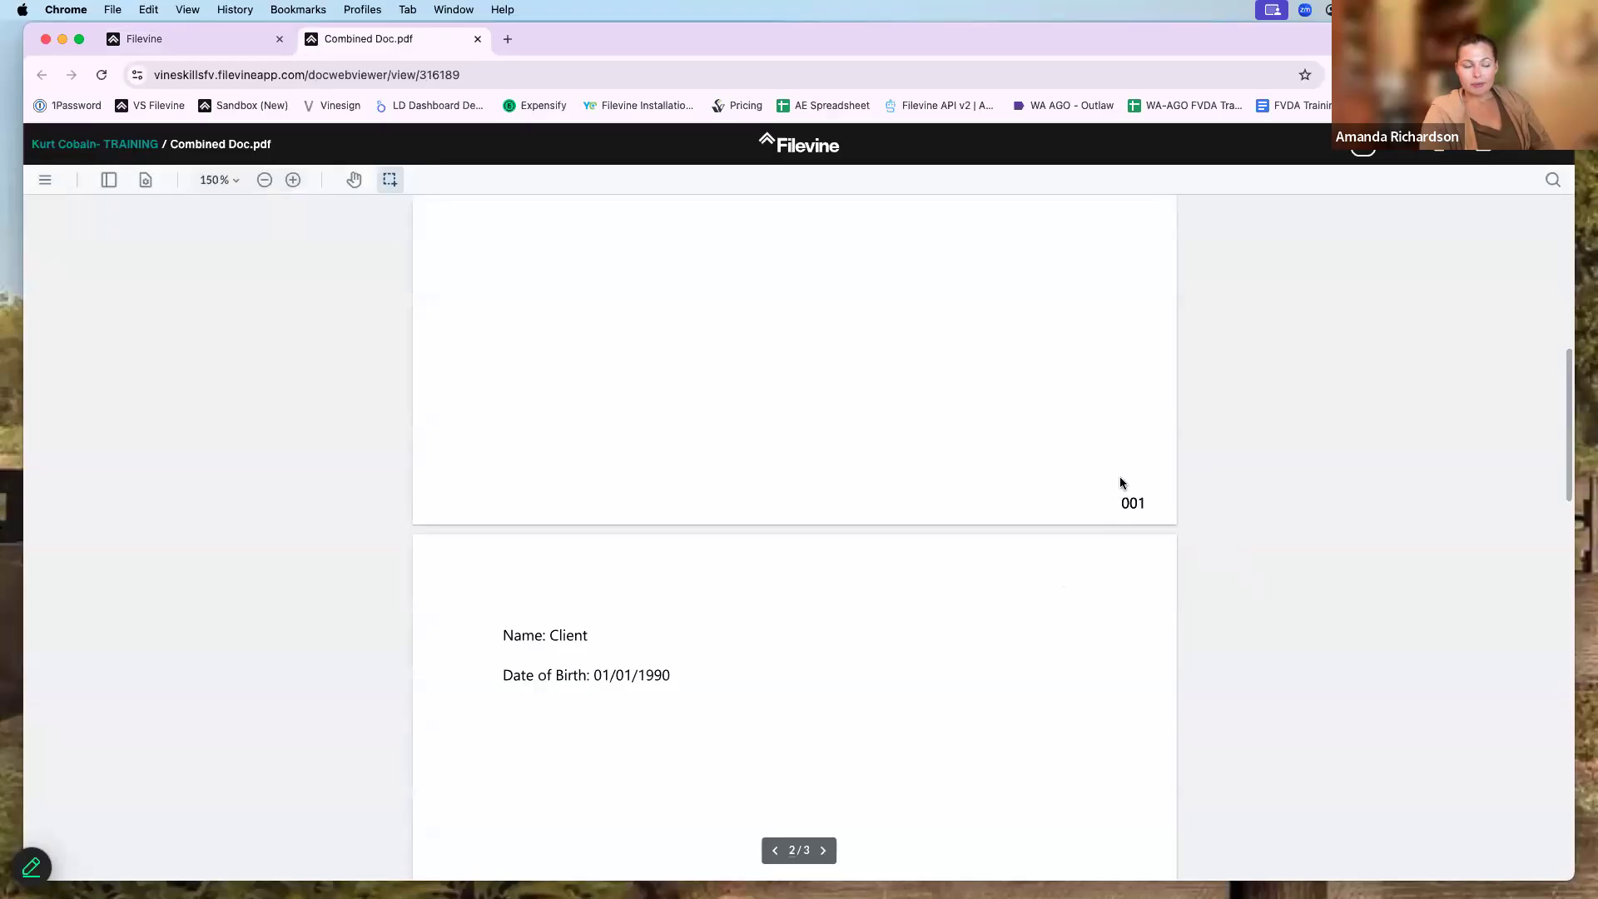
{"action": "scroll", "coordinate": [1141, 456], "scroll_direction": "down", "scroll_amount": 1}
{"action": "scroll", "coordinate": [1139, 453], "scroll_direction": "down", "scroll_amount": 15}
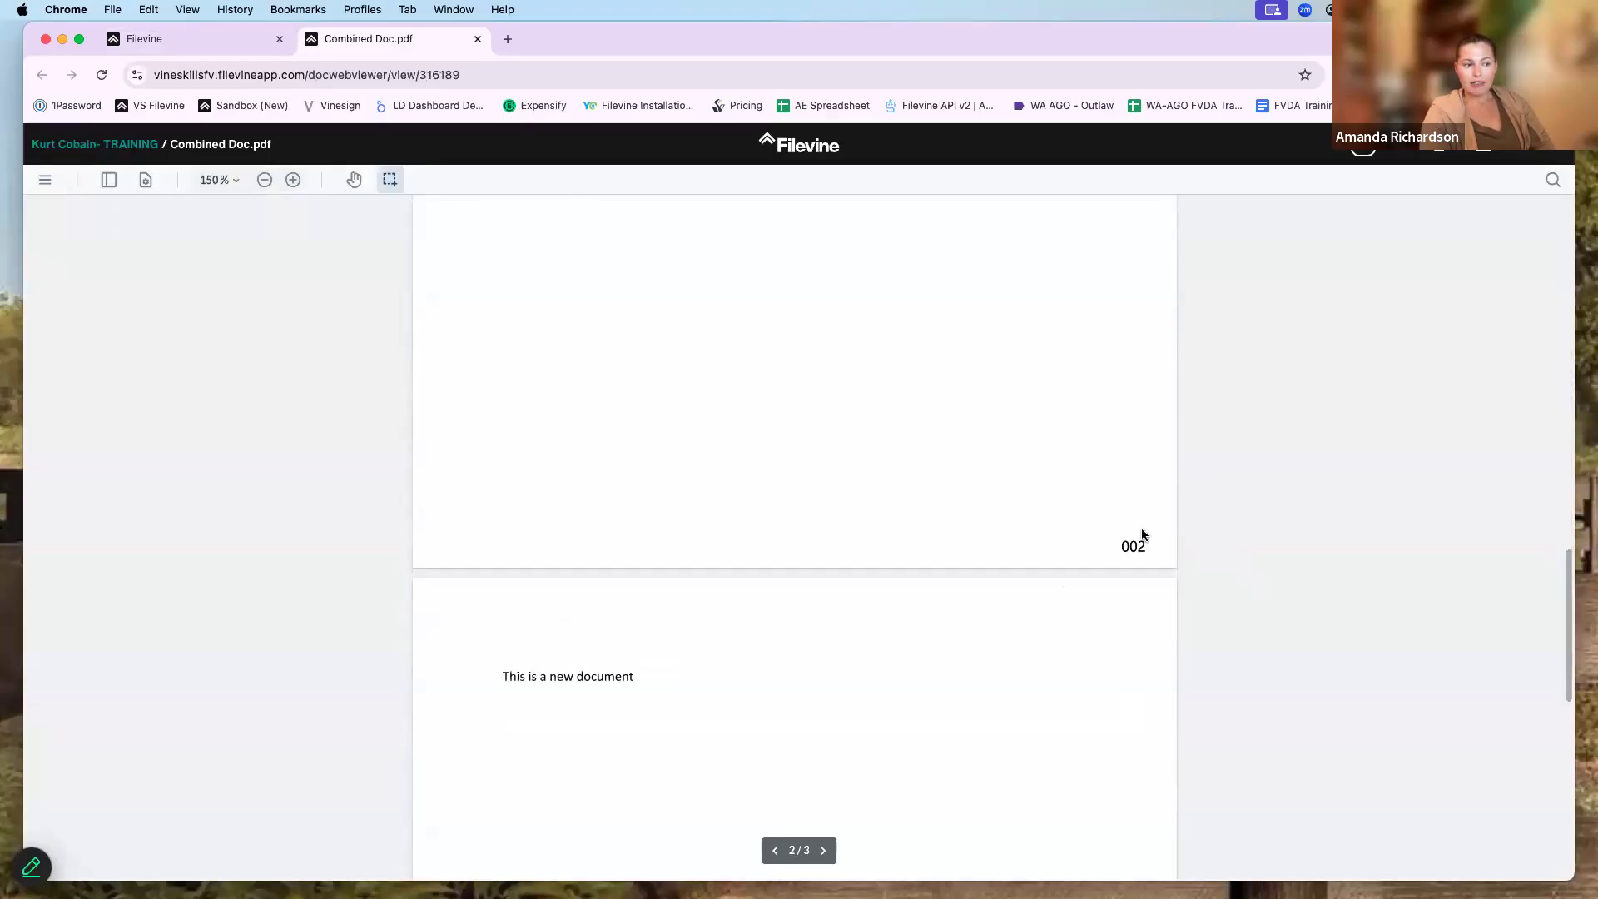
{"action": "scroll", "coordinate": [1149, 575], "scroll_direction": "down", "scroll_amount": 10}
{"action": "scroll", "coordinate": [1149, 588], "scroll_direction": "up", "scroll_amount": 20}
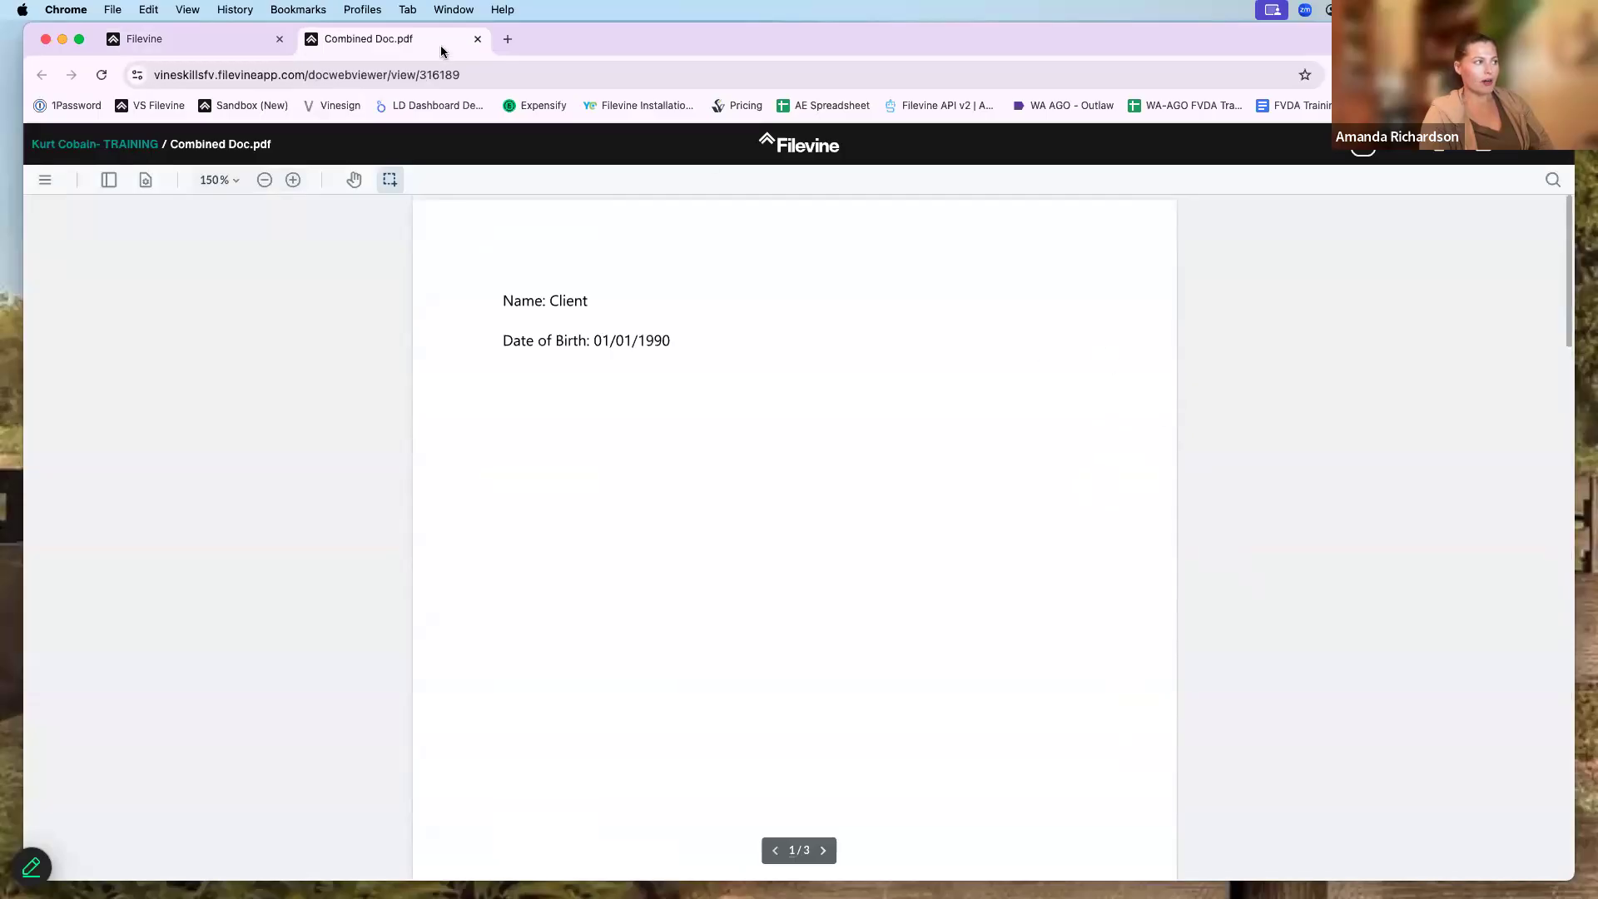
{"action": "left_click", "coordinate": [478, 39]}
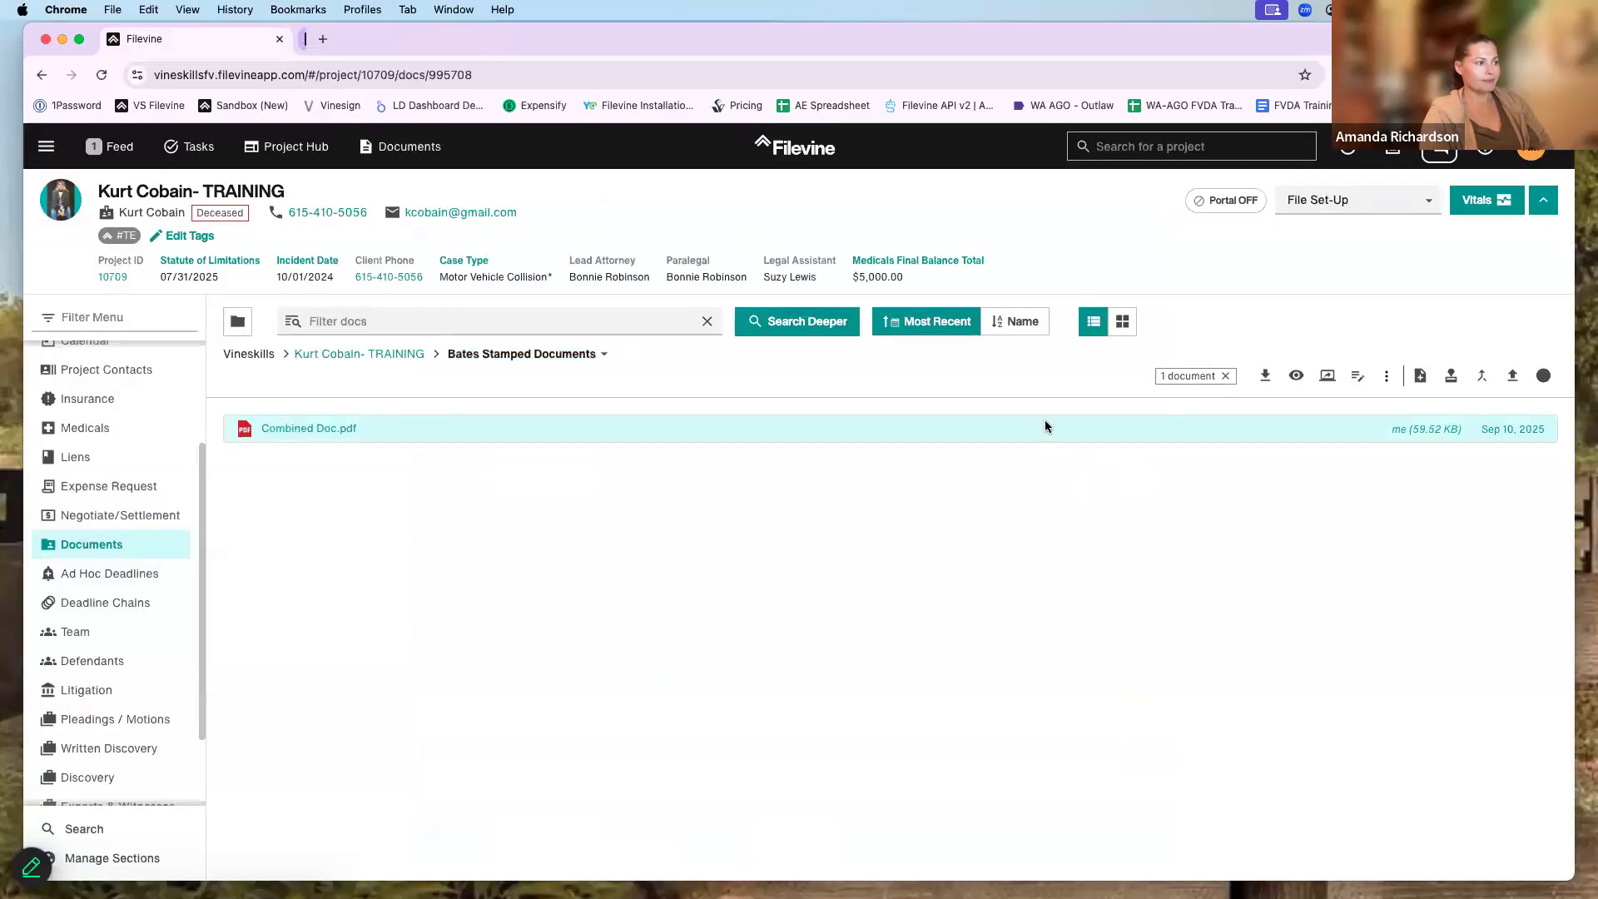
- Clear the selection, go up to the project's main documents folder, and select Invoice #123 PDF
{"action": "left_click", "coordinate": [1226, 375]}
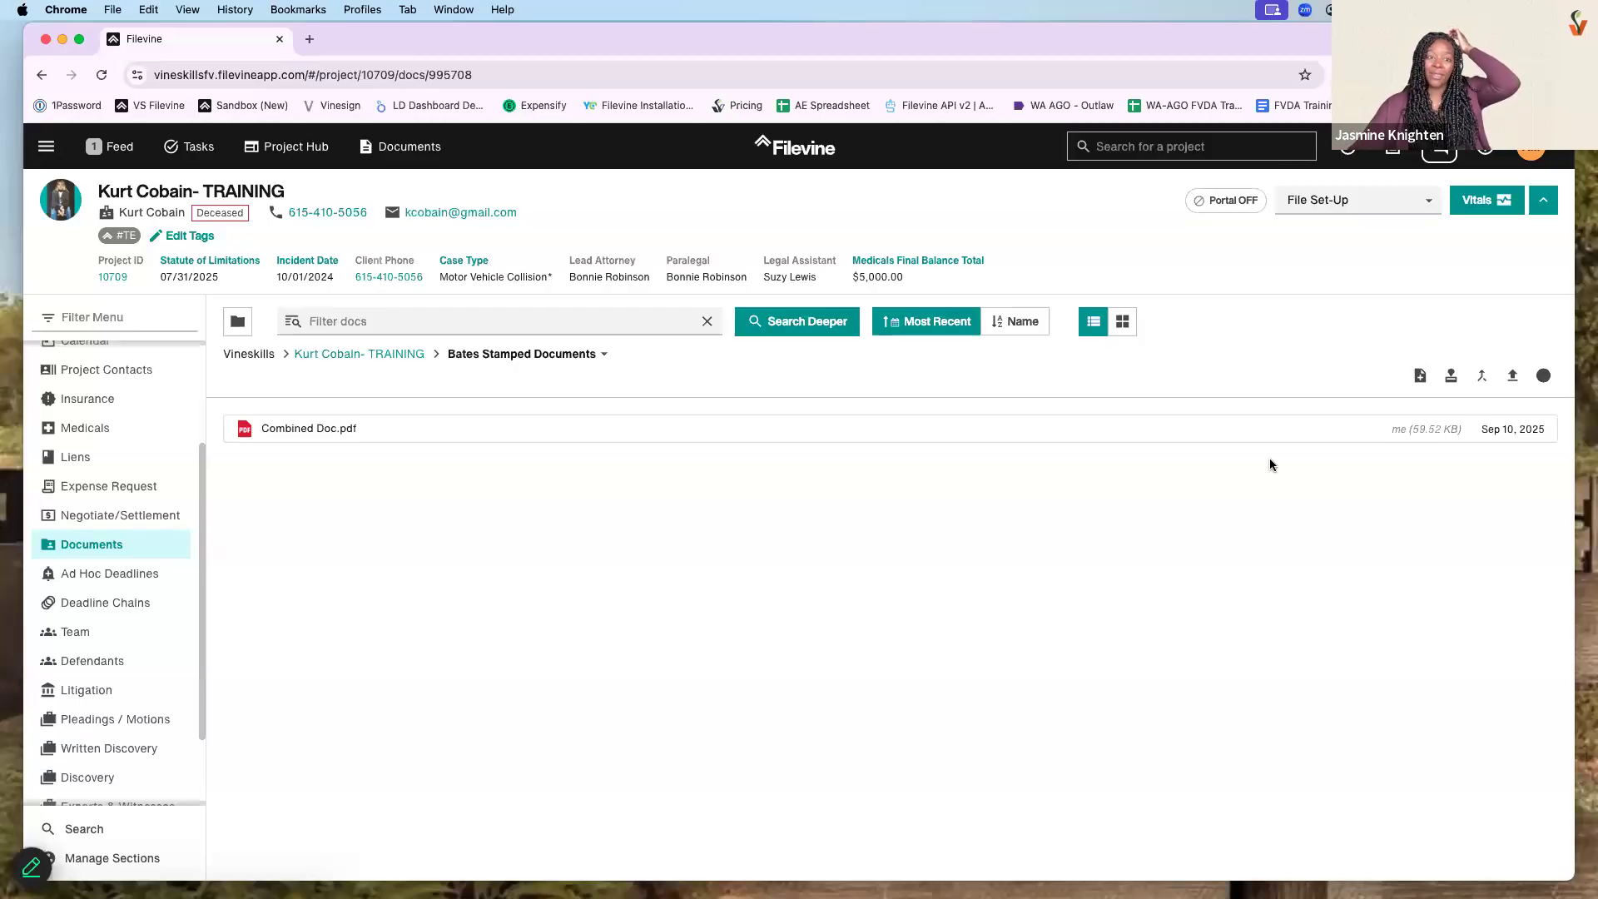
{"action": "left_click", "coordinate": [393, 353]}
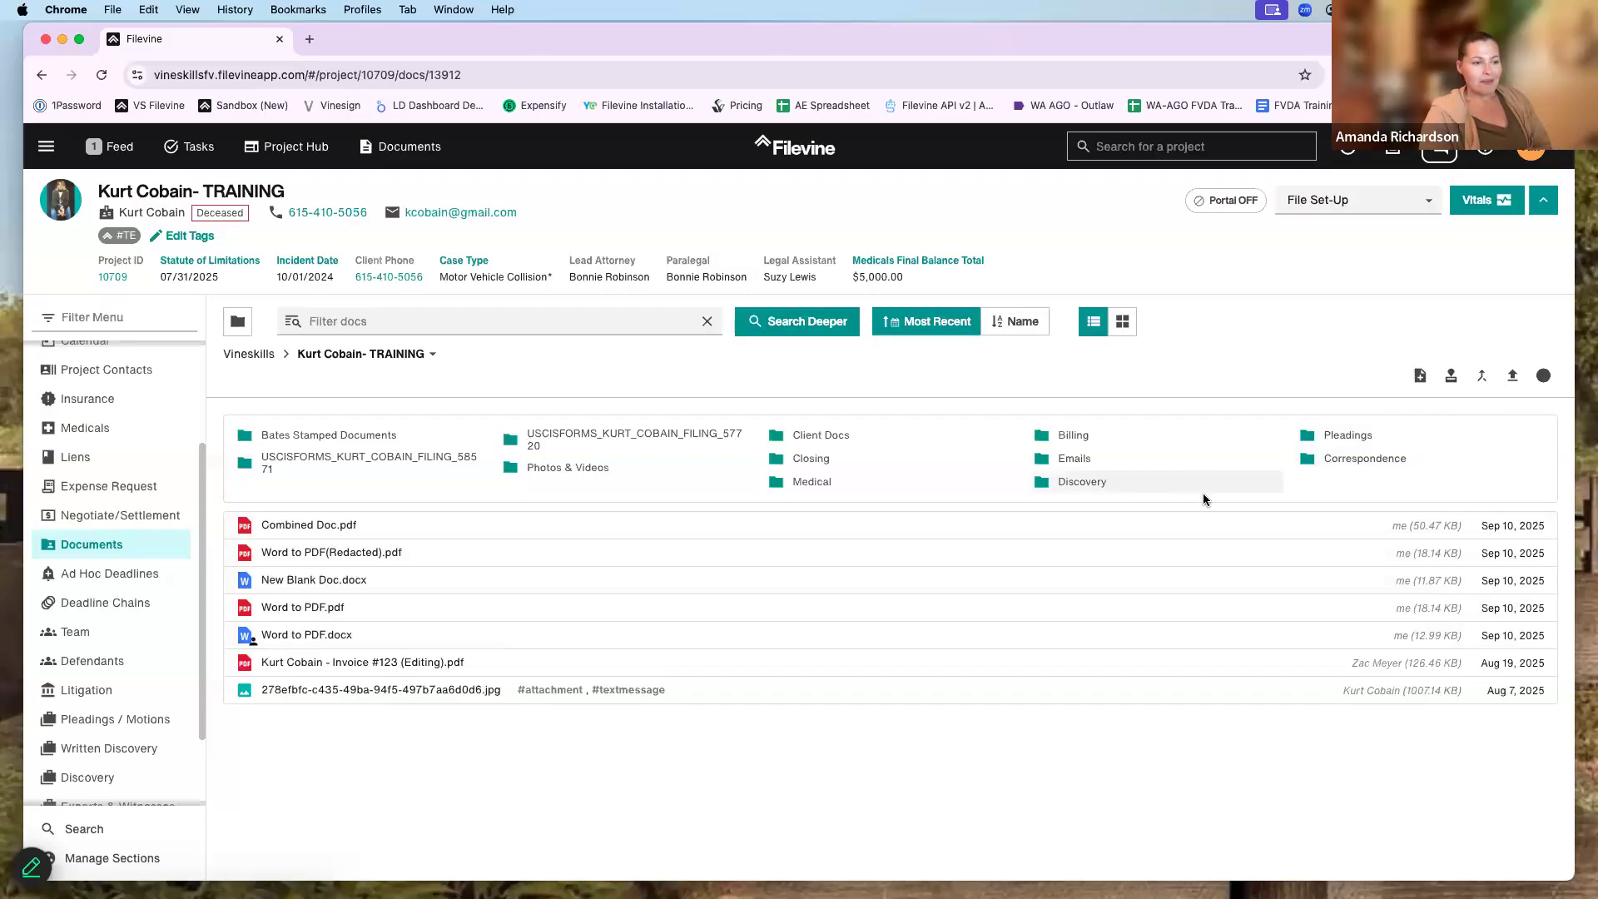
{"action": "left_click", "coordinate": [916, 663]}
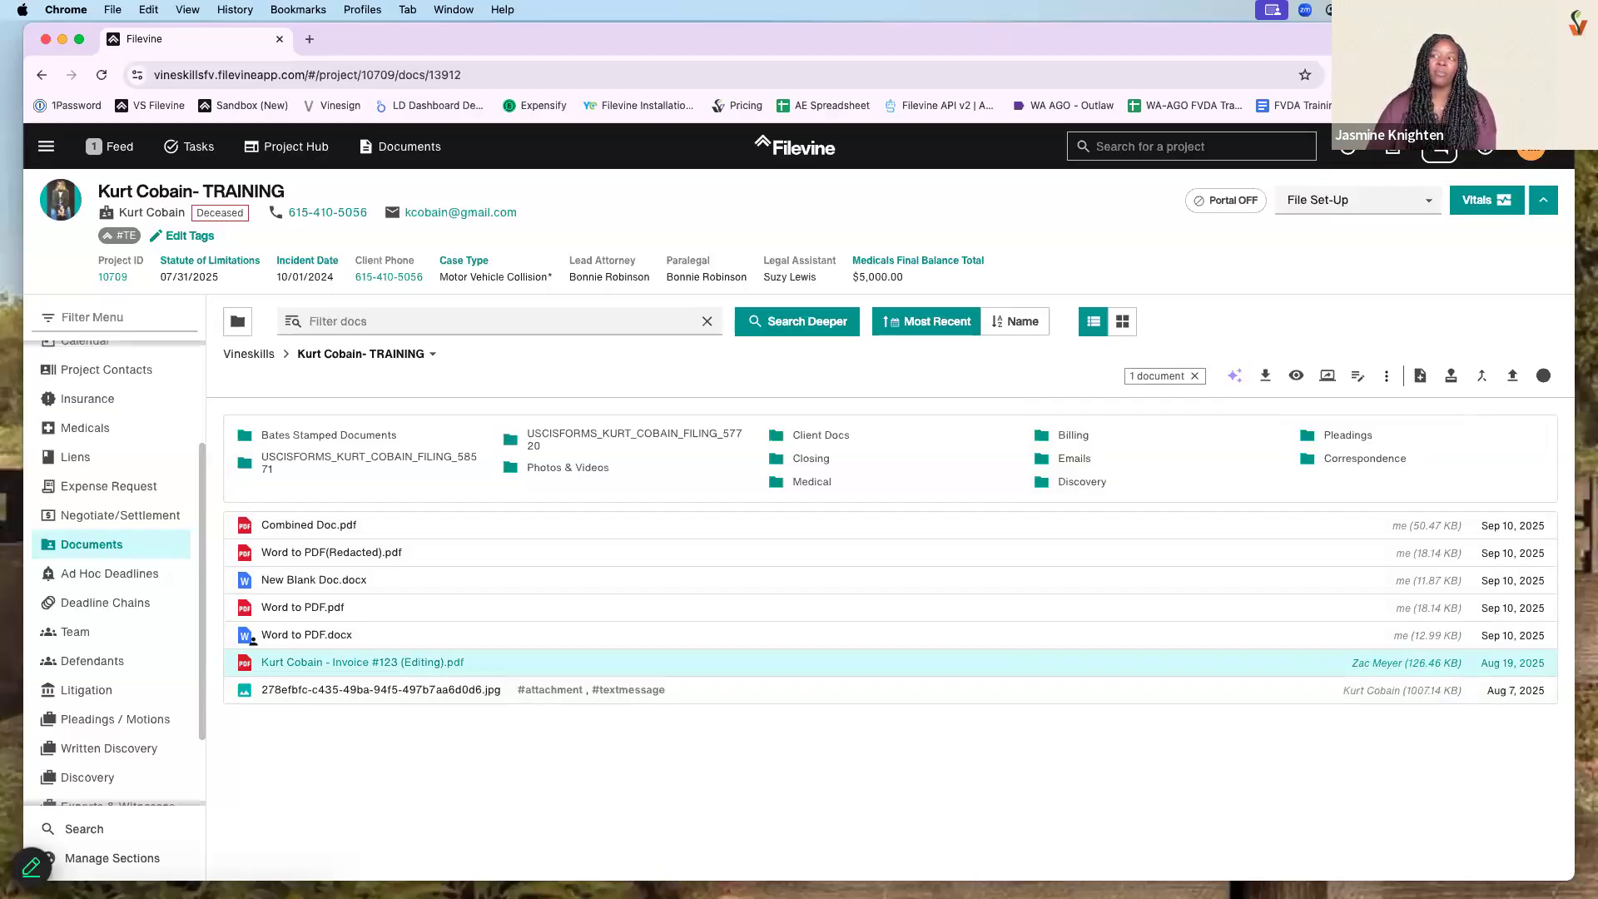
{"action": "left_click", "coordinate": [1241, 270]}
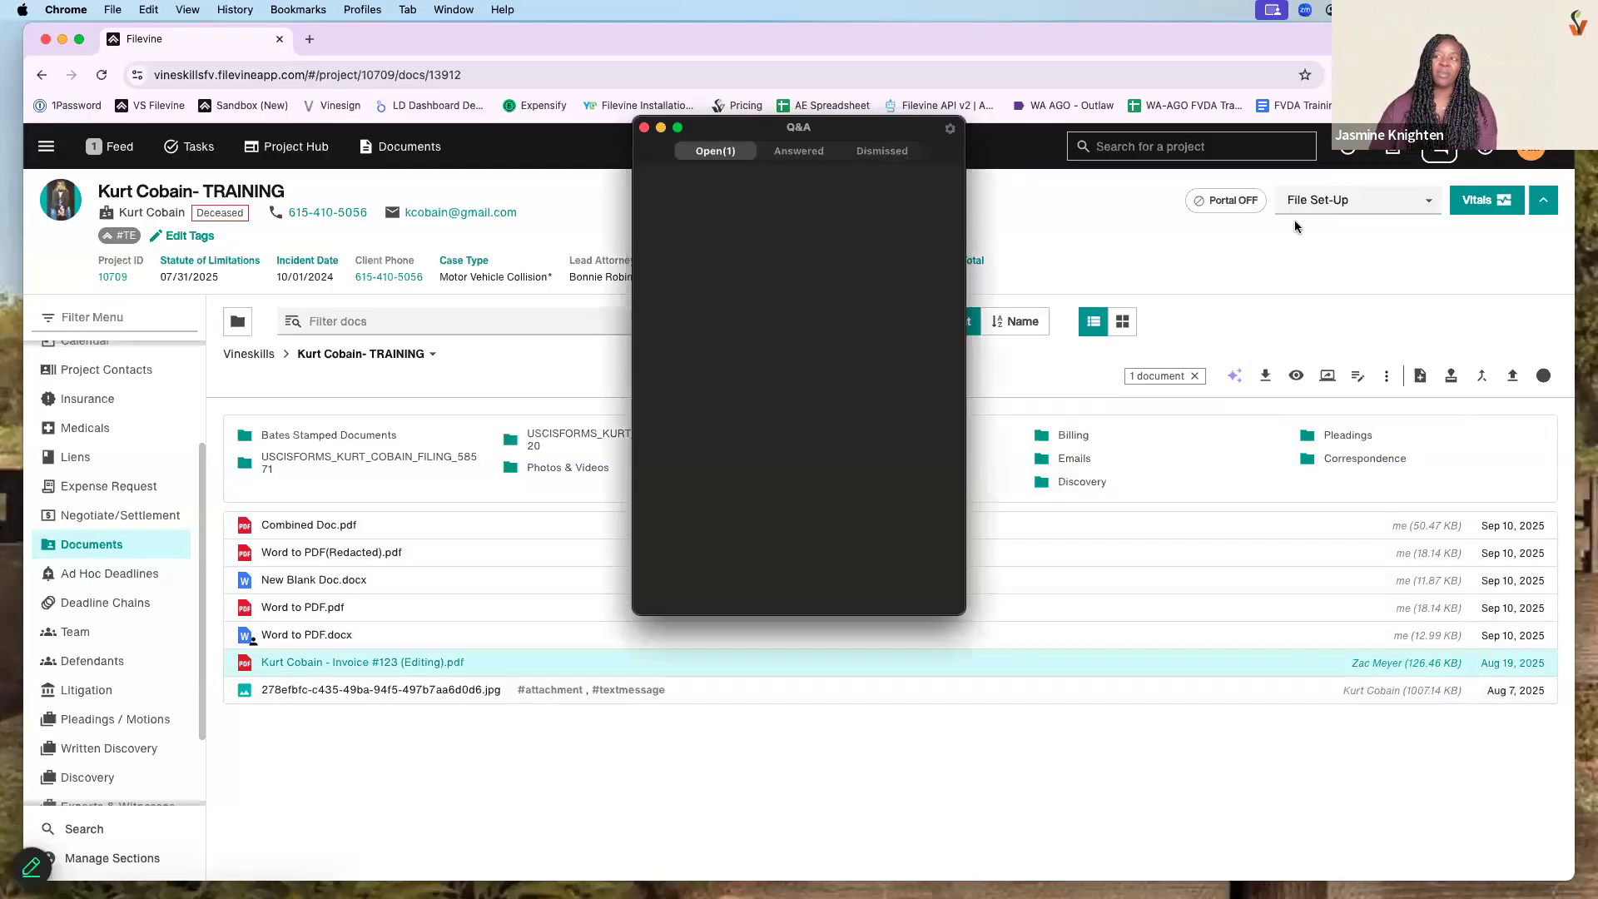
{"action": "left_click_drag", "start_coordinate": [799, 127], "coordinate": [1597, 131]}
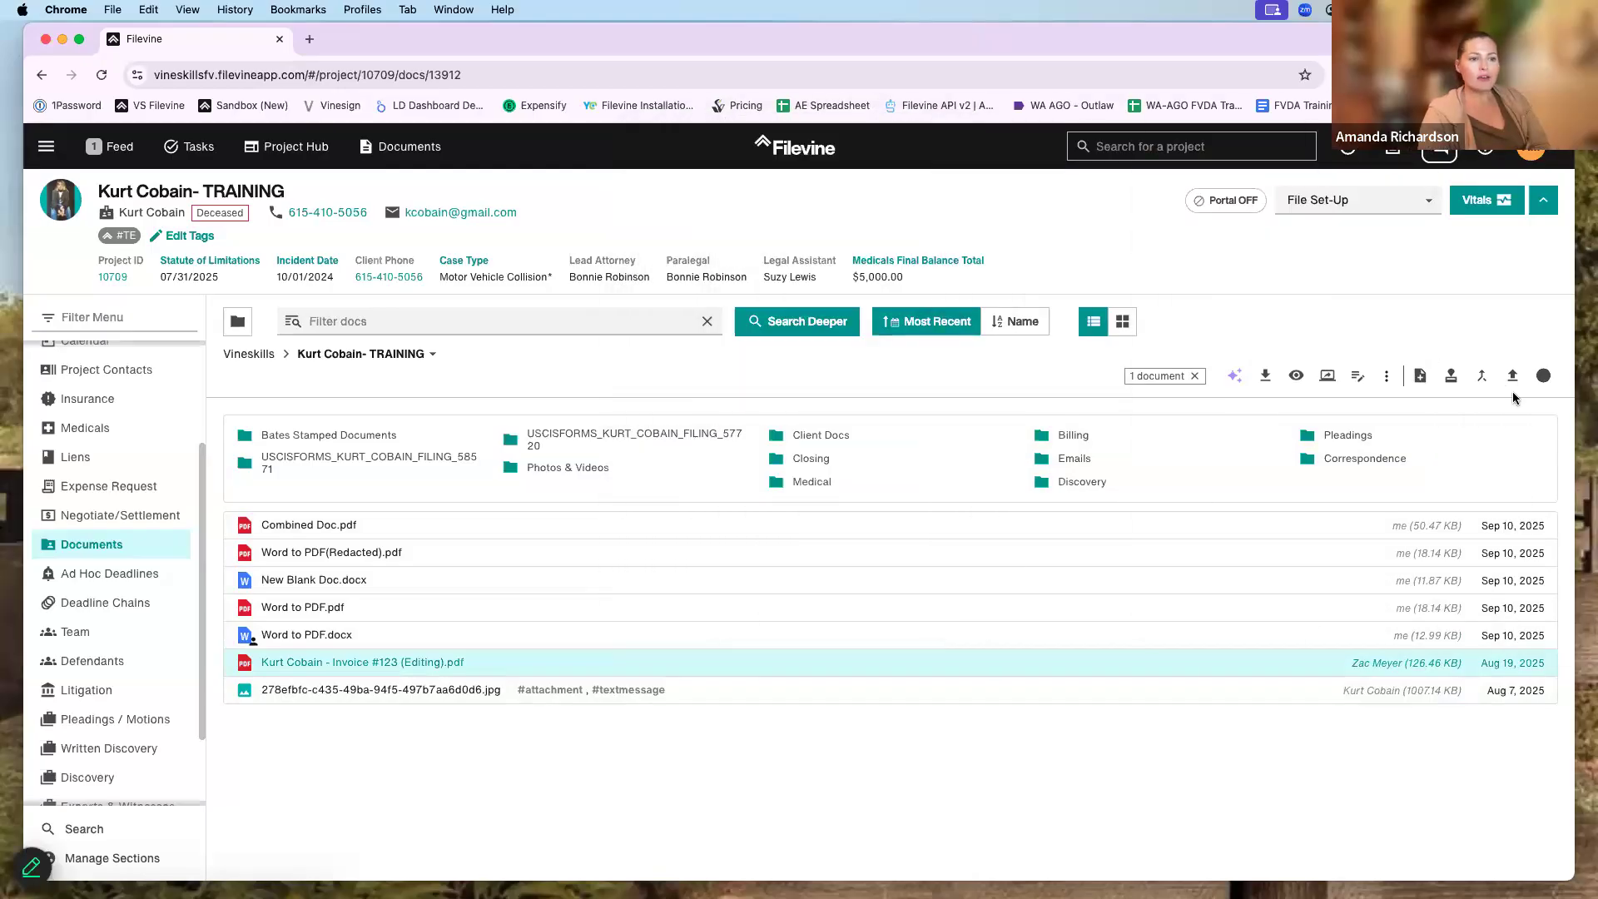
{"action": "left_click", "coordinate": [1451, 384]}
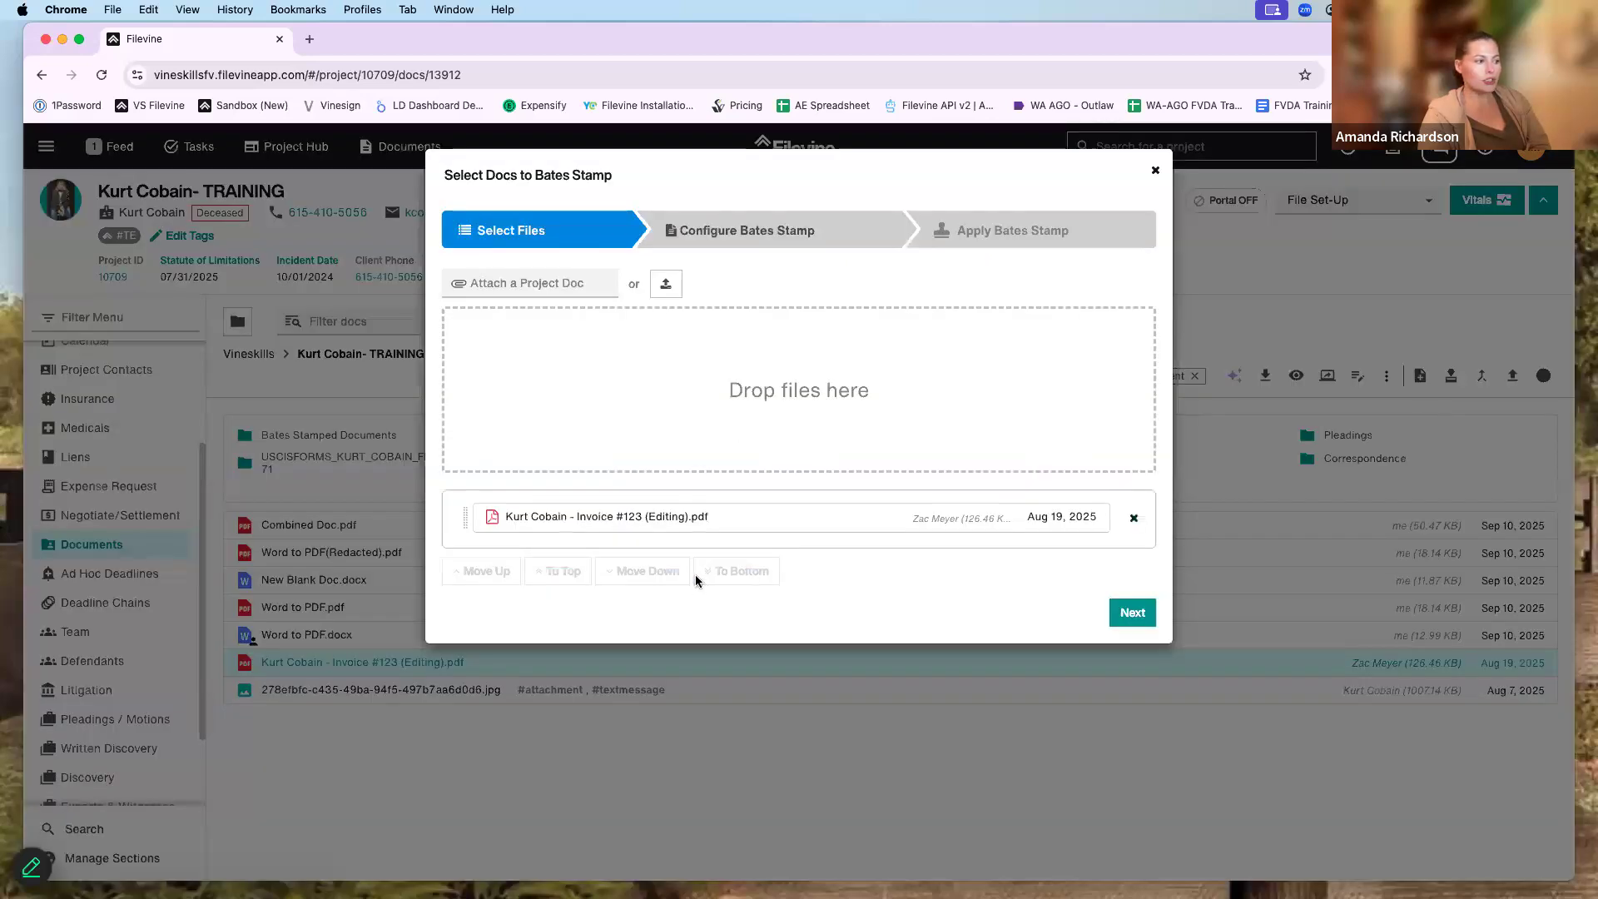
{"action": "left_click", "coordinate": [698, 230]}
{"action": "left_click", "coordinate": [545, 579]}
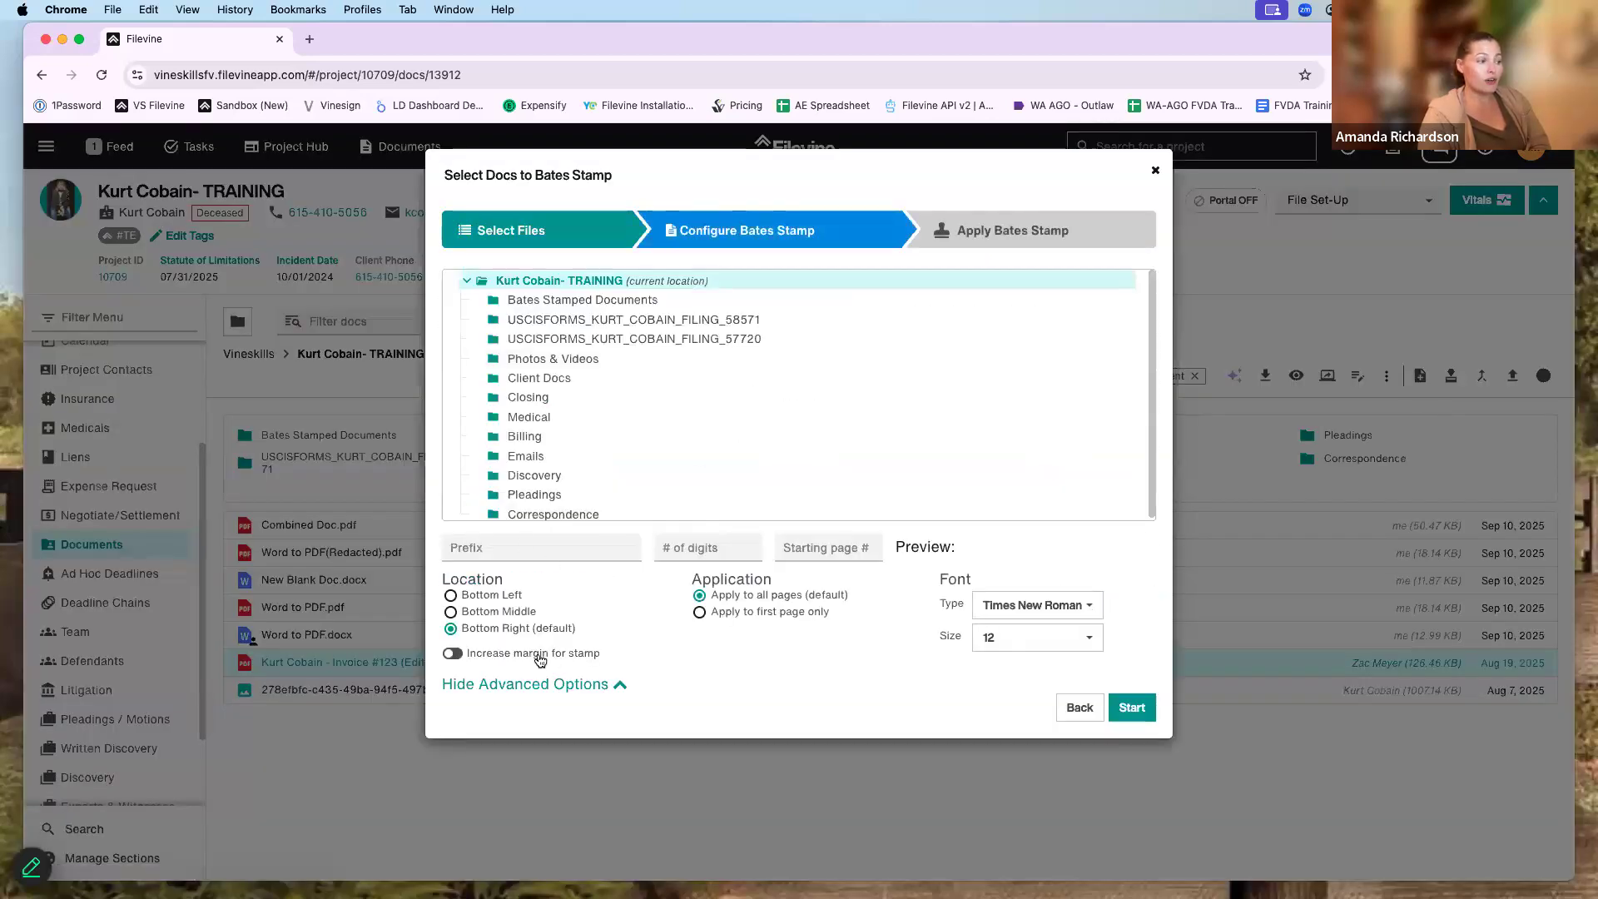
{"action": "left_click", "coordinate": [1035, 641]}
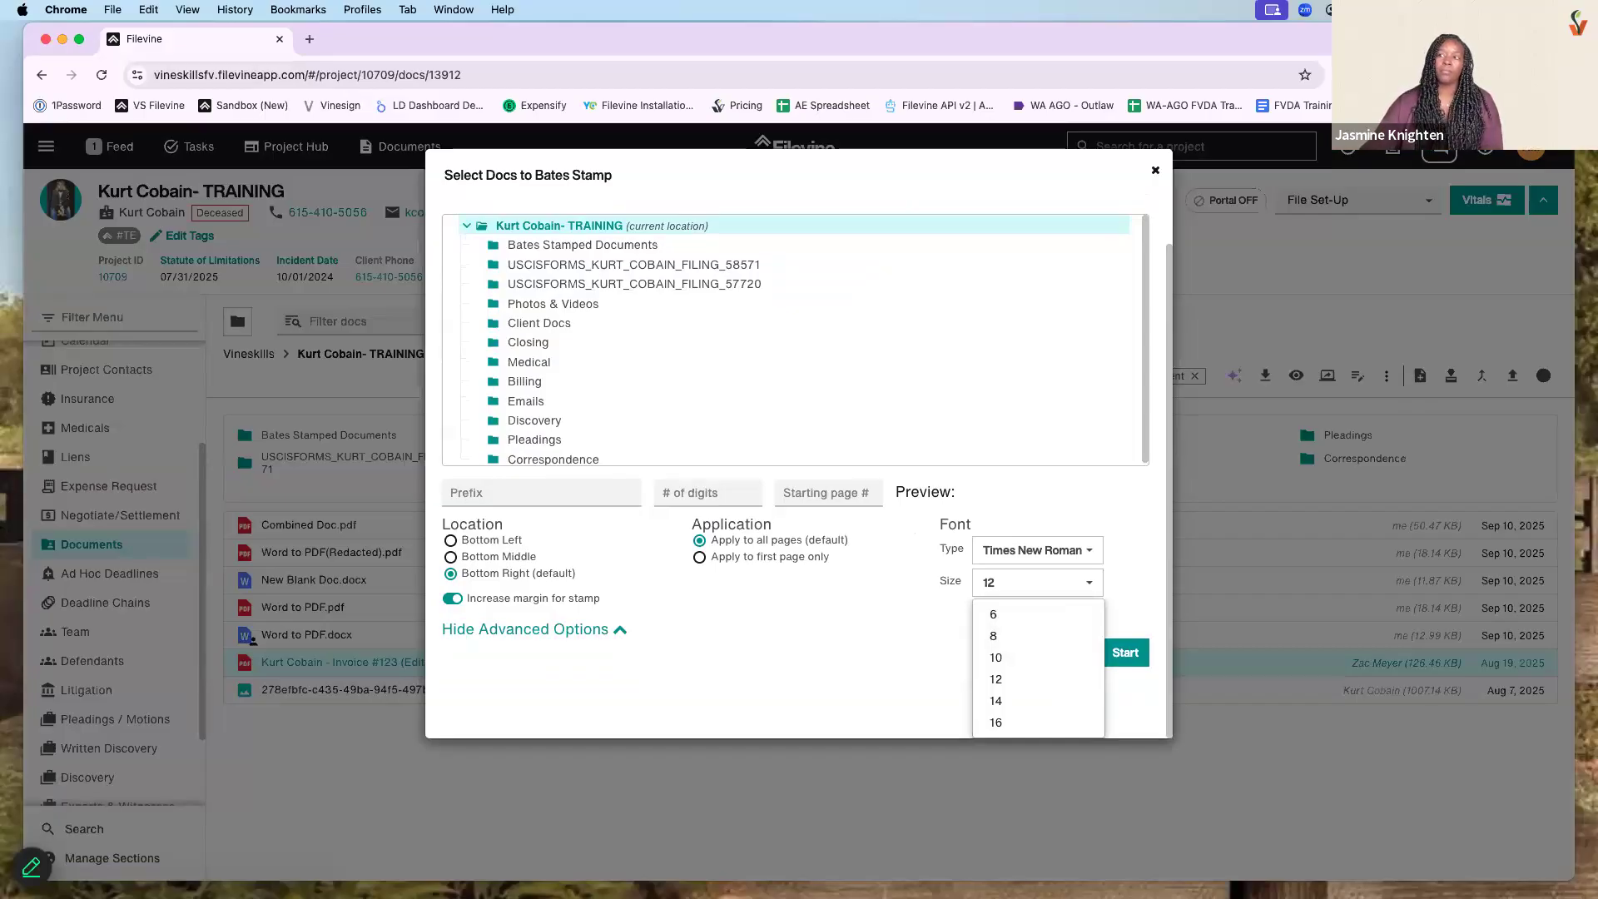
{"action": "left_click", "coordinate": [1155, 173]}
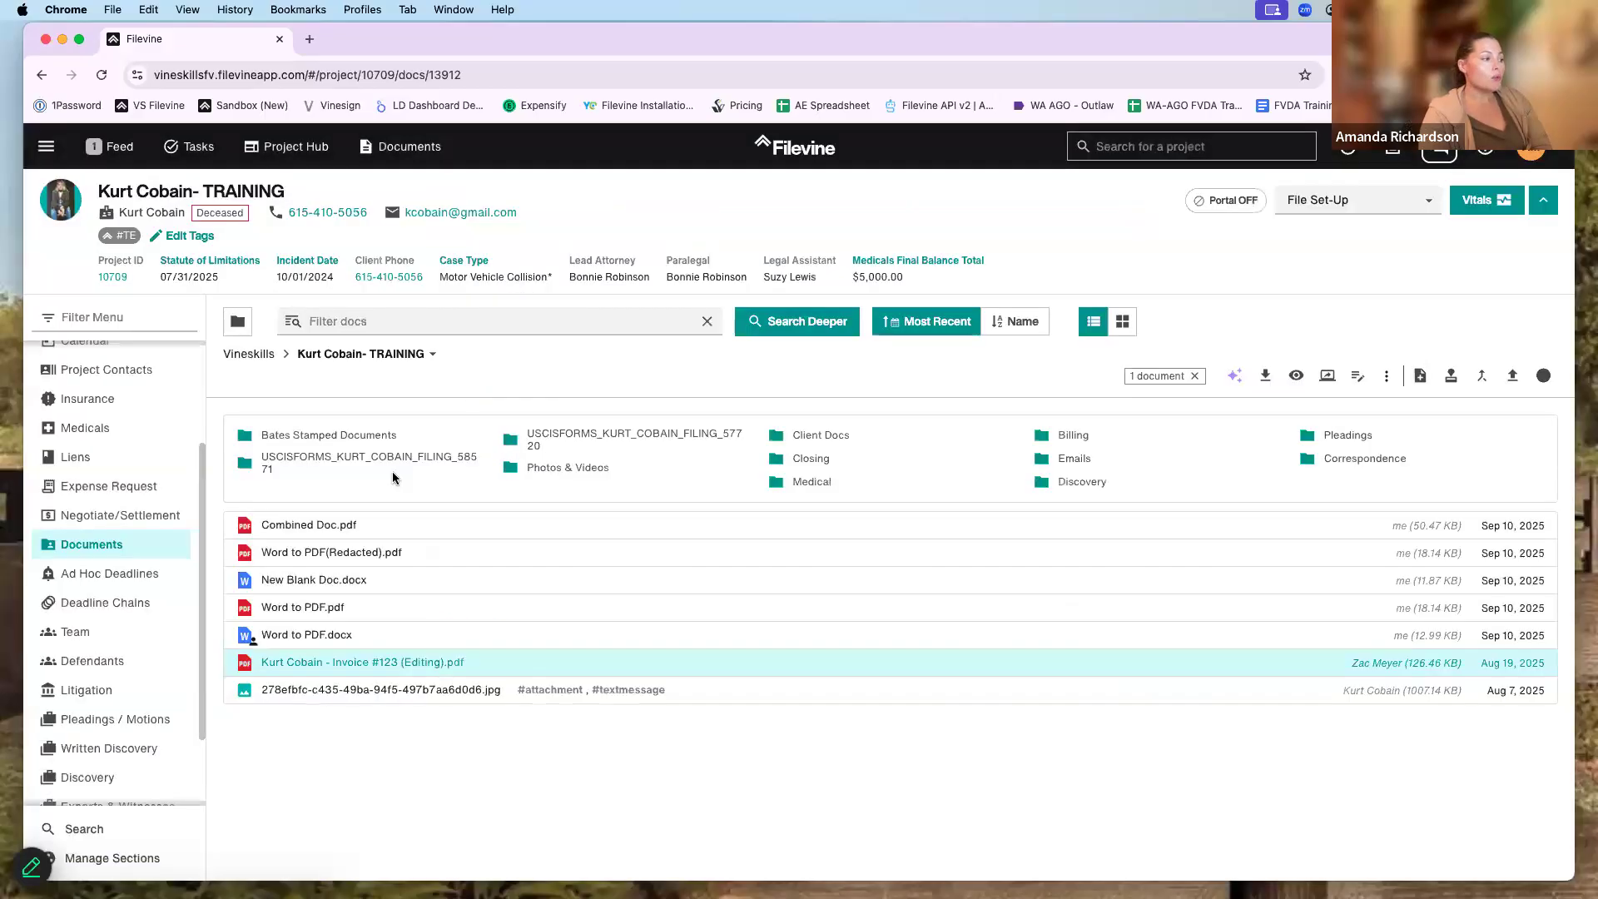
- Open Combined Doc.pdf in the editor and select the name and birth-date text, keeping size 12
{"action": "double_click", "coordinate": [416, 530]}
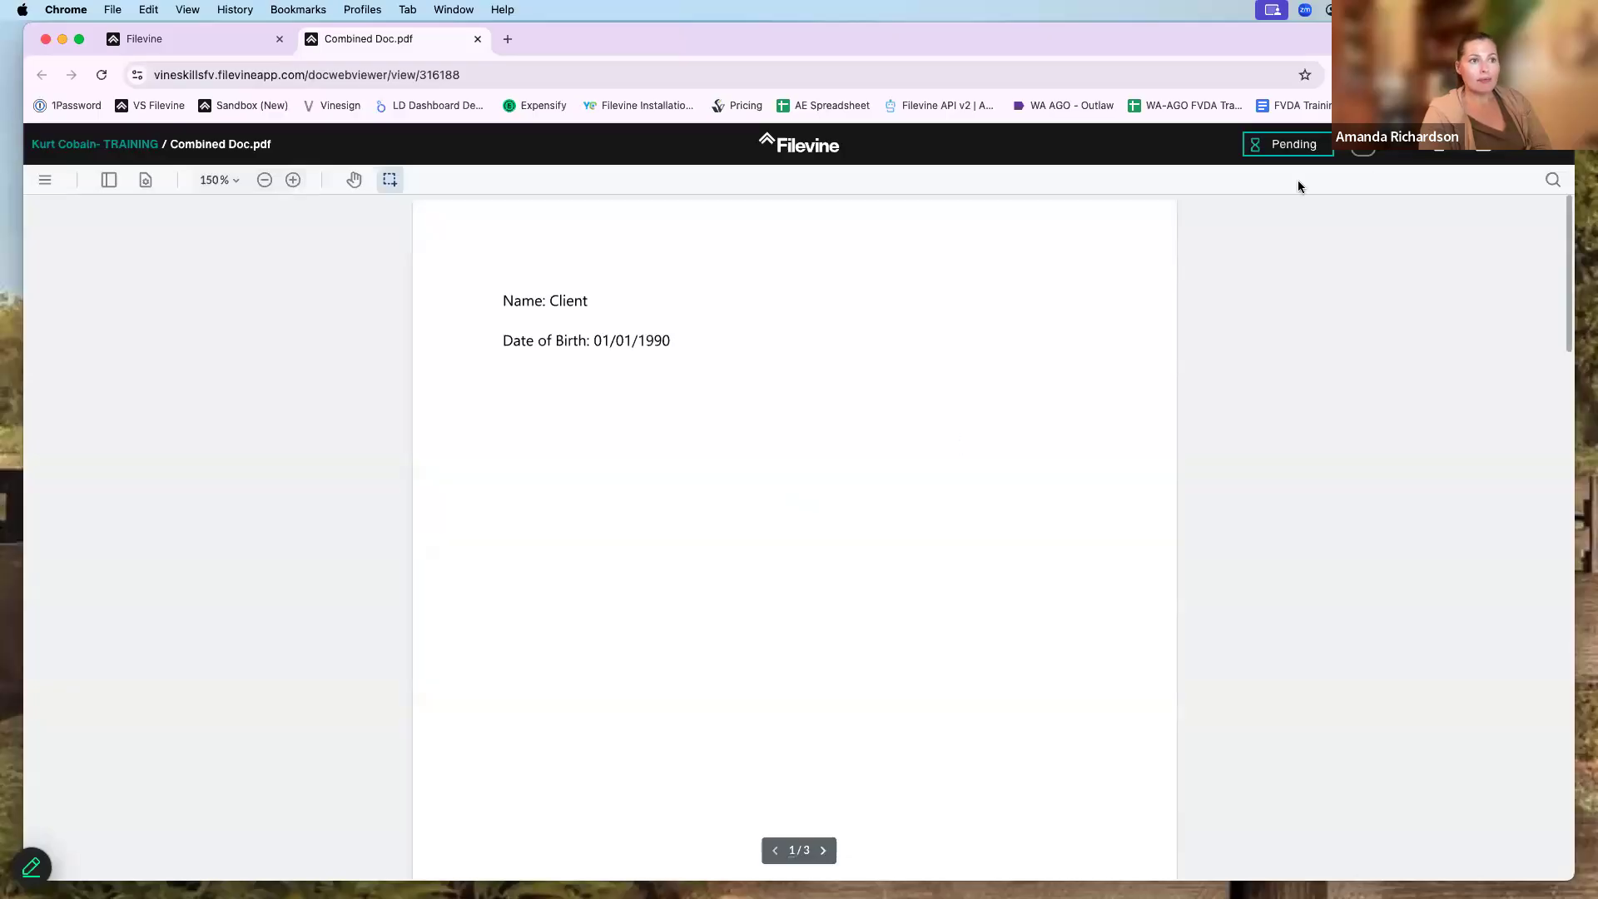
{"action": "left_click", "coordinate": [1402, 155]}
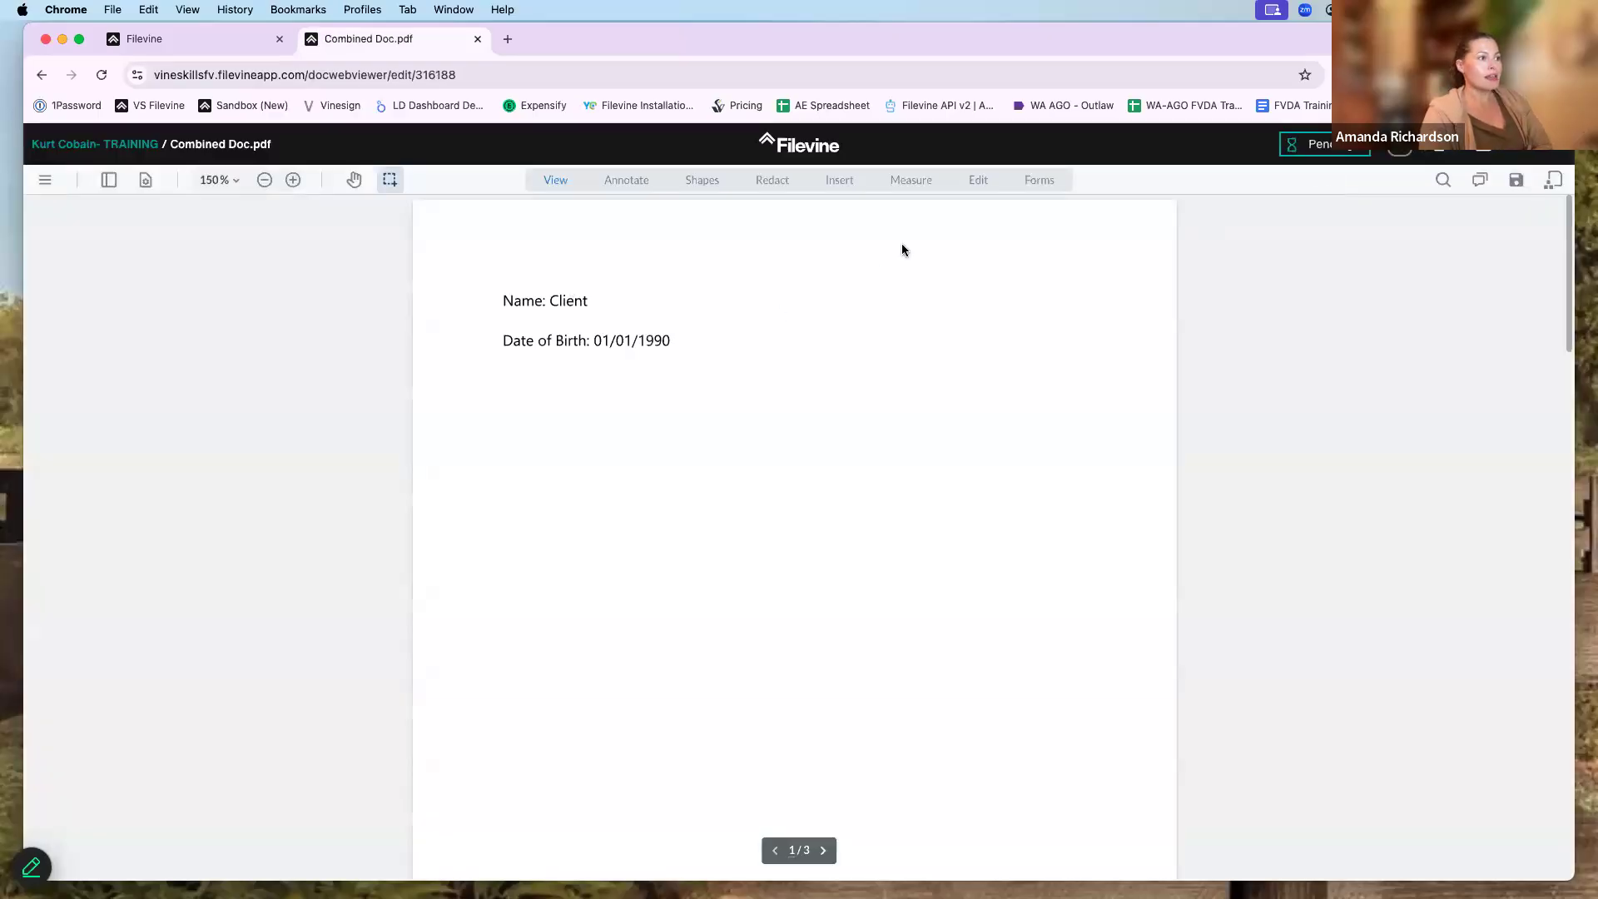
{"action": "left_click", "coordinate": [979, 182]}
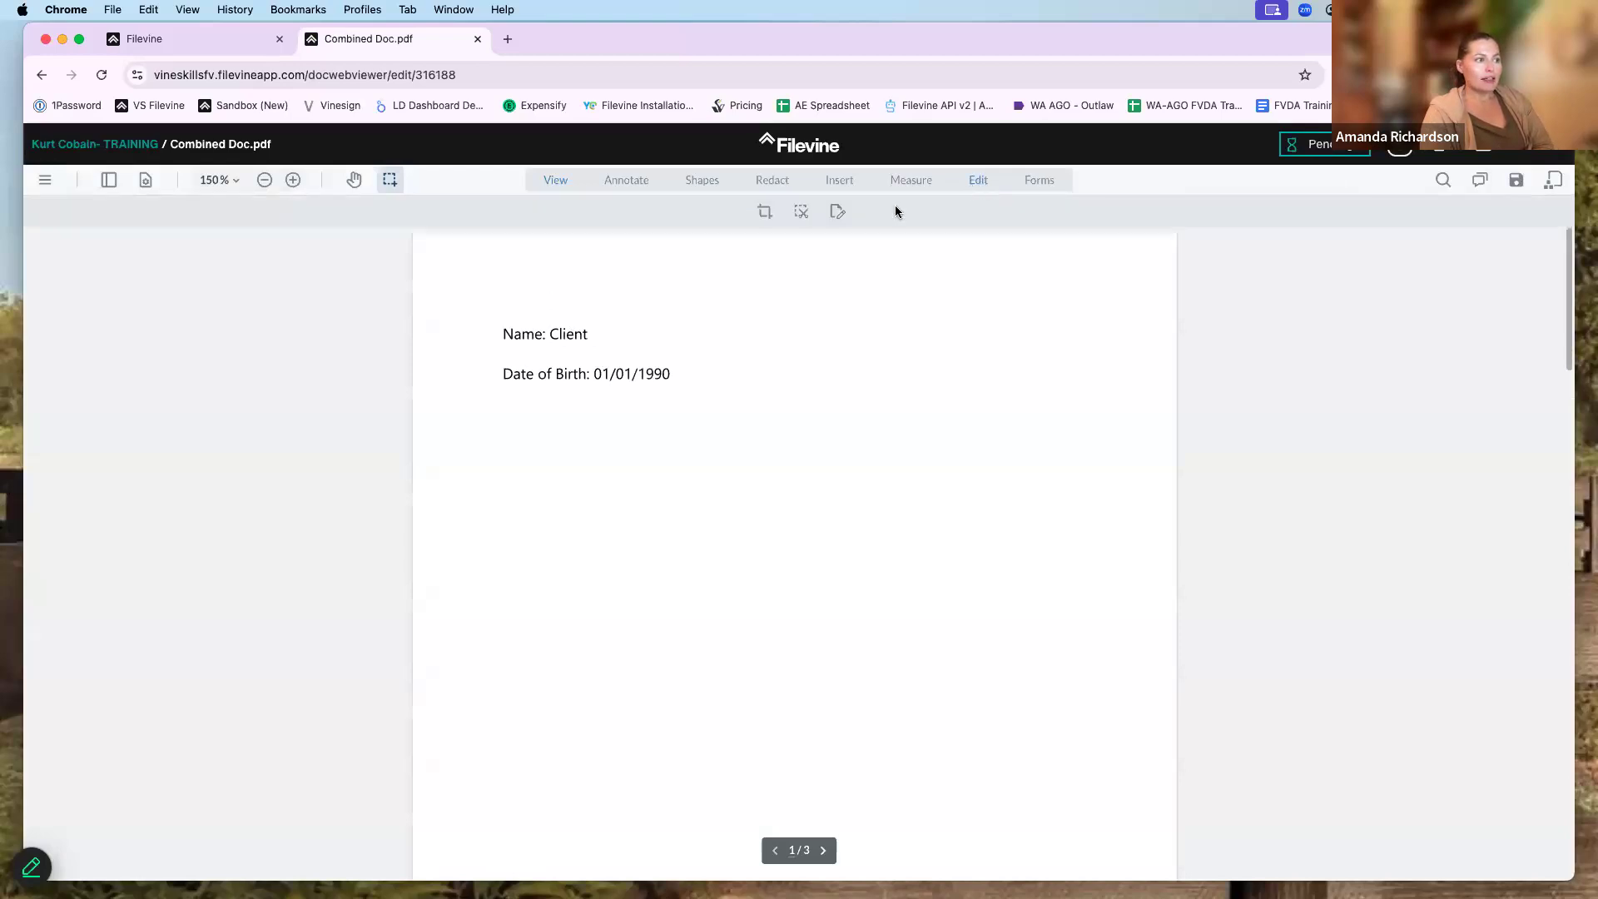
{"action": "left_click", "coordinate": [837, 213]}
{"action": "left_click", "coordinate": [501, 345]}
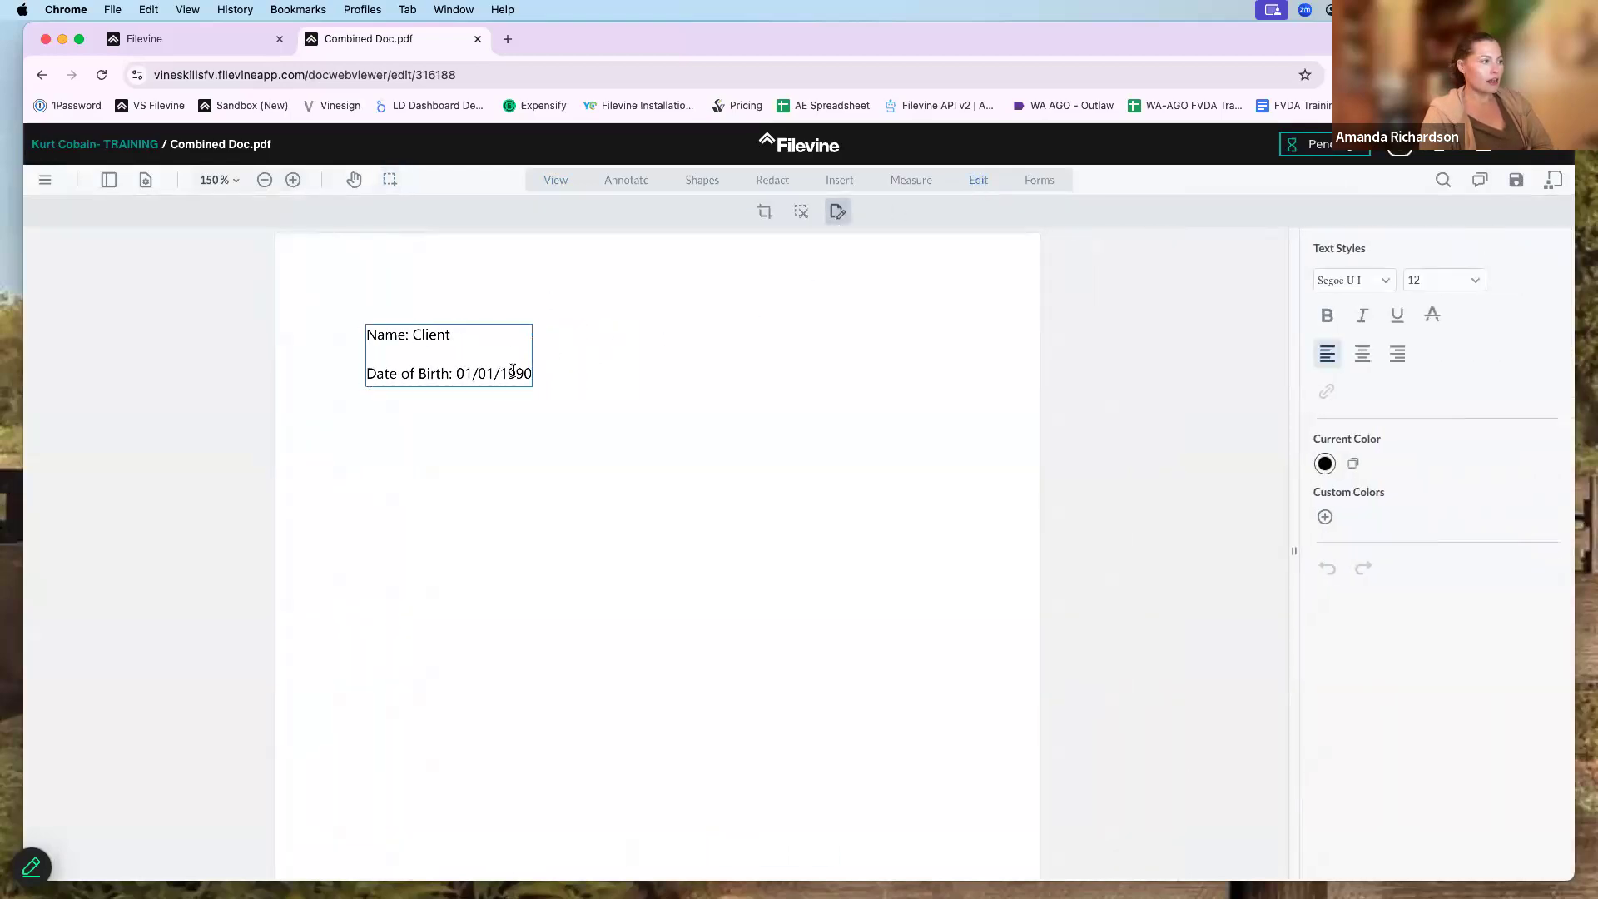
{"action": "left_click_drag", "start_coordinate": [368, 336], "coordinate": [675, 350]}
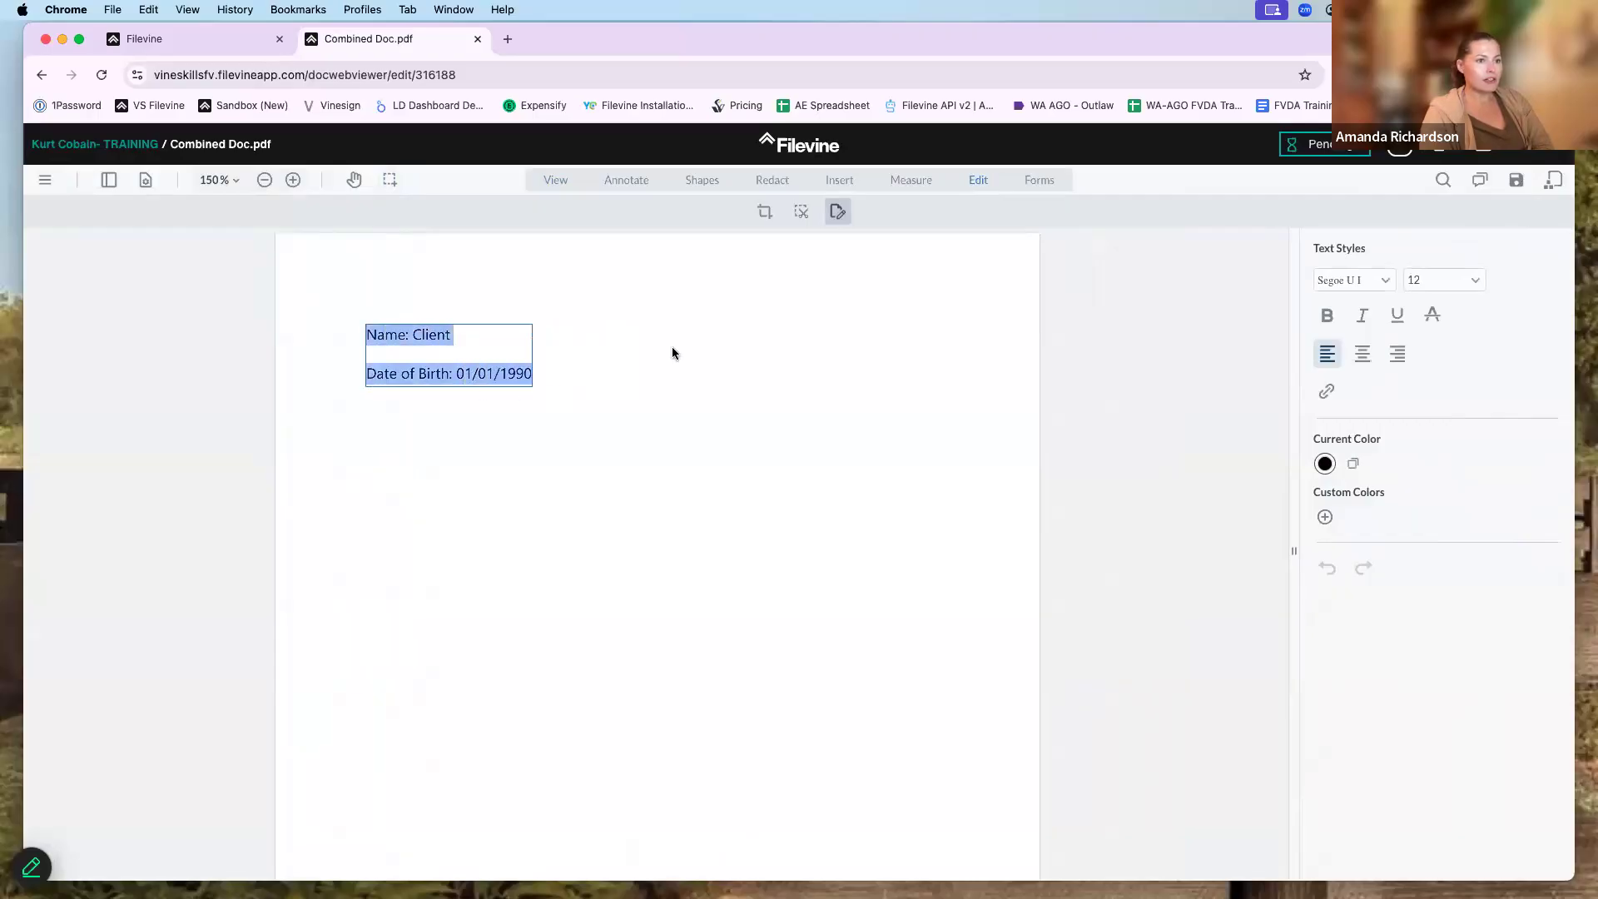
{"action": "left_click", "coordinate": [1467, 282]}
{"action": "scroll", "coordinate": [1471, 447], "scroll_direction": "down", "scroll_amount": 3}
{"action": "scroll", "coordinate": [1473, 381], "scroll_direction": "up", "scroll_amount": 2}
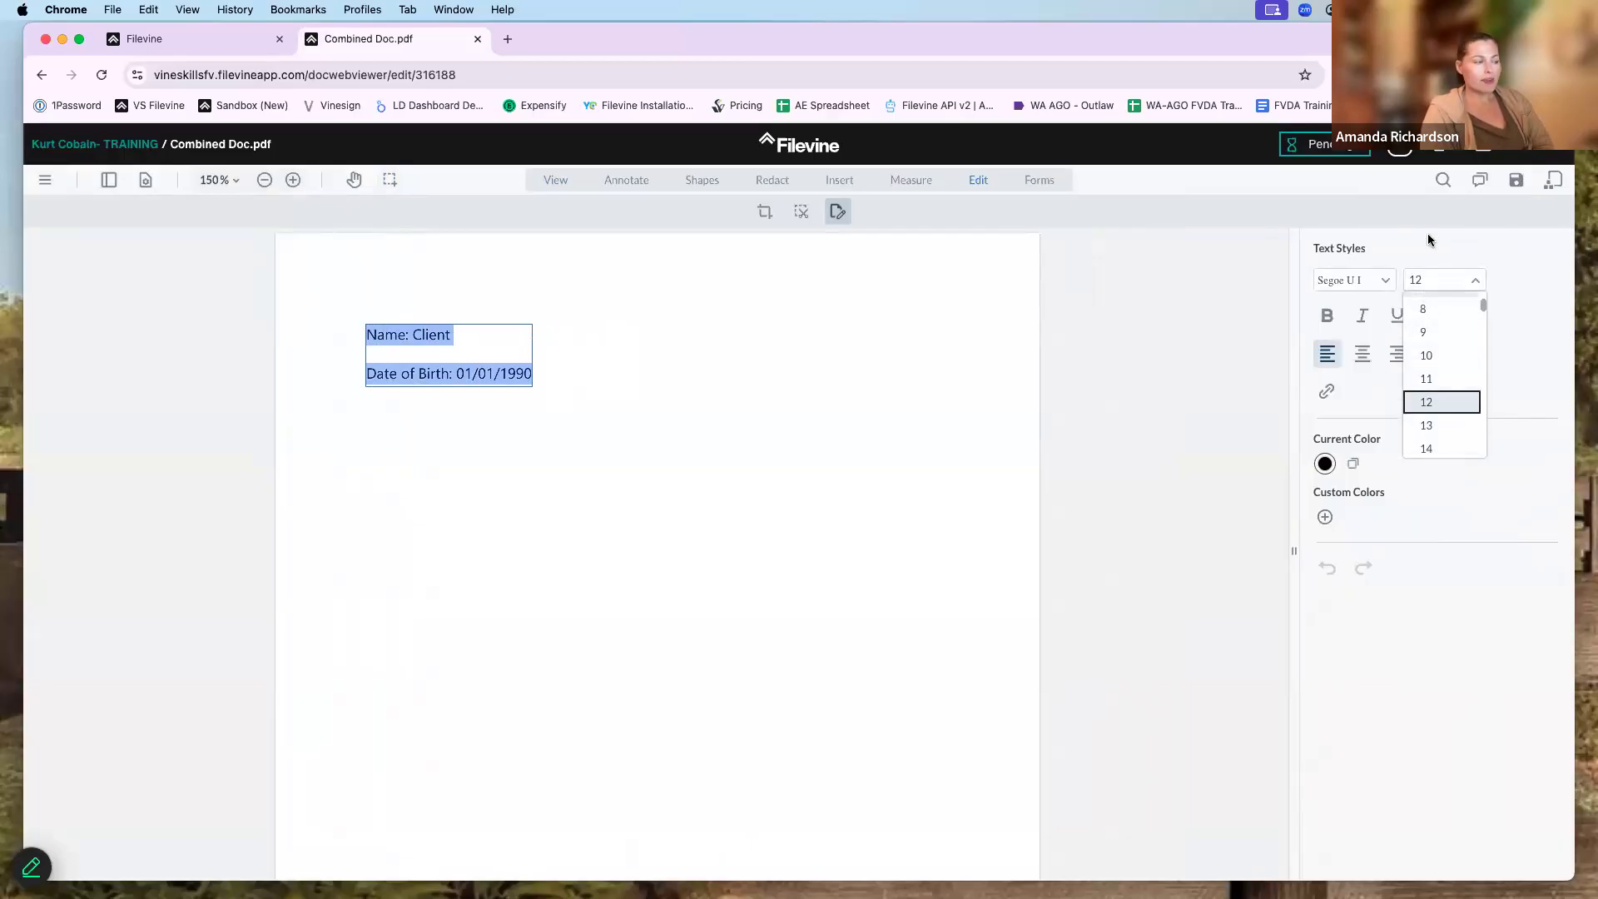
{"action": "left_click", "coordinate": [1520, 208]}
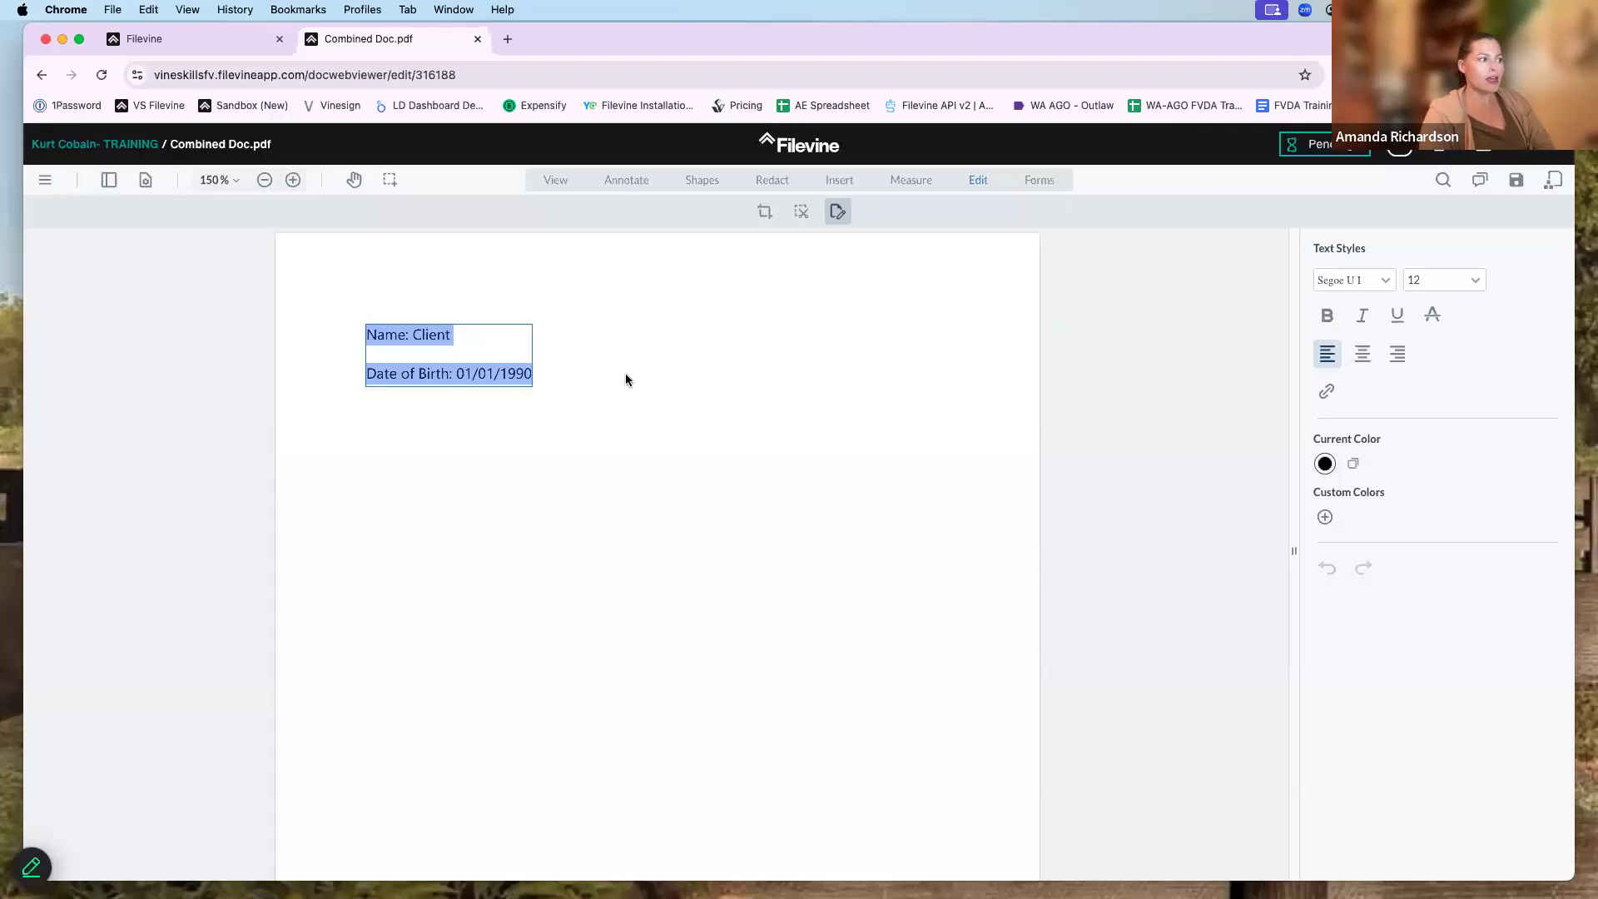
- Close the Combined Doc.pdf editor, leaving without saving any changes
{"action": "left_click", "coordinate": [1071, 417]}
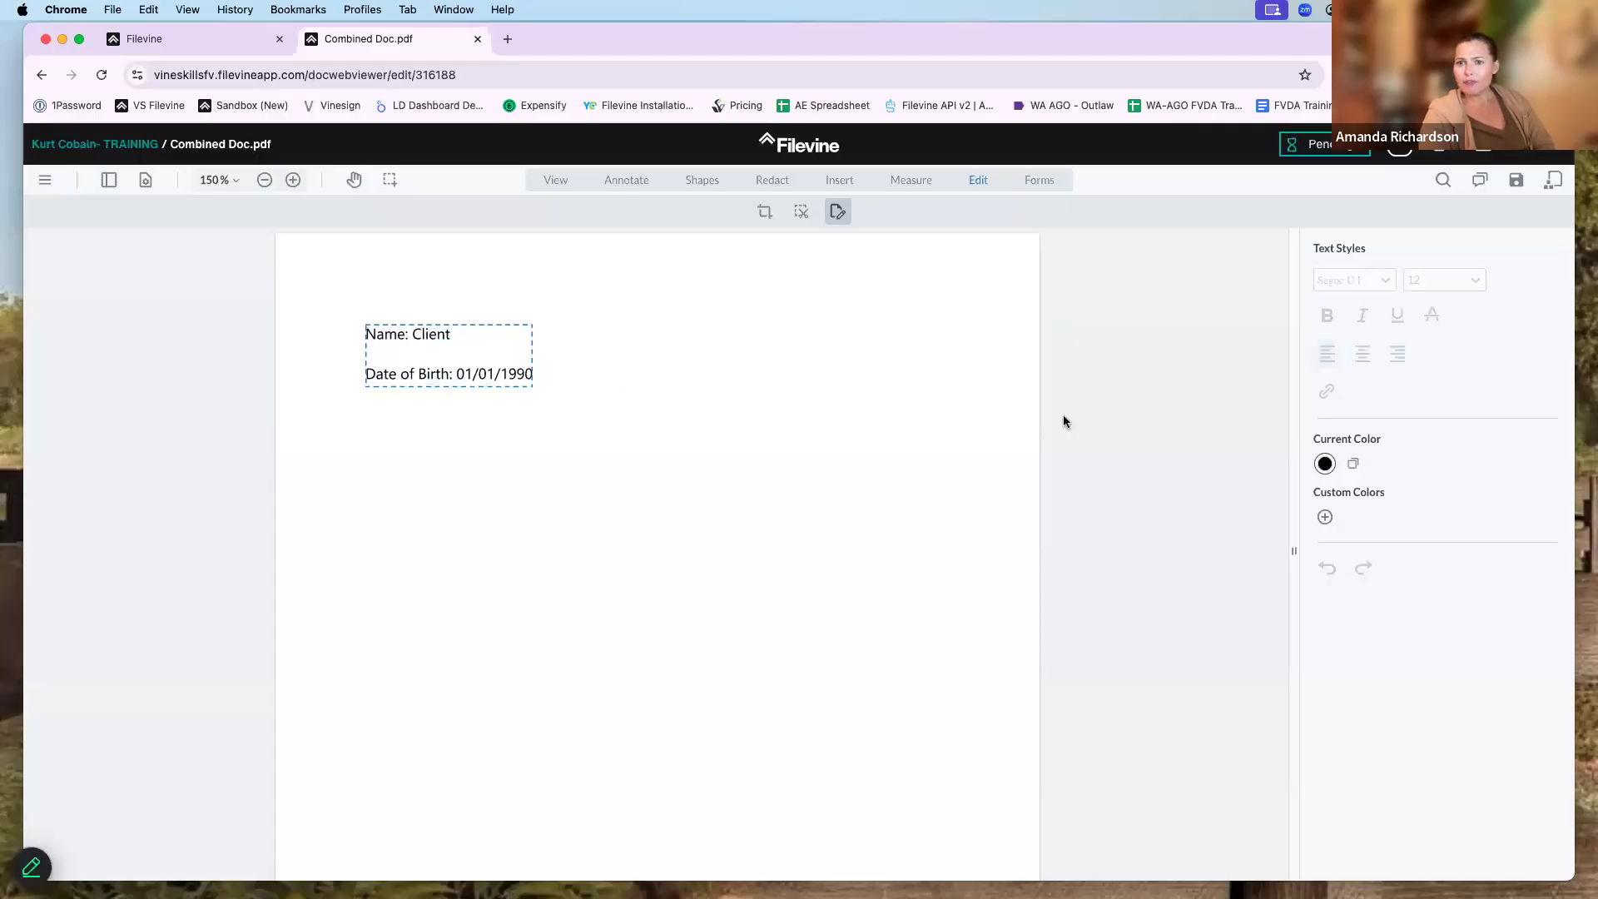
{"action": "left_click", "coordinate": [478, 44]}
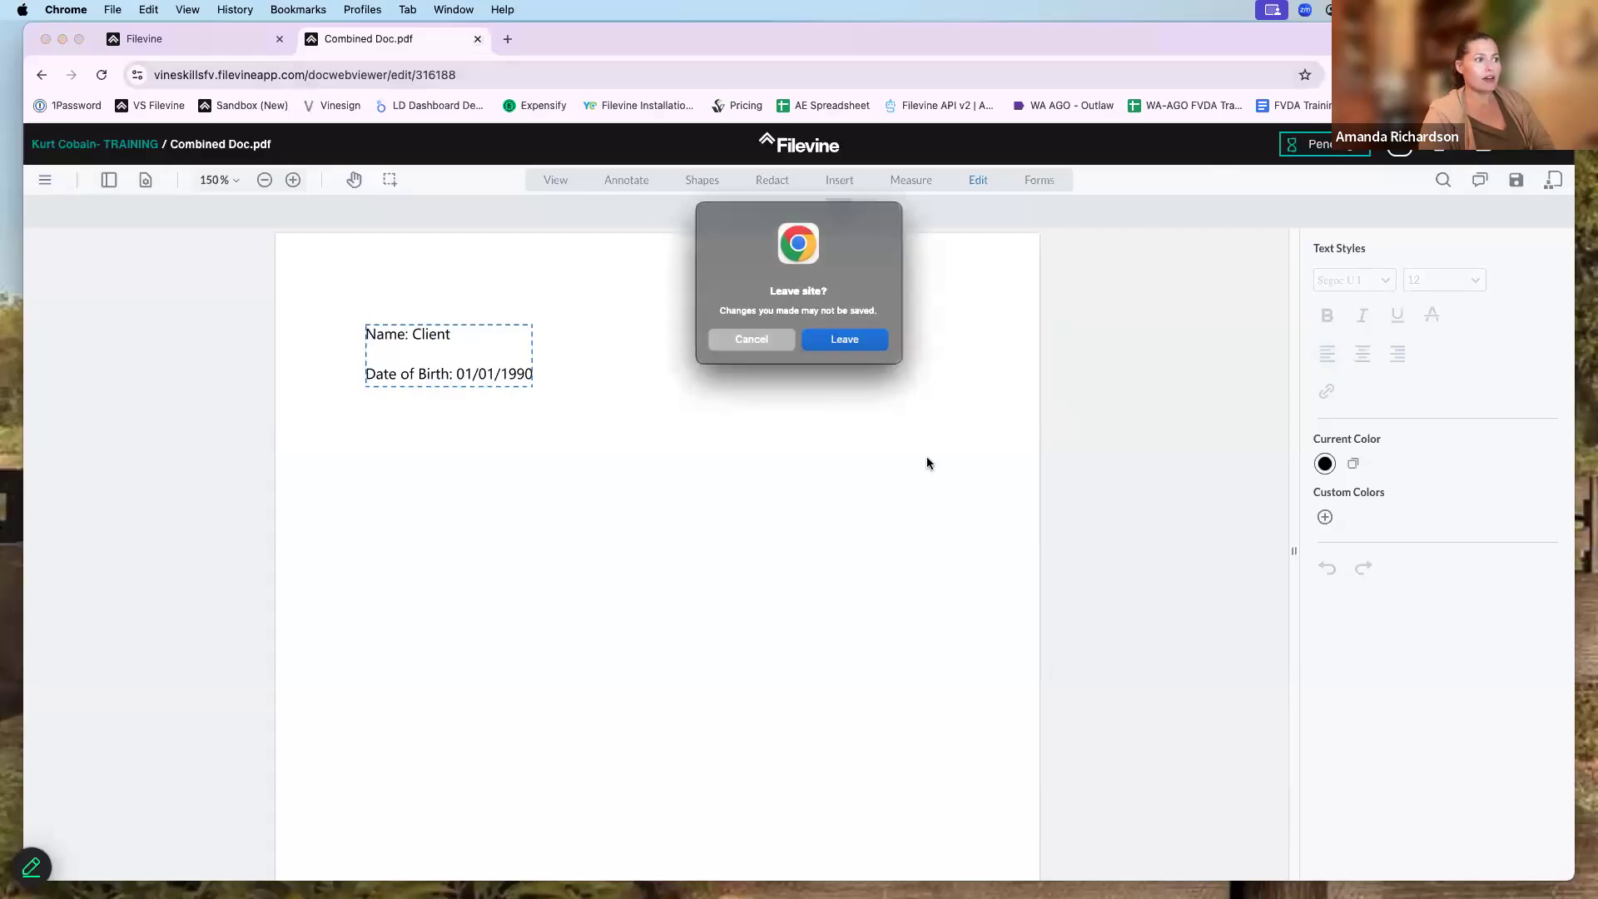
{"action": "left_click", "coordinate": [857, 340]}
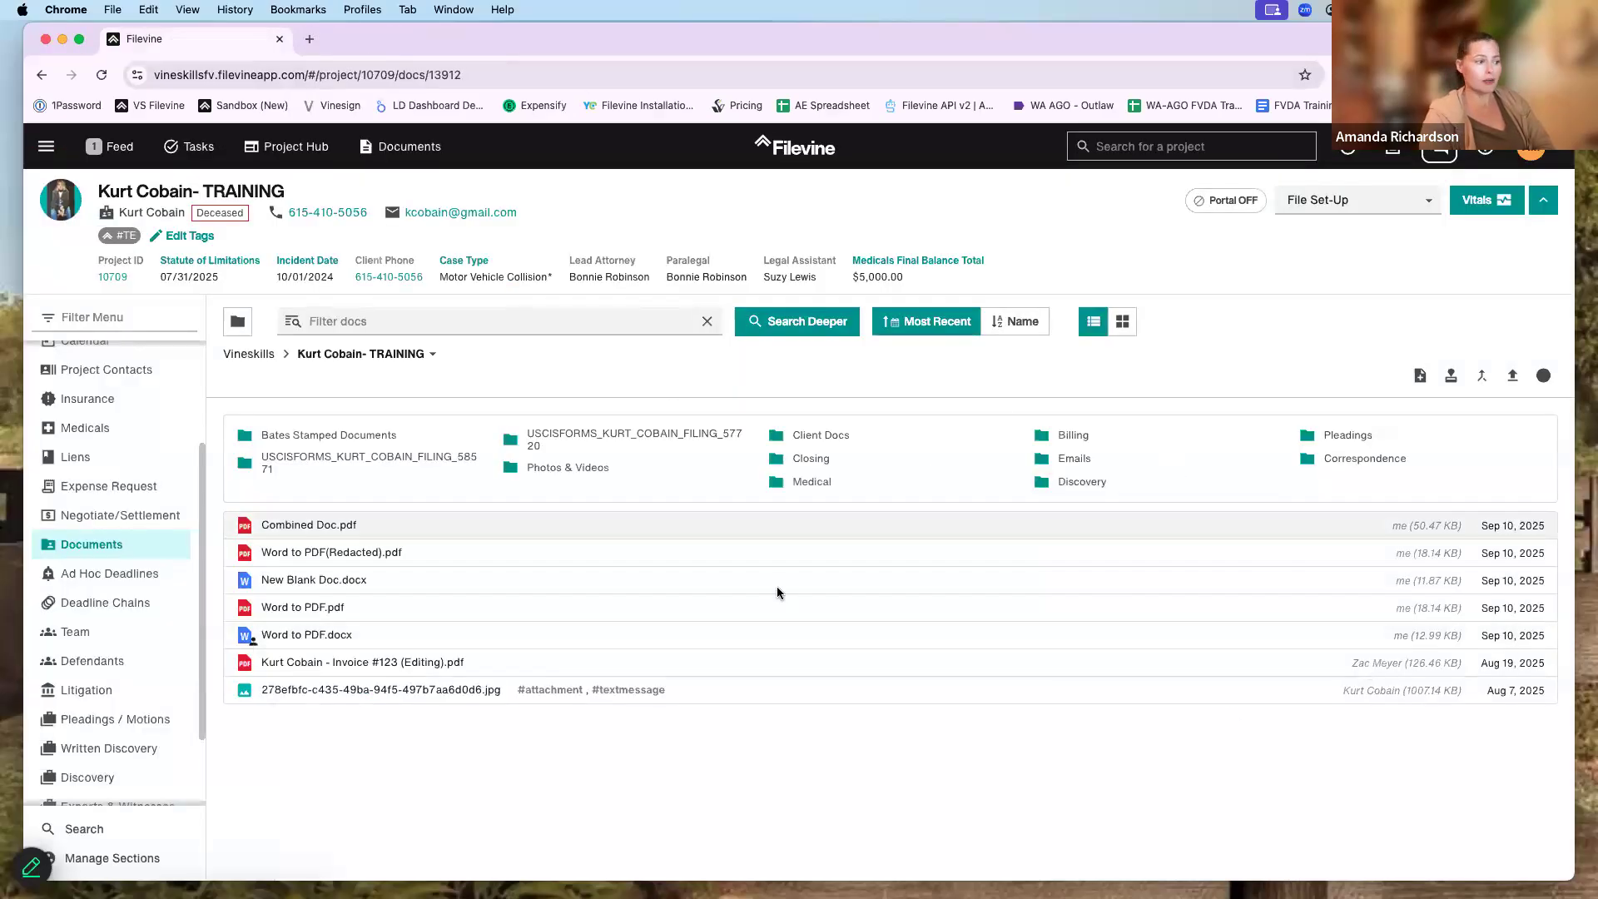
{"action": "left_click", "coordinate": [1451, 375]}
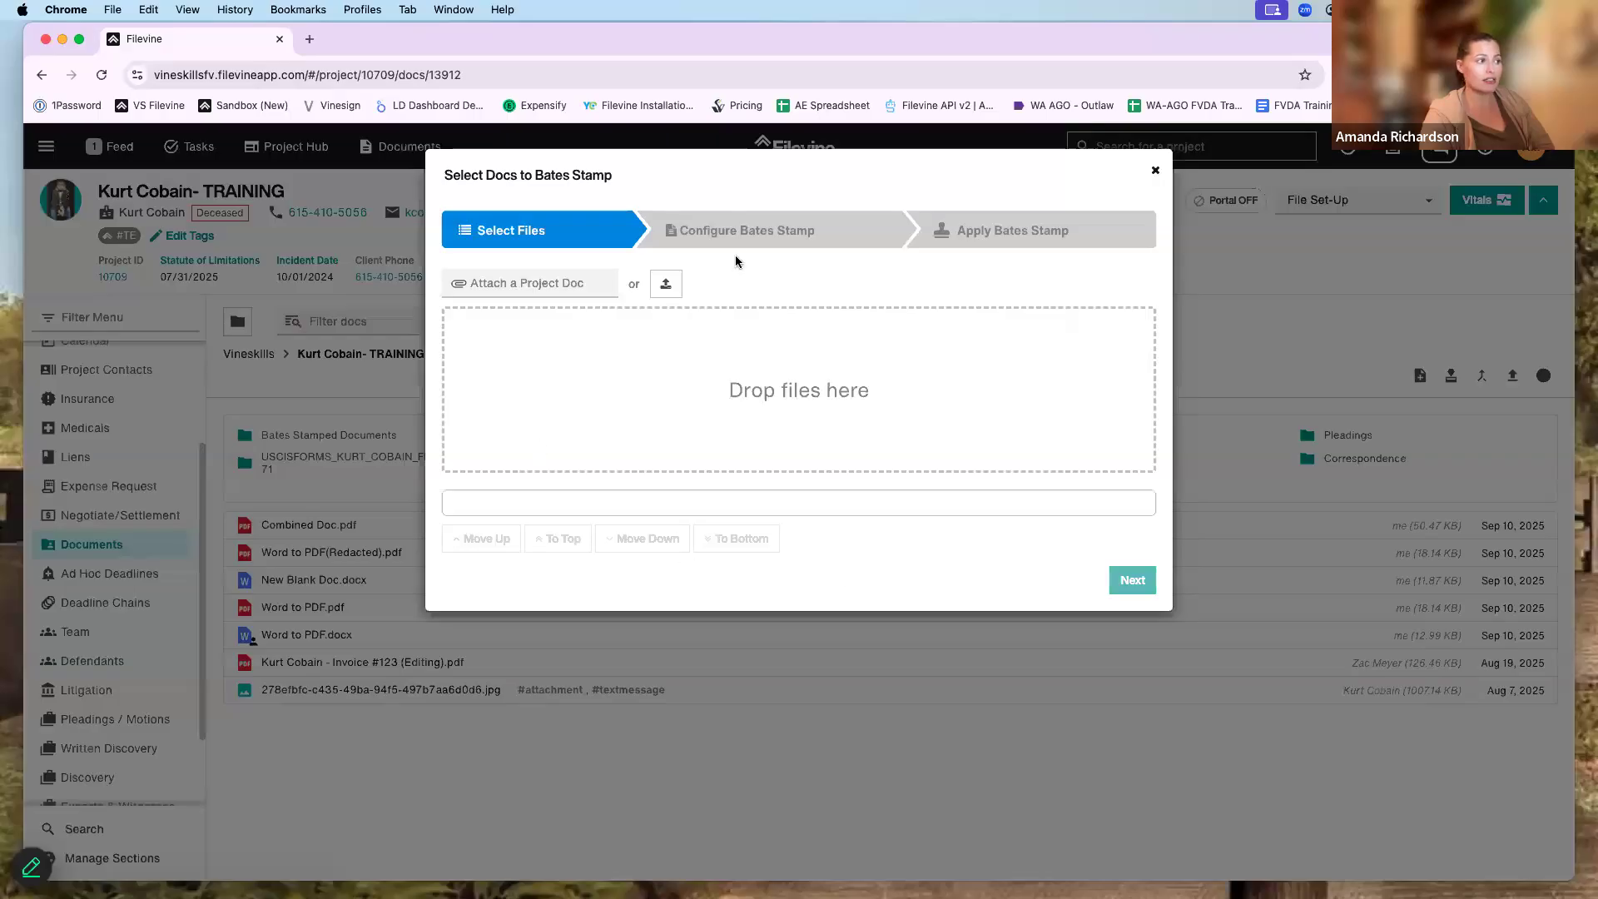
{"action": "left_click", "coordinate": [1155, 172]}
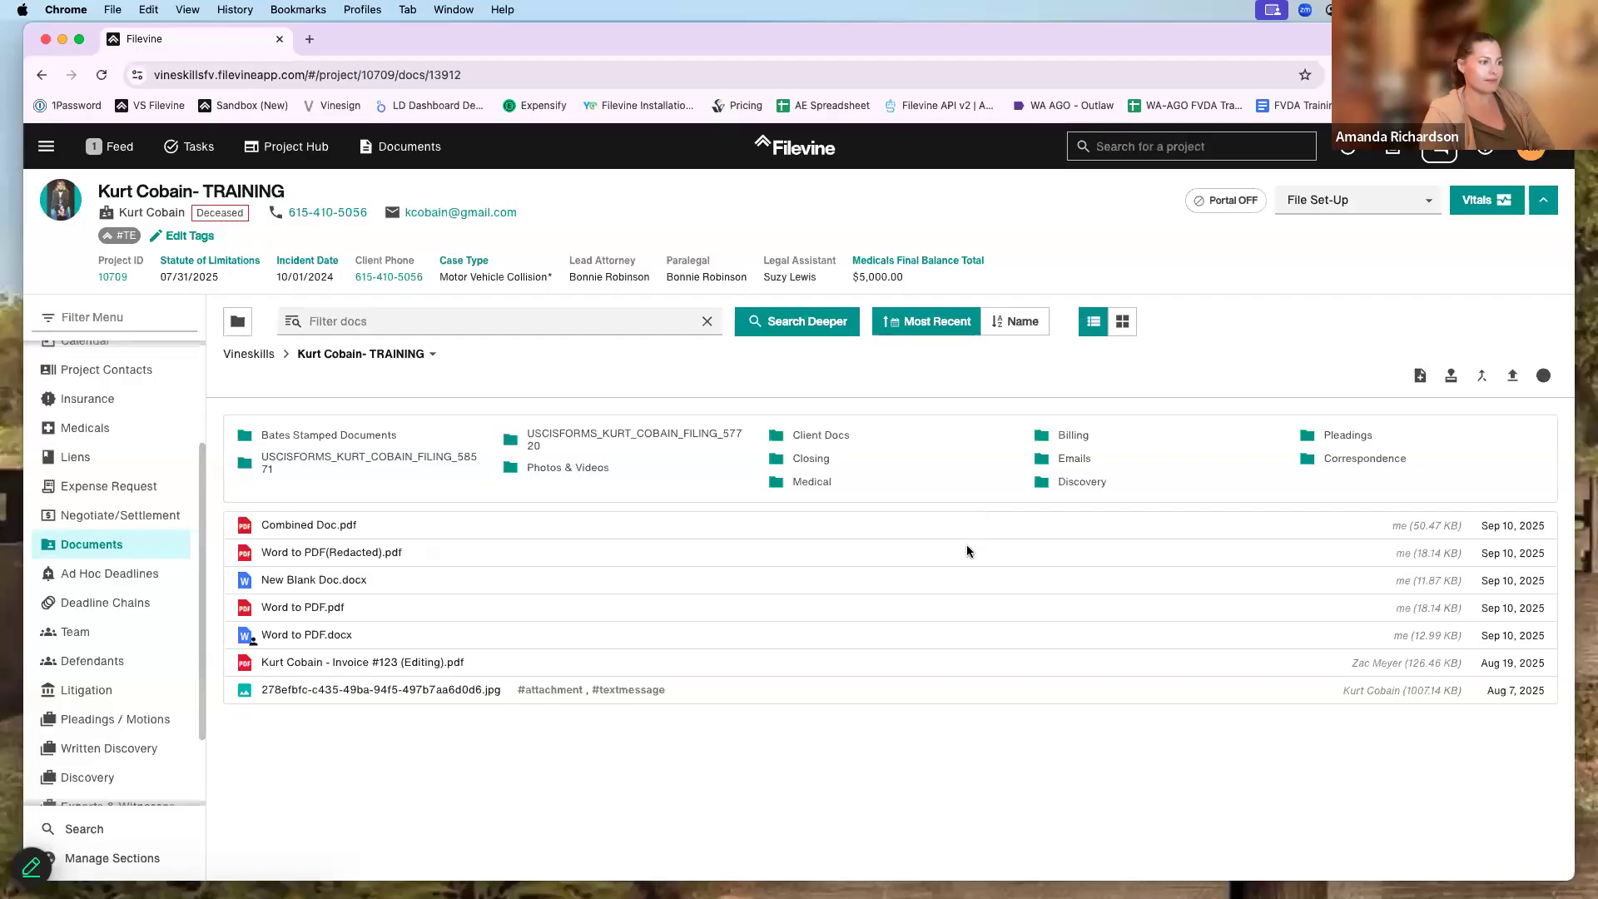
{"action": "left_click", "coordinate": [1427, 552]}
{"action": "left_click", "coordinate": [1451, 375]}
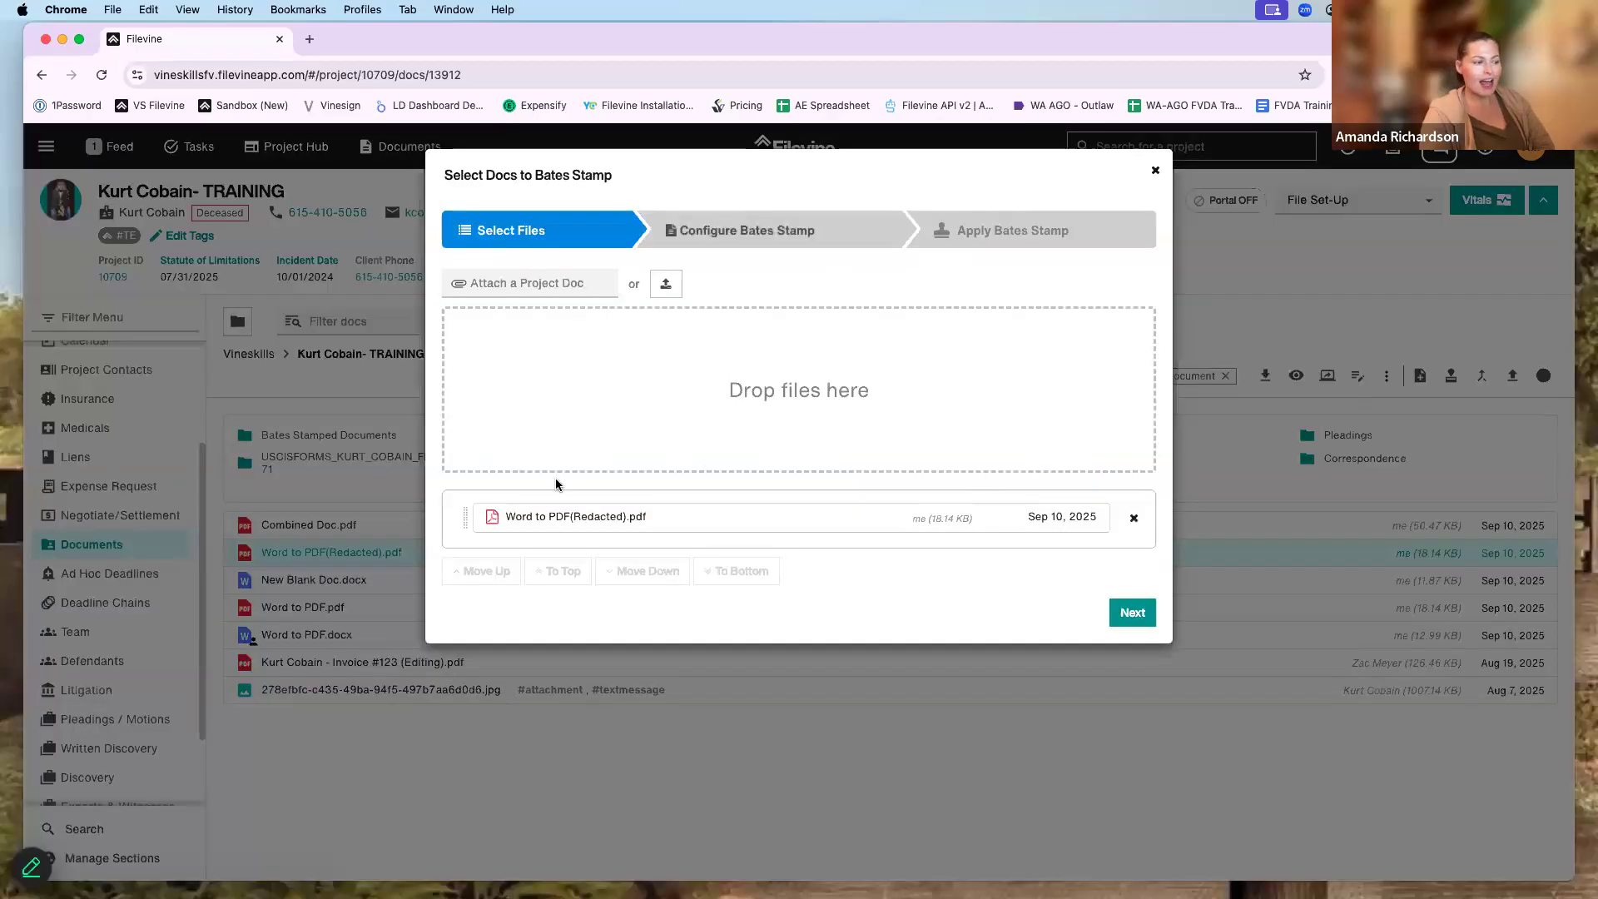
{"action": "left_click", "coordinate": [691, 235]}
{"action": "left_click", "coordinate": [563, 581]}
{"action": "left_click", "coordinate": [503, 654]}
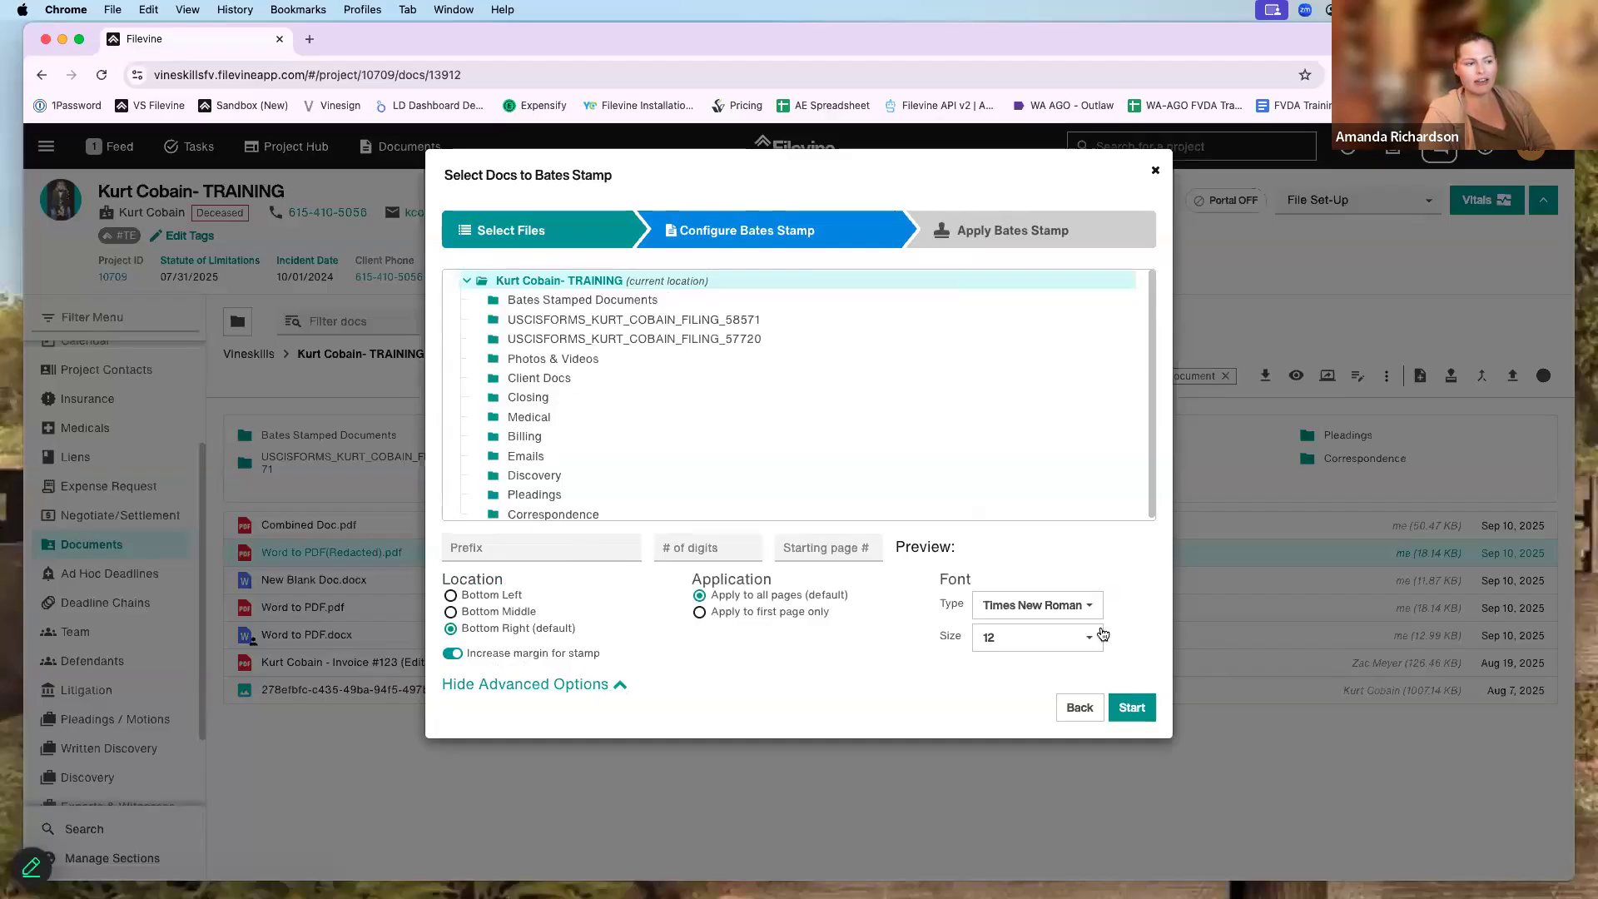
{"action": "left_click", "coordinate": [1069, 639]}
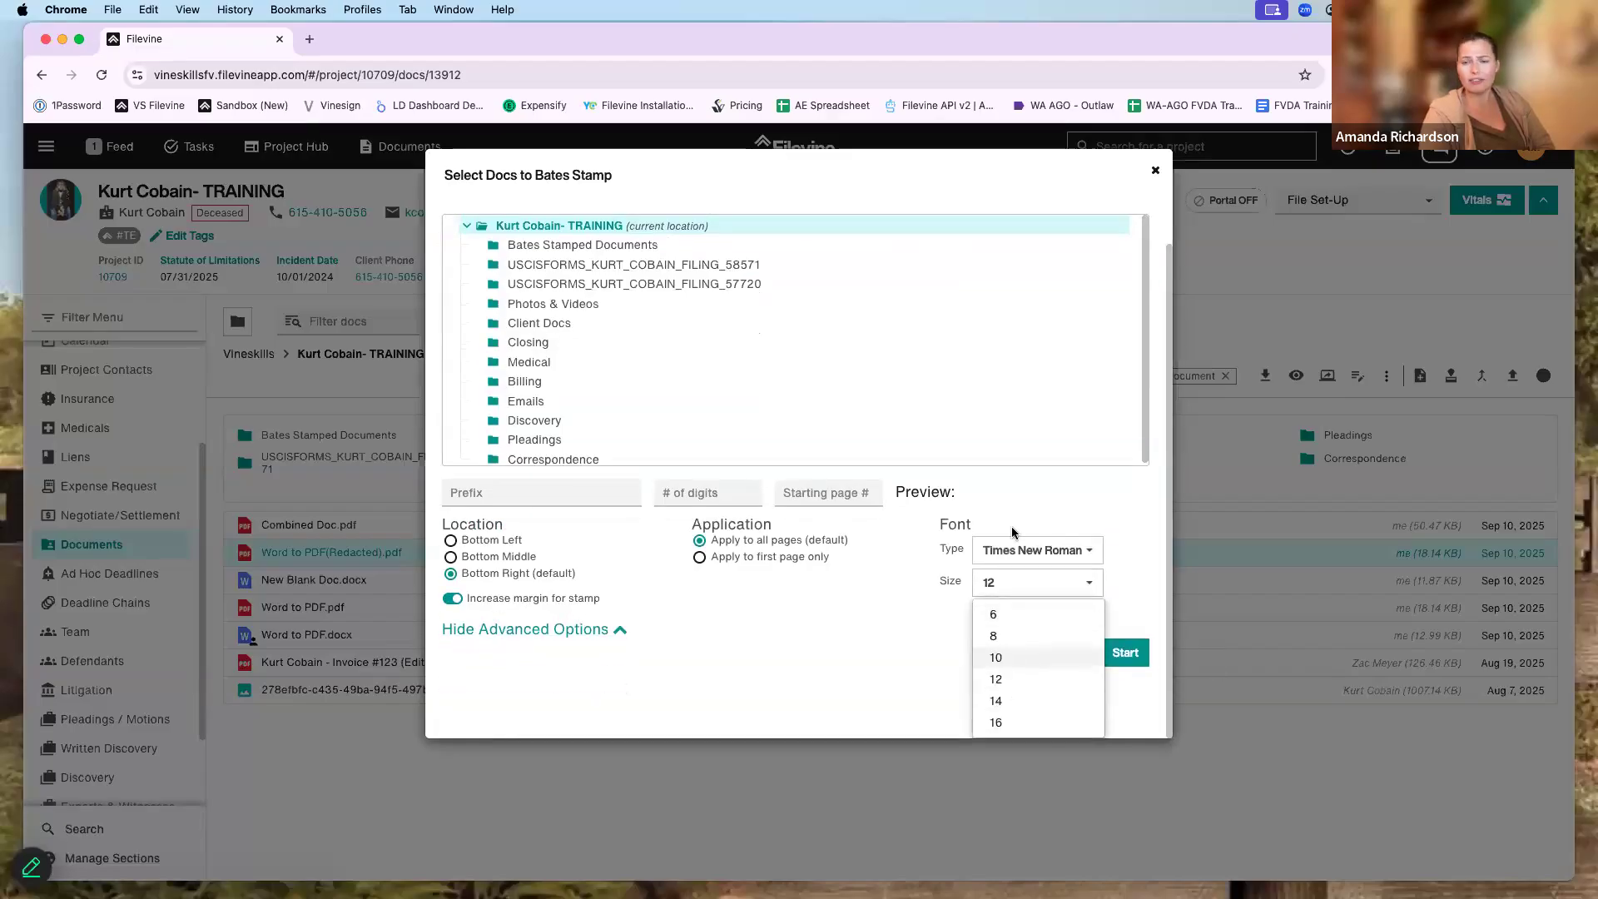
{"action": "left_click", "coordinate": [1156, 170]}
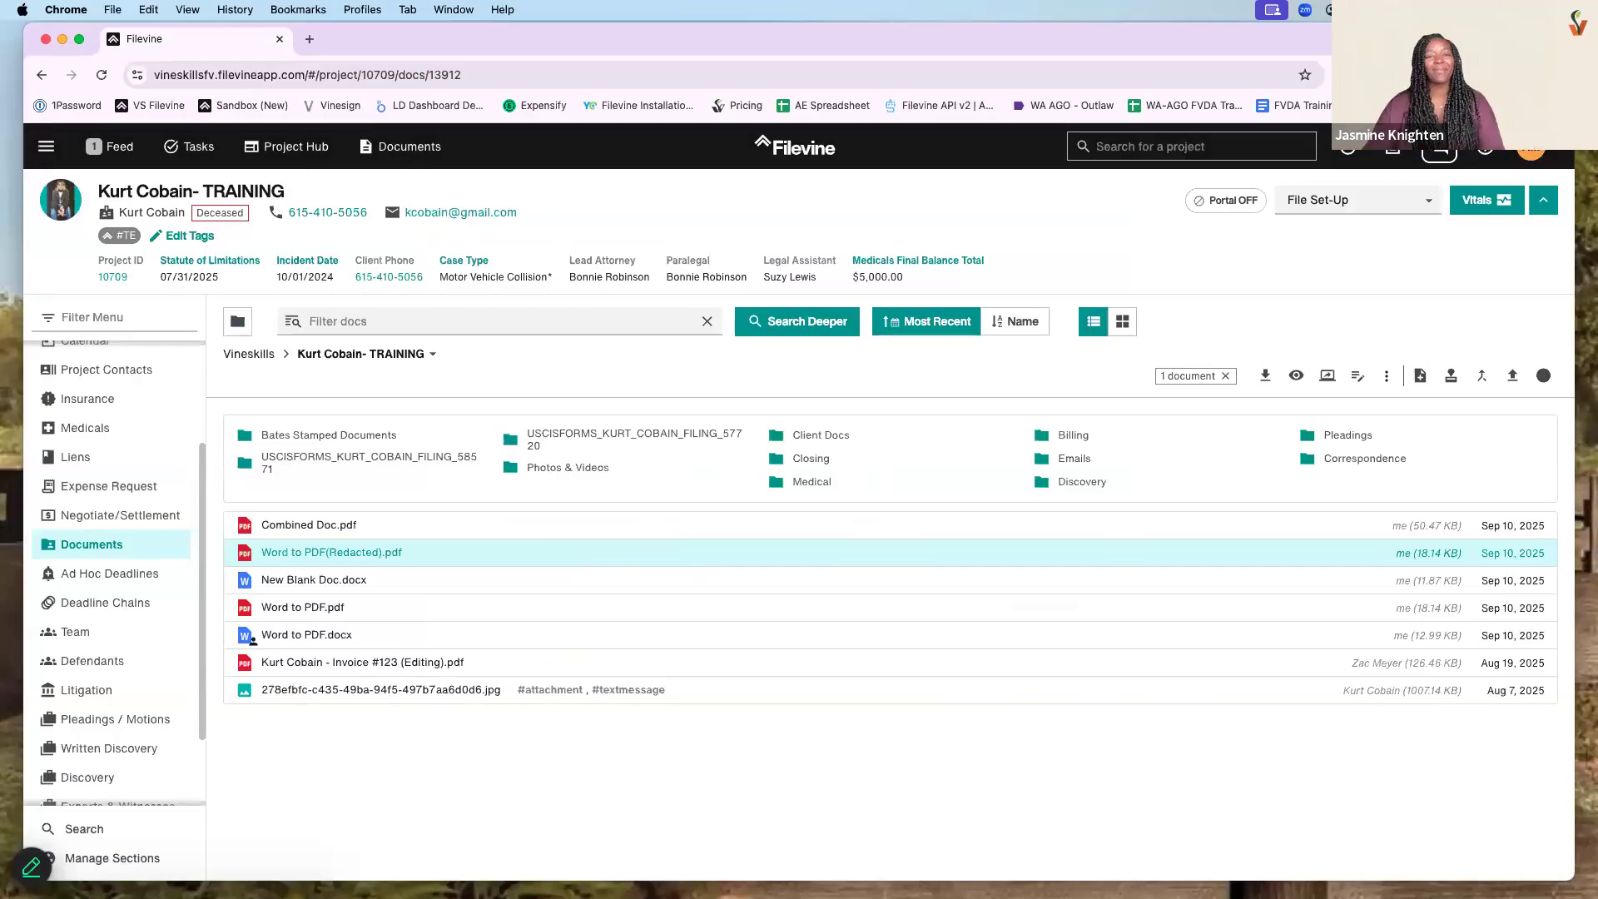
{"action": "left_click_drag", "start_coordinate": [1241, 36], "coordinate": [1245, 42]}
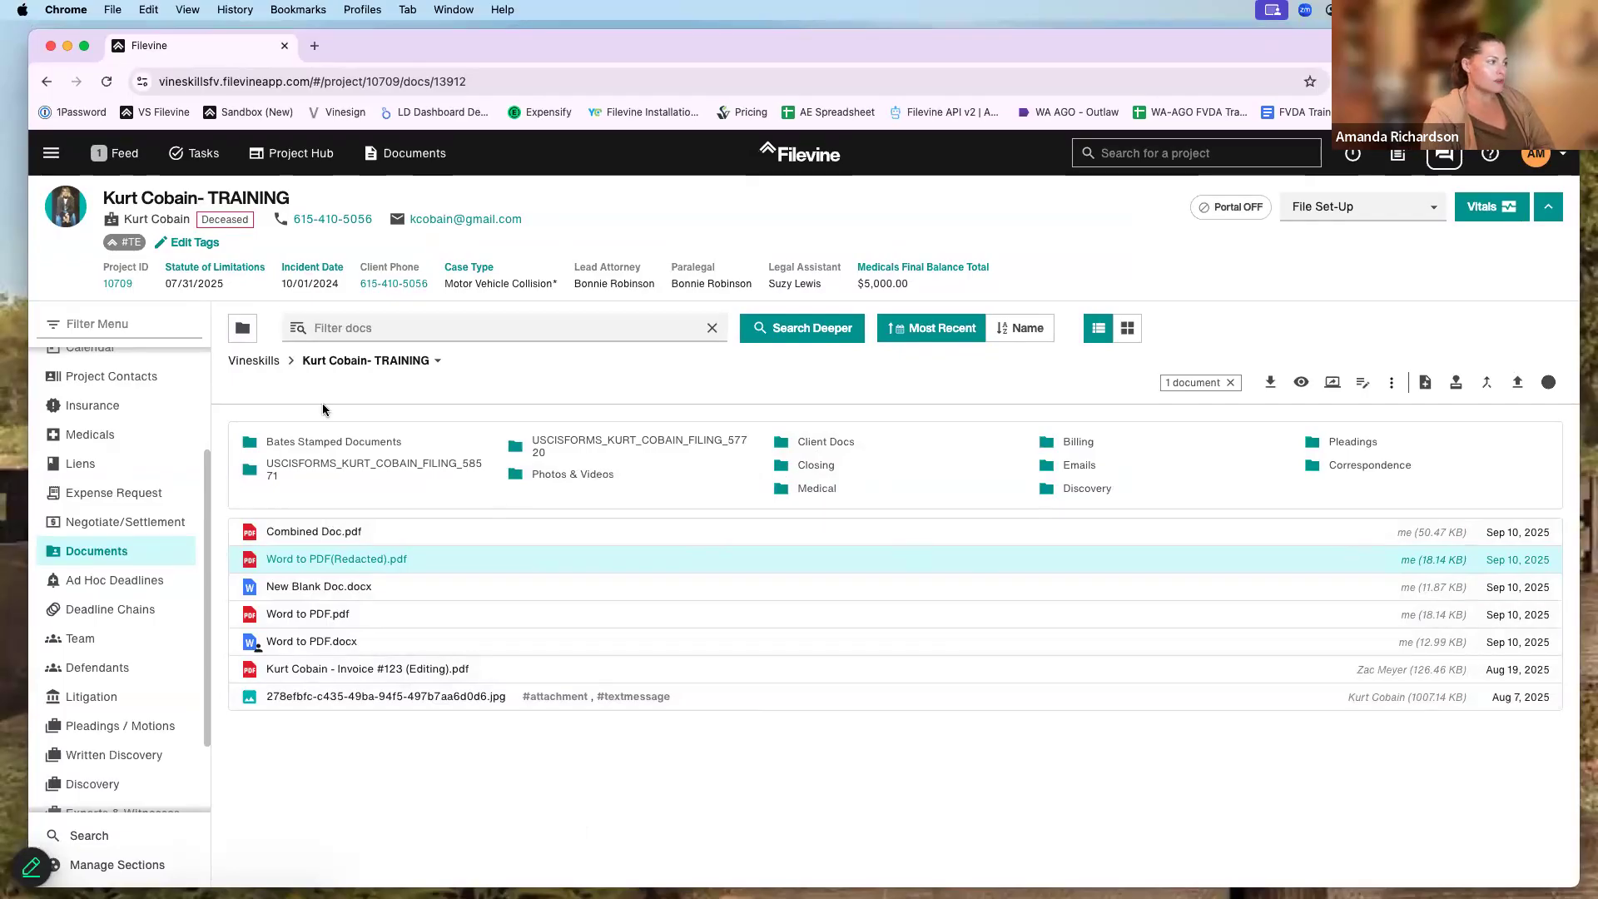
{"action": "scroll", "coordinate": [109, 537], "scroll_direction": "up", "scroll_amount": 3}
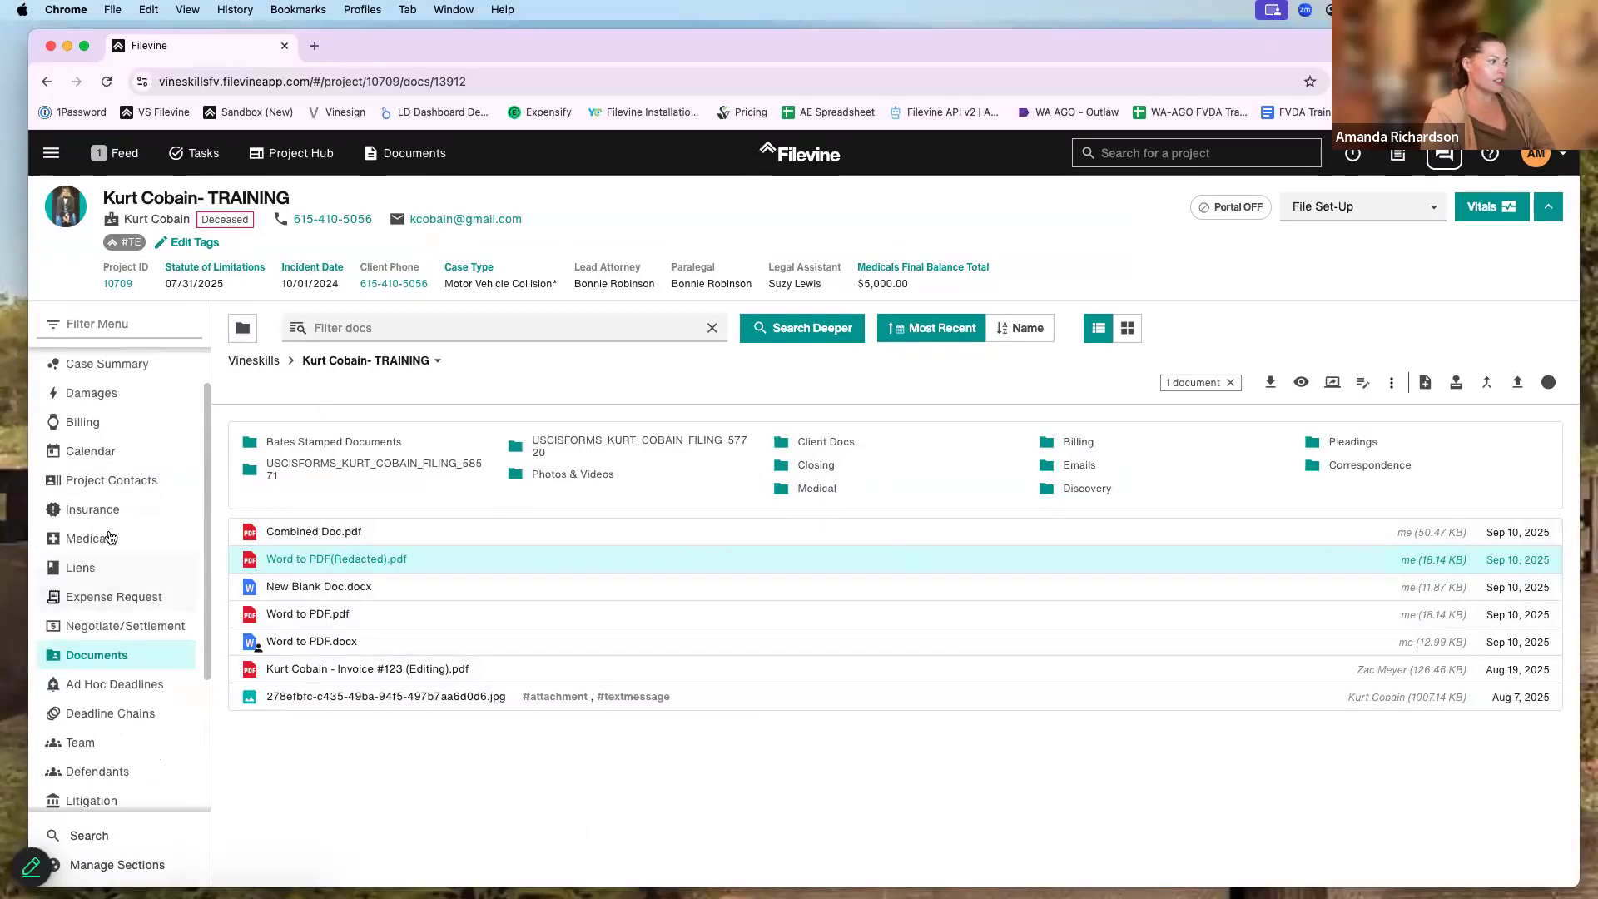
{"action": "left_click", "coordinate": [108, 537]}
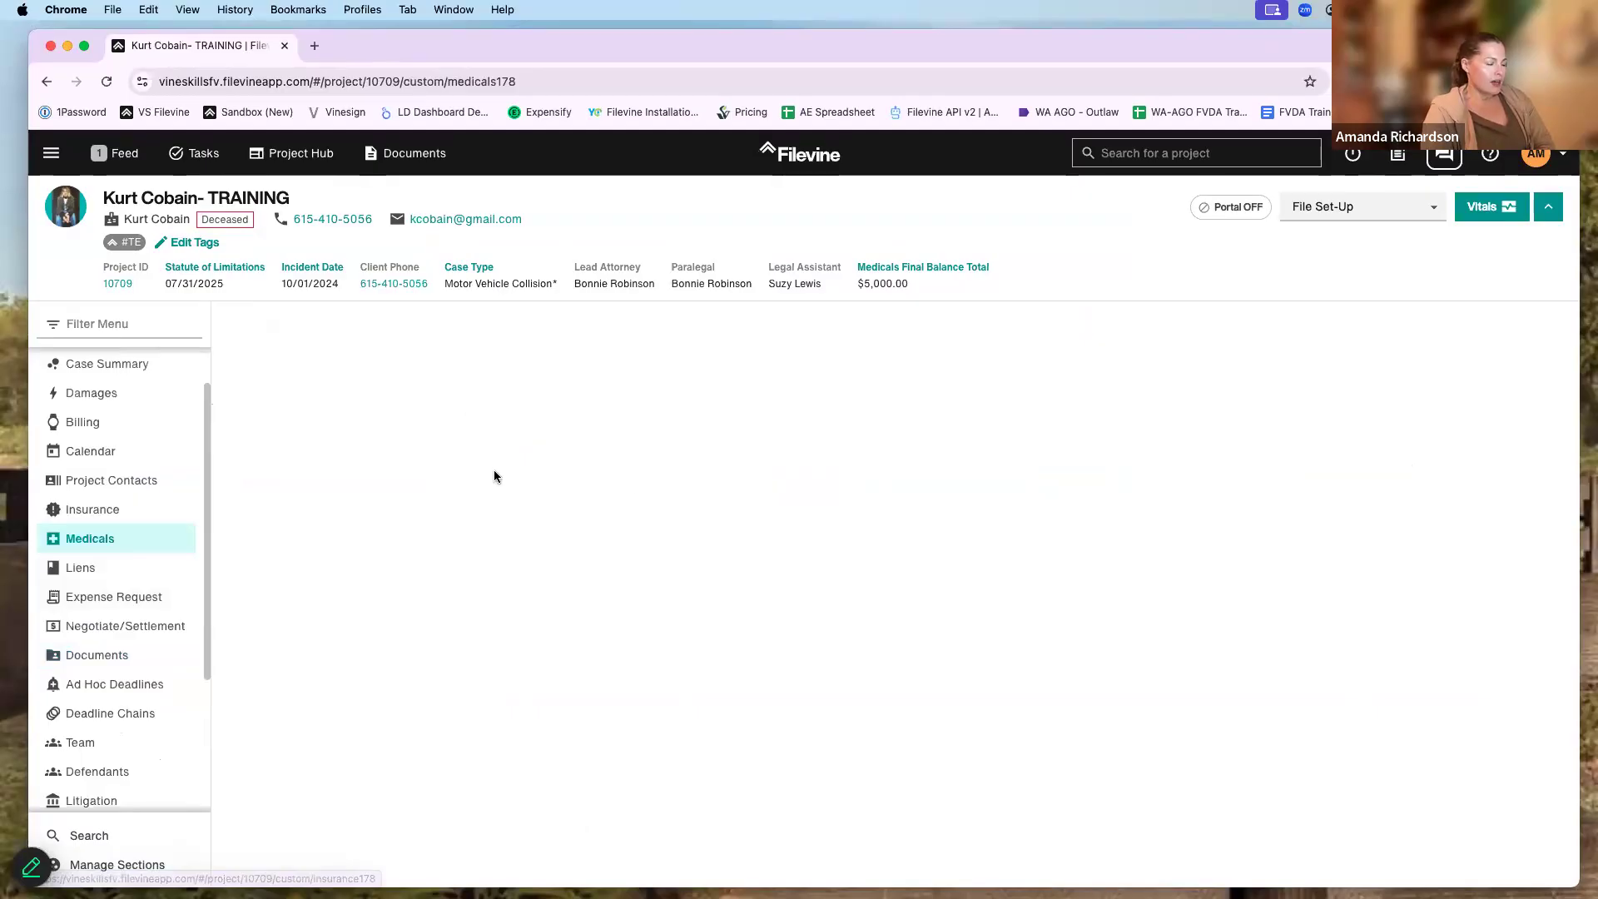
- Go to the project's Insurance section and start a new Insurance item
{"action": "left_click", "coordinate": [125, 510]}
{"action": "left_click", "coordinate": [107, 81]}
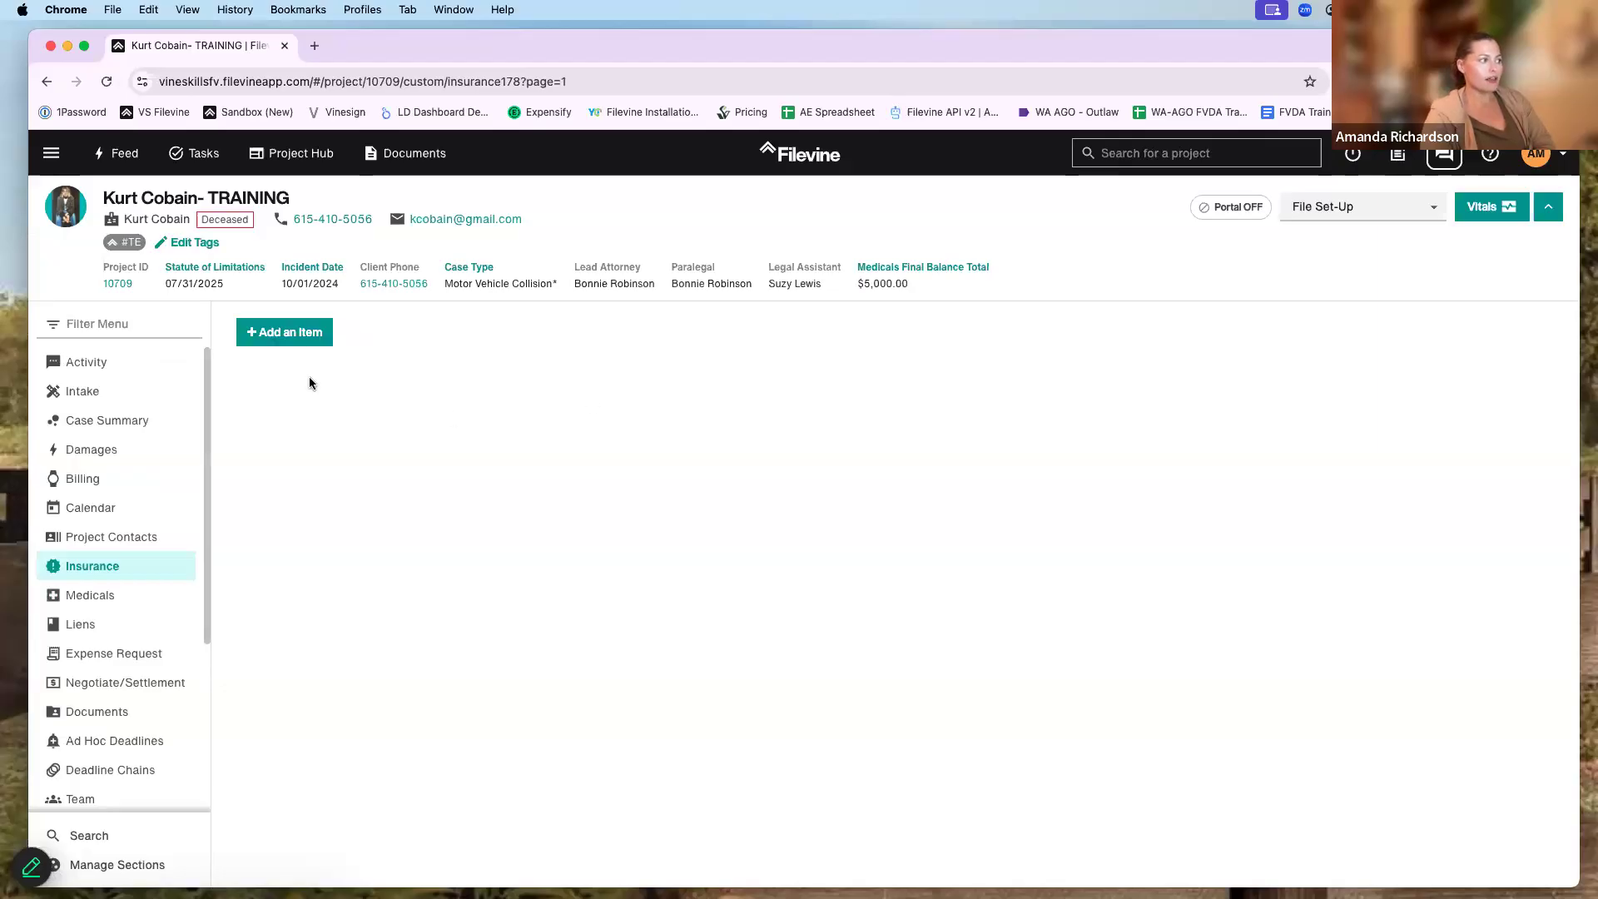
{"action": "left_click", "coordinate": [284, 332]}
{"action": "scroll", "coordinate": [532, 461], "scroll_direction": "down", "scroll_amount": 10}
{"action": "left_click", "coordinate": [432, 413]}
{"action": "scroll", "coordinate": [666, 542], "scroll_direction": "down", "scroll_amount": 5}
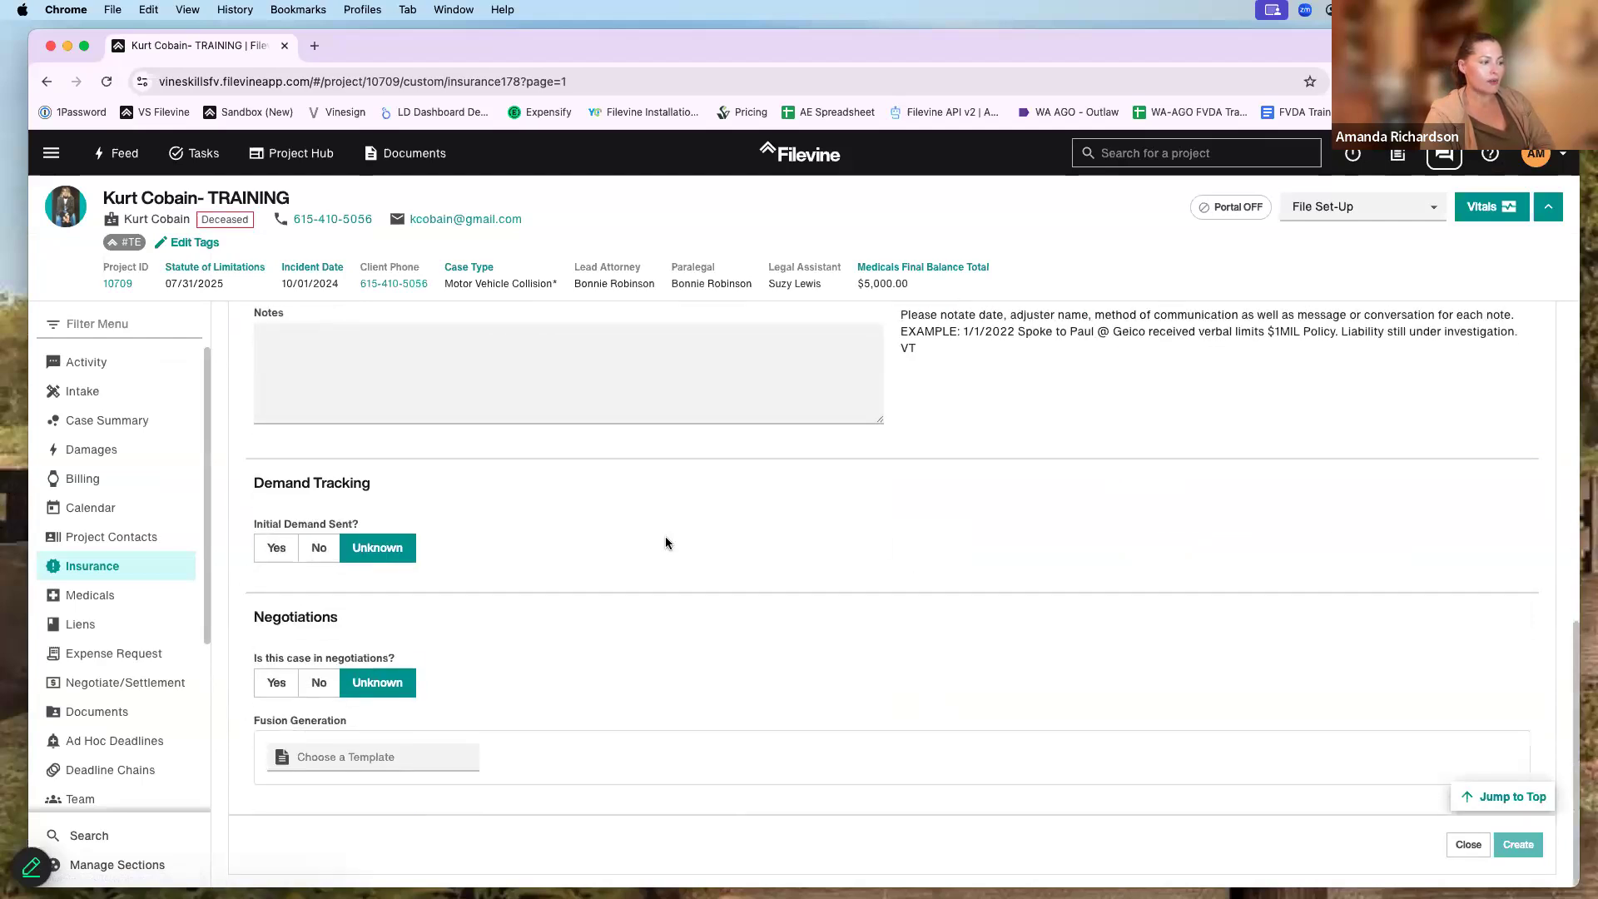
{"action": "scroll", "coordinate": [606, 678], "scroll_direction": "up", "scroll_amount": 7}
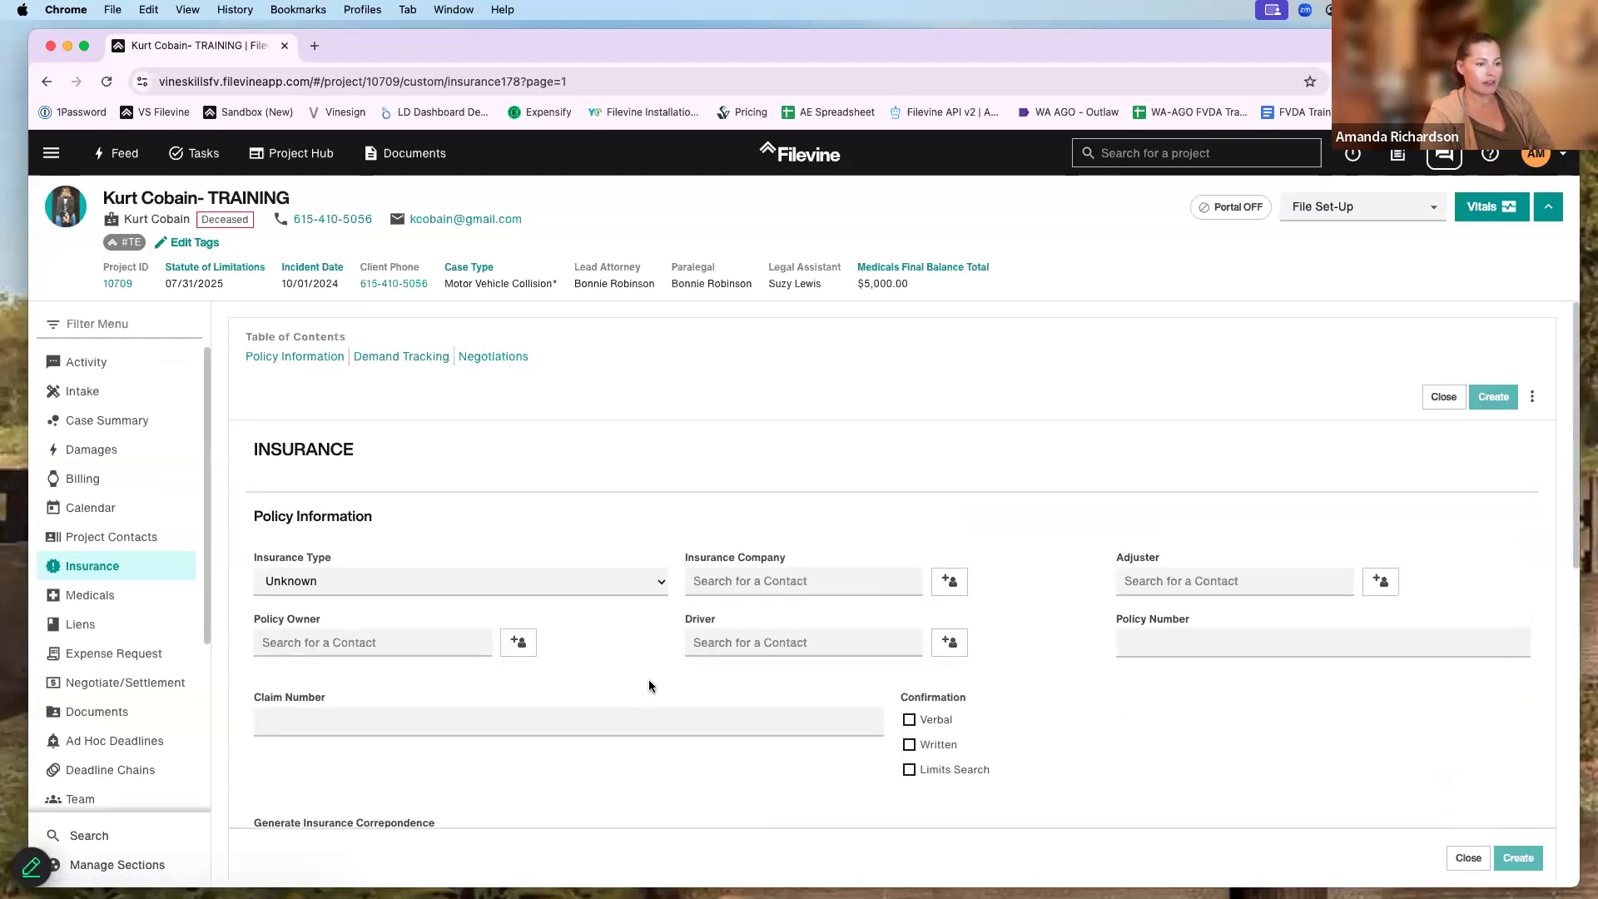
{"action": "scroll", "coordinate": [647, 679], "scroll_direction": "down", "scroll_amount": 5}
- Attach the project document New Blank Doc.docx as Coverage Correspondence and create the item
{"action": "left_click", "coordinate": [1149, 360]}
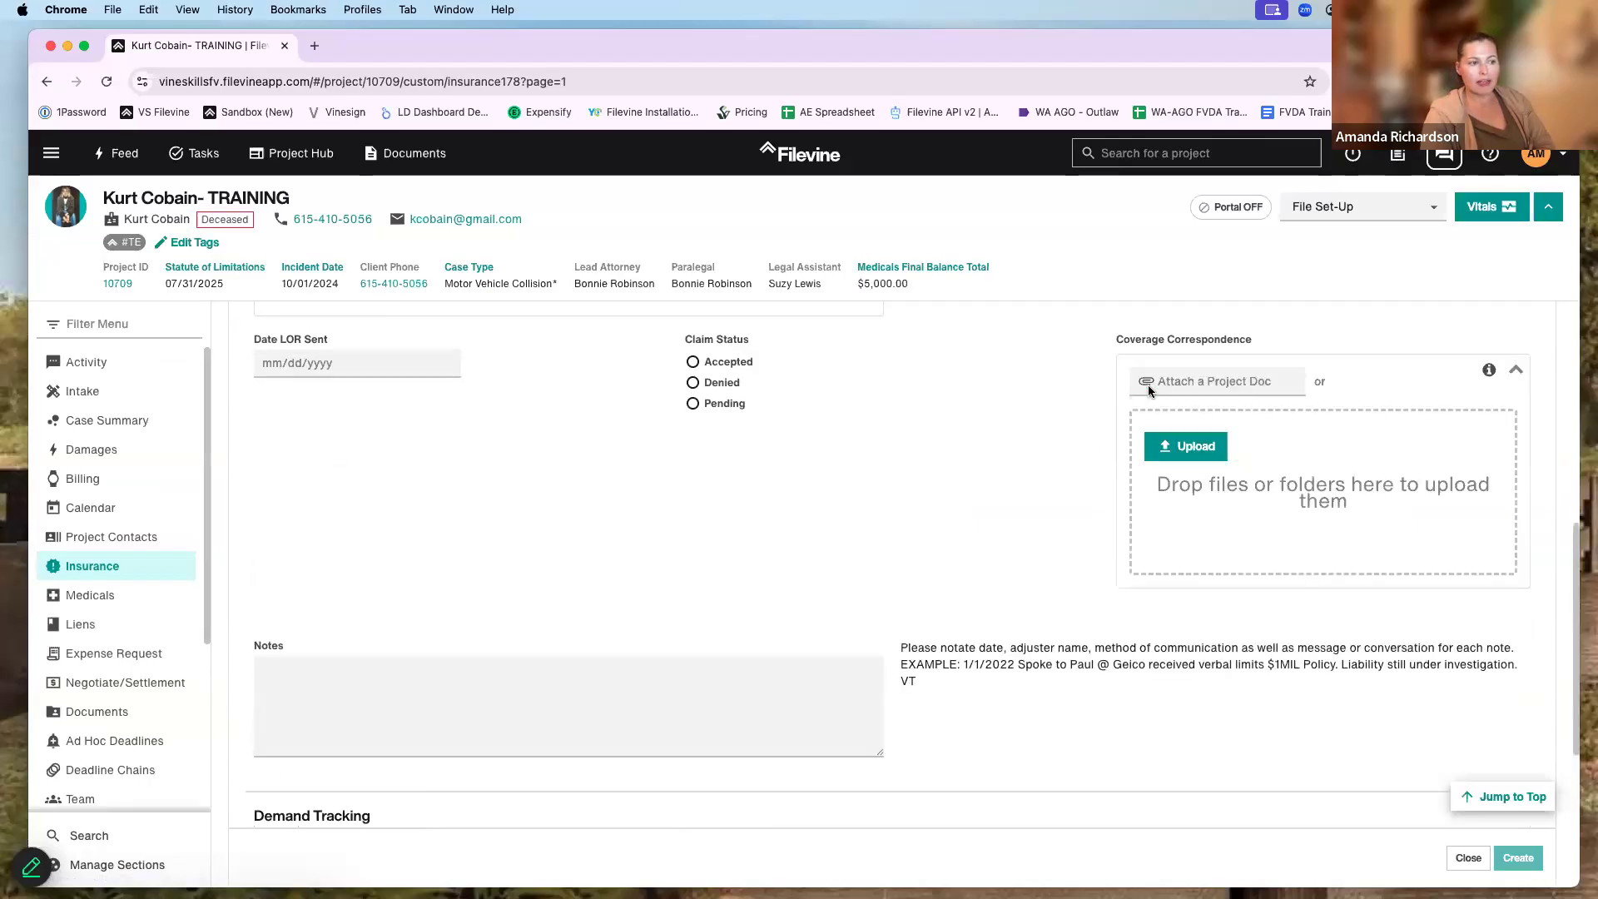
{"action": "left_click", "coordinate": [1198, 458]}
{"action": "key", "text": "Escape"}
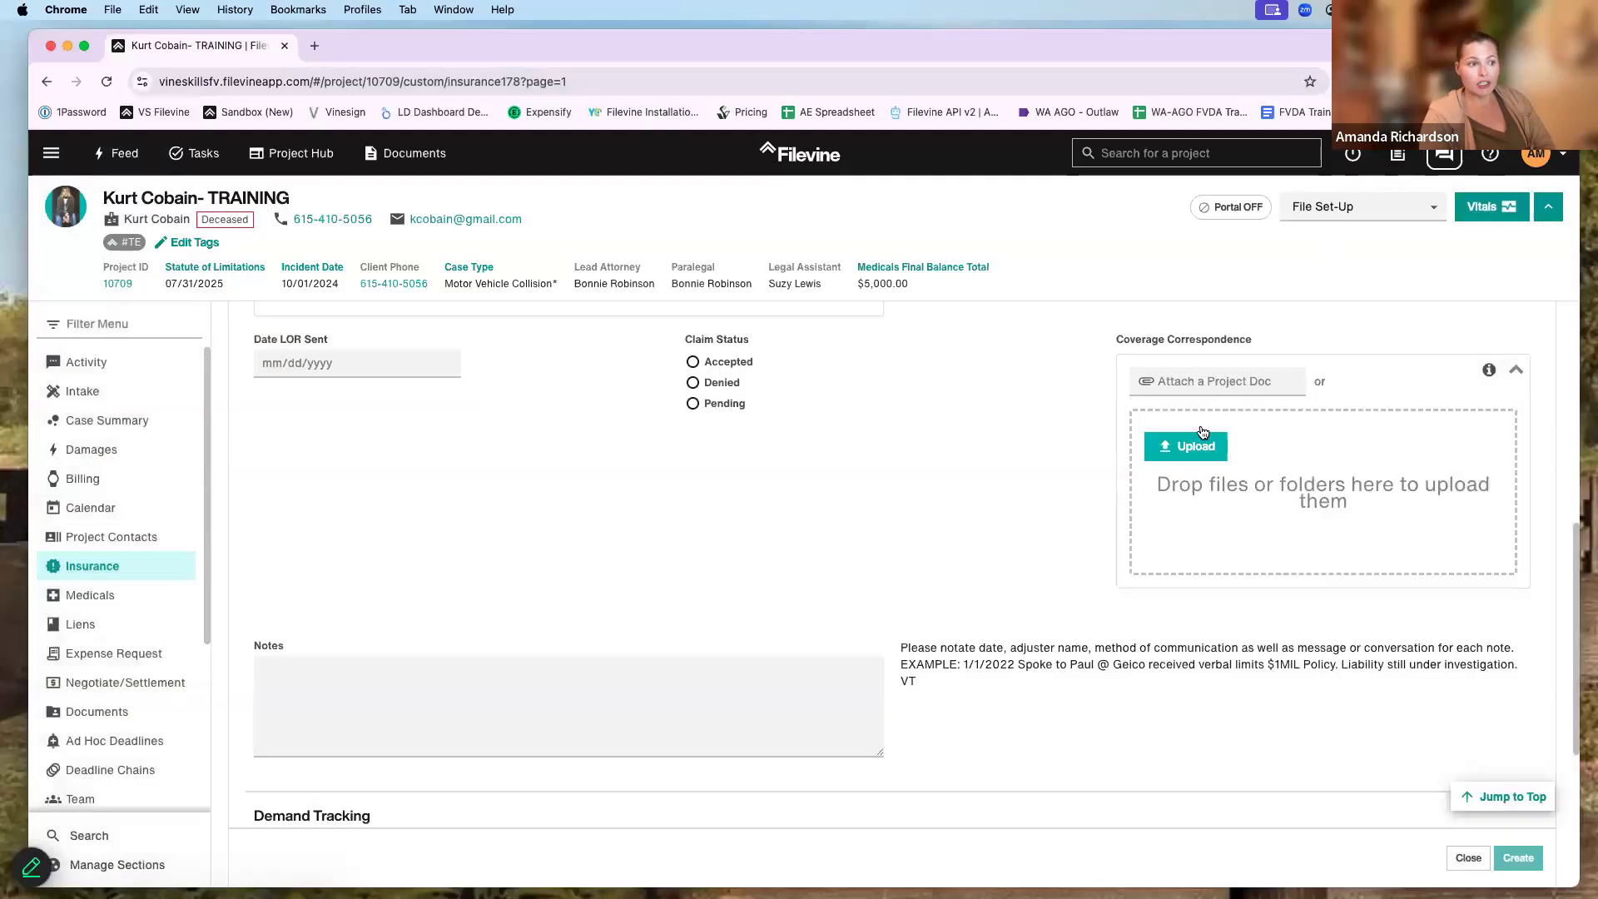
{"action": "left_click", "coordinate": [1222, 381]}
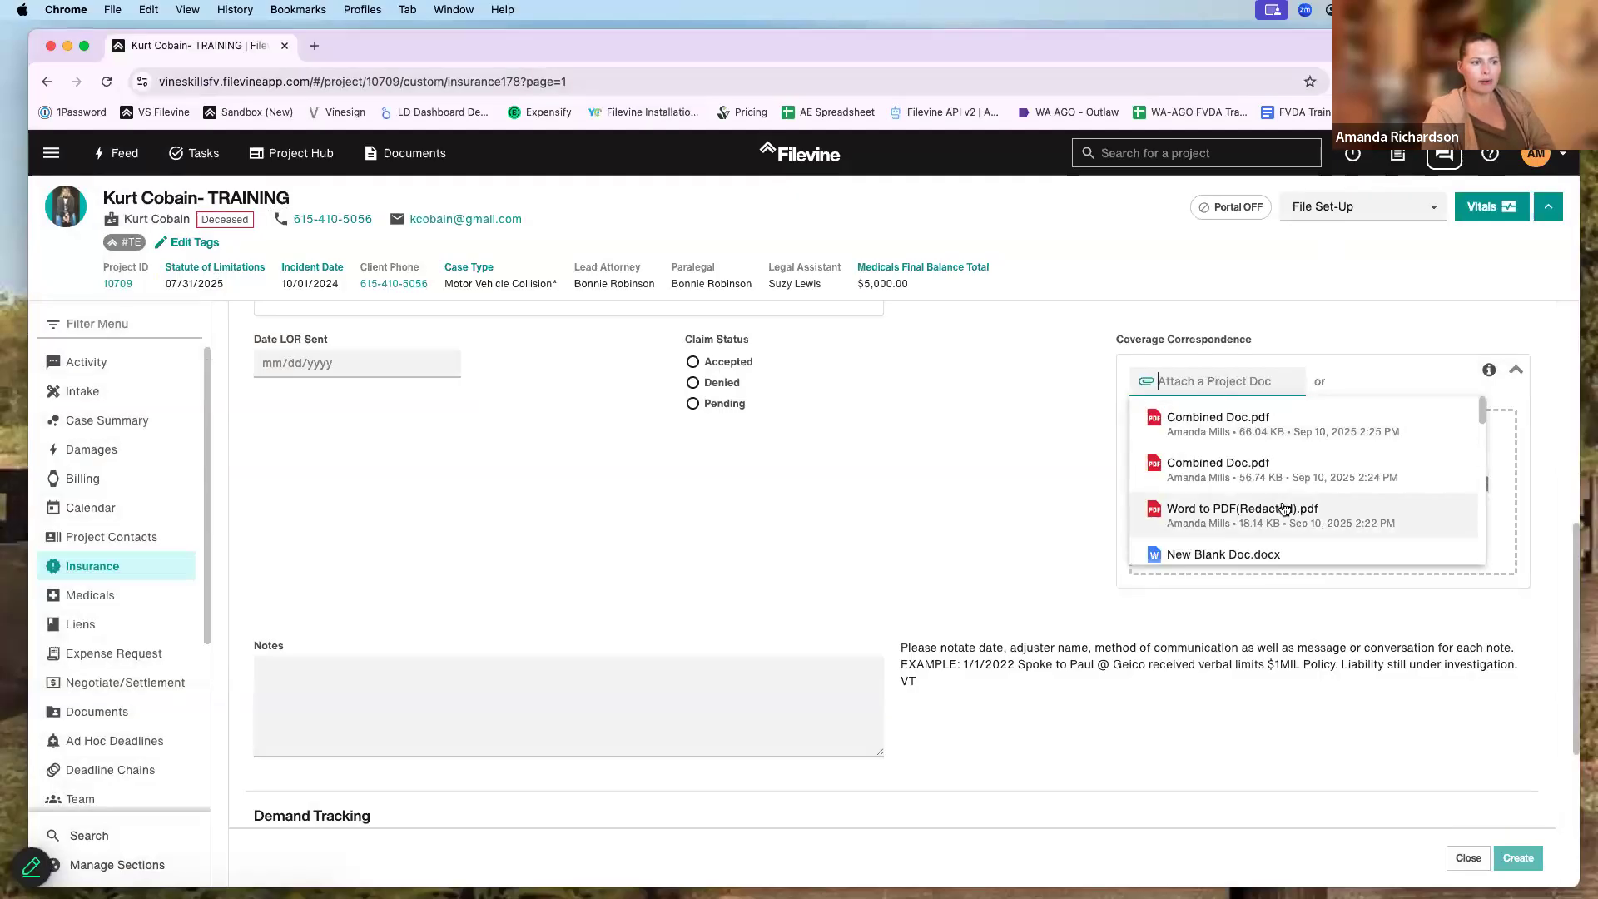
{"action": "left_click", "coordinate": [1203, 545]}
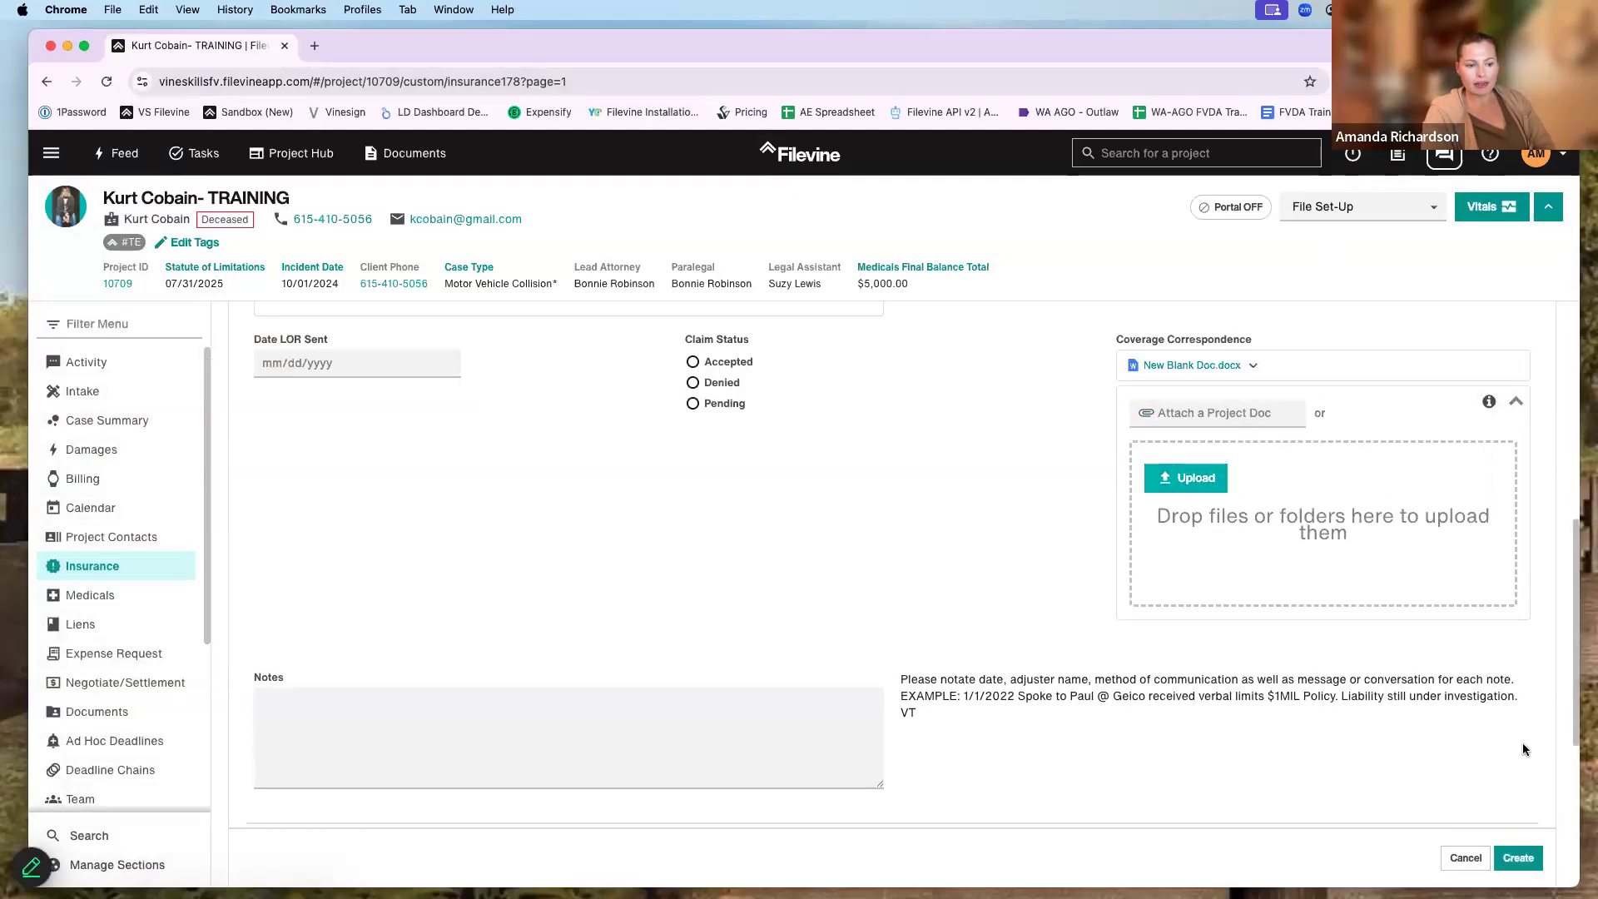
{"action": "left_click", "coordinate": [1520, 859]}
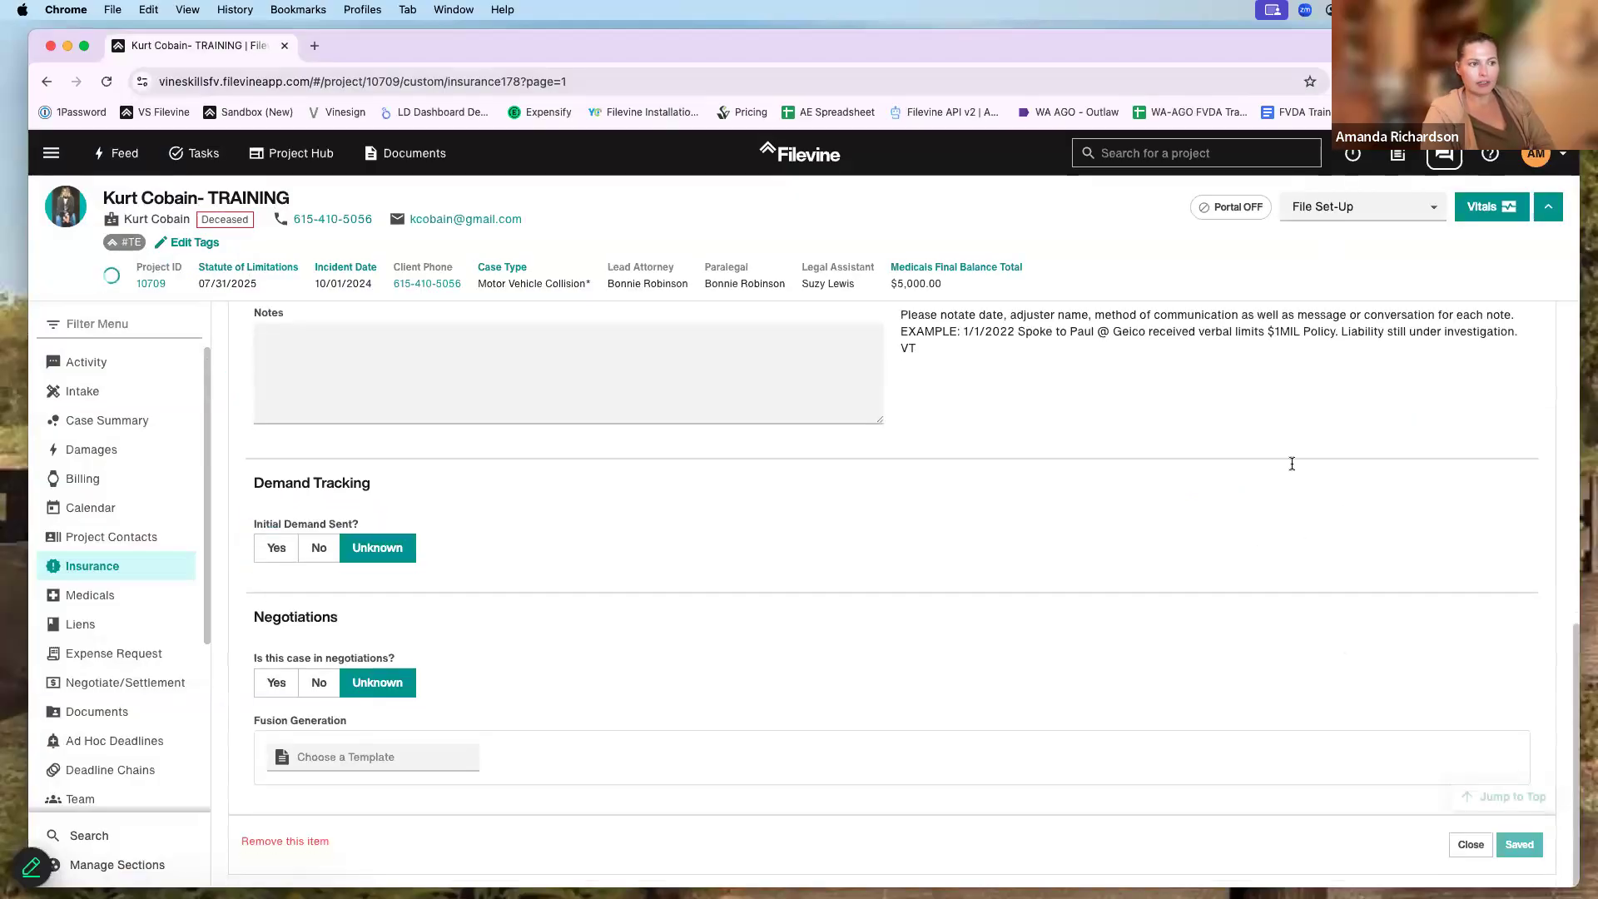
{"action": "scroll", "coordinate": [1282, 462], "scroll_direction": "up", "scroll_amount": 2}
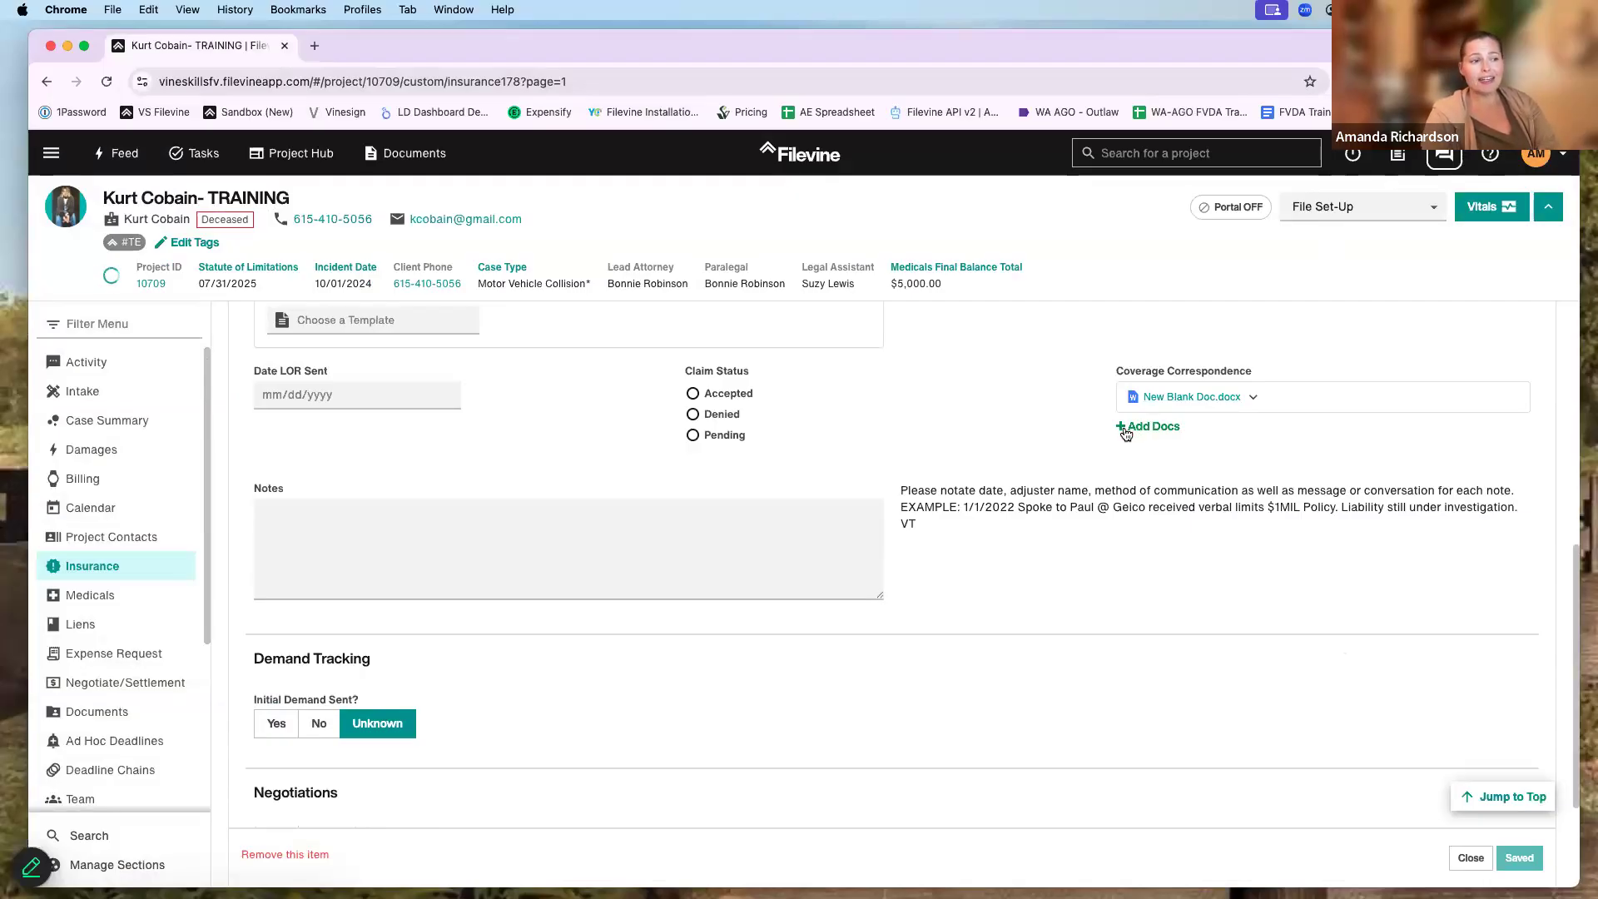
- Open the options for the attached New Blank Doc.docx and choose Move/Copy
{"action": "left_click", "coordinate": [1126, 427]}
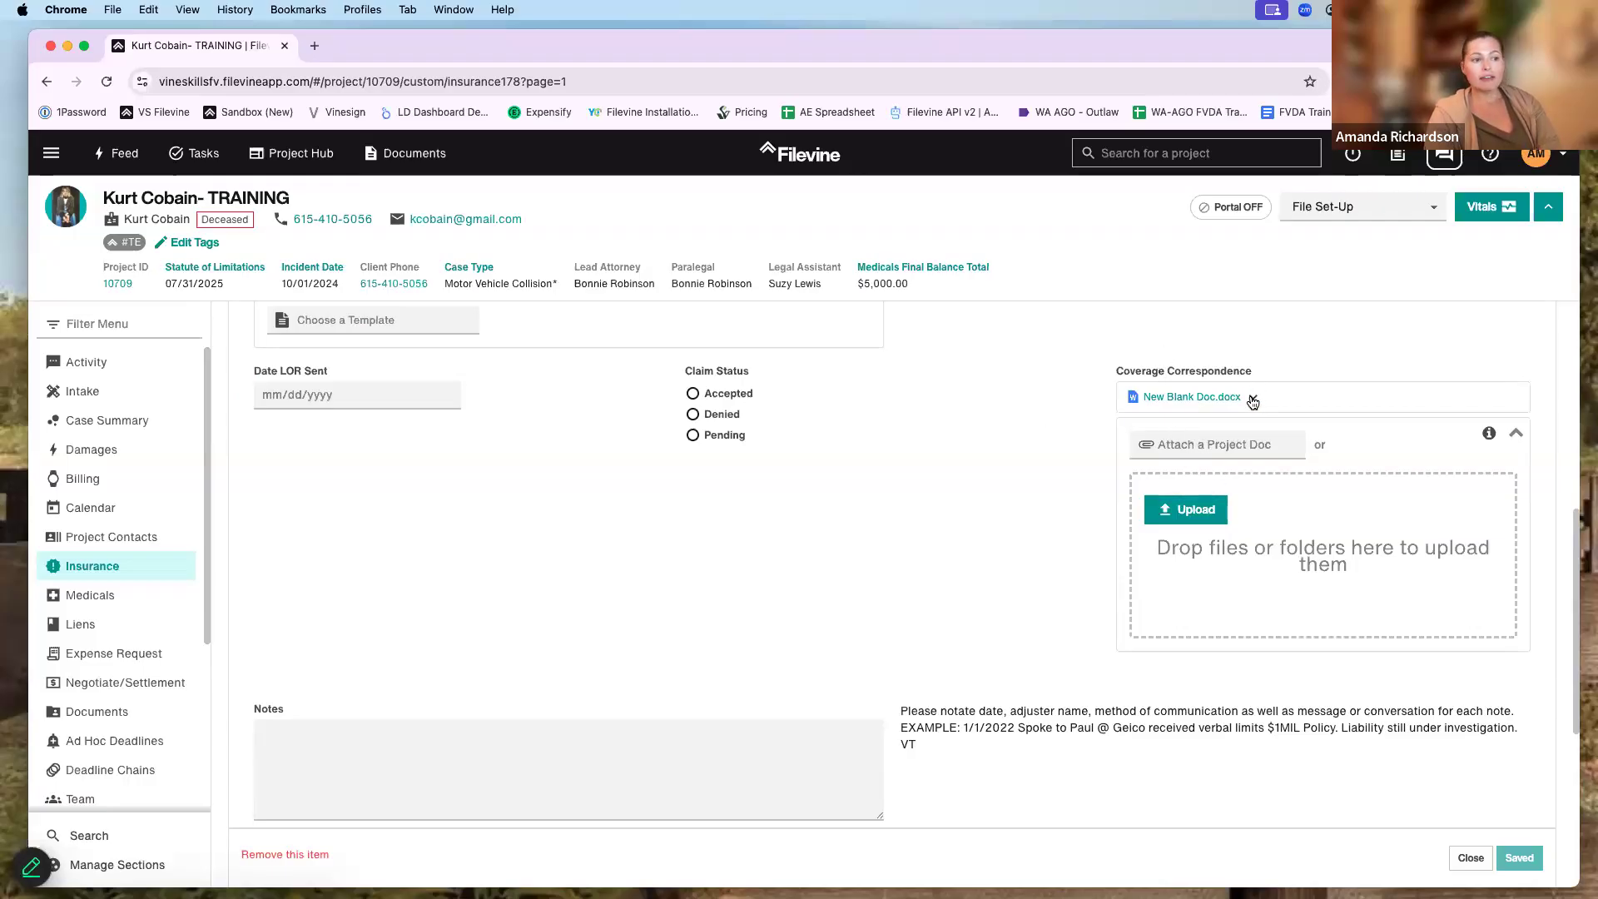
{"action": "left_click", "coordinate": [1253, 400]}
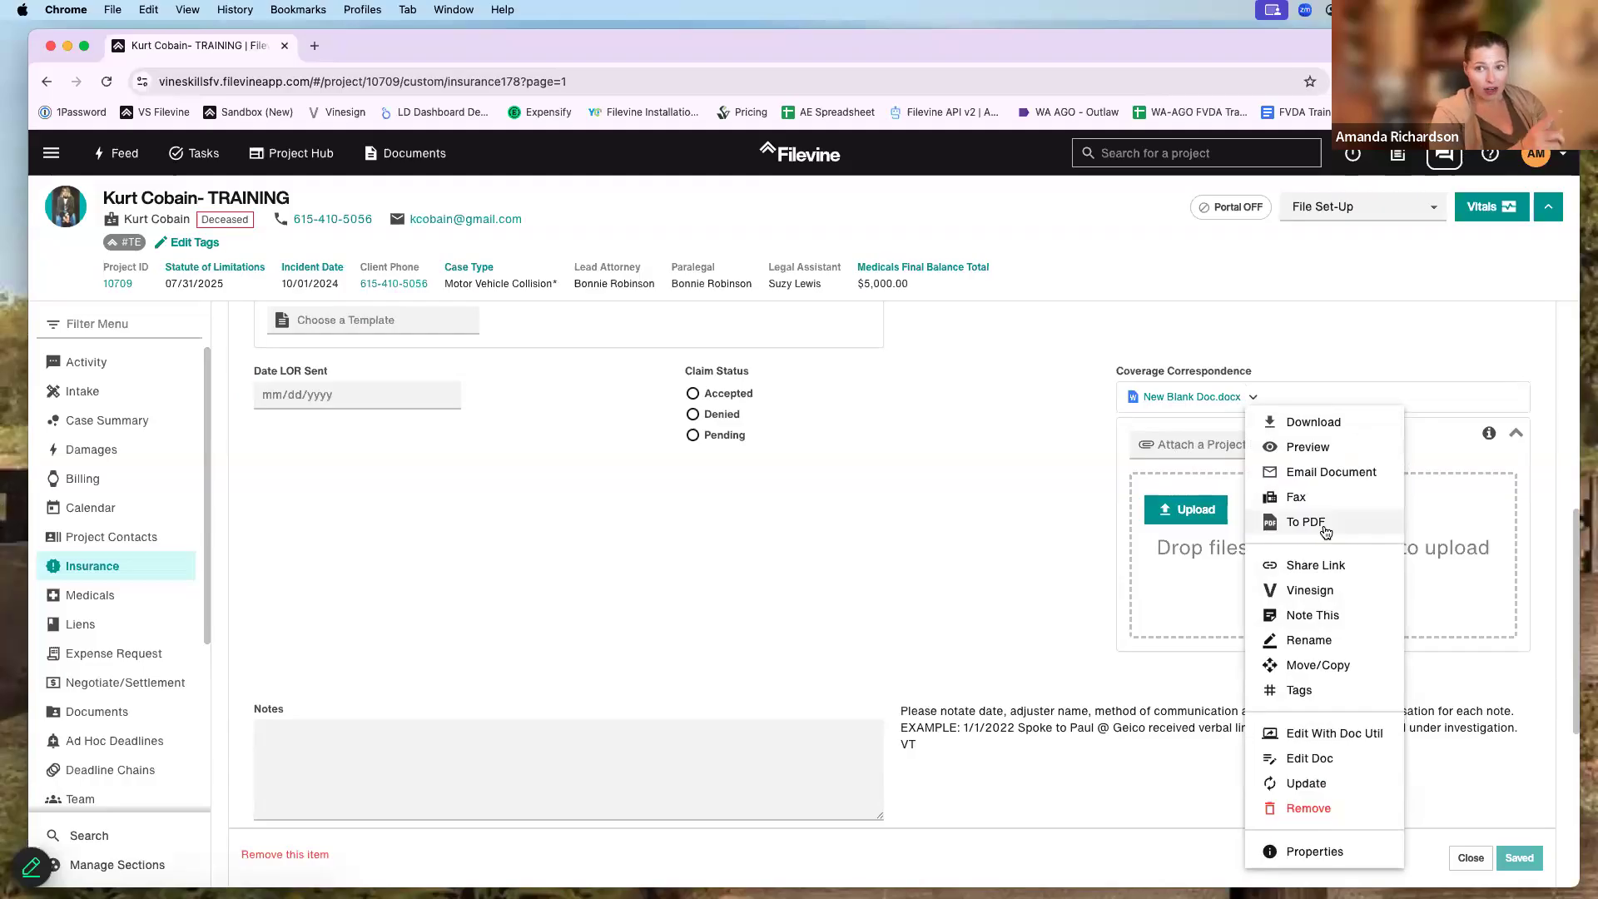
{"action": "left_click", "coordinate": [1324, 526]}
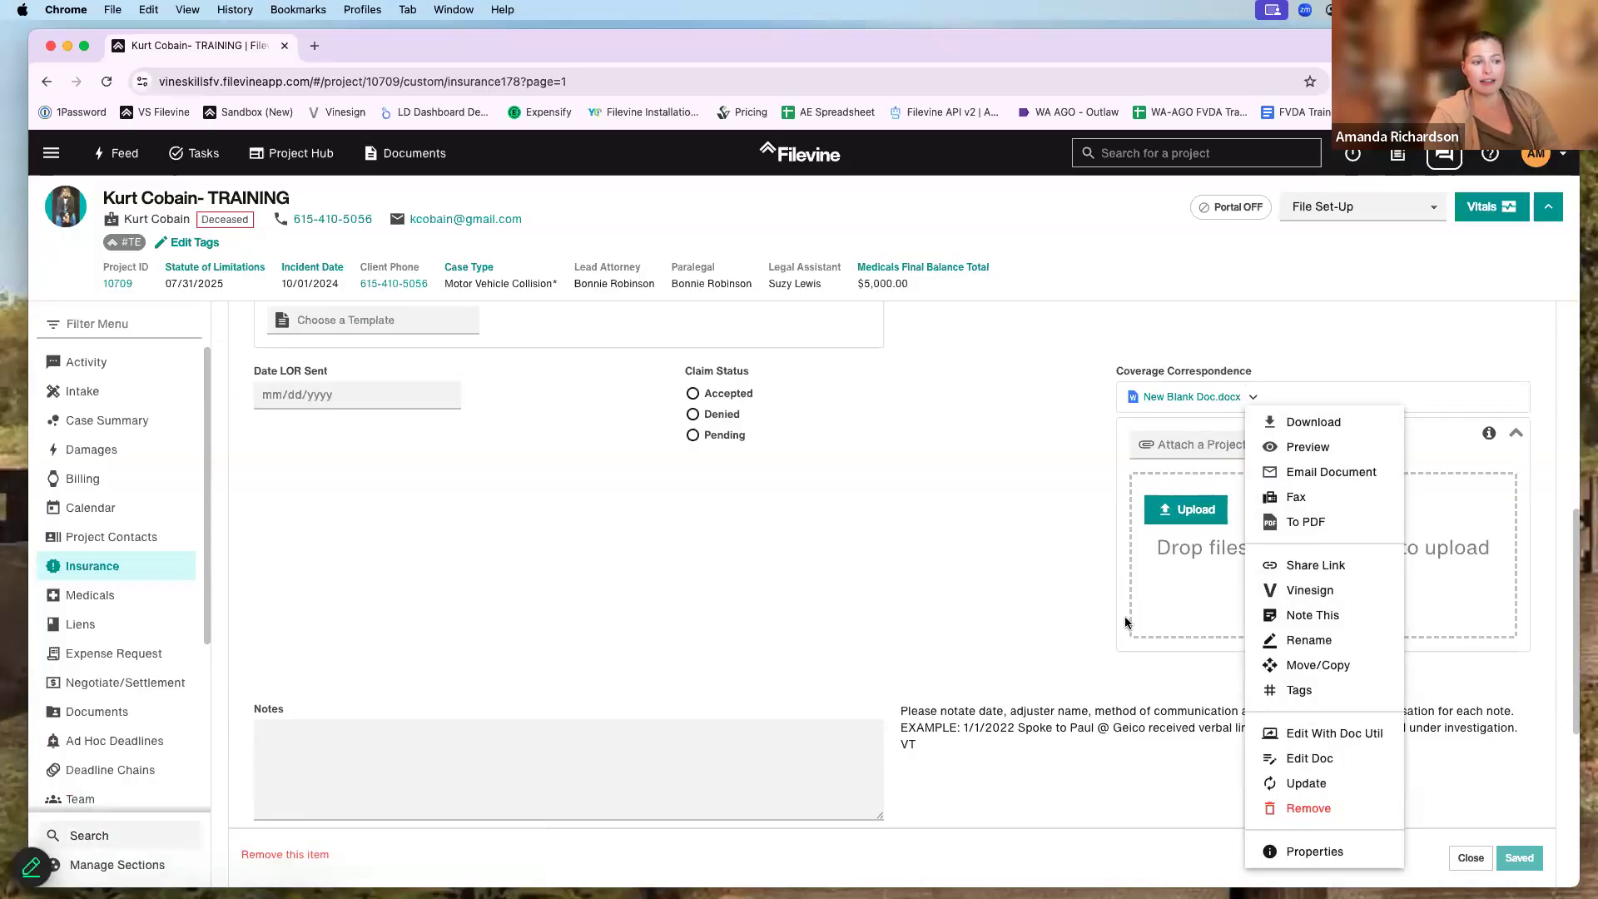
{"action": "scroll", "coordinate": [1336, 603], "scroll_direction": "down", "scroll_amount": 1}
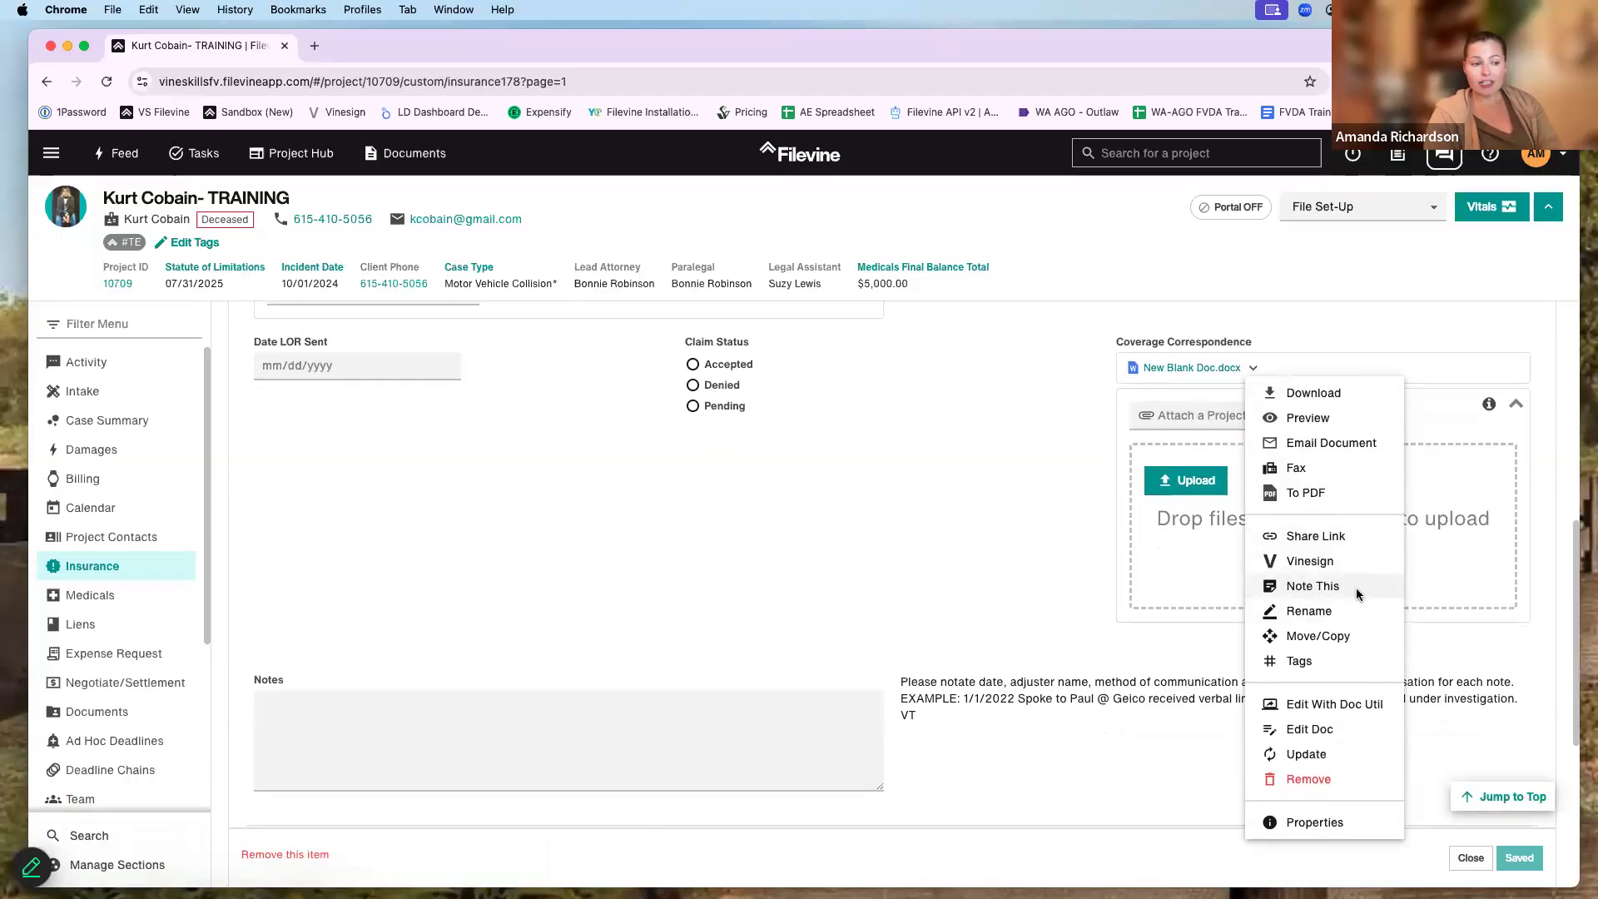
{"action": "left_click", "coordinate": [1322, 635]}
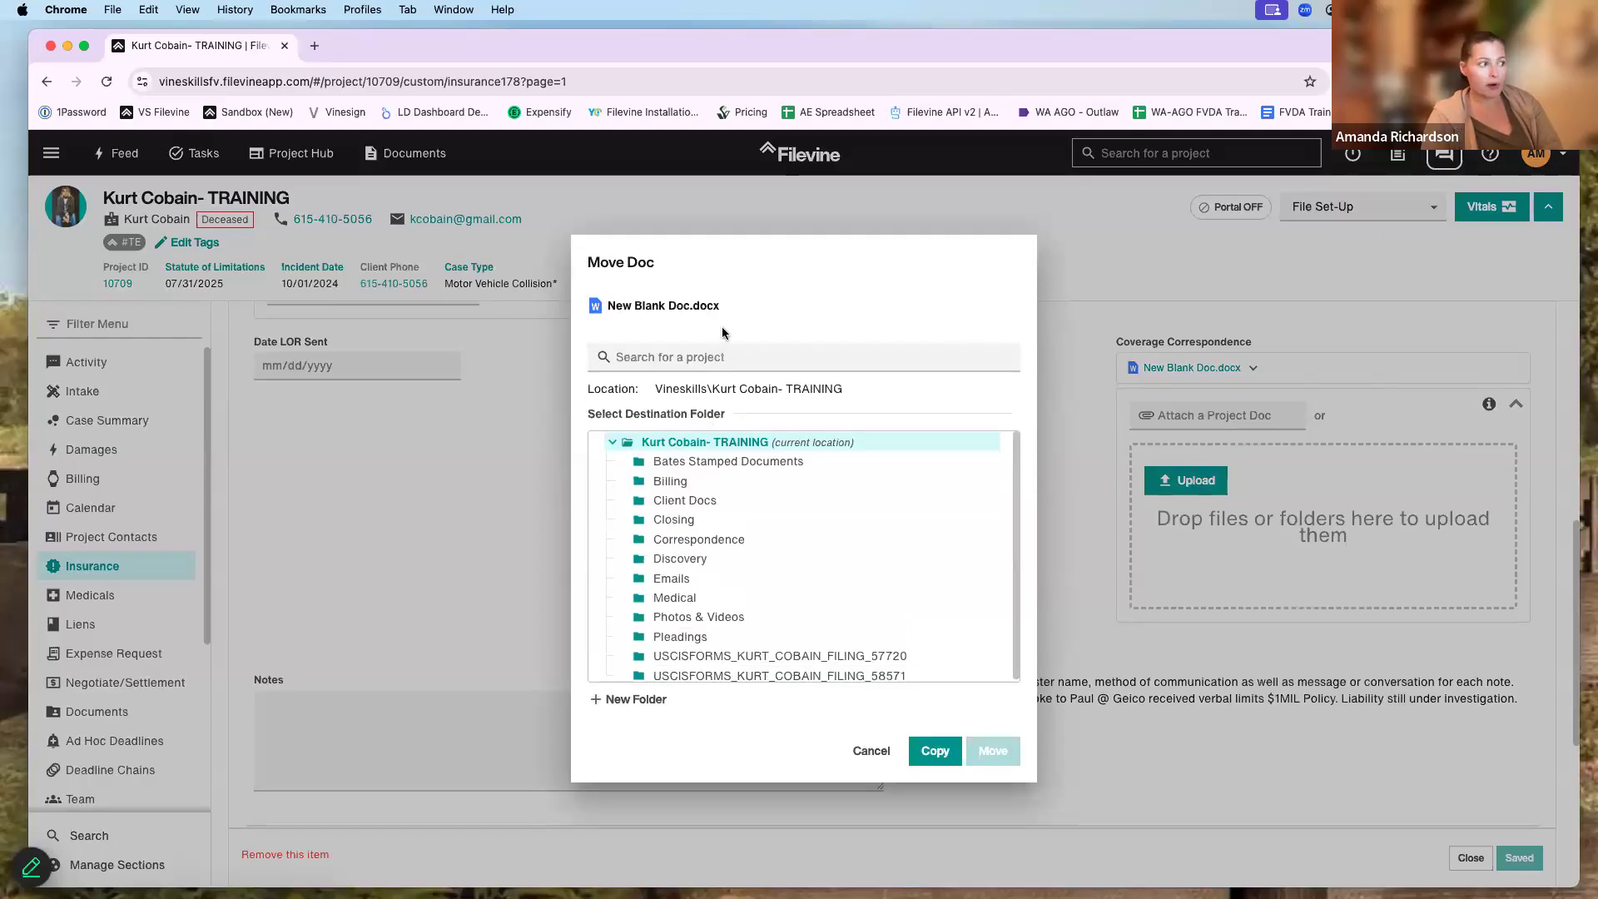
- Copy New Blank Doc.docx into the current training project, keeping the default destination
{"action": "left_click", "coordinate": [712, 357]}
{"action": "scroll", "coordinate": [708, 500], "scroll_direction": "down", "scroll_amount": 4}
{"action": "key", "text": "Escape"}
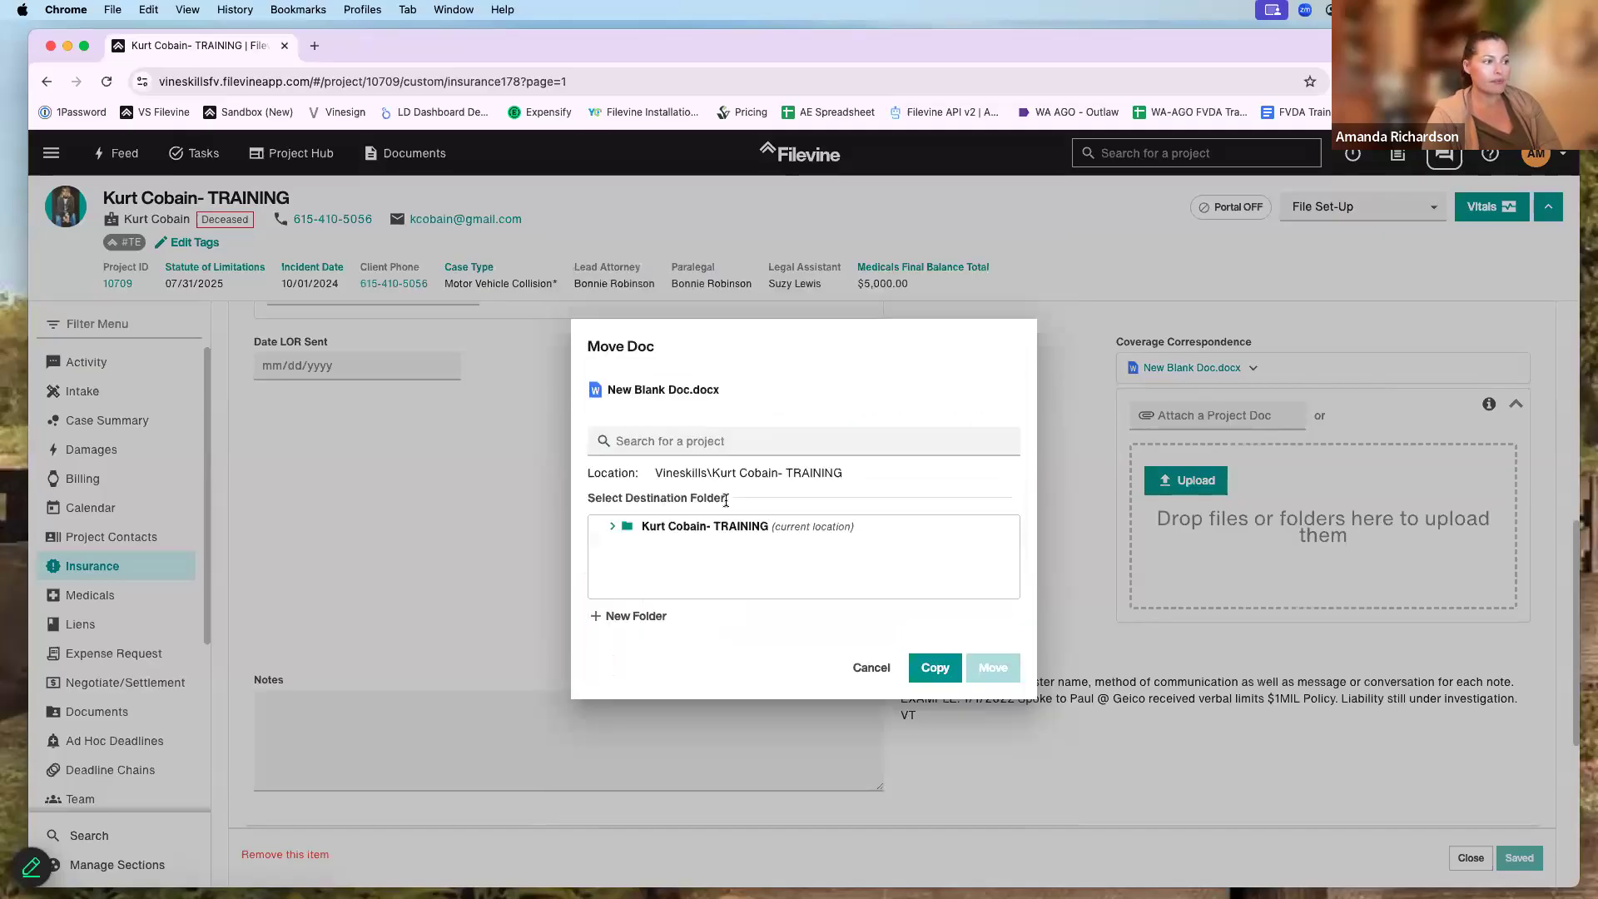
{"action": "left_click", "coordinate": [936, 689]}
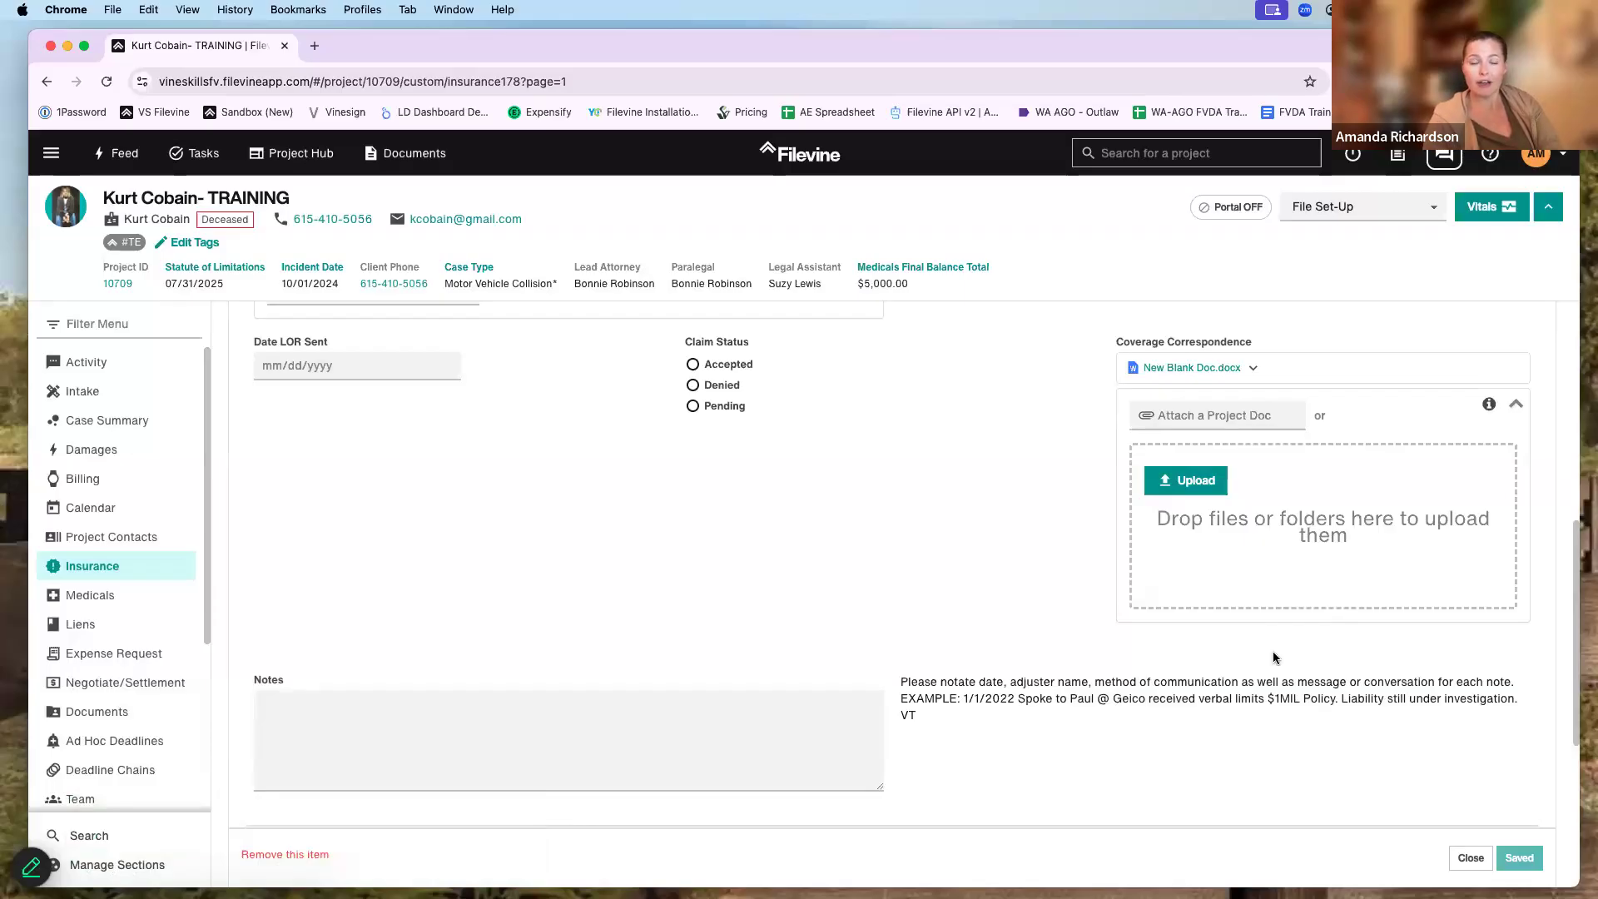
- Review the actions menu for New Blank Doc.docx and close it without removing the document
{"action": "left_click", "coordinate": [1255, 368]}
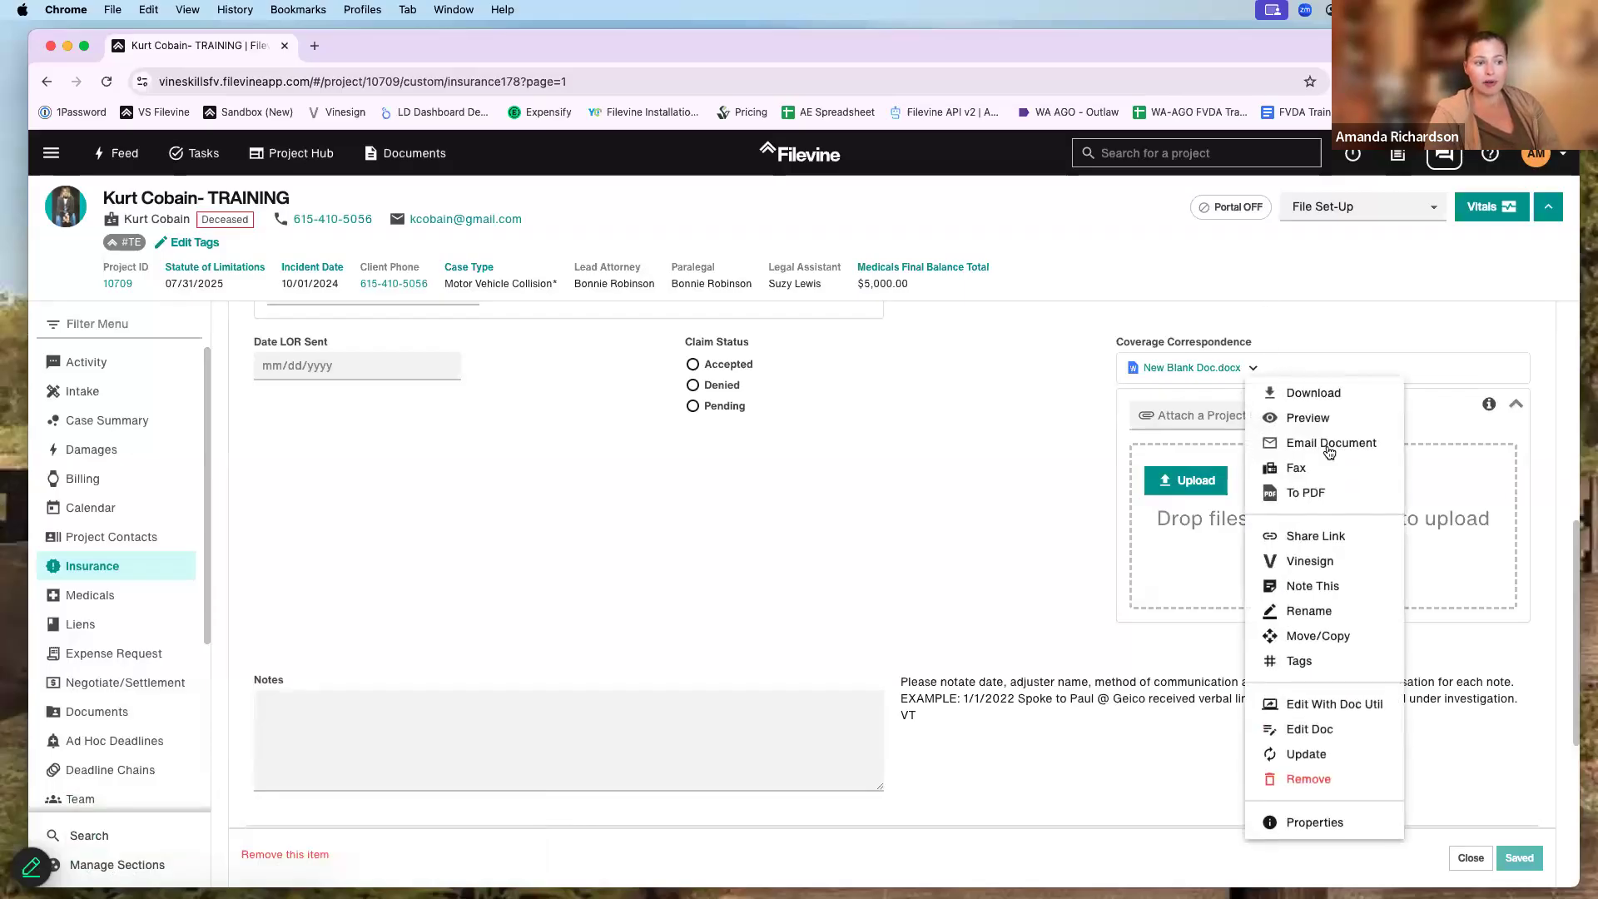
{"action": "scroll", "coordinate": [1324, 549], "scroll_direction": "down", "scroll_amount": 1}
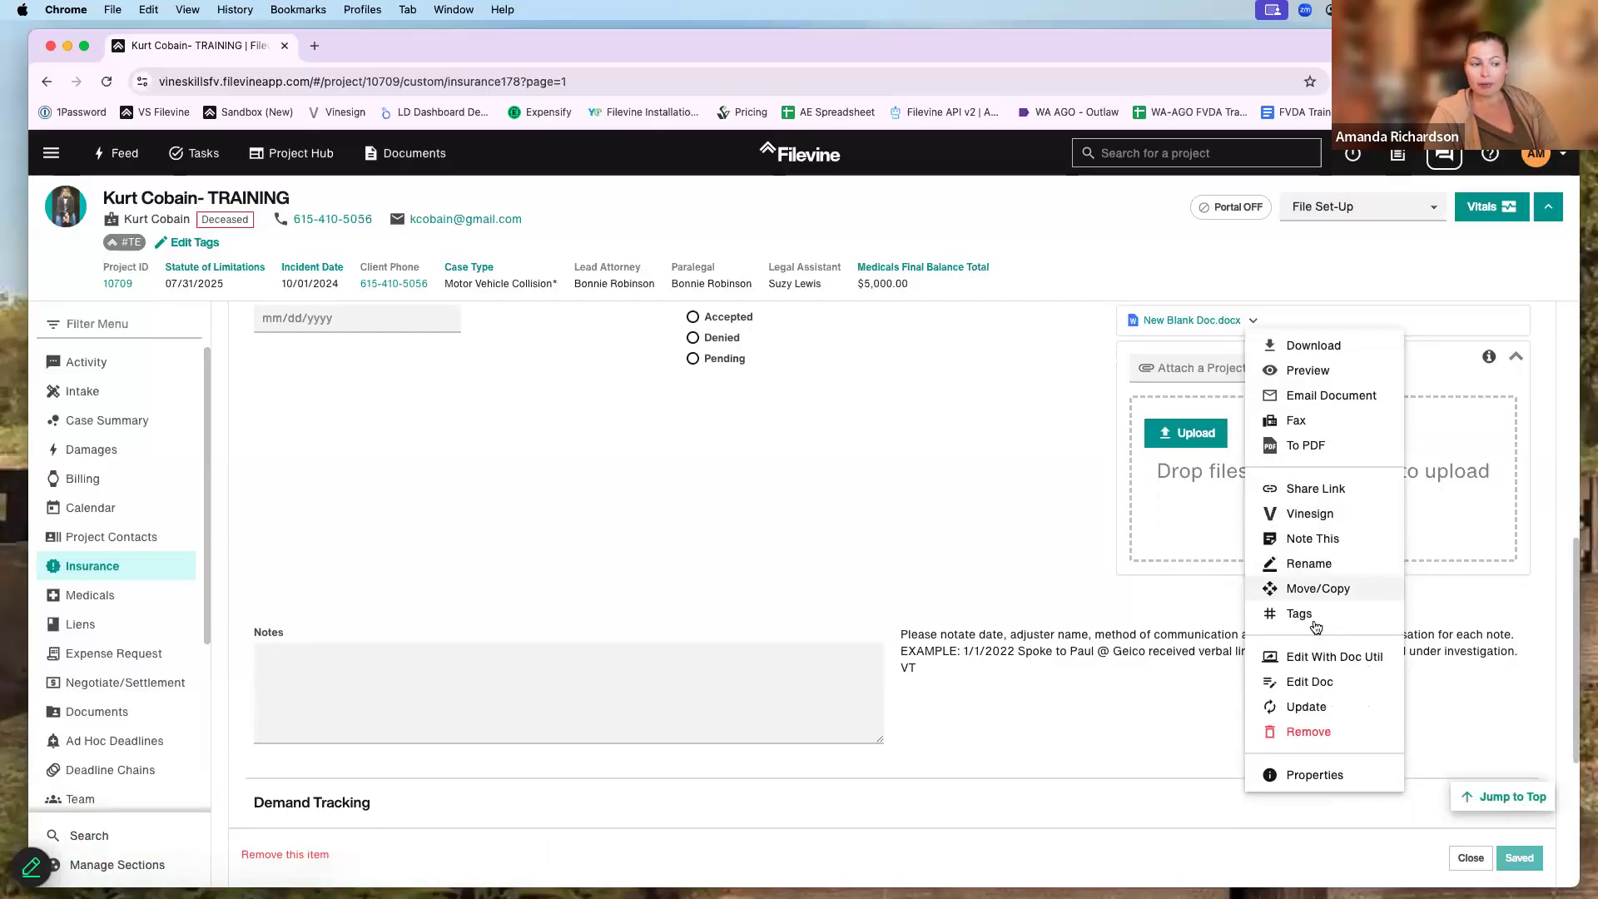
{"action": "scroll", "coordinate": [1350, 673], "scroll_direction": "down", "scroll_amount": 1}
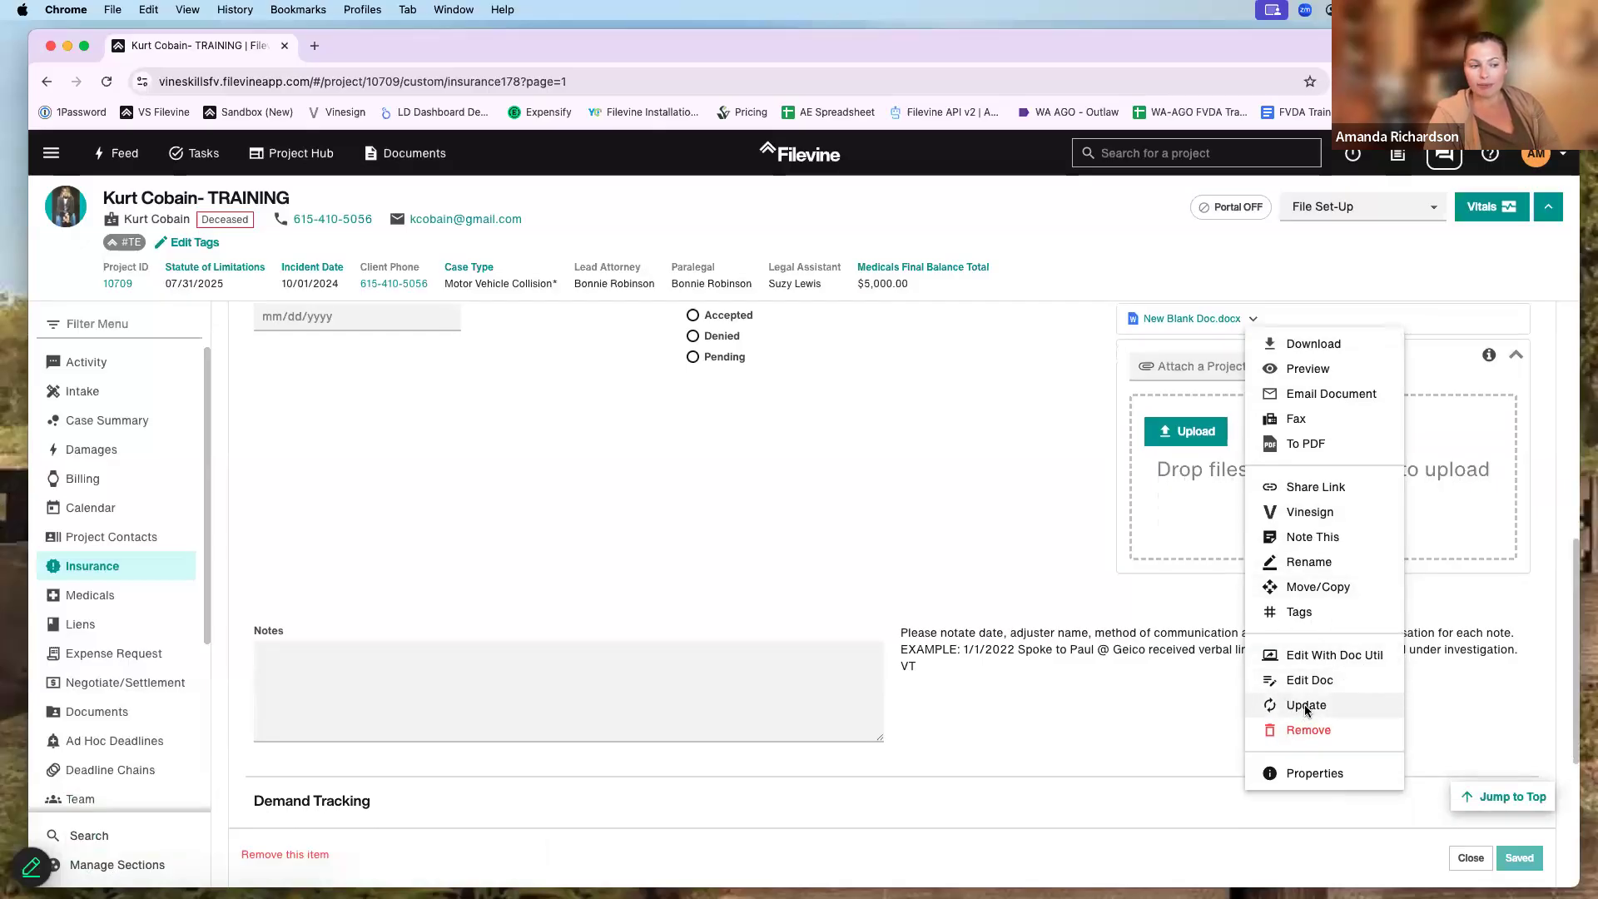
{"action": "scroll", "coordinate": [1327, 718], "scroll_direction": "down", "scroll_amount": 2}
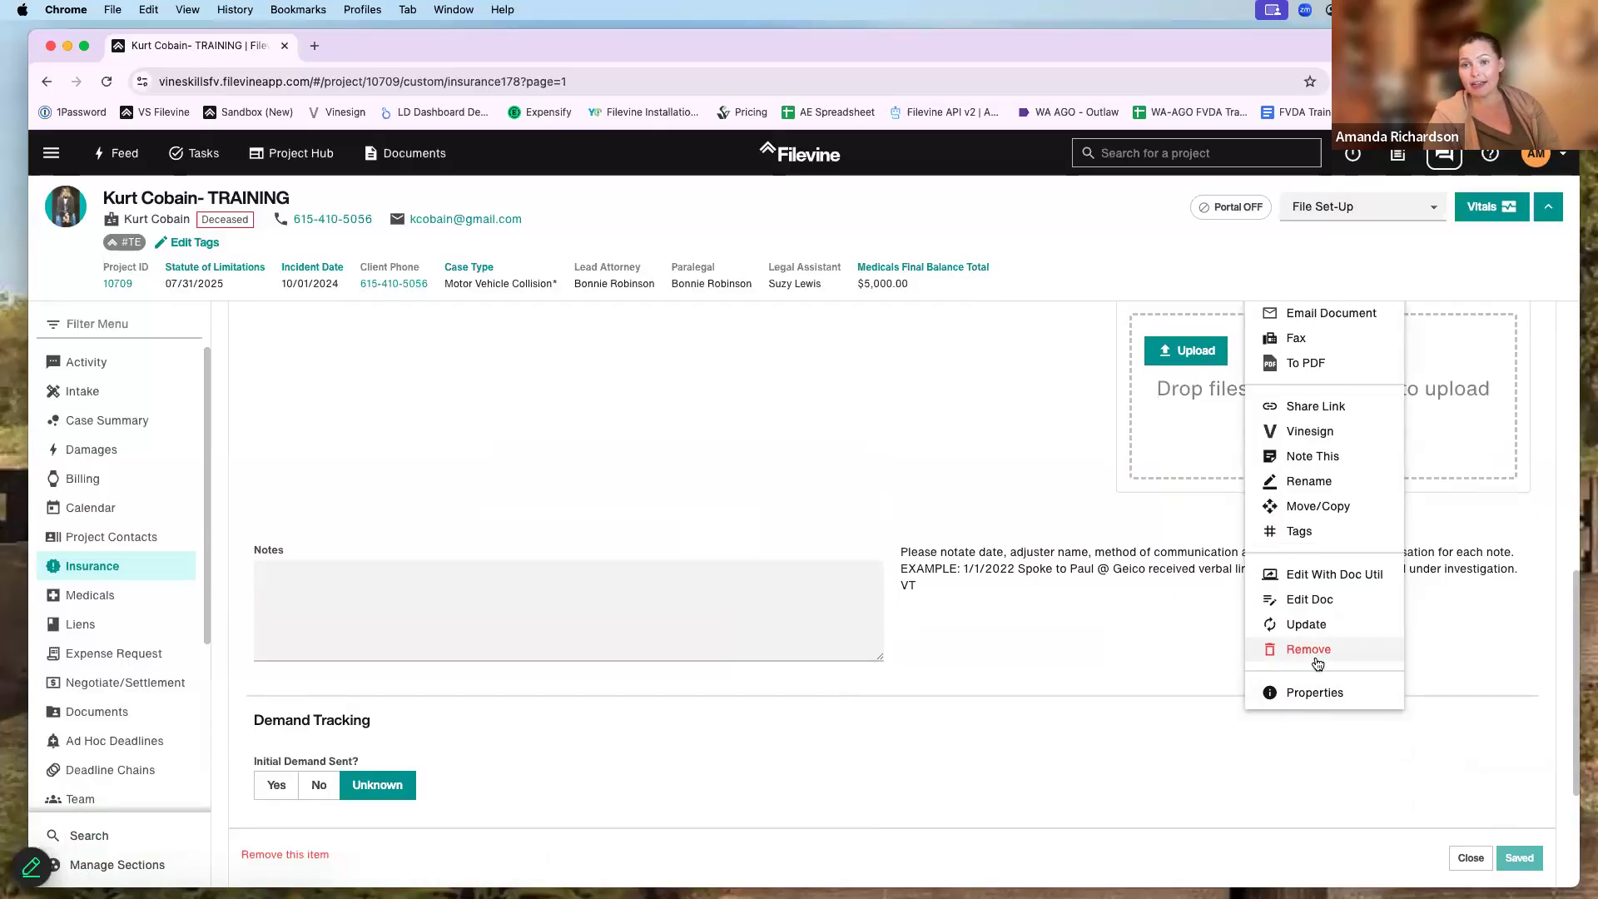
{"action": "left_click", "coordinate": [975, 426]}
{"action": "scroll", "coordinate": [976, 426], "scroll_direction": "up", "scroll_amount": 3}
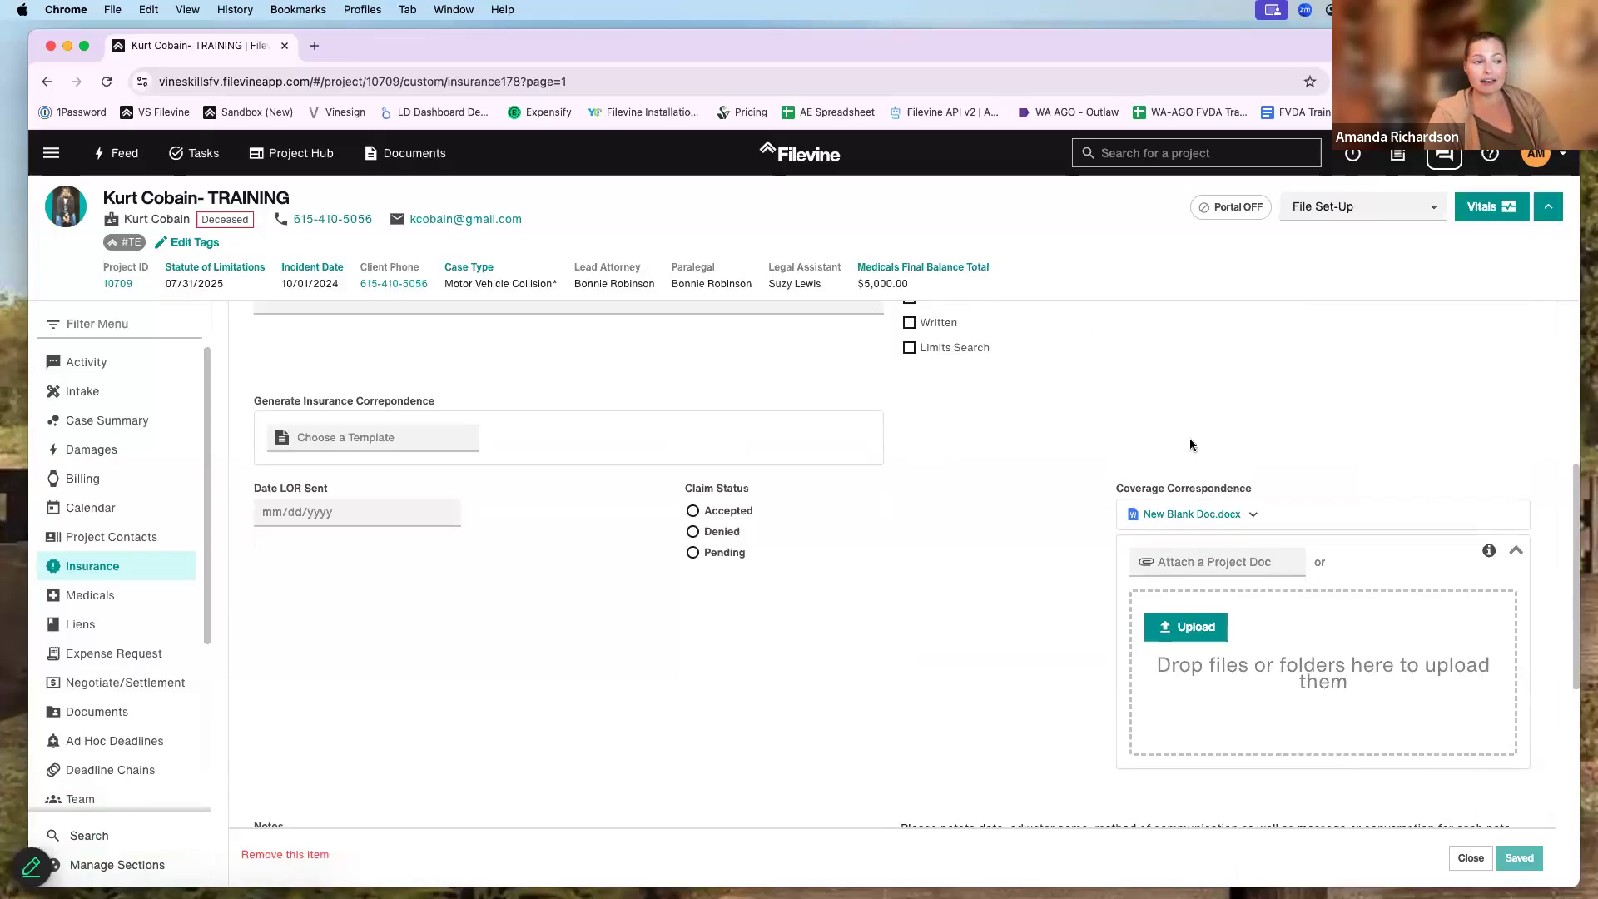
- Open and close the document's version manager, then go to the project's Documents list
{"action": "left_click", "coordinate": [1252, 514]}
{"action": "scroll", "coordinate": [1332, 681], "scroll_direction": "down", "scroll_amount": 6}
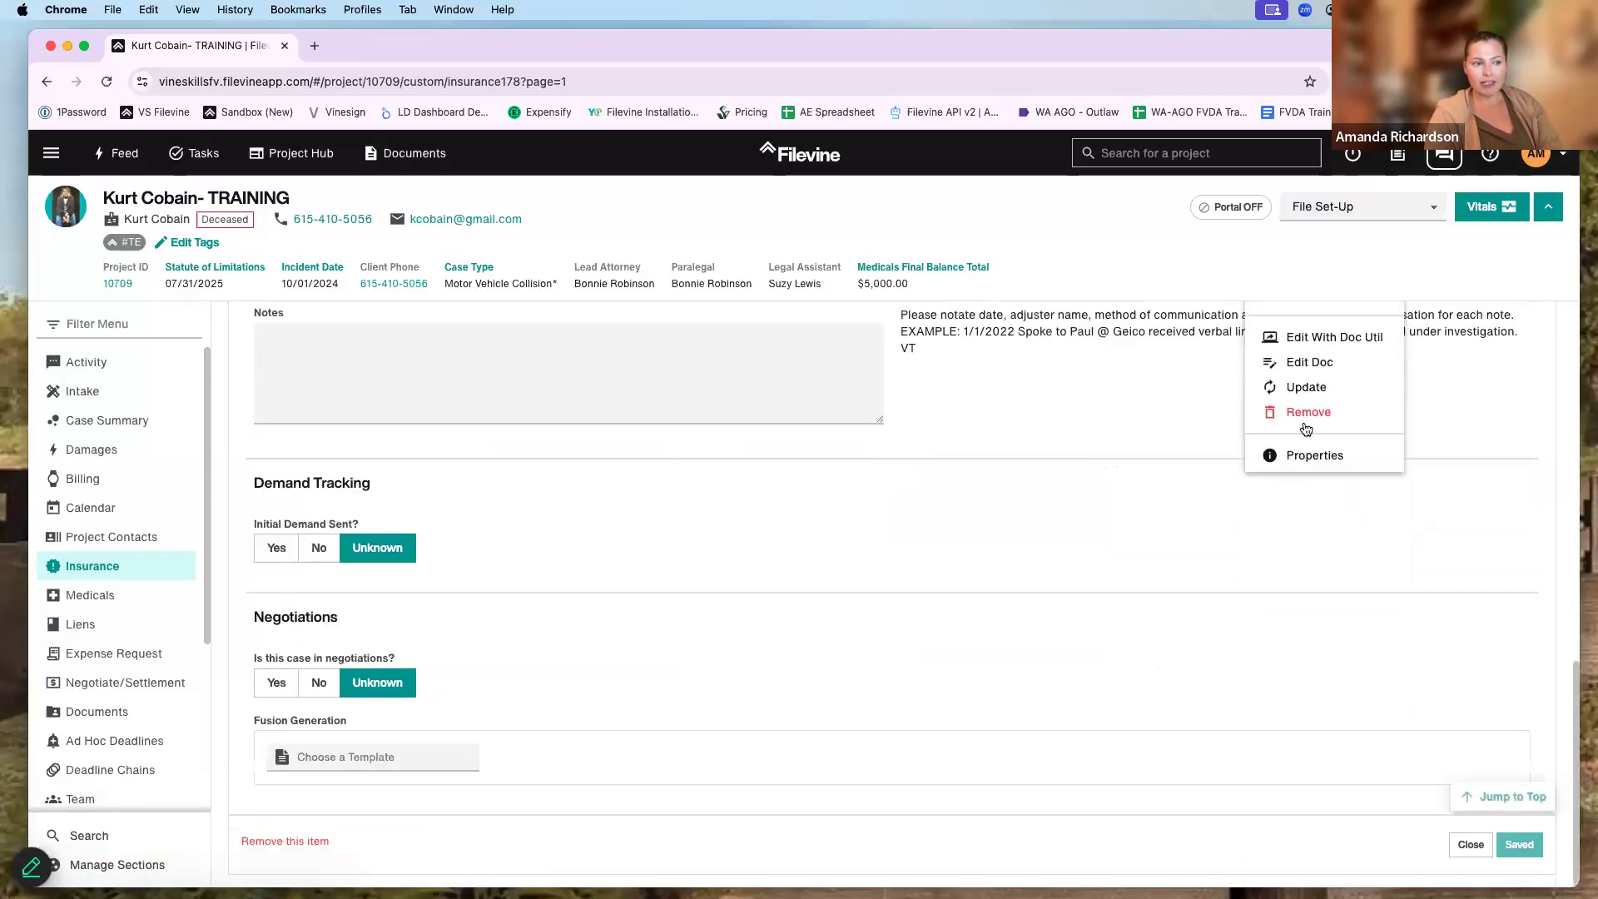
{"action": "left_click", "coordinate": [1312, 389]}
{"action": "left_click", "coordinate": [1007, 706]}
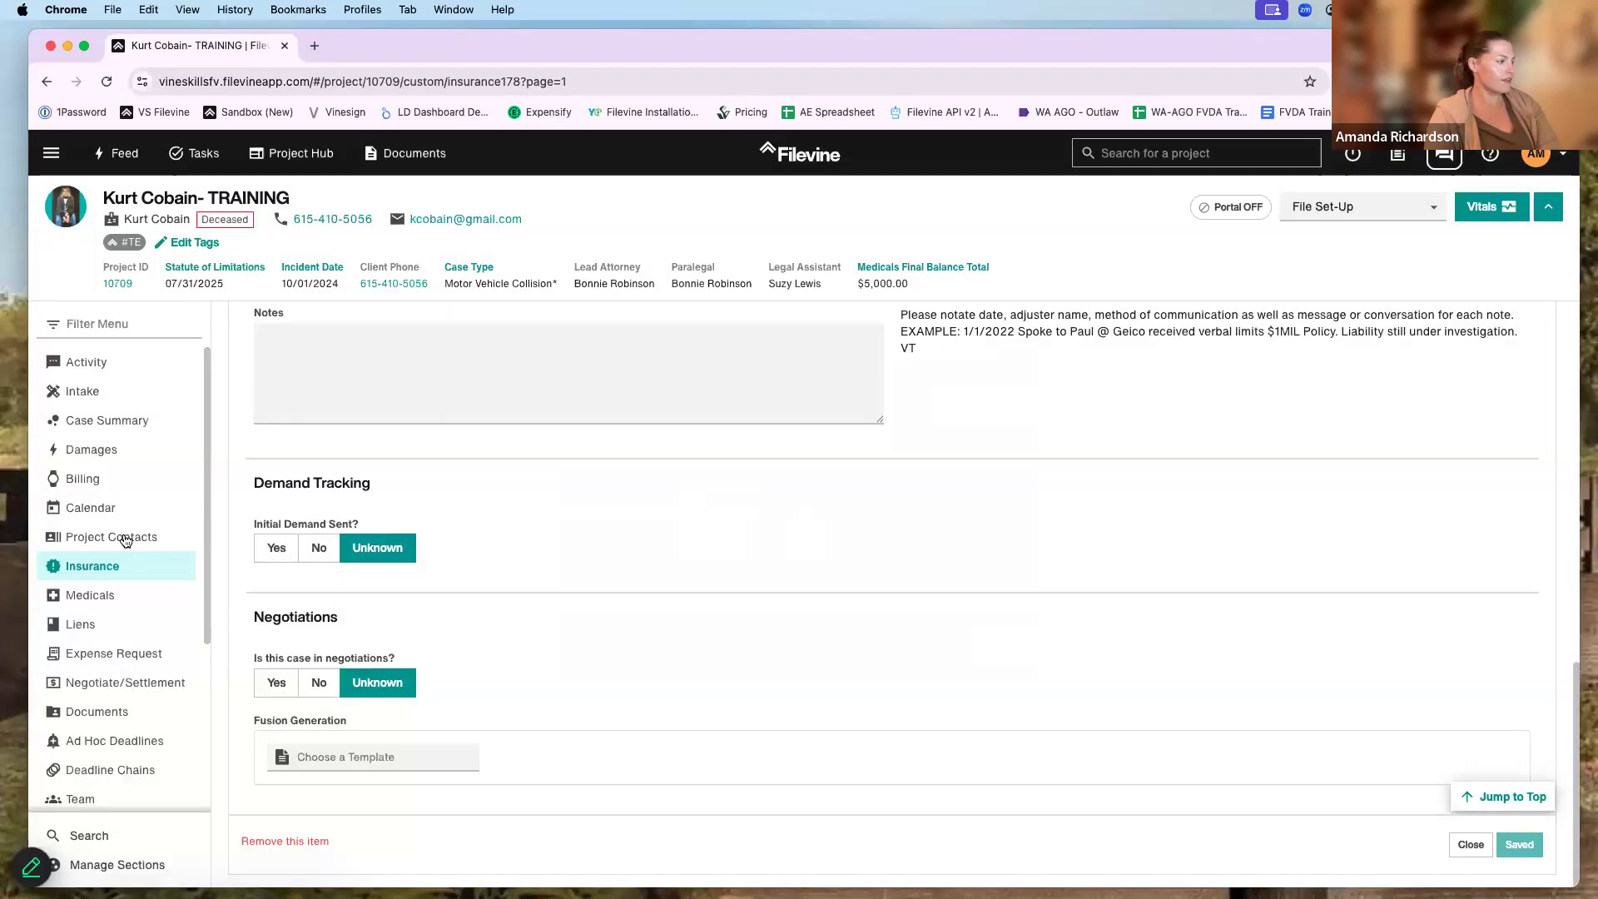
{"action": "scroll", "coordinate": [116, 570], "scroll_direction": "down", "scroll_amount": 3}
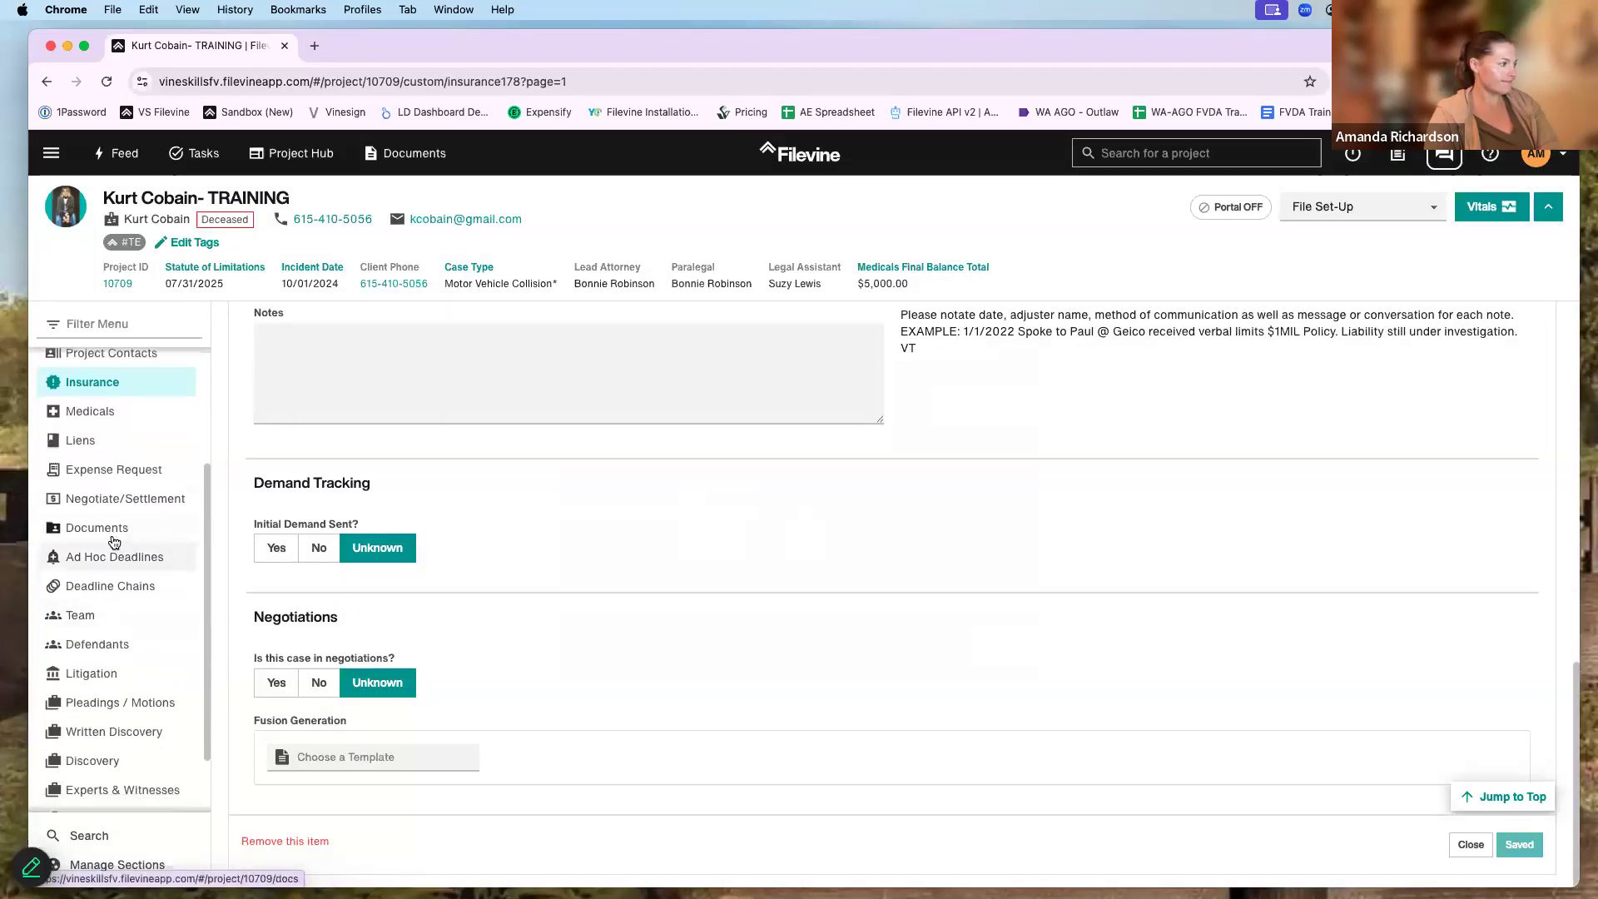
{"action": "left_click", "coordinate": [116, 569]}
{"action": "left_click", "coordinate": [136, 527]}
- Remove New Blank Doc.docx with a confirmed Delete, then go to Advanced from the main navigation
{"action": "left_click", "coordinate": [602, 614]}
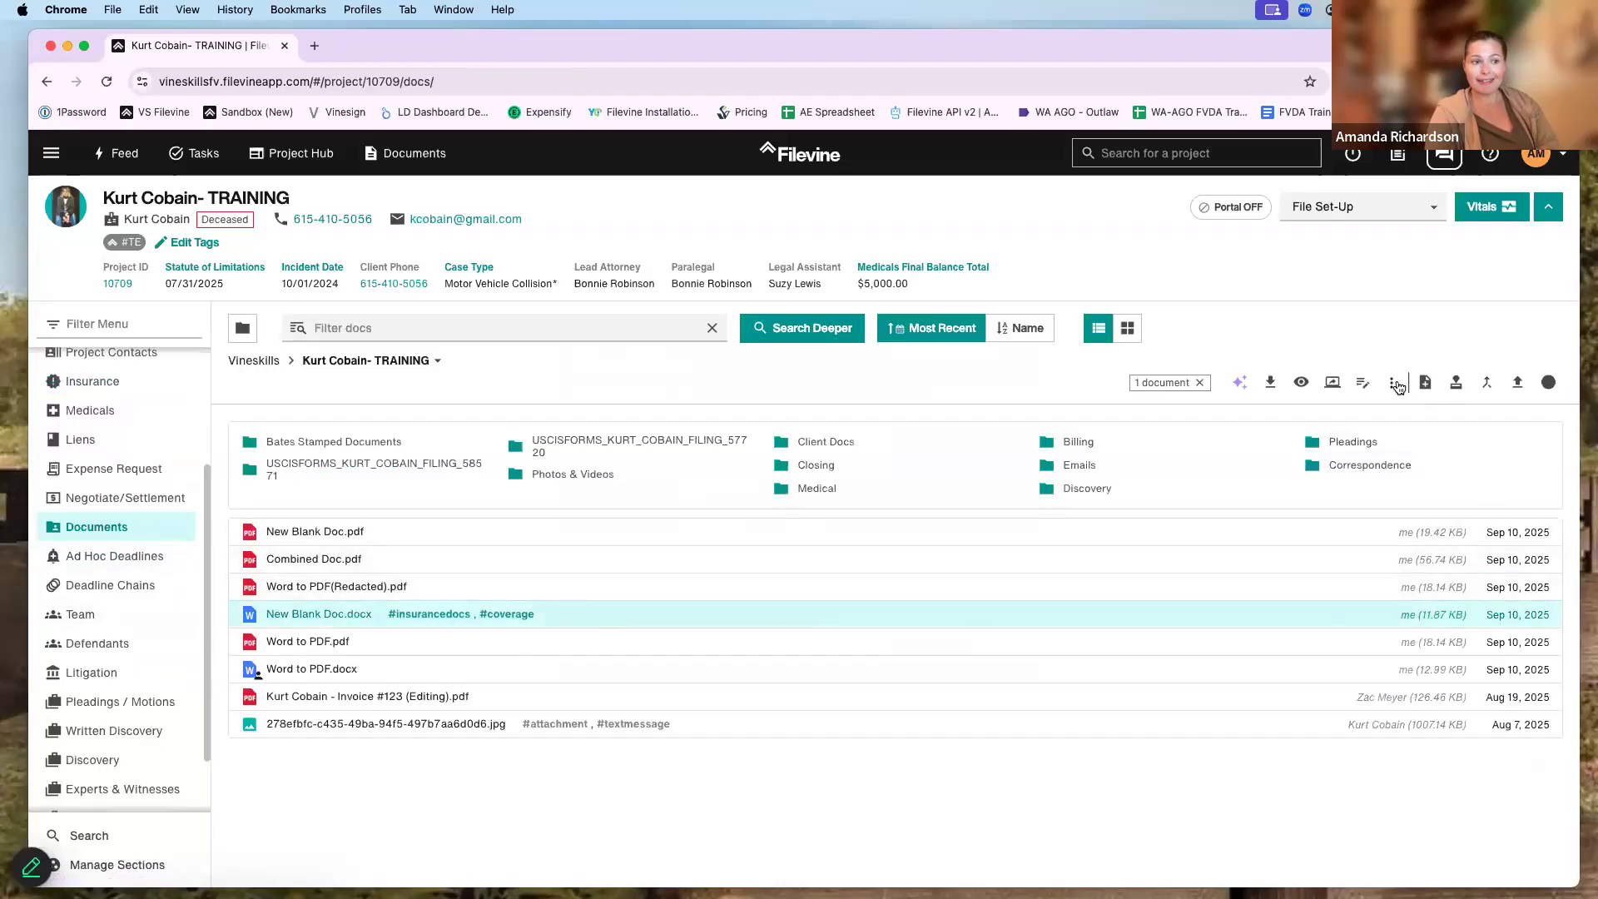
{"action": "left_click", "coordinate": [1391, 382]}
{"action": "left_click", "coordinate": [1425, 815]}
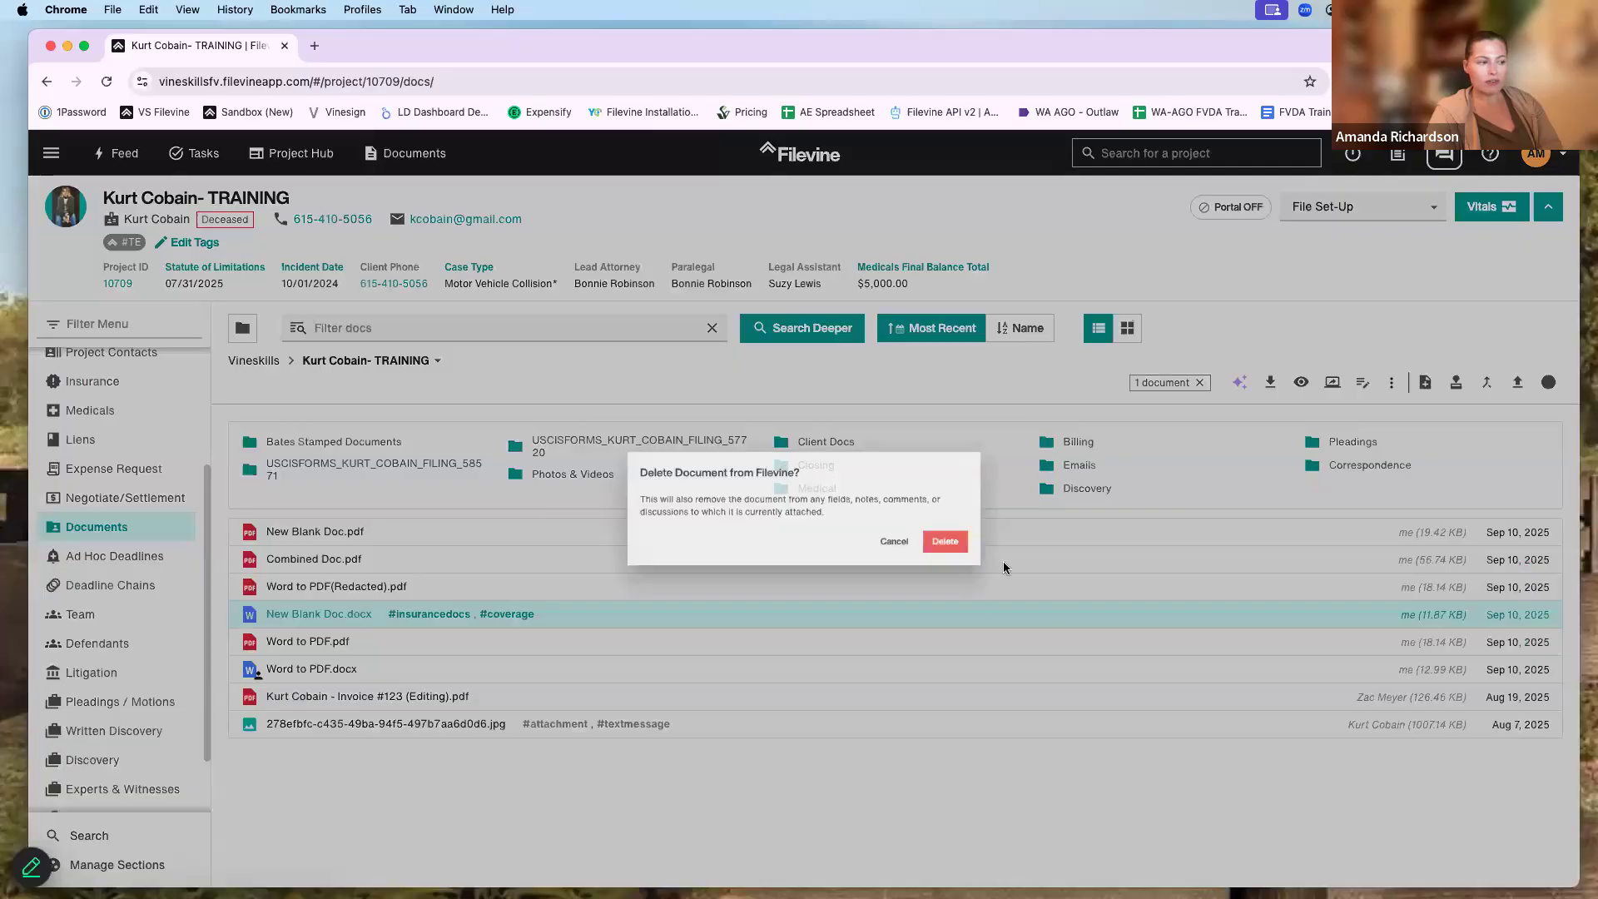
{"action": "left_click", "coordinate": [986, 554]}
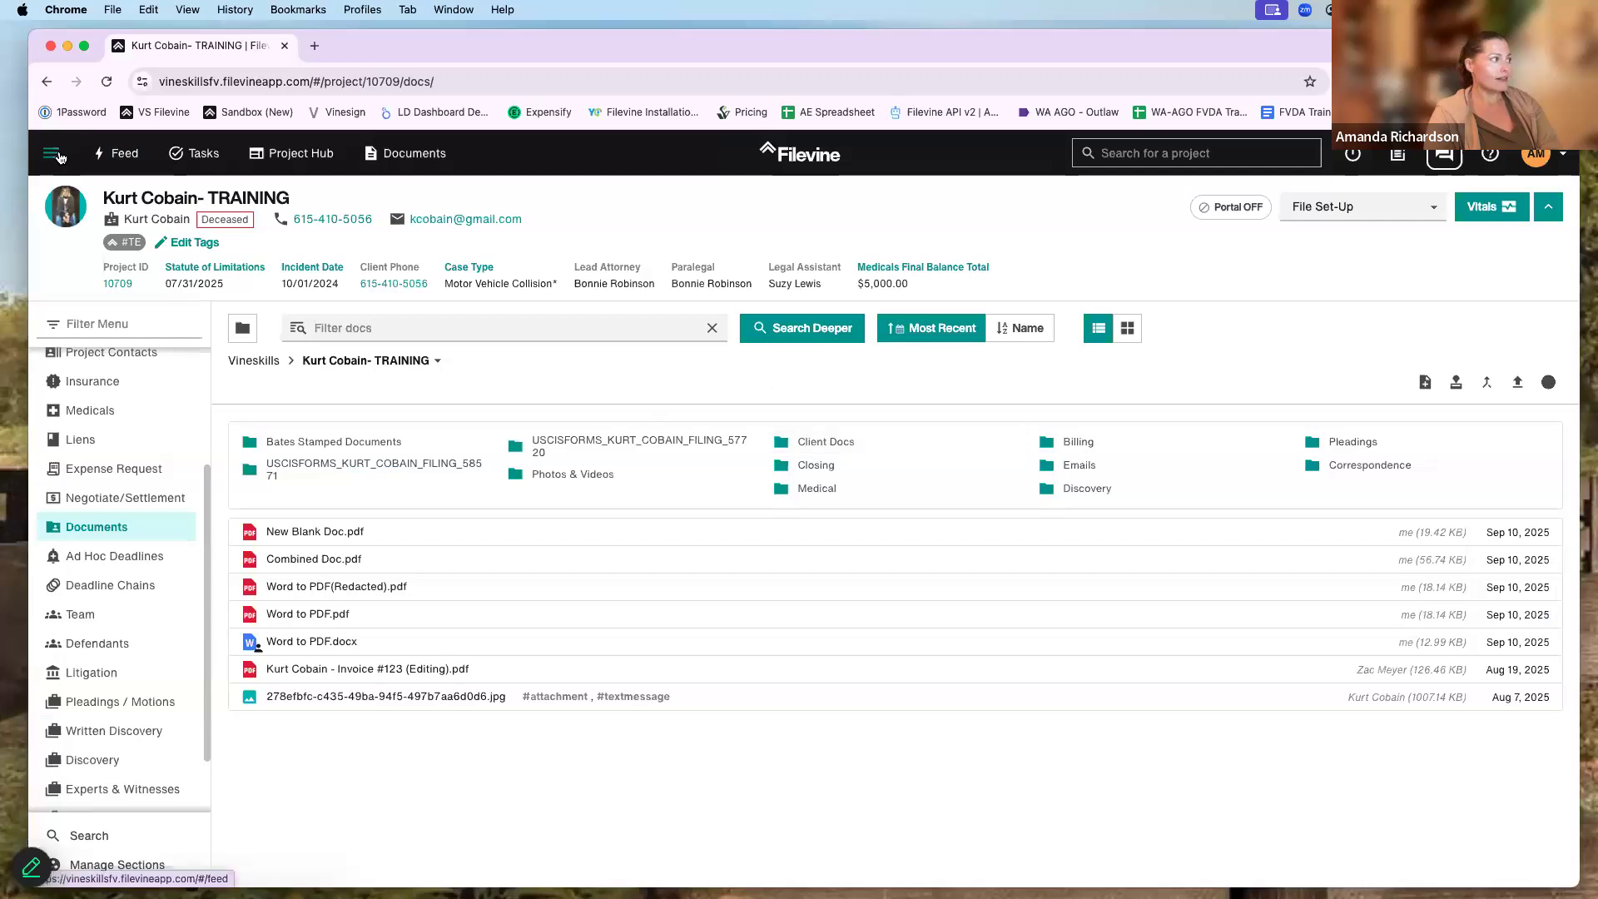
{"action": "left_click", "coordinate": [51, 154]}
{"action": "left_click", "coordinate": [117, 510]}
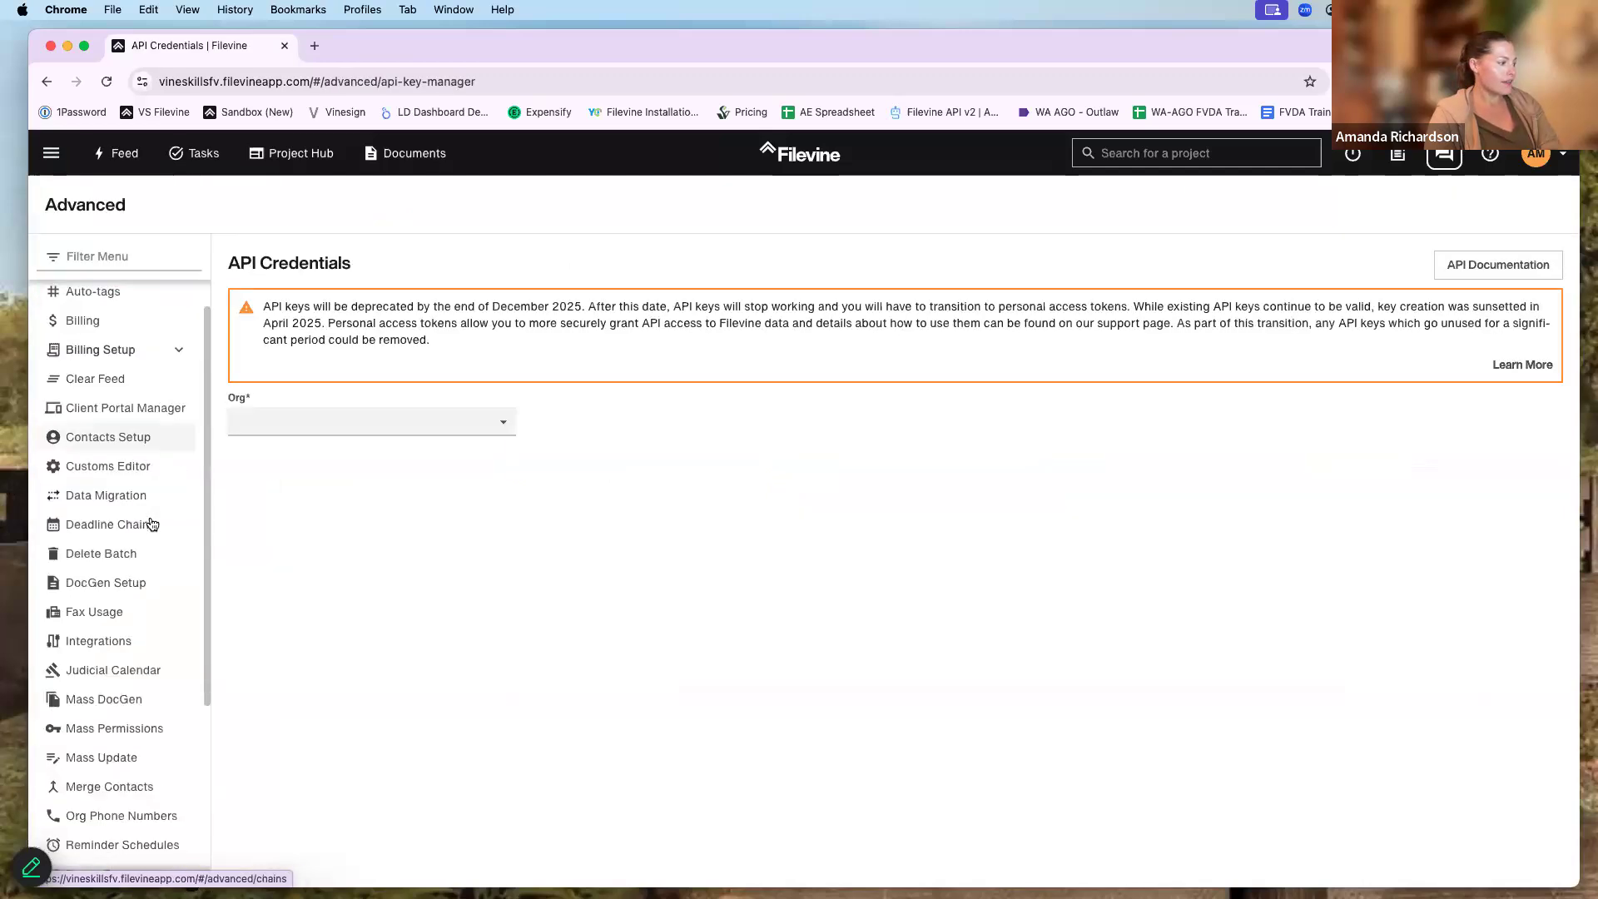
- On the Undelete page, choose the Vineskills organisation and select the Kurt Cobain- TRAINING project
{"action": "scroll", "coordinate": [151, 524], "scroll_direction": "down", "scroll_amount": 5}
{"action": "left_click", "coordinate": [137, 828]}
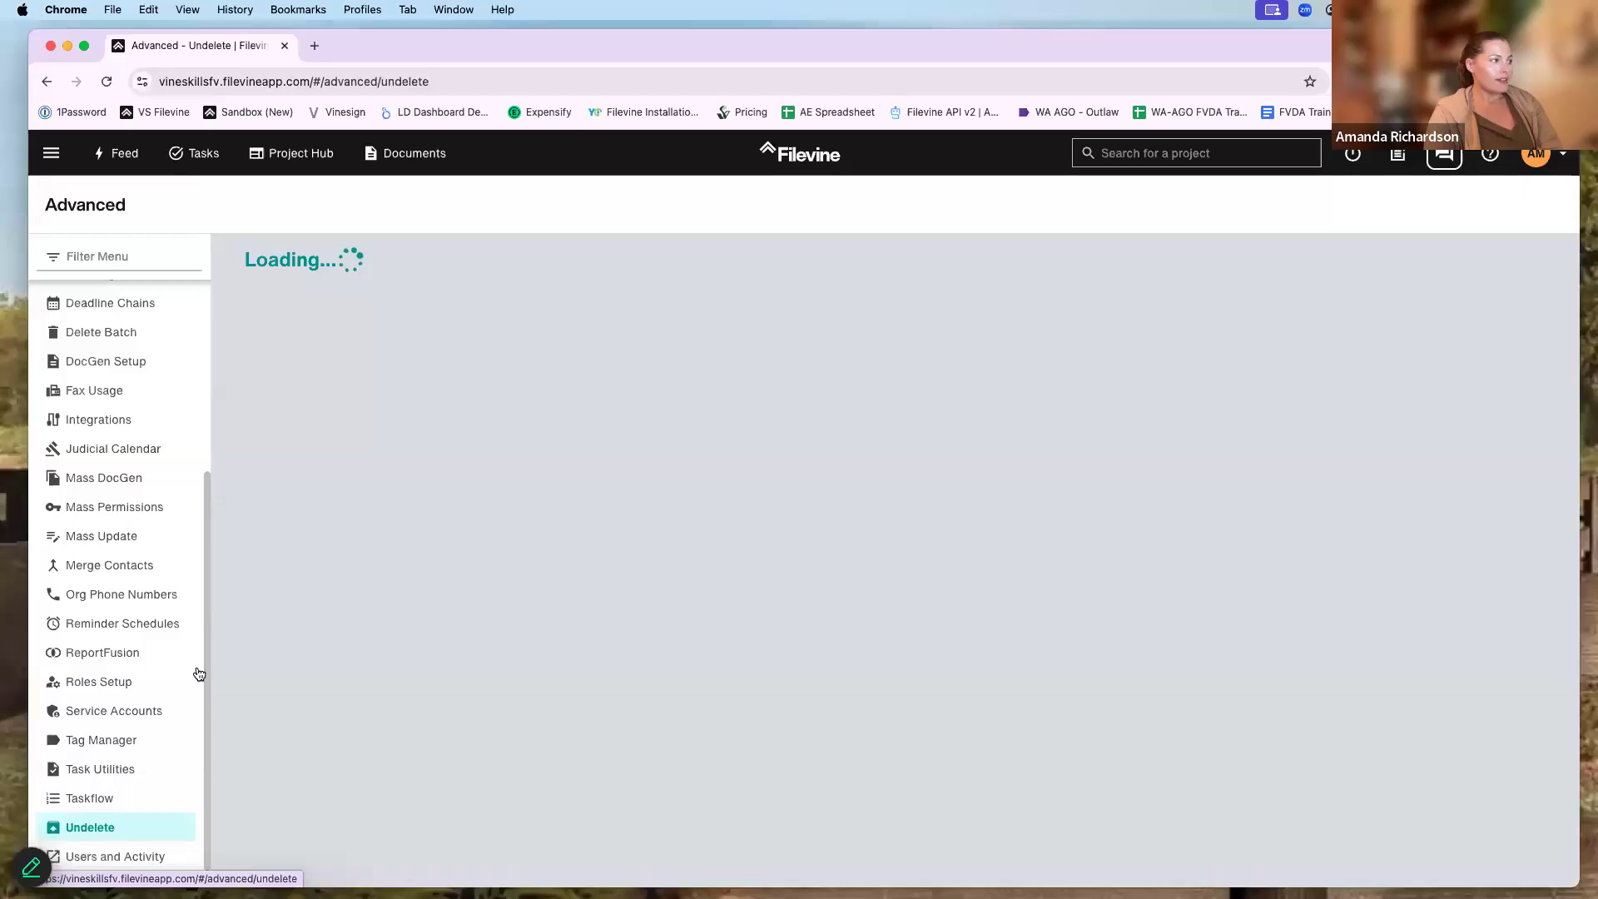
{"action": "left_click", "coordinate": [325, 267]}
{"action": "left_click", "coordinate": [353, 407]}
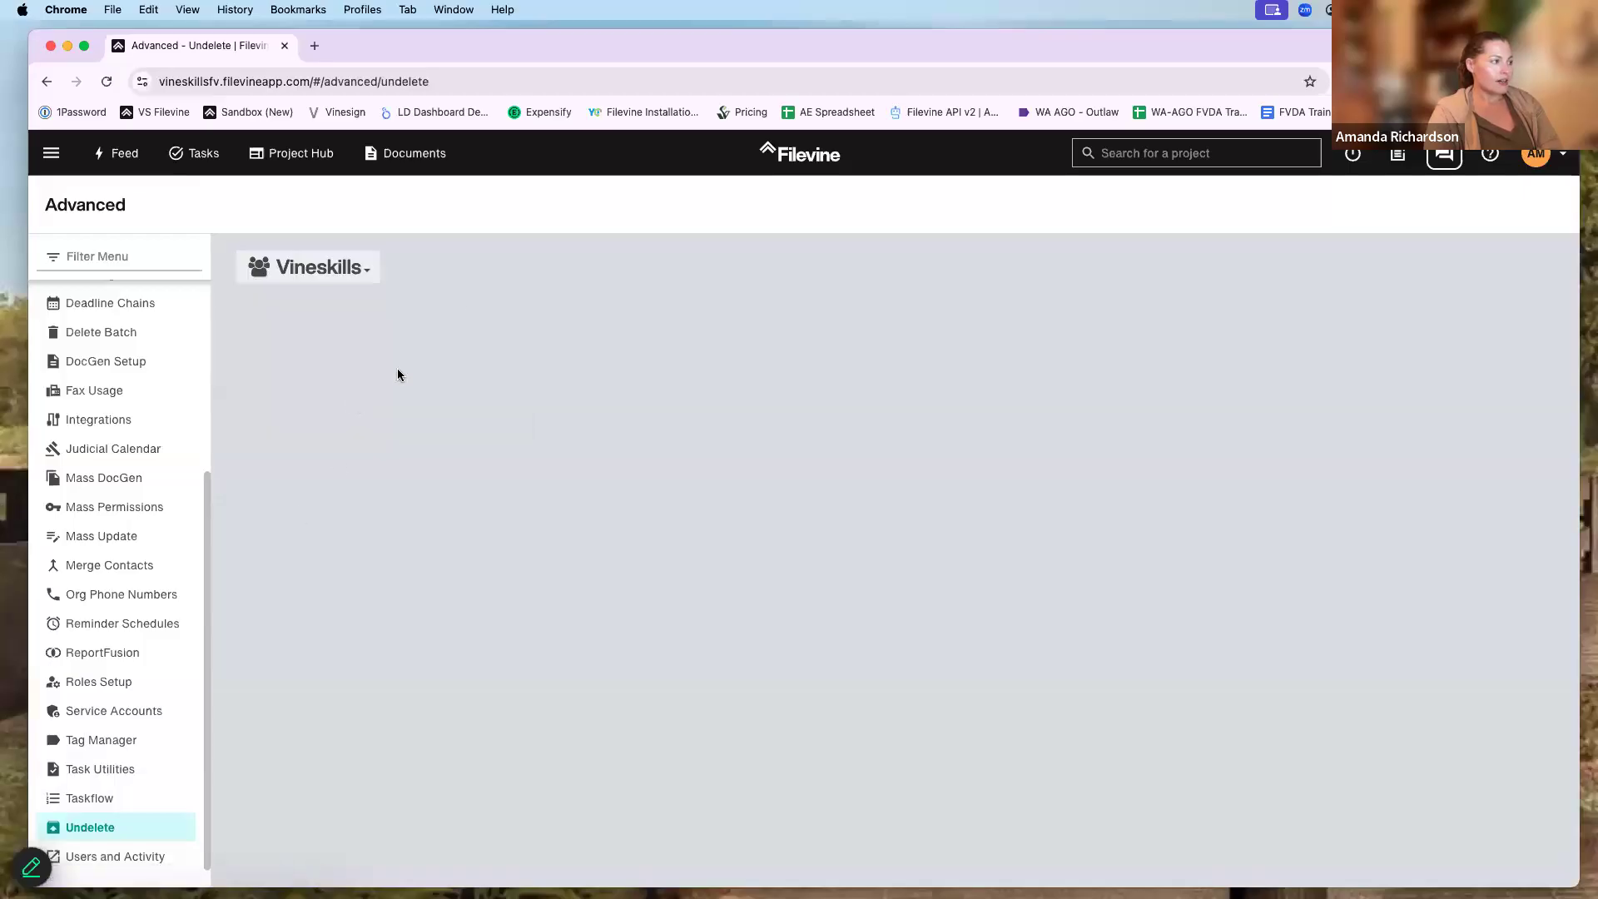
{"action": "left_click", "coordinate": [506, 263]}
{"action": "type", "text": "Ku"}
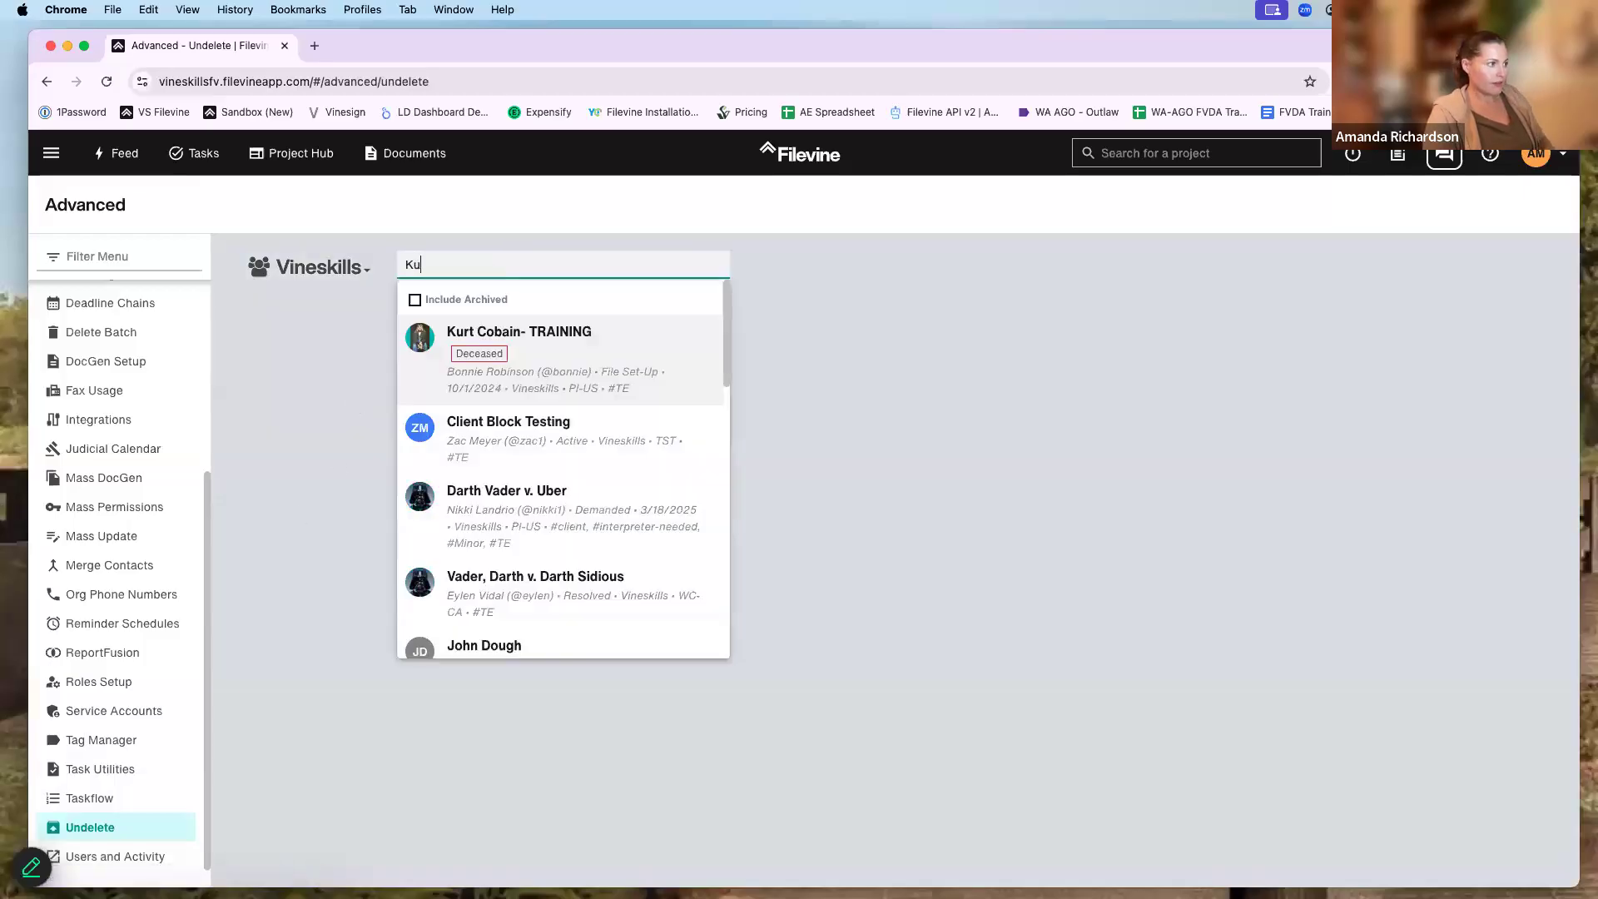
{"action": "left_click", "coordinate": [553, 345]}
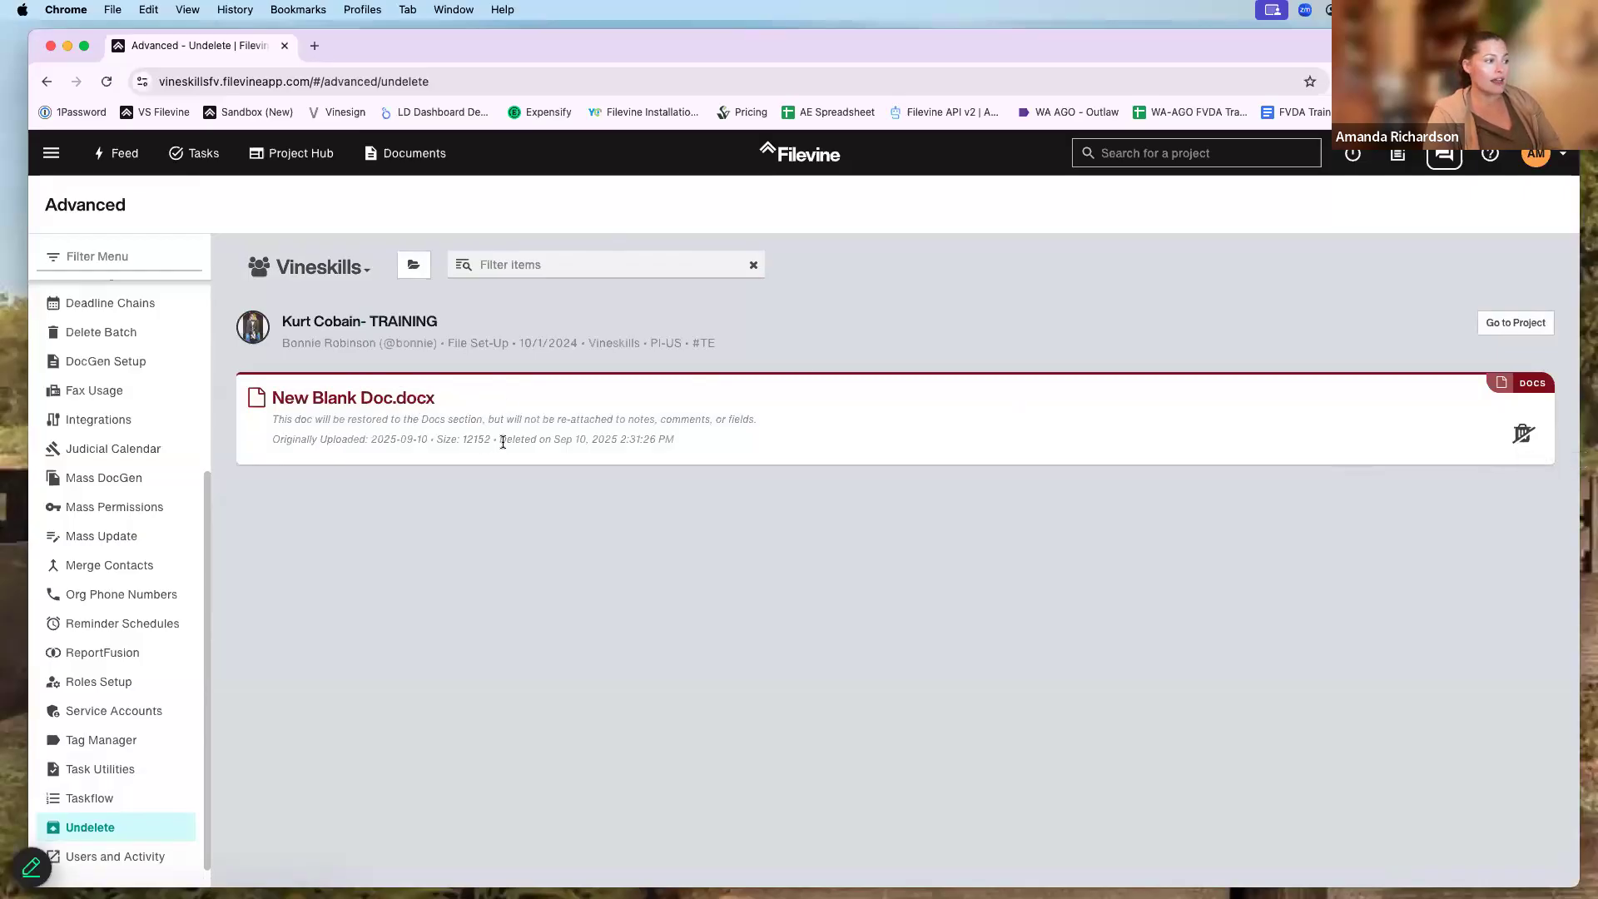
- Restore New Blank Doc.docx, then reopen the Kurt Cobain- TRAINING project via search
{"action": "left_click_drag", "start_coordinate": [516, 439], "coordinate": [681, 449]}
{"action": "left_click", "coordinate": [791, 434]}
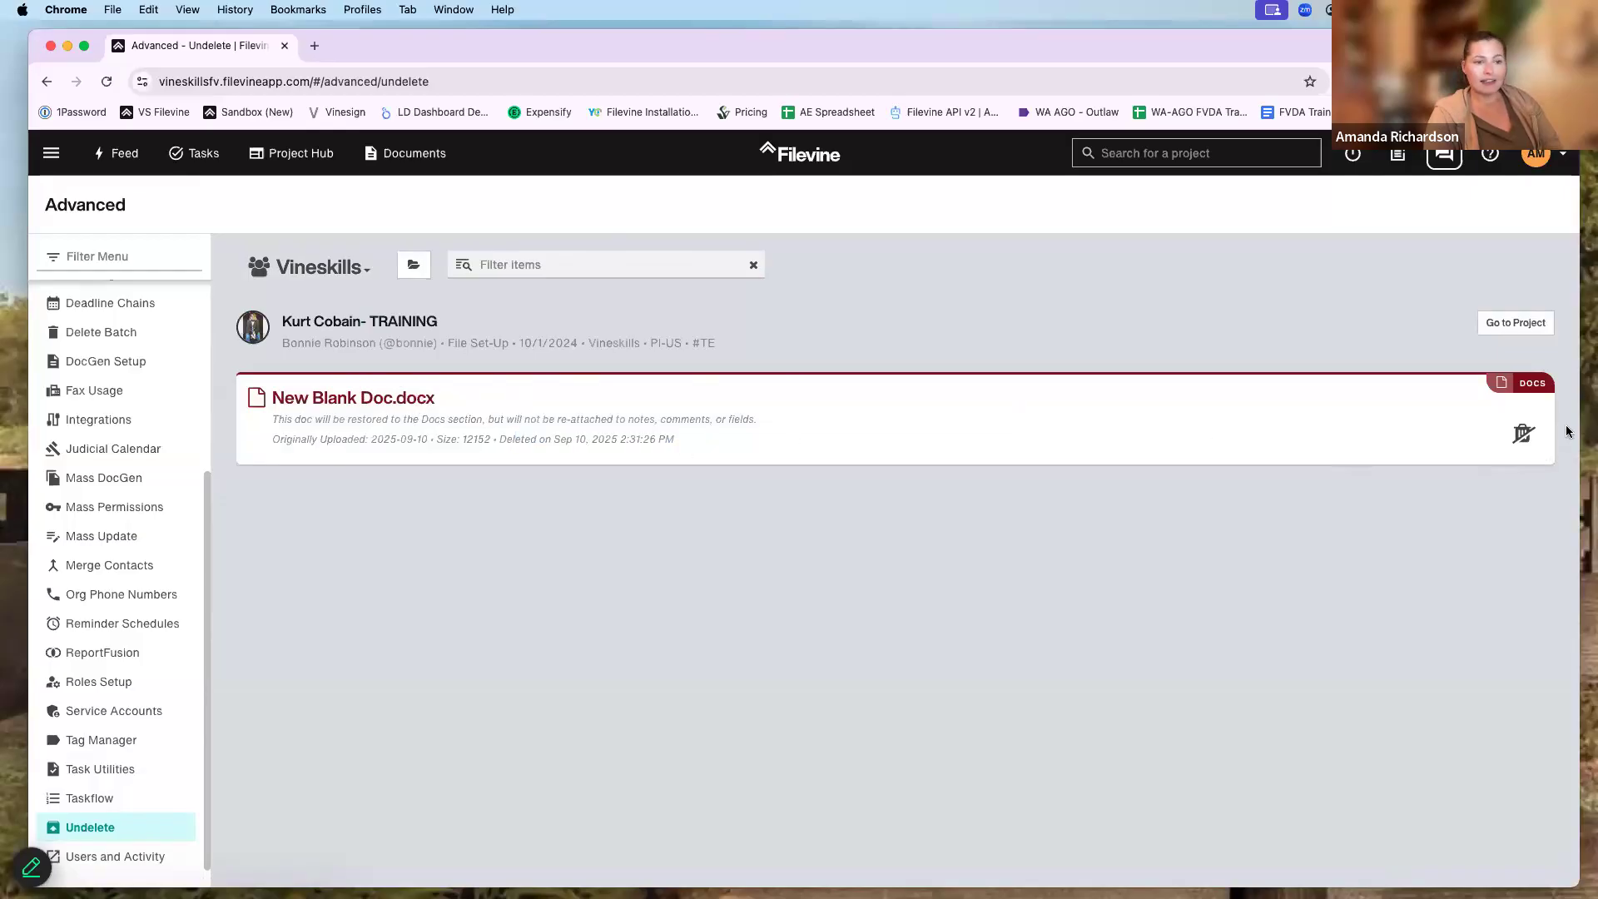
{"action": "left_click", "coordinate": [1522, 435]}
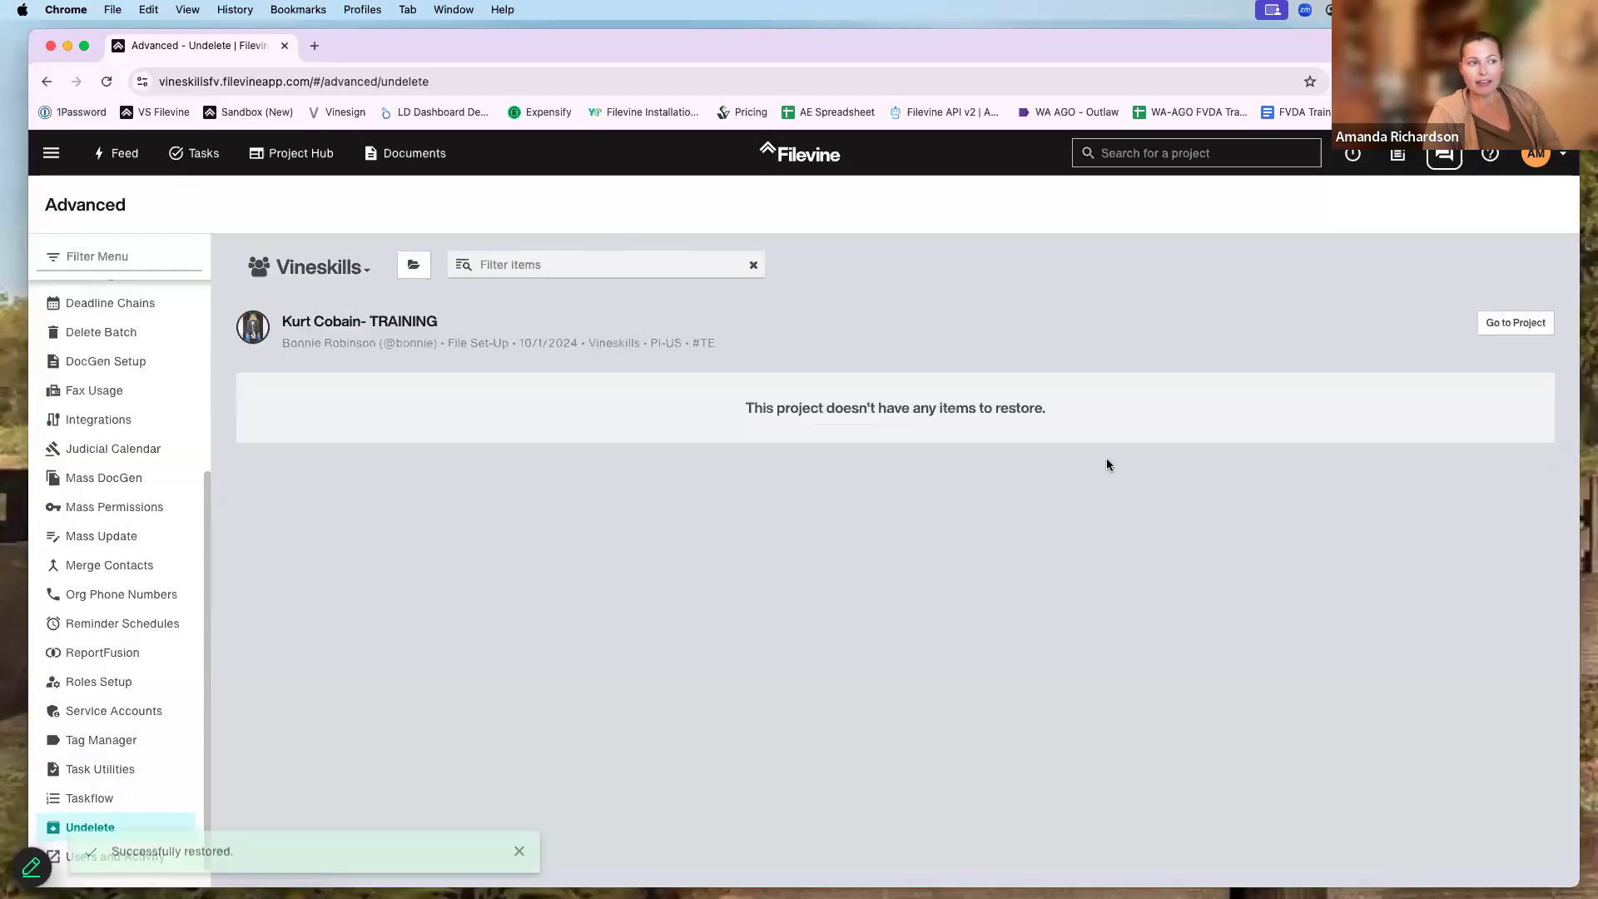
{"action": "left_click", "coordinate": [1149, 154]}
{"action": "left_click", "coordinate": [1183, 239]}
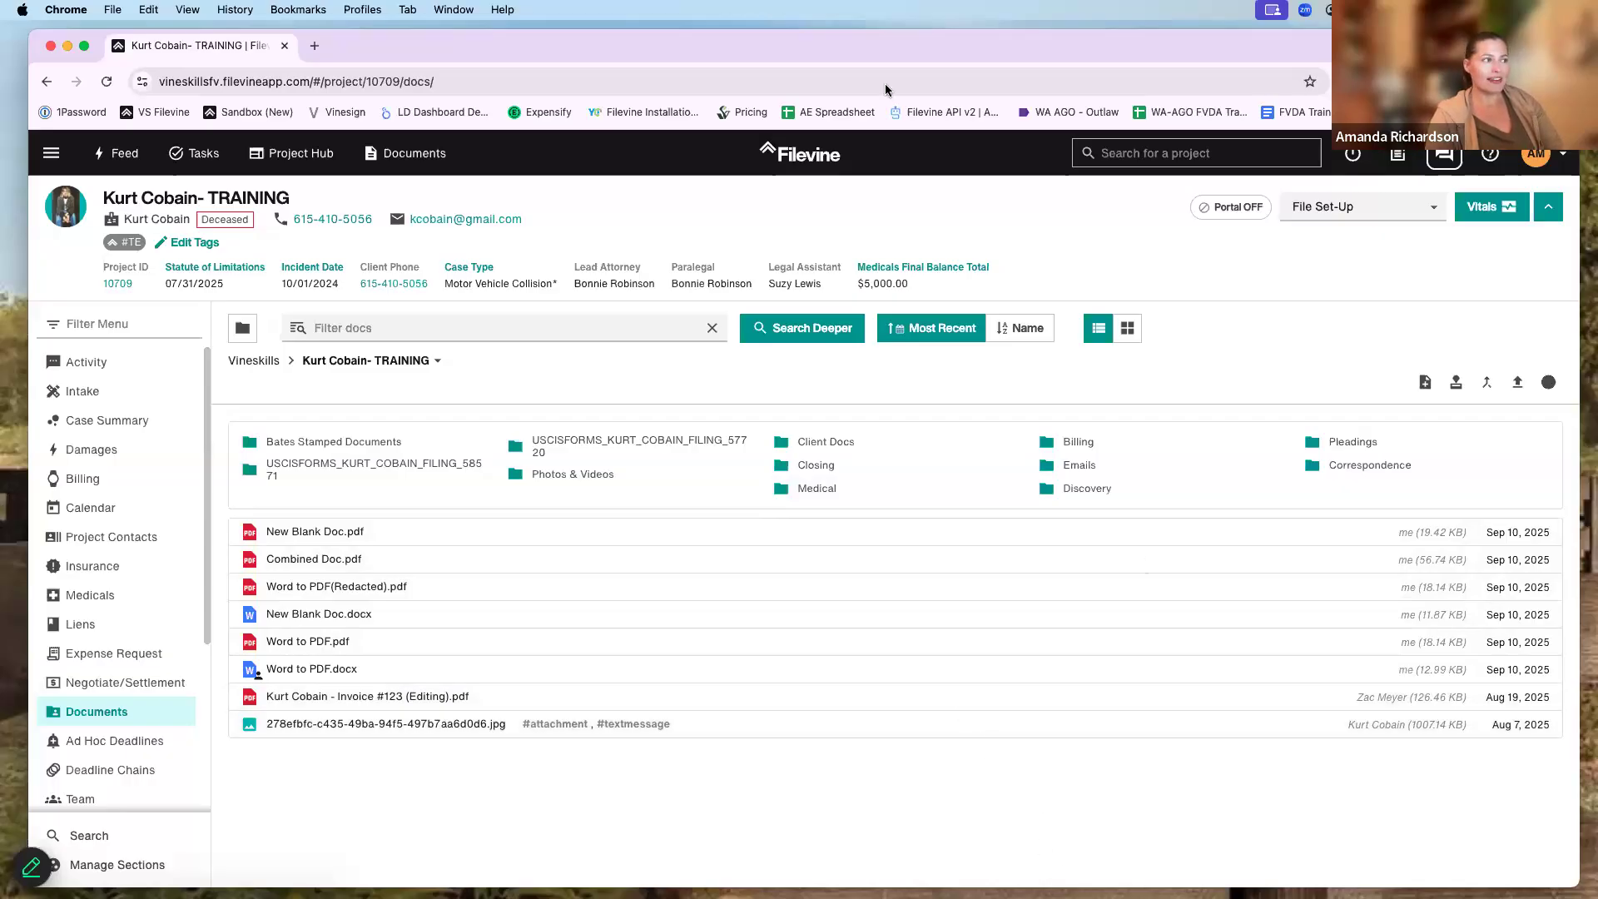
{"action": "left_click_drag", "start_coordinate": [568, 55], "coordinate": [566, 54]}
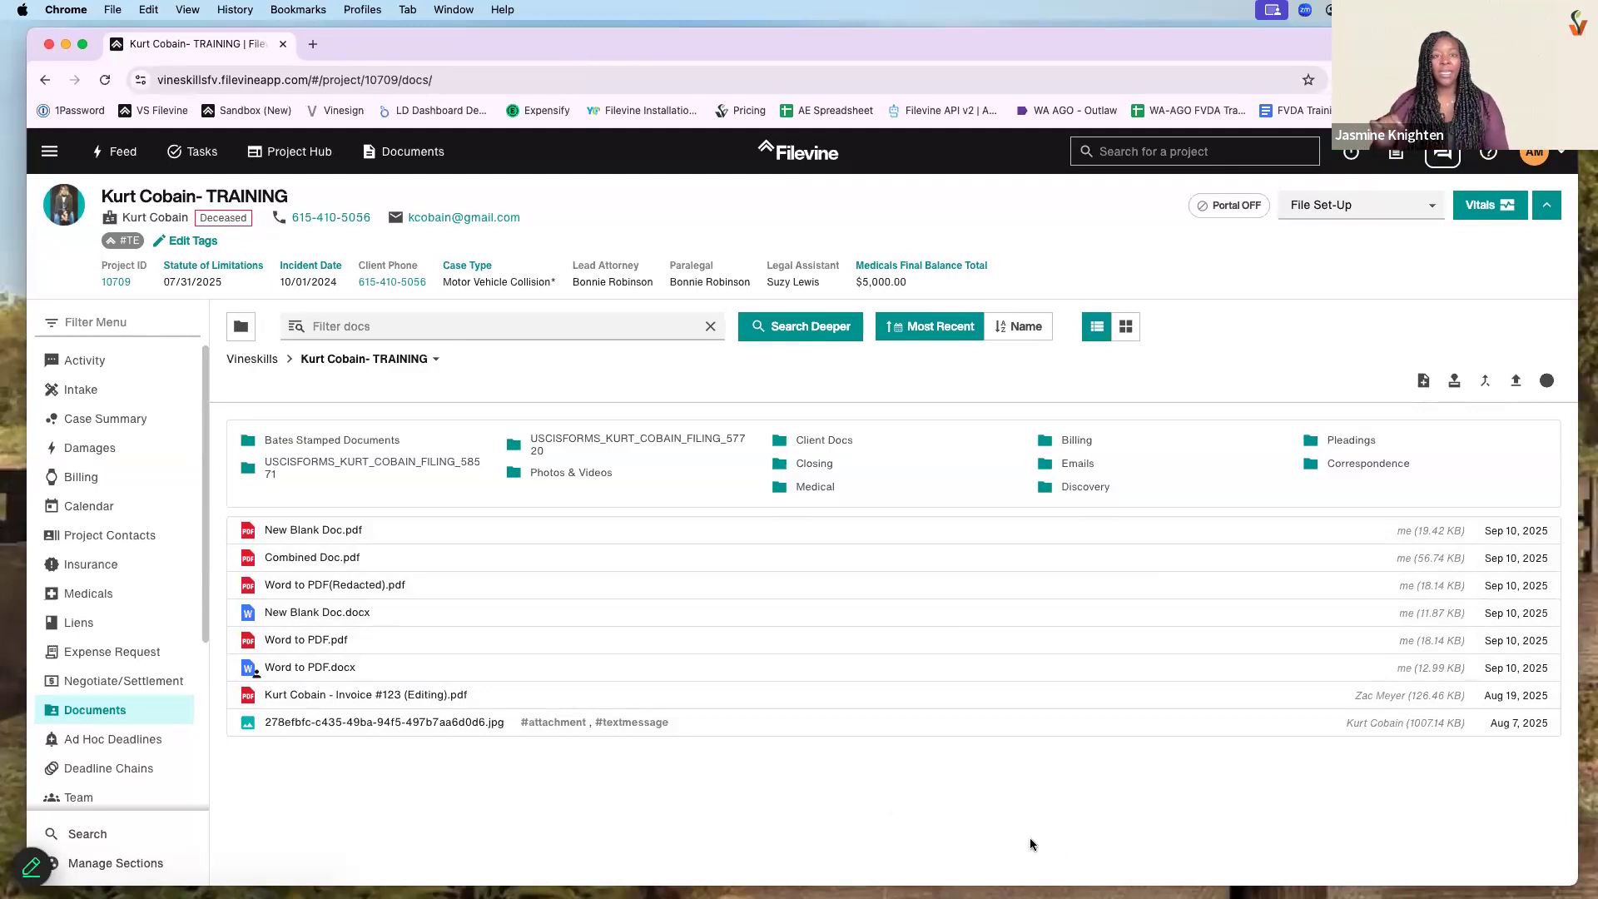
{"action": "left_click", "coordinate": [152, 570]}
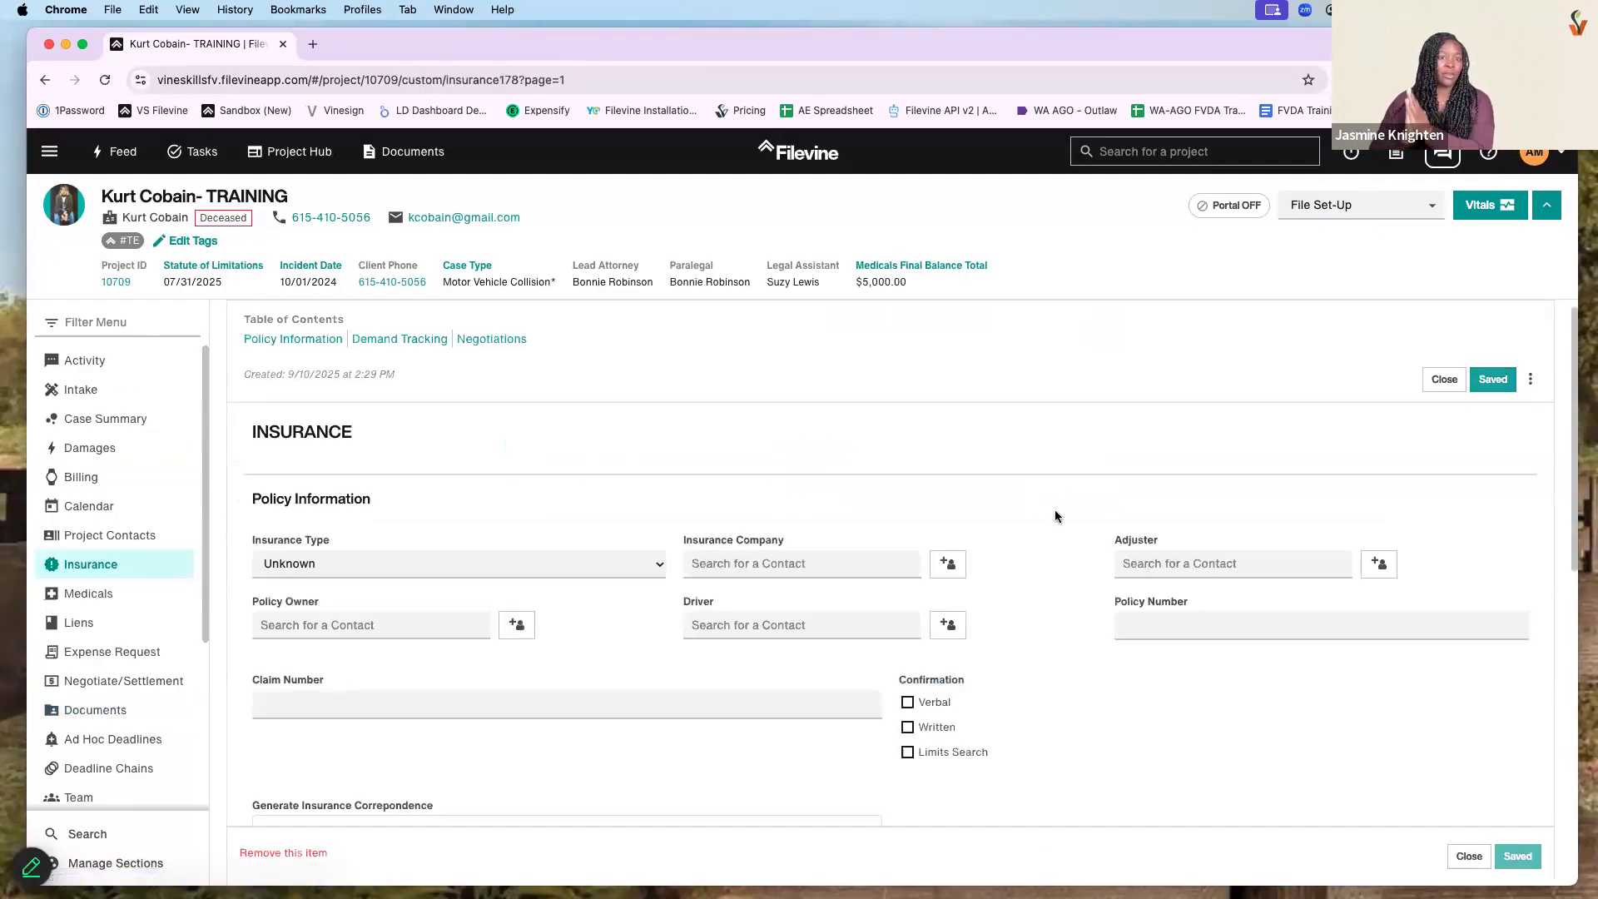
{"action": "scroll", "coordinate": [1056, 512], "scroll_direction": "down", "scroll_amount": 5}
{"action": "scroll", "coordinate": [1054, 521], "scroll_direction": "up", "scroll_amount": 1}
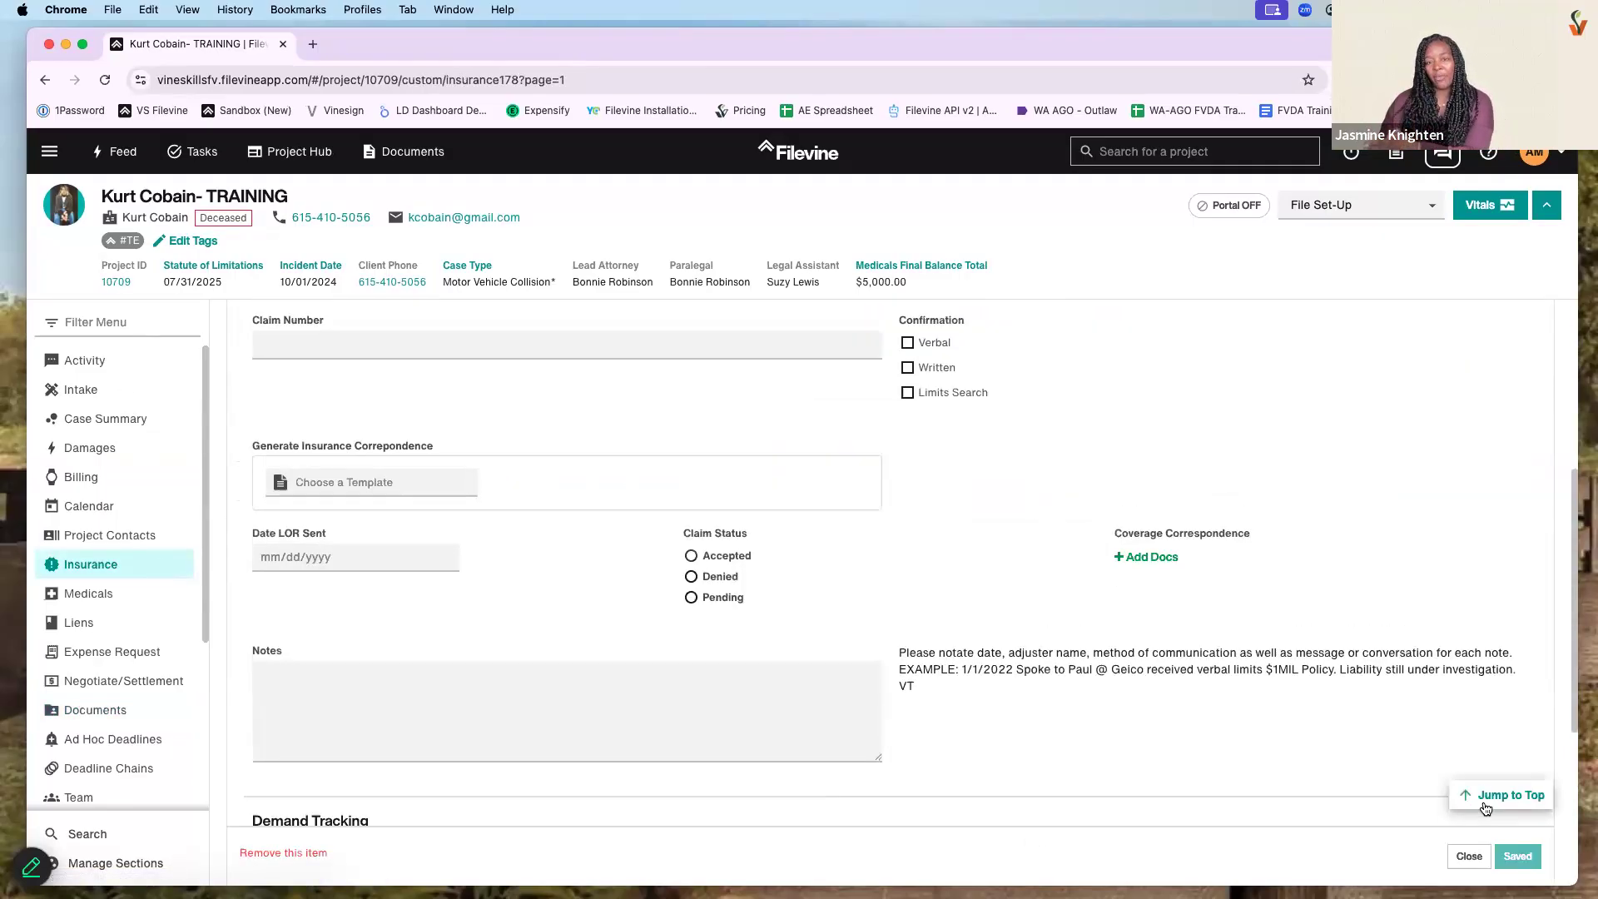
{"action": "left_click", "coordinate": [1469, 856]}
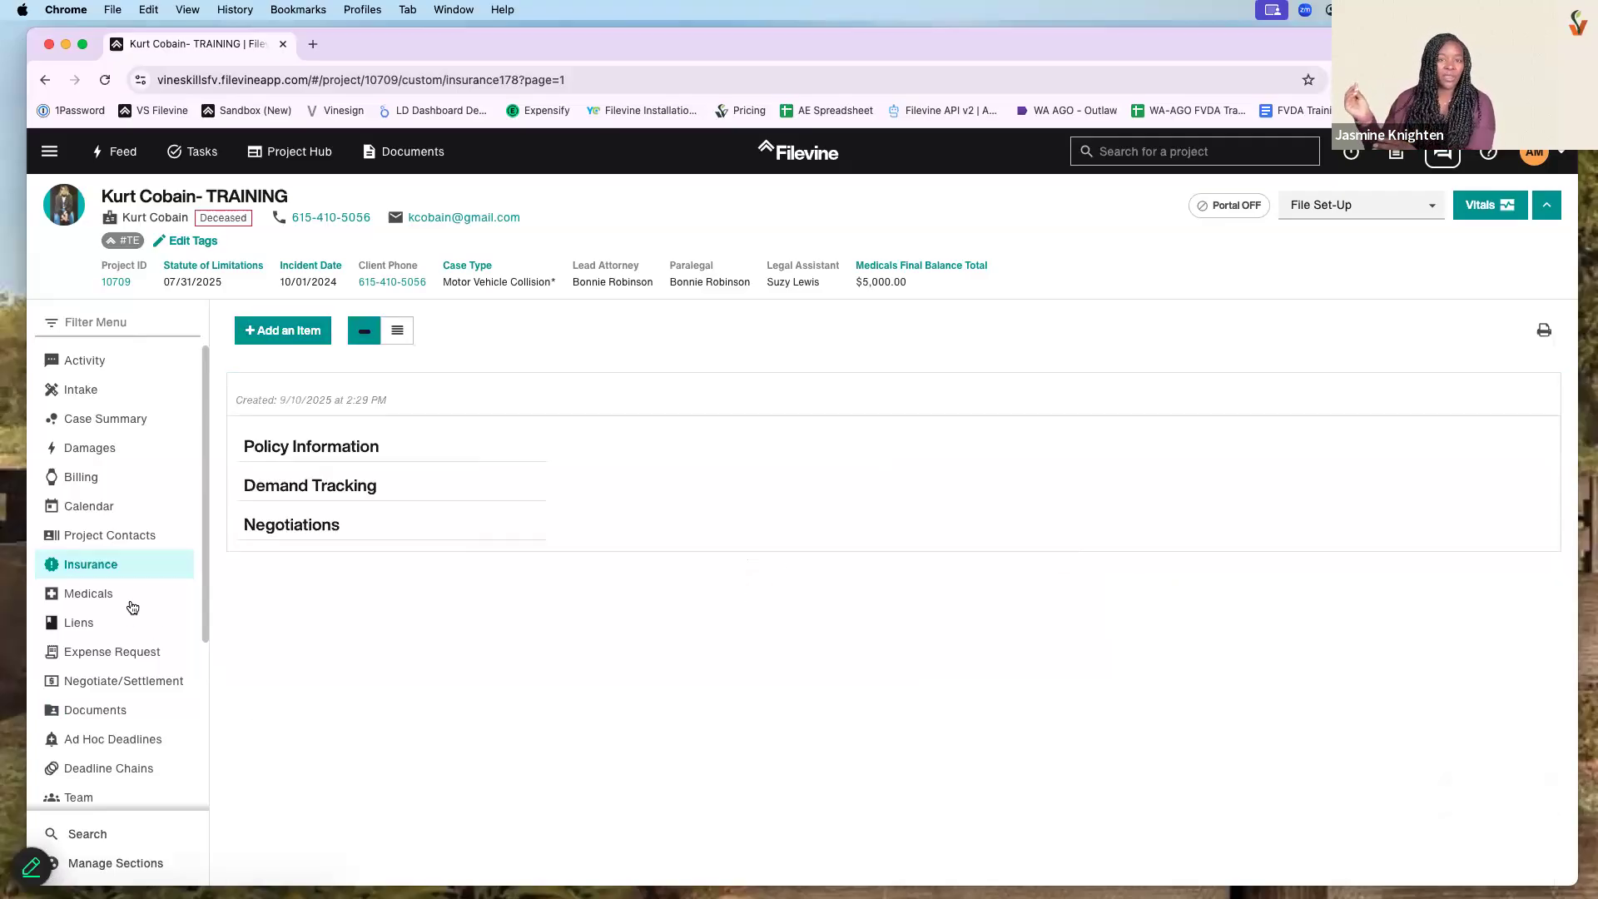
{"action": "scroll", "coordinate": [149, 686], "scroll_direction": "down", "scroll_amount": 3}
{"action": "scroll", "coordinate": [149, 686], "scroll_direction": "down", "scroll_amount": 2}
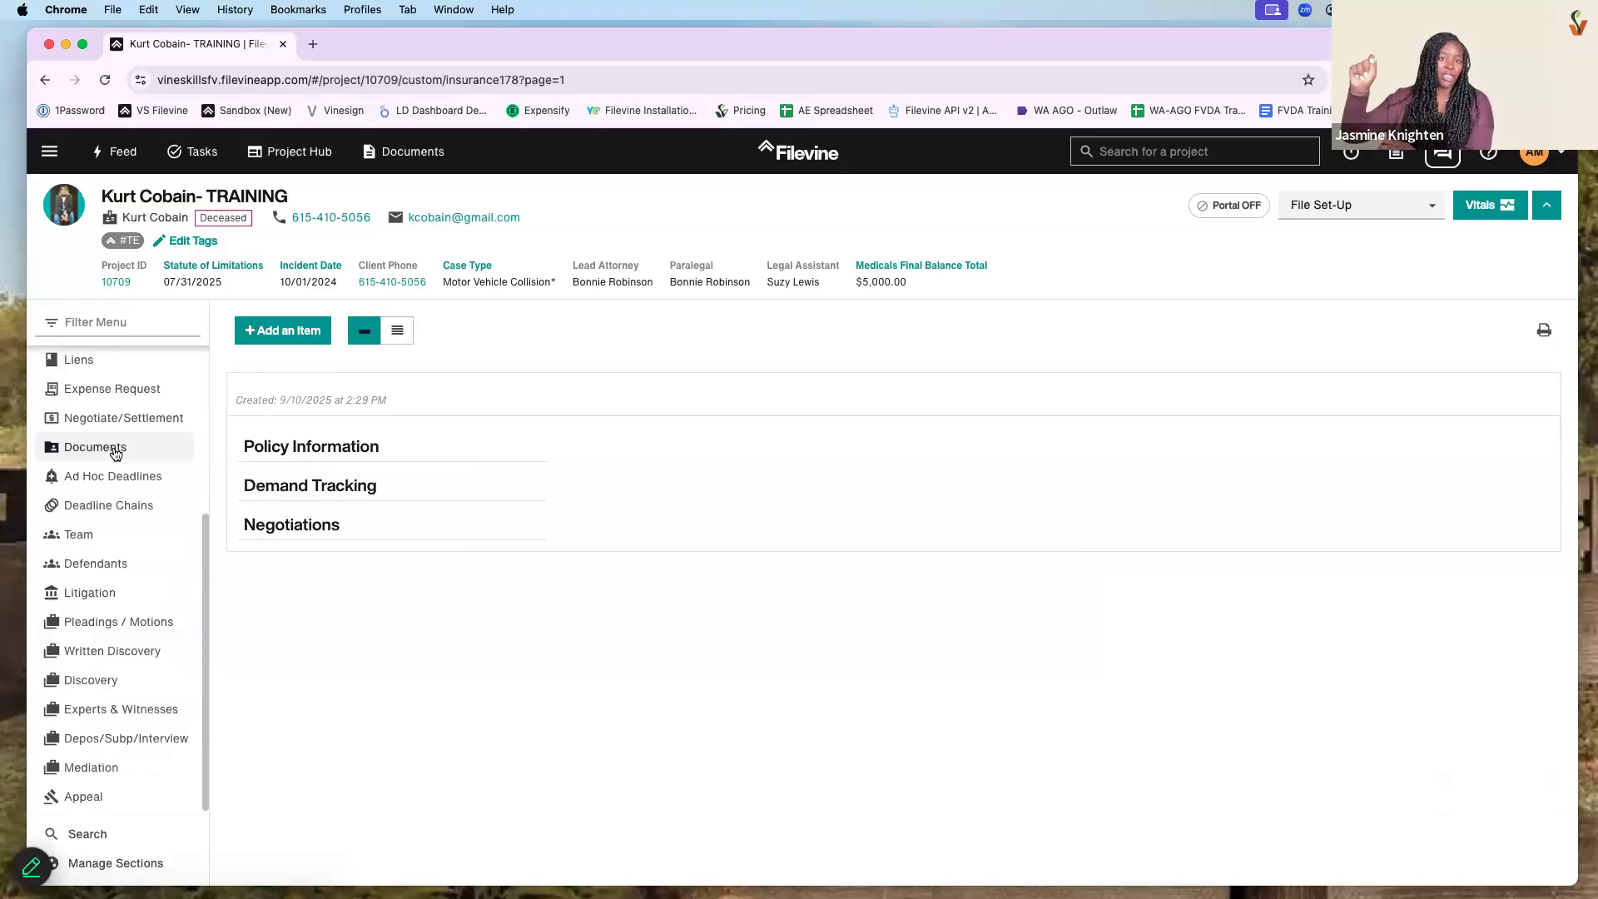
{"action": "left_click", "coordinate": [117, 447]}
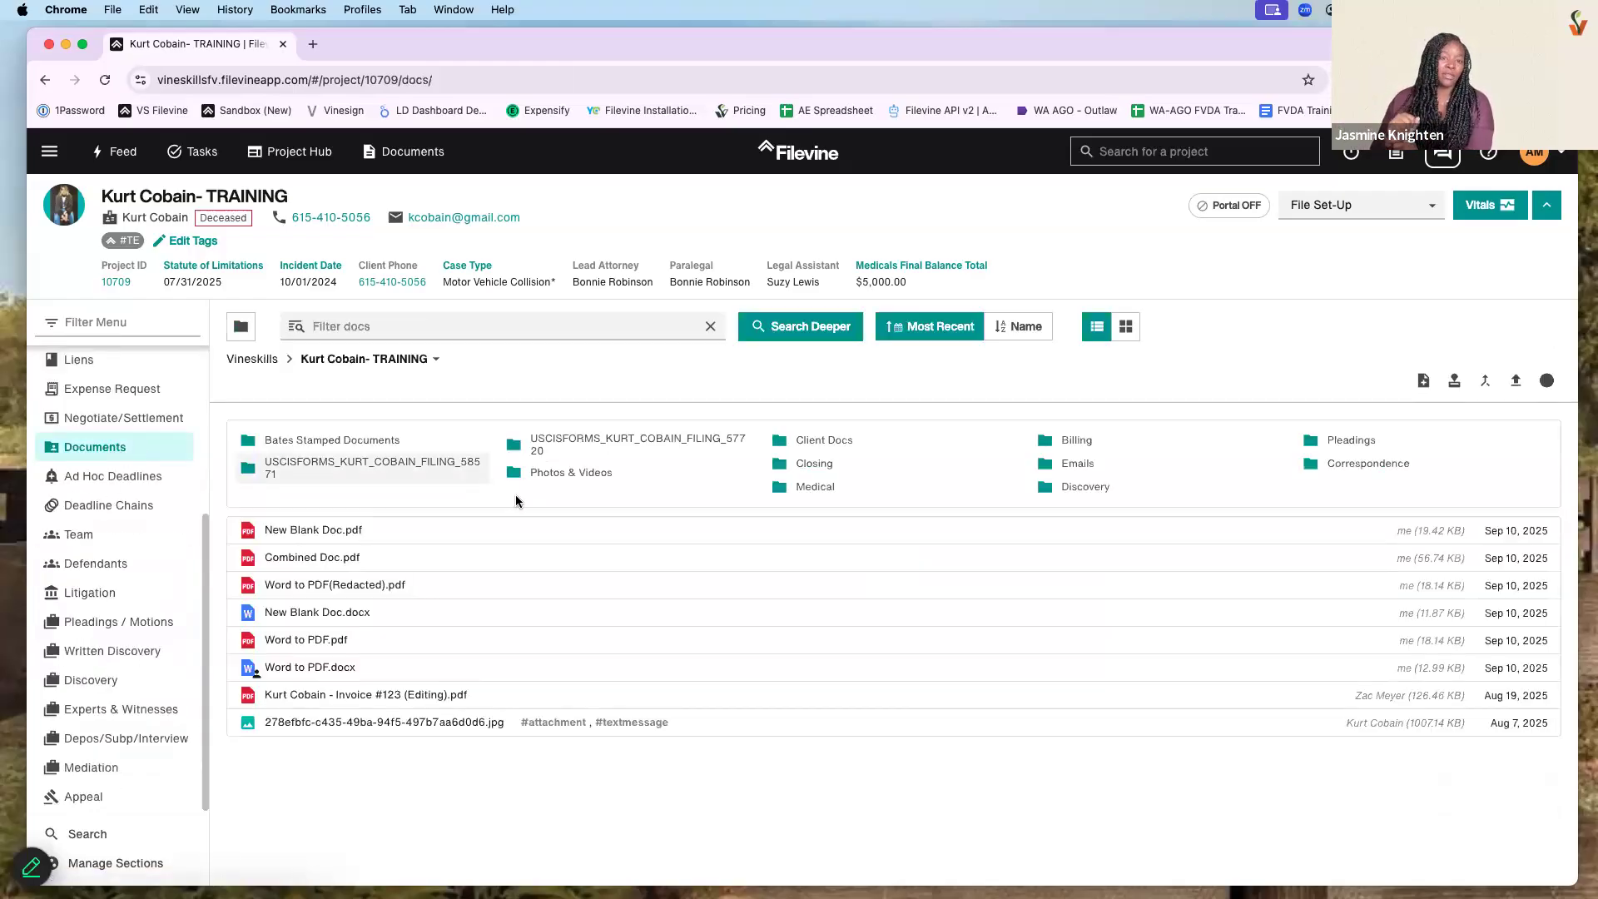
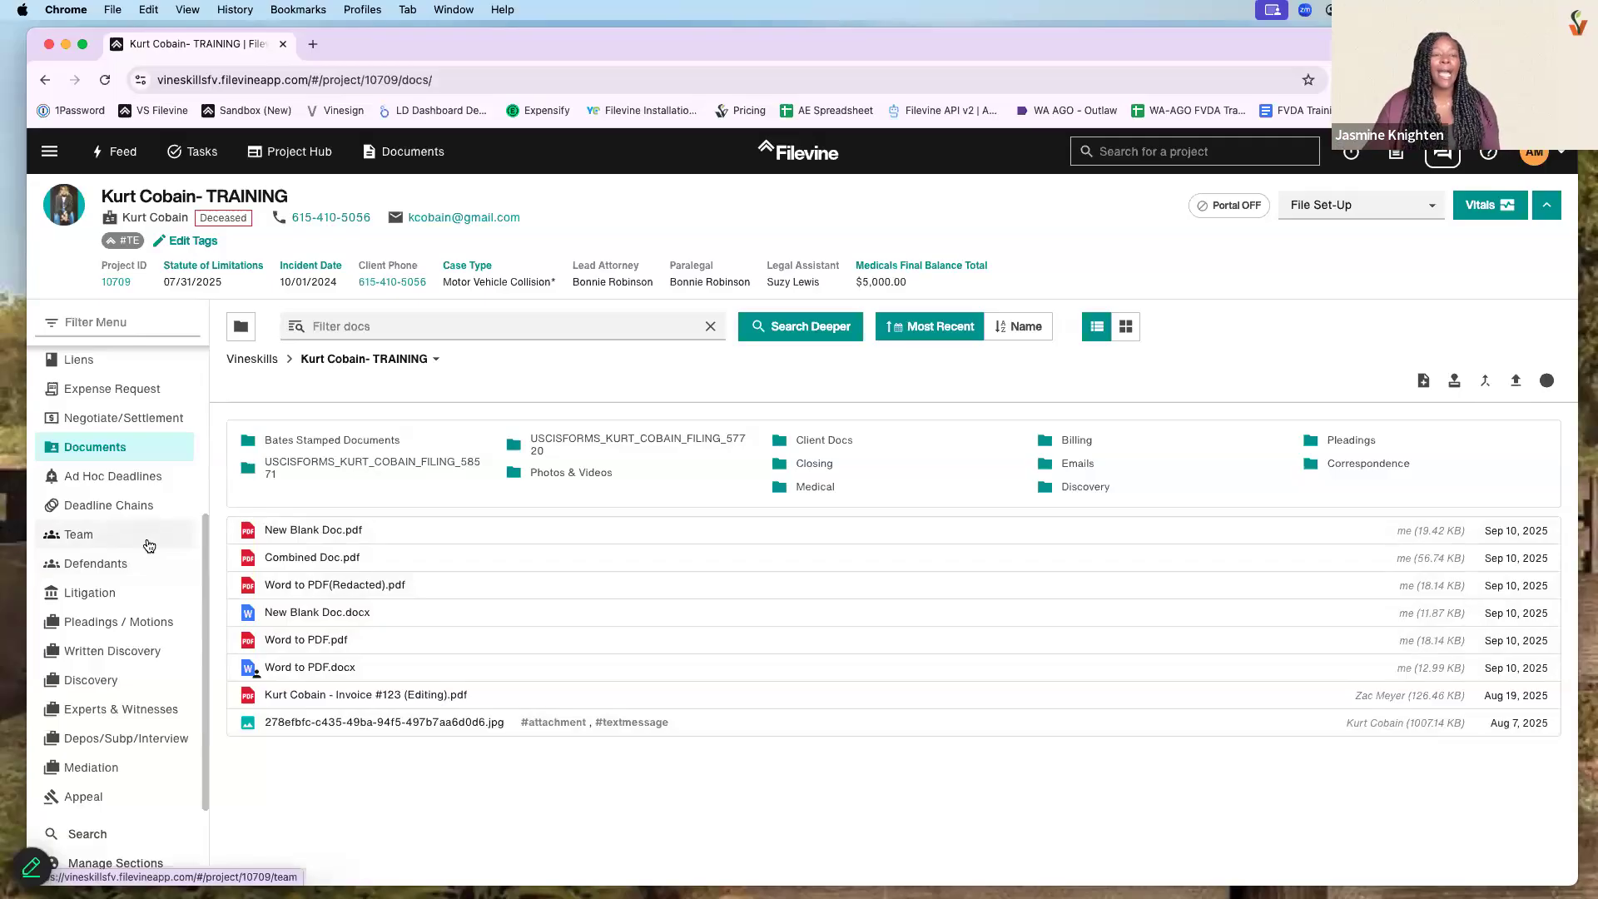
- Open the Kurt Cobain training project's Medicals section and reload the page
{"action": "scroll", "coordinate": [138, 509], "scroll_direction": "up", "scroll_amount": 1}
{"action": "scroll", "coordinate": [138, 510], "scroll_direction": "up", "scroll_amount": 2}
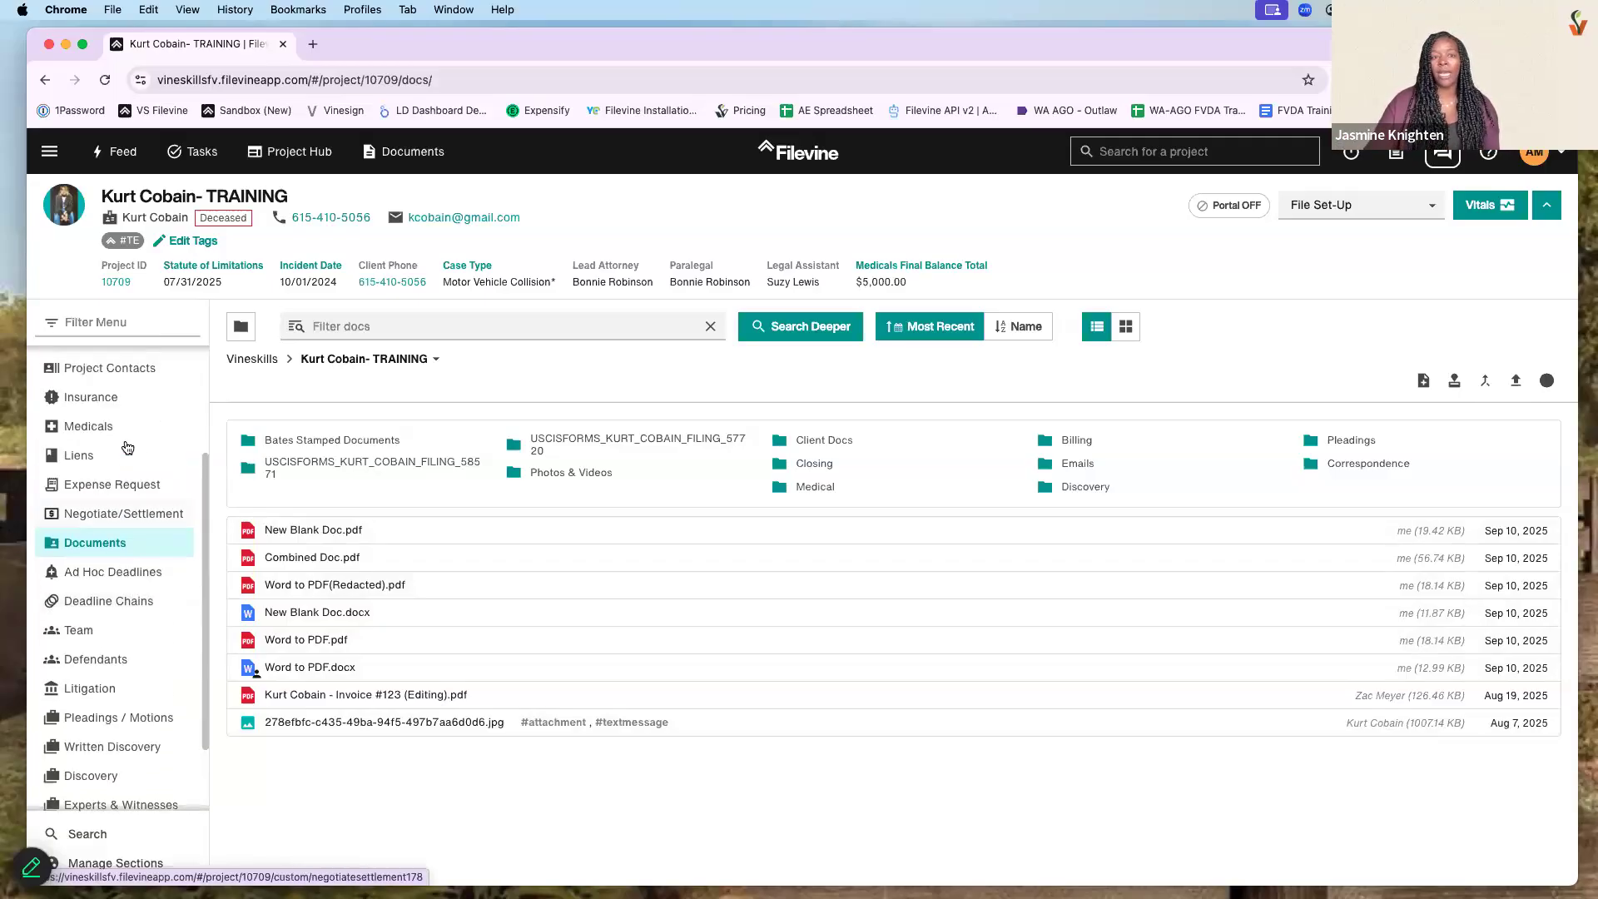
{"action": "left_click", "coordinate": [125, 432]}
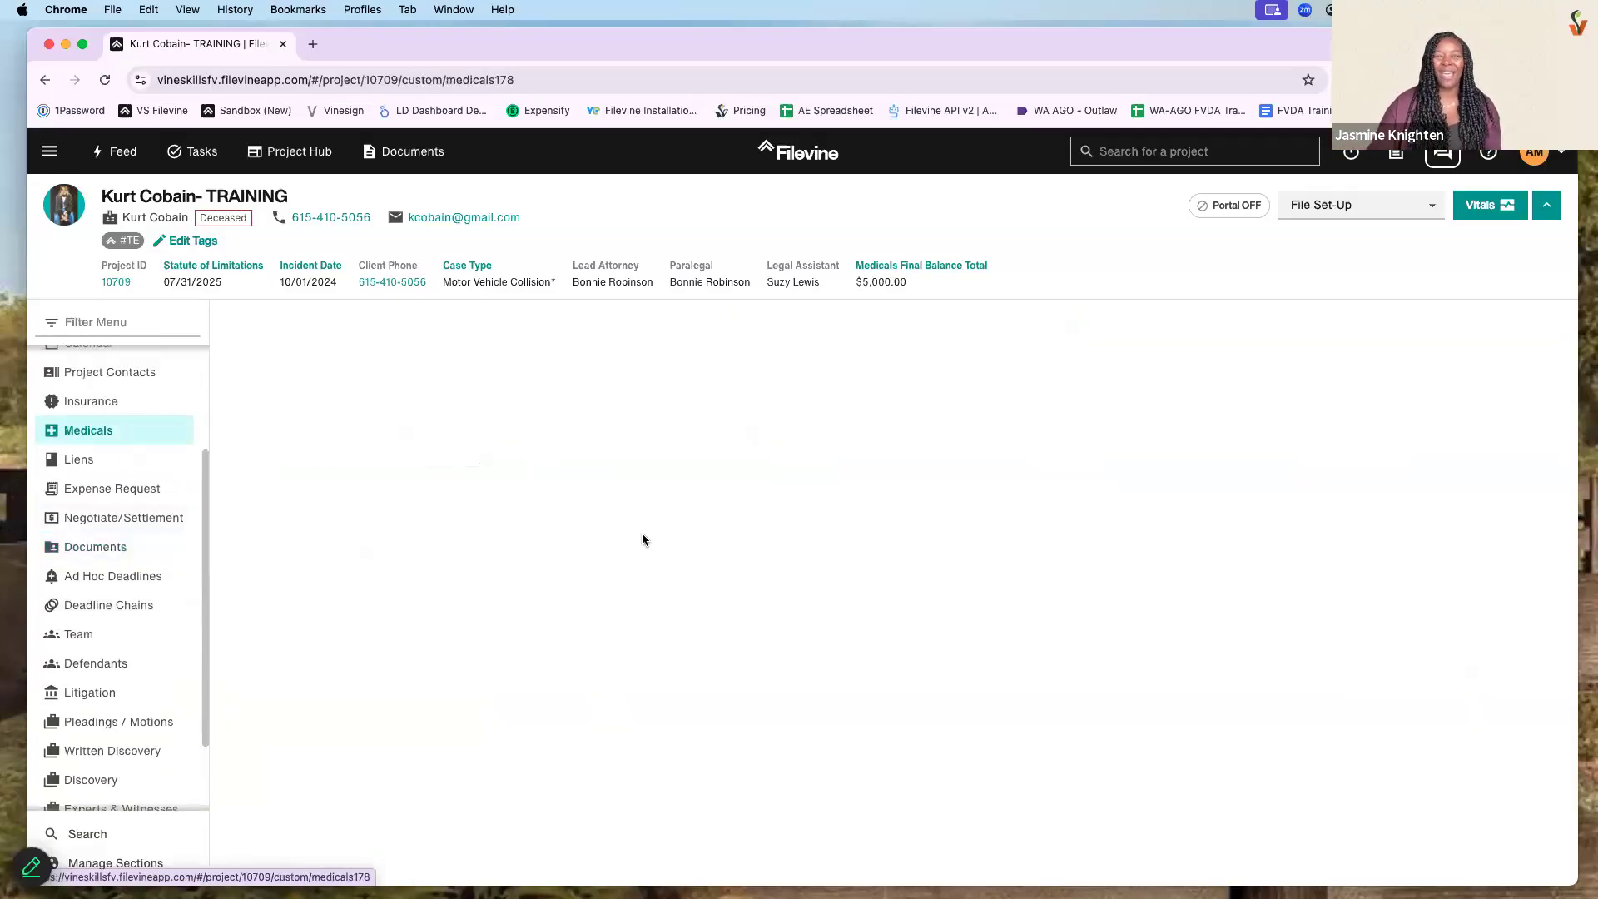
{"action": "left_click", "coordinate": [103, 81]}
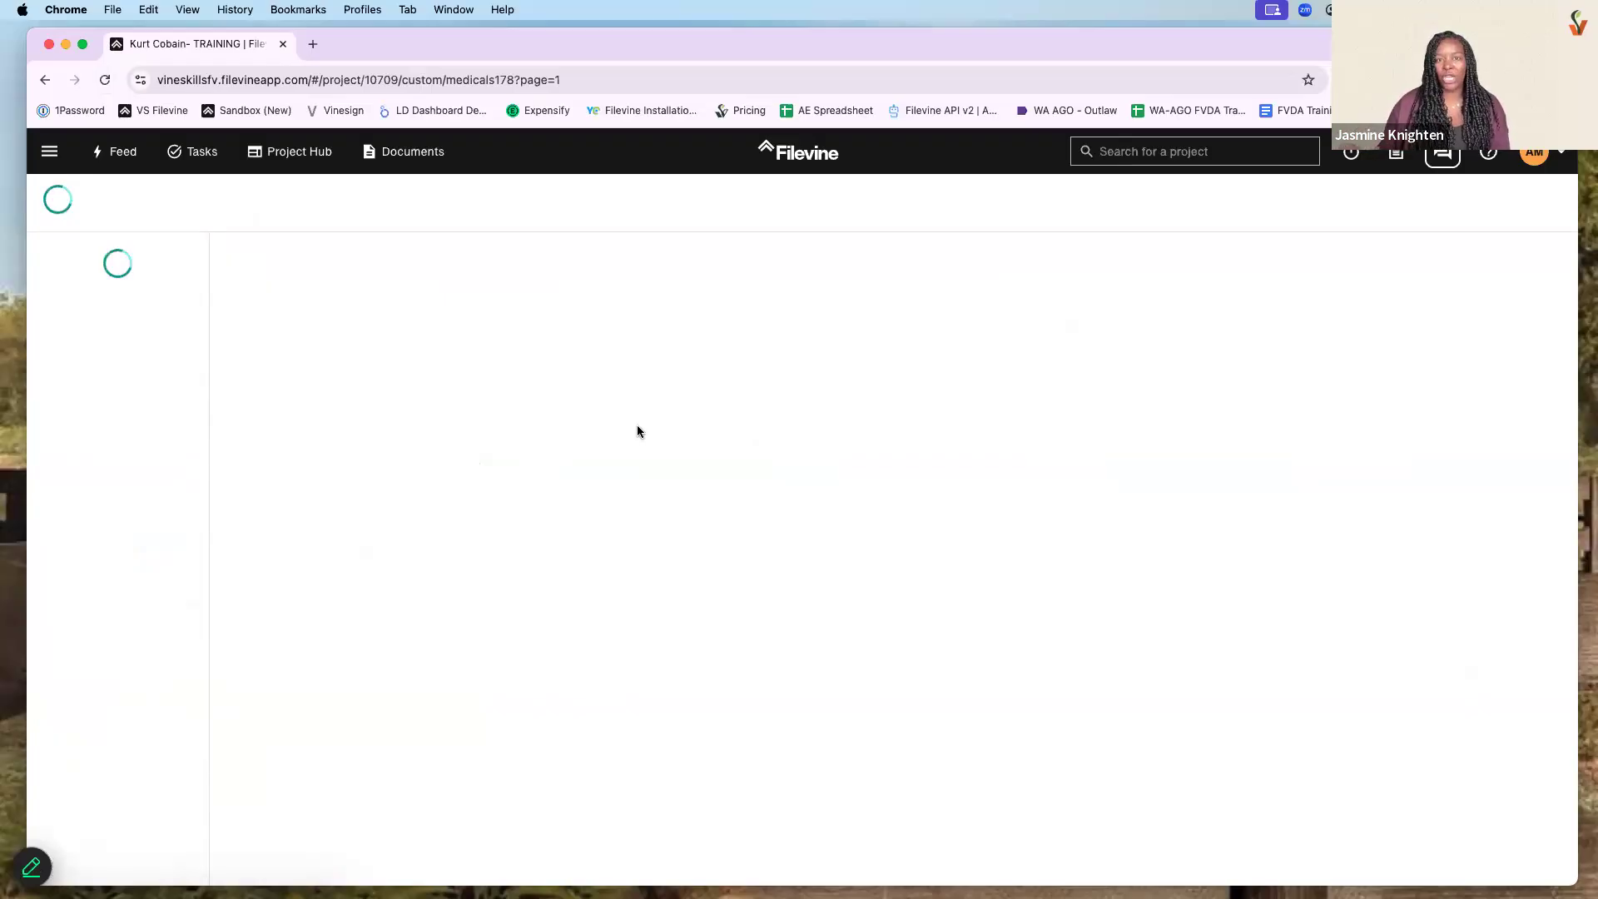
- Review the TEST Hospital record's billing, with its $5,000.00 balance, then close the form
{"action": "left_click", "coordinate": [786, 493]}
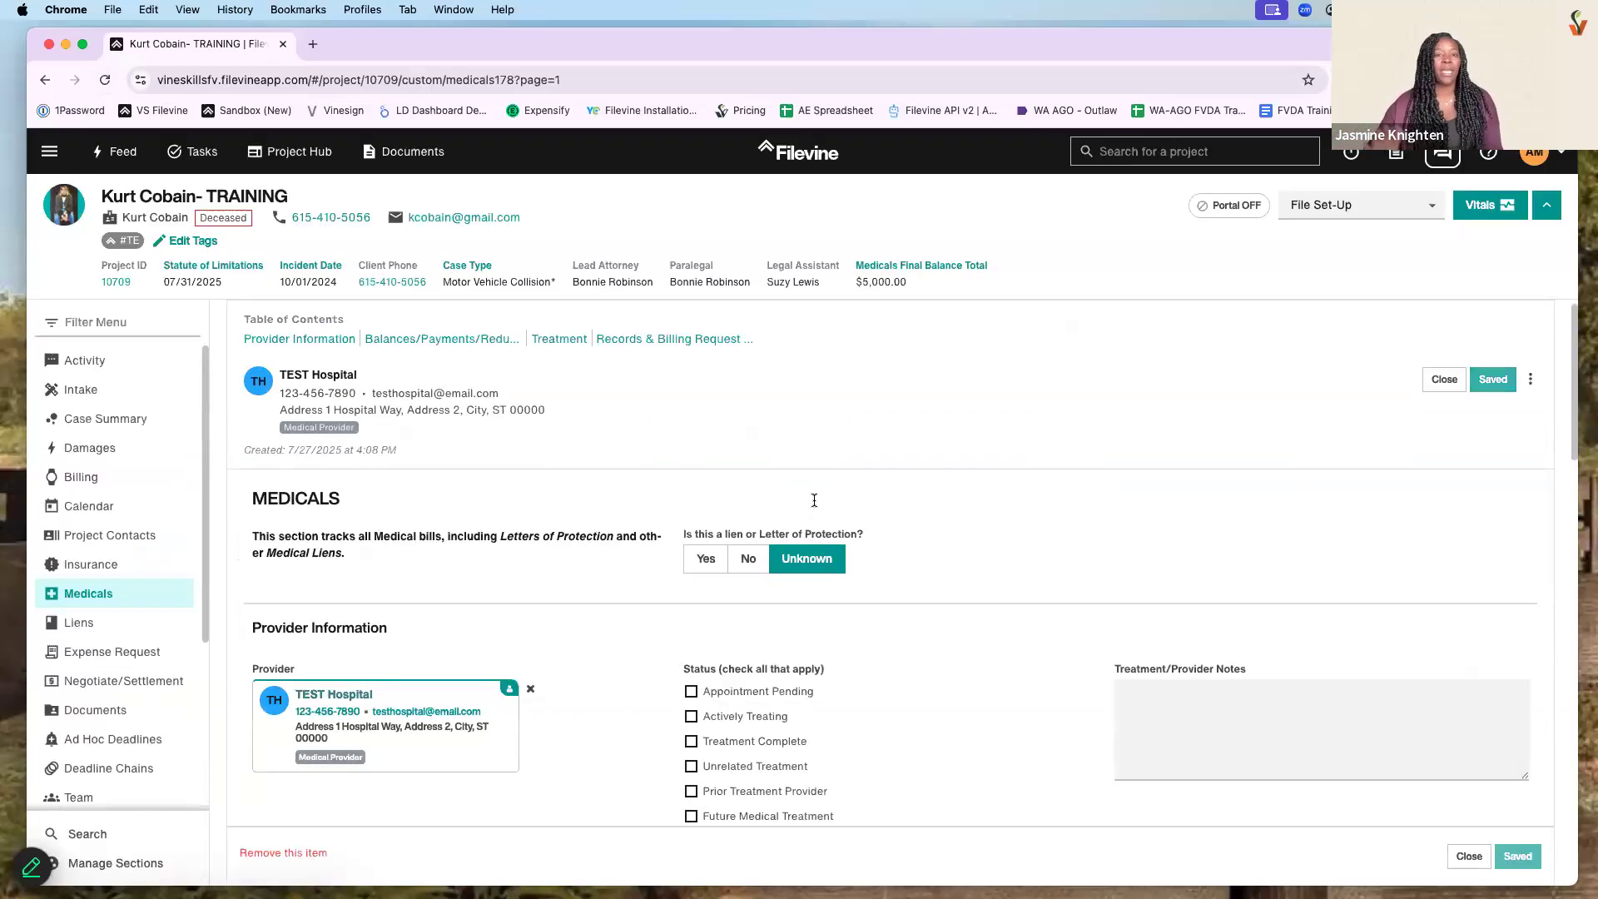
{"action": "scroll", "coordinate": [813, 503], "scroll_direction": "down", "scroll_amount": 10}
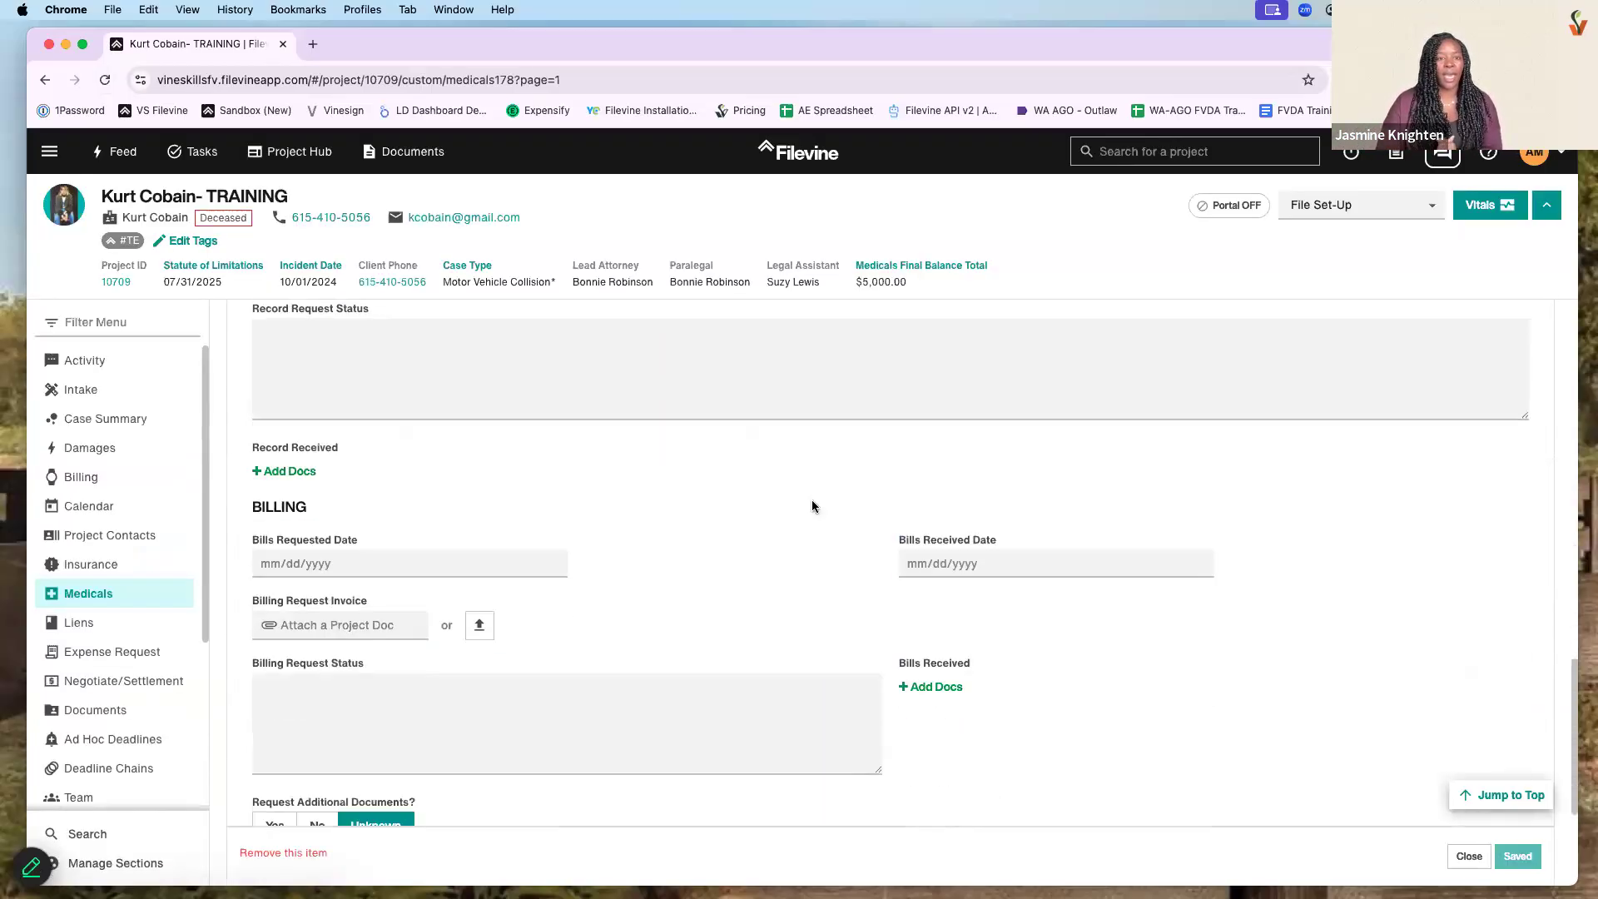
{"action": "scroll", "coordinate": [933, 590], "scroll_direction": "down", "scroll_amount": 2}
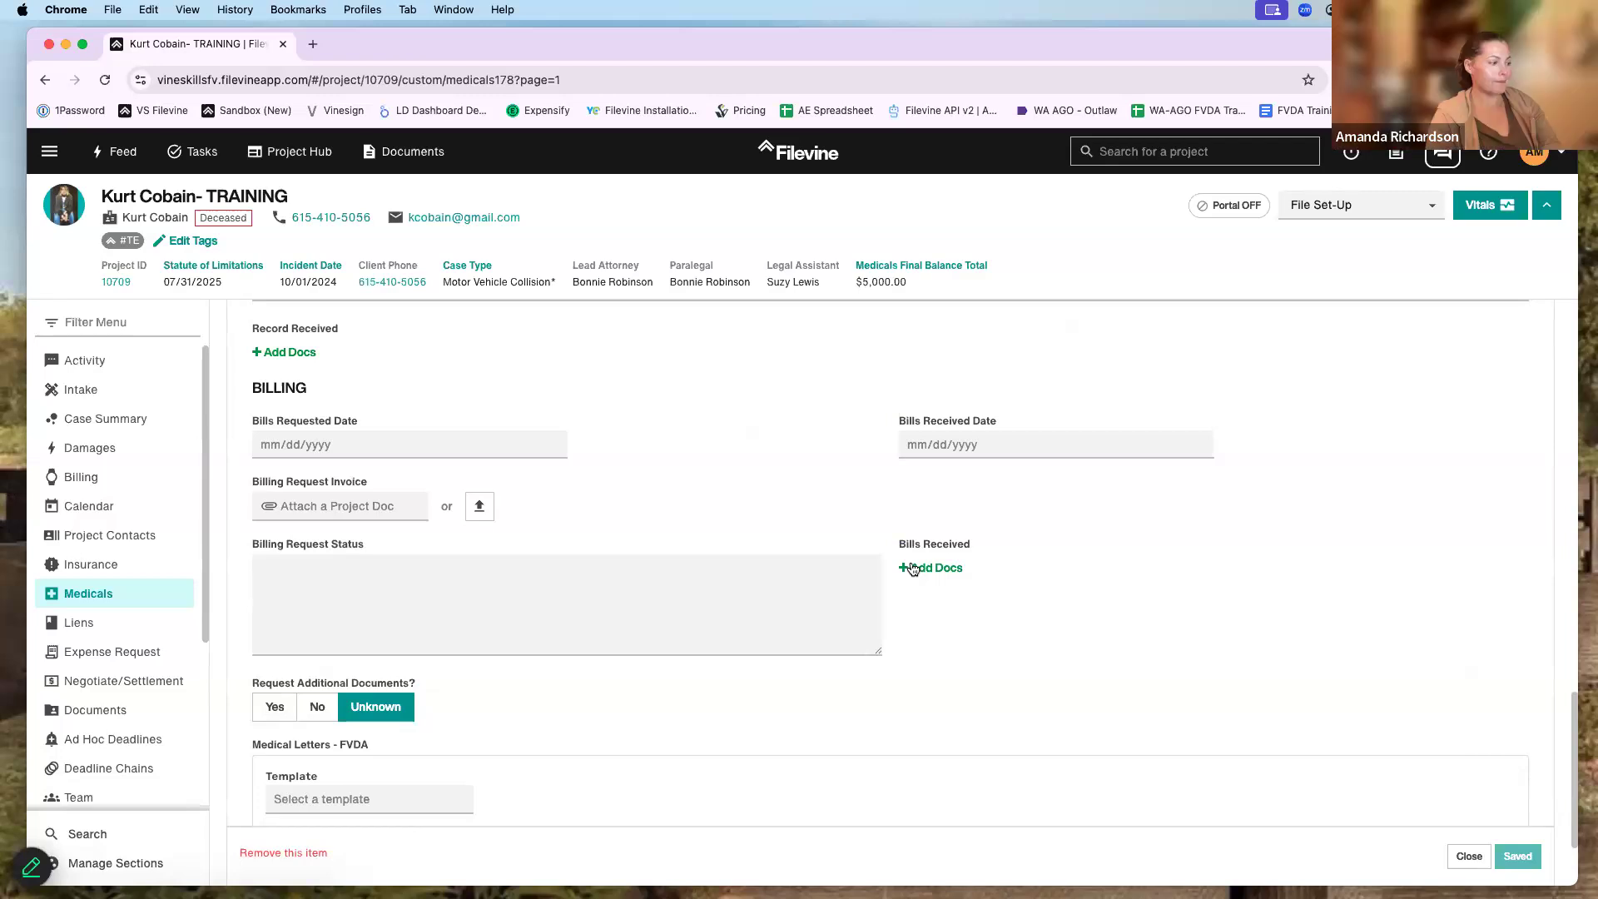
{"action": "scroll", "coordinate": [1074, 595], "scroll_direction": "up", "scroll_amount": 3}
{"action": "left_click", "coordinate": [1469, 856]}
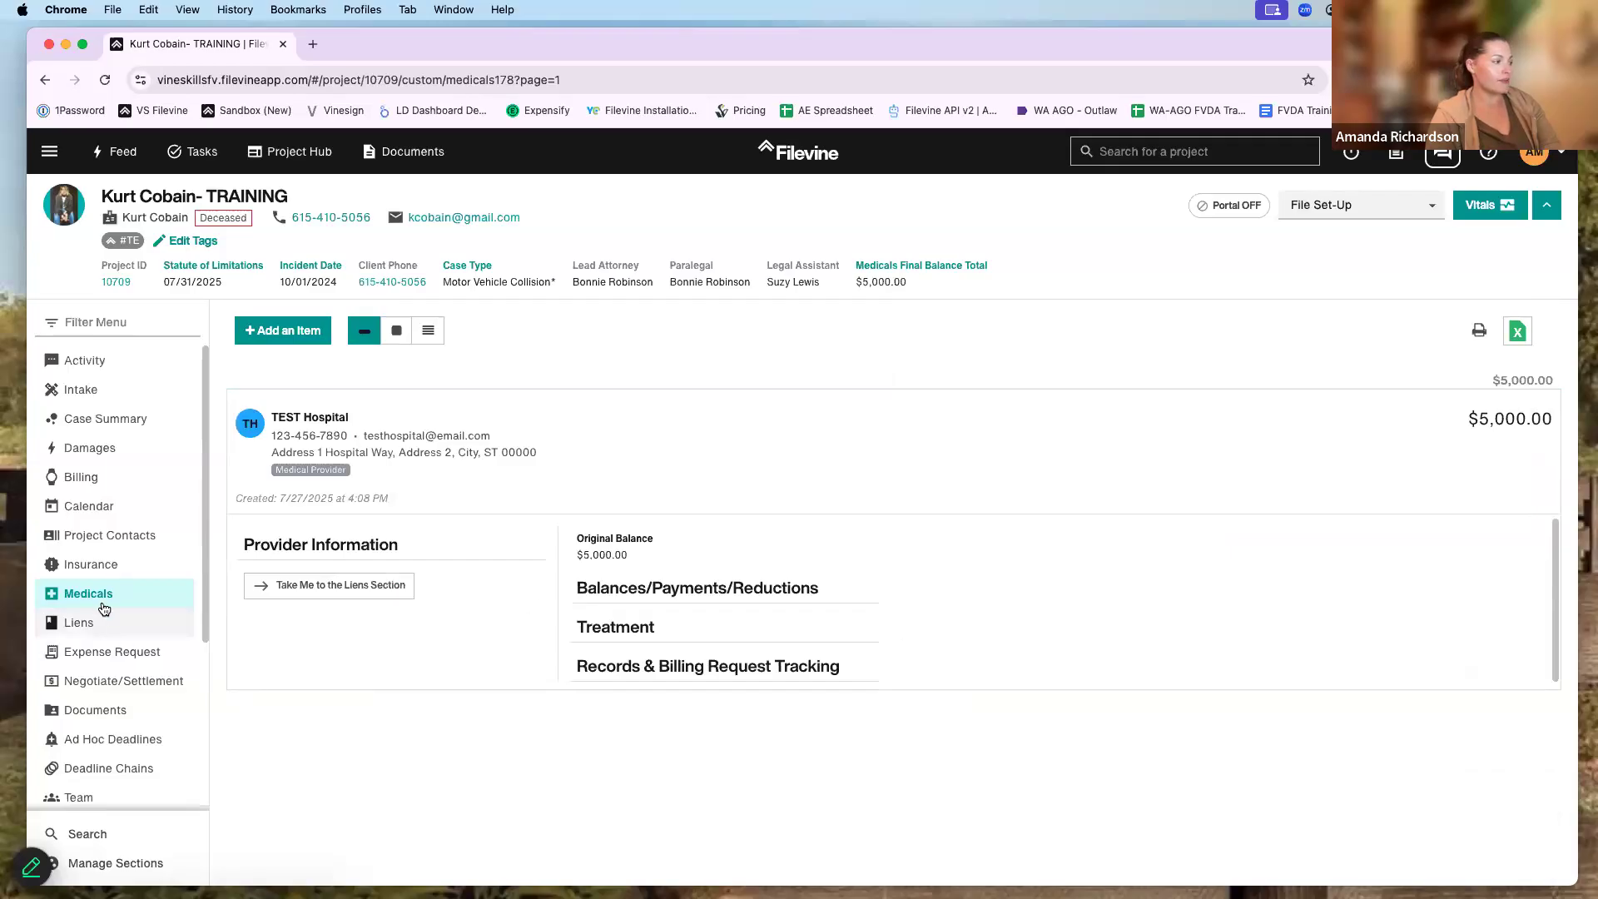
- Return to the project's Documents list showing Combined Doc.pdf and New Blank Doc.pdf
{"action": "left_click", "coordinate": [157, 709]}
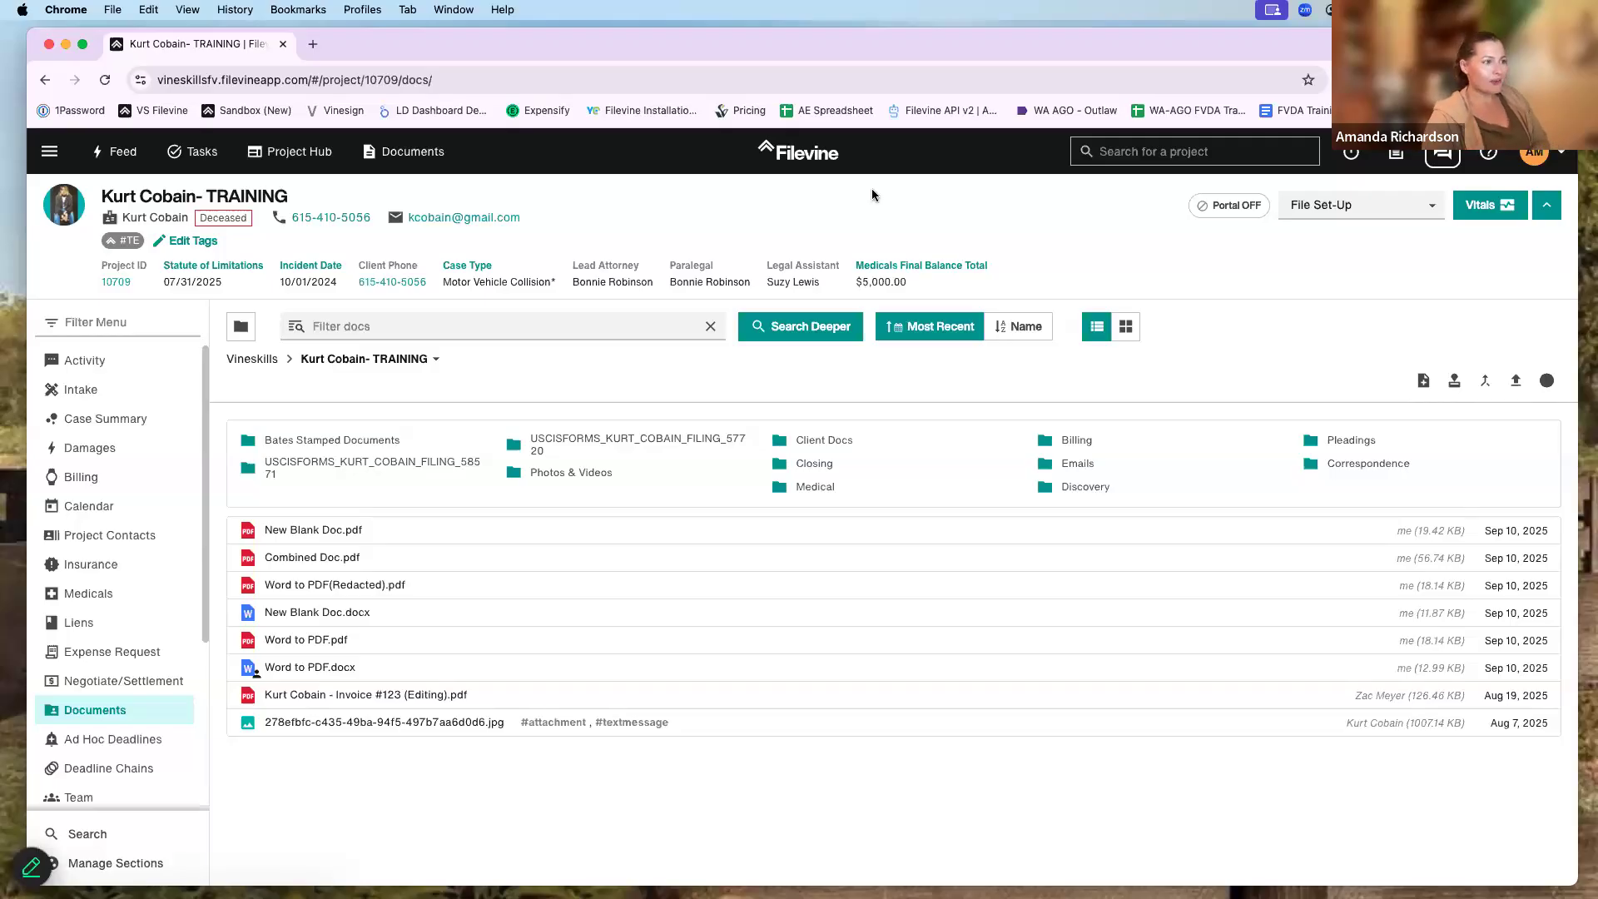
{"action": "left_click_drag", "start_coordinate": [842, 54], "coordinate": [844, 61]}
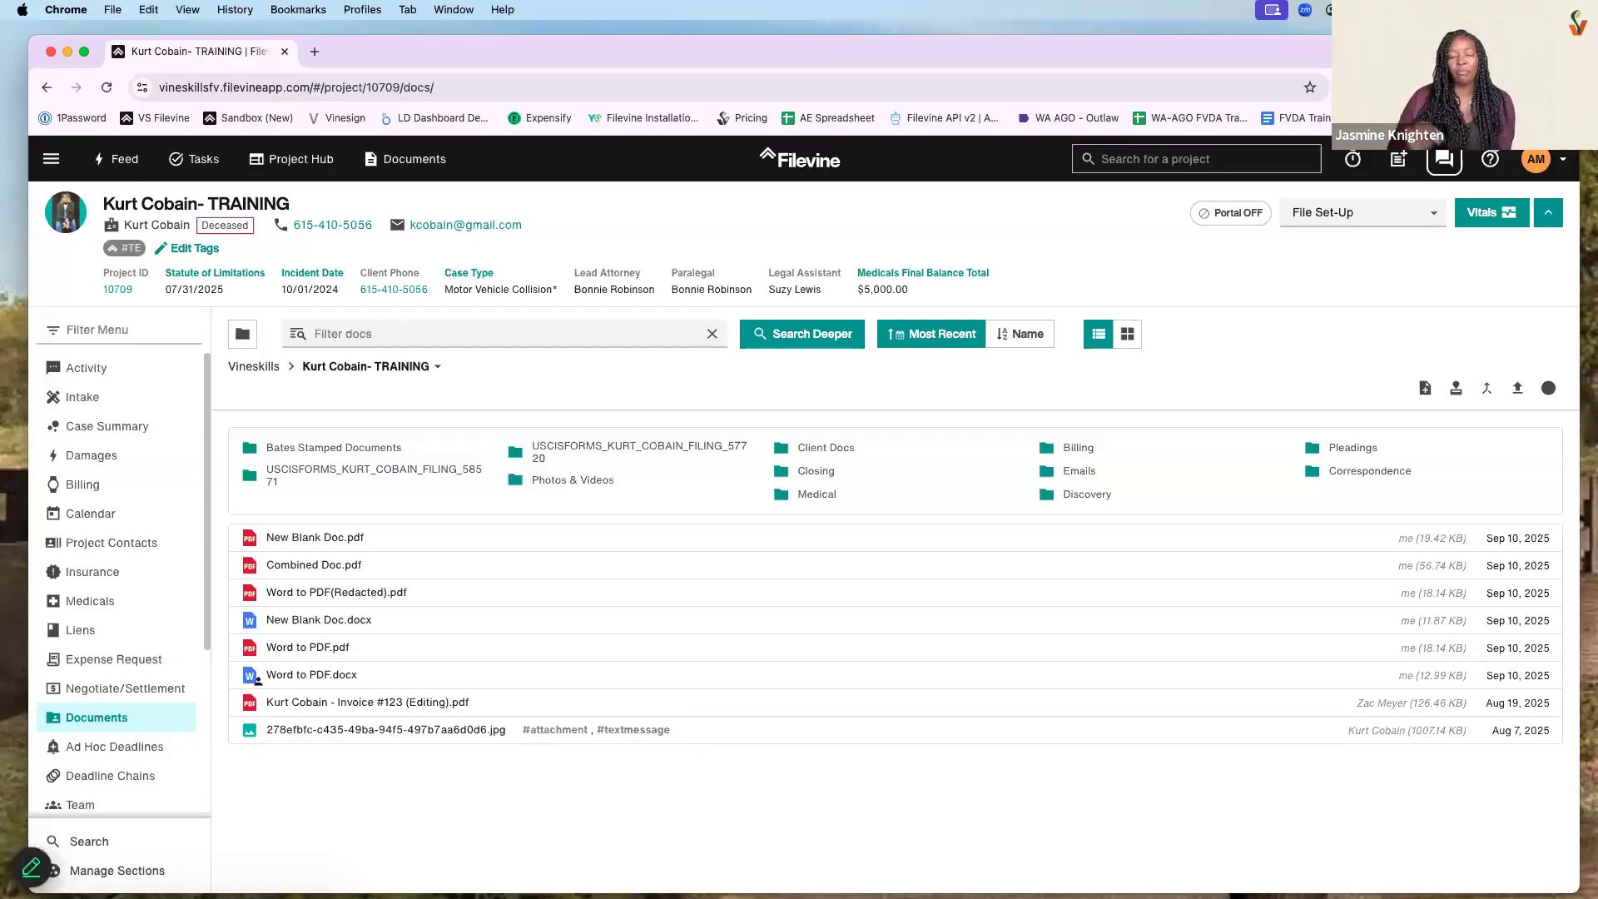
- Open the firm-wide Documents search scoped to the Vineskills organisation
{"action": "left_click", "coordinate": [417, 165]}
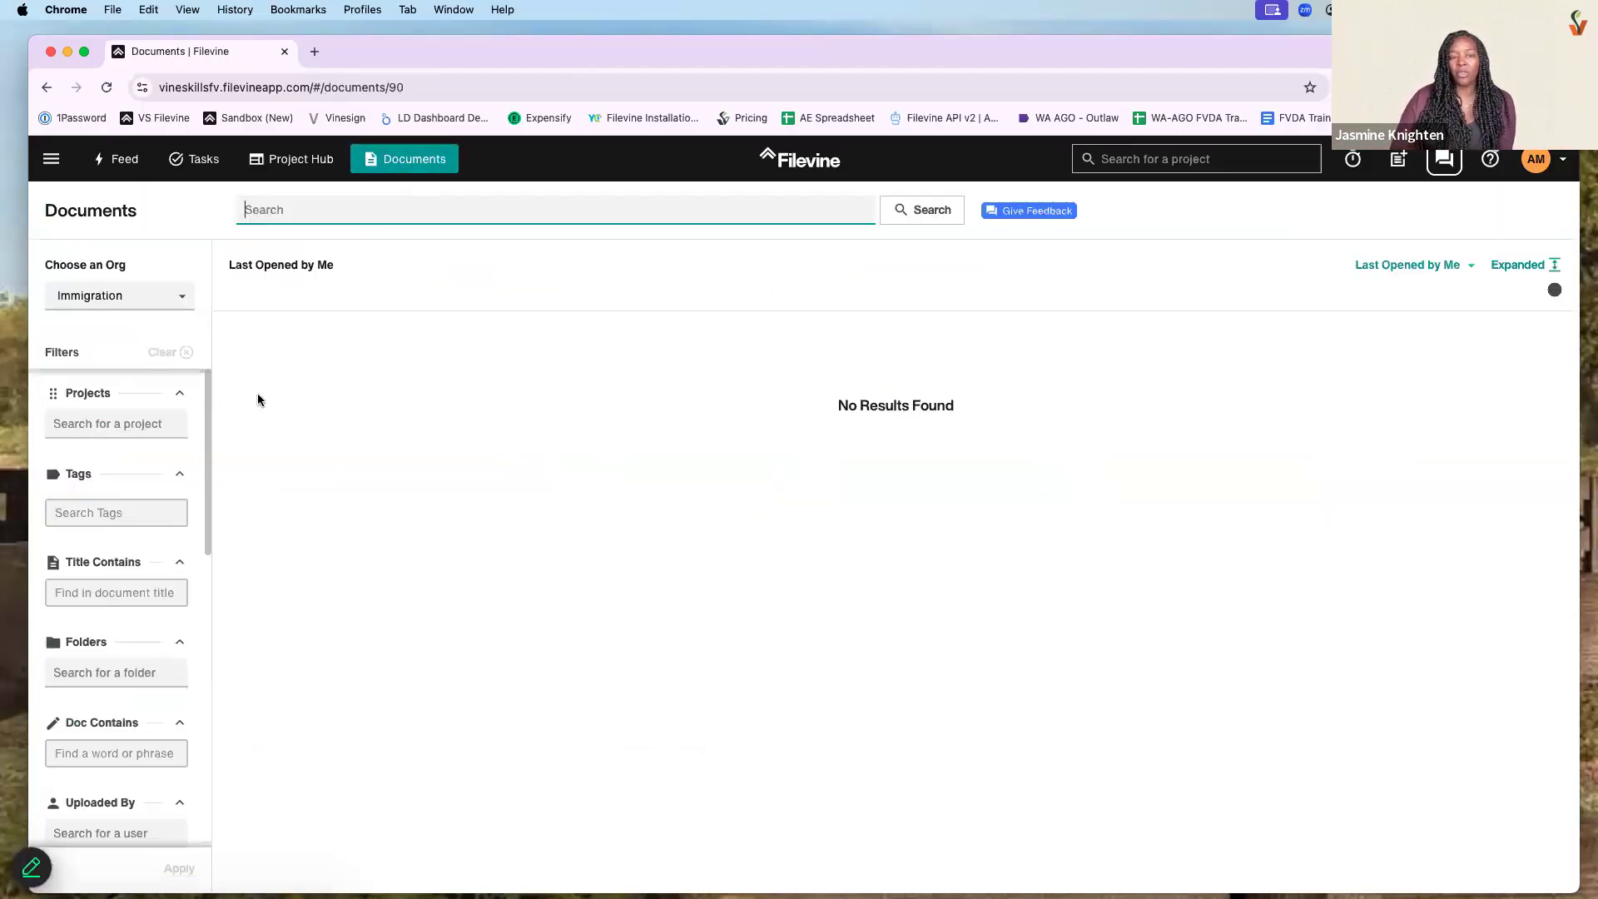
{"action": "scroll", "coordinate": [125, 506], "scroll_direction": "down", "scroll_amount": 2}
{"action": "left_click", "coordinate": [107, 298]}
{"action": "left_click", "coordinate": [116, 353]}
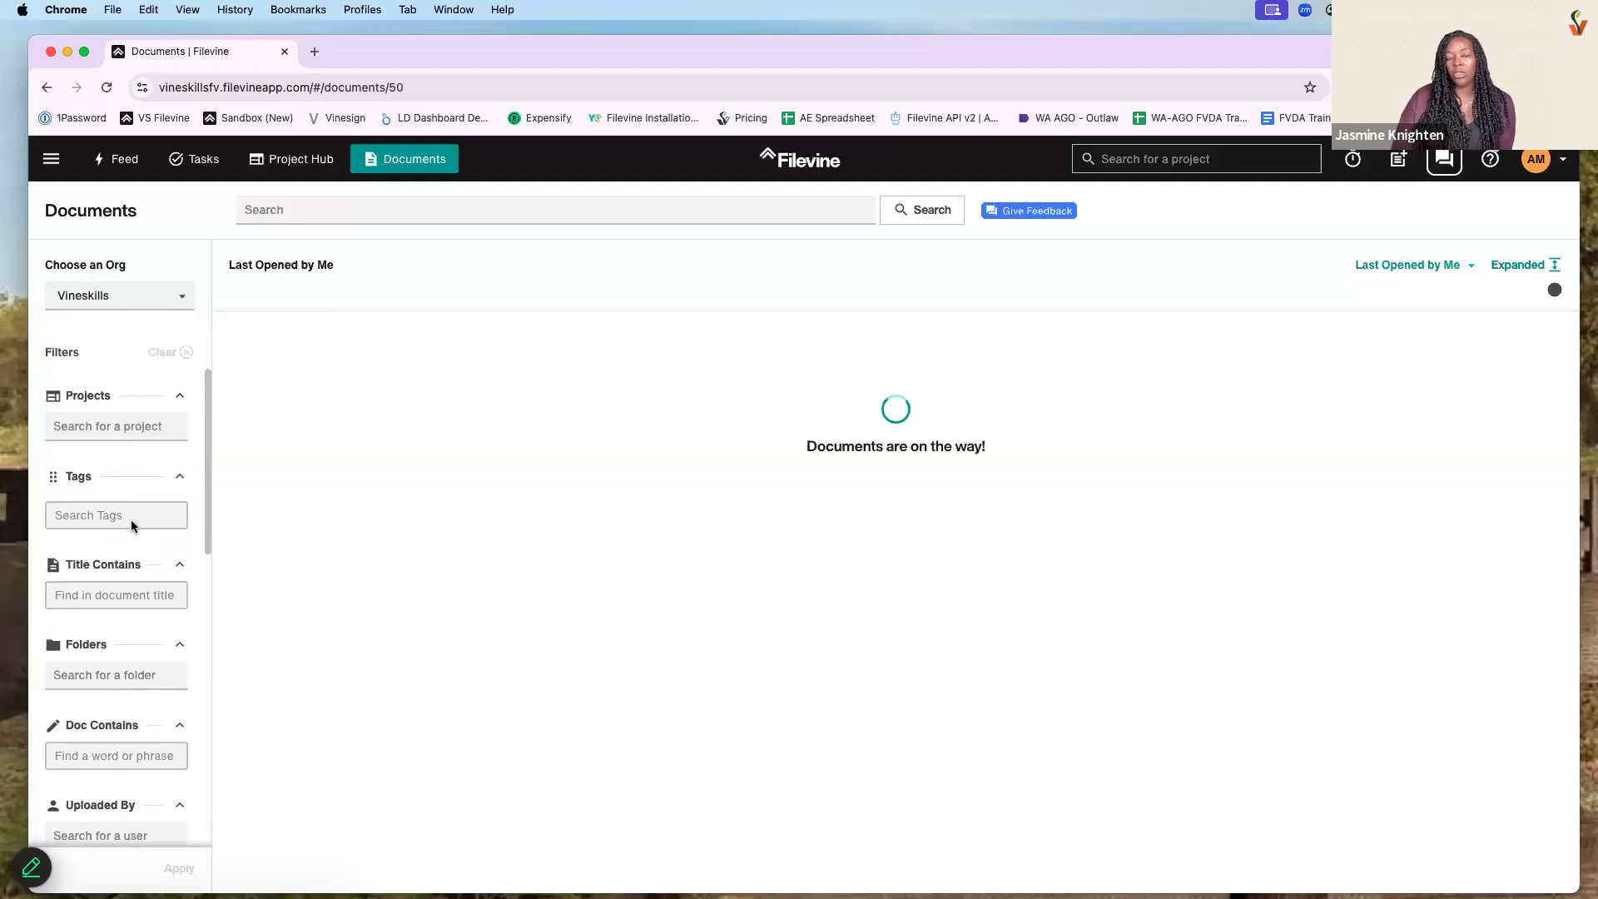
- Filter the document results by the #attachment tag and browse them
{"action": "left_click", "coordinate": [84, 515]}
{"action": "type", "text": "at"}
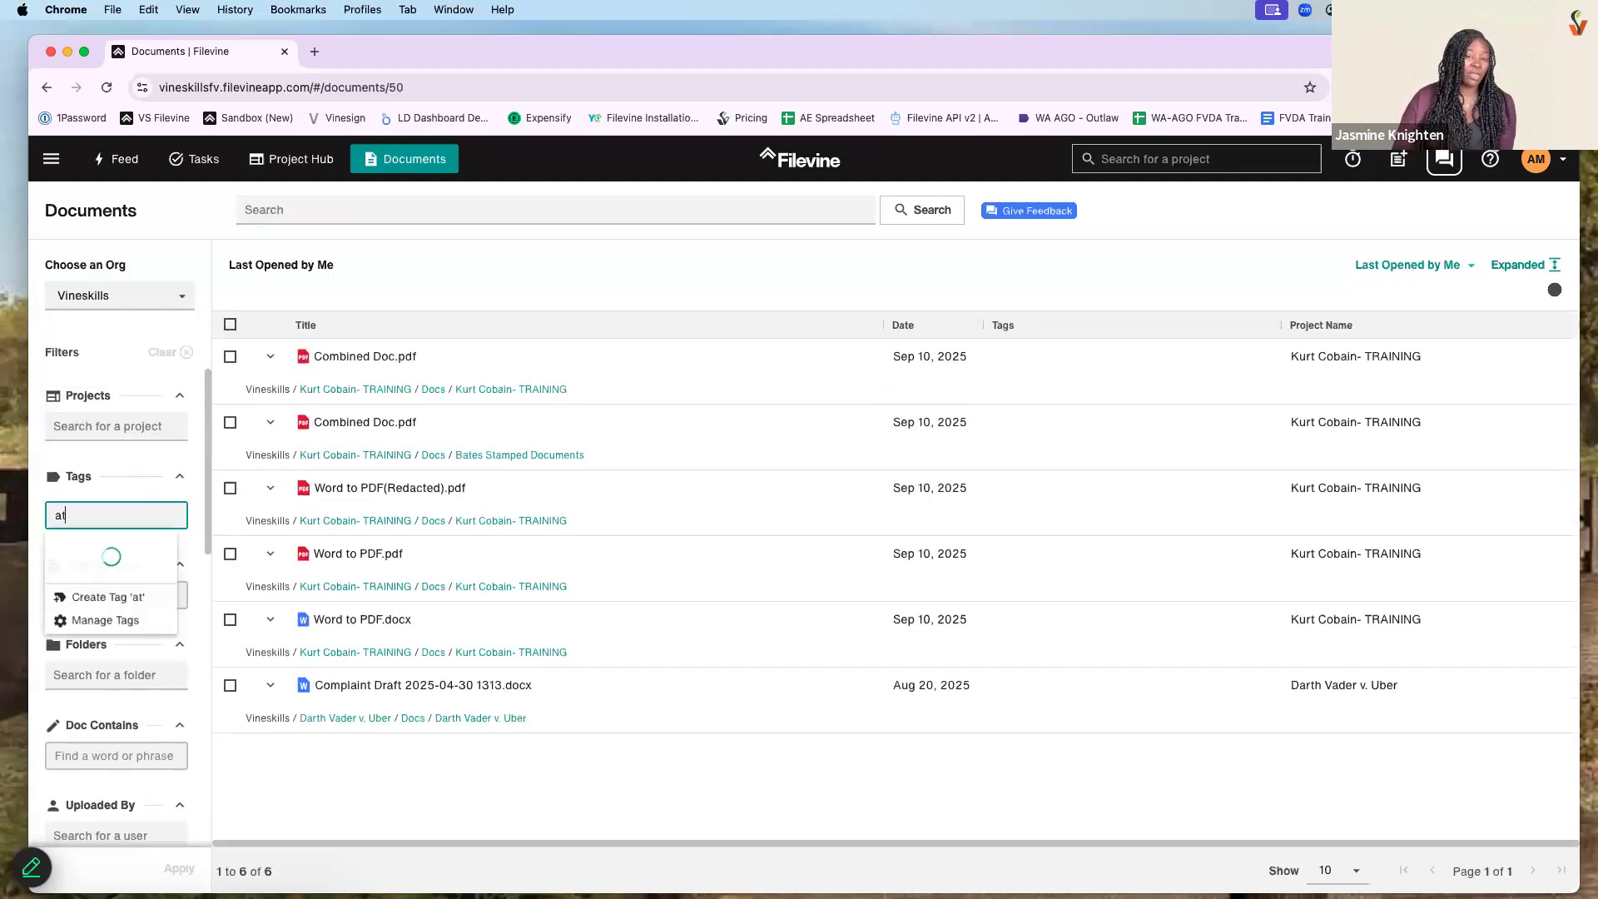
{"action": "type", "text": "tachment"}
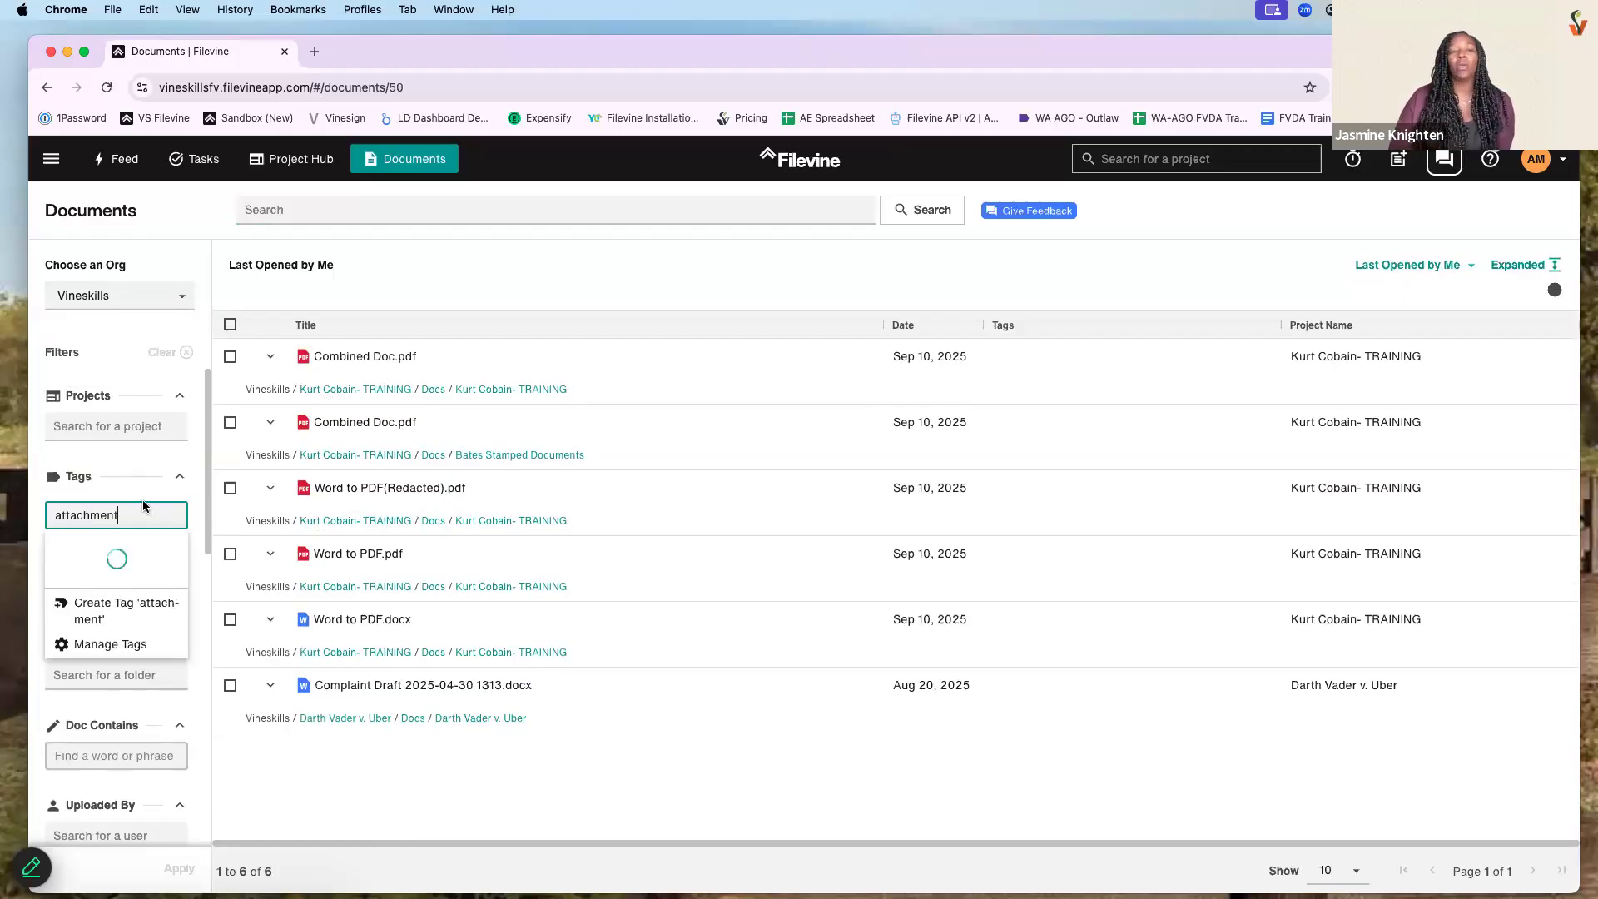
{"action": "key", "text": "Return"}
{"action": "scroll", "coordinate": [173, 582], "scroll_direction": "down", "scroll_amount": 10}
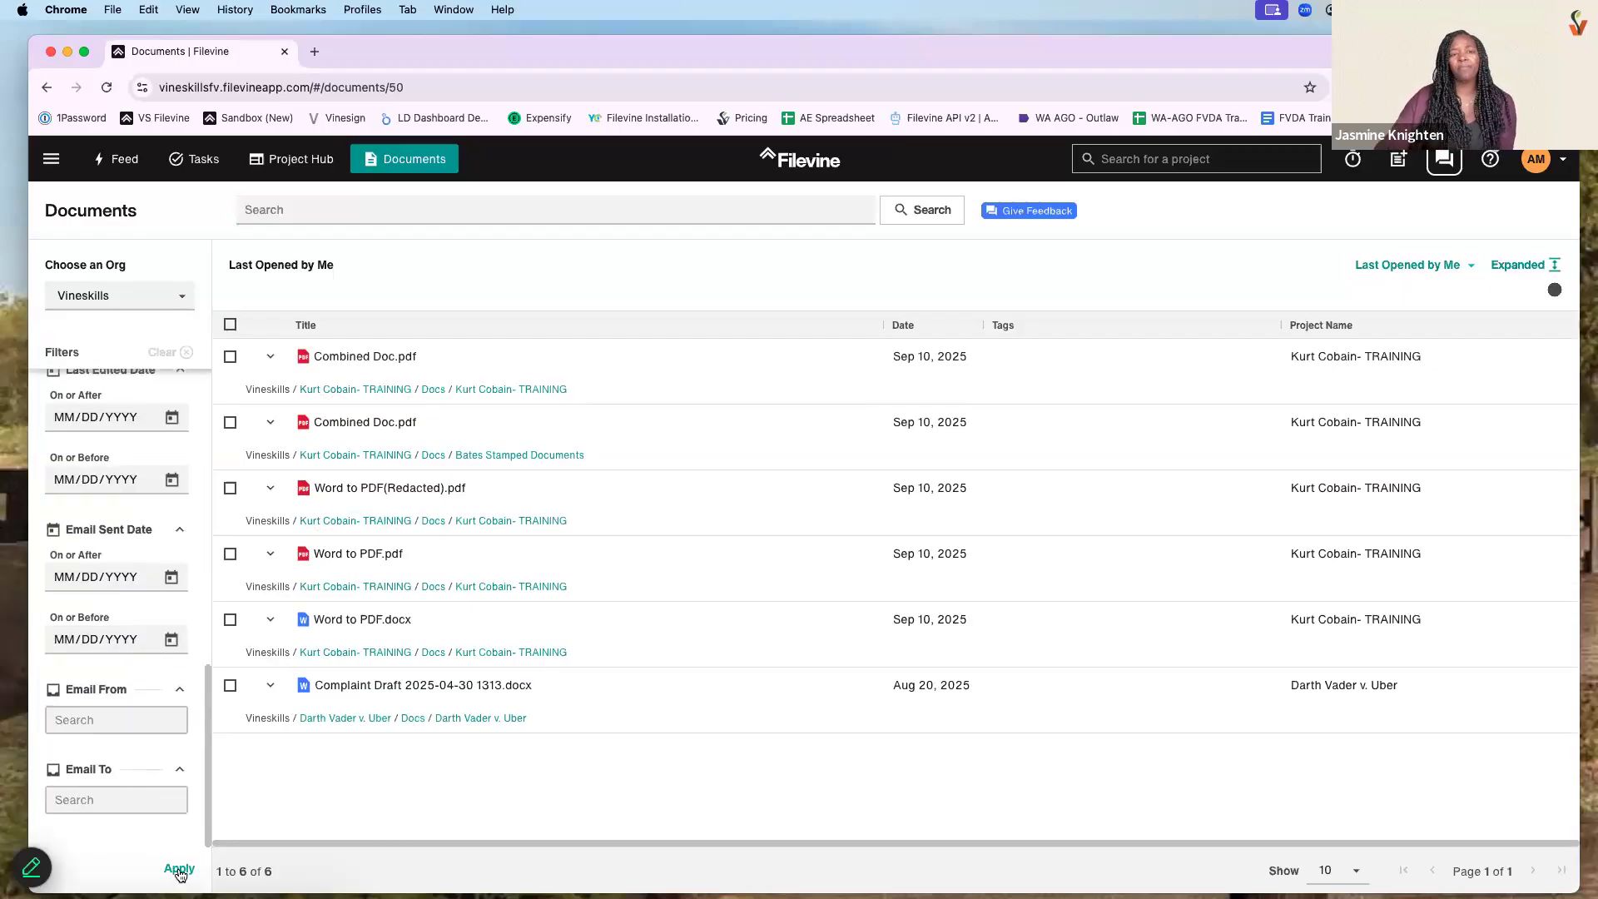
{"action": "left_click", "coordinate": [179, 868]}
{"action": "scroll", "coordinate": [150, 500], "scroll_direction": "up", "scroll_amount": 6}
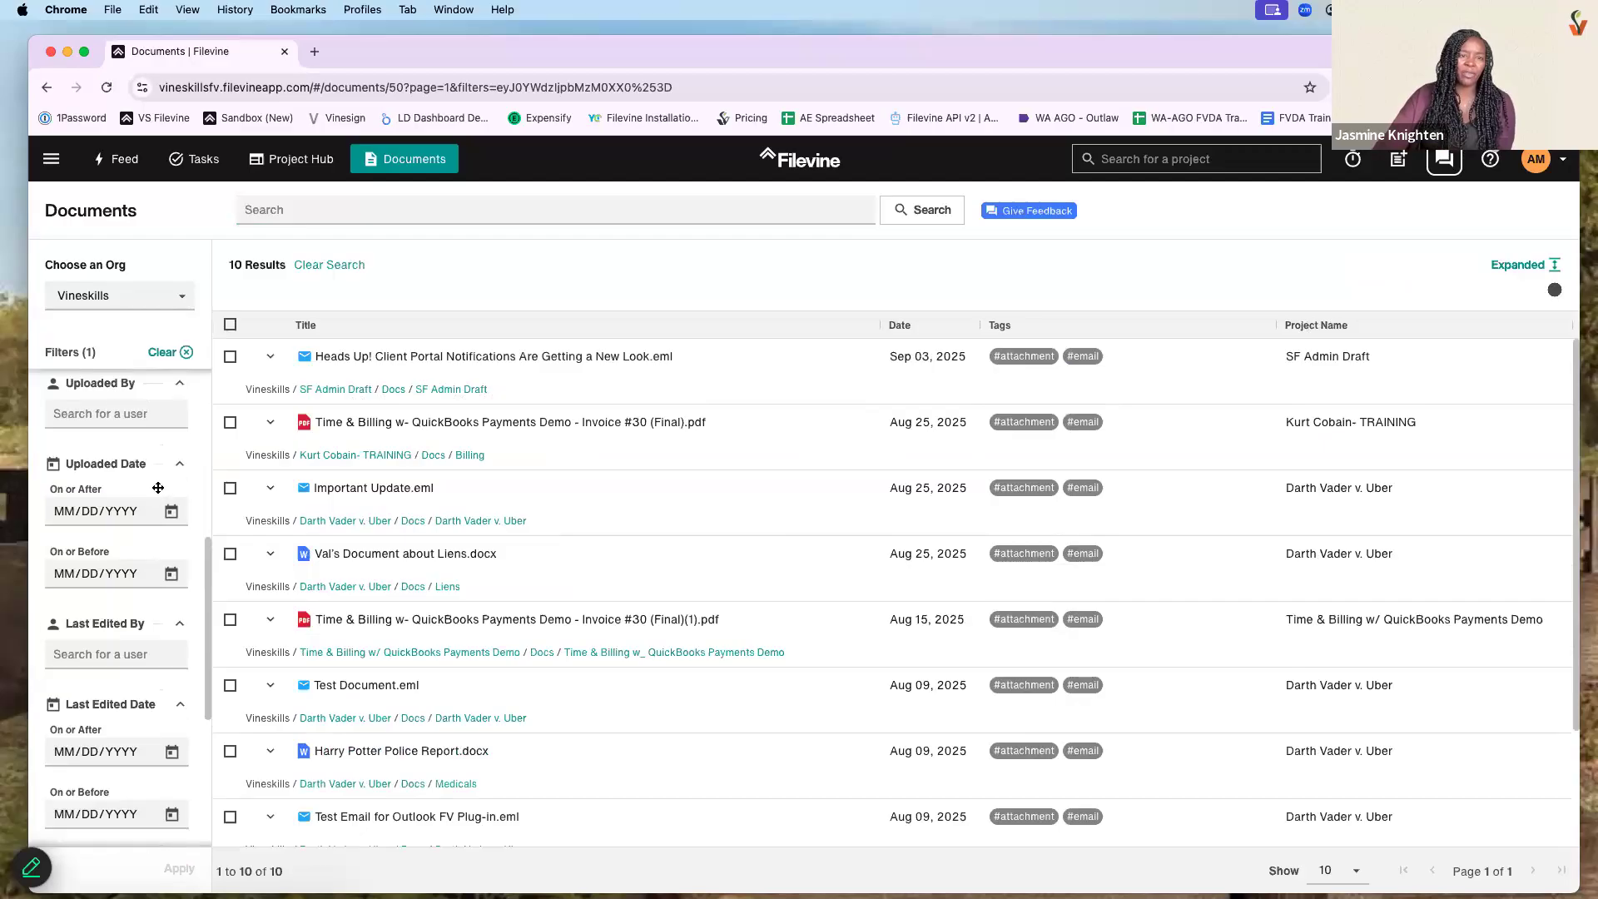
{"action": "scroll", "coordinate": [148, 480], "scroll_direction": "up", "scroll_amount": 3}
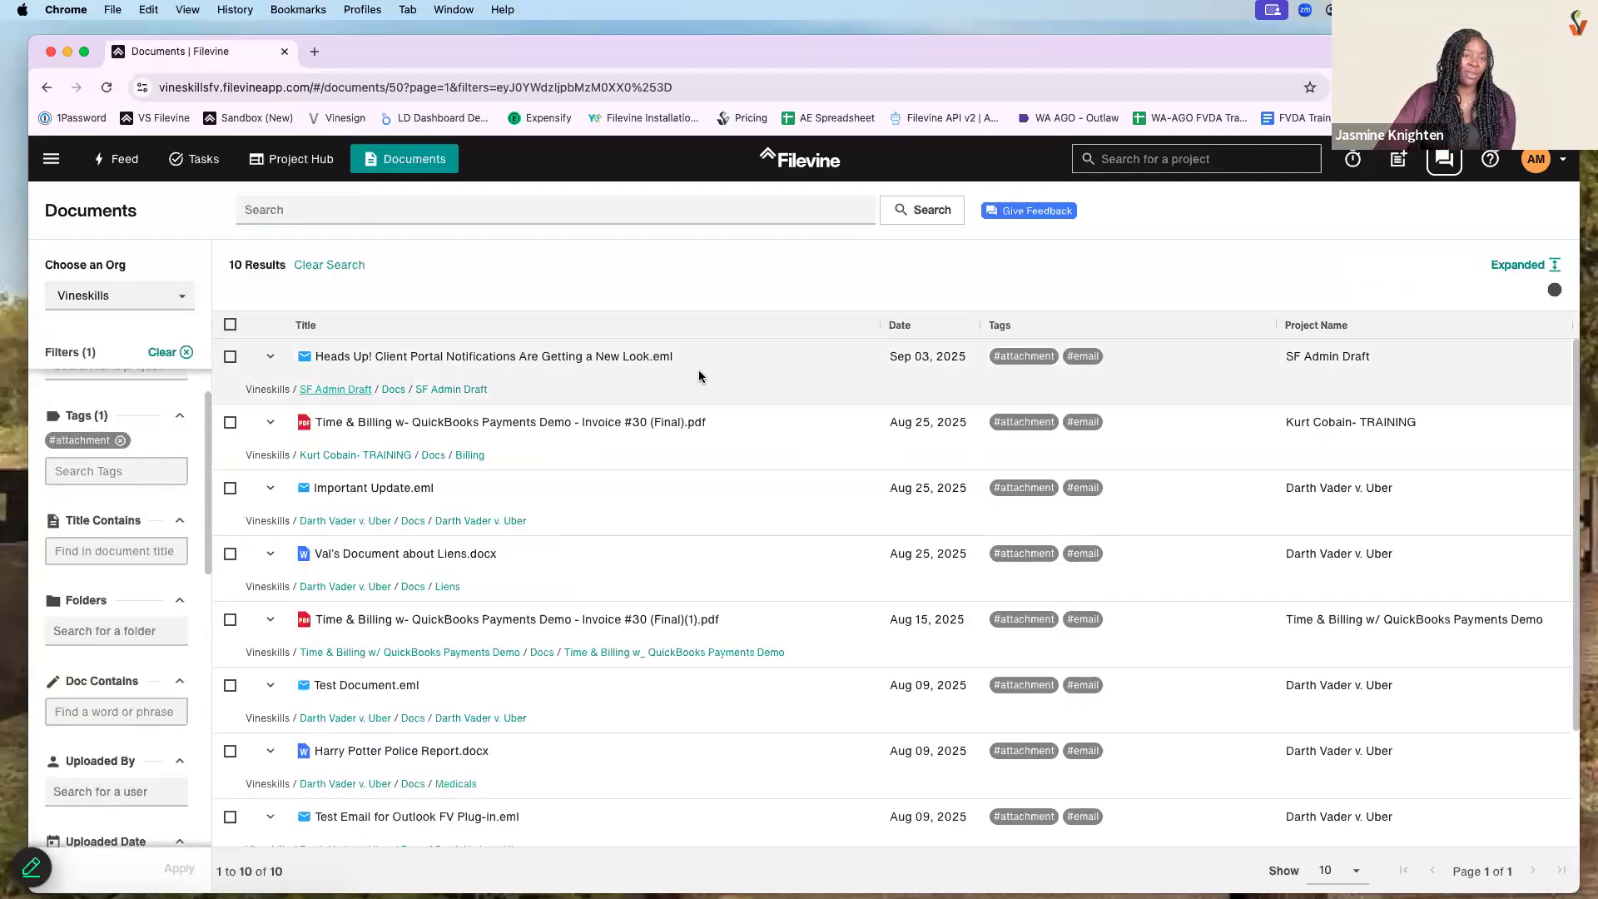
{"action": "scroll", "coordinate": [753, 563], "scroll_direction": "down", "scroll_amount": 1}
{"action": "scroll", "coordinate": [758, 565], "scroll_direction": "down", "scroll_amount": 3}
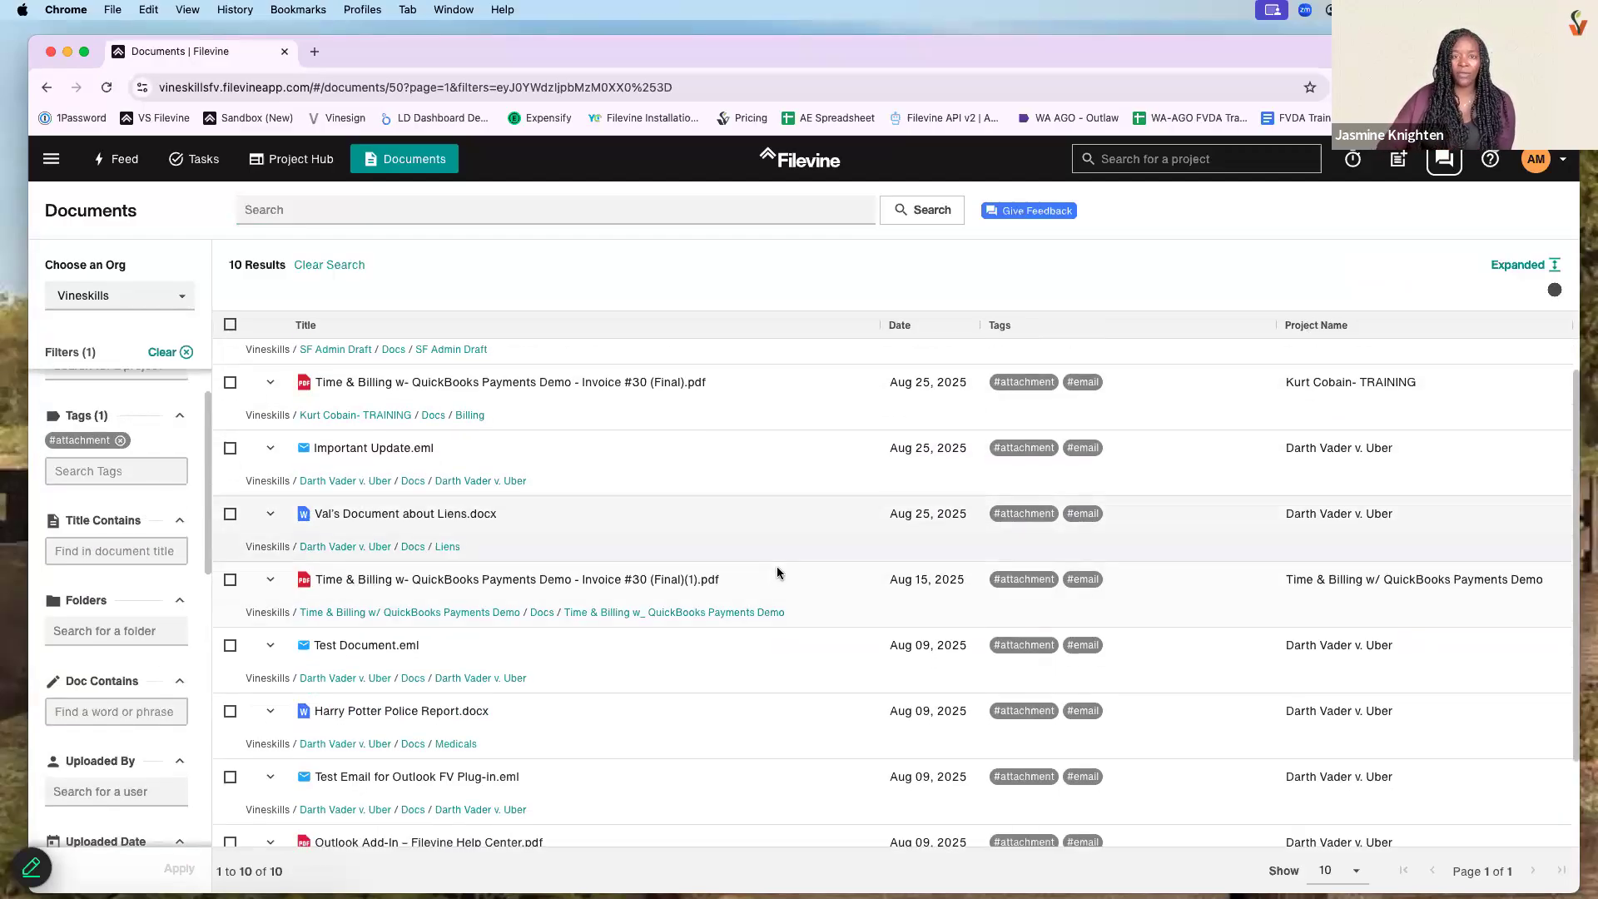
{"action": "scroll", "coordinate": [812, 548], "scroll_direction": "down", "scroll_amount": 1}
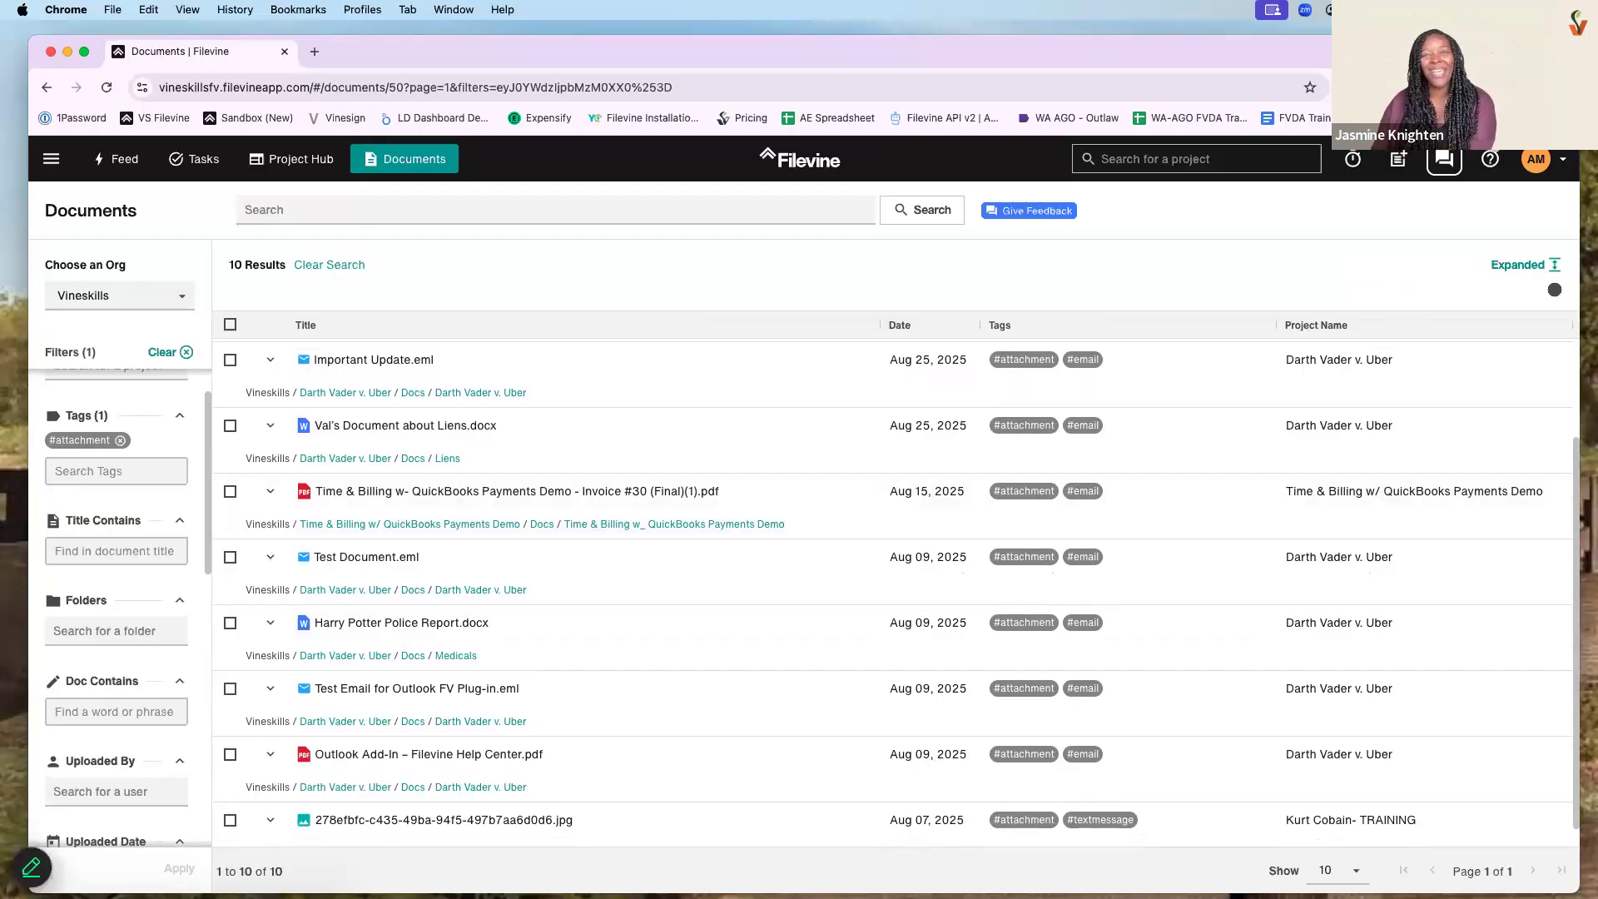
{"action": "scroll", "coordinate": [1407, 571], "scroll_direction": "down", "scroll_amount": 1}
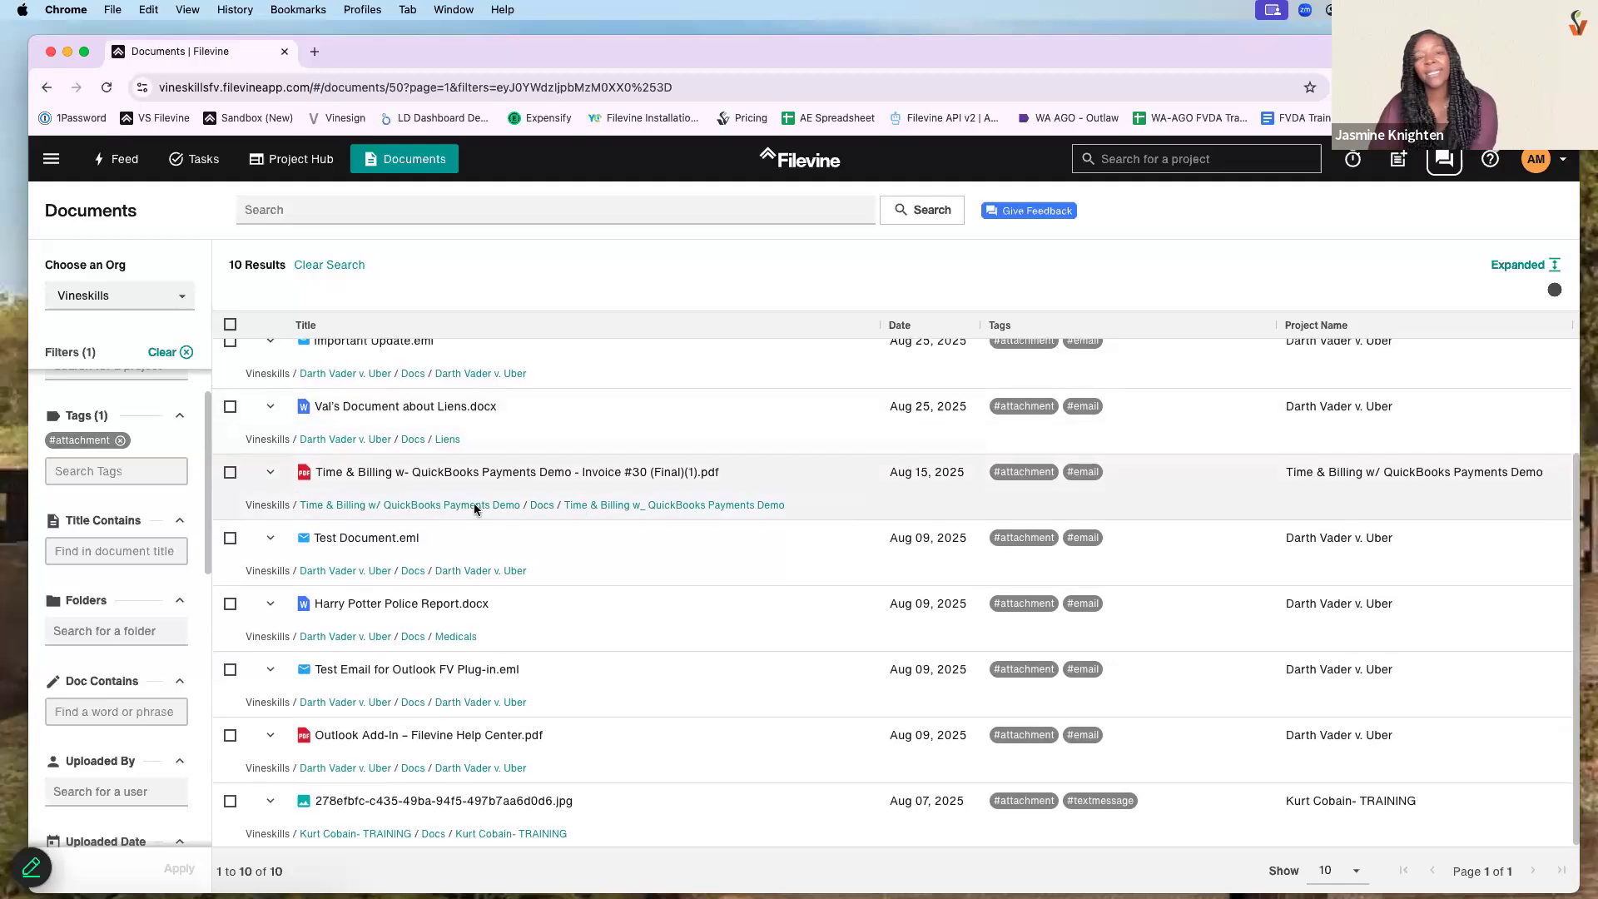
{"action": "scroll", "coordinate": [472, 503], "scroll_direction": "up", "scroll_amount": 1}
- Add an #email tag filter, search for 'Test', then clear all tag filters
{"action": "left_click", "coordinate": [150, 472]}
{"action": "type", "text": "email"}
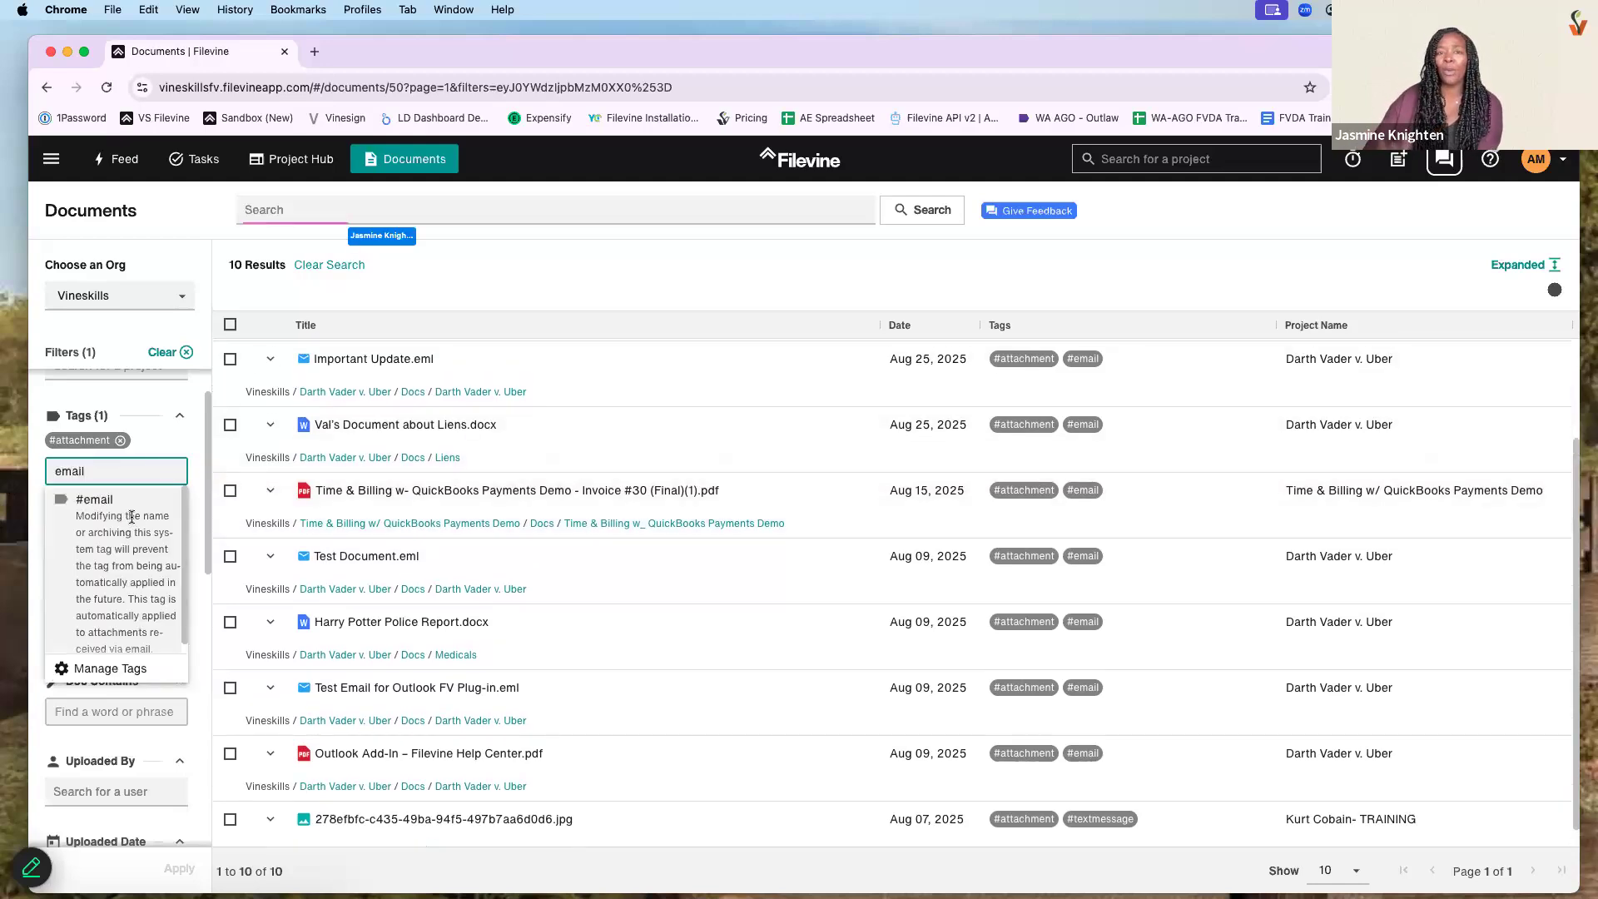
{"action": "key", "text": "Return"}
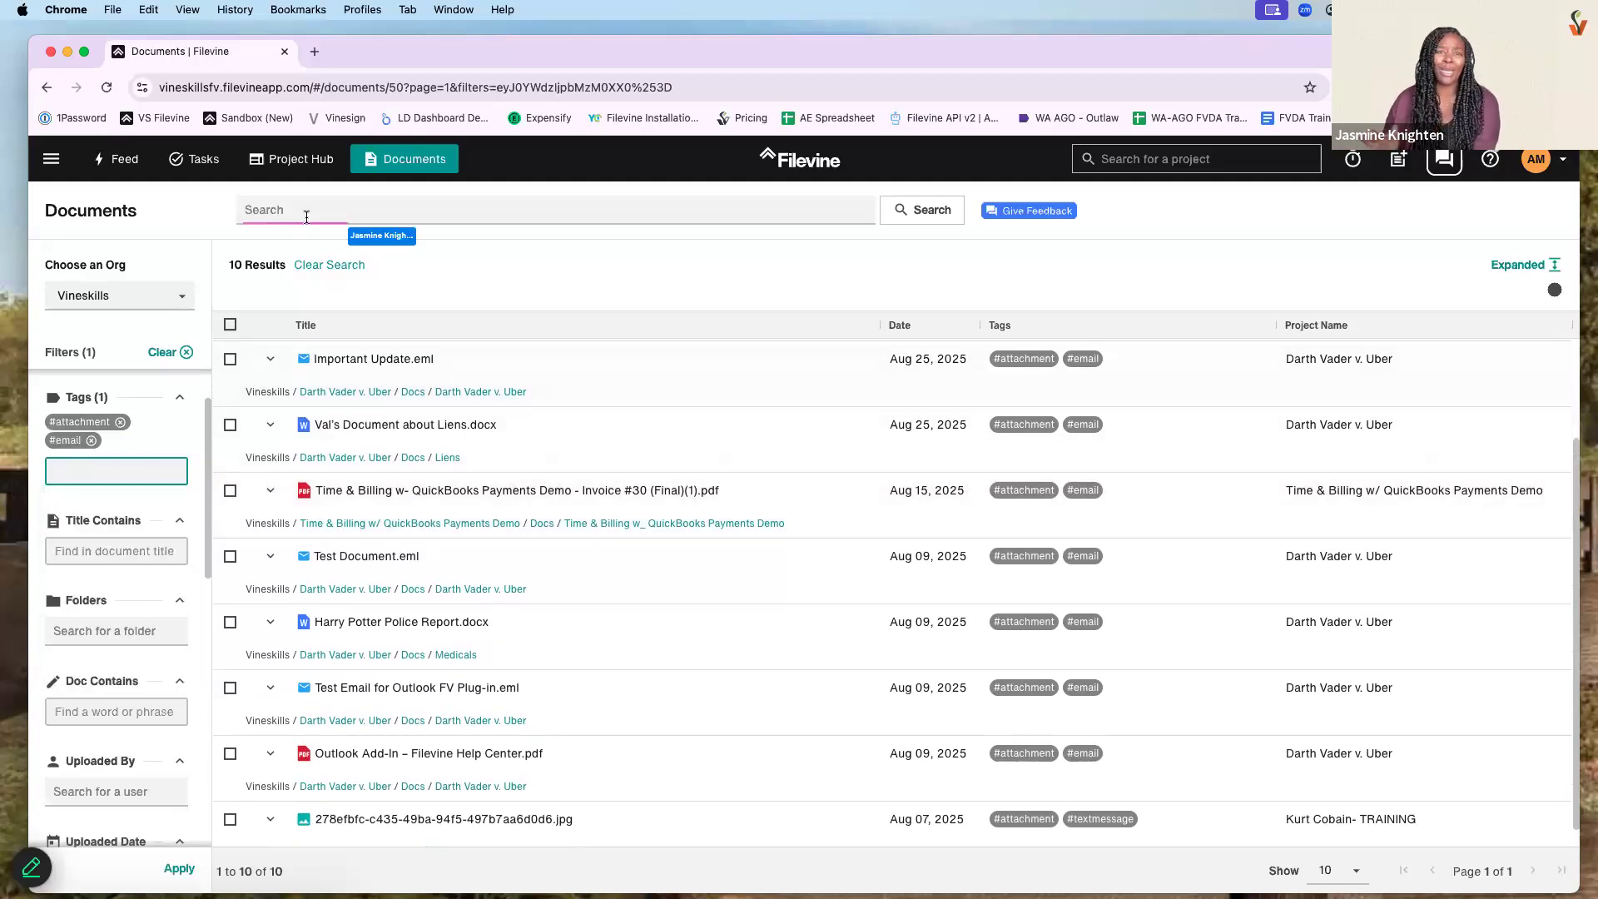
{"action": "left_click", "coordinate": [308, 211]}
{"action": "type", "text": "Test"}
{"action": "key", "text": "Return"}
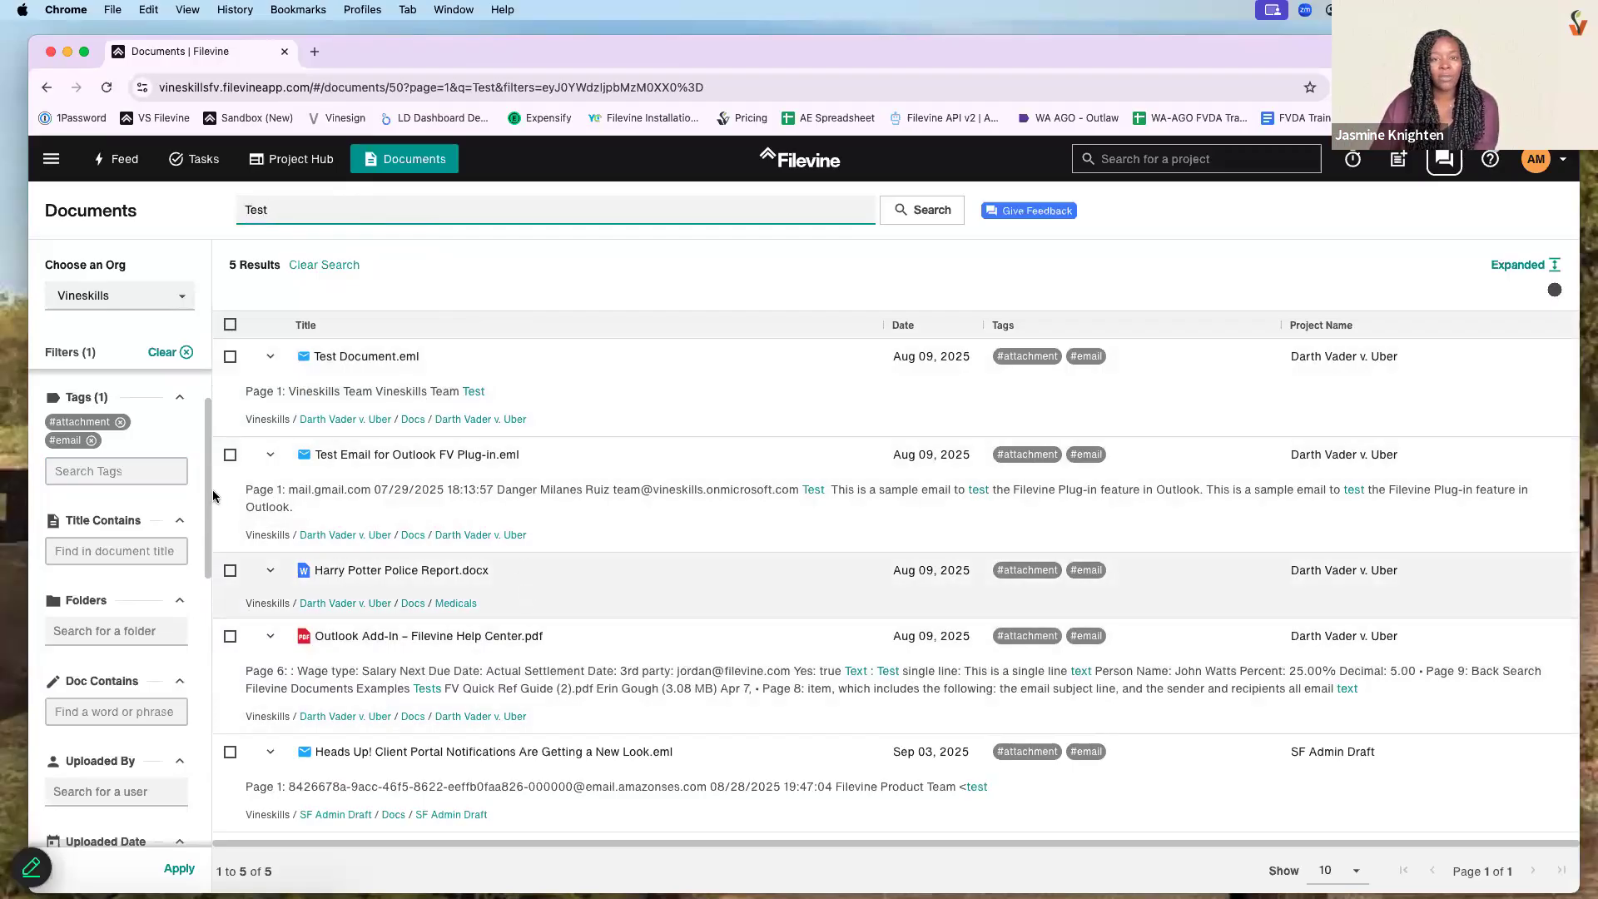
{"action": "left_click", "coordinate": [92, 439]}
{"action": "left_click", "coordinate": [158, 352]}
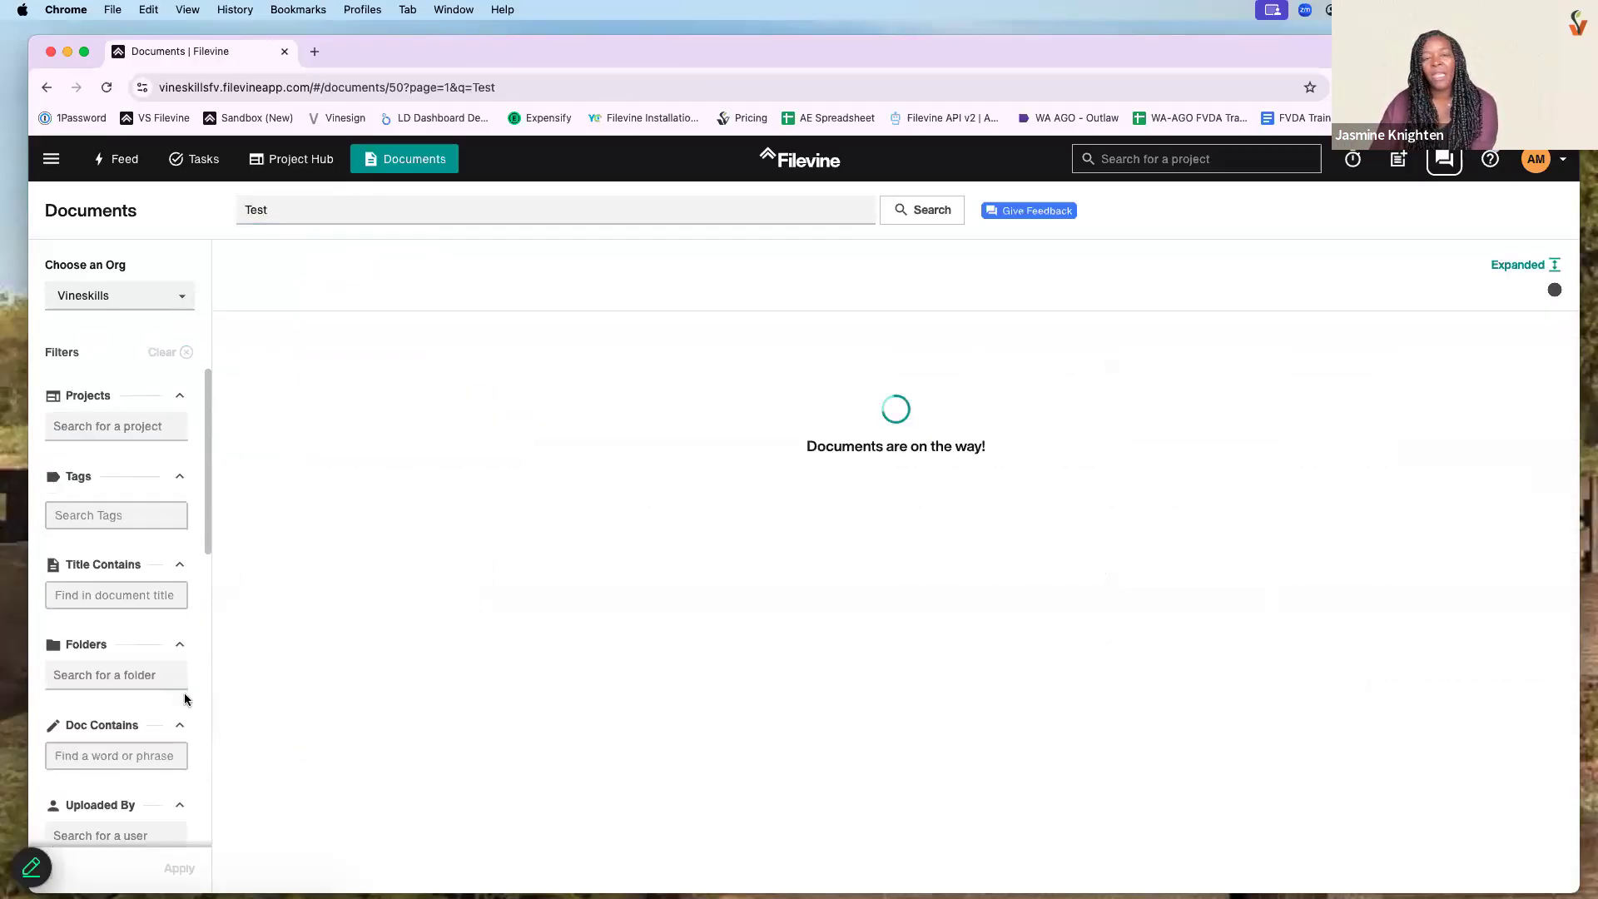
{"action": "scroll", "coordinate": [575, 385], "scroll_direction": "down", "scroll_amount": 2}
{"action": "scroll", "coordinate": [575, 385], "scroll_direction": "down", "scroll_amount": 5}
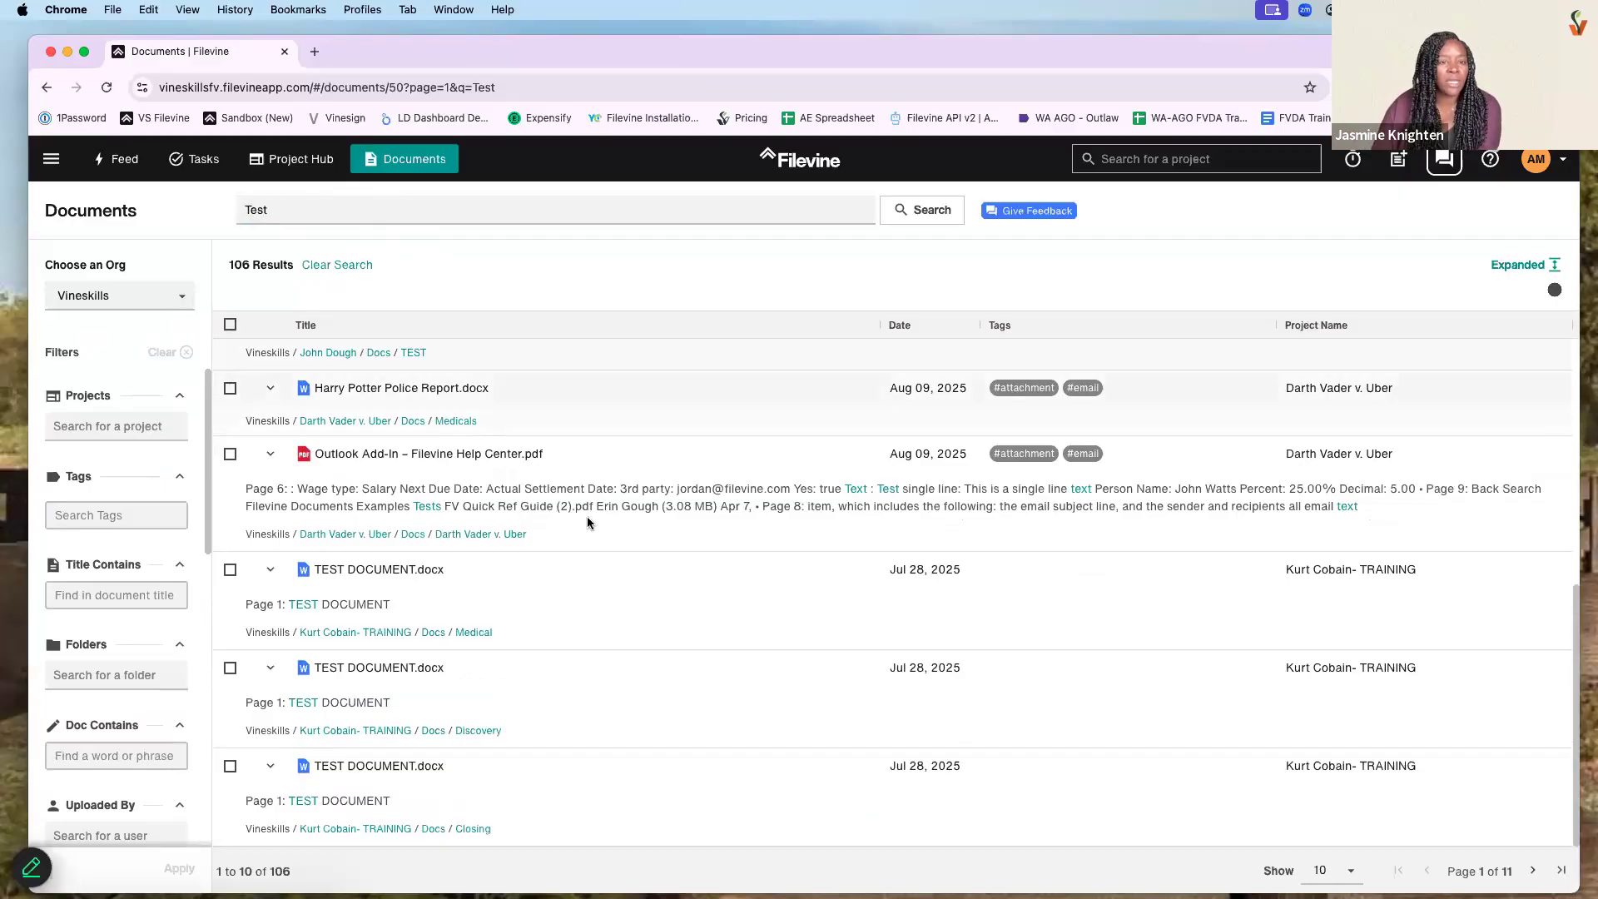
{"action": "scroll", "coordinate": [590, 518], "scroll_direction": "up", "scroll_amount": 2}
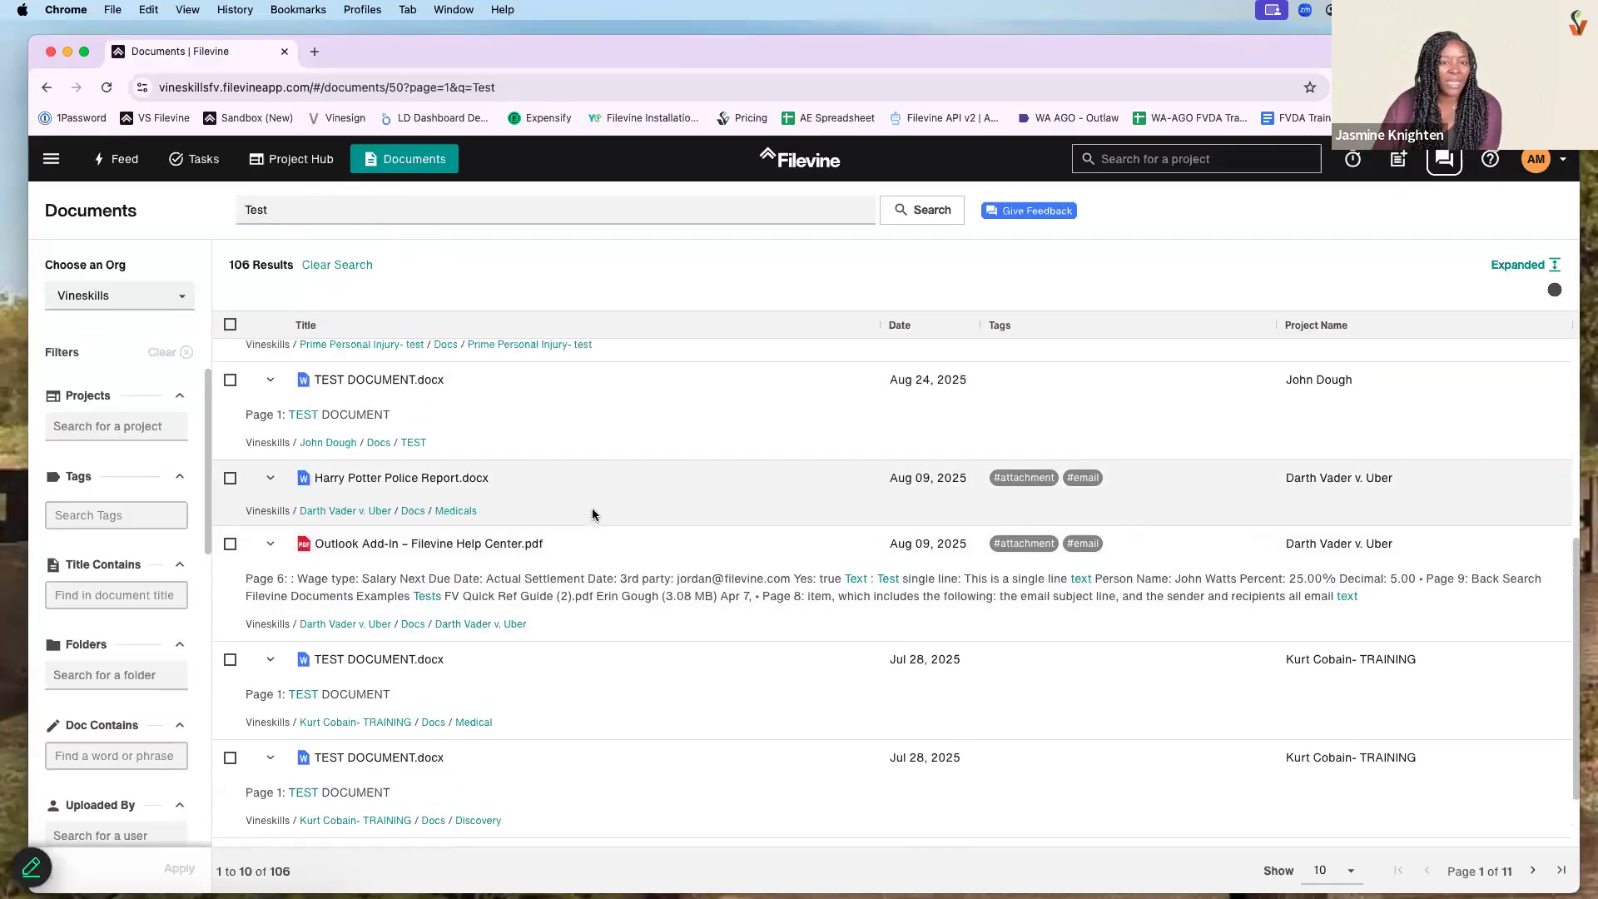
{"action": "scroll", "coordinate": [593, 515], "scroll_direction": "up", "scroll_amount": 8}
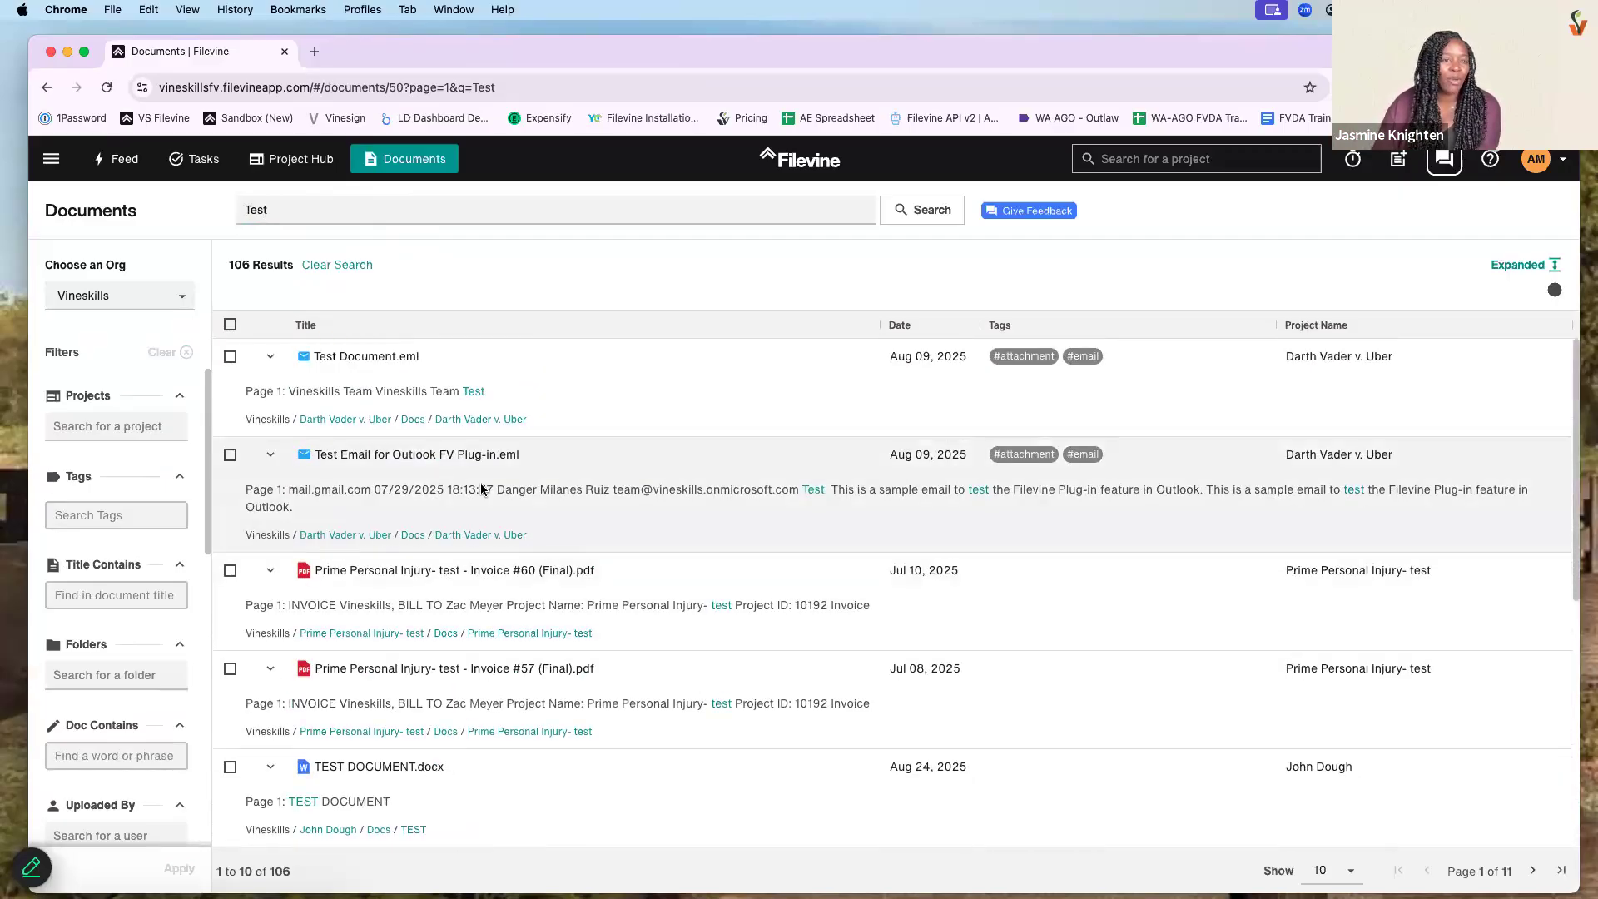
{"action": "scroll", "coordinate": [582, 517], "scroll_direction": "down", "scroll_amount": 1}
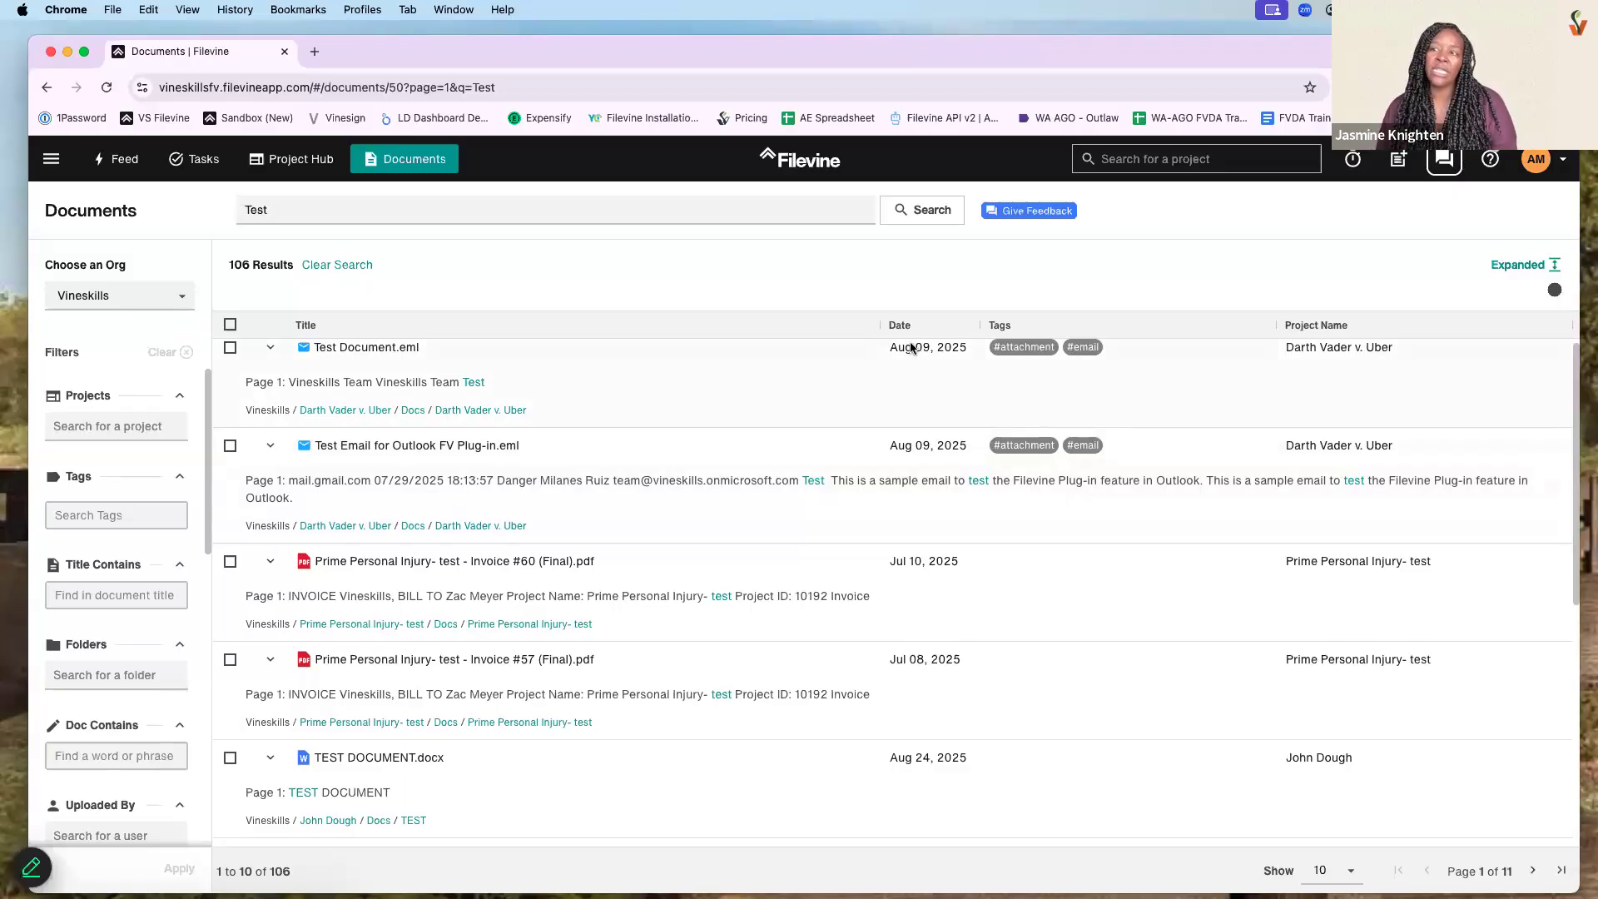
- Duplicate the Documents tab and open the Customs Editor under Advanced
{"action": "right_click", "coordinate": [234, 59]}
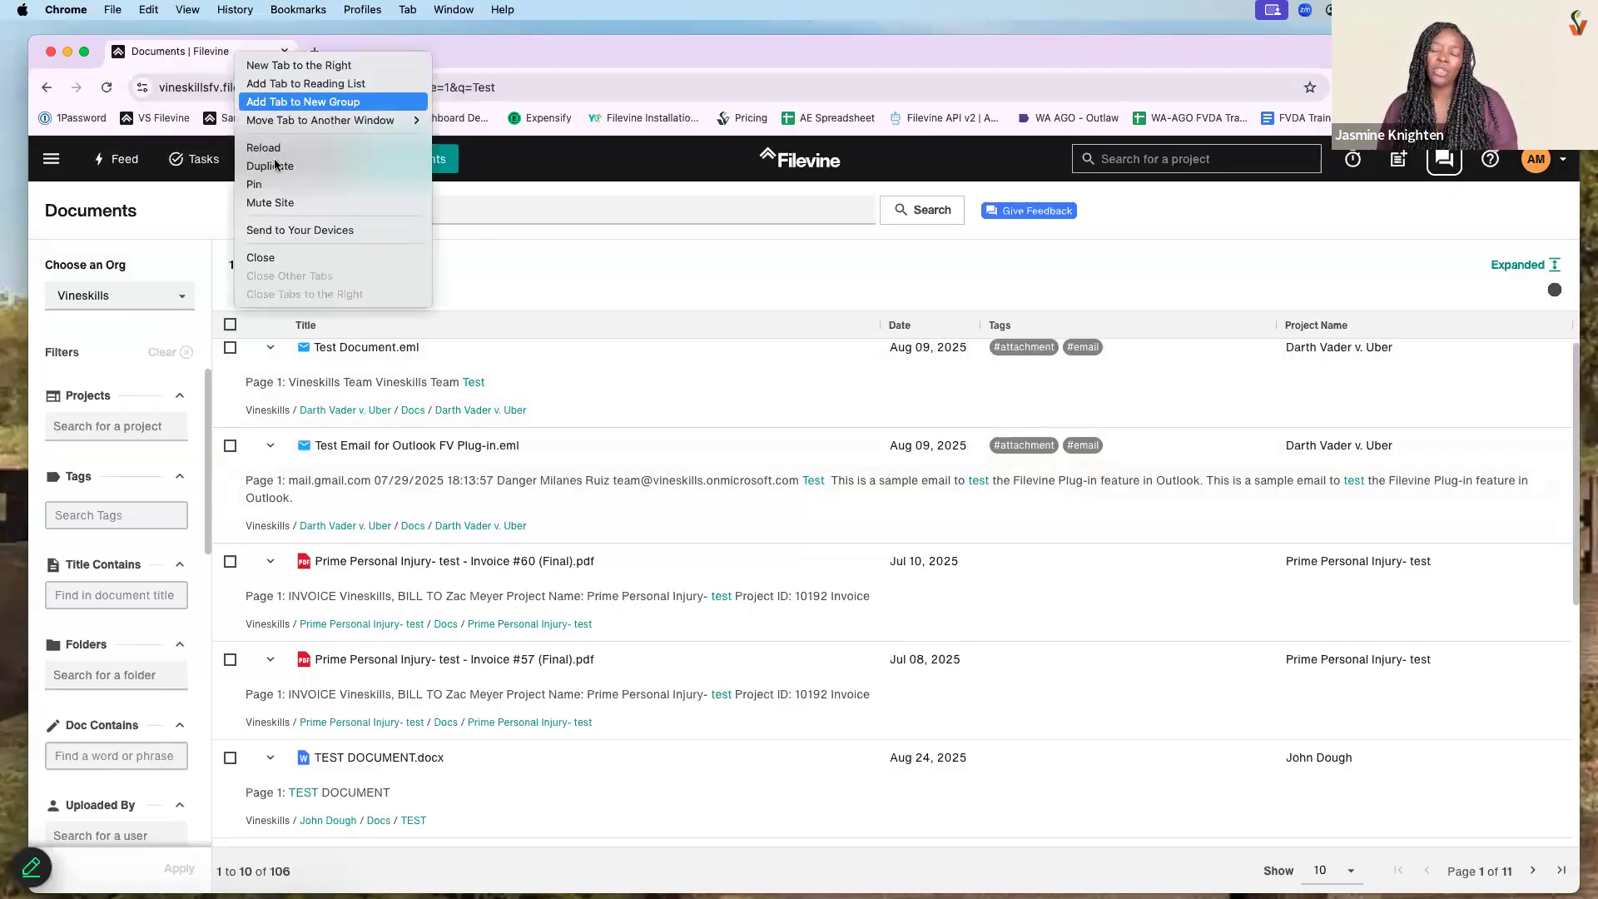
{"action": "left_click", "coordinate": [266, 165]}
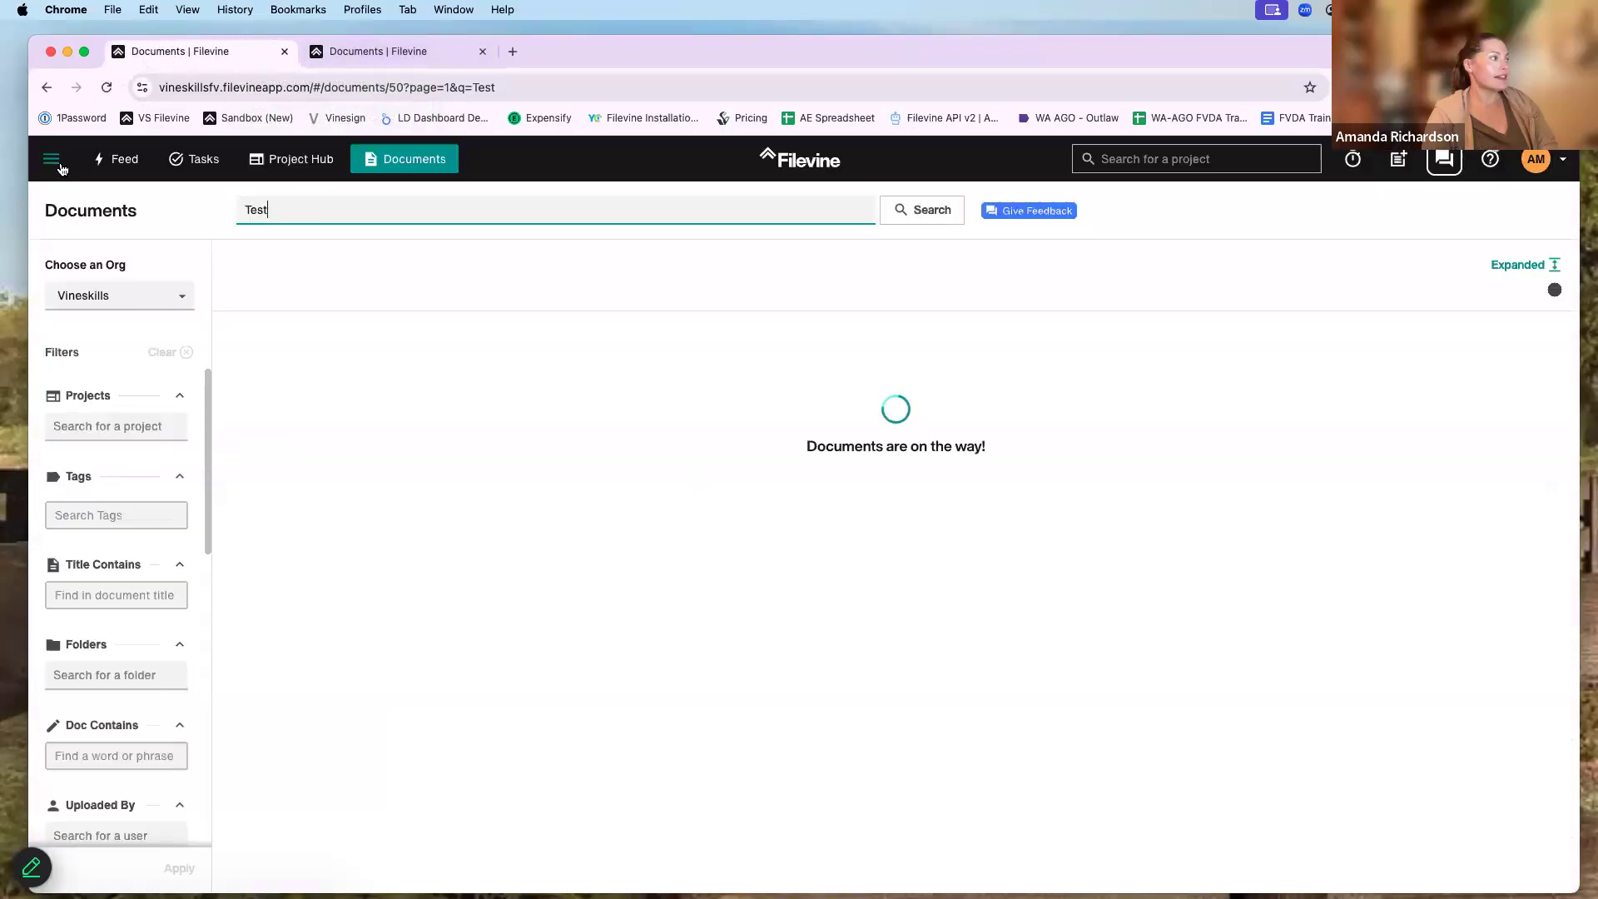
{"action": "left_click", "coordinate": [52, 160]}
{"action": "left_click", "coordinate": [83, 513]}
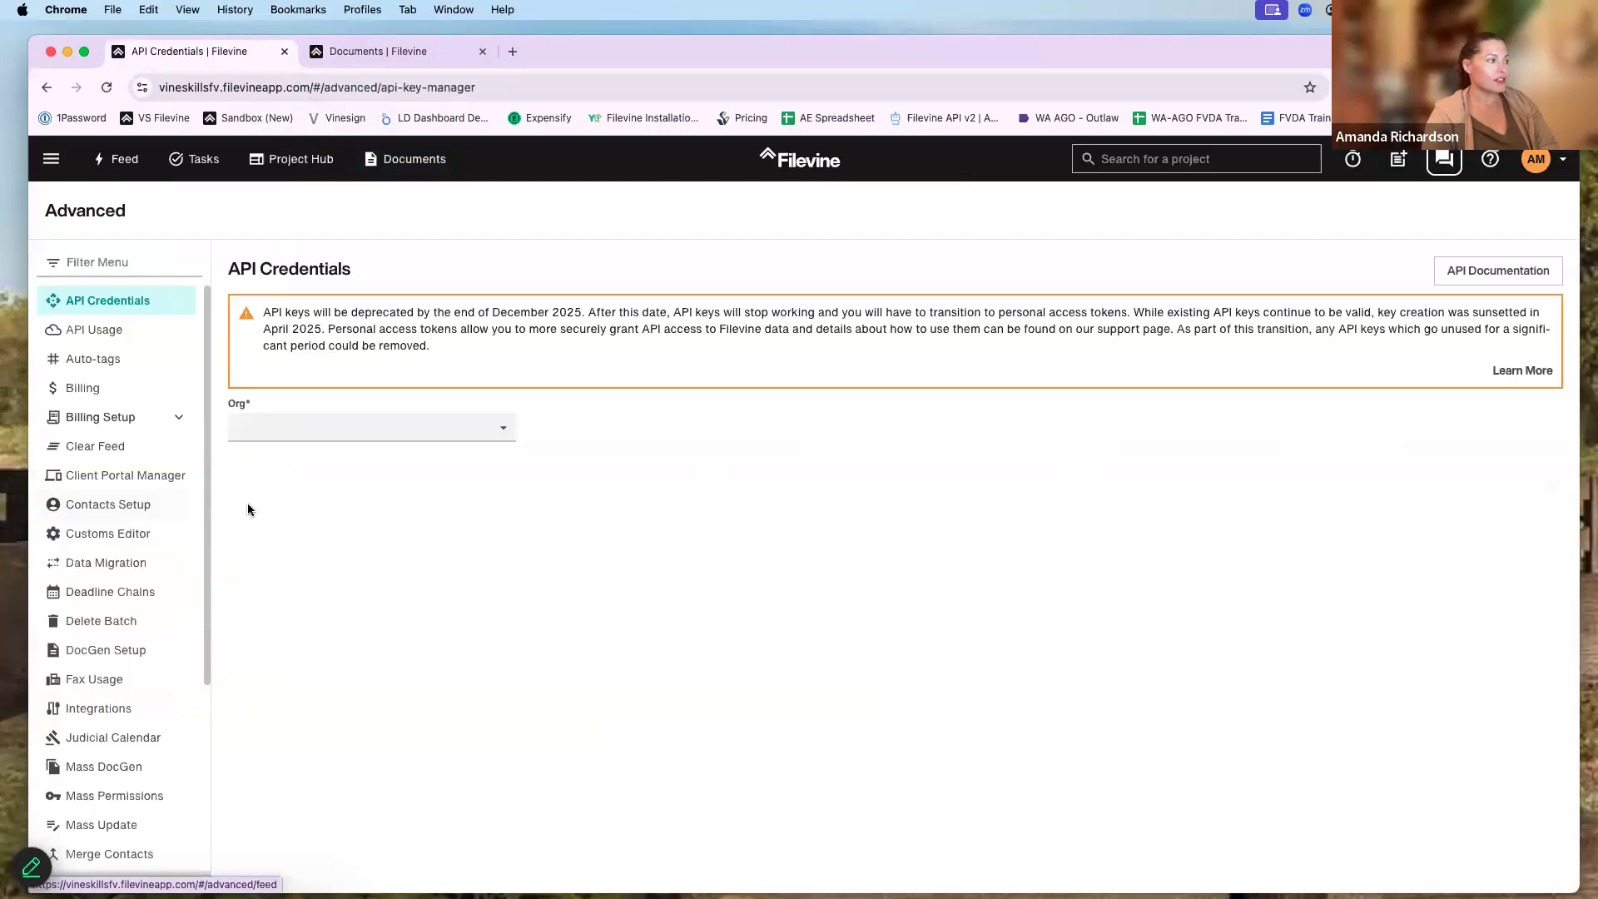
{"action": "left_click", "coordinate": [115, 537]}
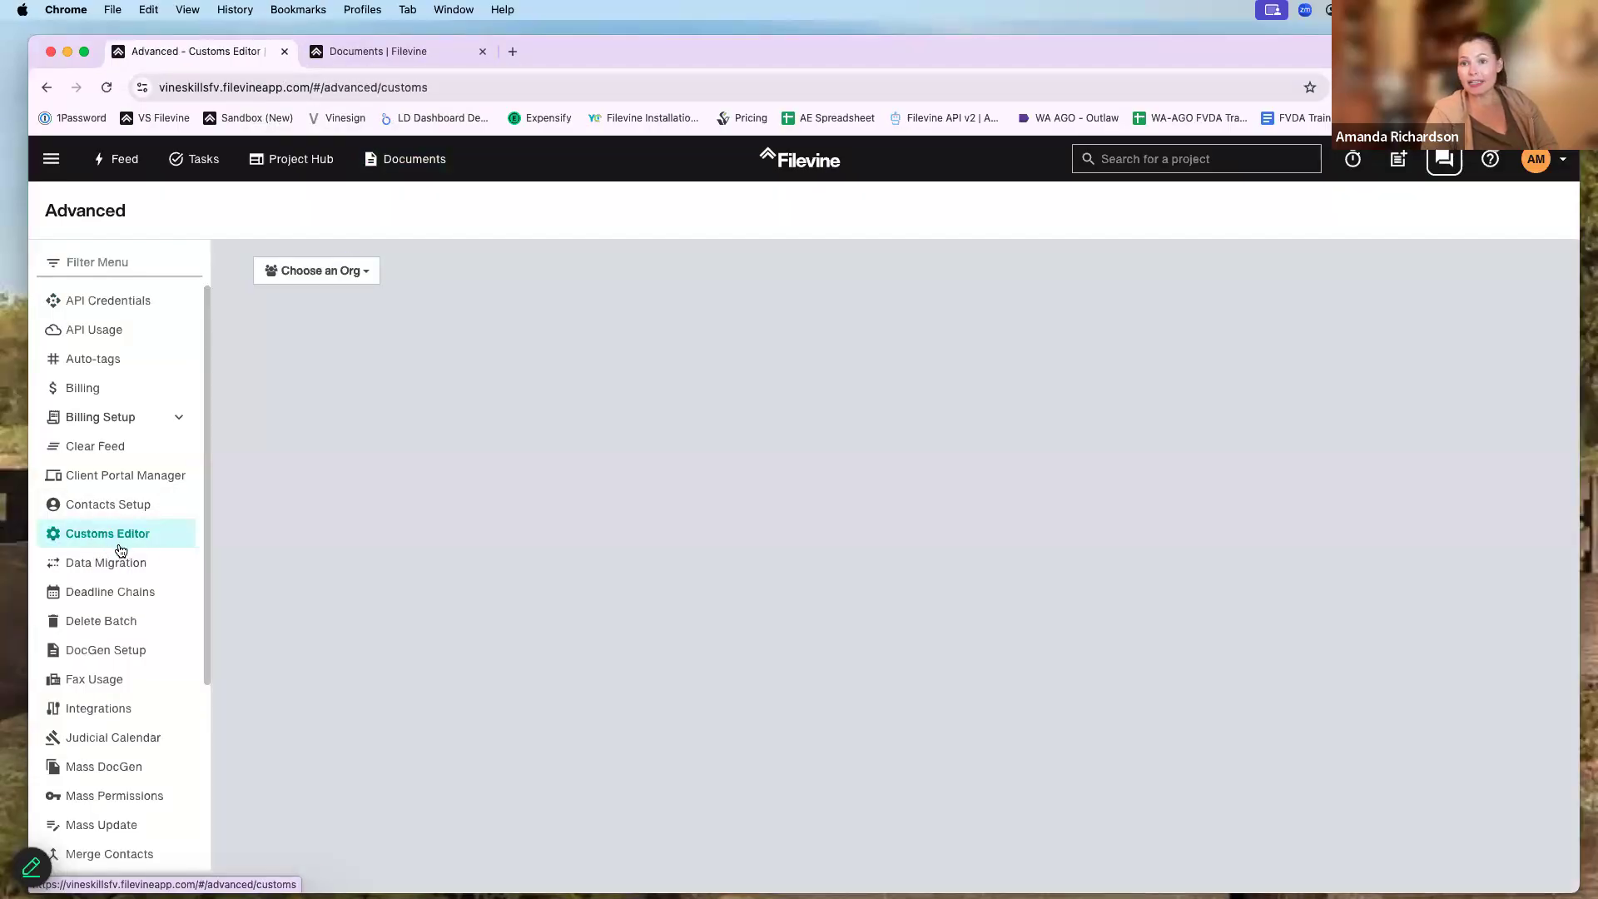
- Load the Vineskills org's VSBP:Personal Injury project type and scroll through its sections
{"action": "left_click", "coordinate": [328, 273]}
{"action": "left_click", "coordinate": [357, 409]}
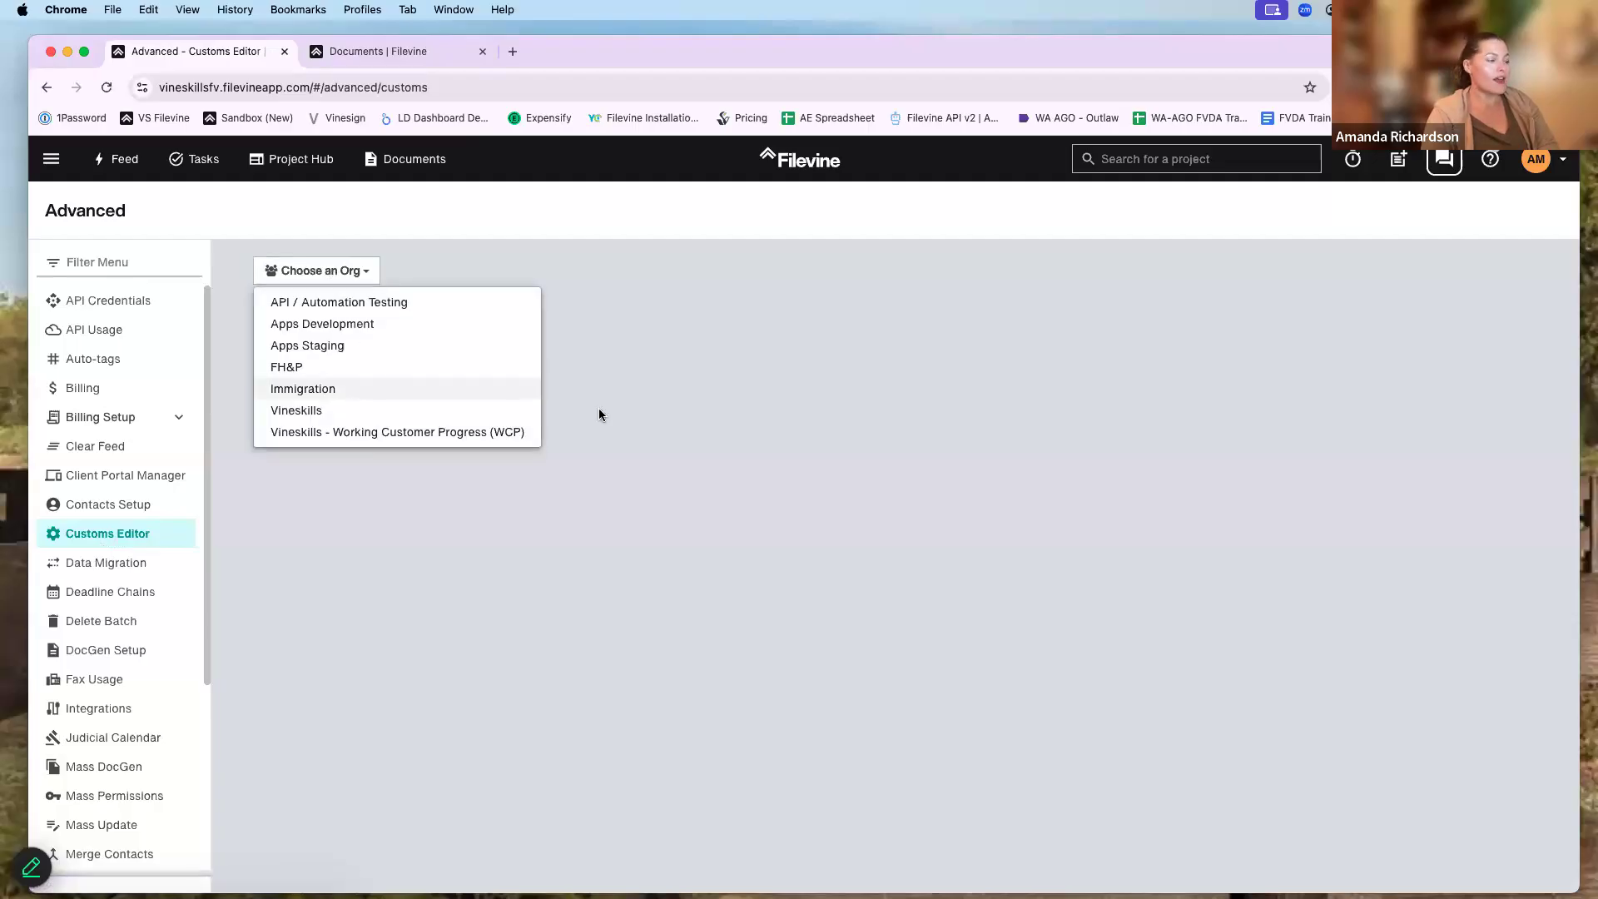
{"action": "left_click", "coordinate": [532, 273]}
{"action": "scroll", "coordinate": [583, 516], "scroll_direction": "down", "scroll_amount": 3}
{"action": "scroll", "coordinate": [574, 574], "scroll_direction": "down", "scroll_amount": 3}
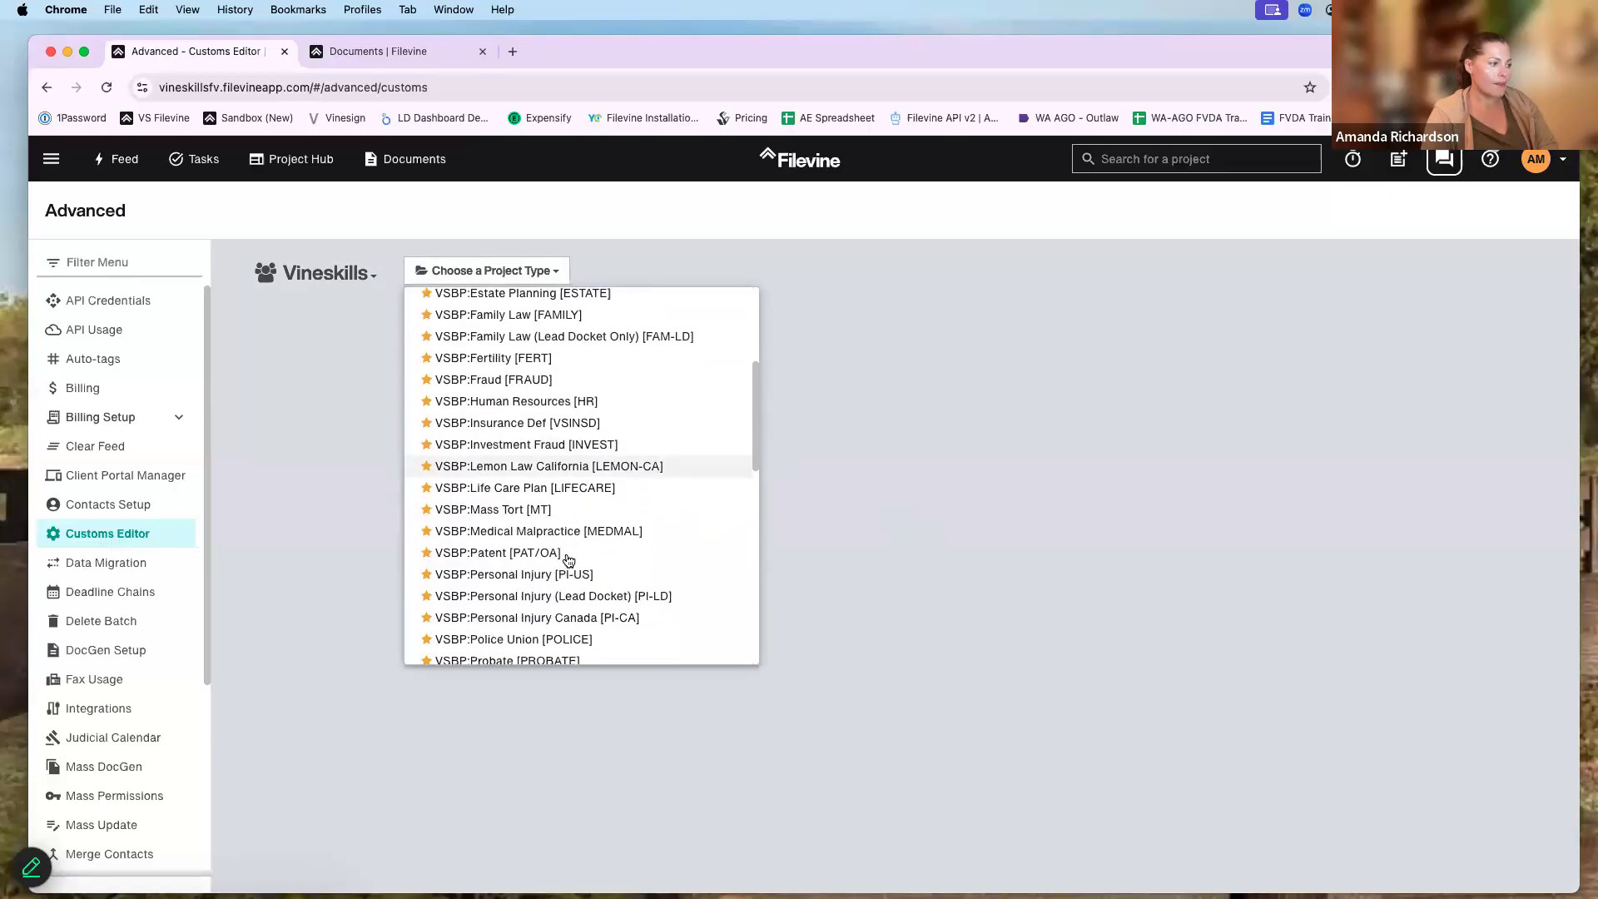
{"action": "left_click", "coordinate": [566, 572]}
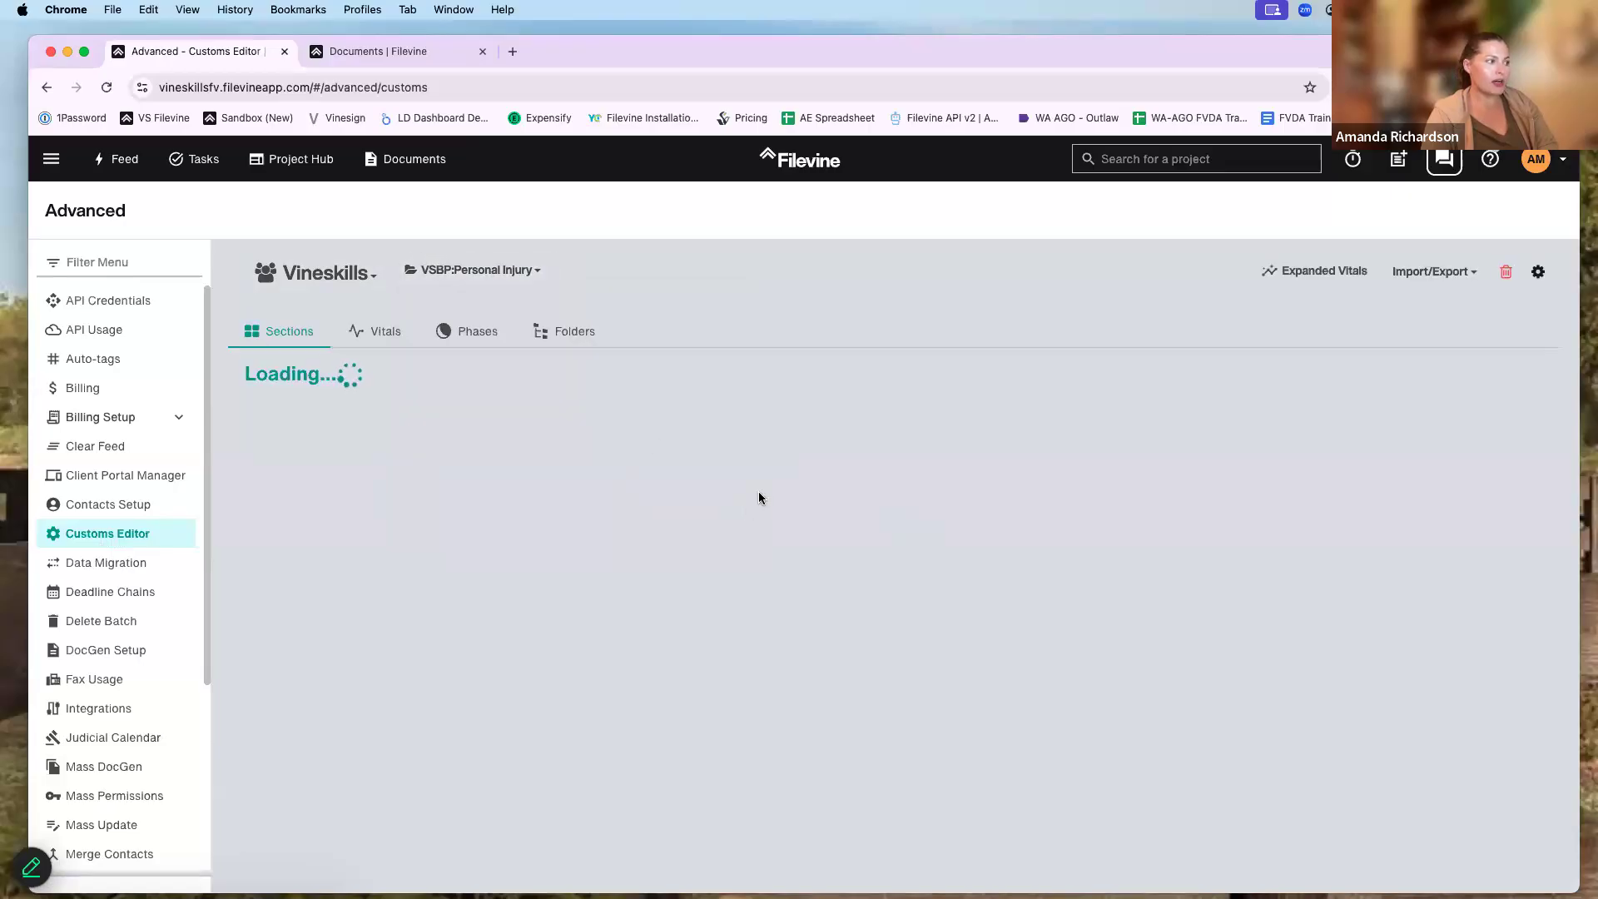
{"action": "scroll", "coordinate": [757, 500], "scroll_direction": "down", "scroll_amount": 7}
{"action": "scroll", "coordinate": [743, 504], "scroll_direction": "down", "scroll_amount": 6}
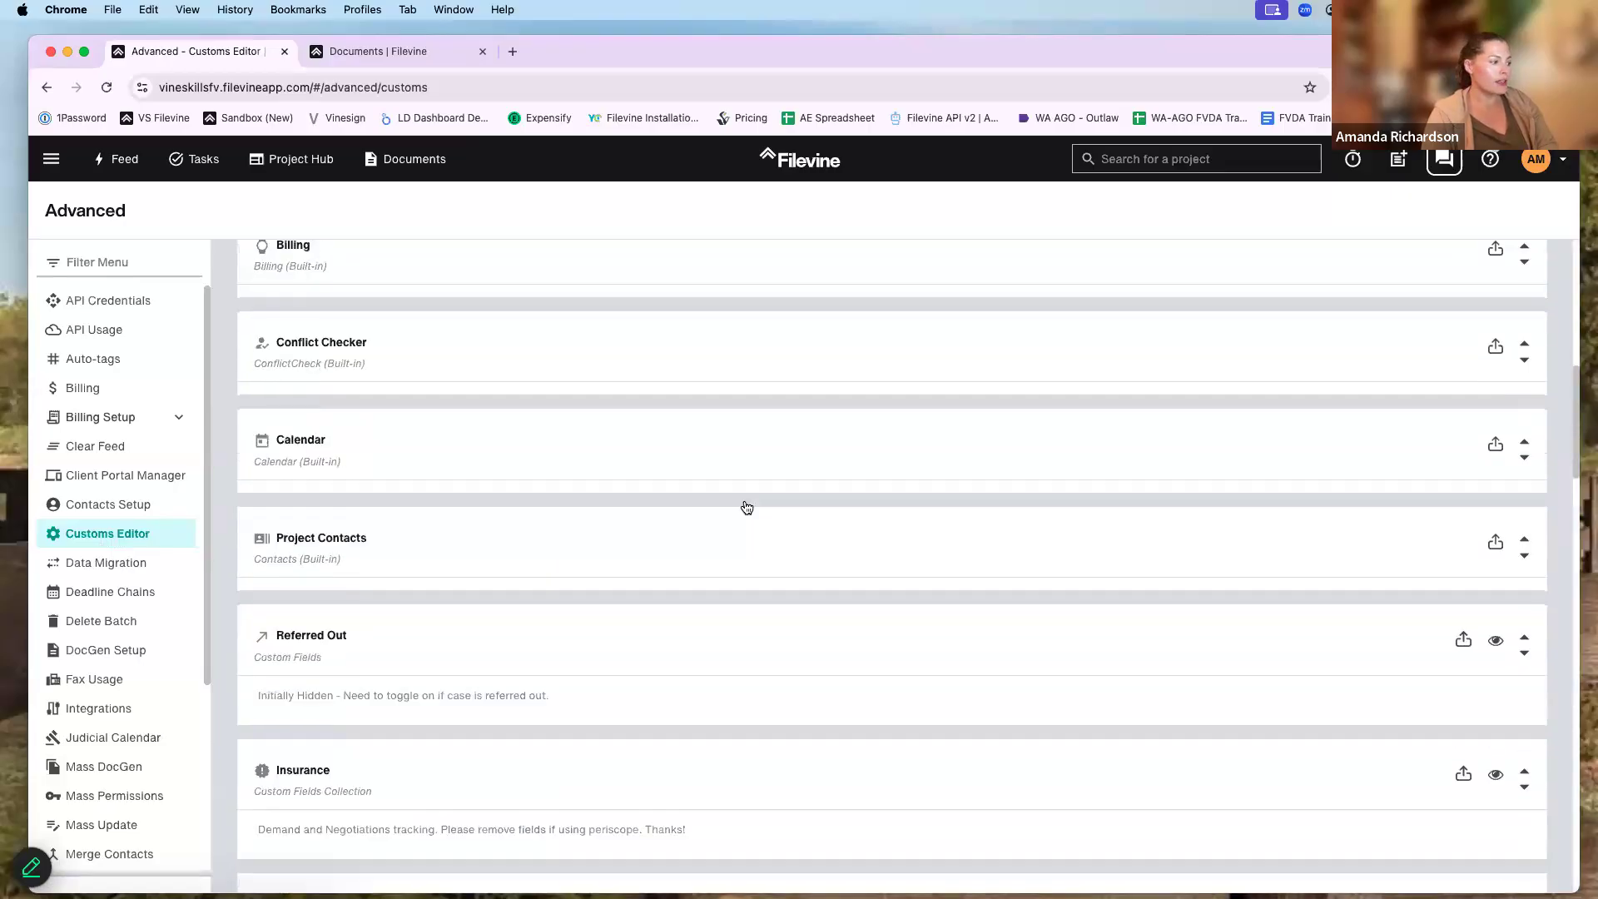
- Expand the Insurance section's custom fields and open the Coverage Correspondence template
{"action": "left_click", "coordinate": [639, 389]}
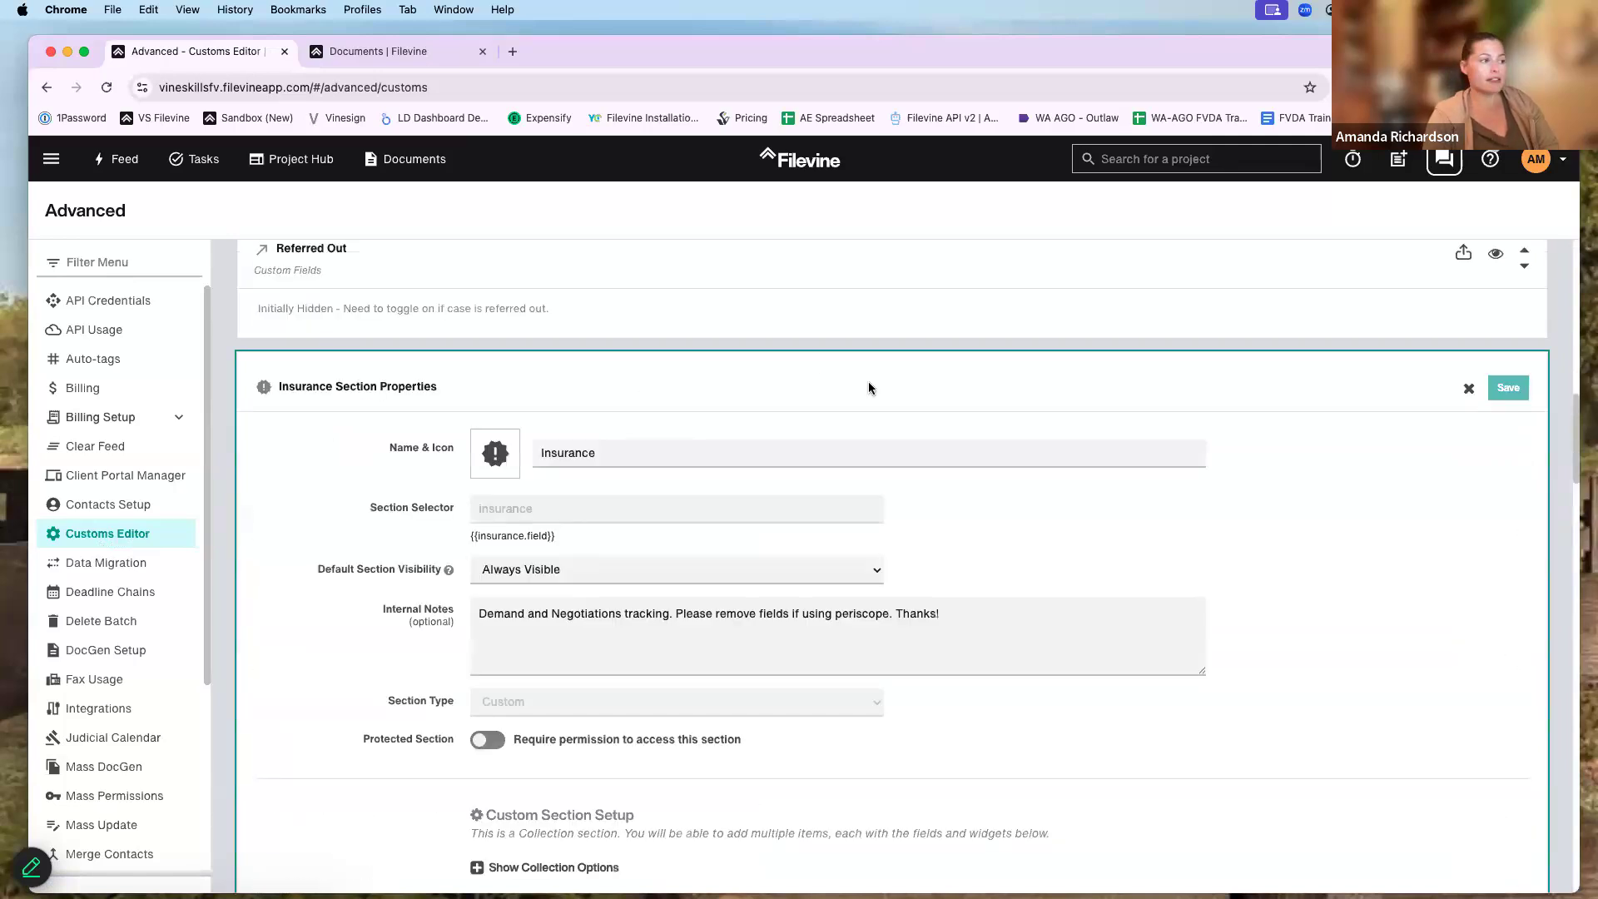
{"action": "scroll", "coordinate": [872, 450], "scroll_direction": "down", "scroll_amount": 1}
{"action": "scroll", "coordinate": [876, 513], "scroll_direction": "down", "scroll_amount": 8}
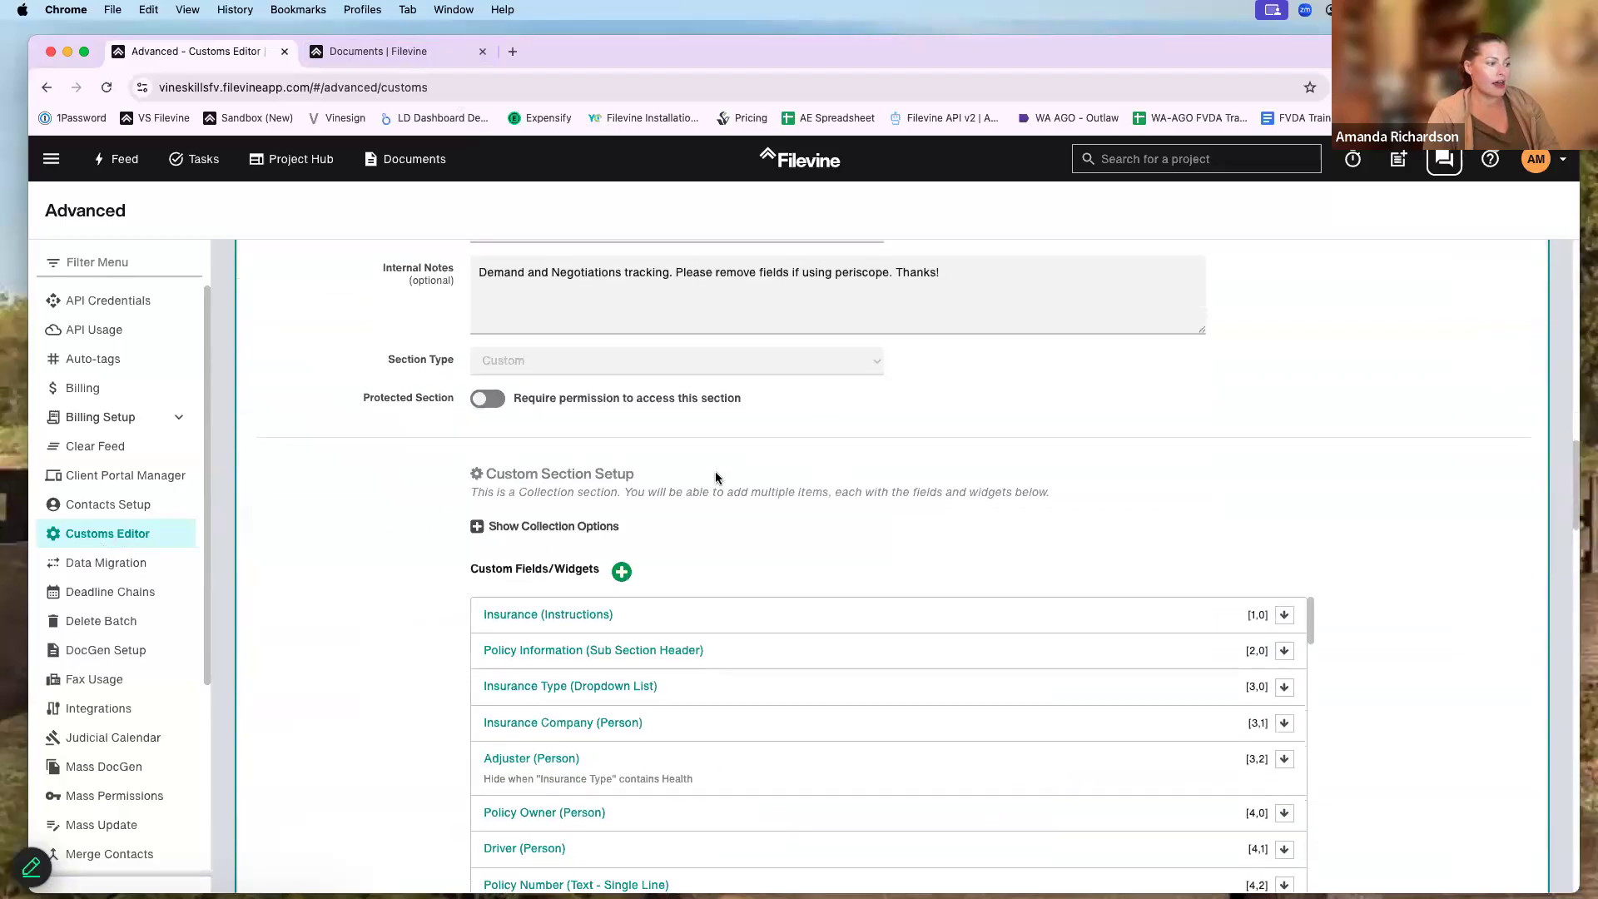
{"action": "scroll", "coordinate": [604, 467], "scroll_direction": "down", "scroll_amount": 10}
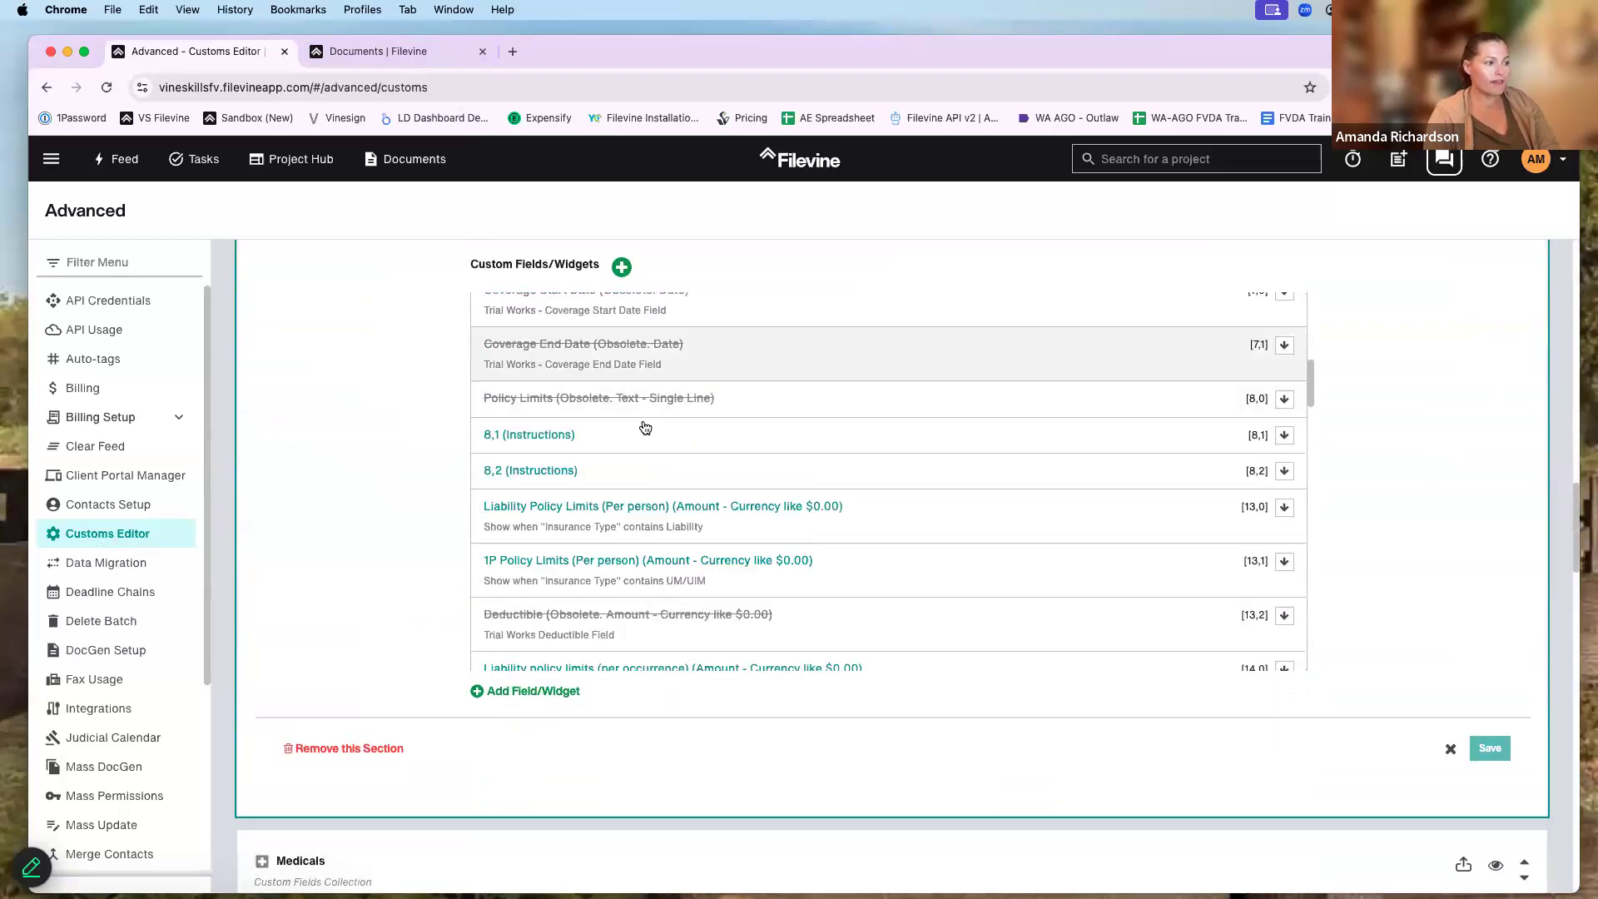
{"action": "scroll", "coordinate": [645, 427], "scroll_direction": "down", "scroll_amount": 8}
{"action": "scroll", "coordinate": [646, 427], "scroll_direction": "down", "scroll_amount": 3}
{"action": "scroll", "coordinate": [628, 436], "scroll_direction": "down", "scroll_amount": 3}
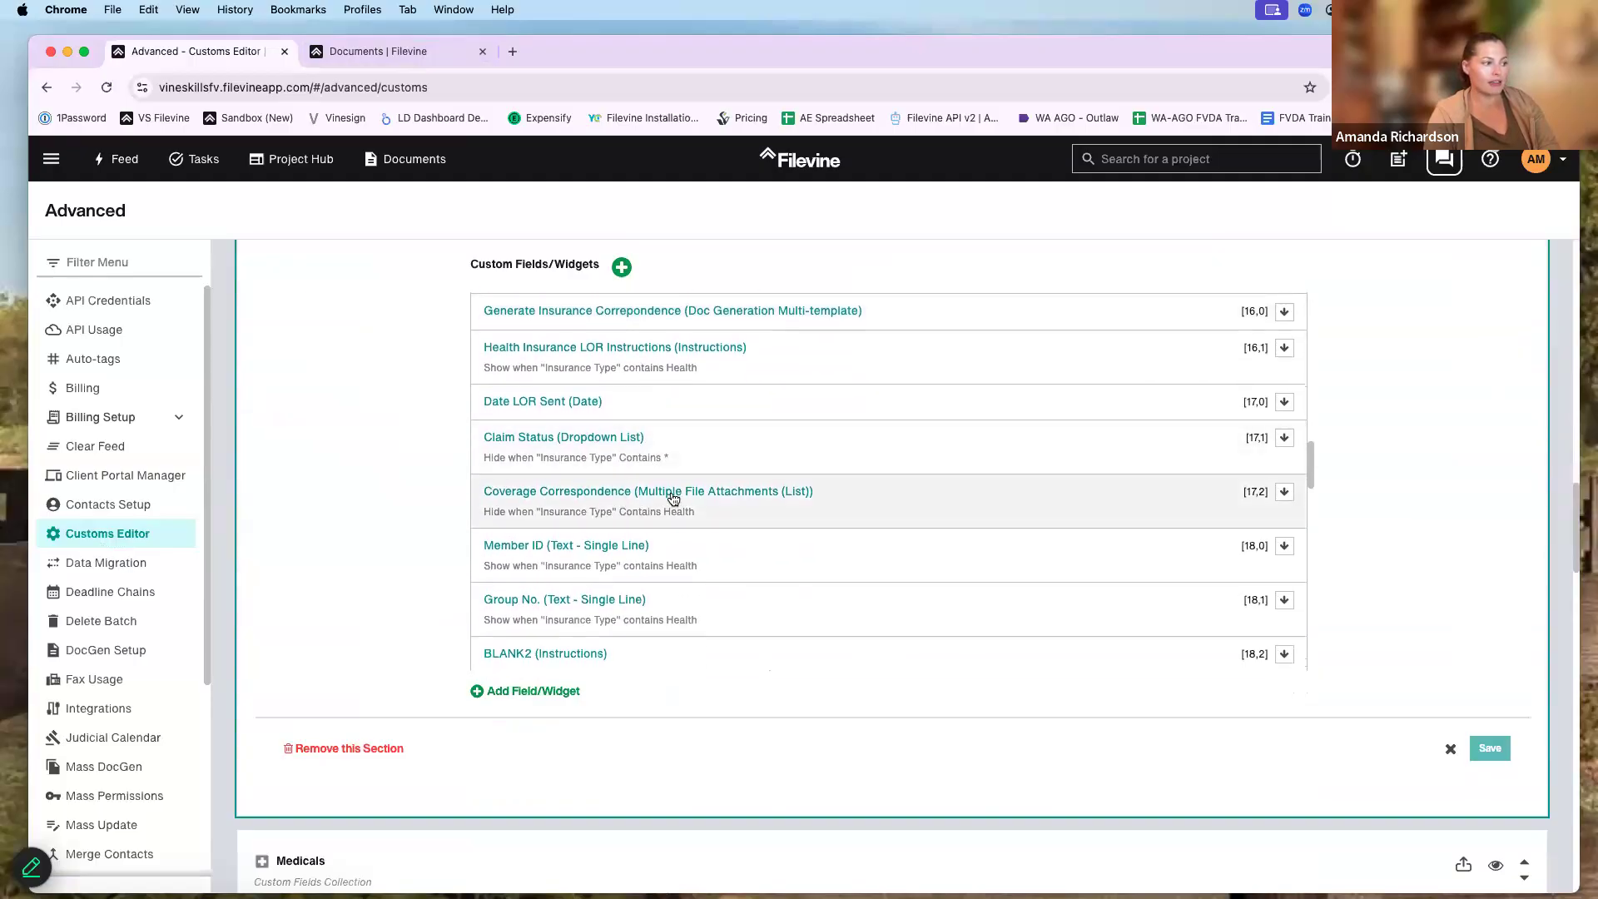
{"action": "scroll", "coordinate": [652, 491], "scroll_direction": "down", "scroll_amount": 1}
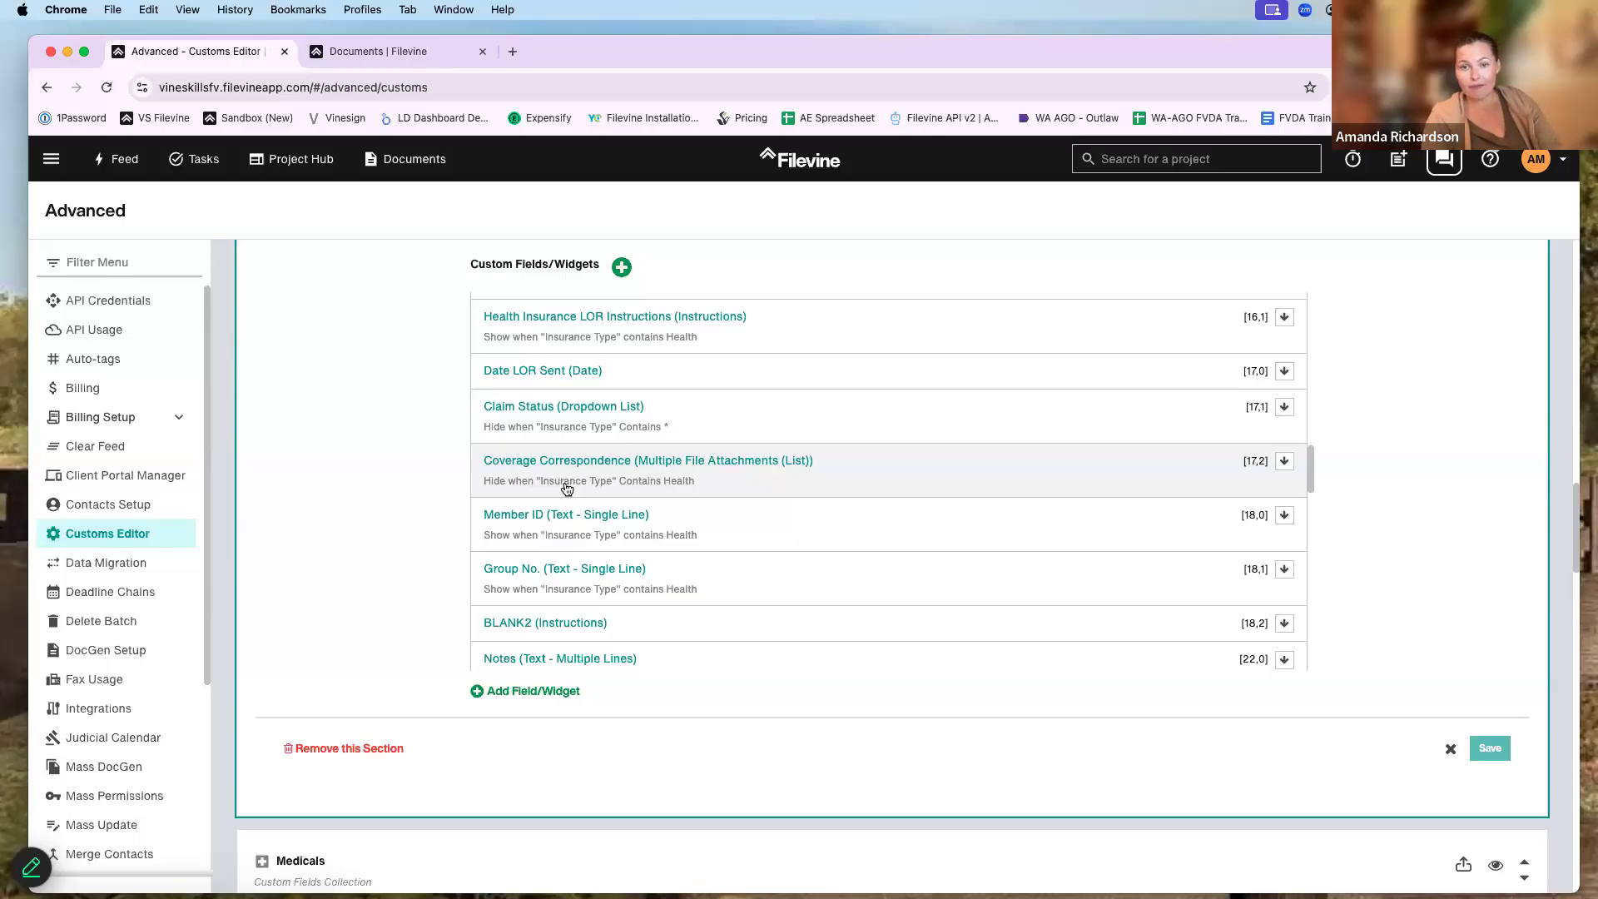
{"action": "left_click", "coordinate": [567, 488]}
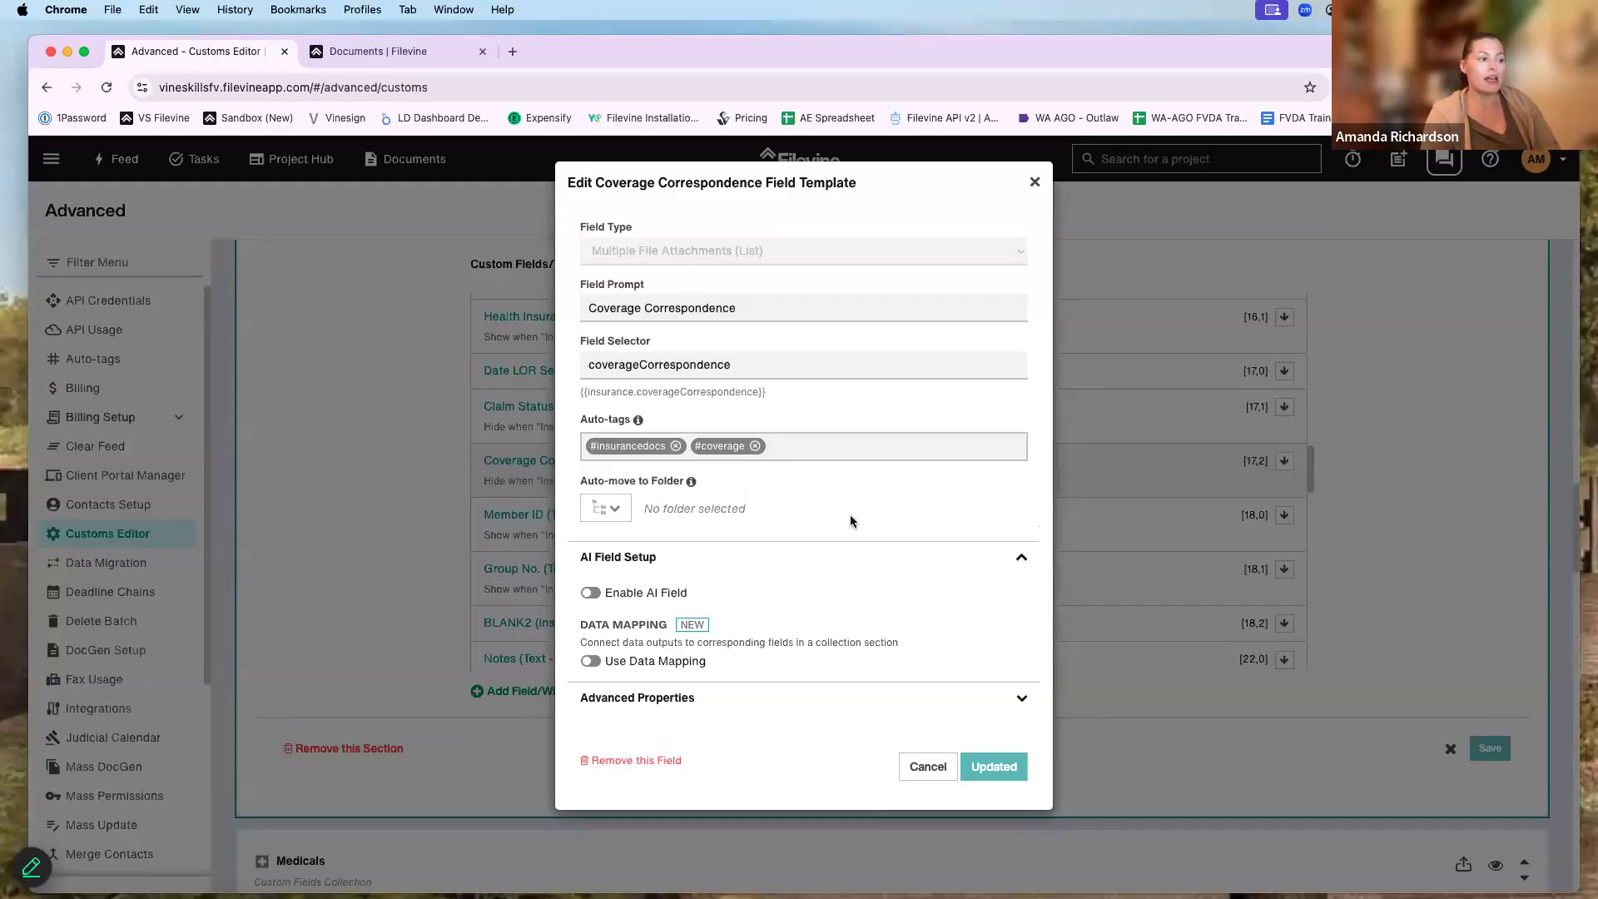
- Inspect the Auto-move to Folder options, including Correspondence, then close the template unchanged
{"action": "left_click_drag", "start_coordinate": [582, 482], "coordinate": [691, 492]}
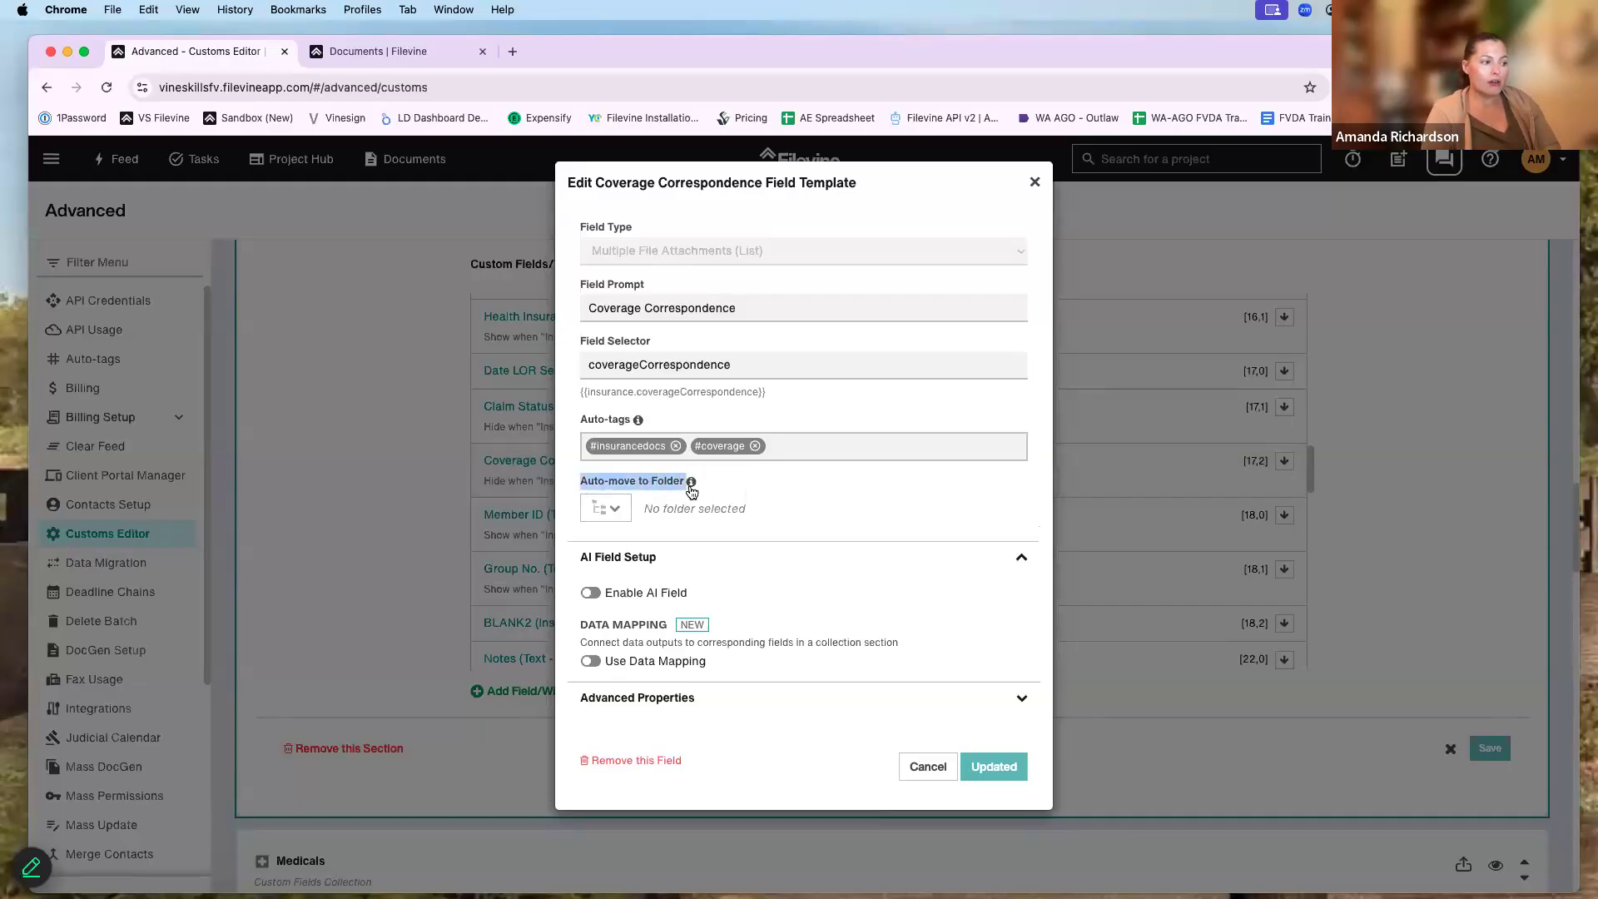
{"action": "left_click", "coordinate": [606, 509]}
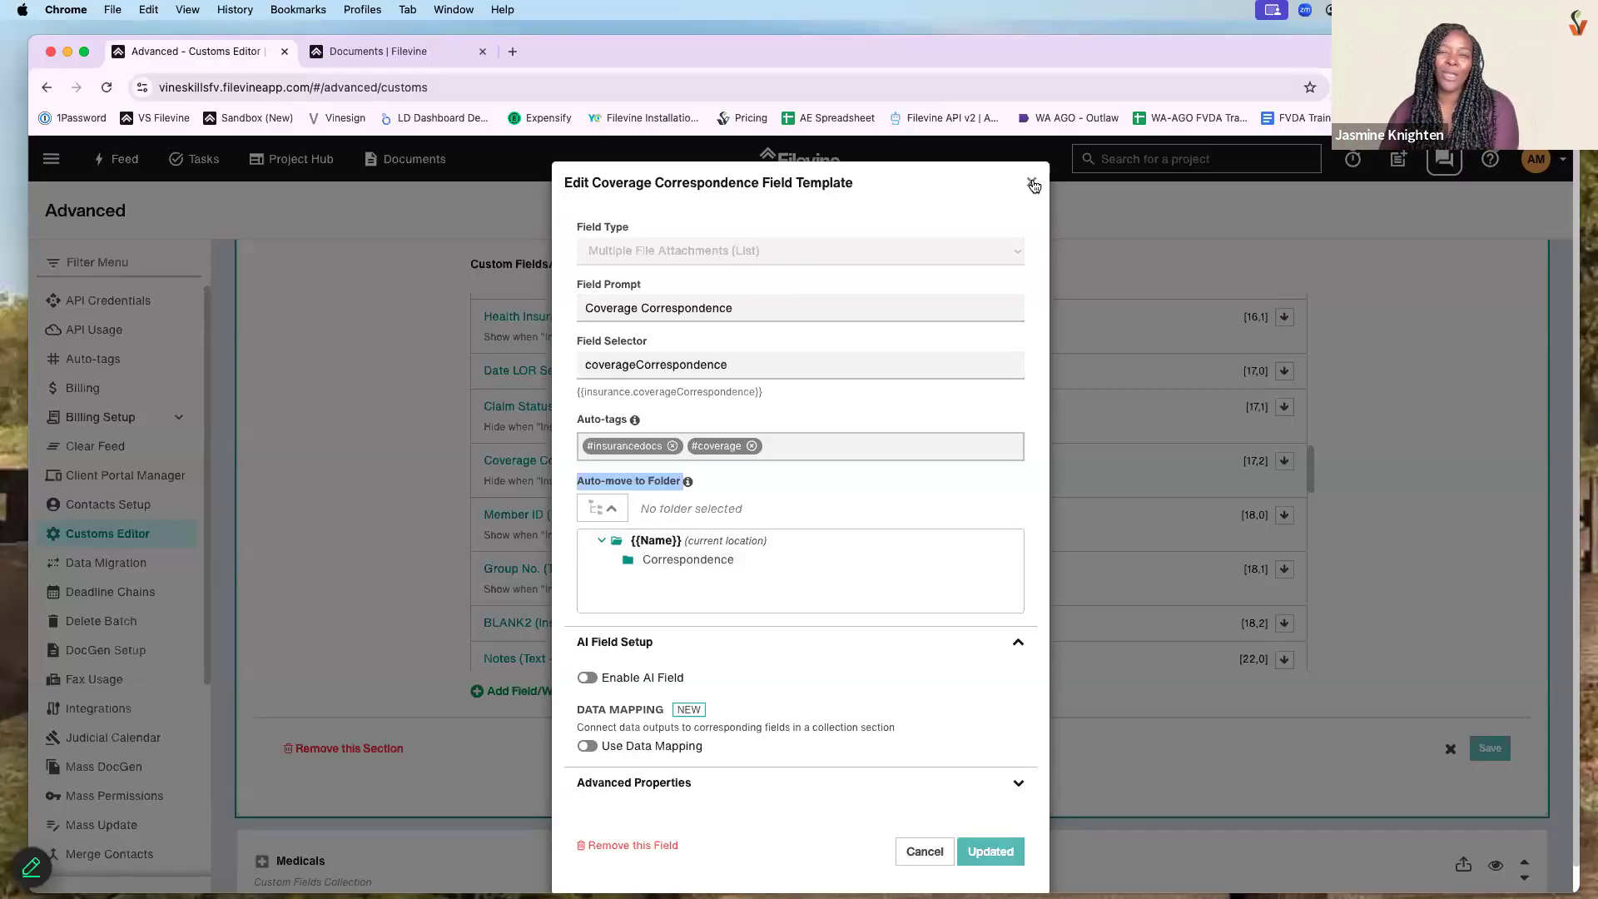
{"action": "left_click", "coordinate": [1033, 185]}
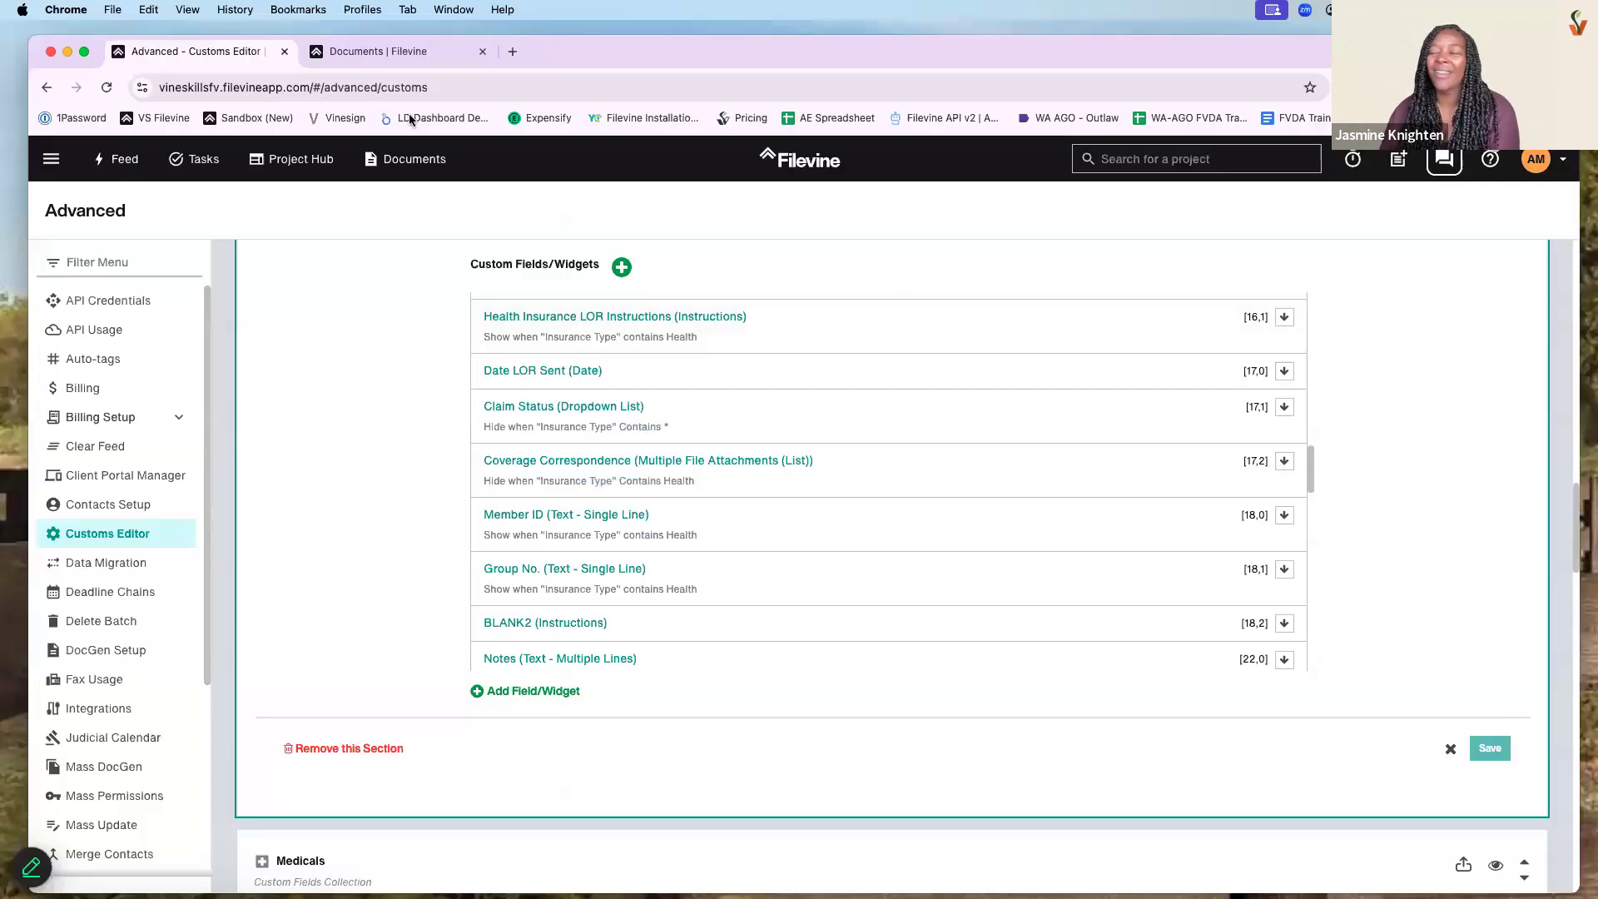
- Close the Customs Editor tab, then reopen the training project's Documents section via search
{"action": "left_click", "coordinate": [285, 52]}
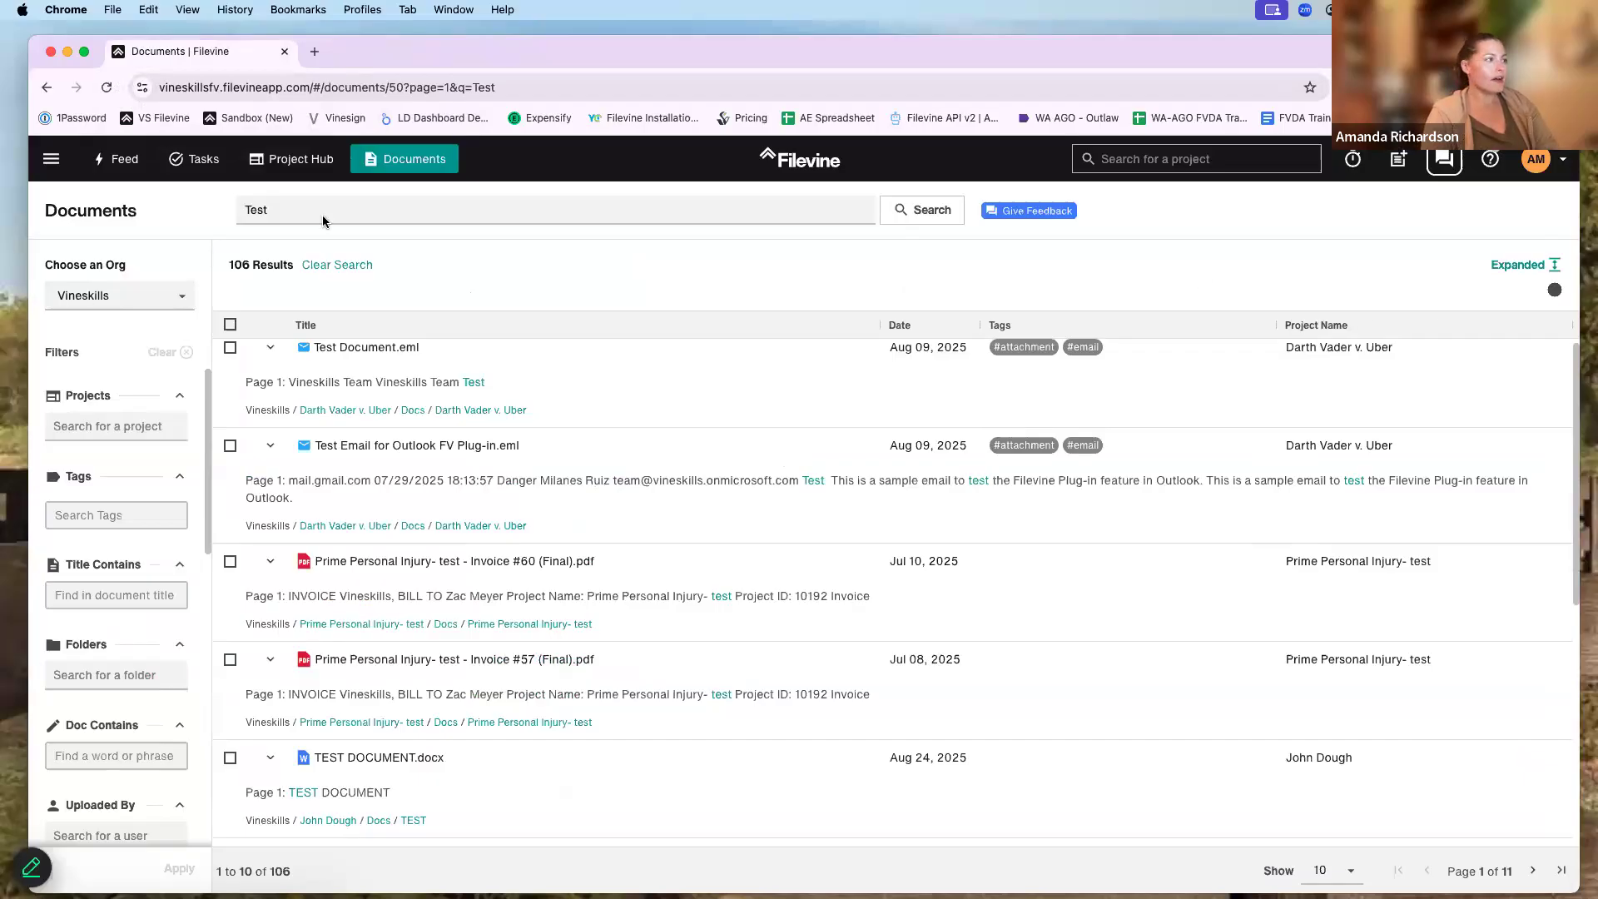
{"action": "left_click", "coordinate": [1141, 158]}
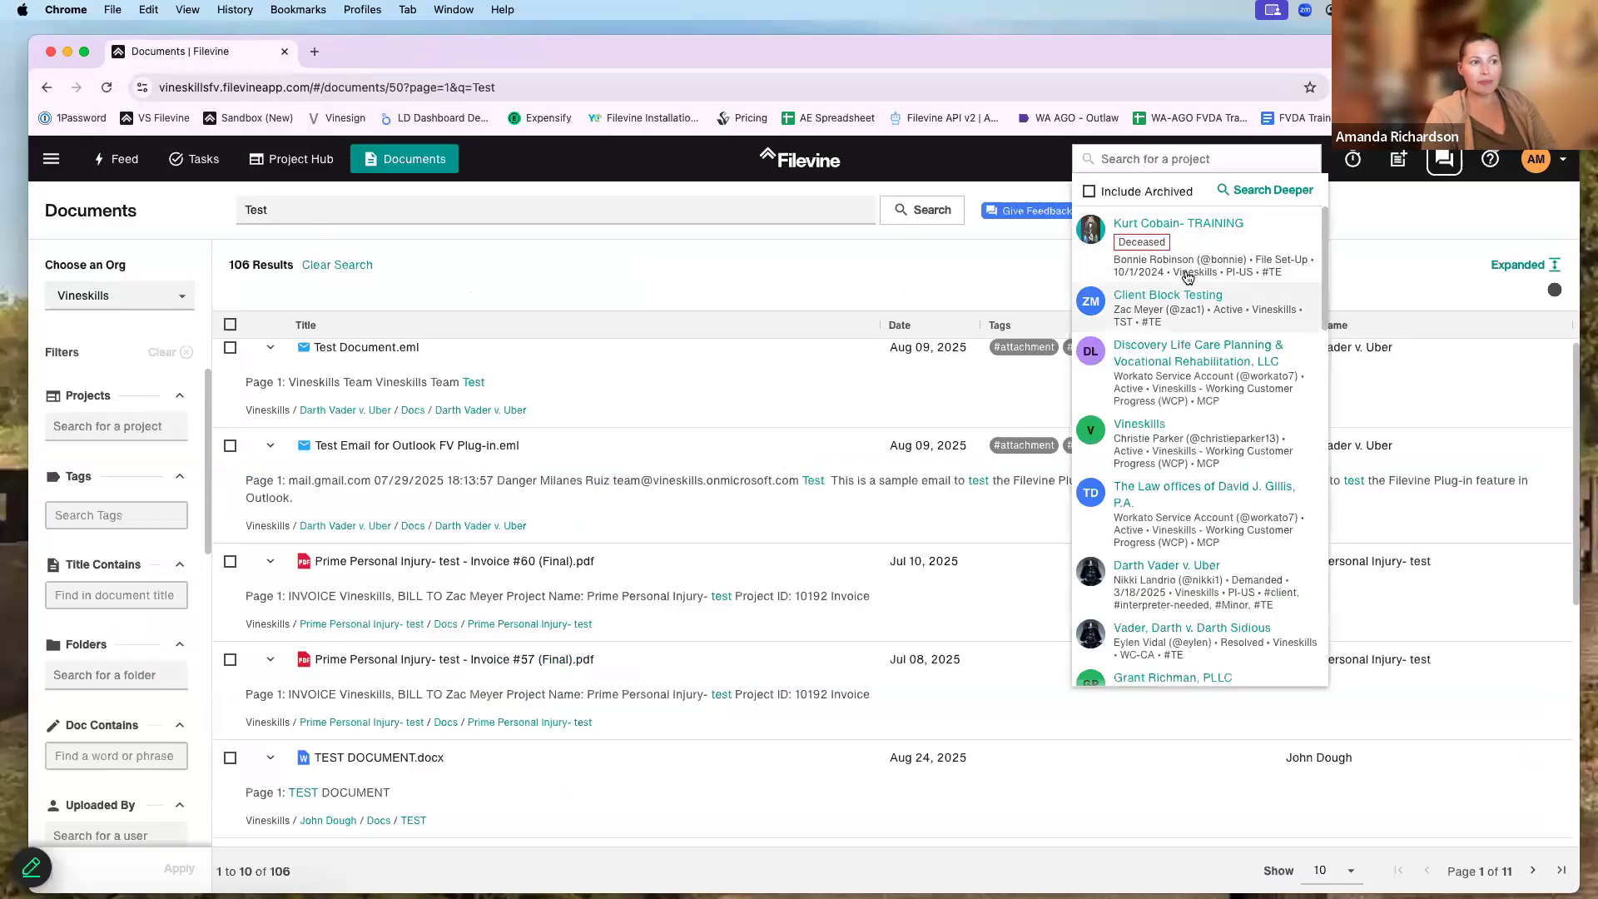
{"action": "left_click", "coordinate": [1380, 358]}
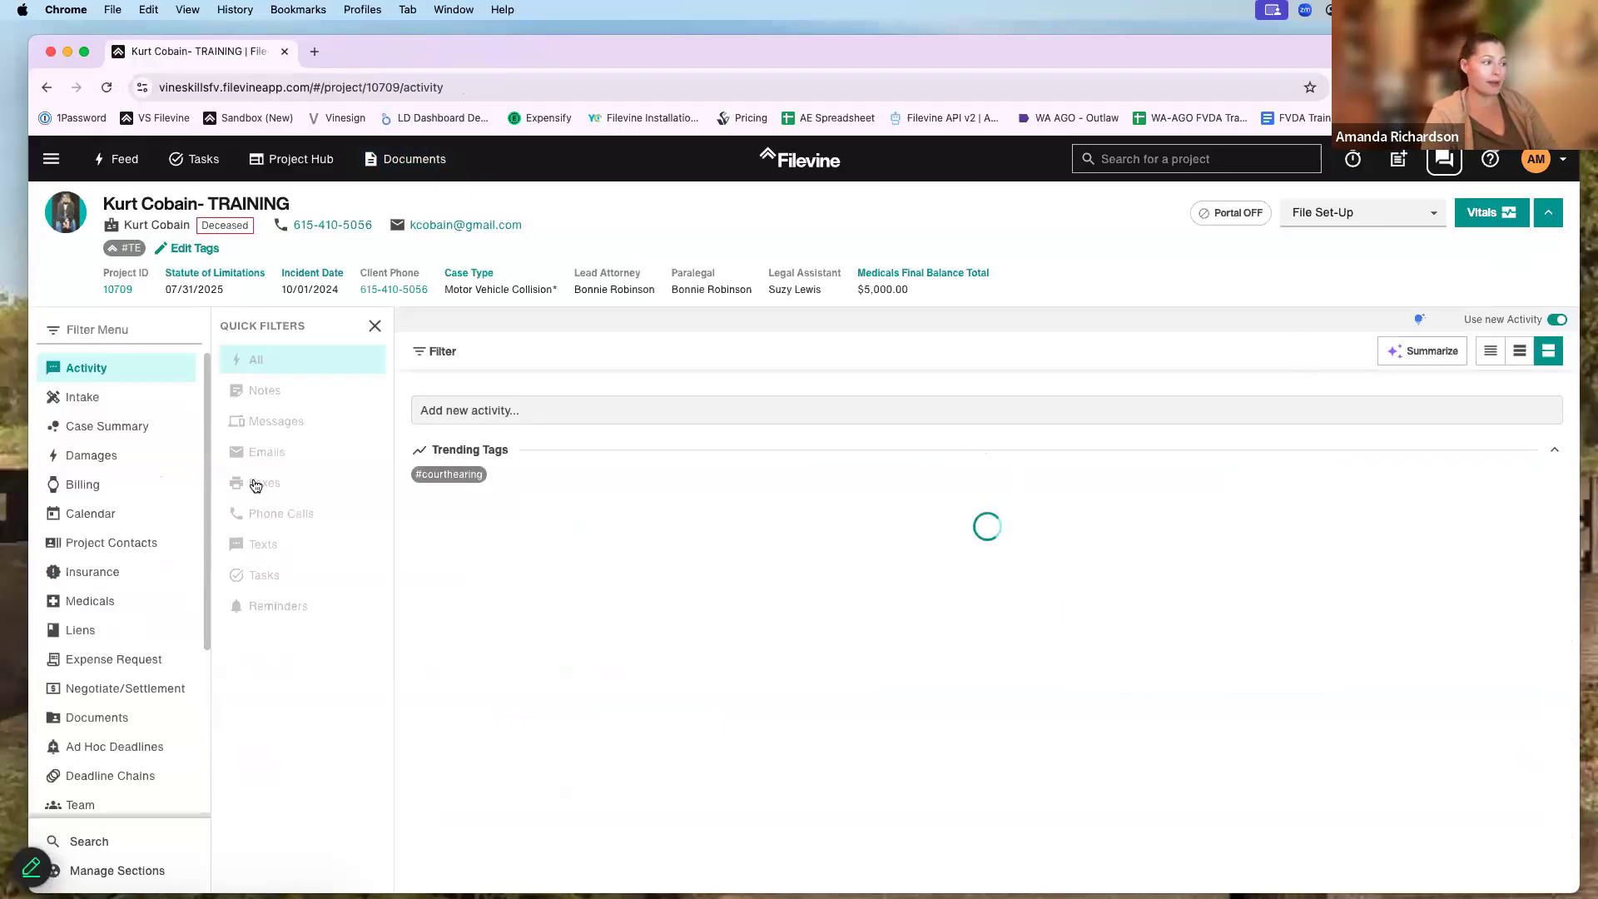
{"action": "scroll", "coordinate": [123, 530], "scroll_direction": "down", "scroll_amount": 1}
{"action": "scroll", "coordinate": [125, 531], "scroll_direction": "down", "scroll_amount": 5}
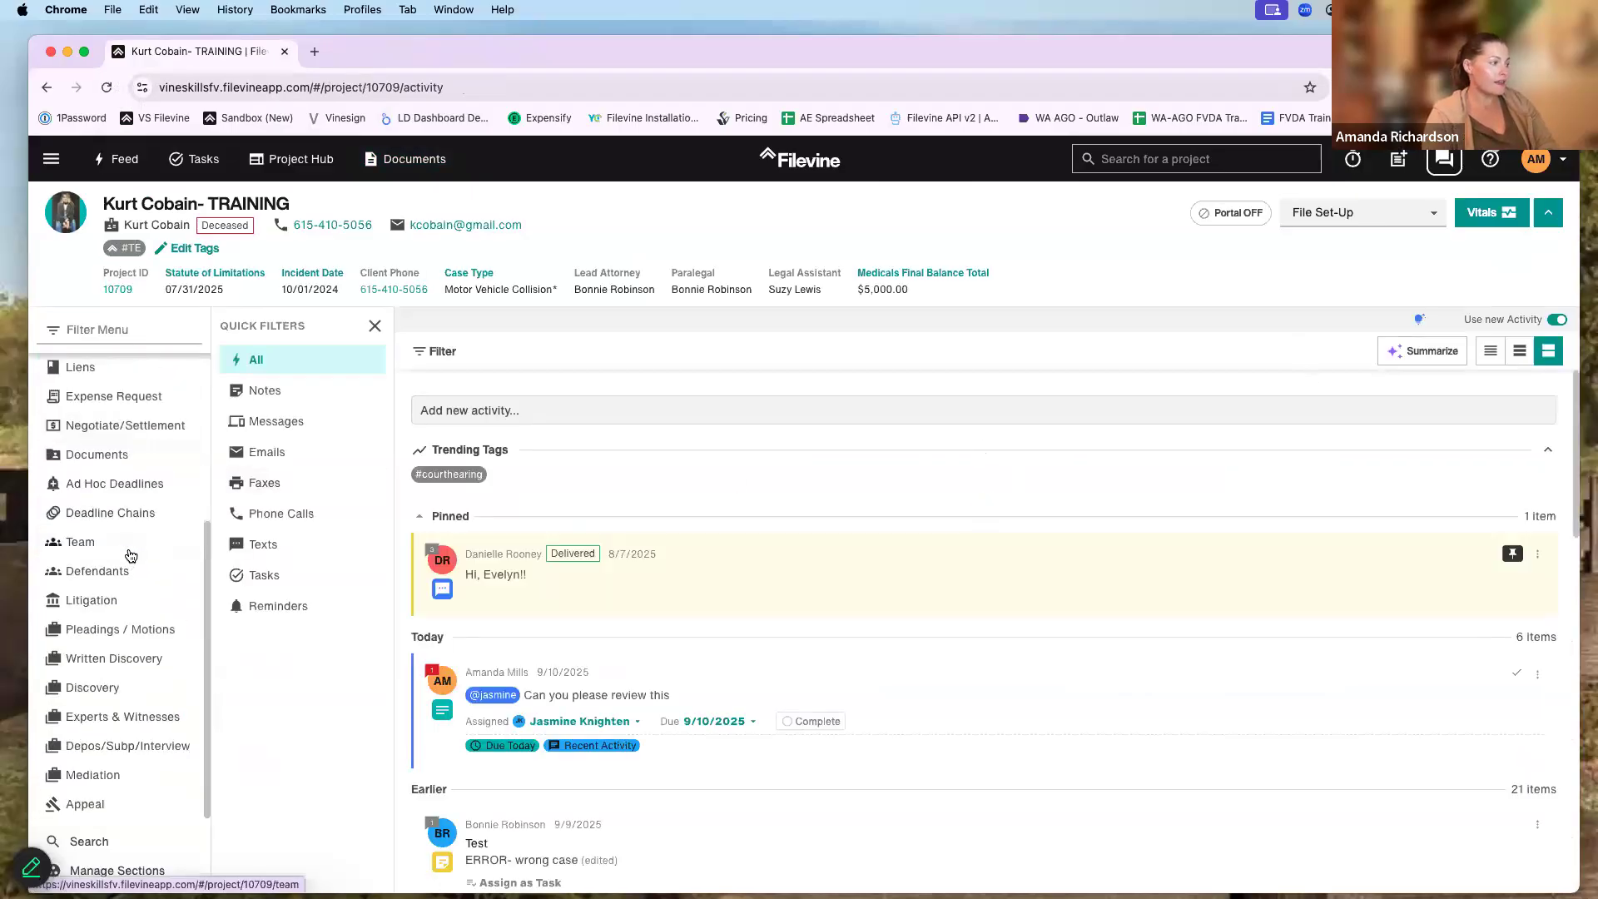
{"action": "scroll", "coordinate": [131, 533], "scroll_direction": "up", "scroll_amount": 1}
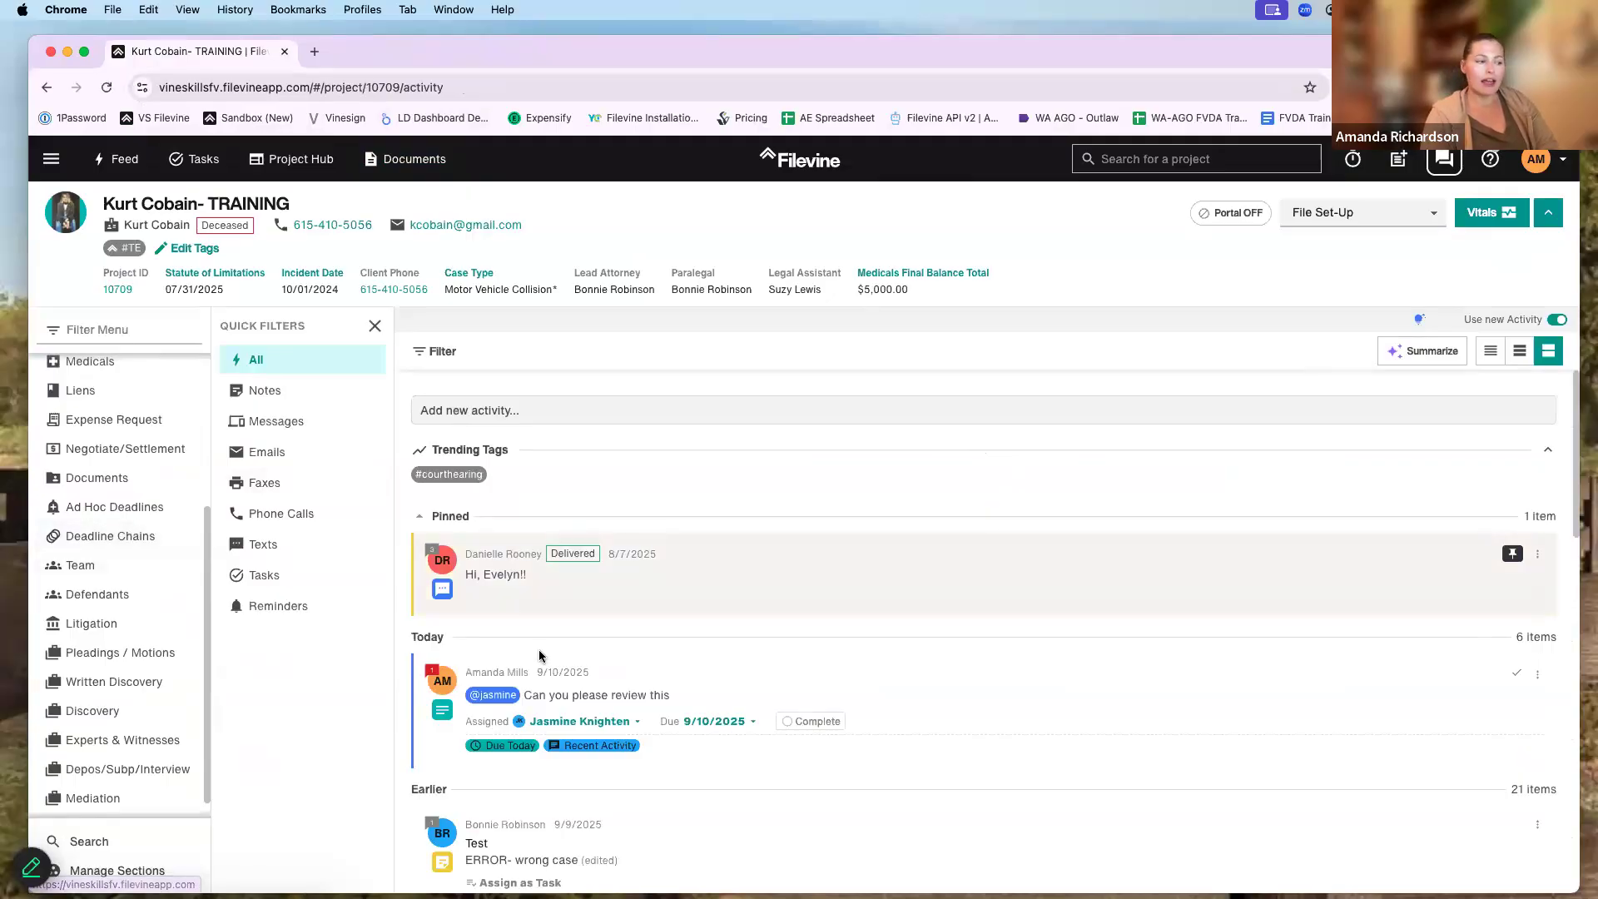
{"action": "scroll", "coordinate": [124, 581], "scroll_direction": "down", "scroll_amount": 1}
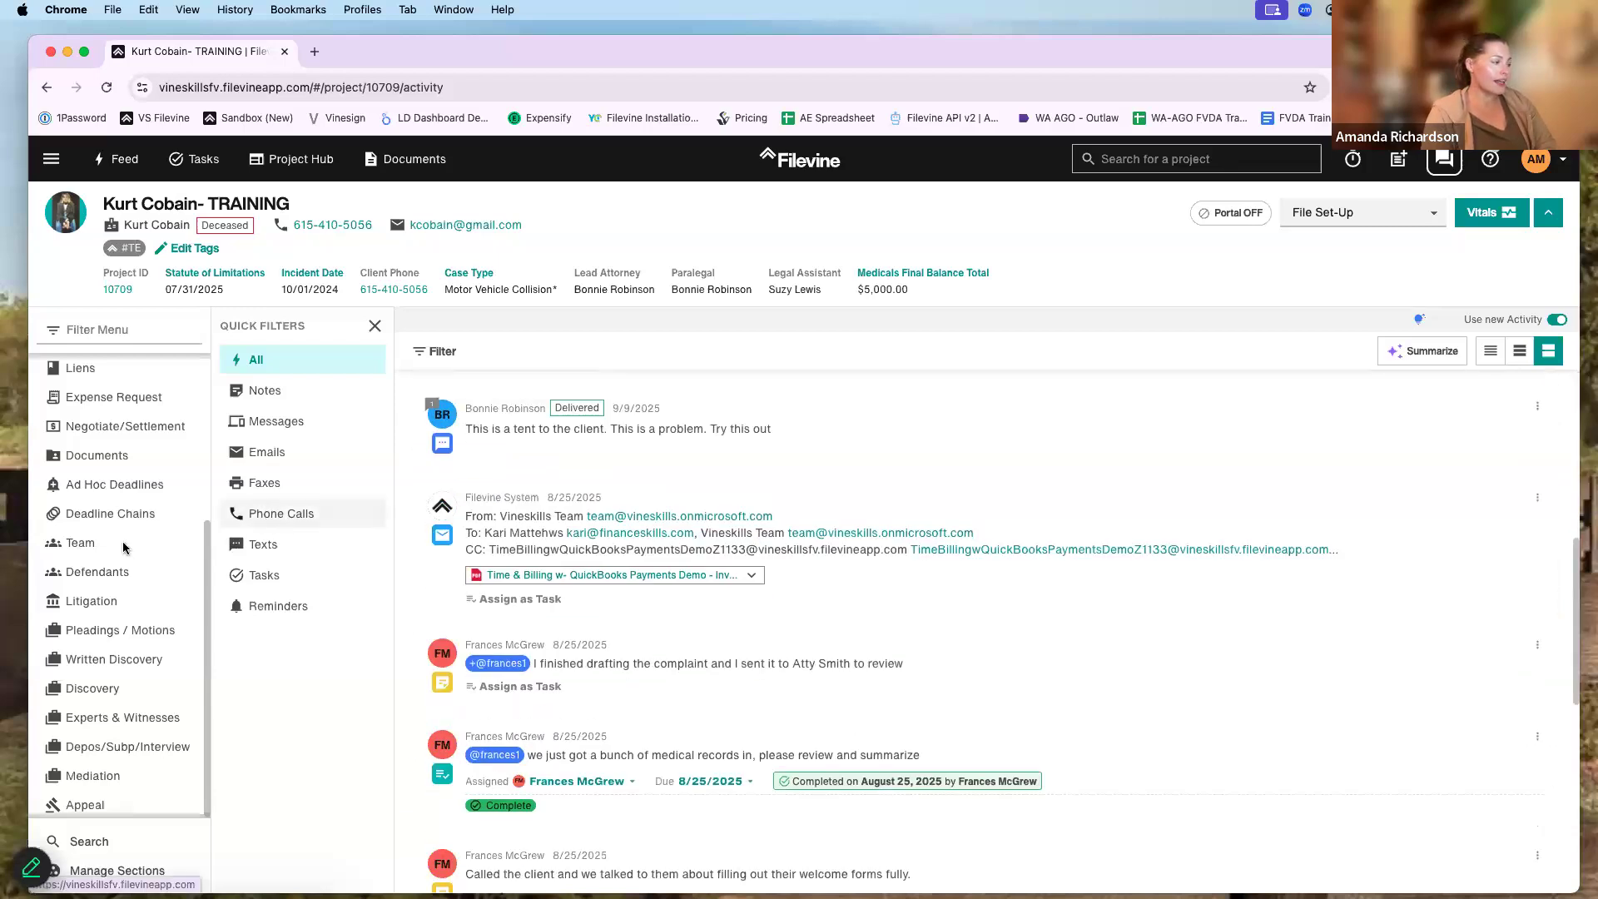
{"action": "left_click", "coordinate": [105, 455]}
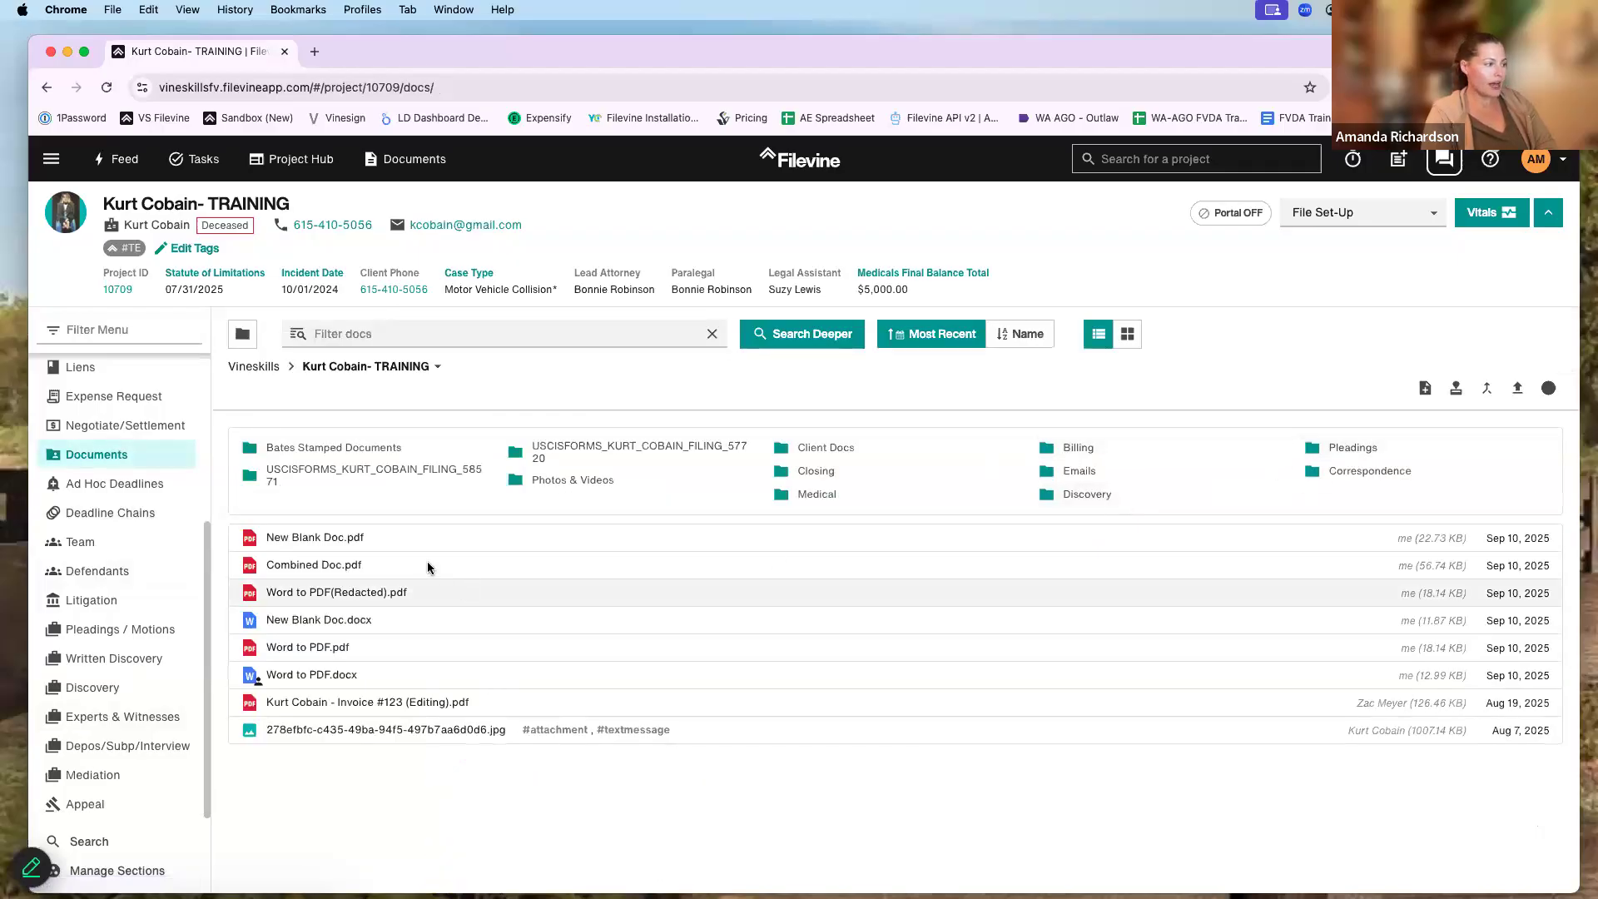
{"action": "left_click", "coordinate": [428, 565]}
{"action": "left_click", "coordinate": [1487, 394]}
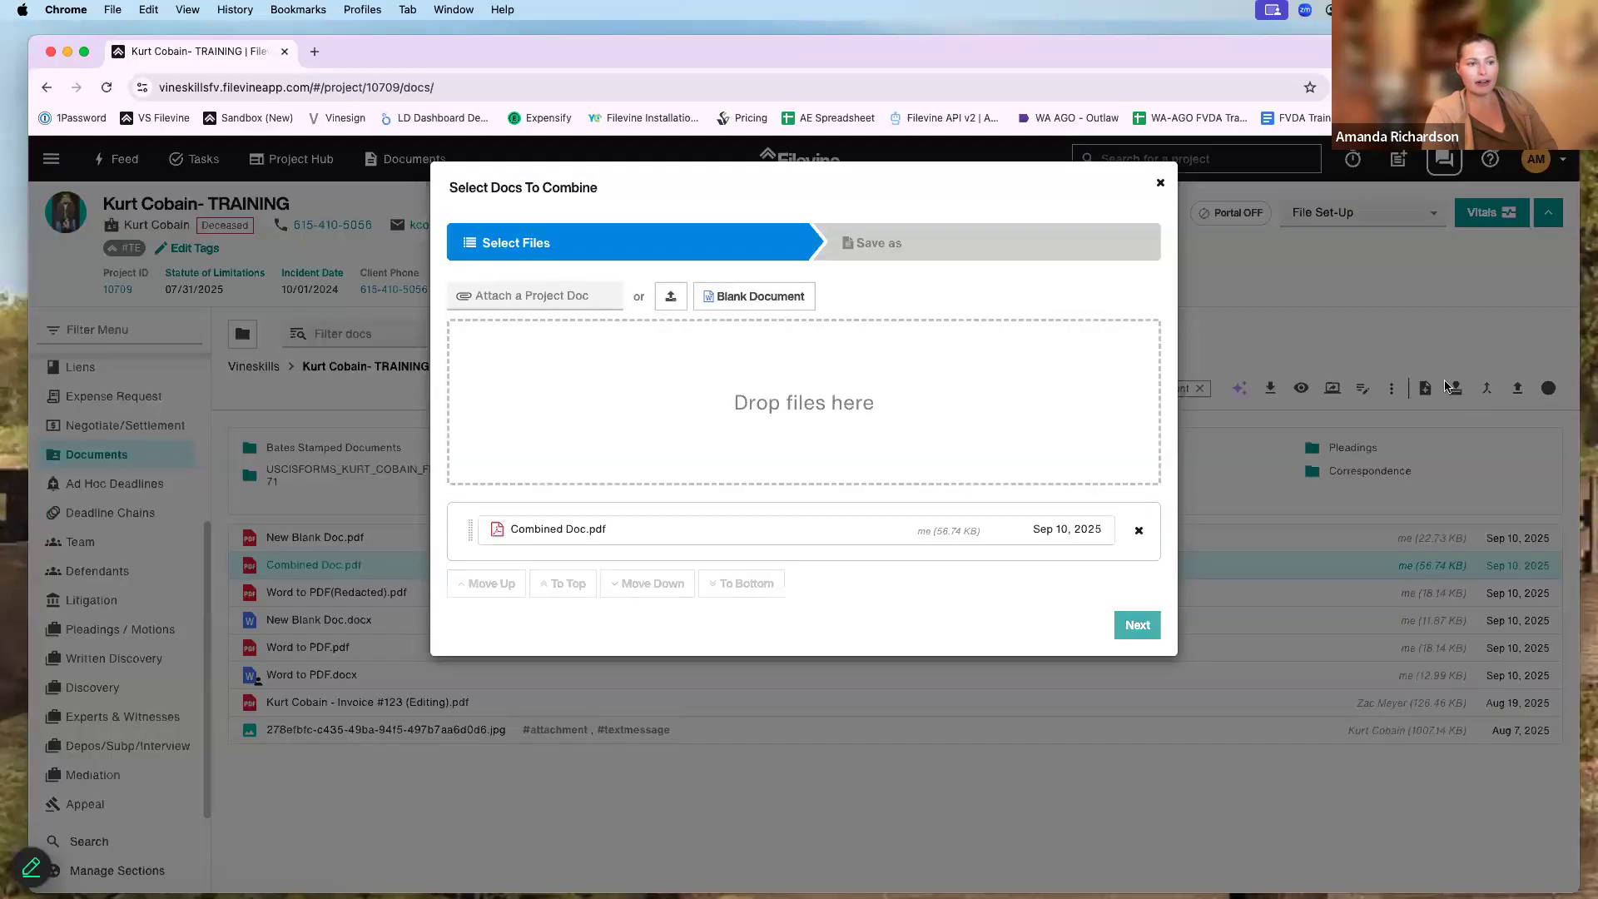
{"action": "left_click", "coordinate": [1455, 395]}
{"action": "left_click", "coordinate": [1456, 395]}
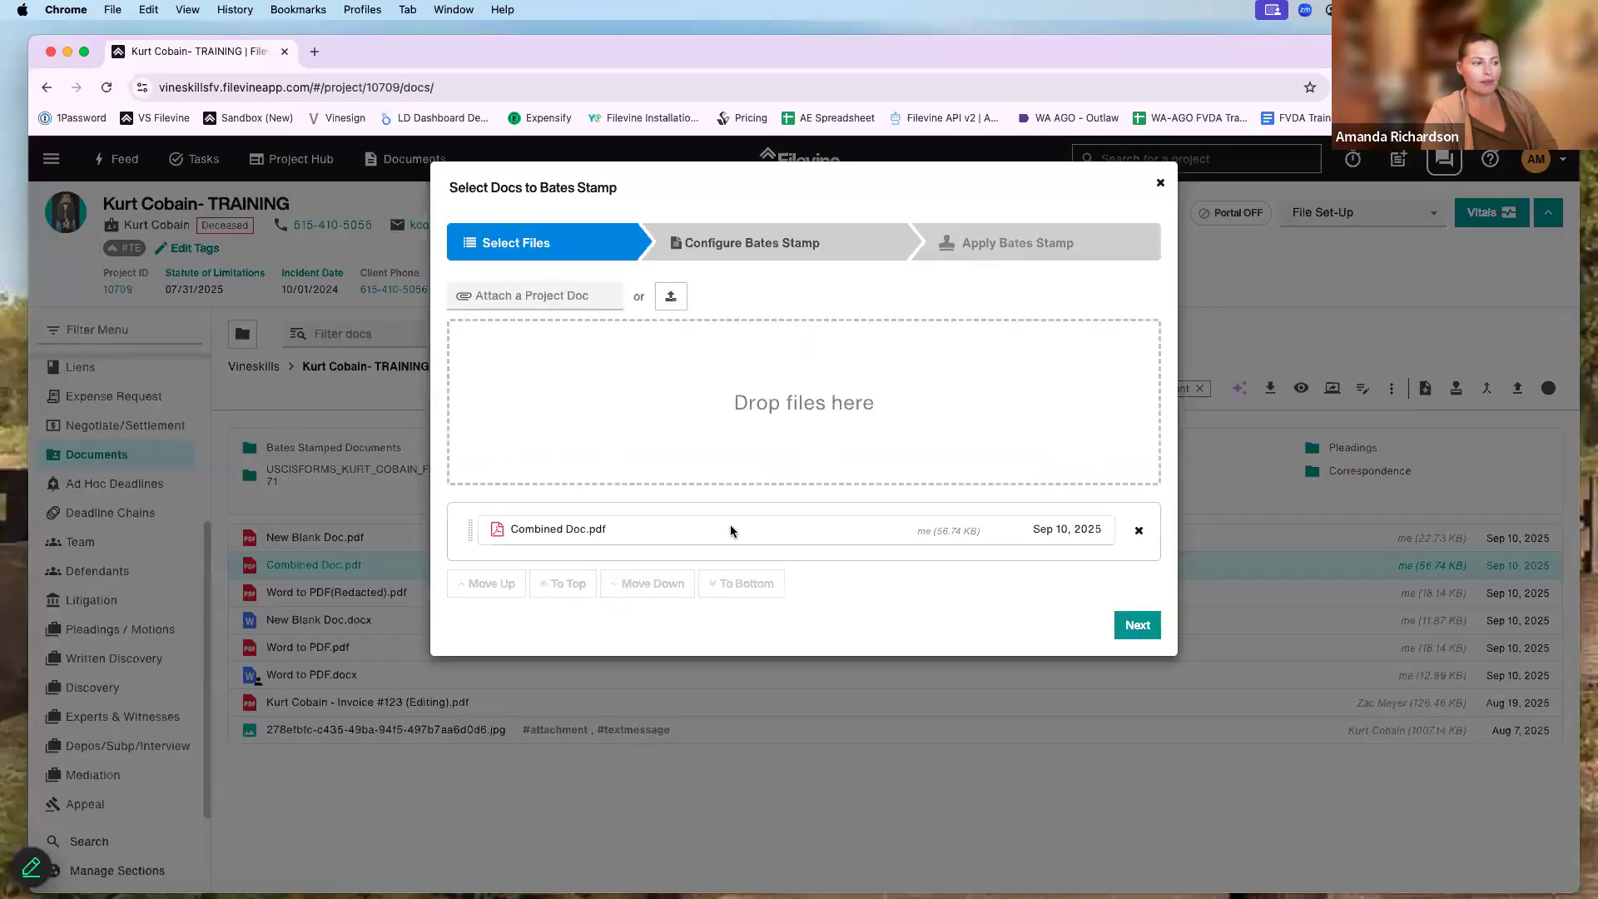
{"action": "left_click", "coordinate": [791, 245]}
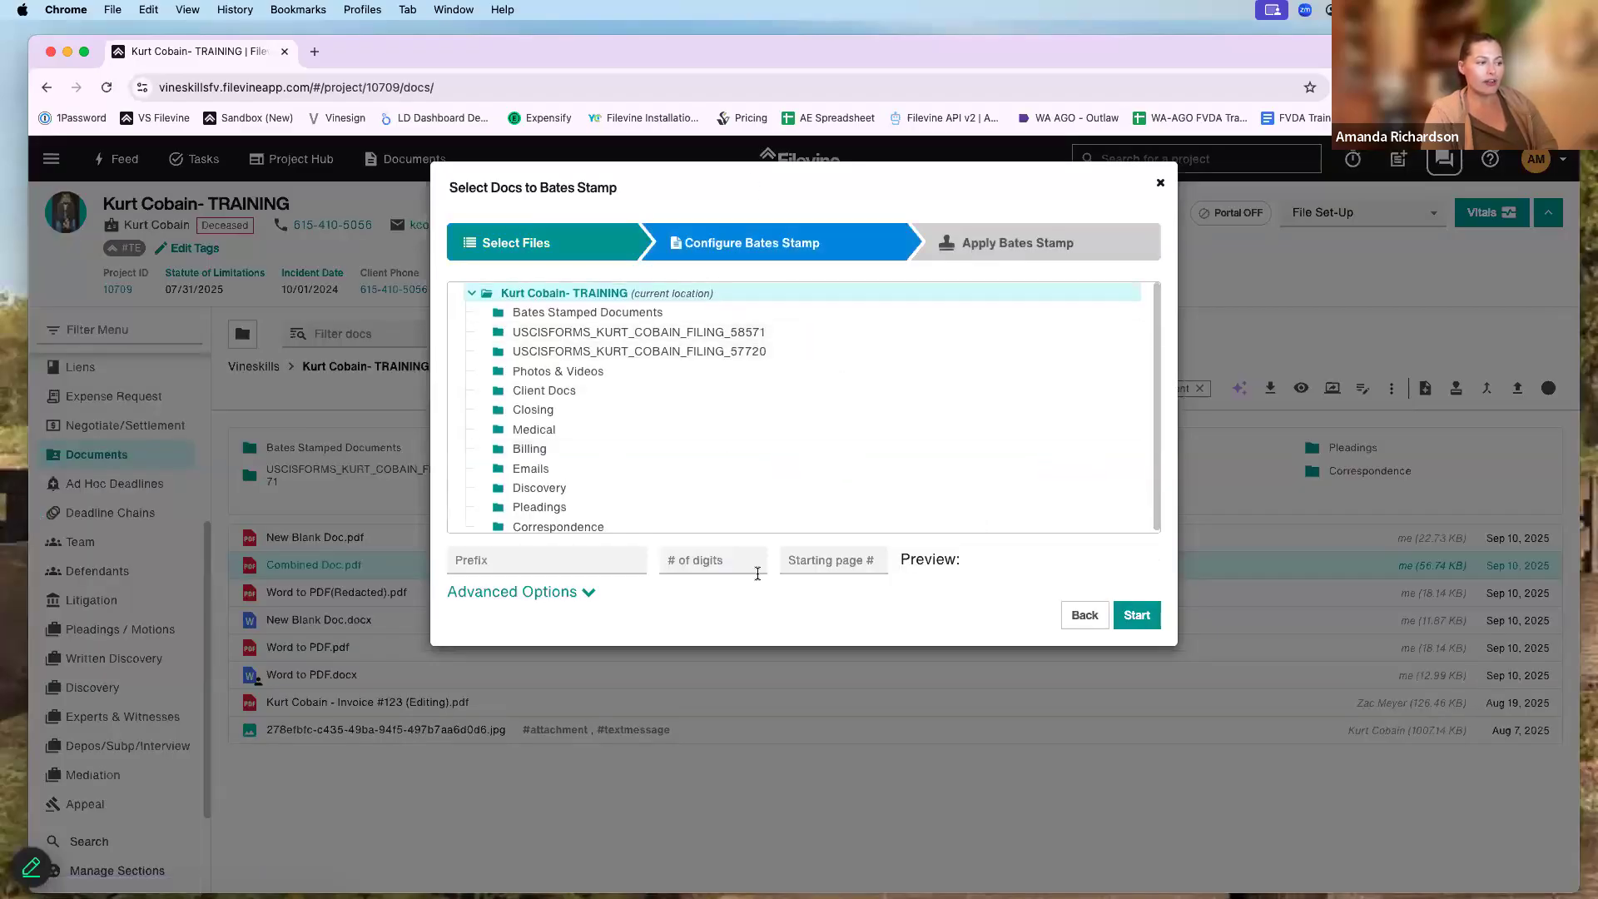
{"action": "left_click", "coordinate": [537, 560]}
{"action": "type", "text": "TEST"}
{"action": "left_click", "coordinate": [836, 560]}
{"action": "type", "text": "1"}
{"action": "left_click", "coordinate": [728, 565]}
{"action": "type", "text": "5"}
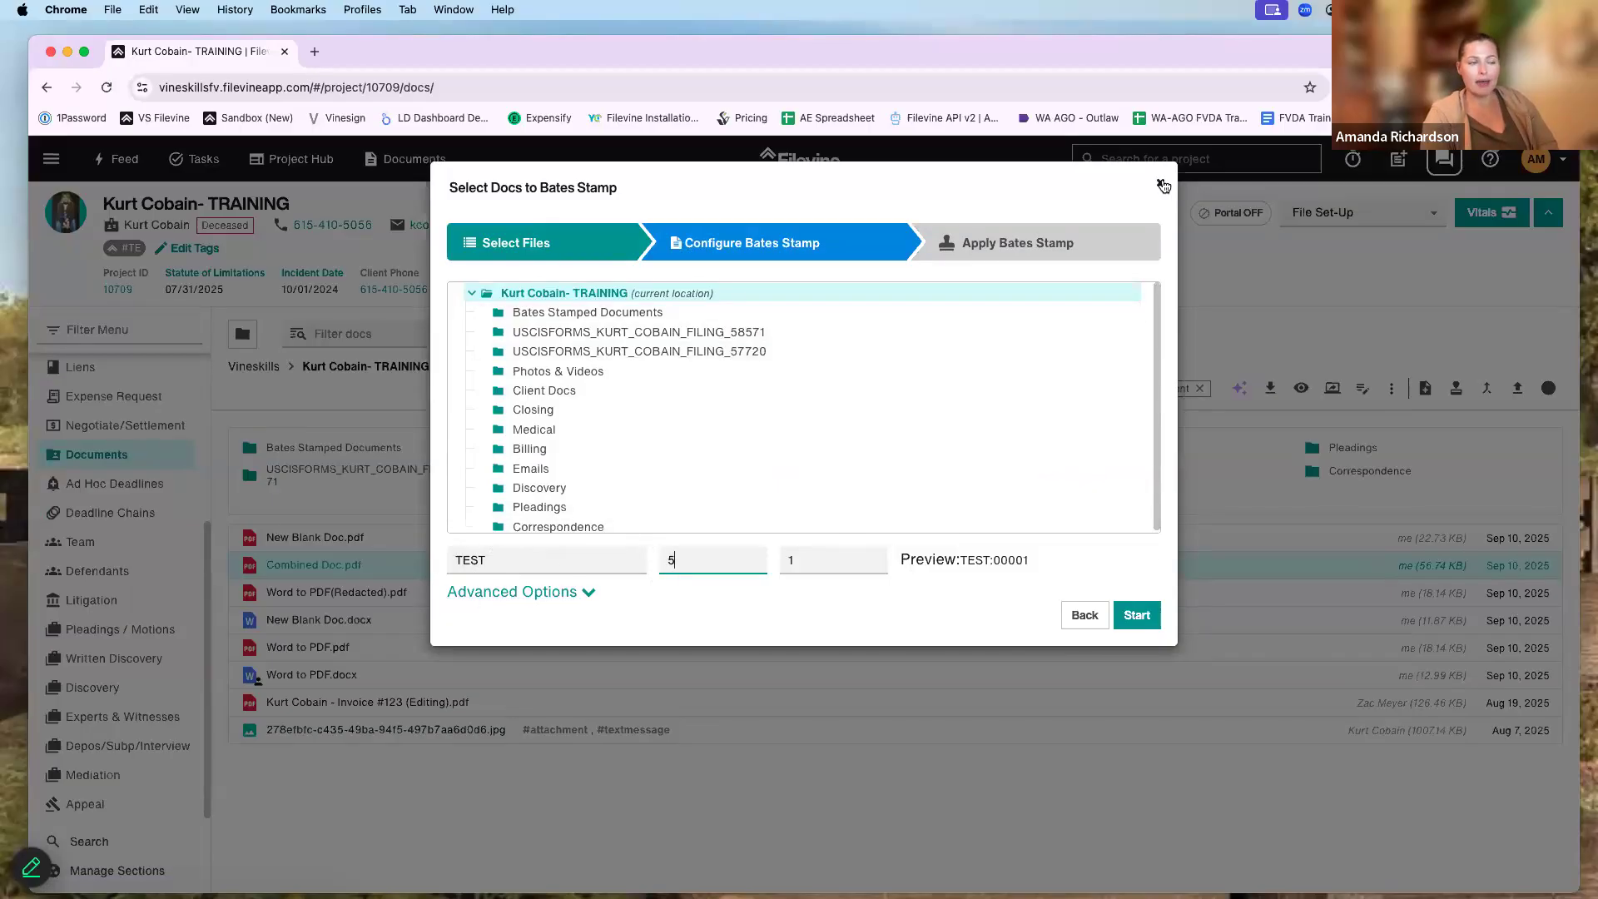
{"action": "left_click", "coordinate": [1163, 185]}
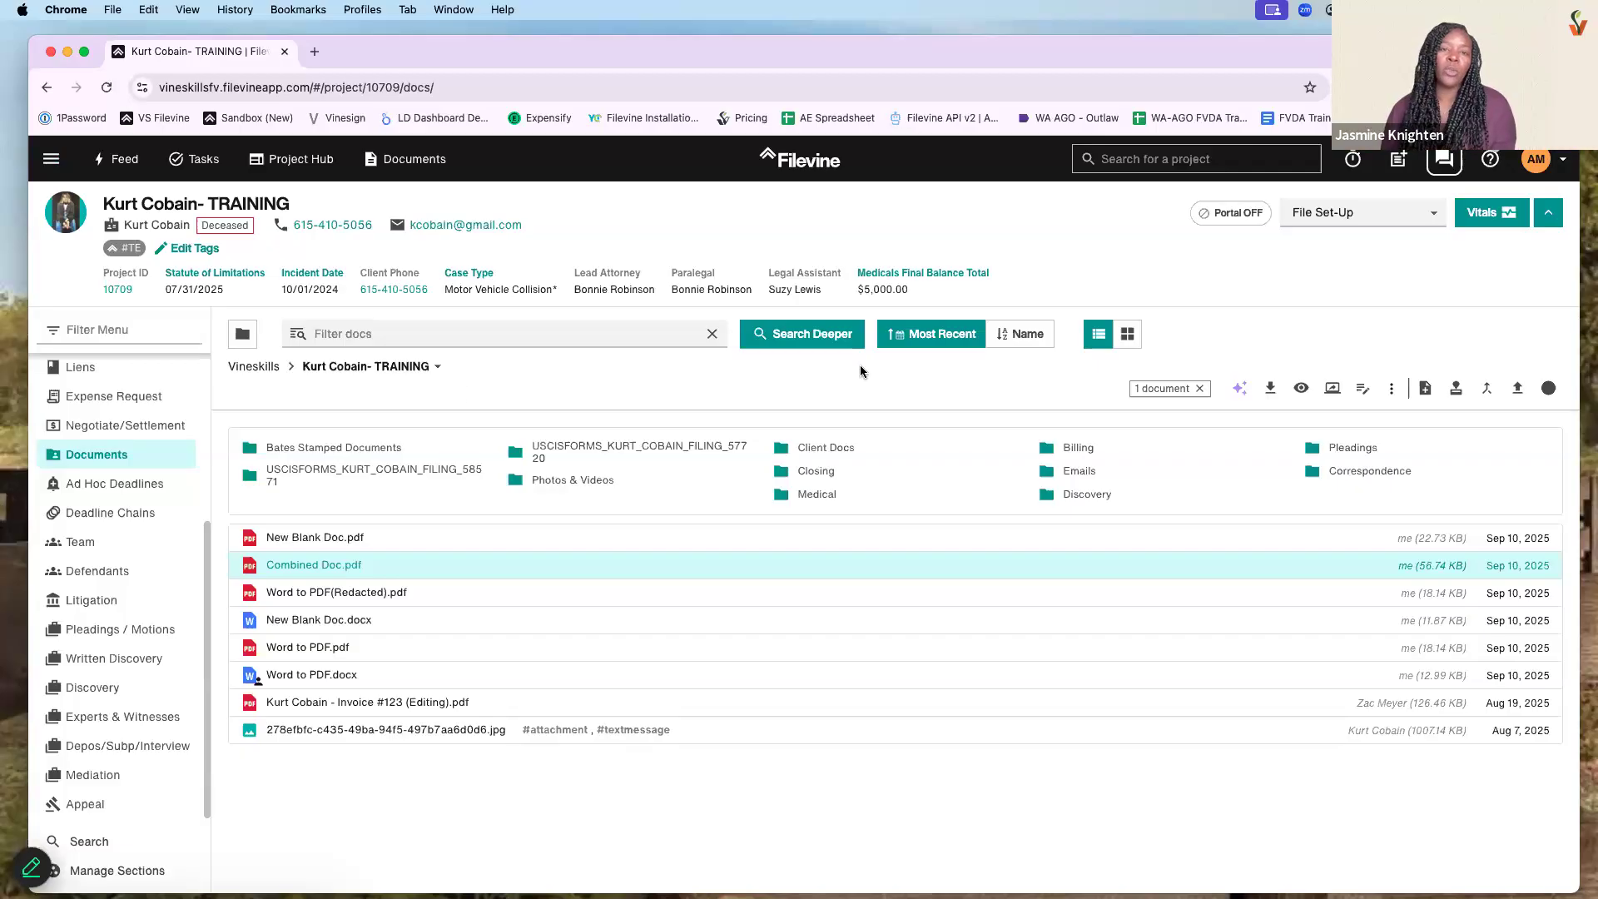
- Go to the Advanced area and open the Customs Editor
{"action": "left_click", "coordinate": [50, 158]}
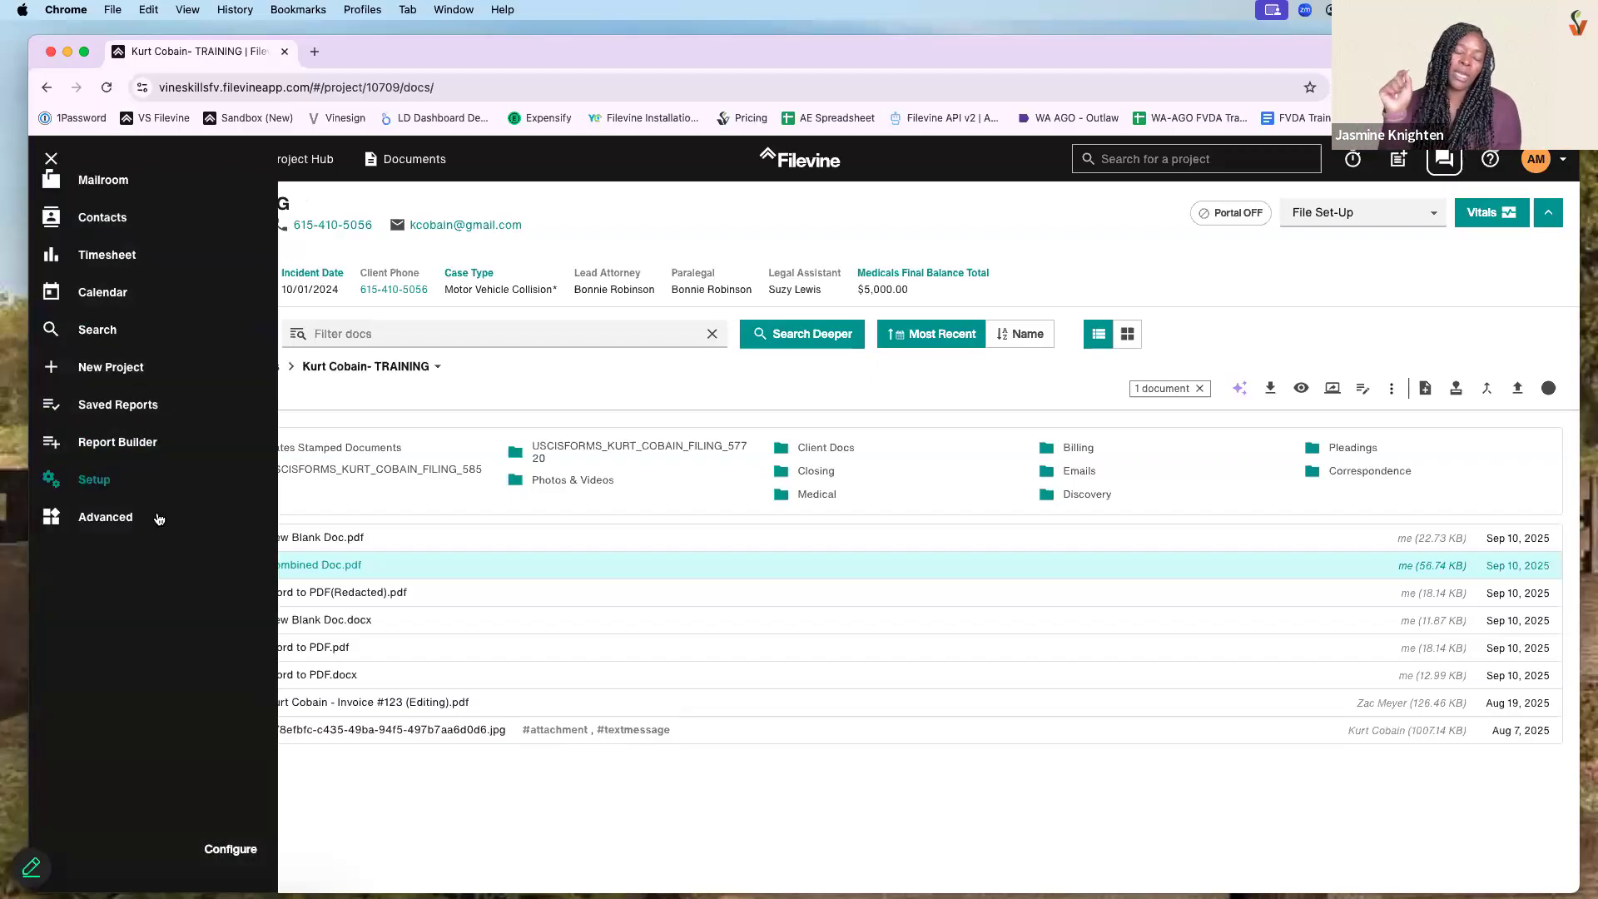
{"action": "left_click", "coordinate": [158, 517]}
{"action": "scroll", "coordinate": [174, 491], "scroll_direction": "down", "scroll_amount": 2}
{"action": "scroll", "coordinate": [175, 489], "scroll_direction": "down", "scroll_amount": 5}
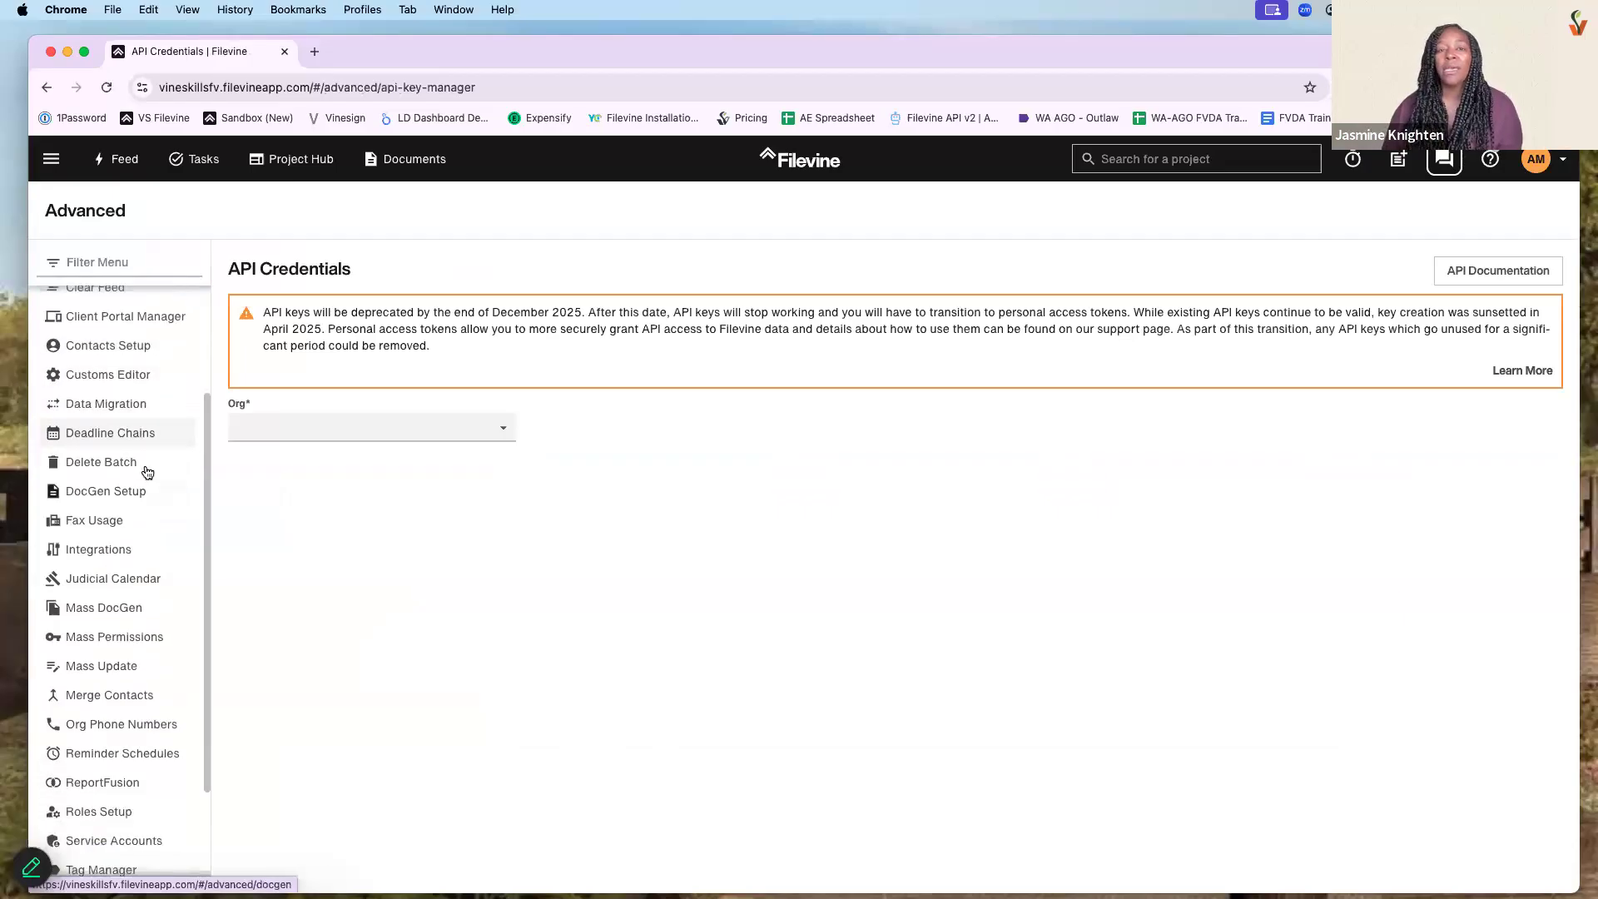
{"action": "scroll", "coordinate": [117, 391], "scroll_direction": "up", "scroll_amount": 1}
{"action": "left_click", "coordinate": [108, 376]}
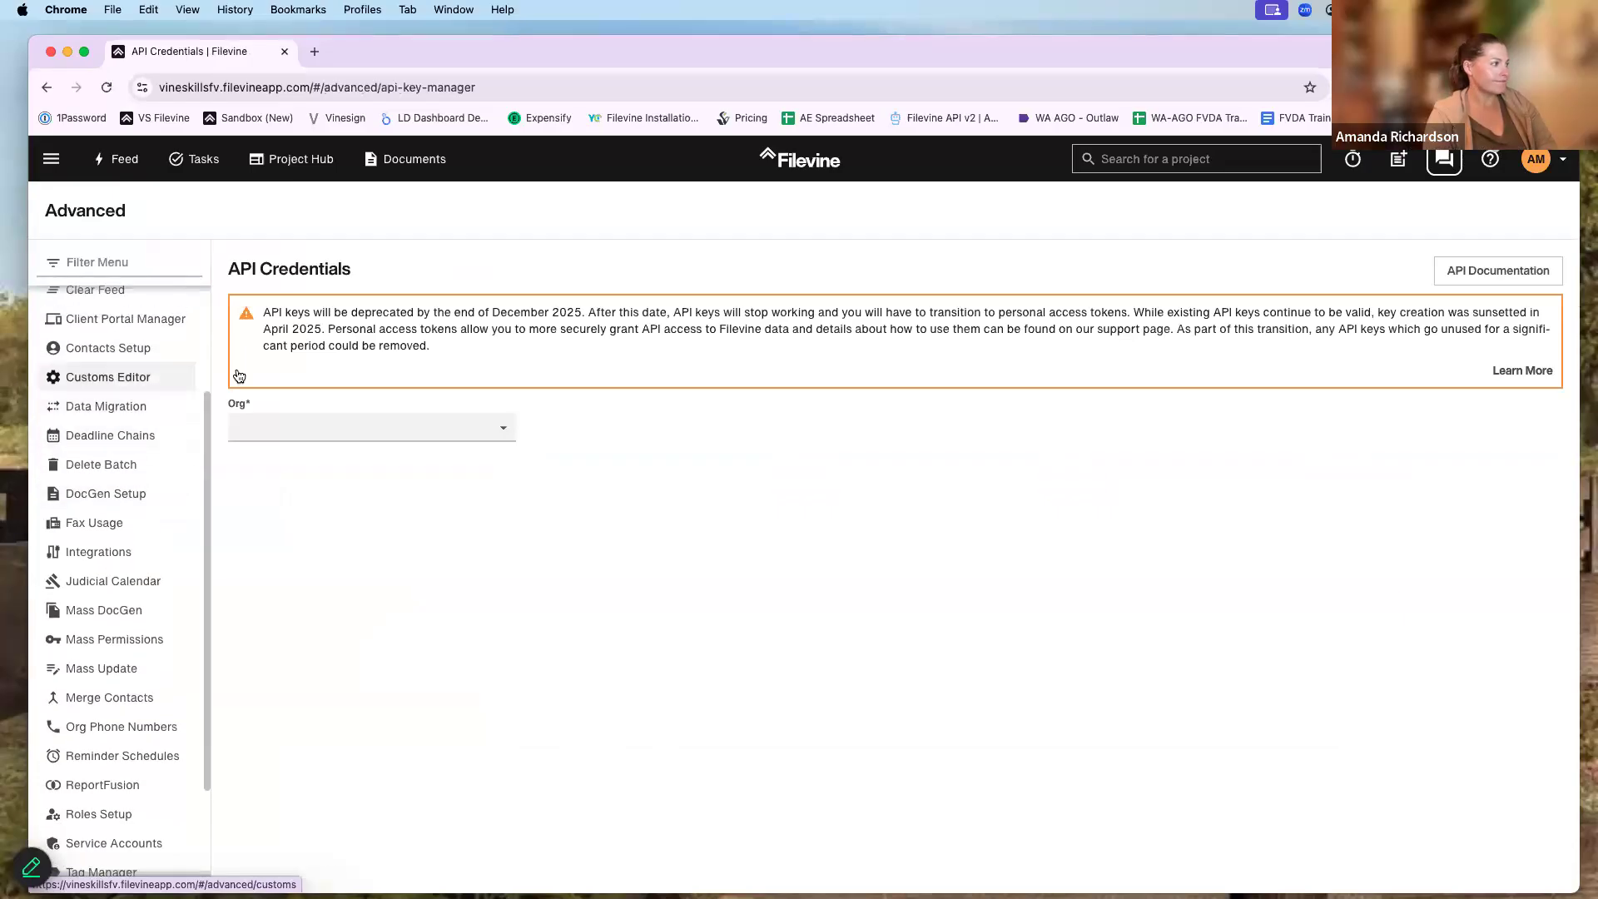
- Load Vineskills' VSBP:Personal Injury type and open the Coverage Correspondence field template
{"action": "left_click", "coordinate": [334, 276]}
{"action": "left_click", "coordinate": [396, 407]}
{"action": "left_click", "coordinate": [534, 275]}
{"action": "scroll", "coordinate": [559, 526], "scroll_direction": "down", "scroll_amount": 10}
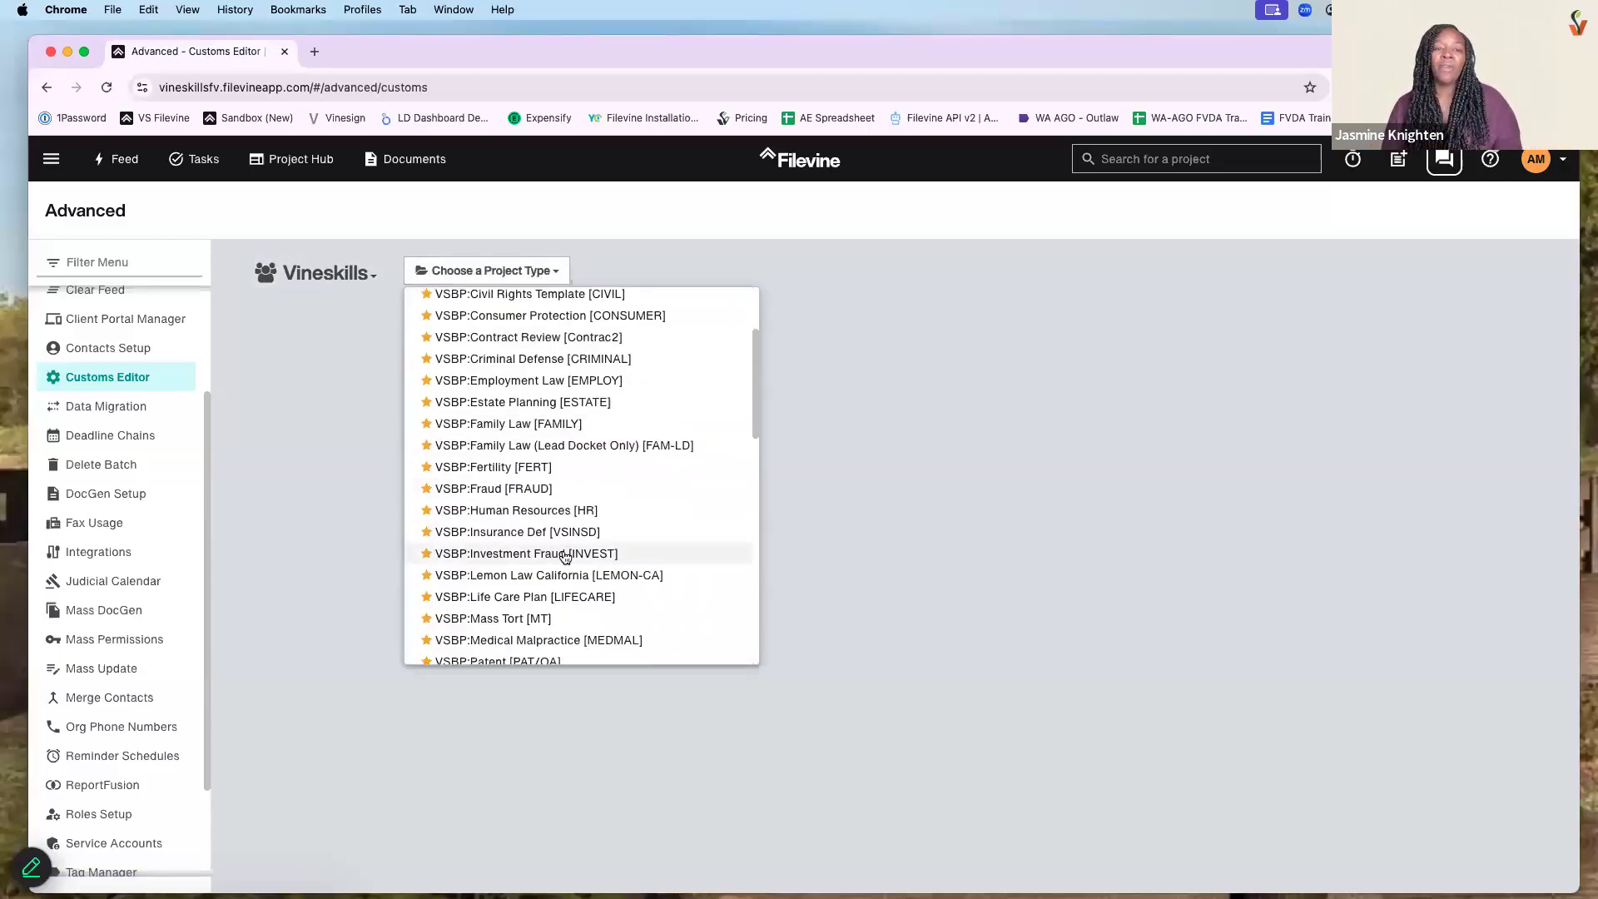
{"action": "left_click", "coordinate": [530, 463]}
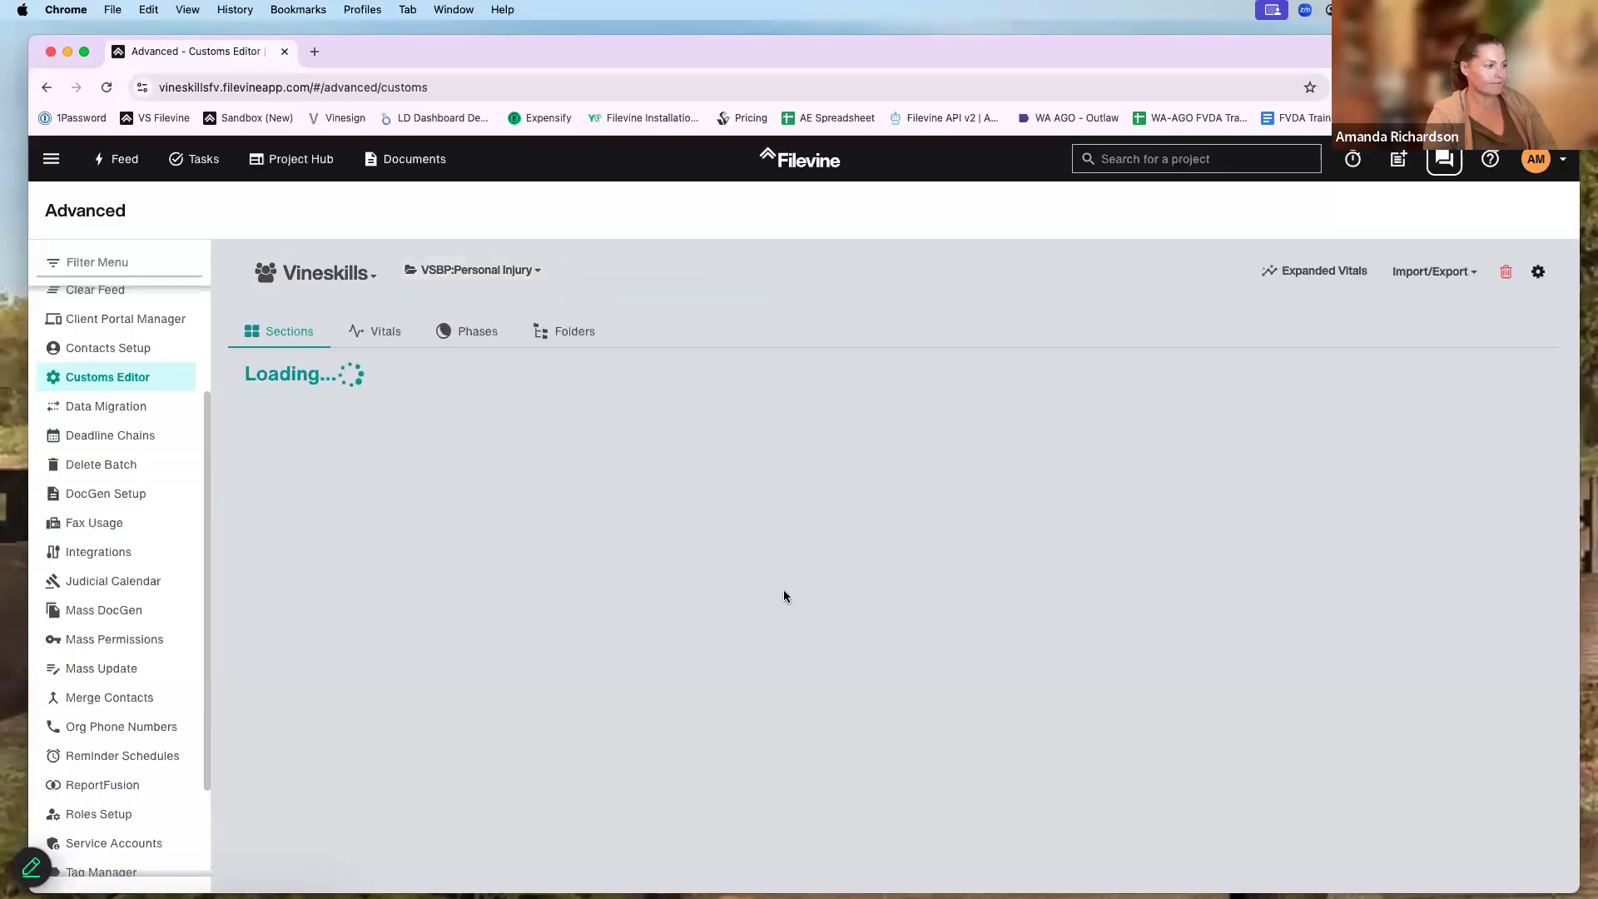
{"action": "scroll", "coordinate": [809, 590], "scroll_direction": "down", "scroll_amount": 20}
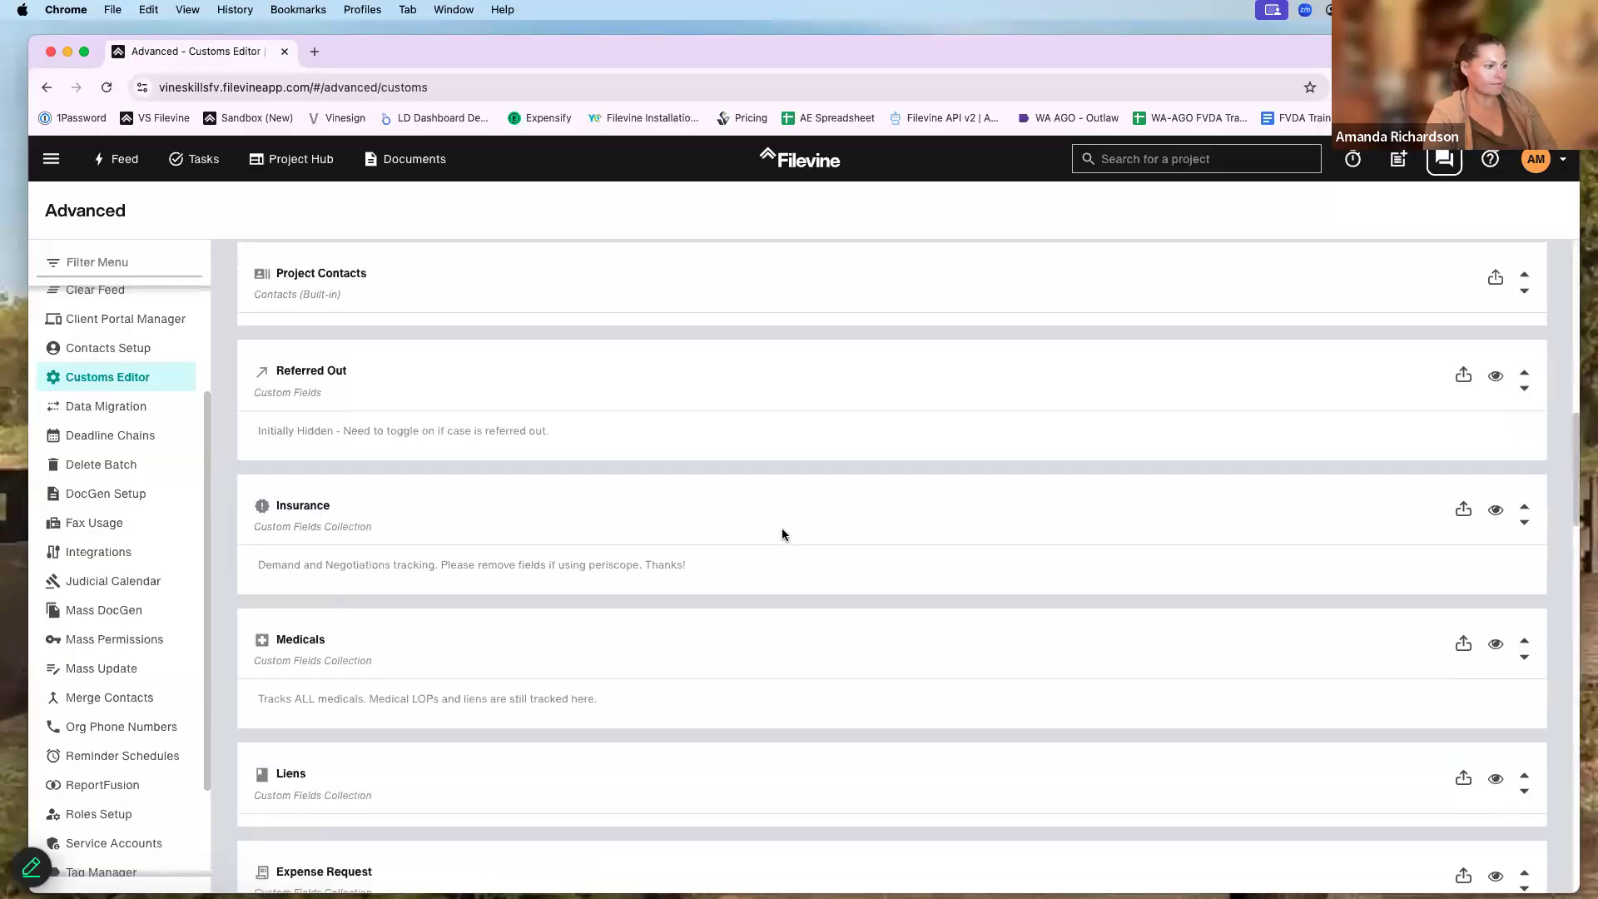
{"action": "scroll", "coordinate": [765, 525], "scroll_direction": "up", "scroll_amount": 15}
{"action": "scroll", "coordinate": [762, 449], "scroll_direction": "down", "scroll_amount": 5}
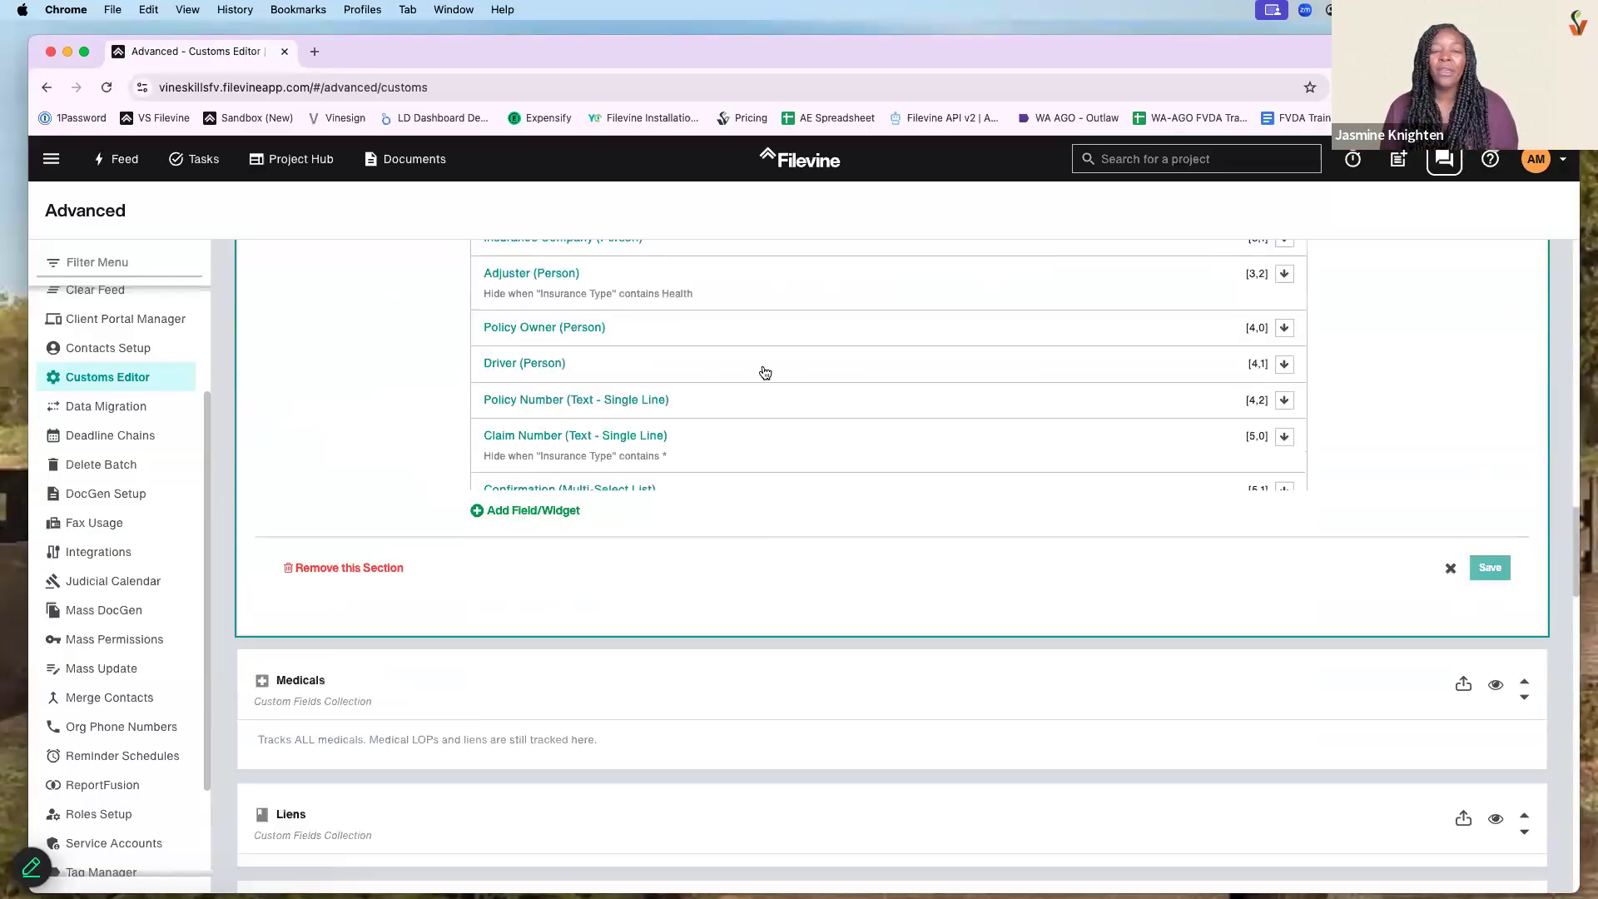
{"action": "scroll", "coordinate": [760, 374], "scroll_direction": "down", "scroll_amount": 3}
{"action": "scroll", "coordinate": [757, 499], "scroll_direction": "up", "scroll_amount": 5}
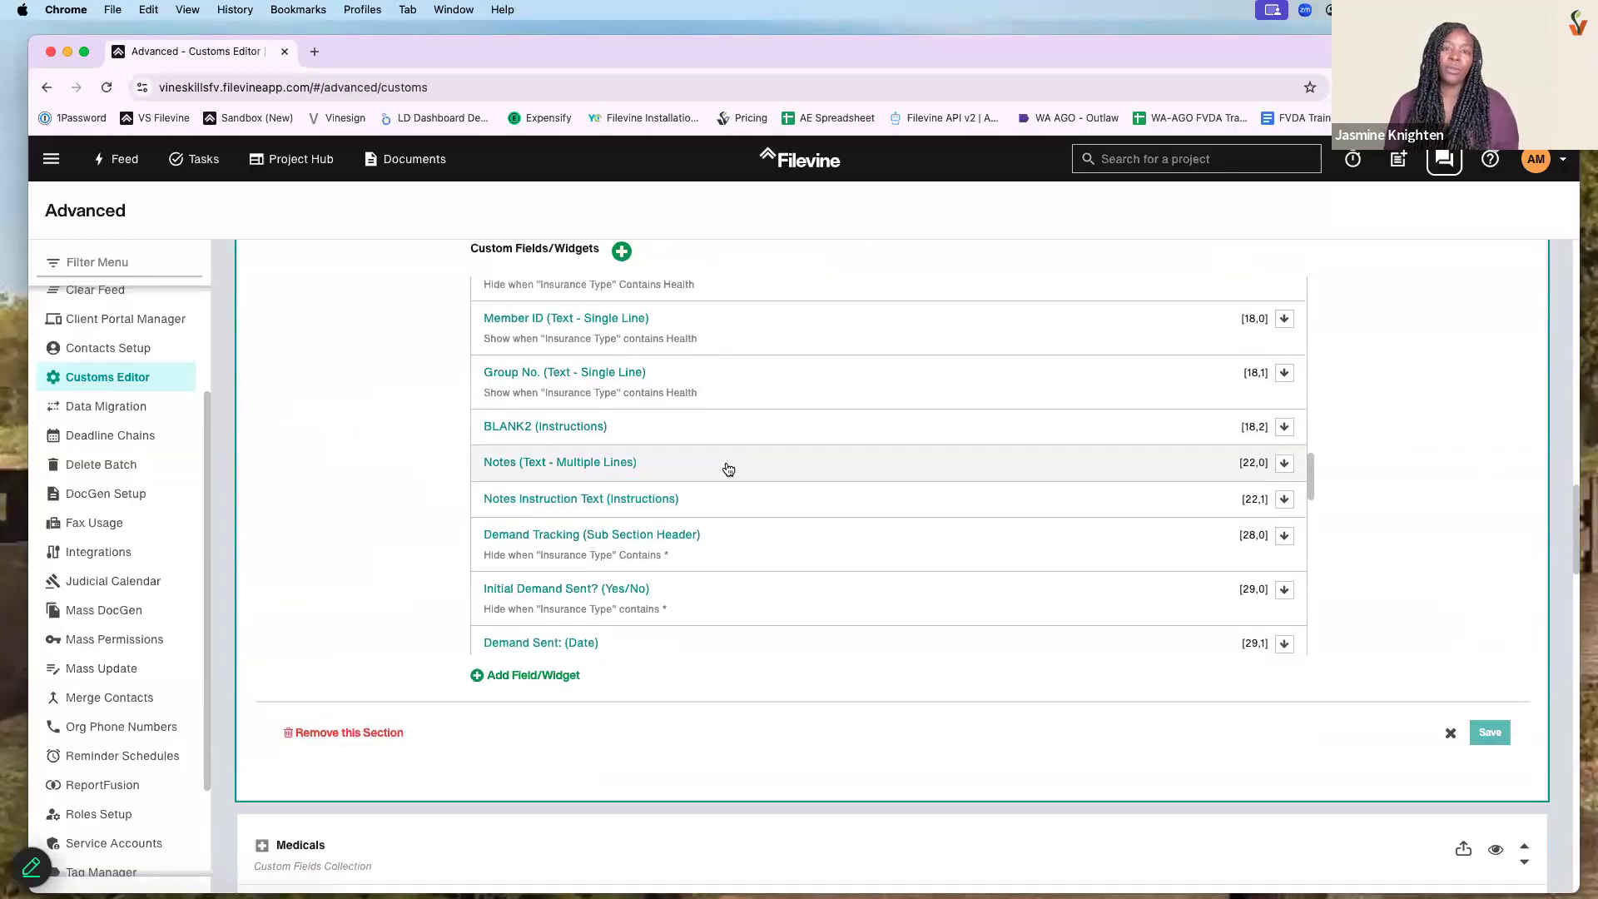
{"action": "left_click", "coordinate": [735, 391]}
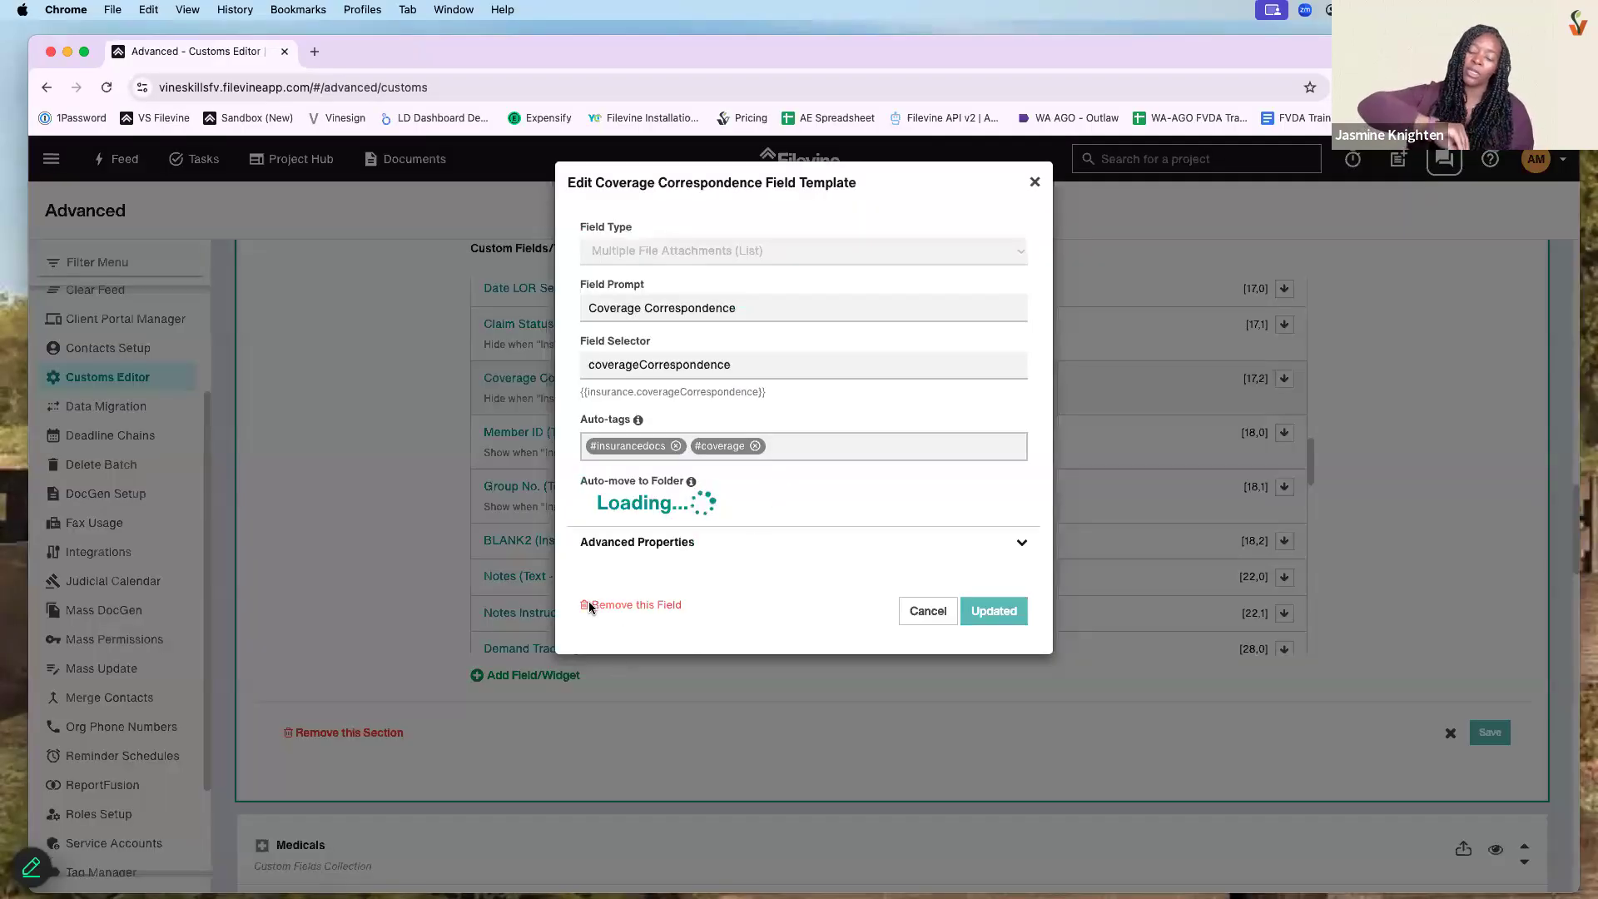
- Turn on Use Data Mapping and preview the available destination sections and prompts
{"action": "left_click_drag", "start_coordinate": [580, 642], "coordinate": [783, 666]}
{"action": "left_click", "coordinate": [591, 661]}
{"action": "scroll", "coordinate": [778, 658], "scroll_direction": "down", "scroll_amount": 3}
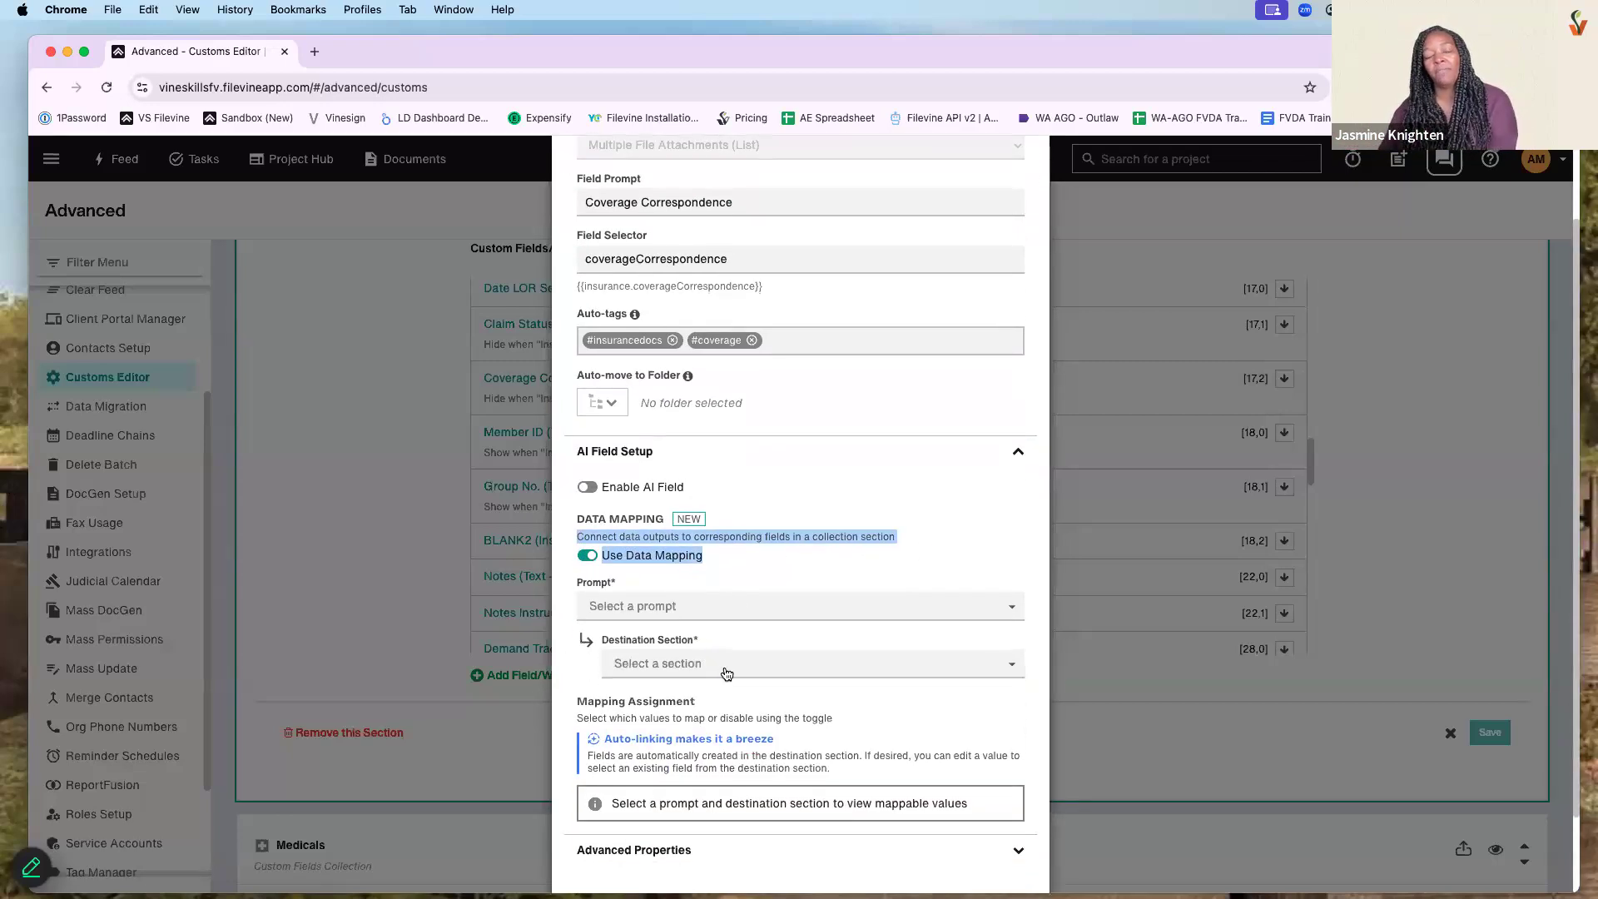
{"action": "left_click", "coordinate": [724, 671]}
{"action": "left_click", "coordinate": [714, 607]}
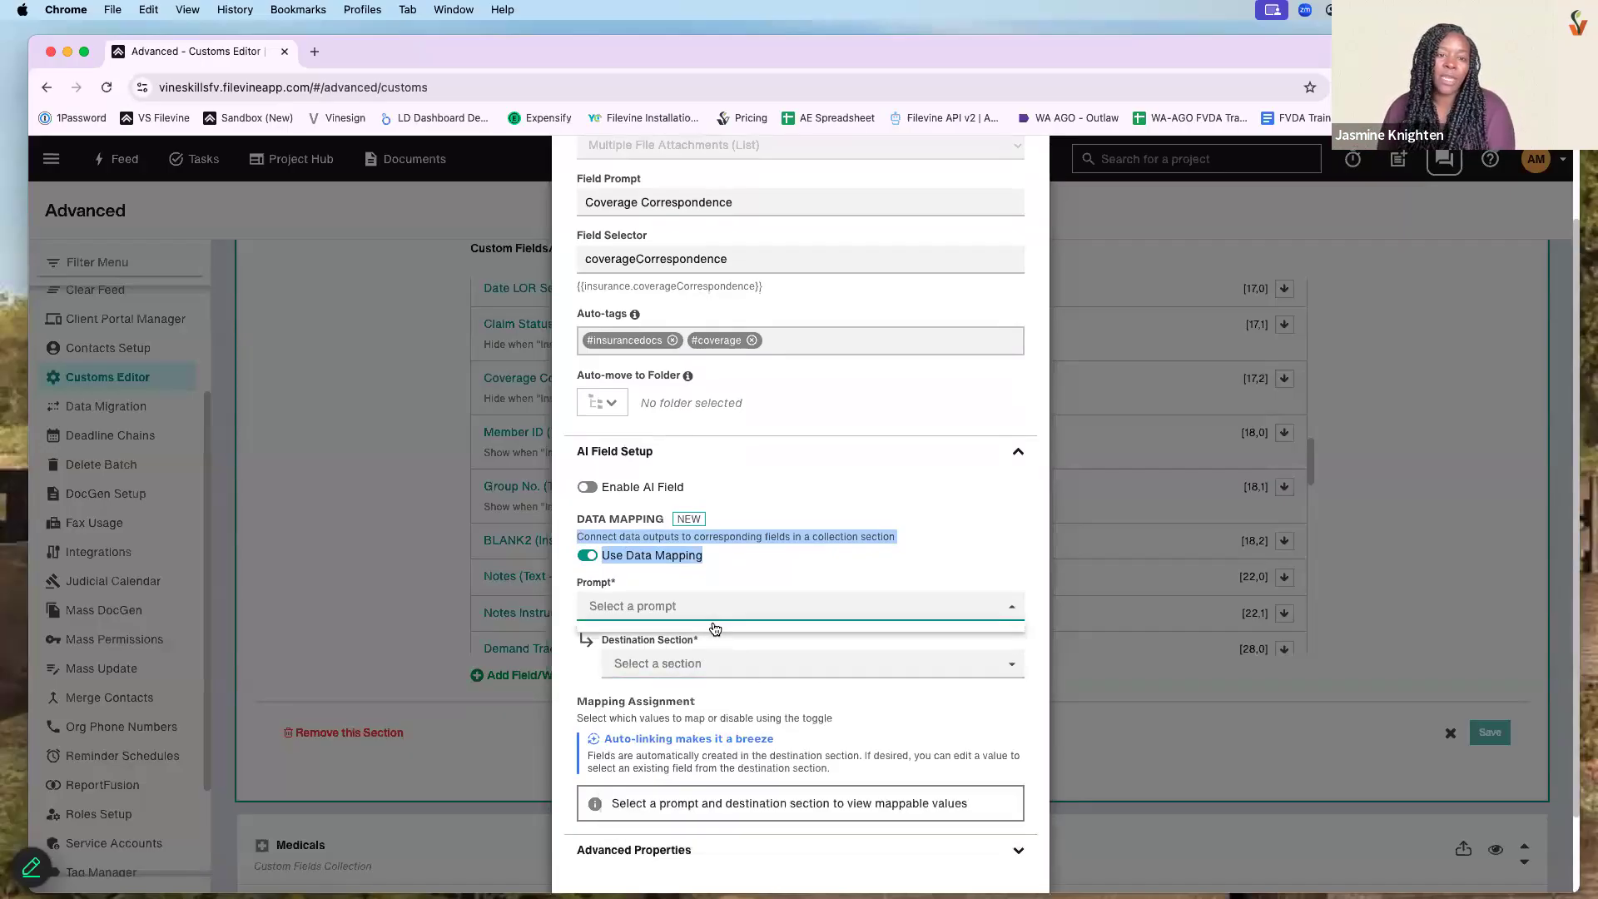
{"action": "left_click", "coordinate": [832, 533]}
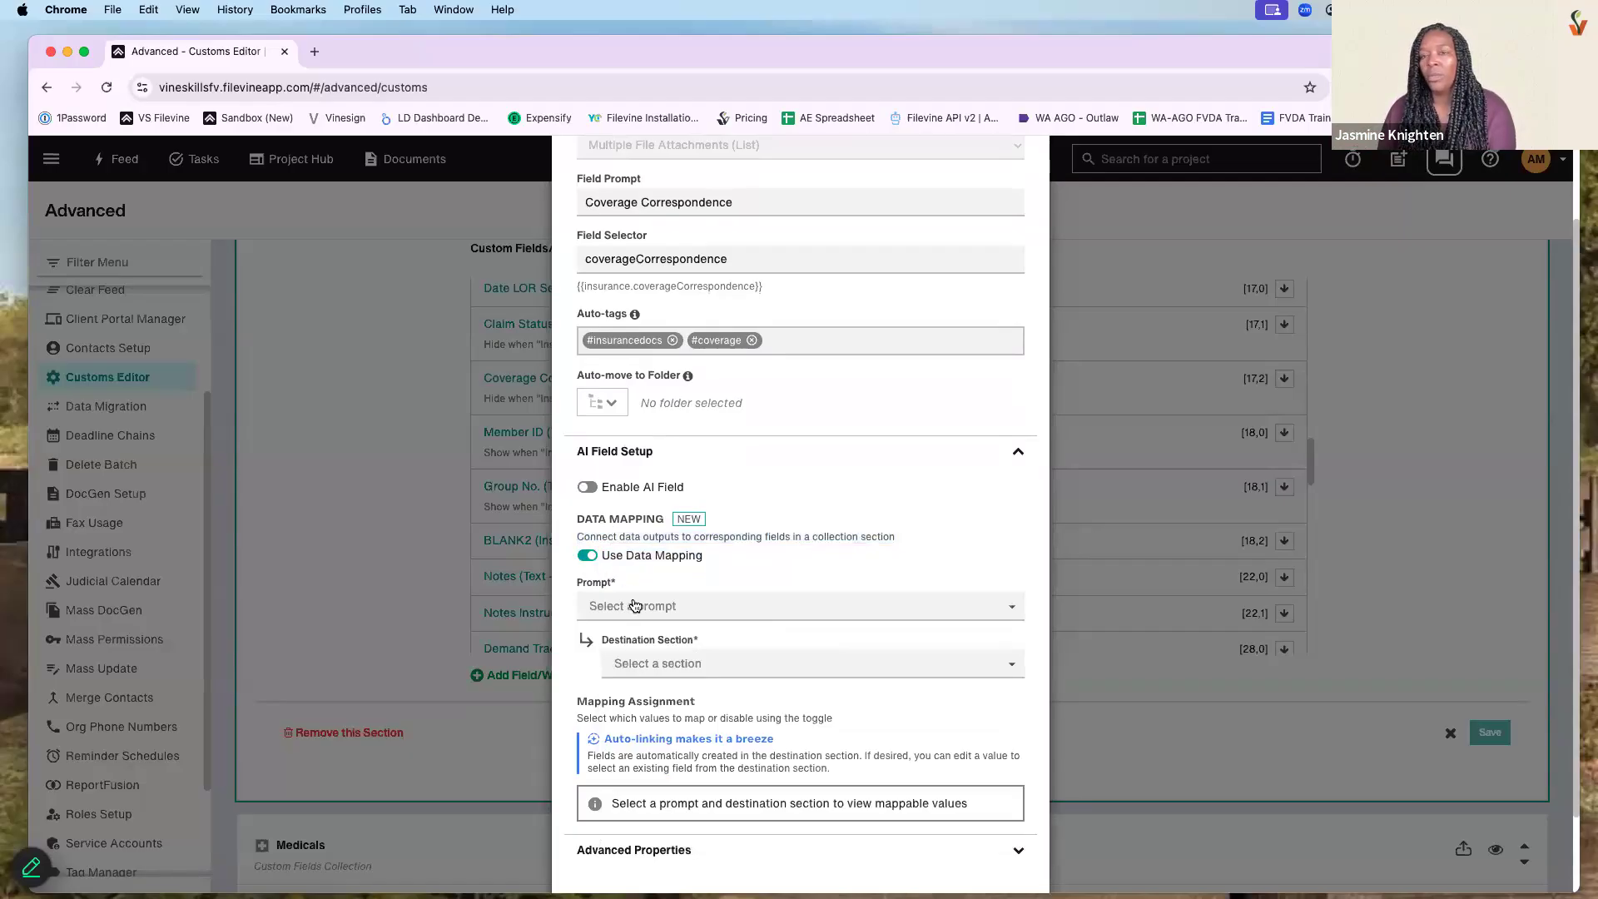
- Map the 'Medical Billing - Extract charges' prompt to Medicals, review, and close unsaved
{"action": "left_click", "coordinate": [634, 606]}
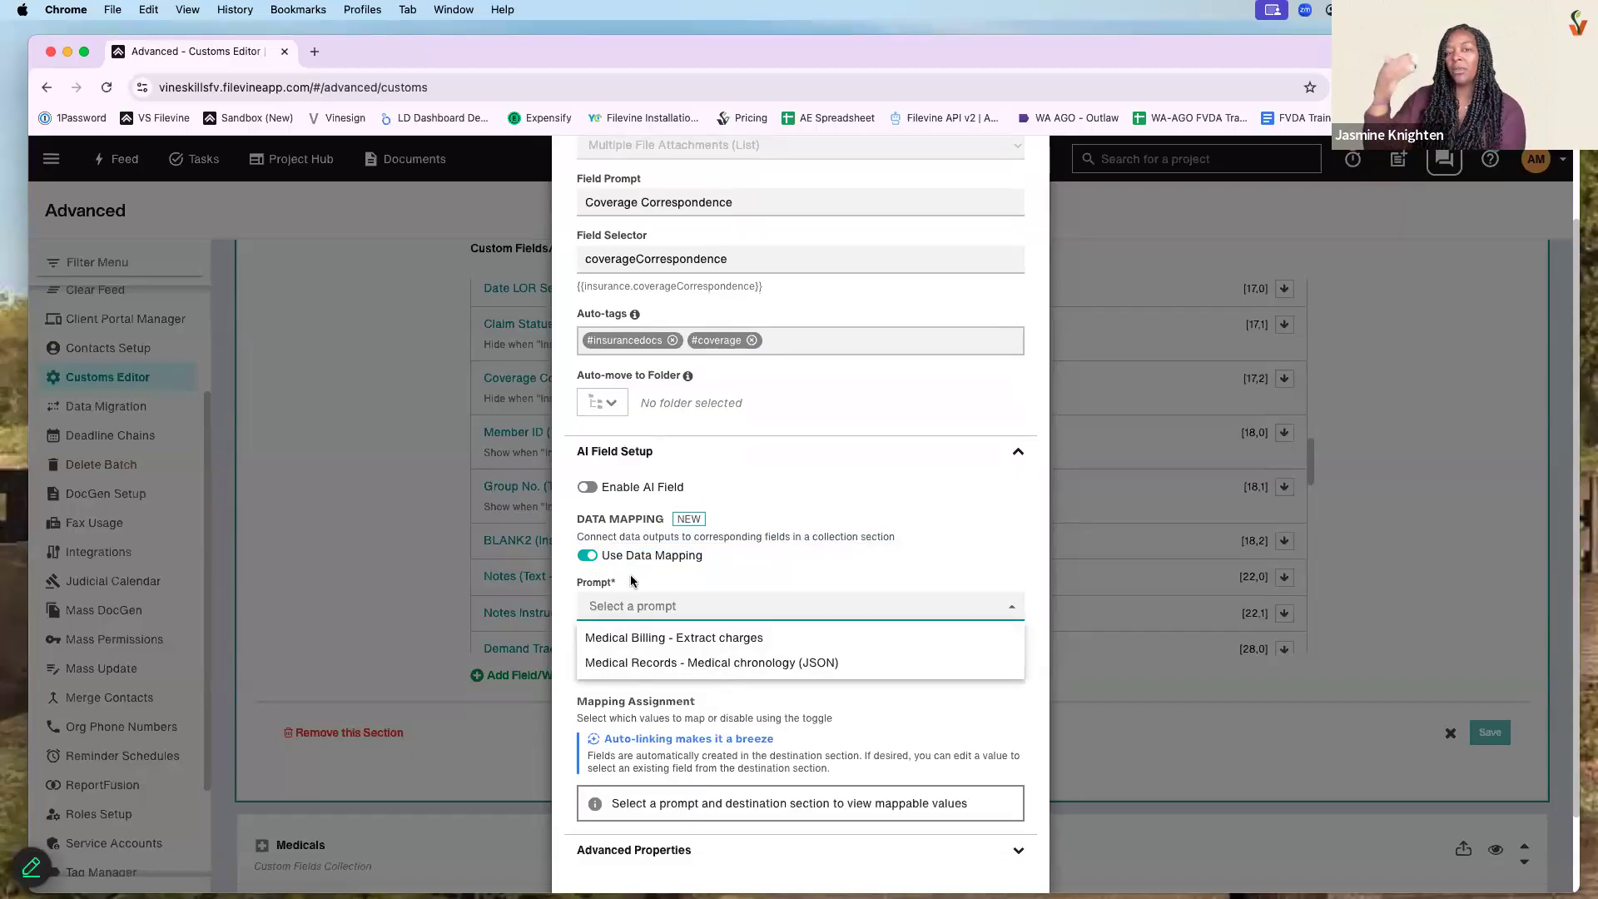
{"action": "left_click", "coordinate": [683, 641]}
{"action": "left_click", "coordinate": [688, 666]}
{"action": "scroll", "coordinate": [729, 724], "scroll_direction": "down", "scroll_amount": 3}
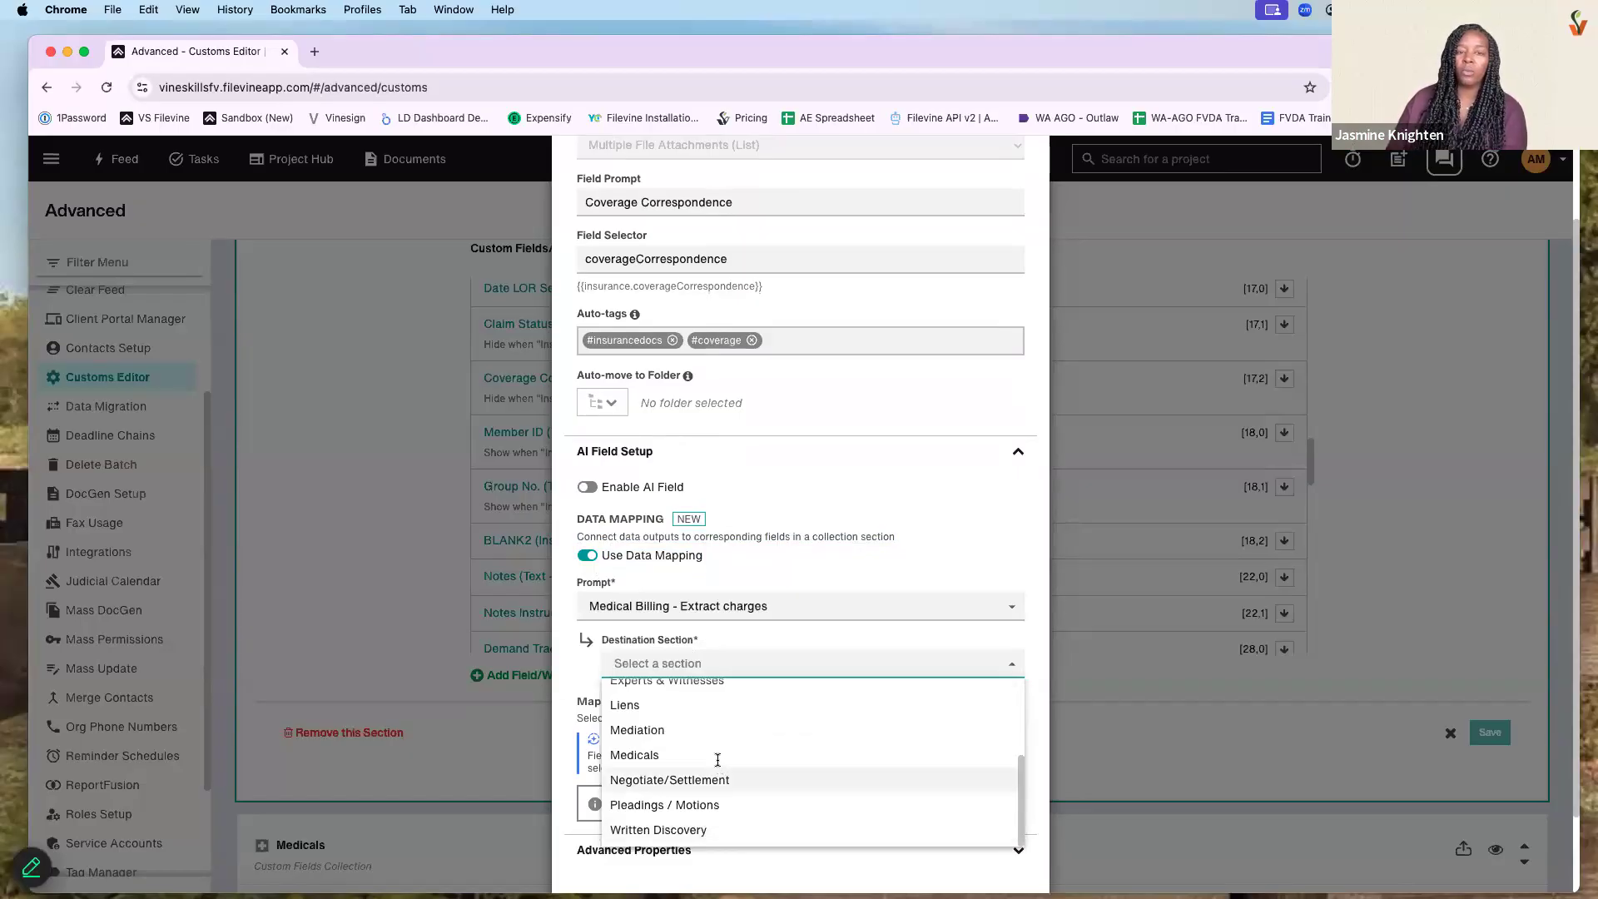
{"action": "left_click", "coordinate": [717, 756]}
{"action": "scroll", "coordinate": [674, 588], "scroll_direction": "down", "scroll_amount": 2}
{"action": "scroll", "coordinate": [732, 566], "scroll_direction": "up", "scroll_amount": 2}
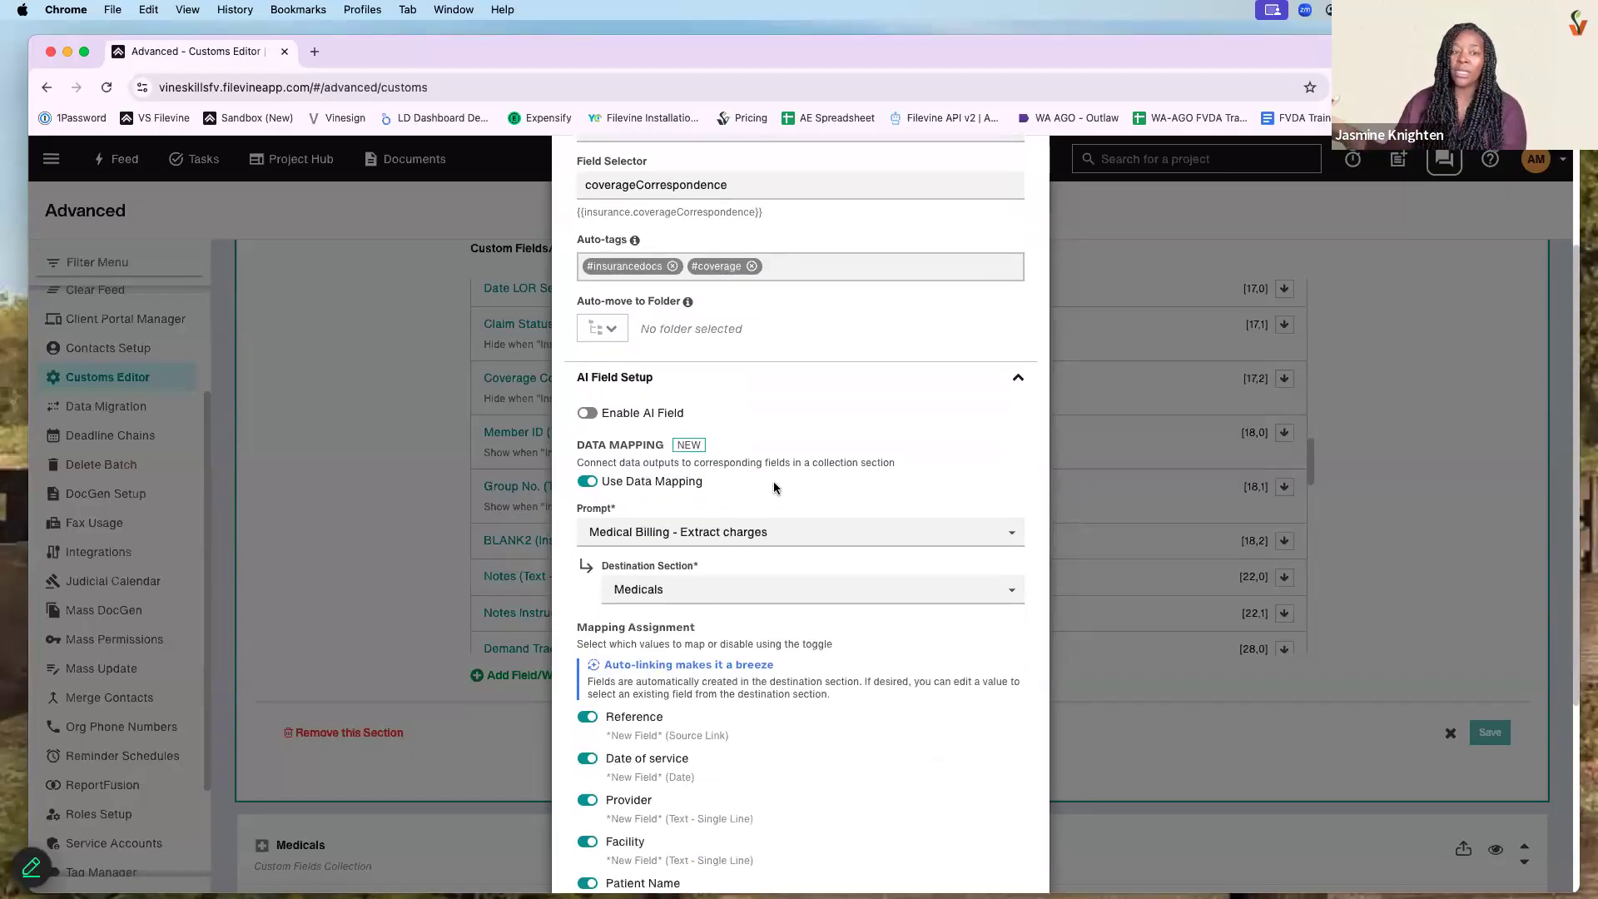
{"action": "scroll", "coordinate": [782, 514], "scroll_direction": "up", "scroll_amount": 3}
{"action": "scroll", "coordinate": [824, 433], "scroll_direction": "up", "scroll_amount": 1}
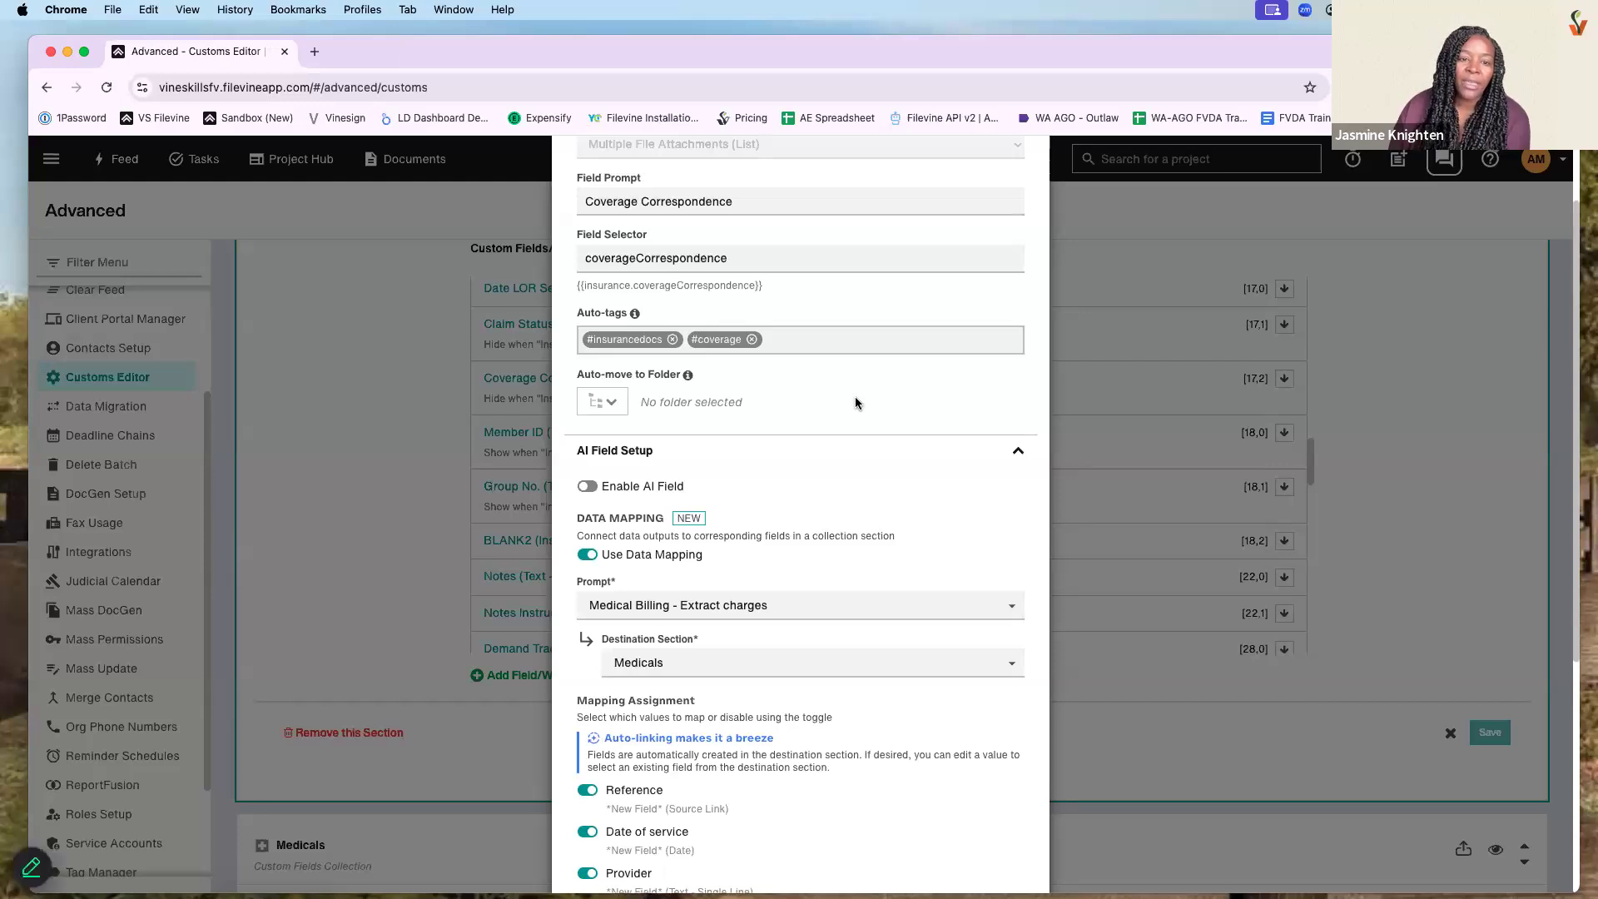
{"action": "scroll", "coordinate": [862, 425], "scroll_direction": "down", "scroll_amount": 10}
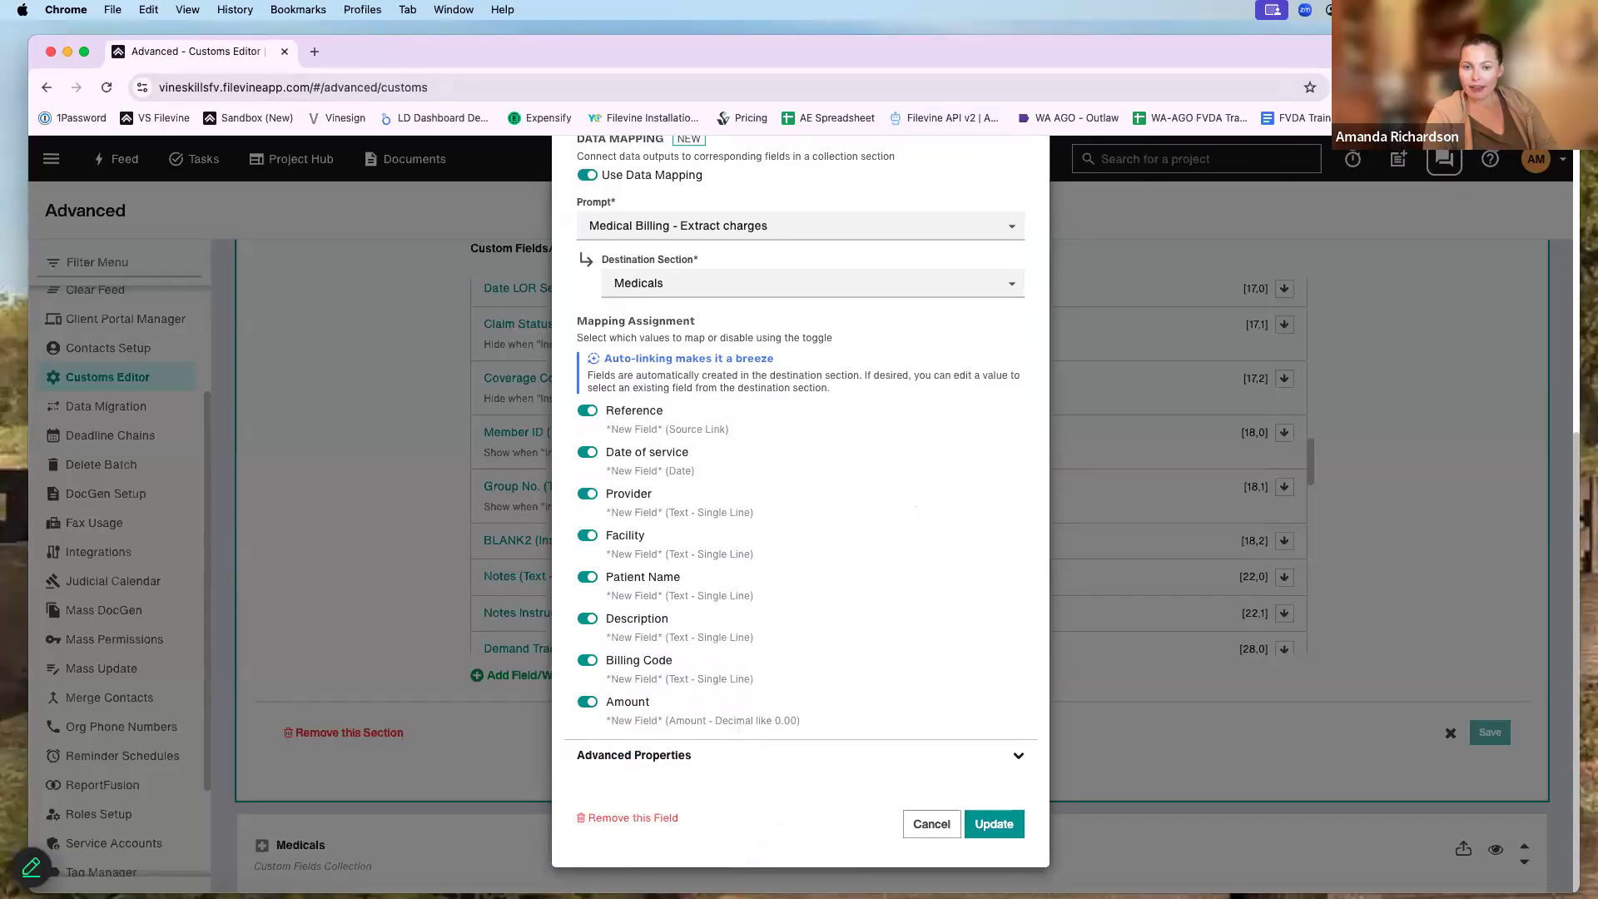
{"action": "key", "text": "Escape"}
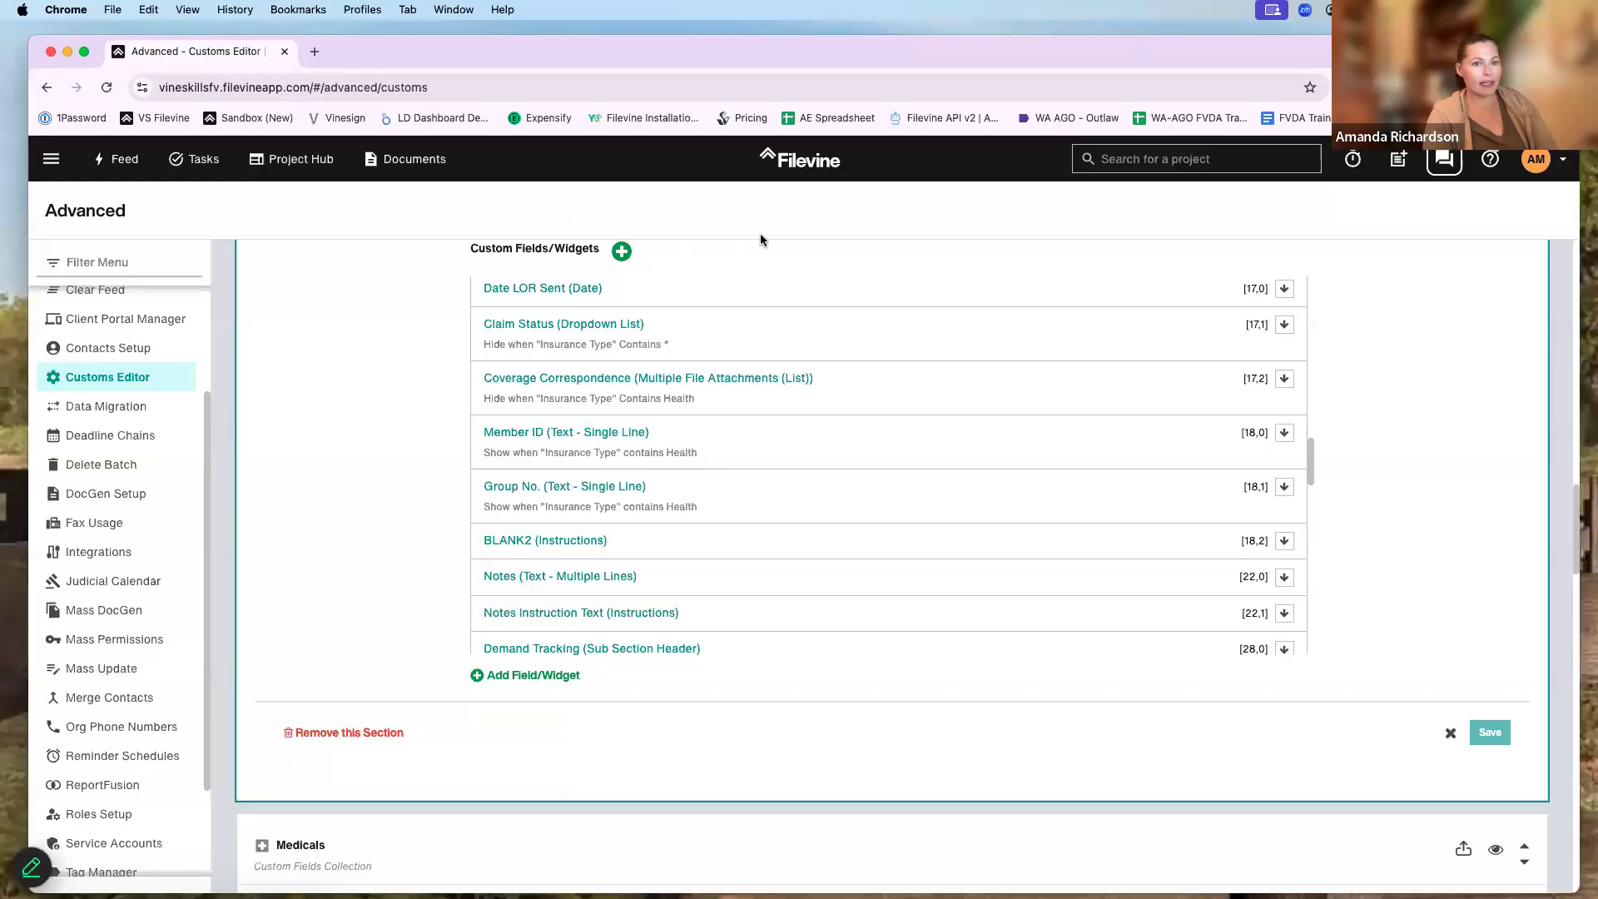
- Open the TRAINING project via search and launch Combined Doc.pdf in the viewer
{"action": "left_click", "coordinate": [1187, 160]}
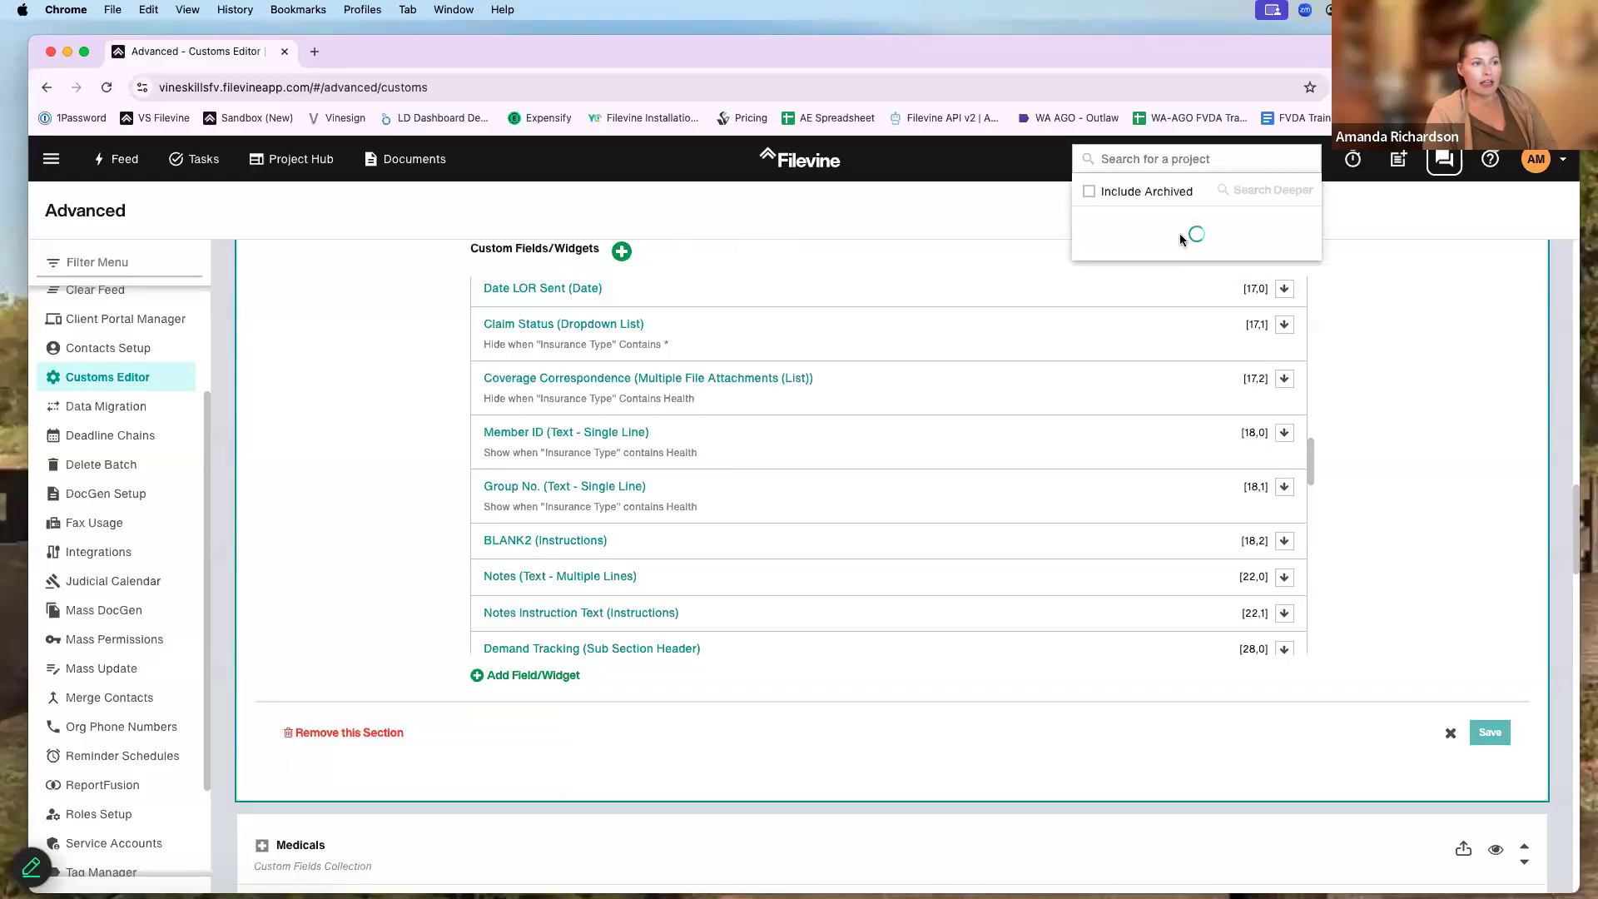
{"action": "left_click", "coordinate": [1181, 242]}
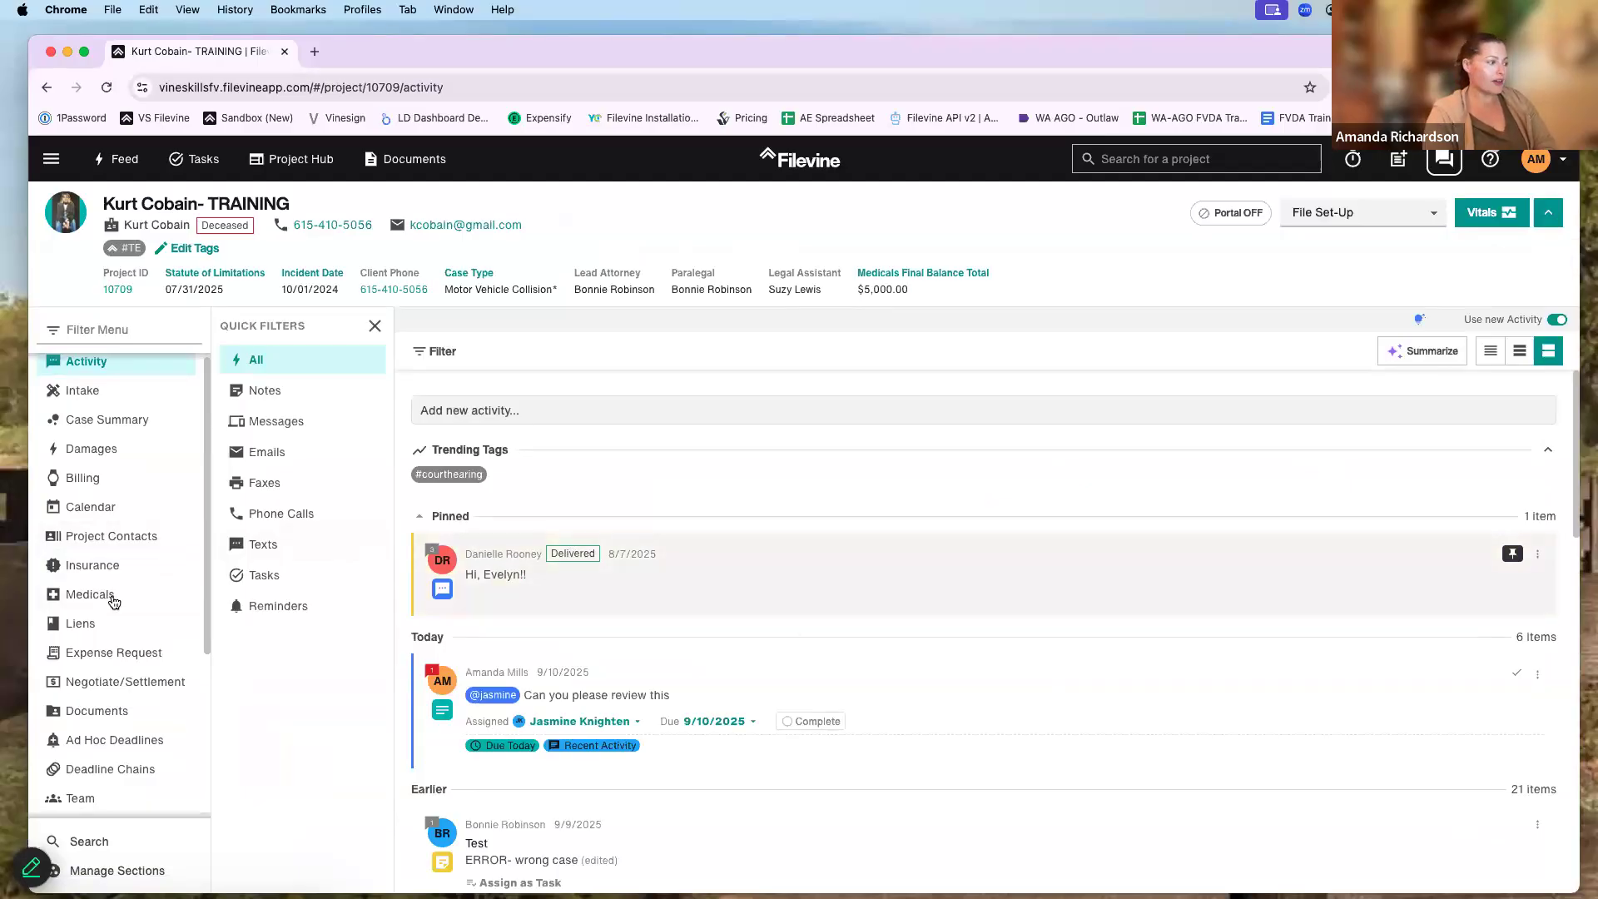
{"action": "scroll", "coordinate": [140, 715], "scroll_direction": "down", "scroll_amount": 1}
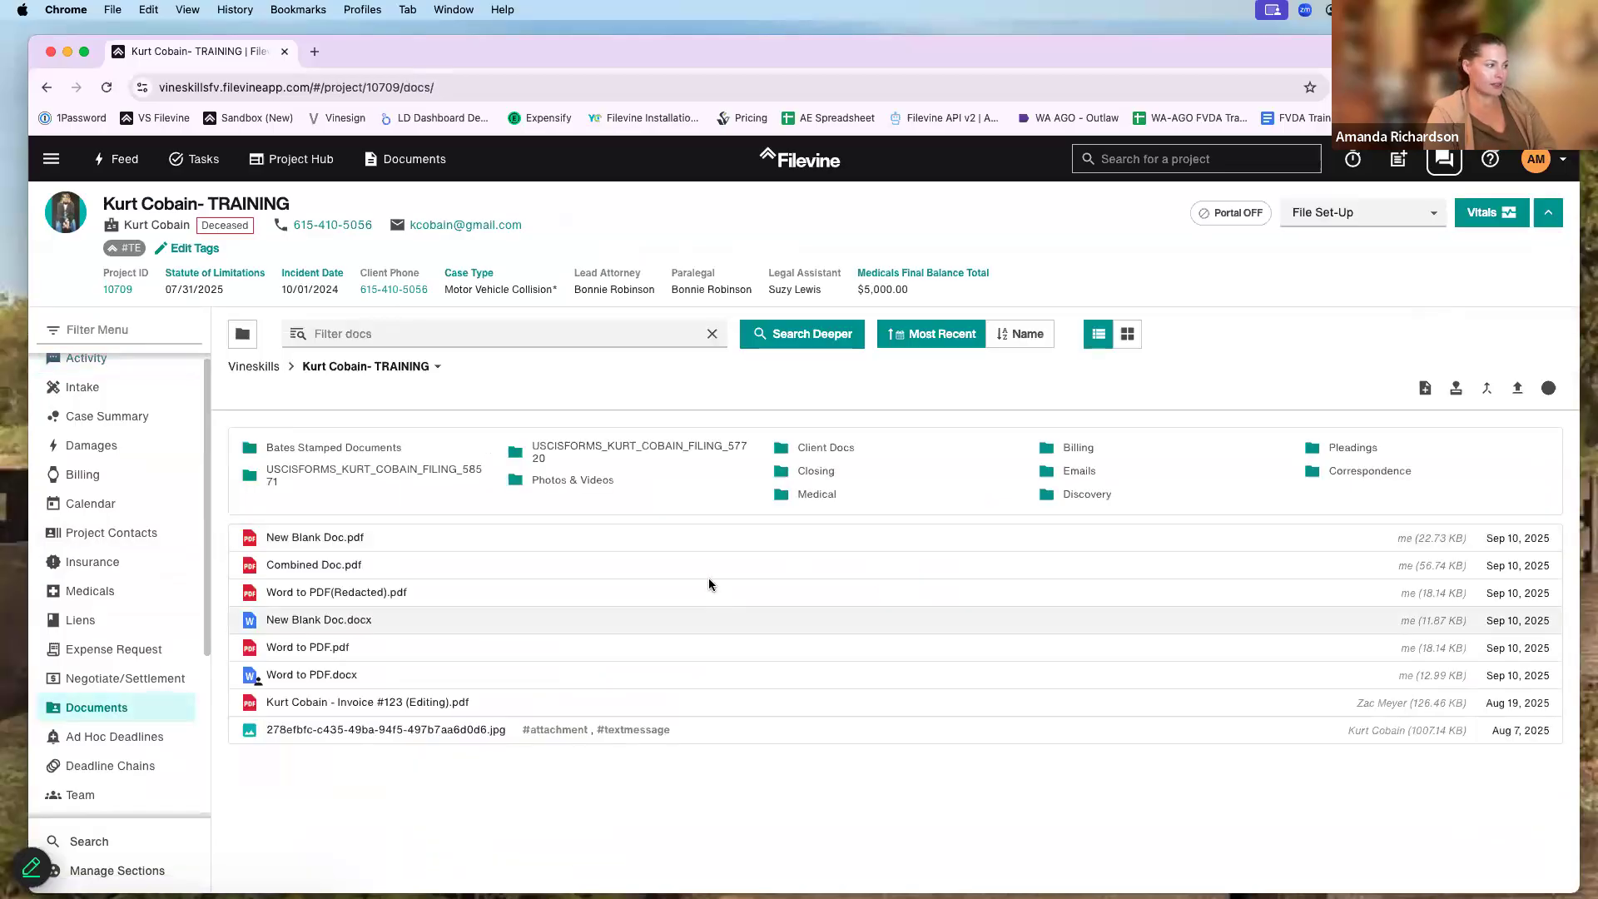
{"action": "left_click", "coordinate": [698, 561]}
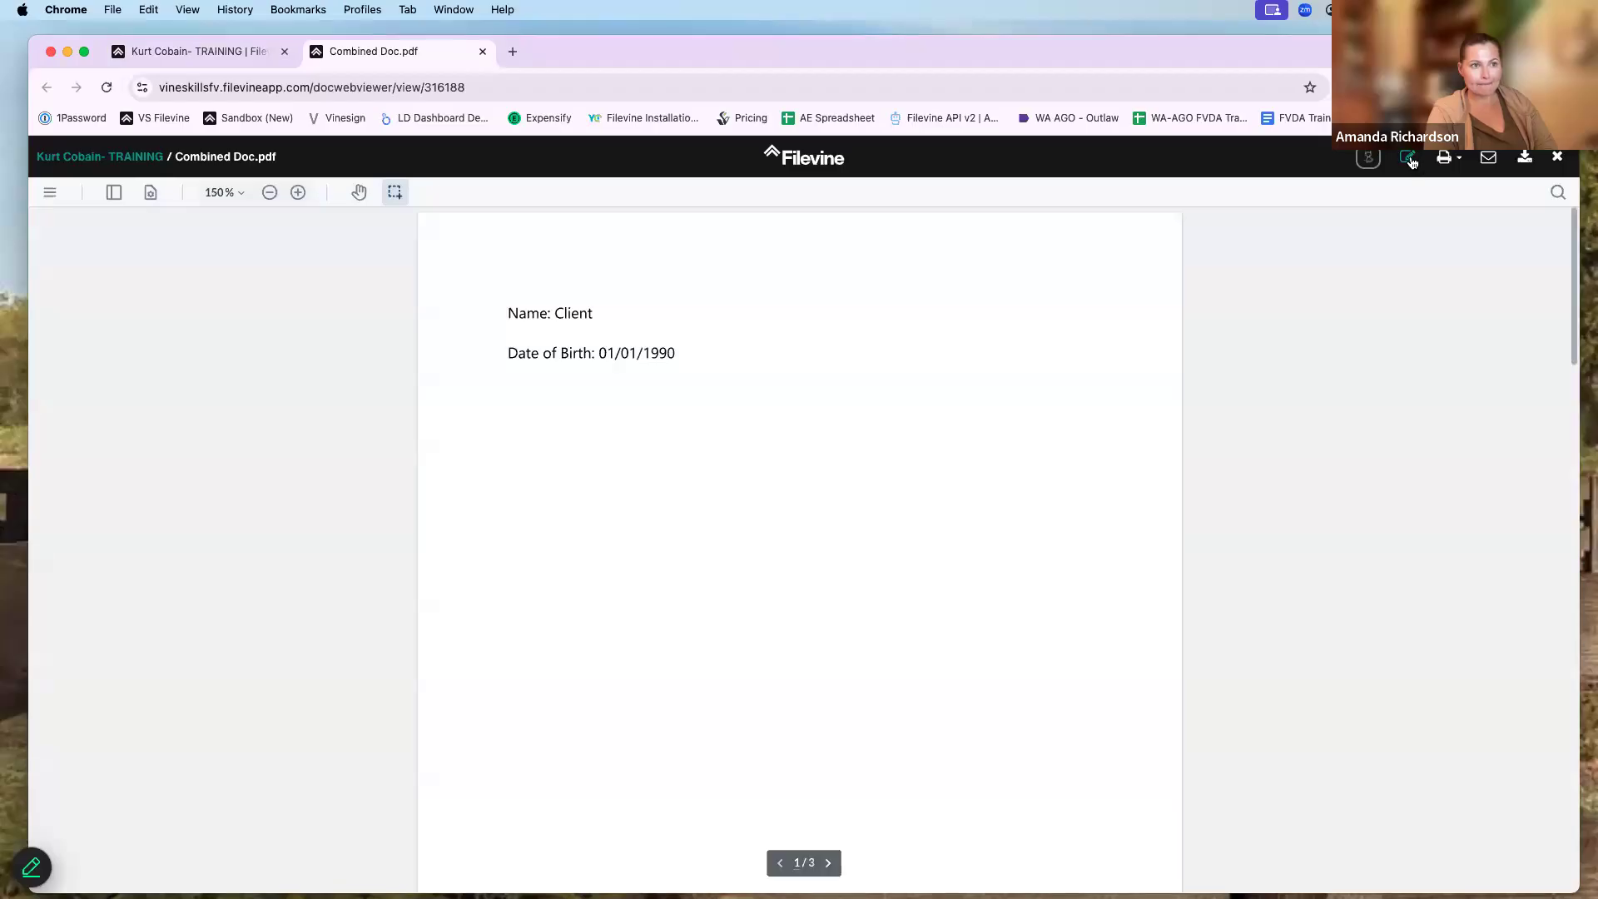
- Put Combined Doc.pdf into edit mode and start a new custom stamp from Insert's stamp tool
{"action": "left_click", "coordinate": [1410, 159]}
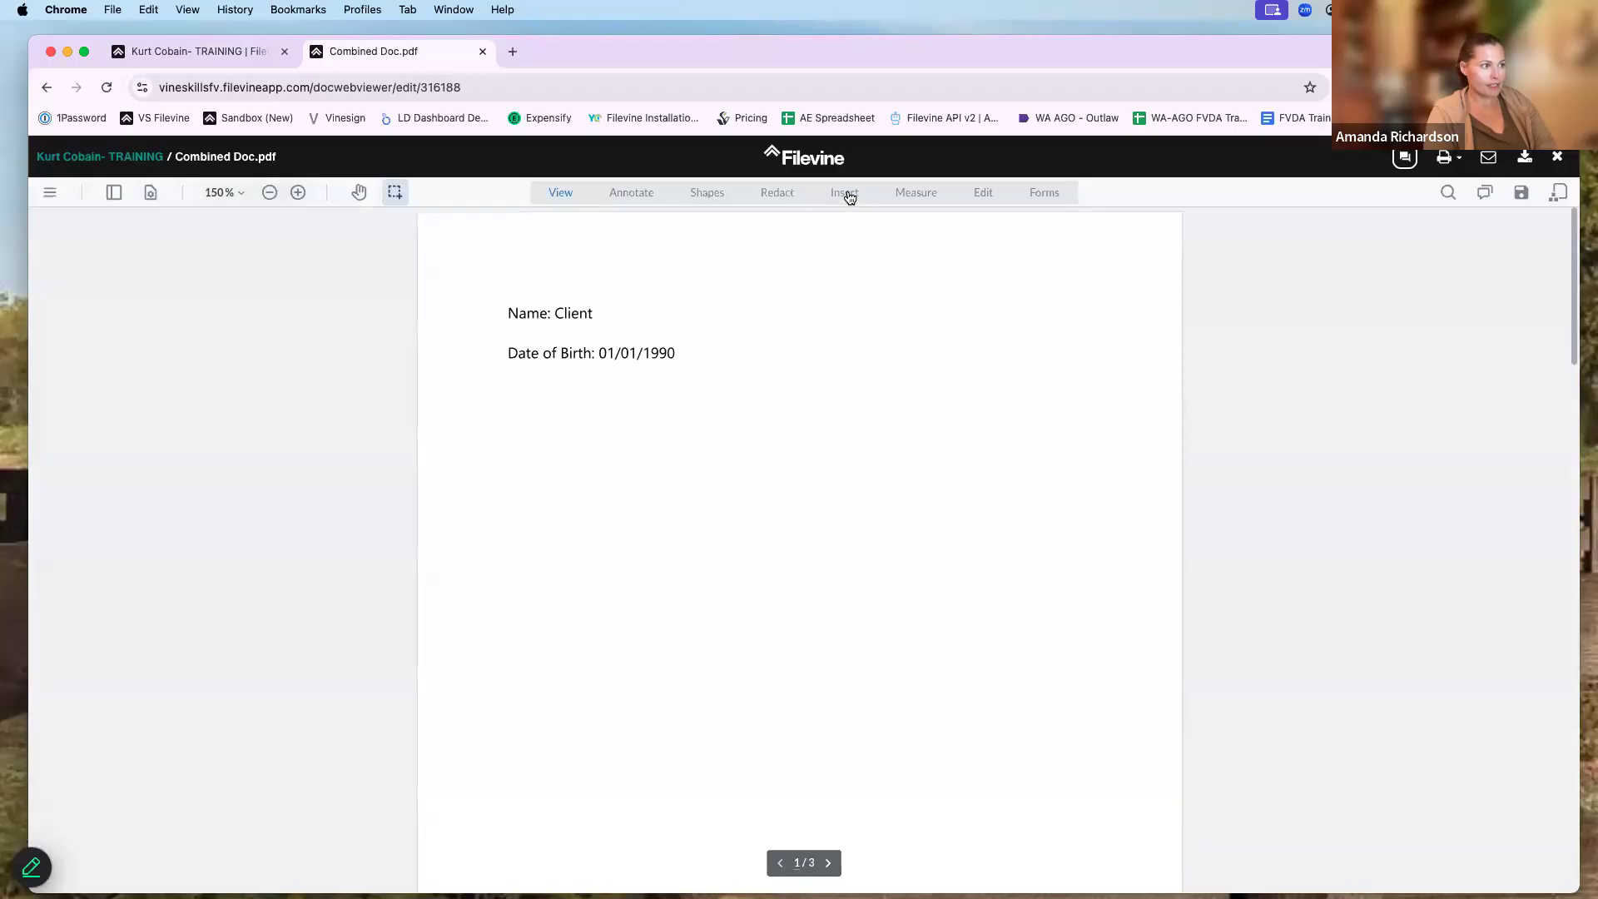
{"action": "left_click", "coordinate": [846, 195]}
{"action": "left_click", "coordinate": [571, 224]}
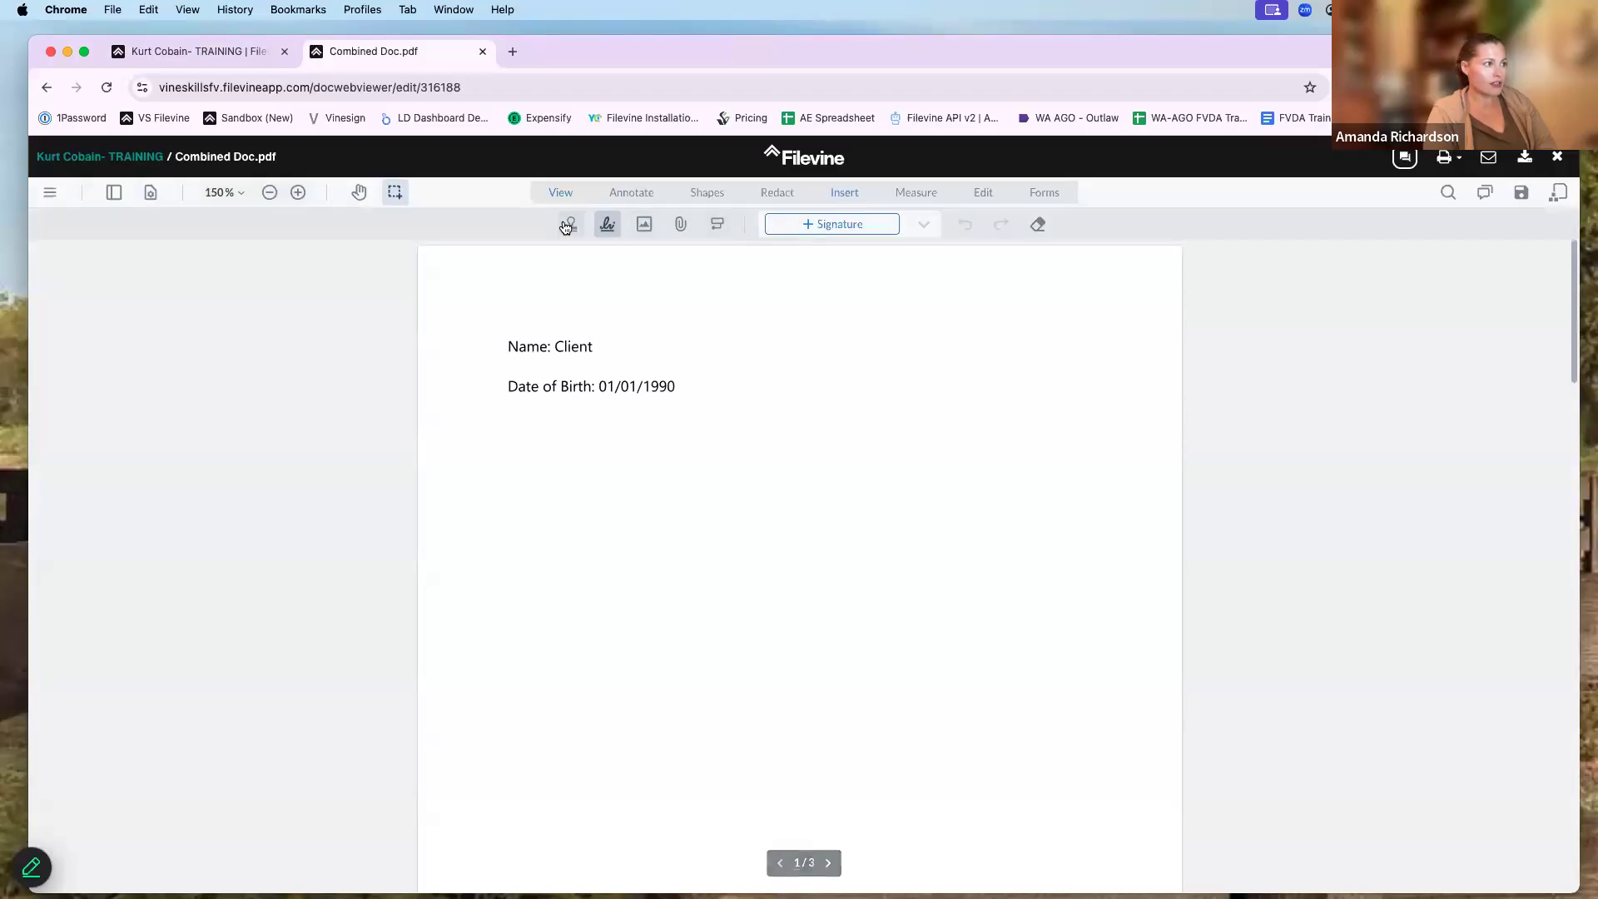
{"action": "left_click", "coordinate": [922, 226]}
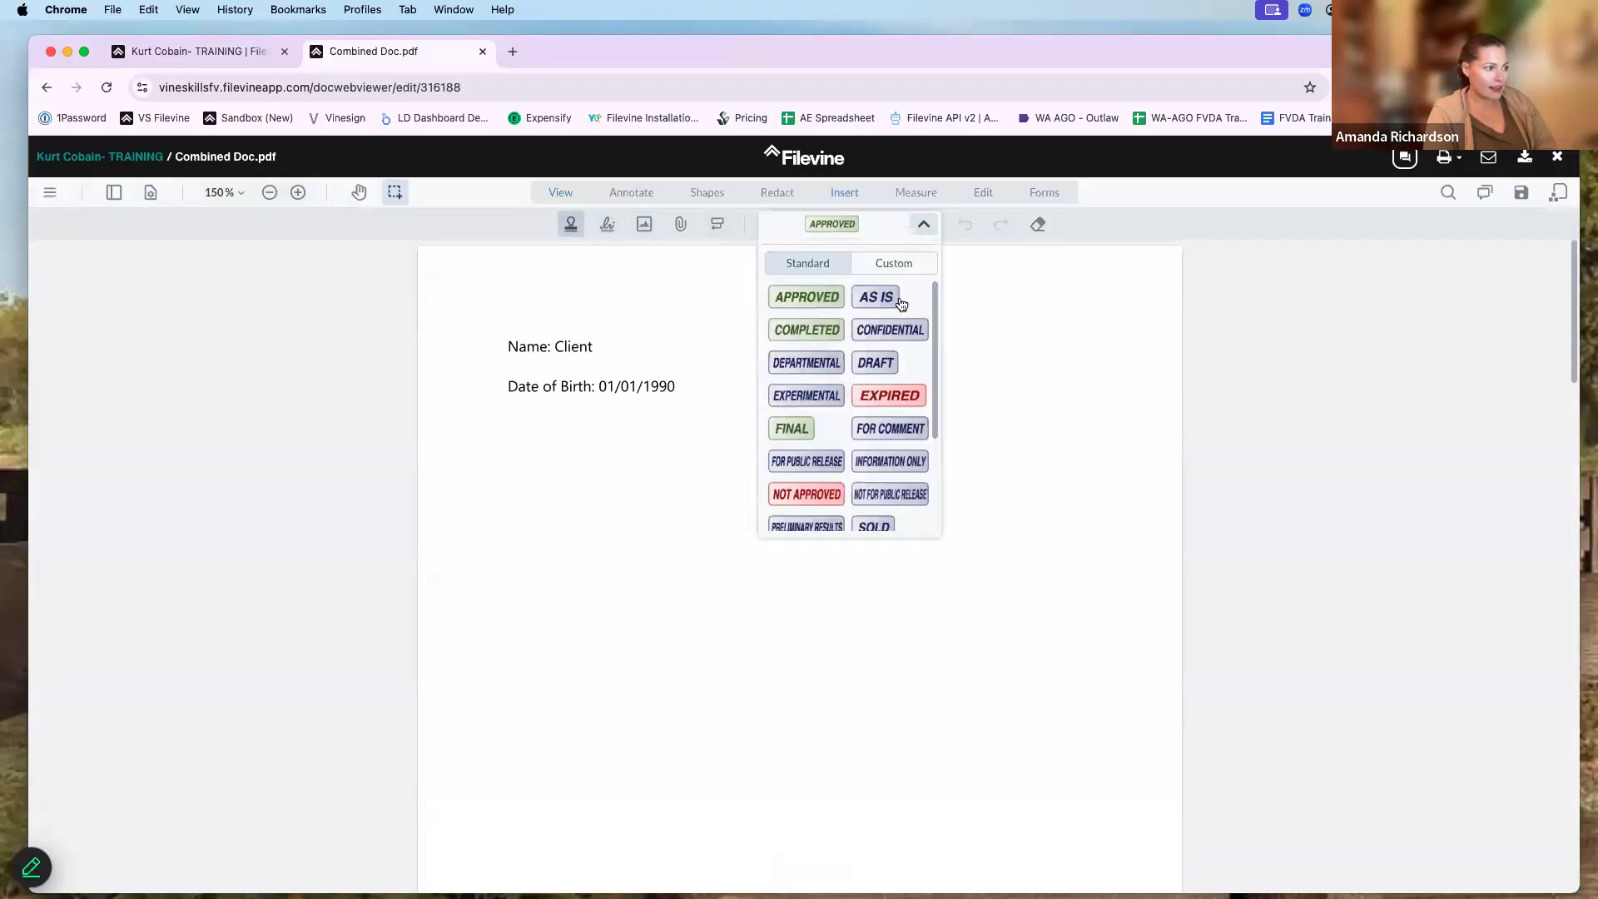
{"action": "scroll", "coordinate": [898, 333], "scroll_direction": "down", "scroll_amount": 4}
{"action": "scroll", "coordinate": [900, 365], "scroll_direction": "up", "scroll_amount": 4}
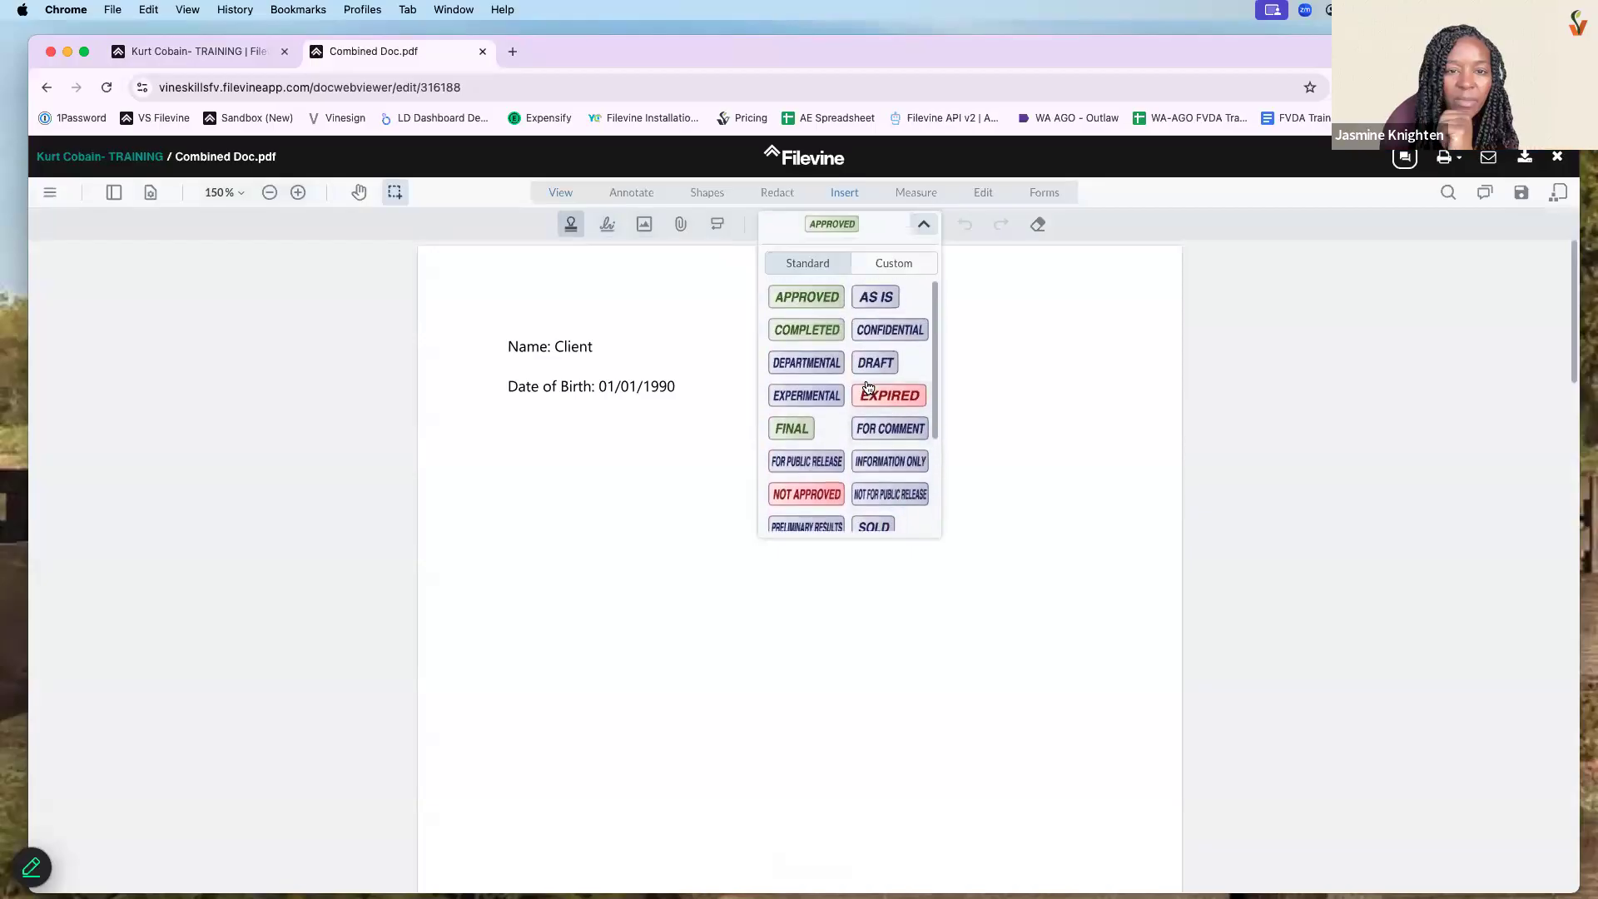
{"action": "left_click", "coordinate": [894, 265]}
{"action": "left_click", "coordinate": [853, 301]}
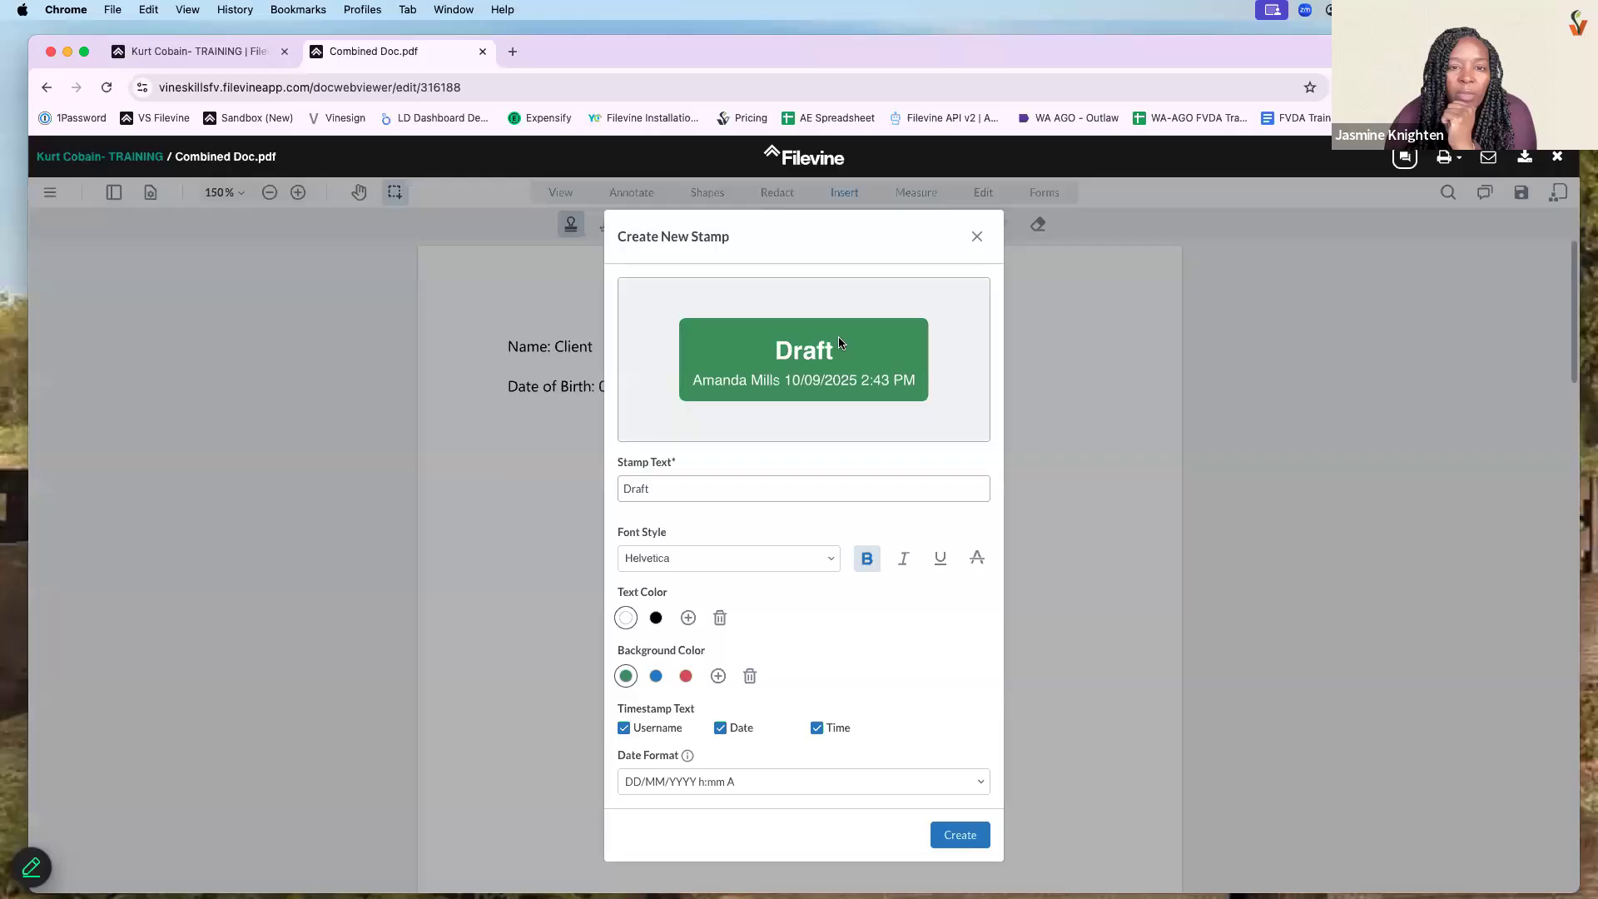
- Create a SAMPLE stamp, place it below the date of birth, then leave the document
{"action": "left_click_drag", "start_coordinate": [717, 489], "coordinate": [630, 489]}
{"action": "key", "text": "super+a"}
{"action": "type", "text": "SAMPLE"}
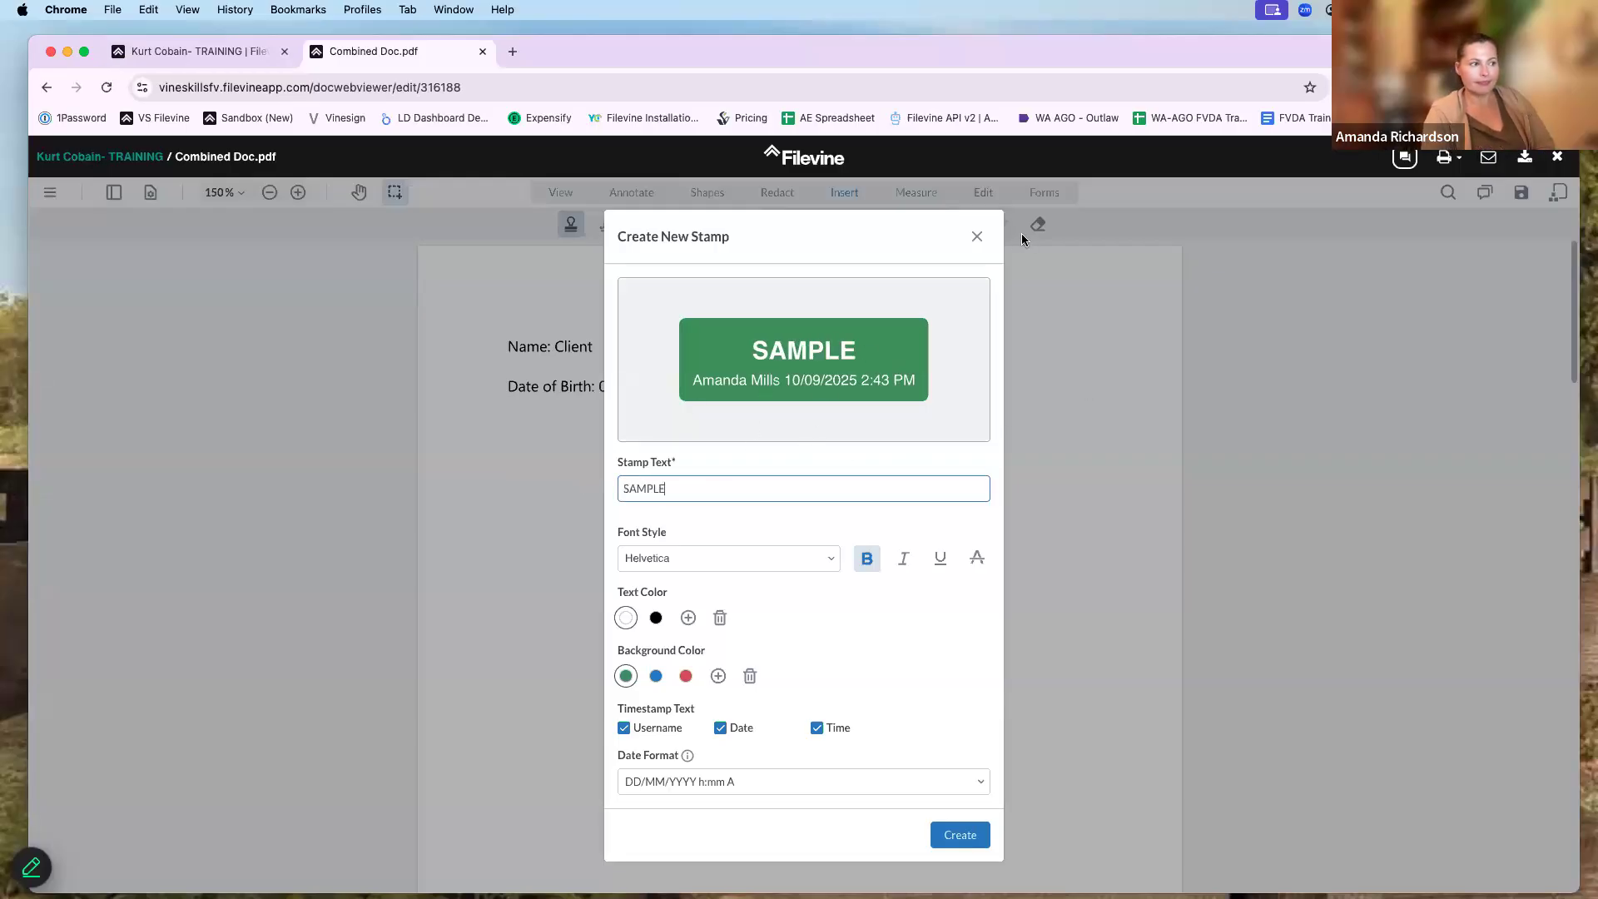
{"action": "left_click", "coordinate": [959, 835]}
{"action": "left_click", "coordinate": [761, 508]}
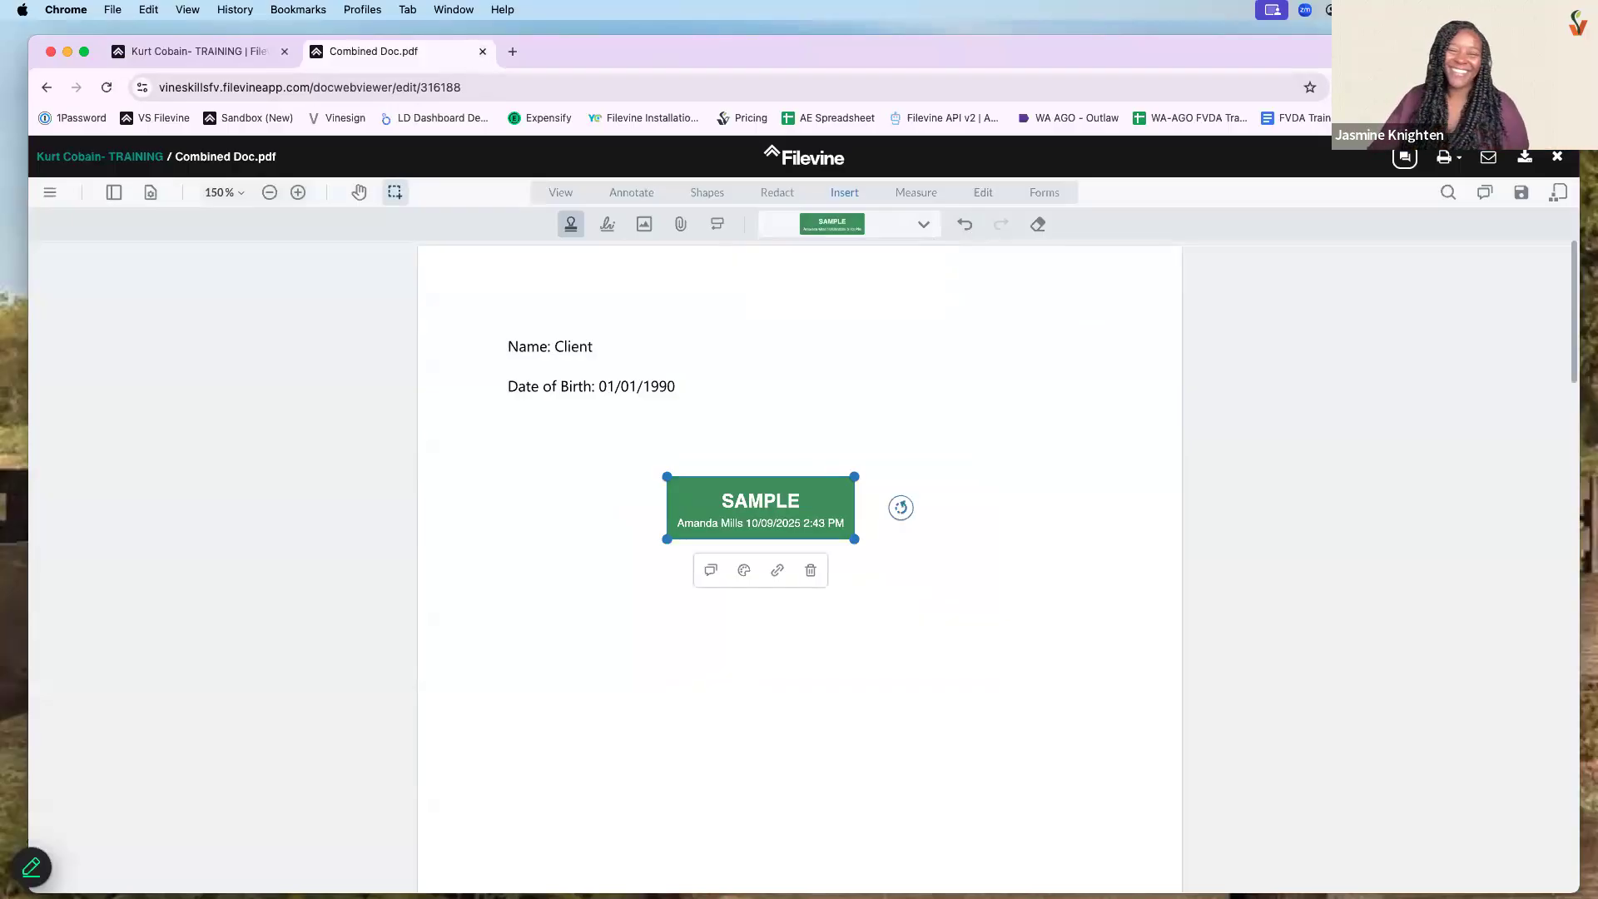
{"action": "left_click", "coordinate": [482, 51]}
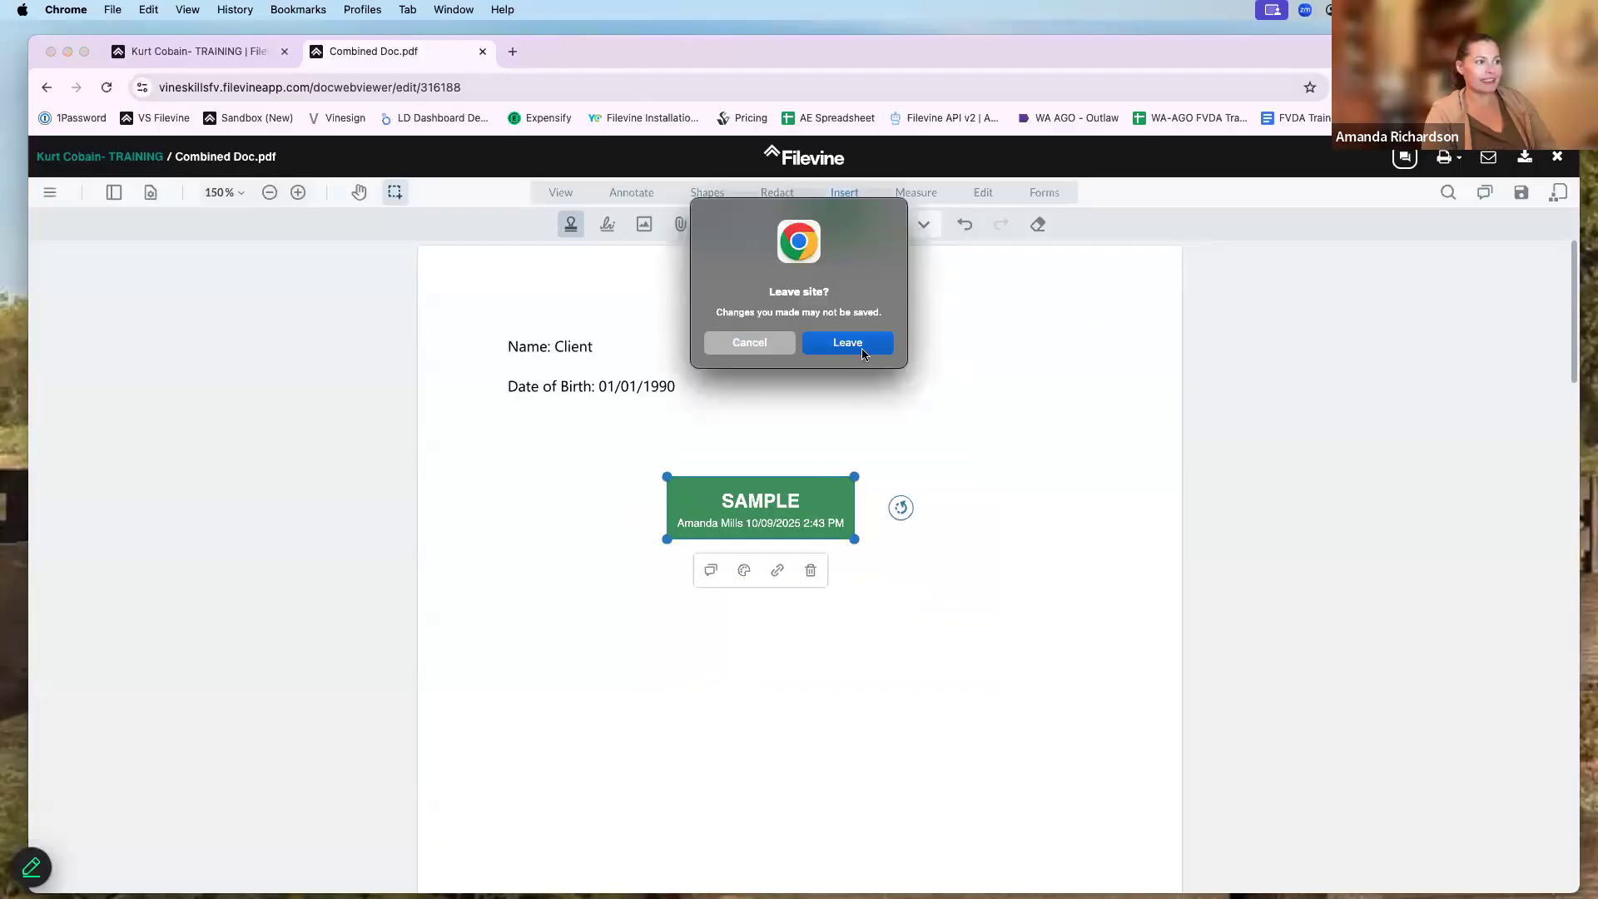
{"action": "key", "text": "Return"}
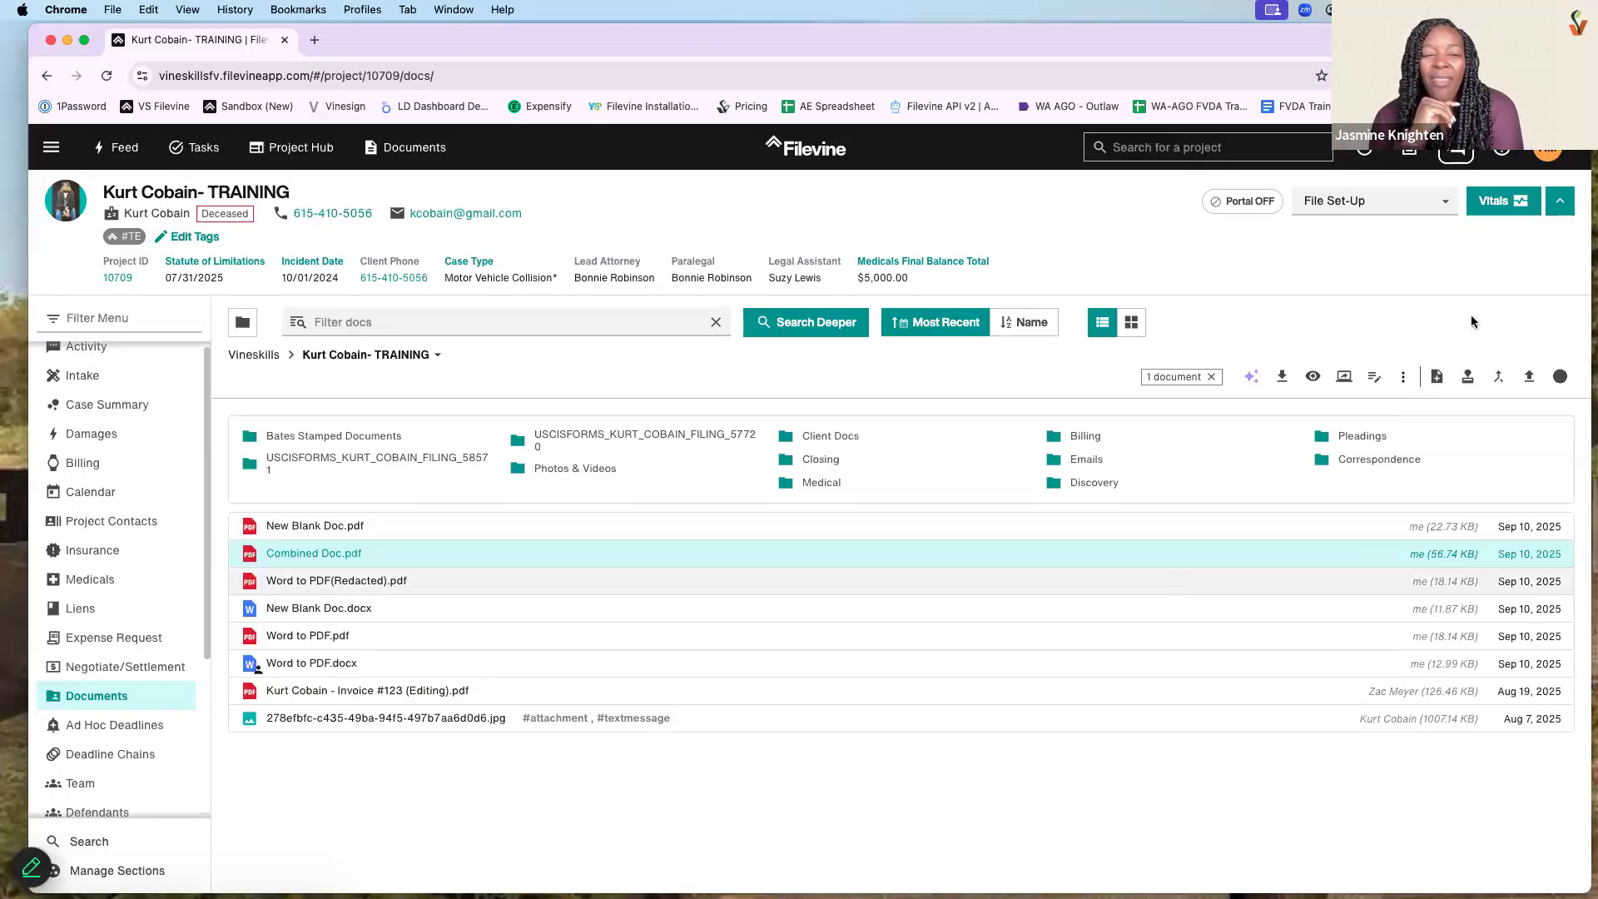
- Open the AI assistant chat and begin attaching a document, then close the sidebar
{"action": "left_click", "coordinate": [1457, 156]}
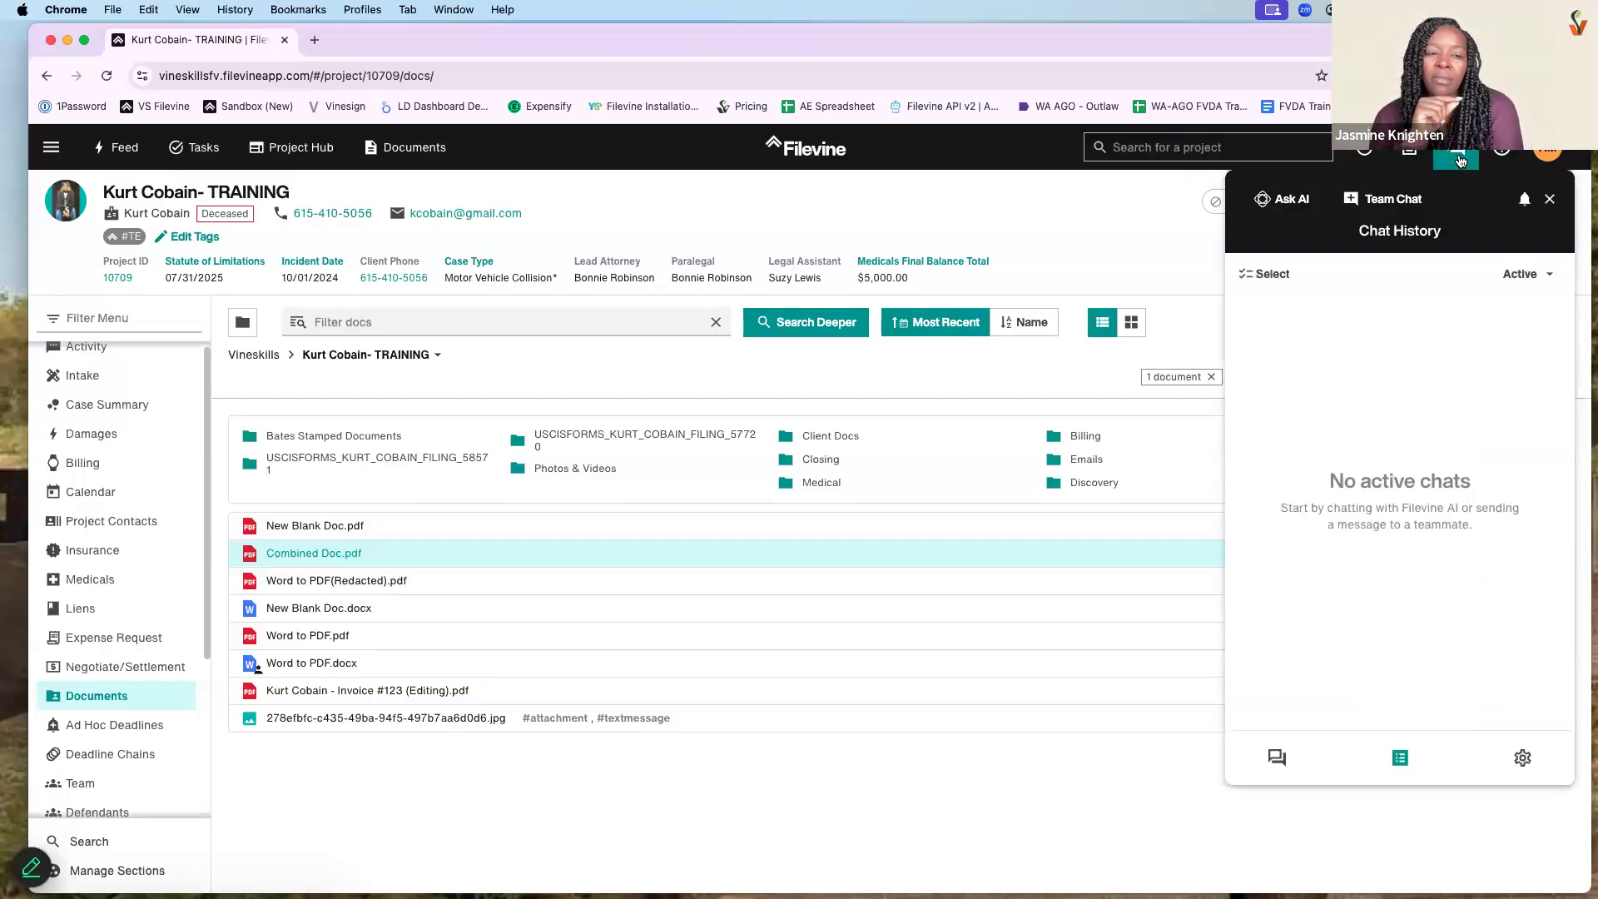
{"action": "left_click", "coordinate": [1278, 846]}
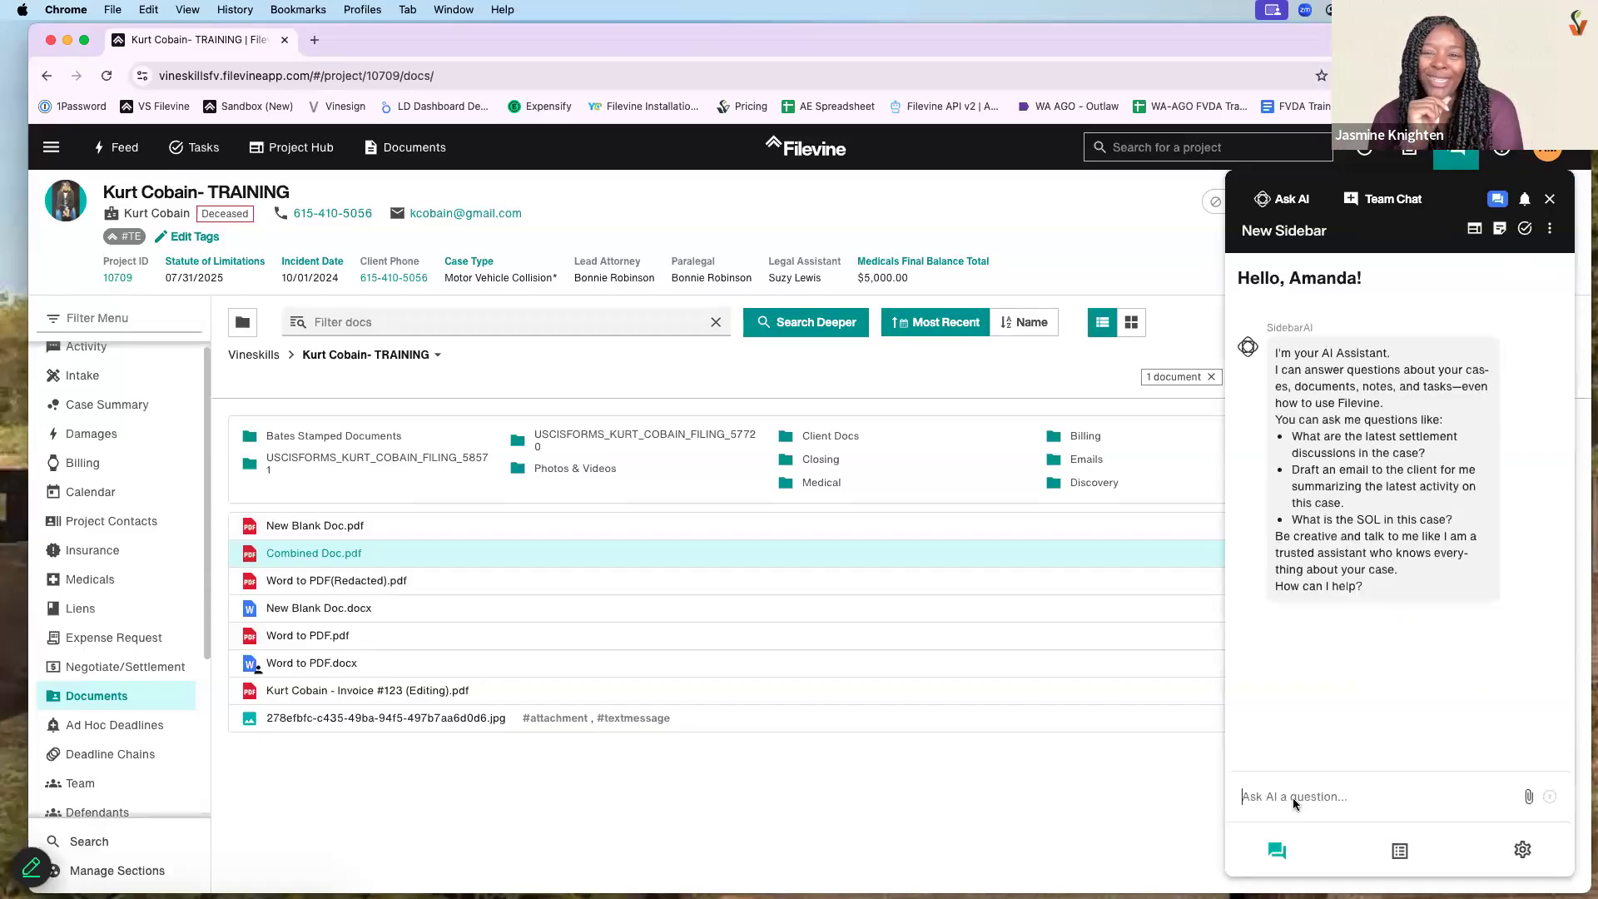
{"action": "left_click", "coordinate": [1530, 798]}
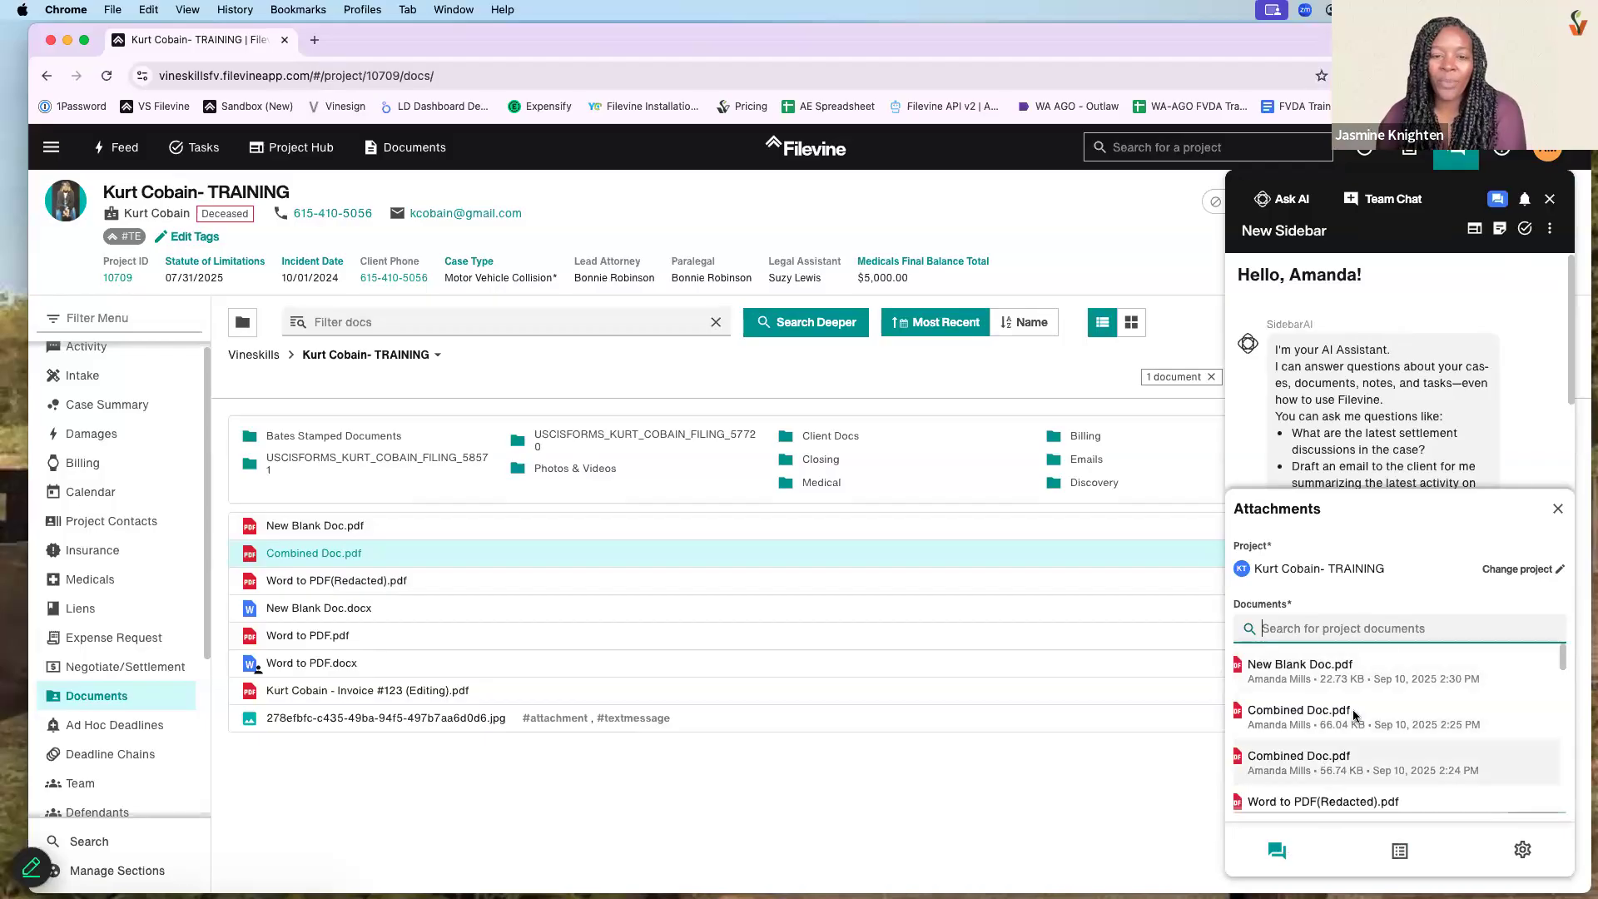
{"action": "left_click", "coordinate": [1550, 198]}
- Use Add to Sidebar on Combined Doc.pdf and attach it to the AI chat
{"action": "left_click", "coordinate": [1403, 376]}
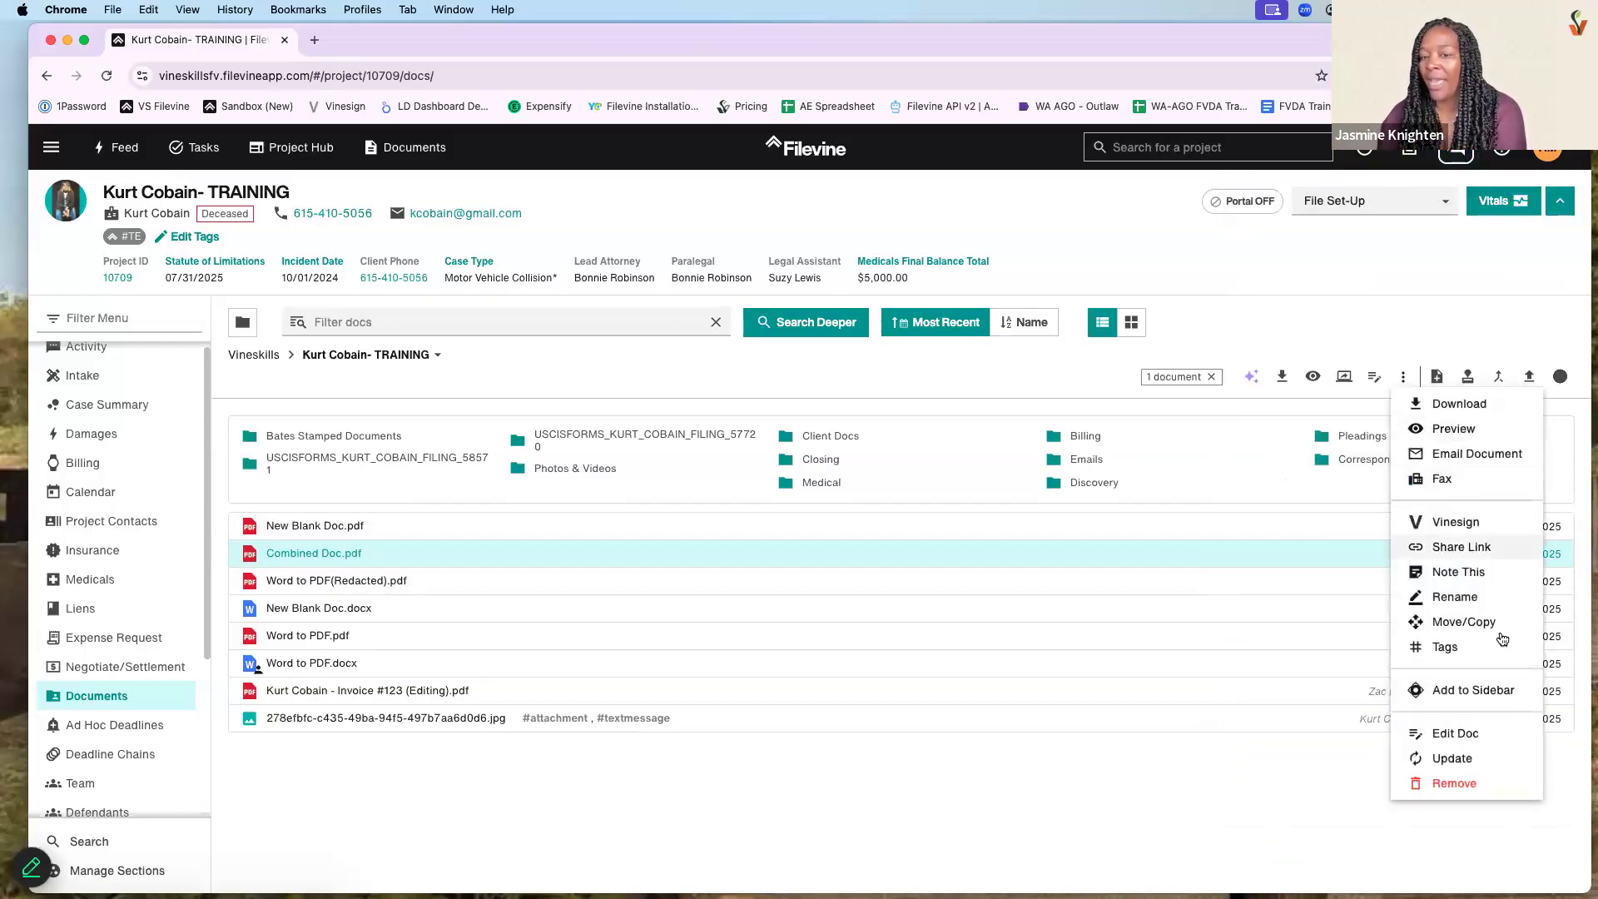
{"action": "left_click", "coordinate": [1472, 691]}
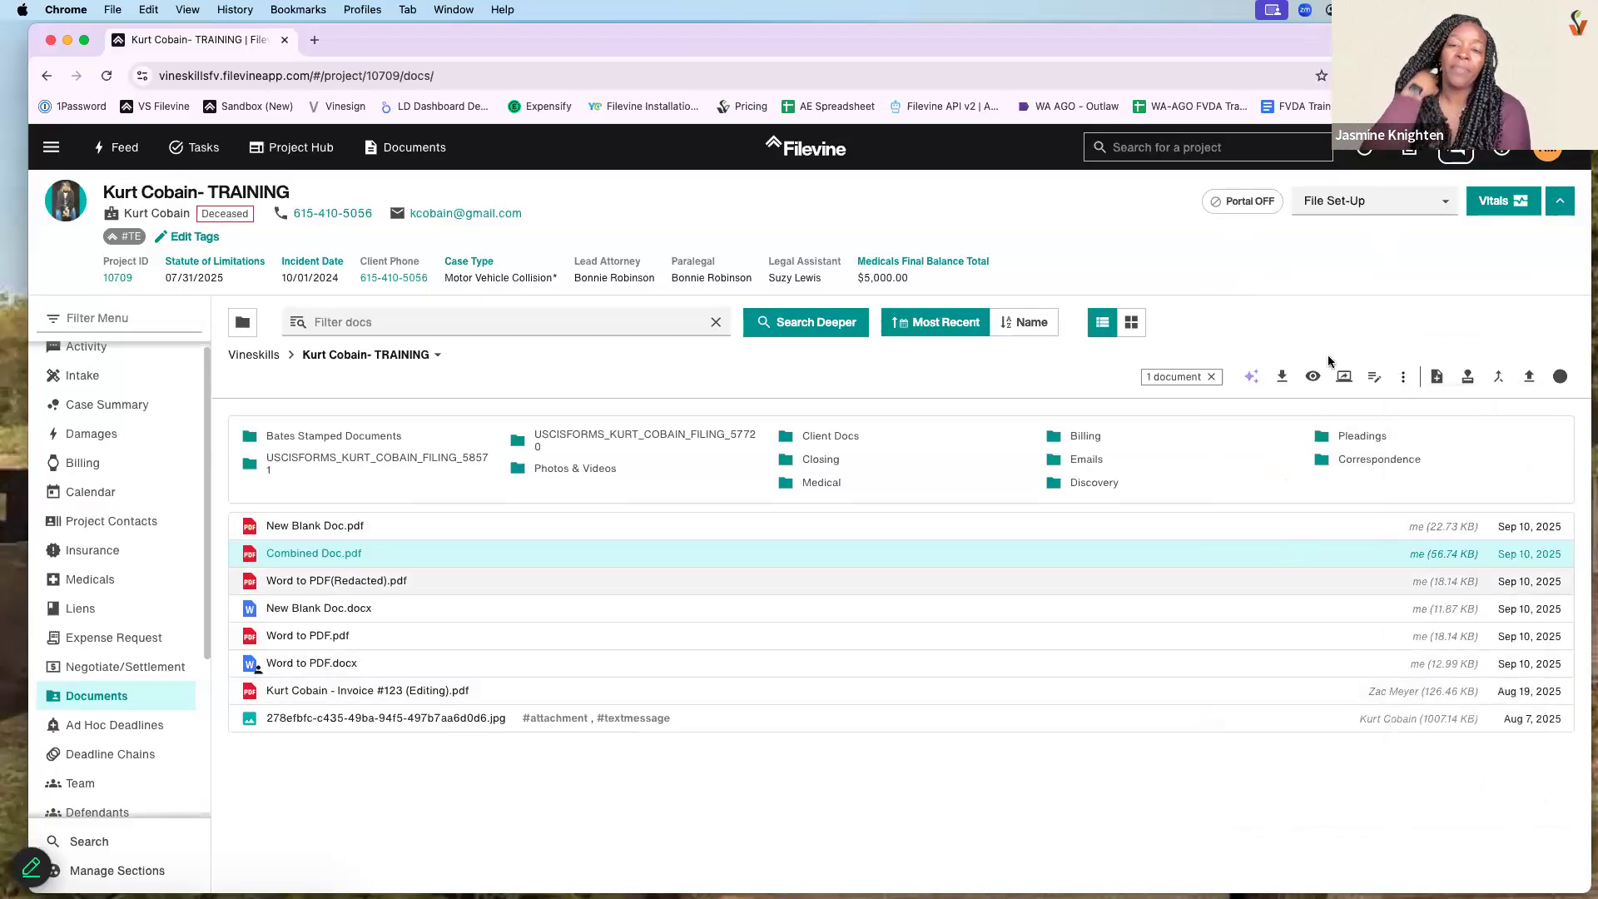
{"action": "left_click", "coordinate": [1406, 382]}
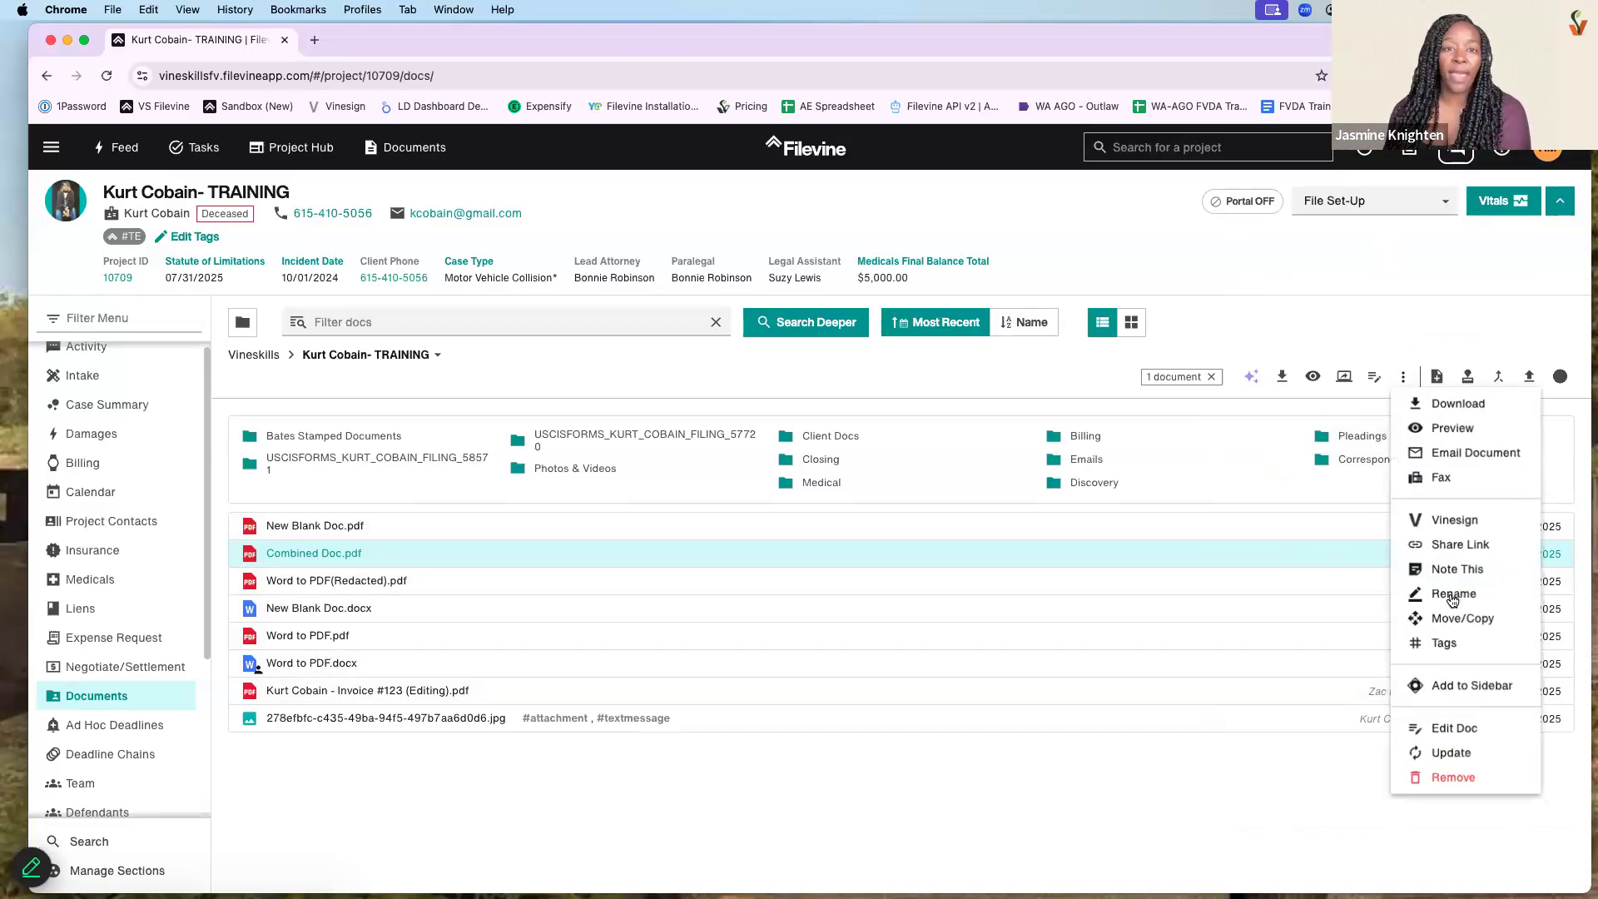
{"action": "left_click", "coordinate": [1456, 690]}
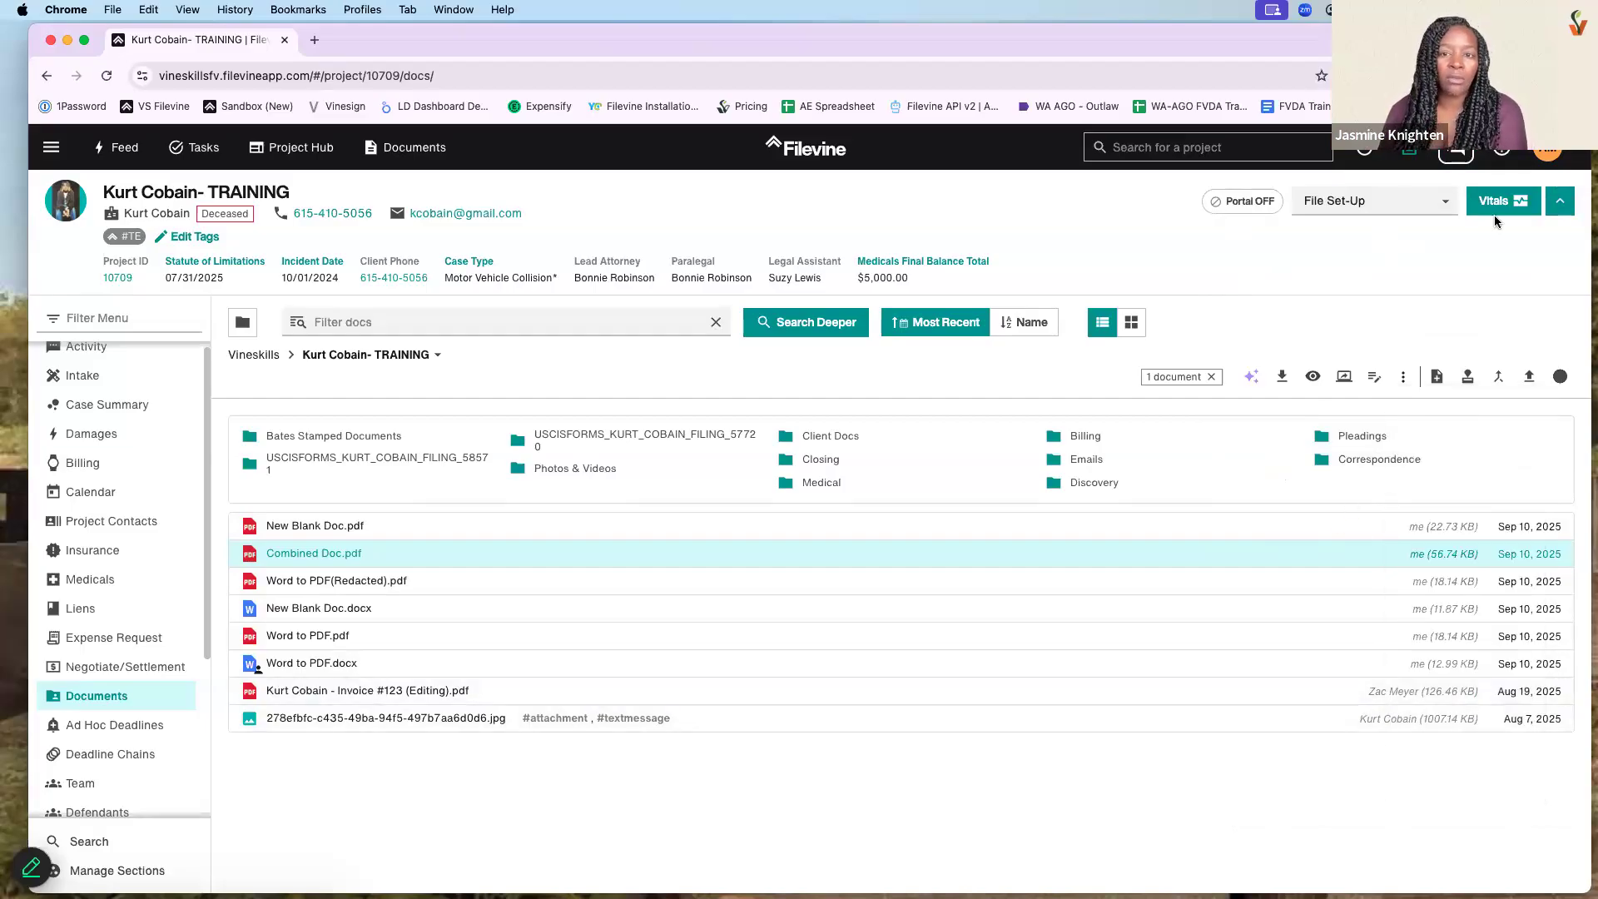
{"action": "left_click", "coordinate": [1345, 632]}
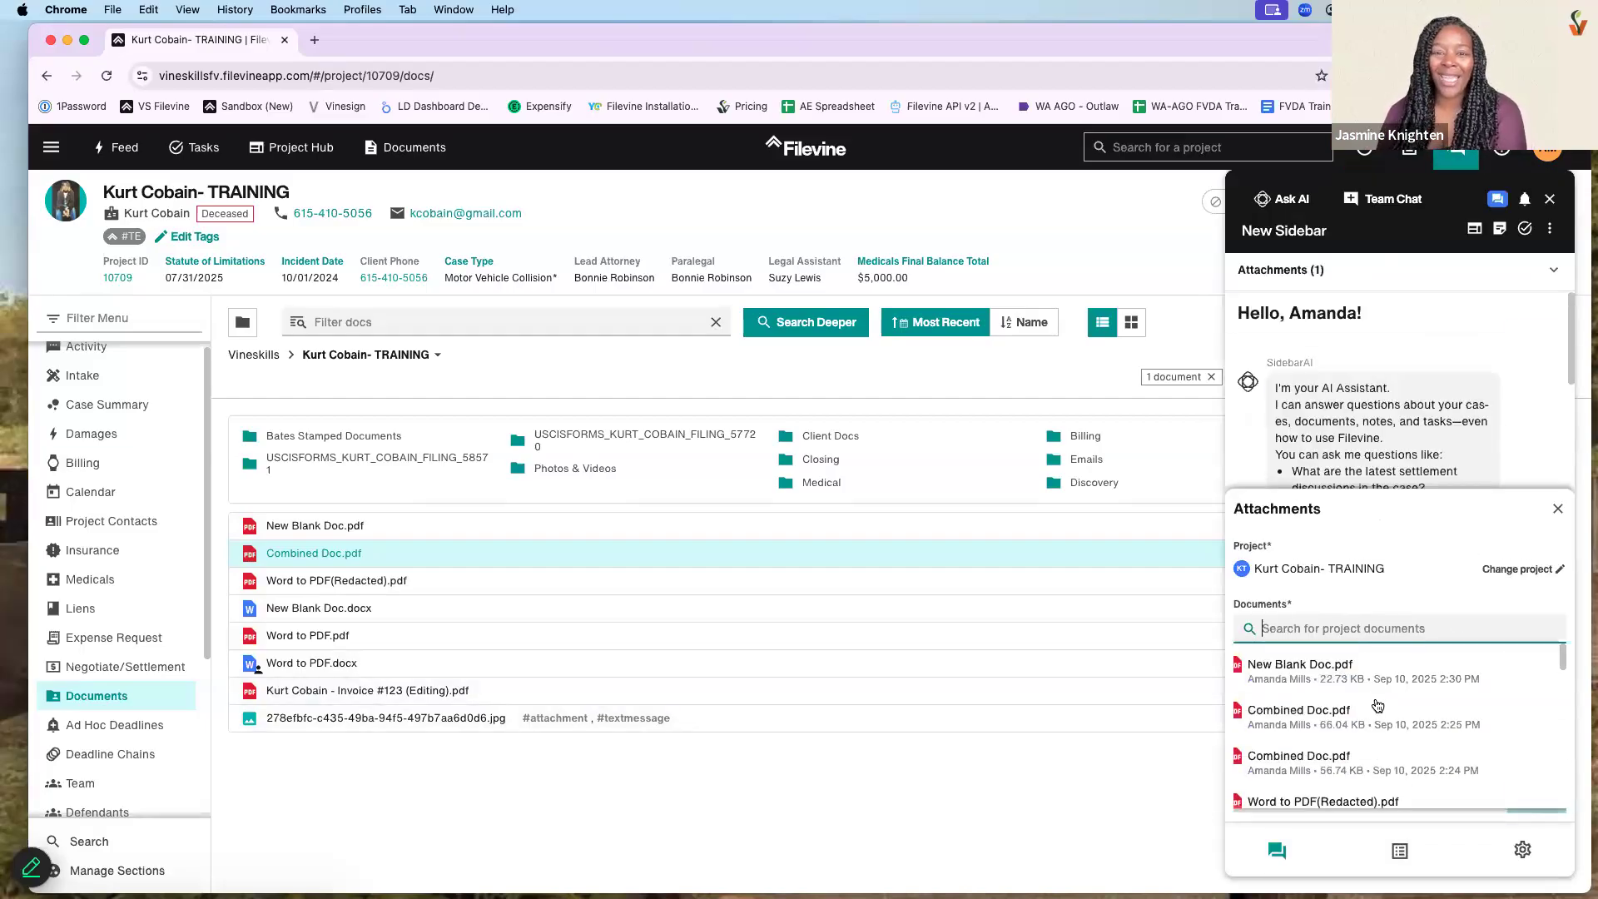
{"action": "left_click", "coordinate": [1379, 708]}
{"action": "left_click", "coordinate": [1531, 792]}
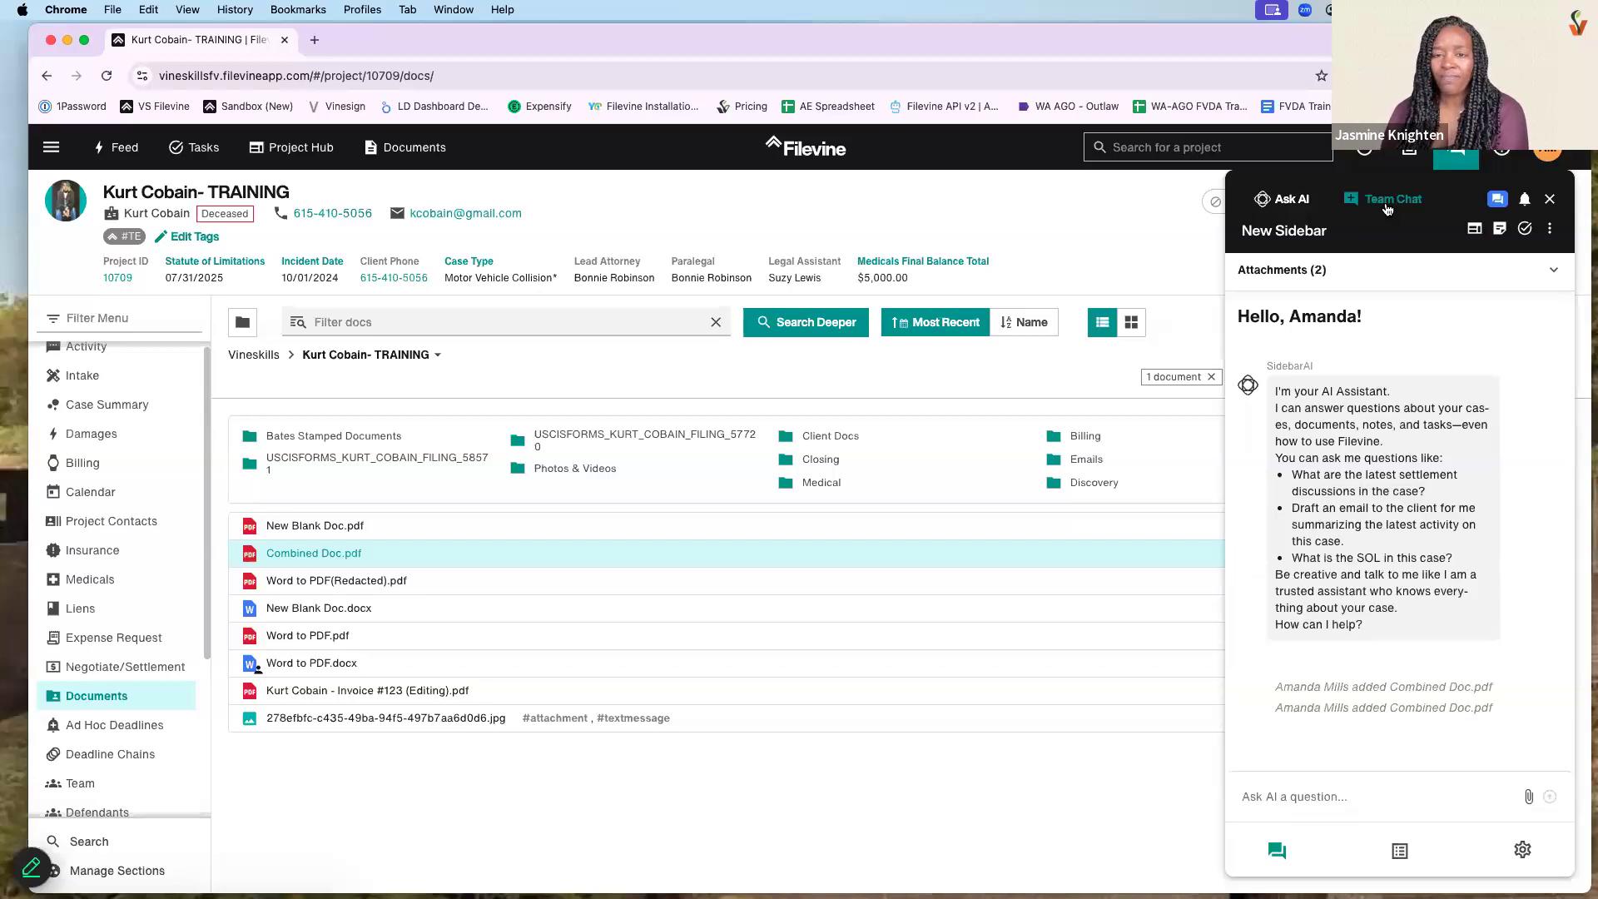
- Start a team chat and add a teammate to it
{"action": "left_click", "coordinate": [1388, 204]}
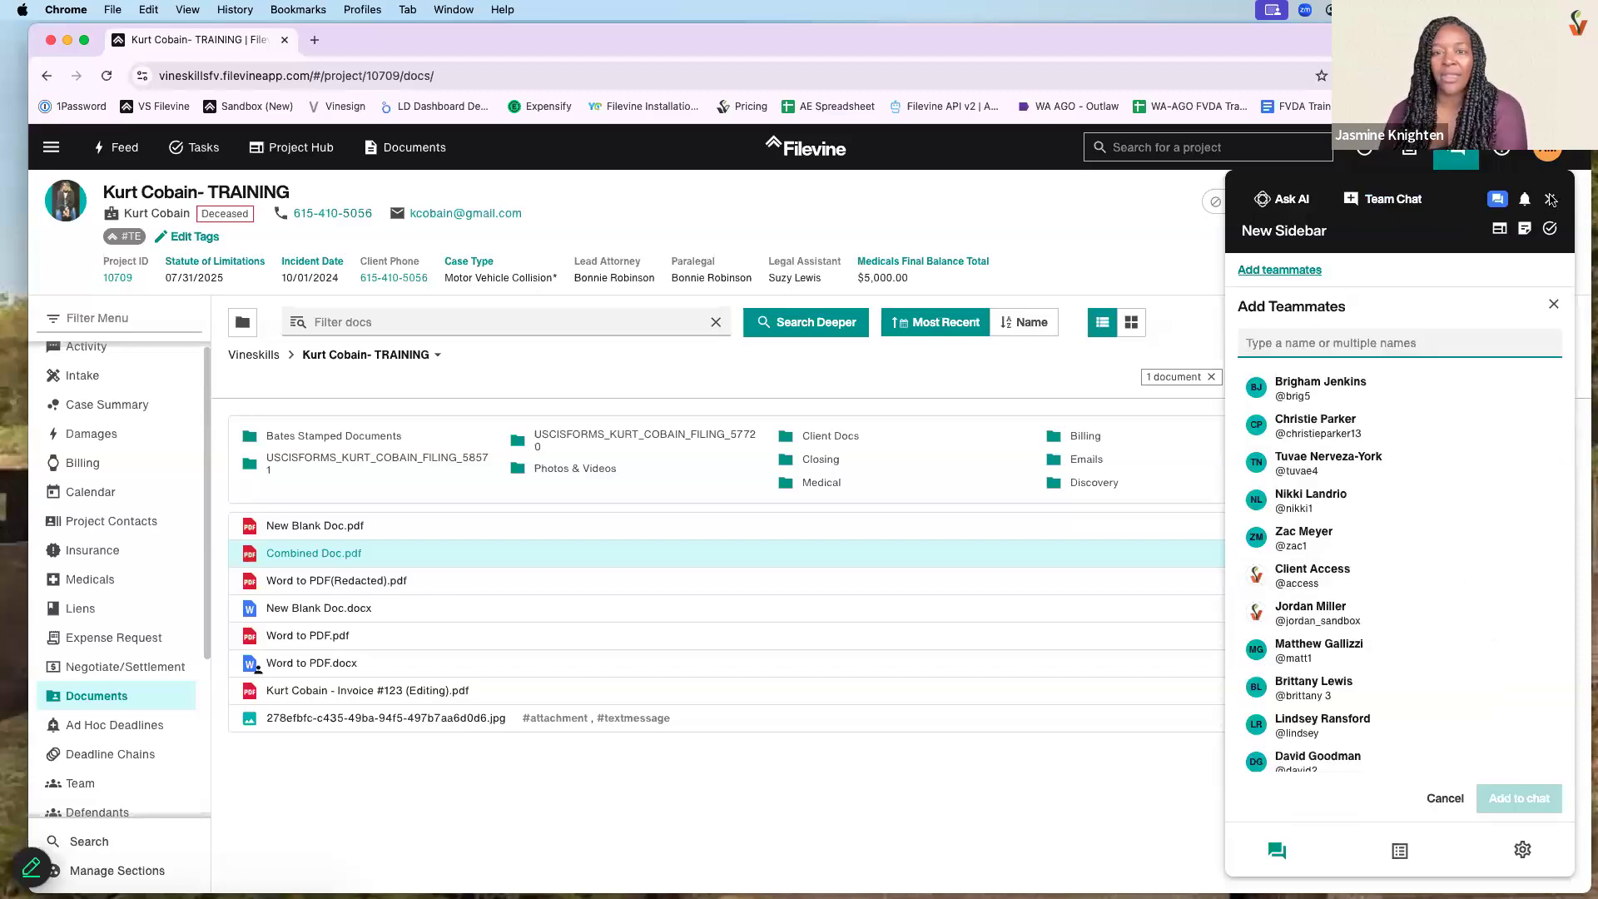
{"action": "scroll", "coordinate": [1425, 512], "scroll_direction": "down", "scroll_amount": 2}
{"action": "left_click", "coordinate": [1420, 487]}
{"action": "left_click", "coordinate": [1517, 799]}
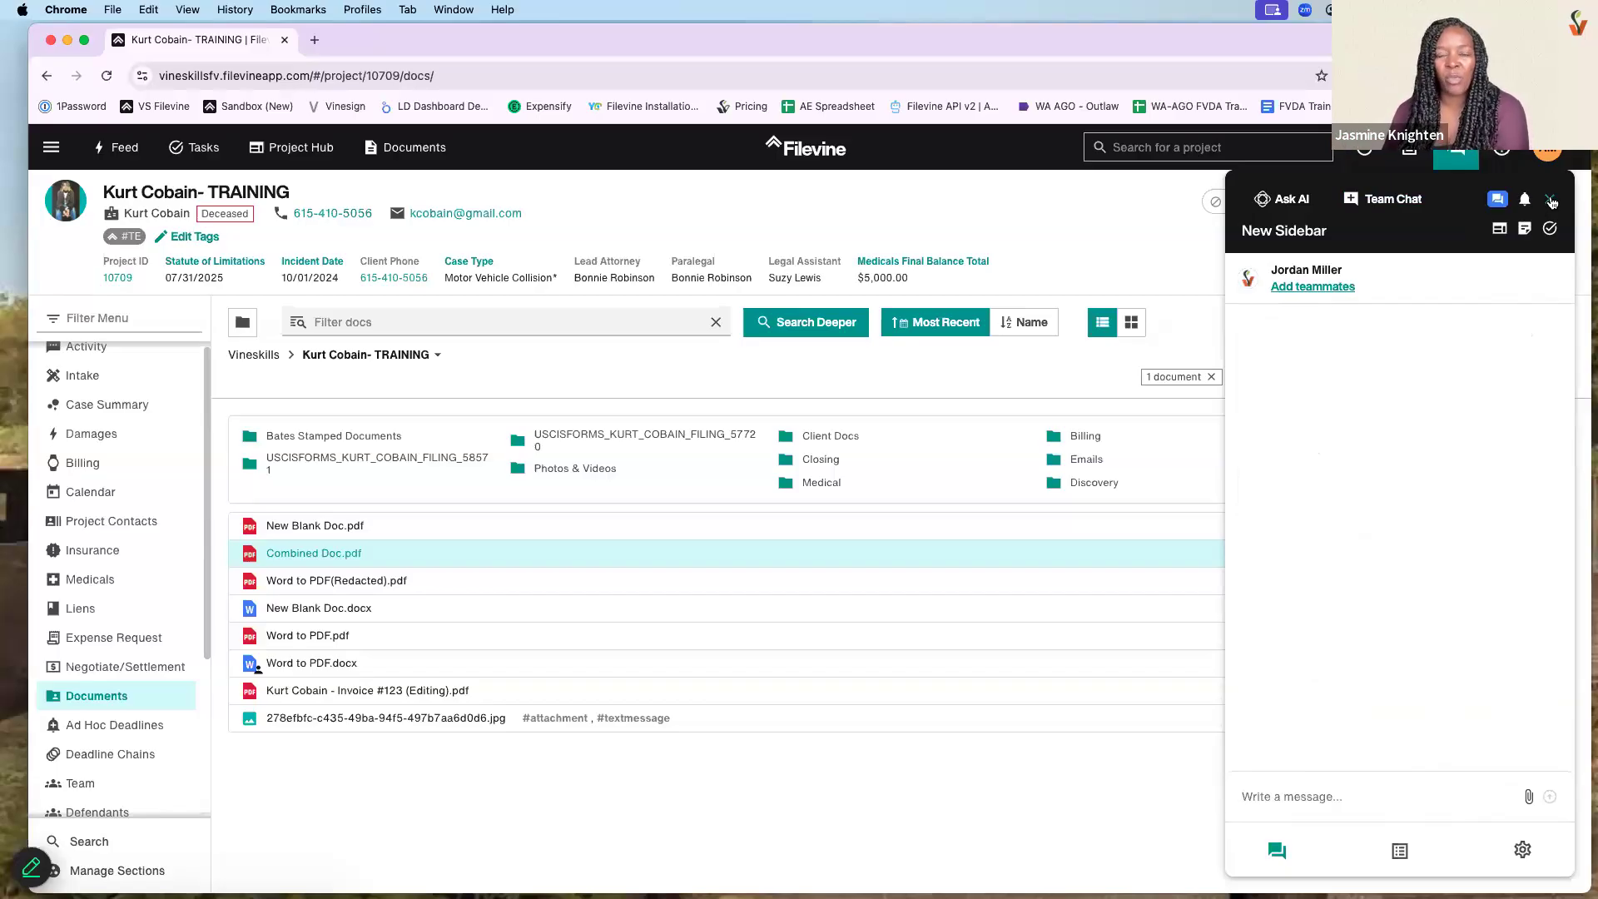
- Attach New Blank Doc.pdf to the team chat and close the chat sidebar
{"action": "left_click", "coordinate": [1528, 797]}
{"action": "left_click", "coordinate": [1327, 631]}
{"action": "left_click", "coordinate": [1298, 661]}
{"action": "left_click", "coordinate": [1524, 800]}
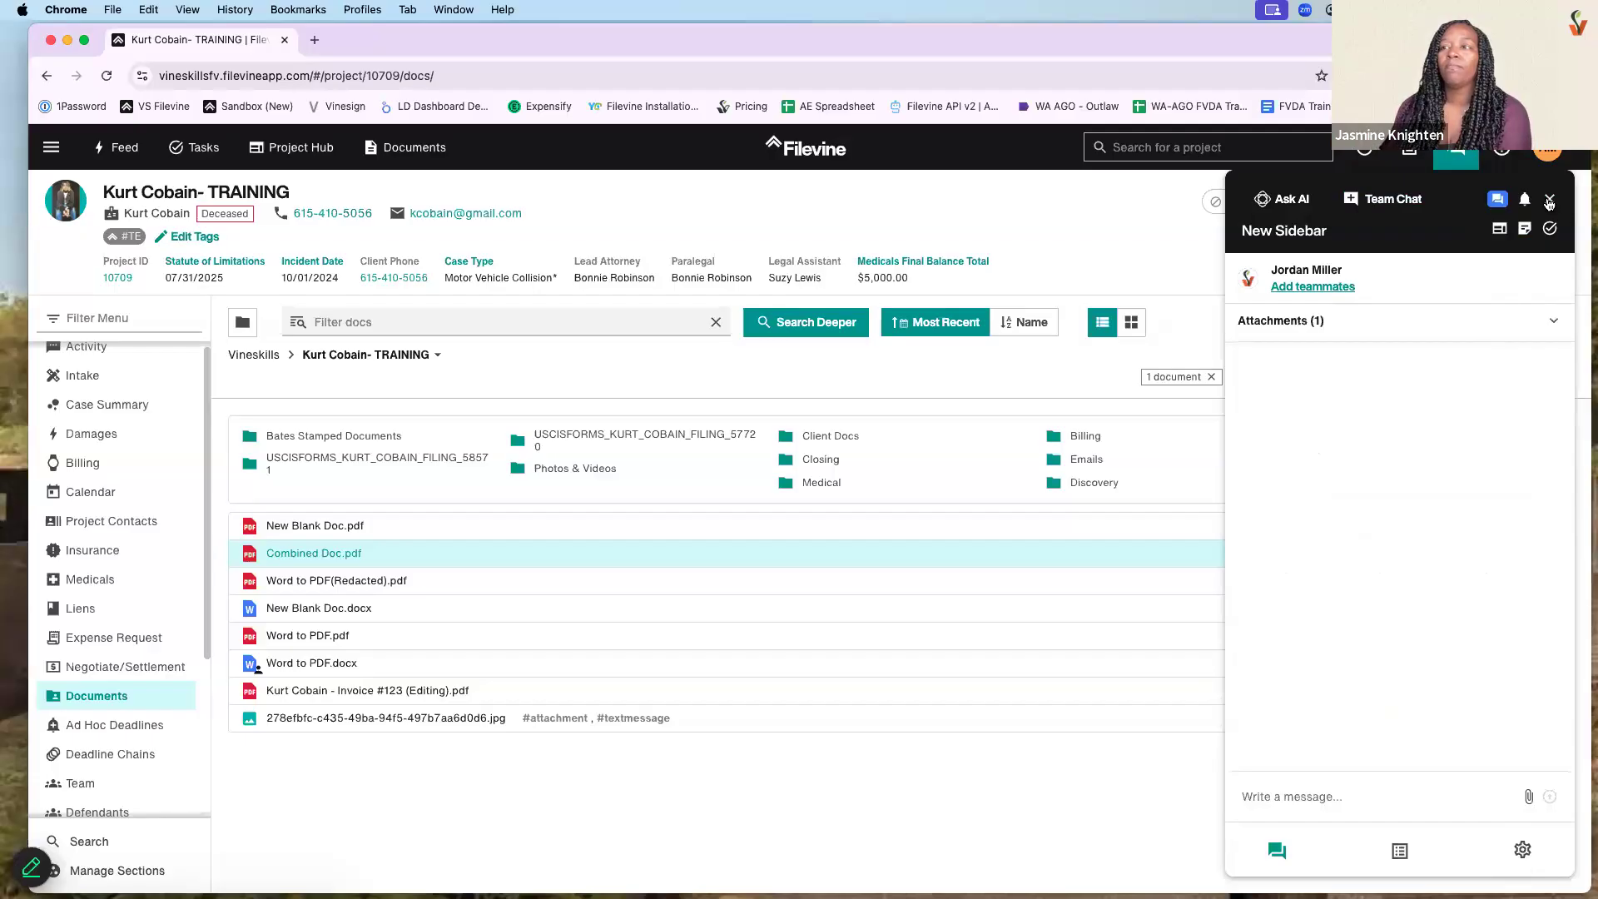
{"action": "left_click", "coordinate": [1551, 202]}
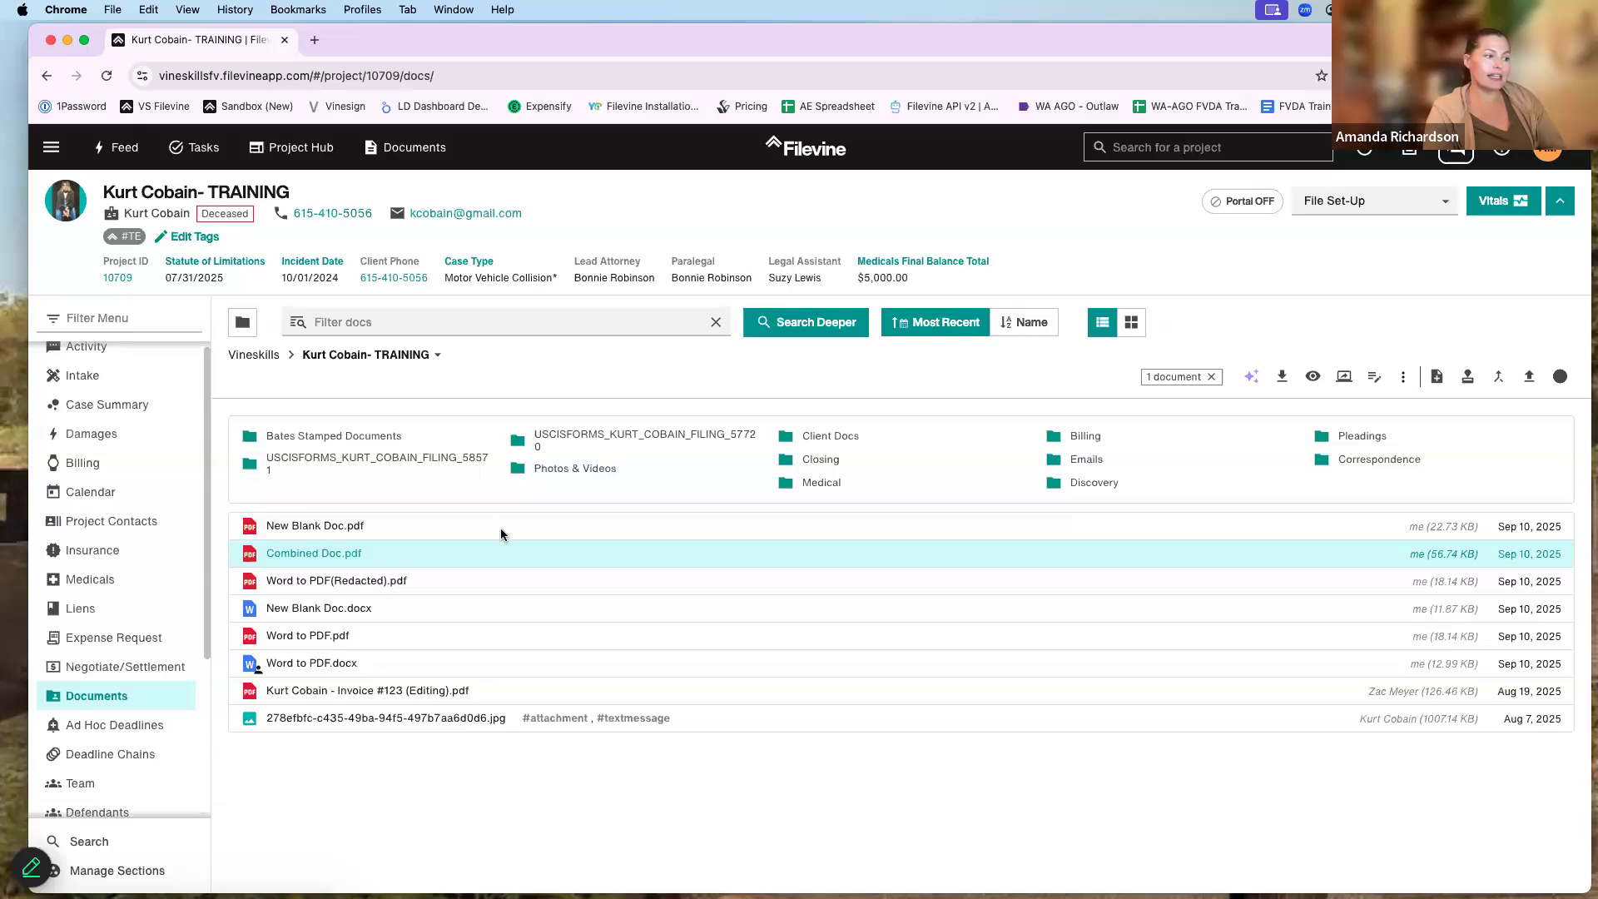
- Show the Folders tree and drag the jpg image onto the Photos & Videos folder
{"action": "left_click", "coordinate": [242, 323]}
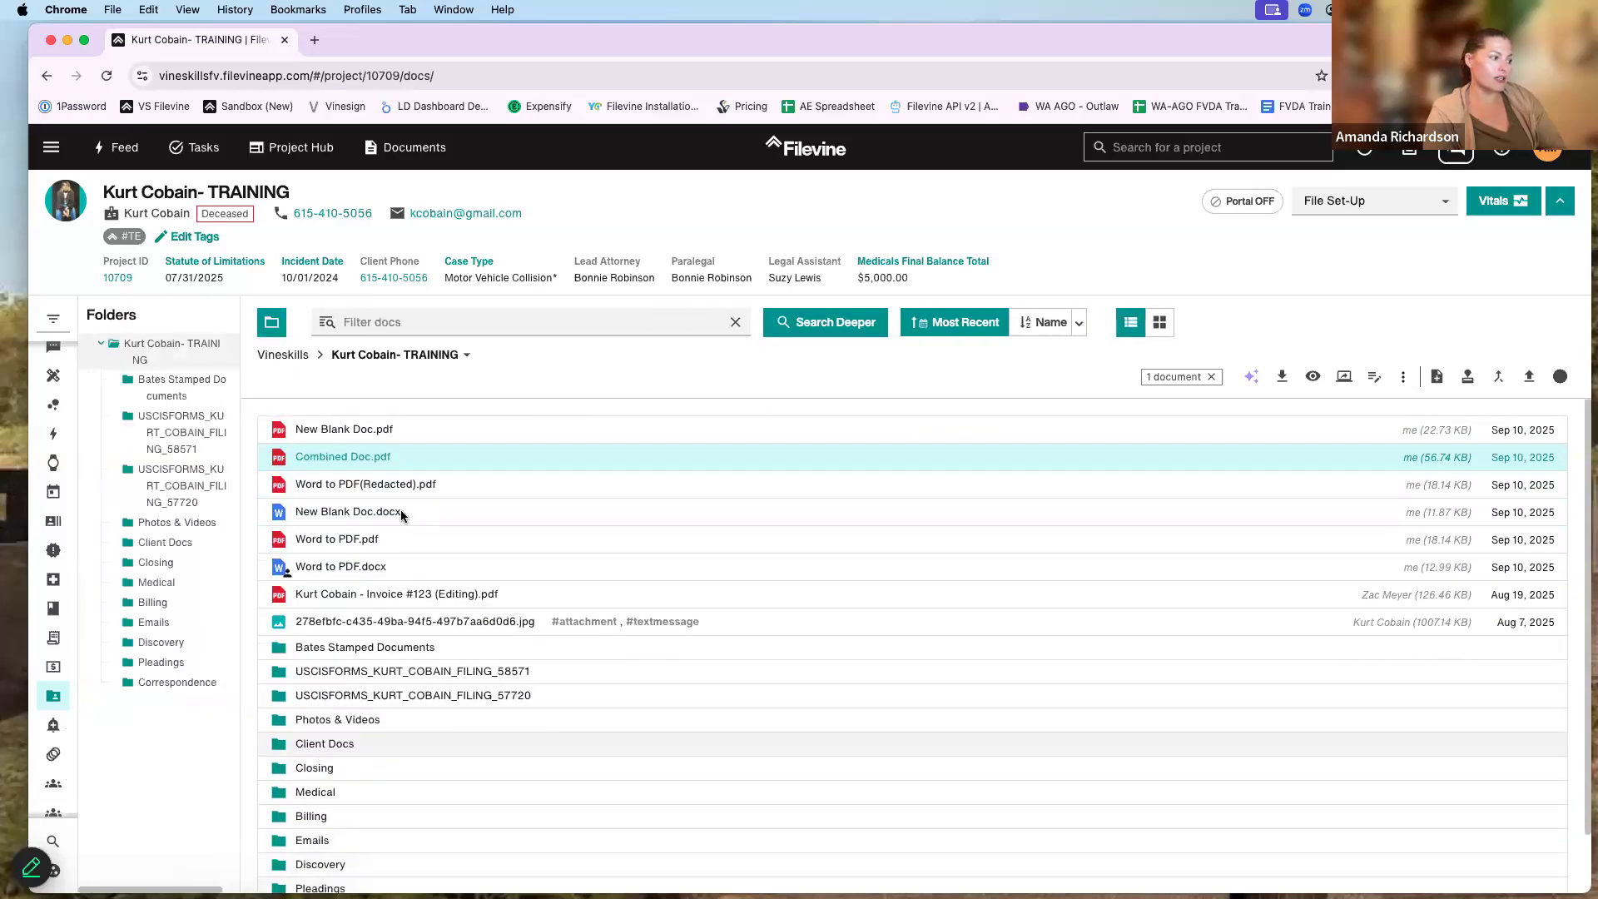
{"action": "left_click_drag", "start_coordinate": [499, 626], "coordinate": [648, 651]}
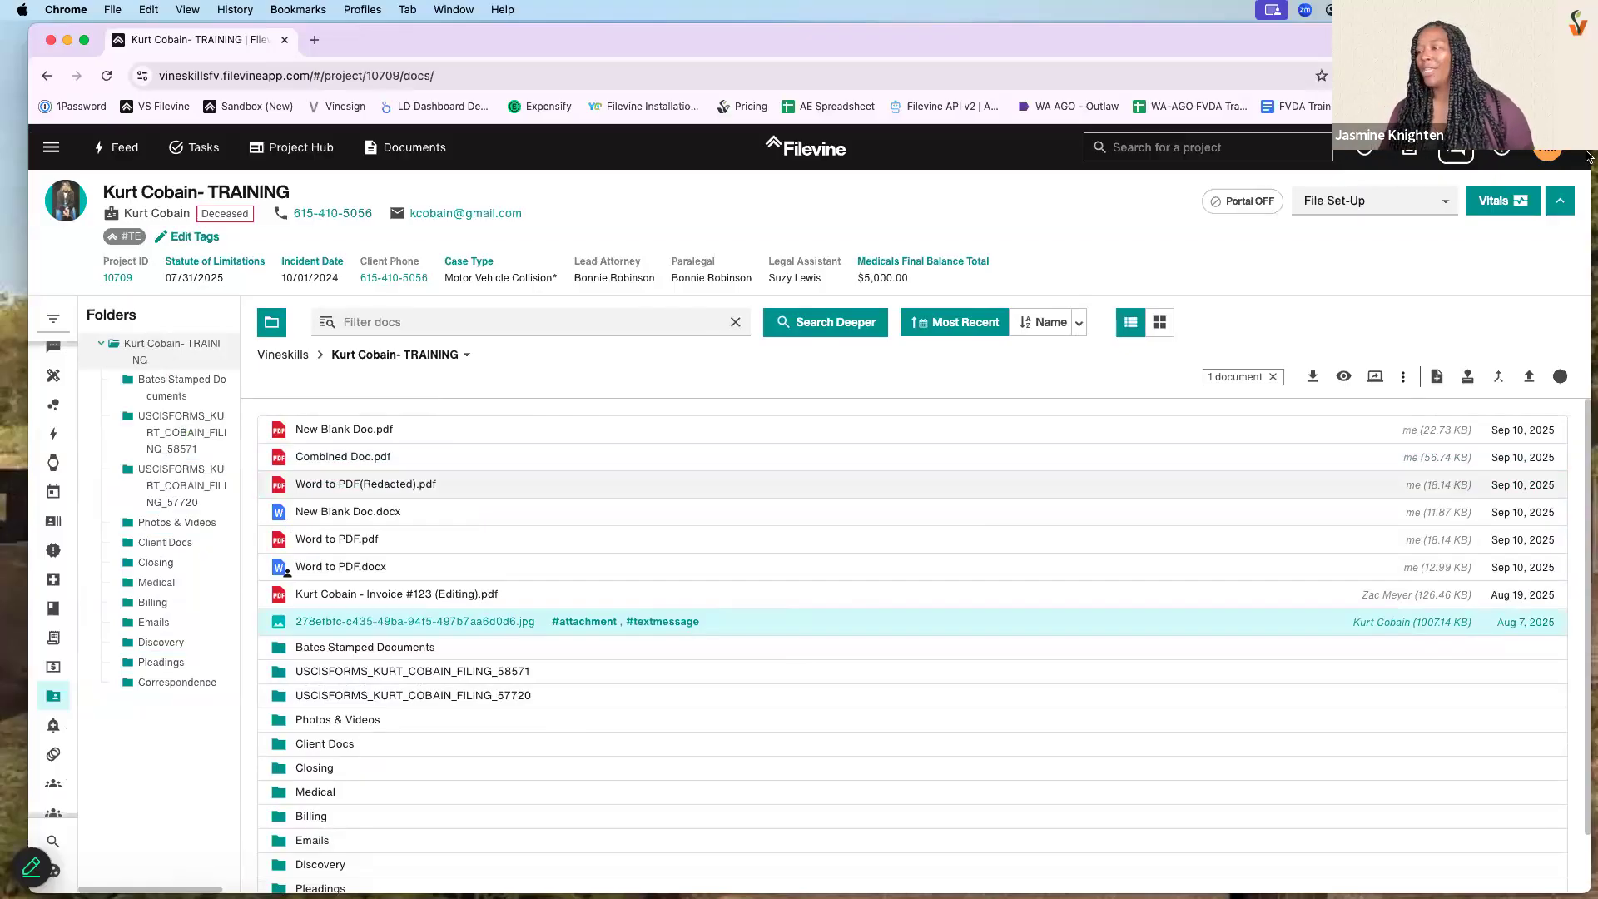
- Load vineskills.com in a new tab and open Apps > Magic Box of Skills
{"action": "left_click", "coordinate": [318, 45]}
{"action": "type", "text": "vin"}
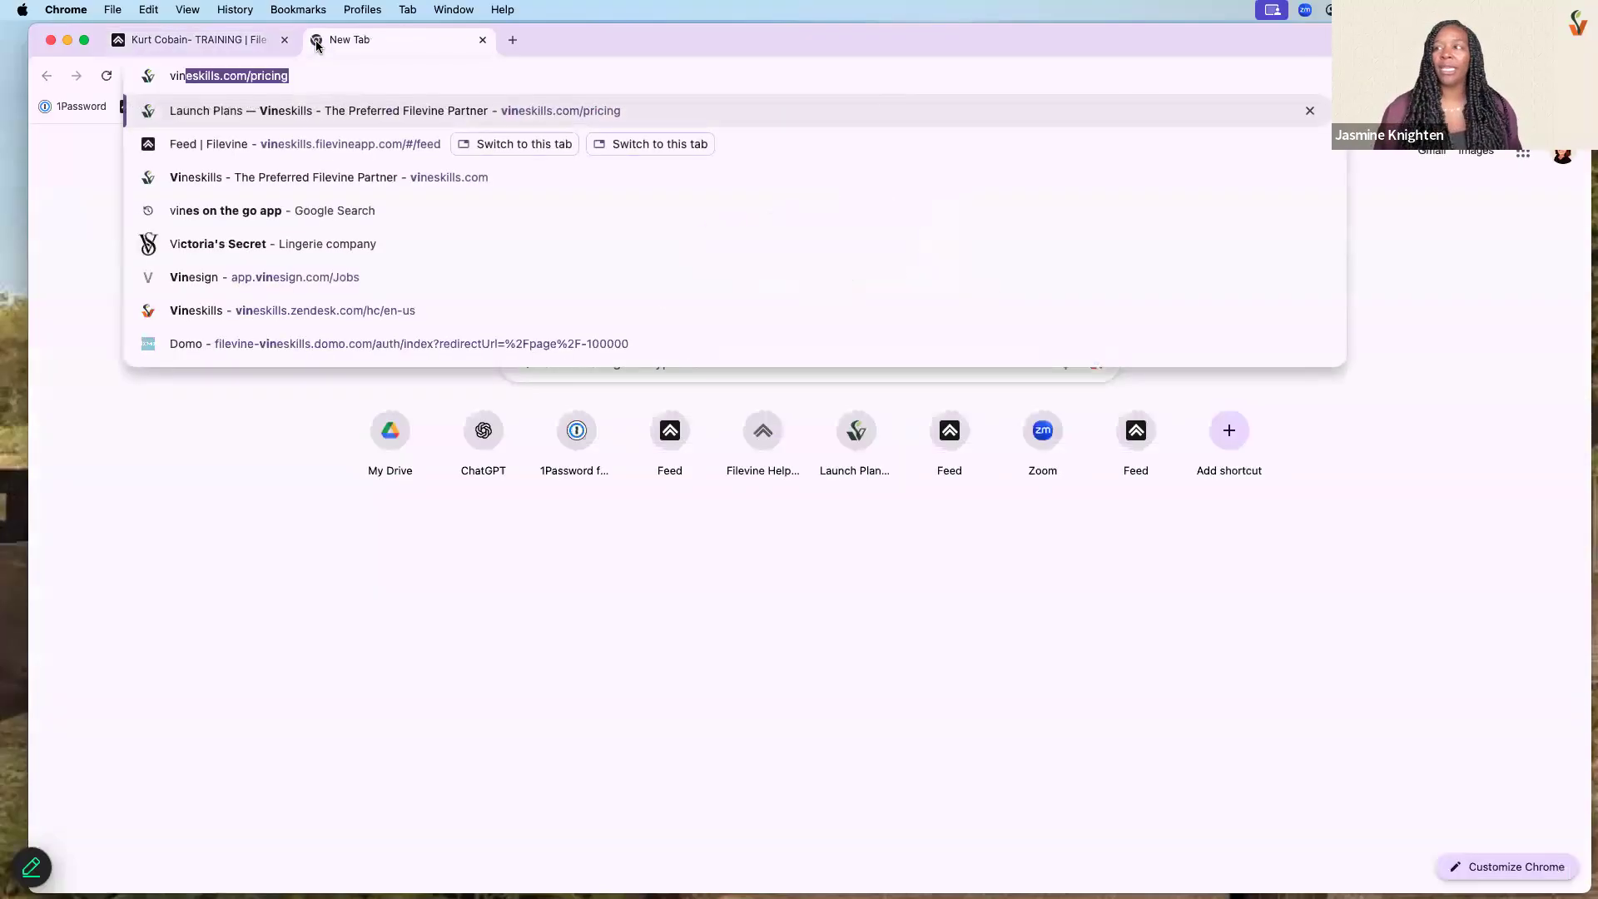
{"action": "key", "text": "Return"}
{"action": "mouse_move", "coordinate": [1171, 174]}
{"action": "left_click", "coordinate": [1147, 279]}
- Scroll the Magic Box of Skills page down to the Clean up your docs feature
{"action": "scroll", "coordinate": [986, 398], "scroll_direction": "down", "scroll_amount": 2}
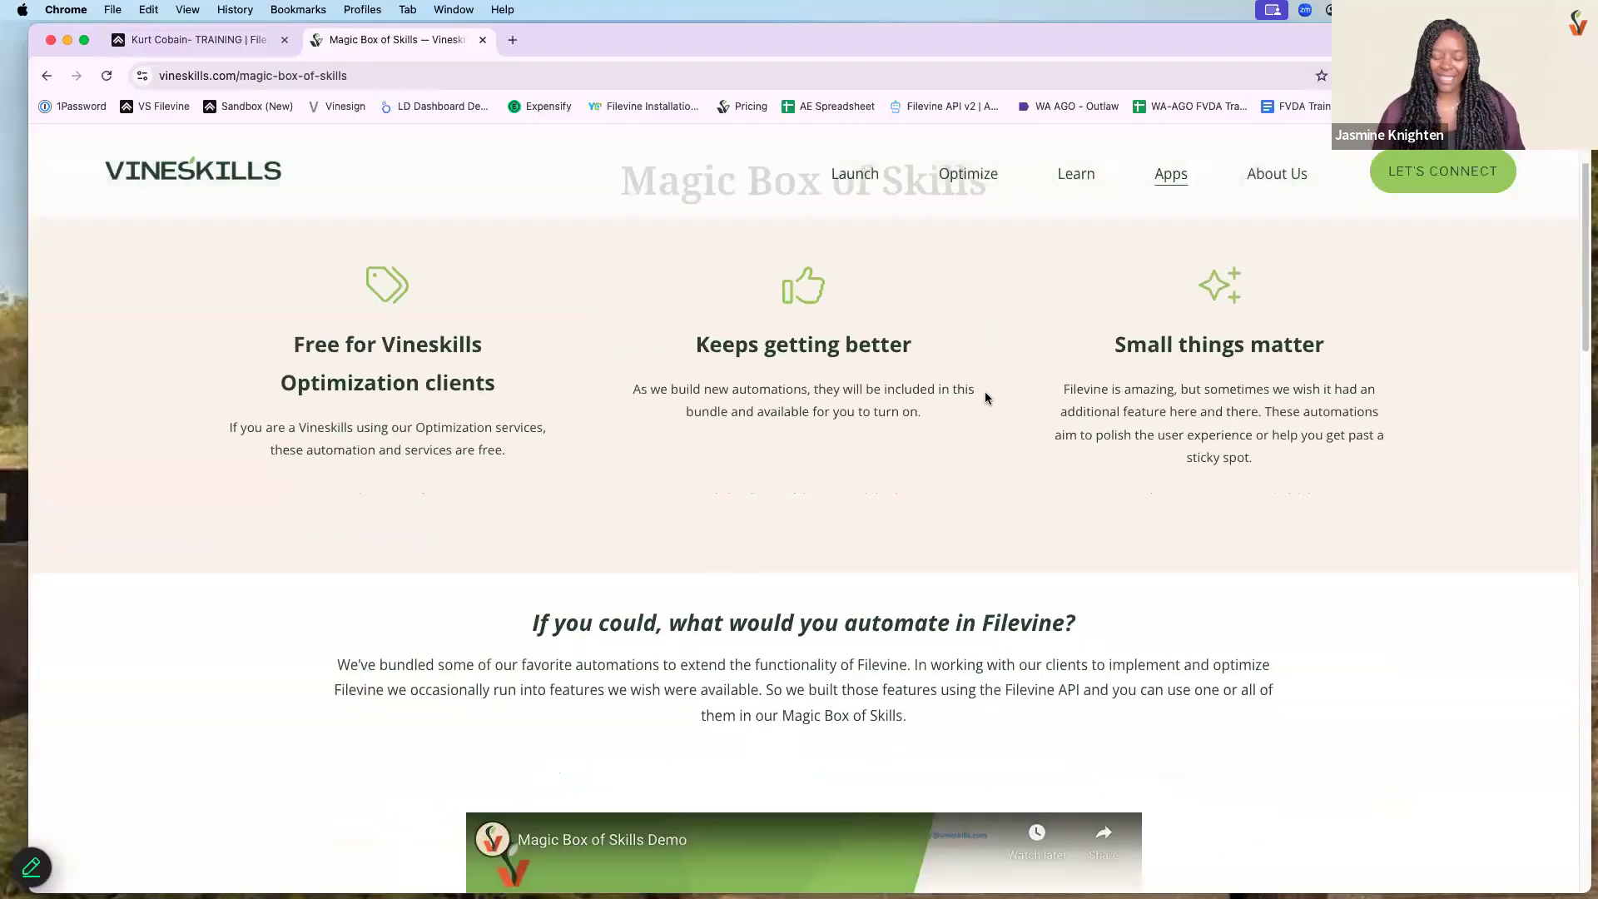
{"action": "scroll", "coordinate": [998, 401], "scroll_direction": "up", "scroll_amount": 3}
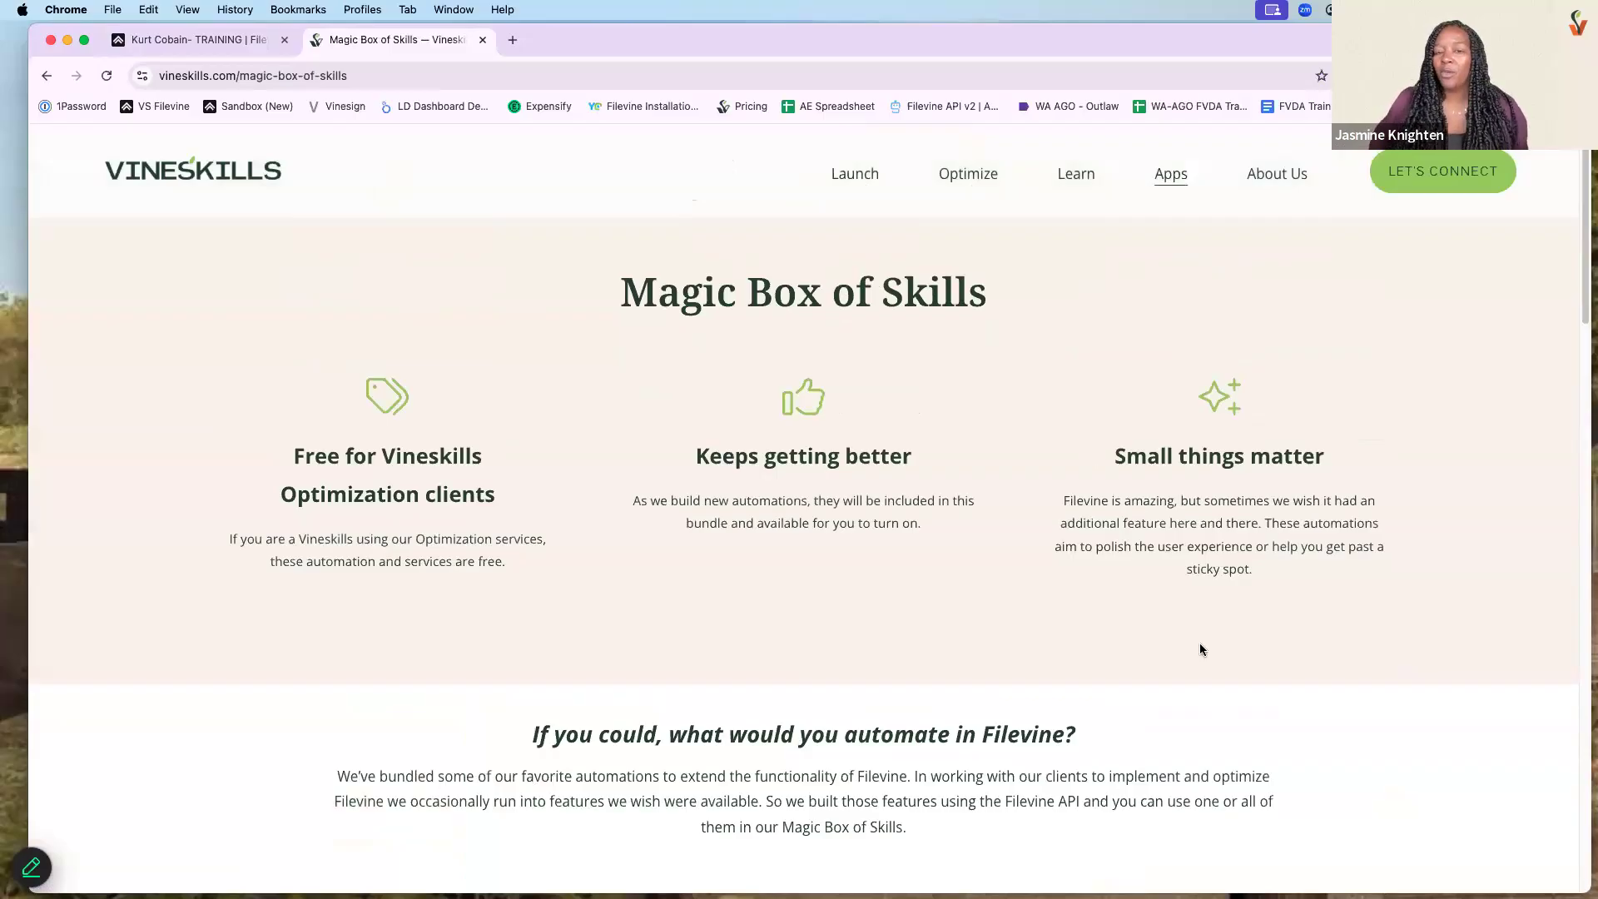
{"action": "scroll", "coordinate": [1256, 616], "scroll_direction": "up", "scroll_amount": 1}
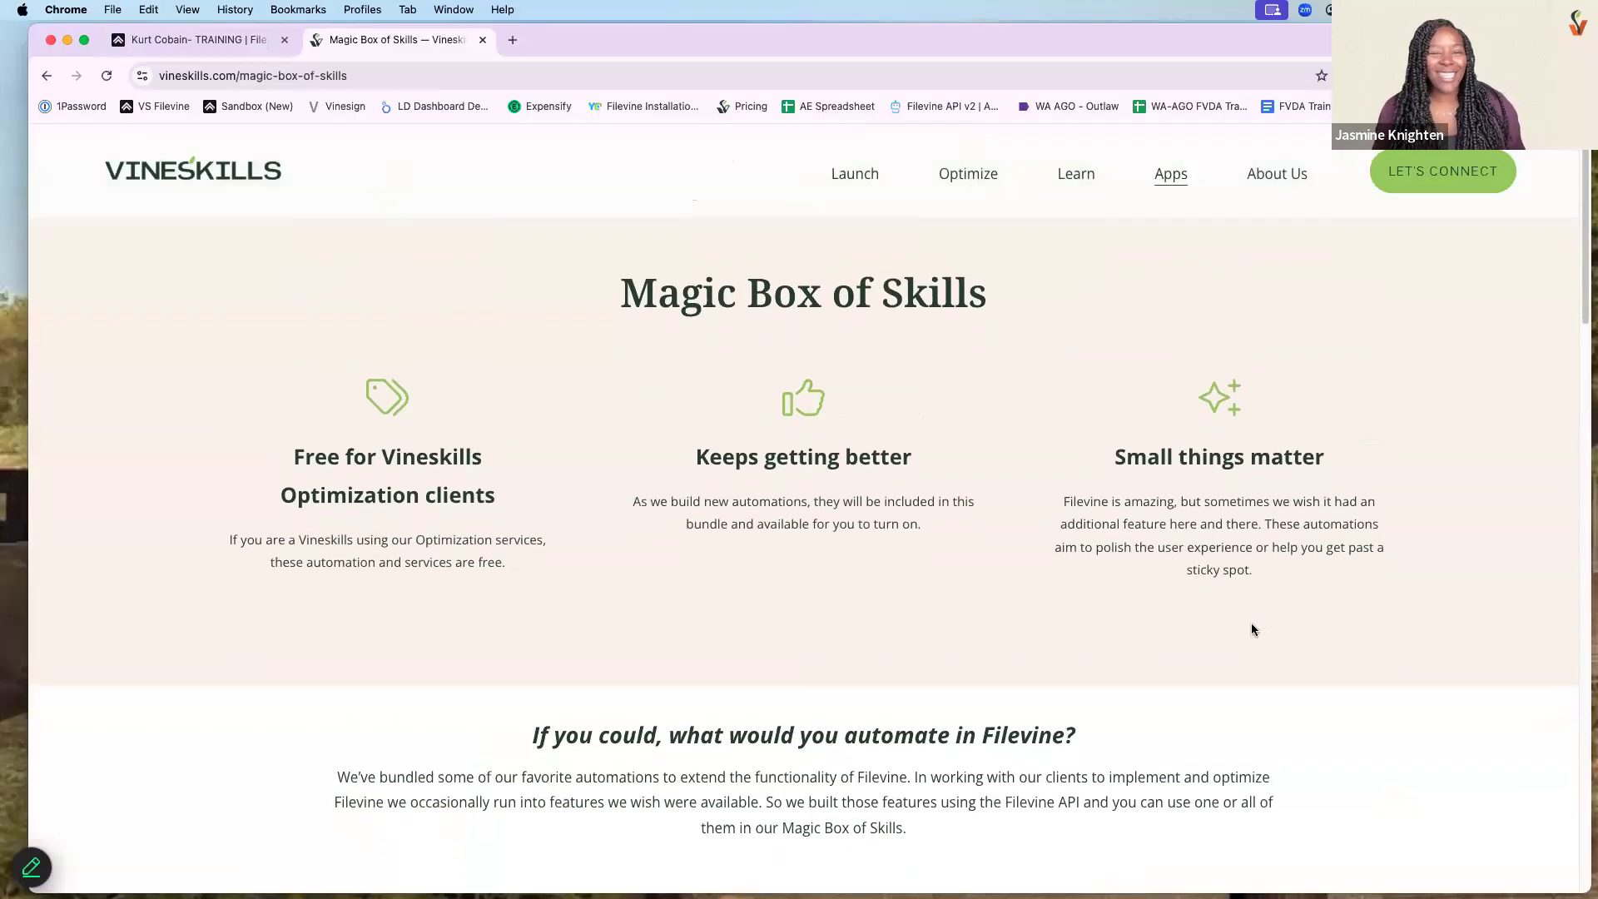
{"action": "scroll", "coordinate": [1252, 634], "scroll_direction": "down", "scroll_amount": 3}
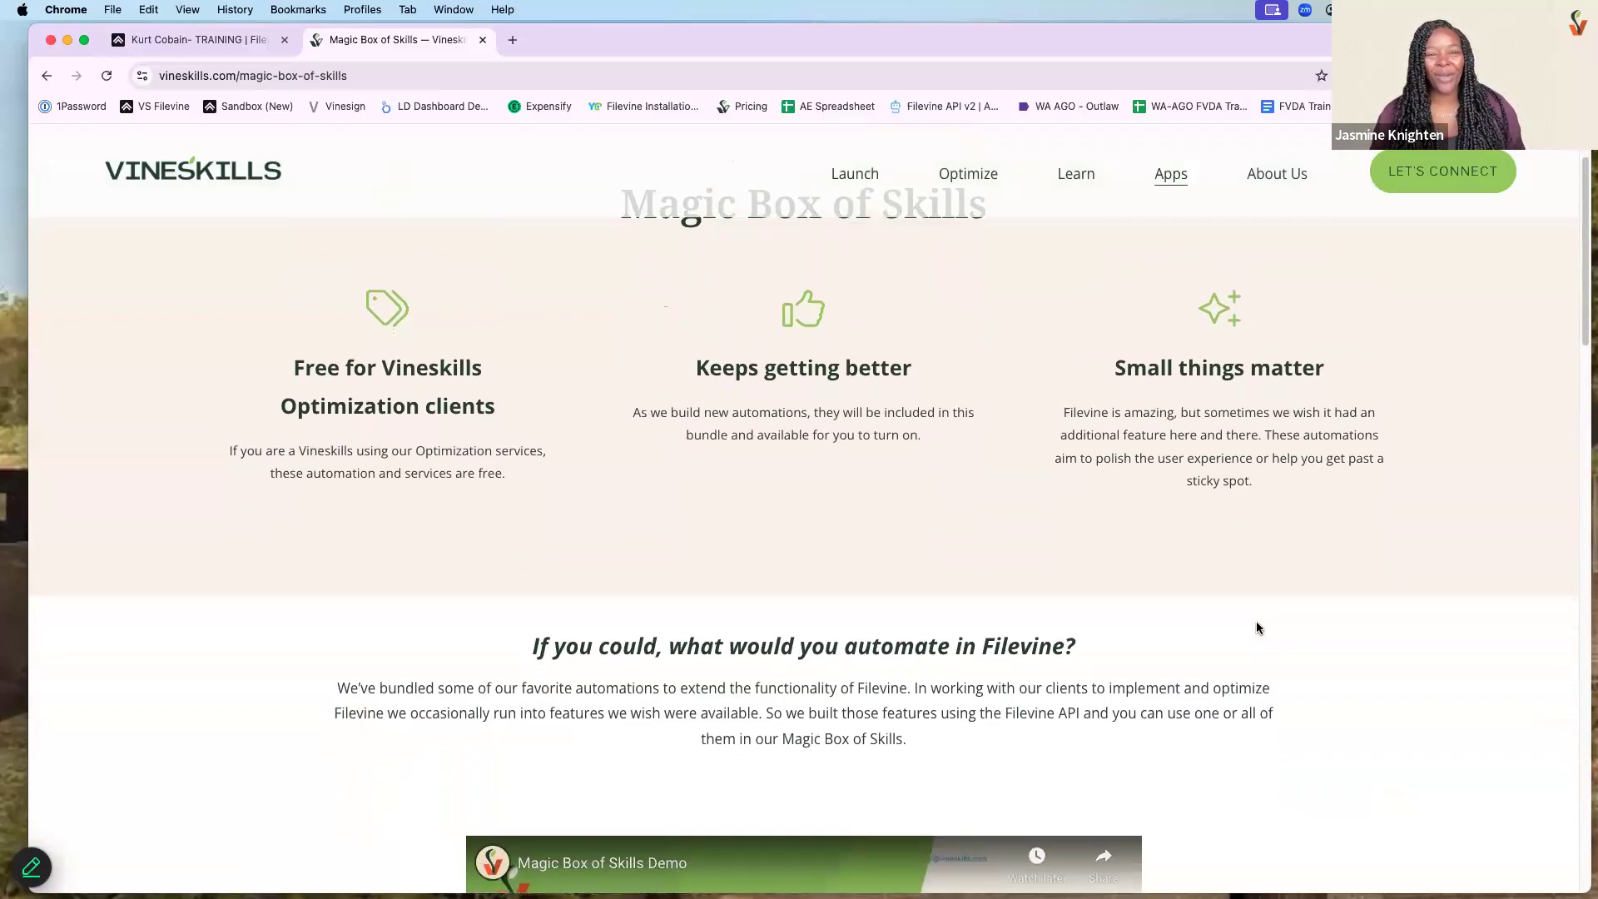
{"action": "scroll", "coordinate": [1257, 625], "scroll_direction": "down", "scroll_amount": 10}
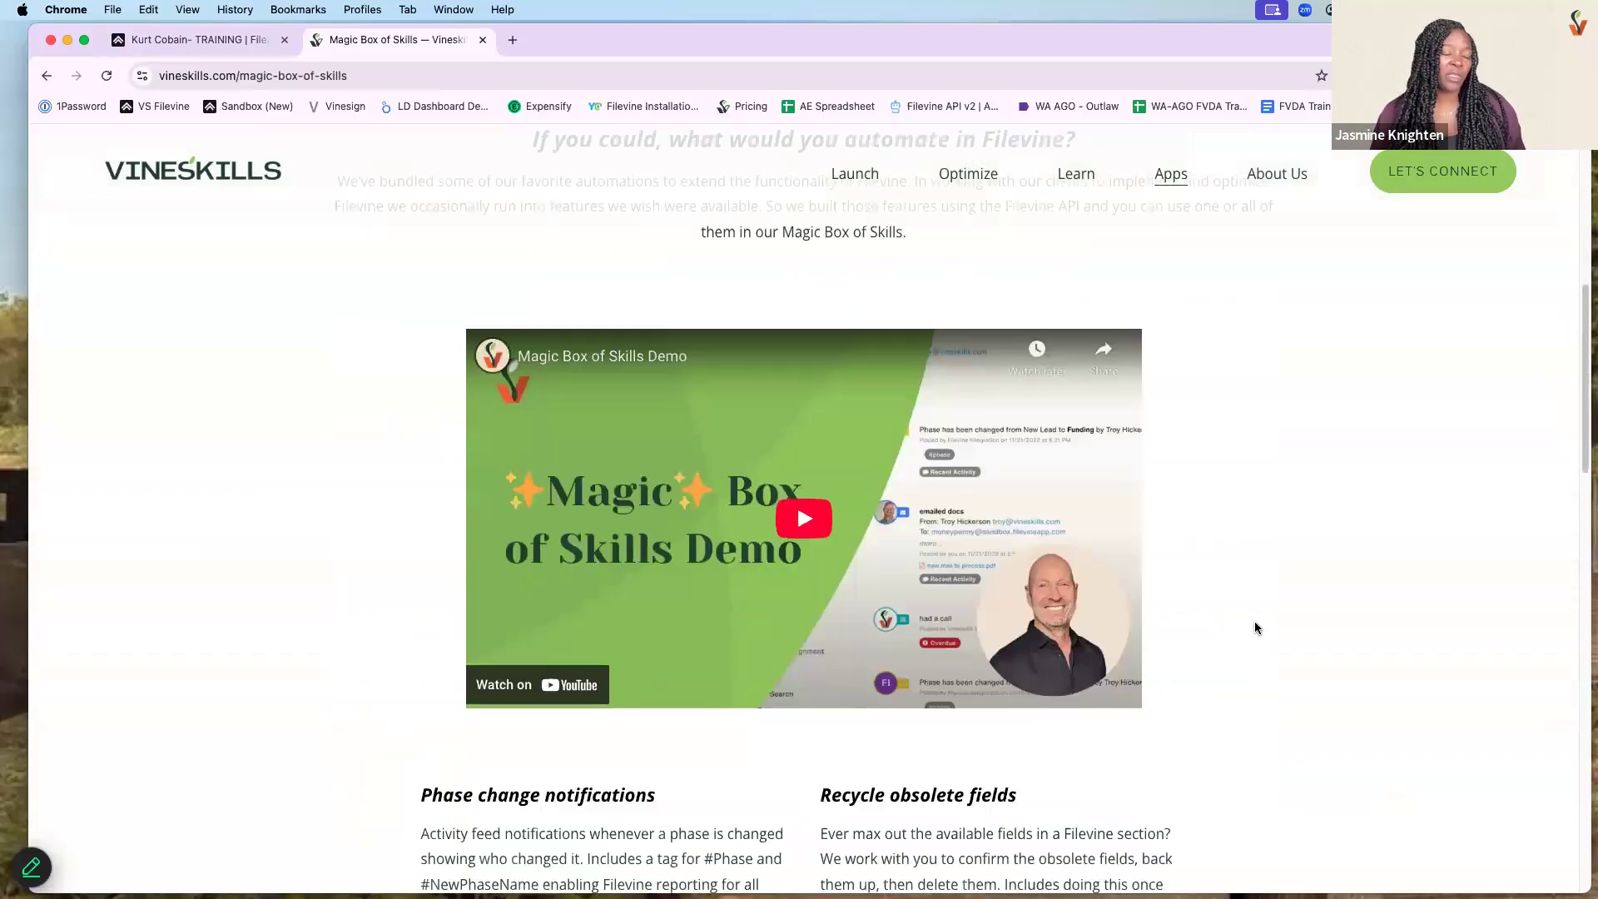
{"action": "scroll", "coordinate": [1255, 630], "scroll_direction": "down", "scroll_amount": 2}
{"action": "scroll", "coordinate": [392, 638], "scroll_direction": "down", "scroll_amount": 2}
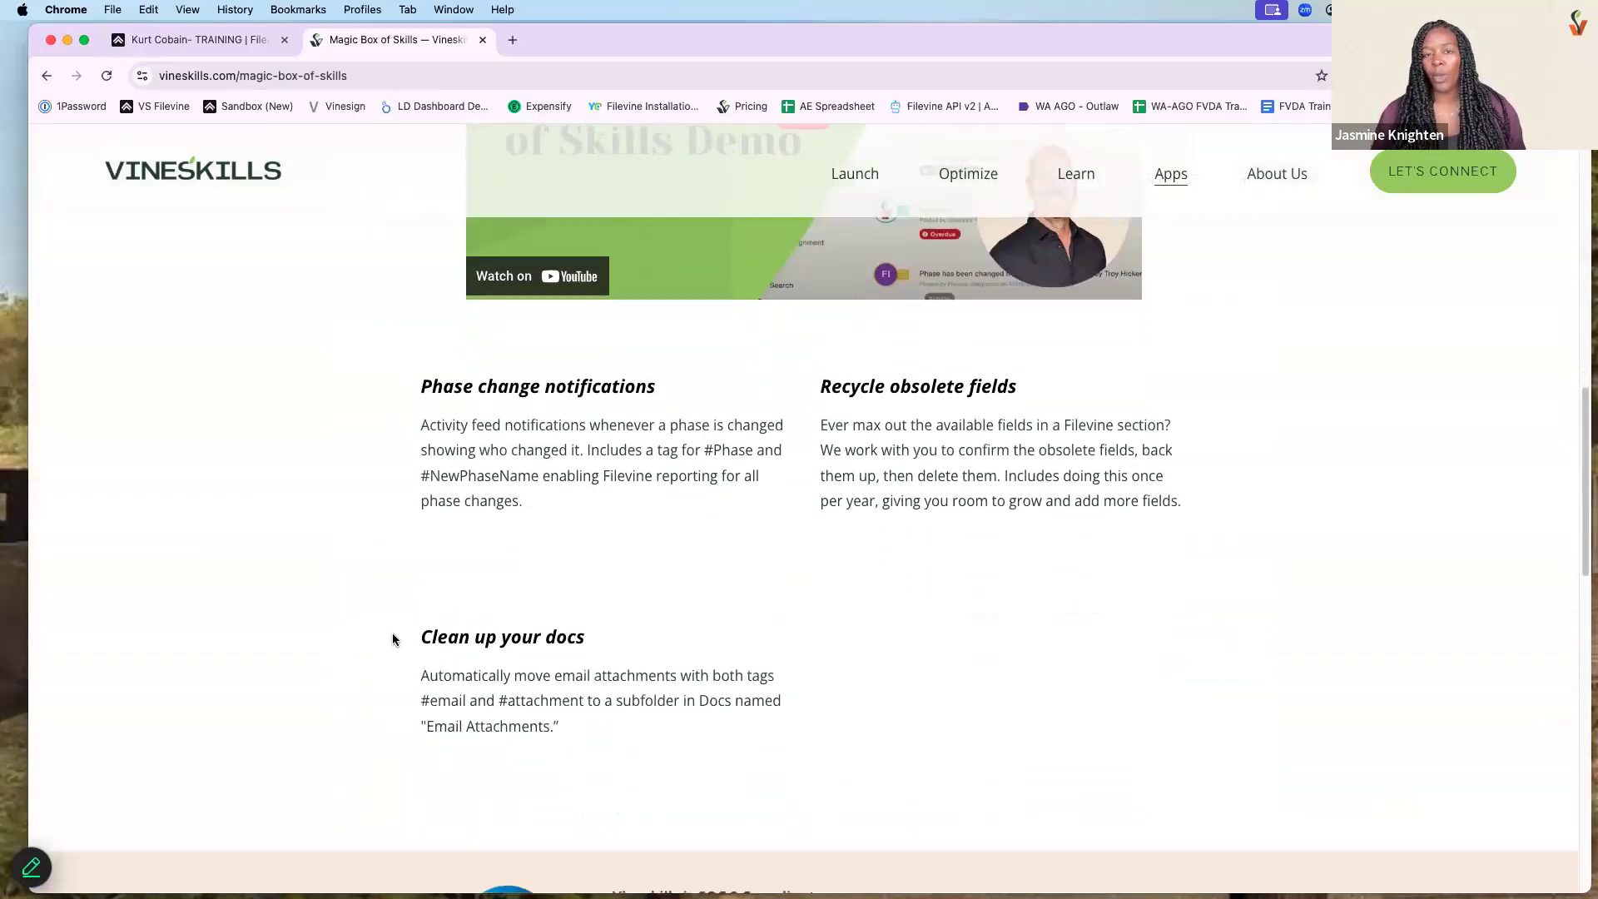
{"action": "left_click_drag", "start_coordinate": [606, 661], "coordinate": [623, 741]}
{"action": "scroll", "coordinate": [1051, 601], "scroll_direction": "down", "scroll_amount": 1}
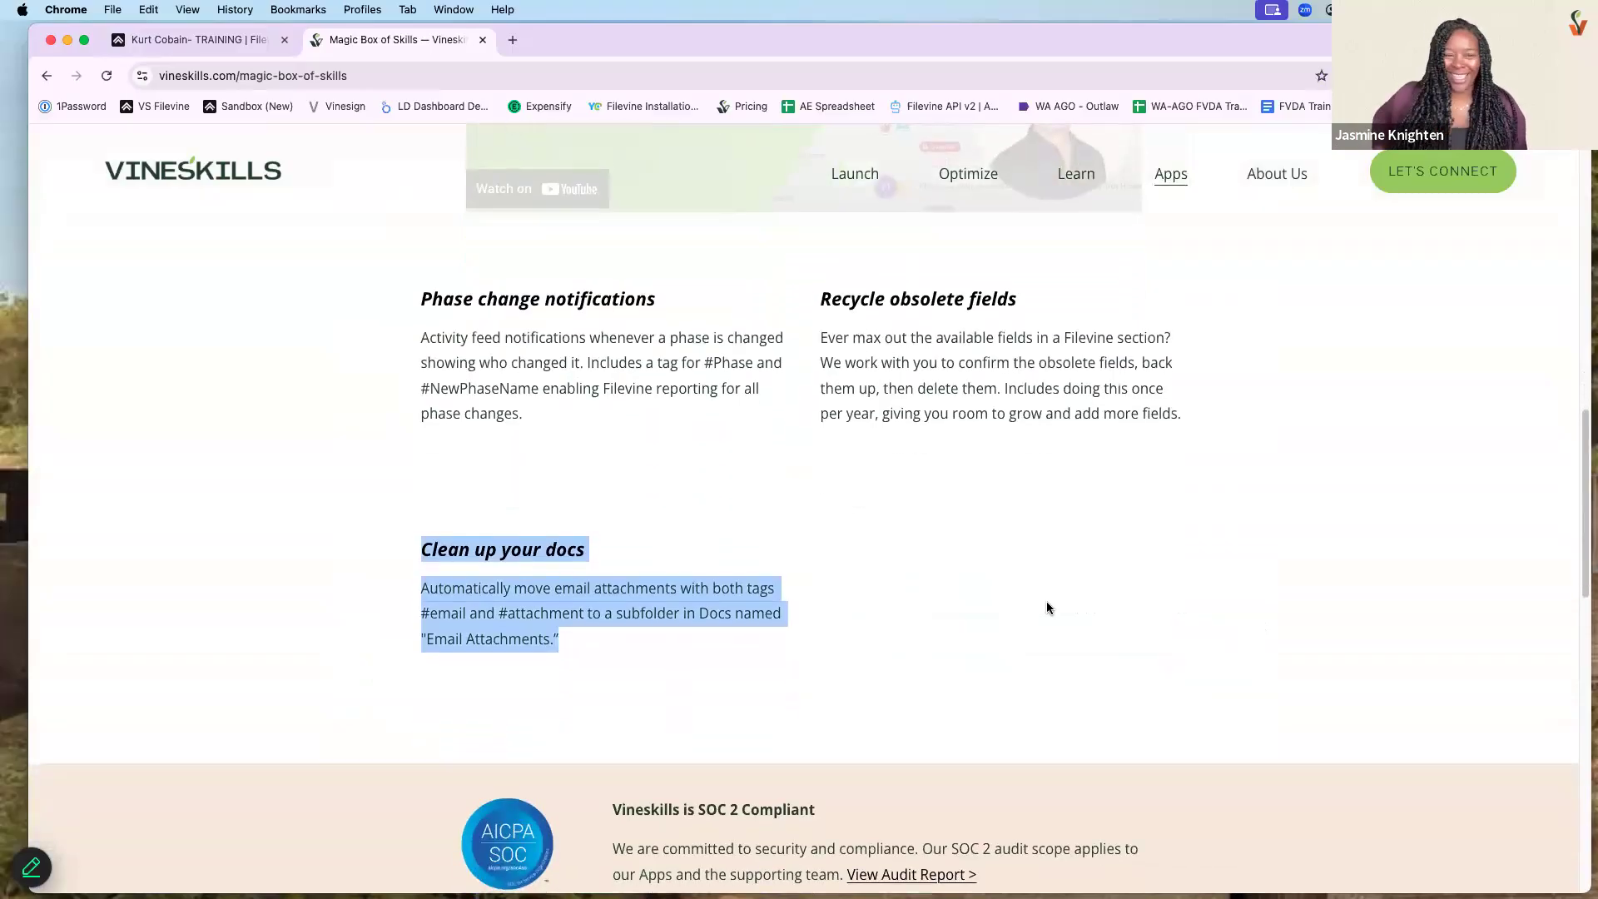
{"action": "left_click", "coordinate": [1001, 585]}
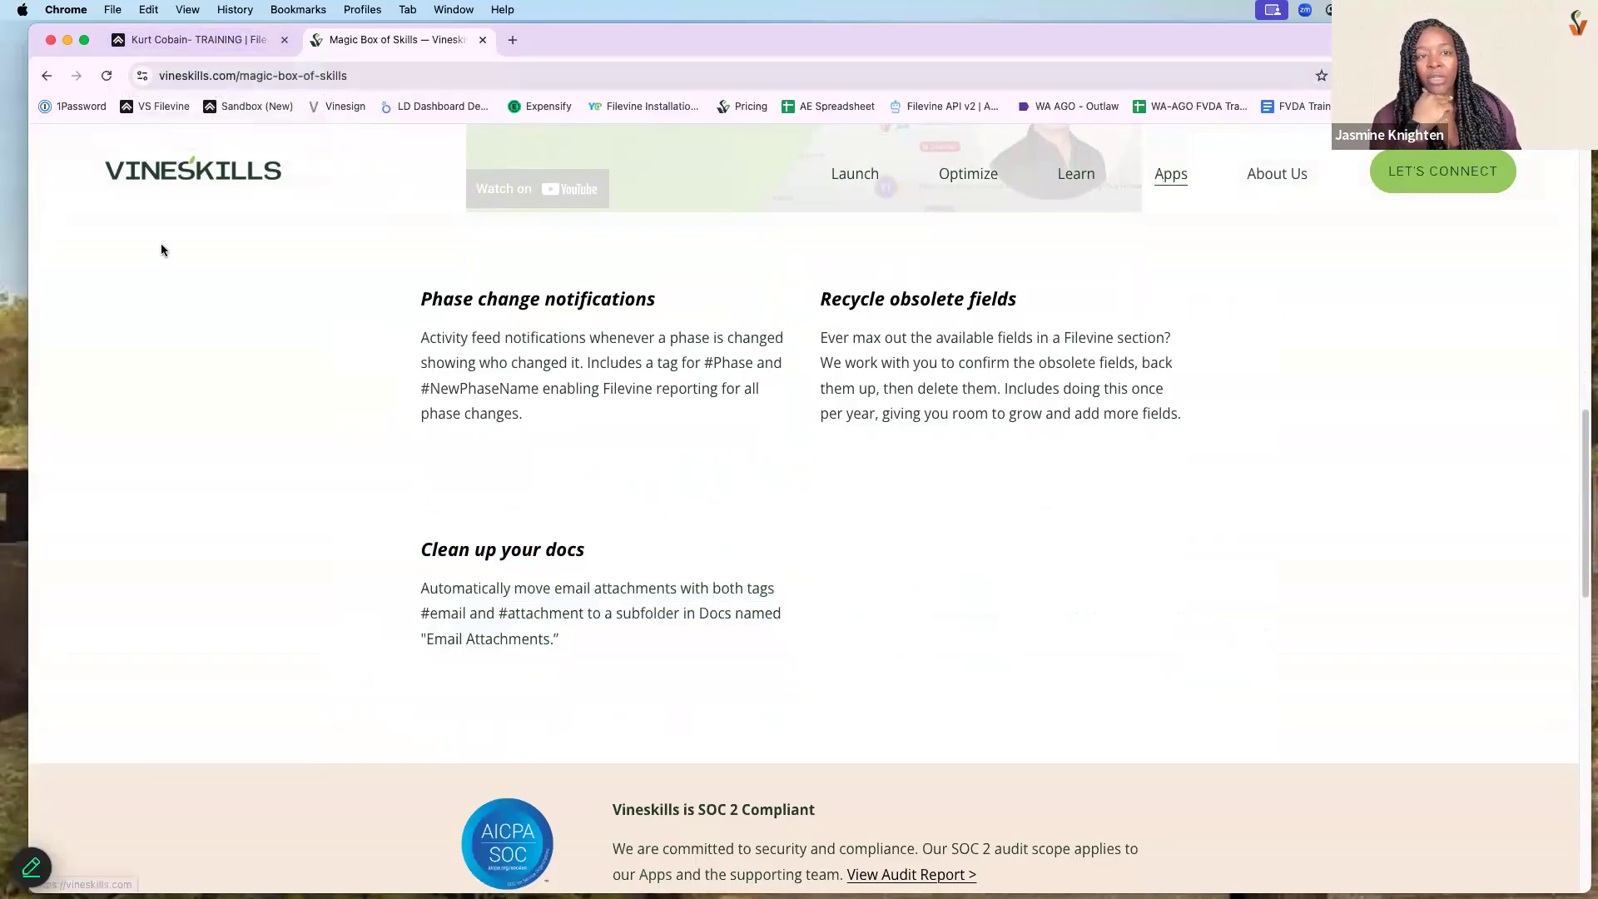
- Switch back to the Filevine tab showing the training project's Documents and folder tree
{"action": "left_click", "coordinate": [163, 48]}
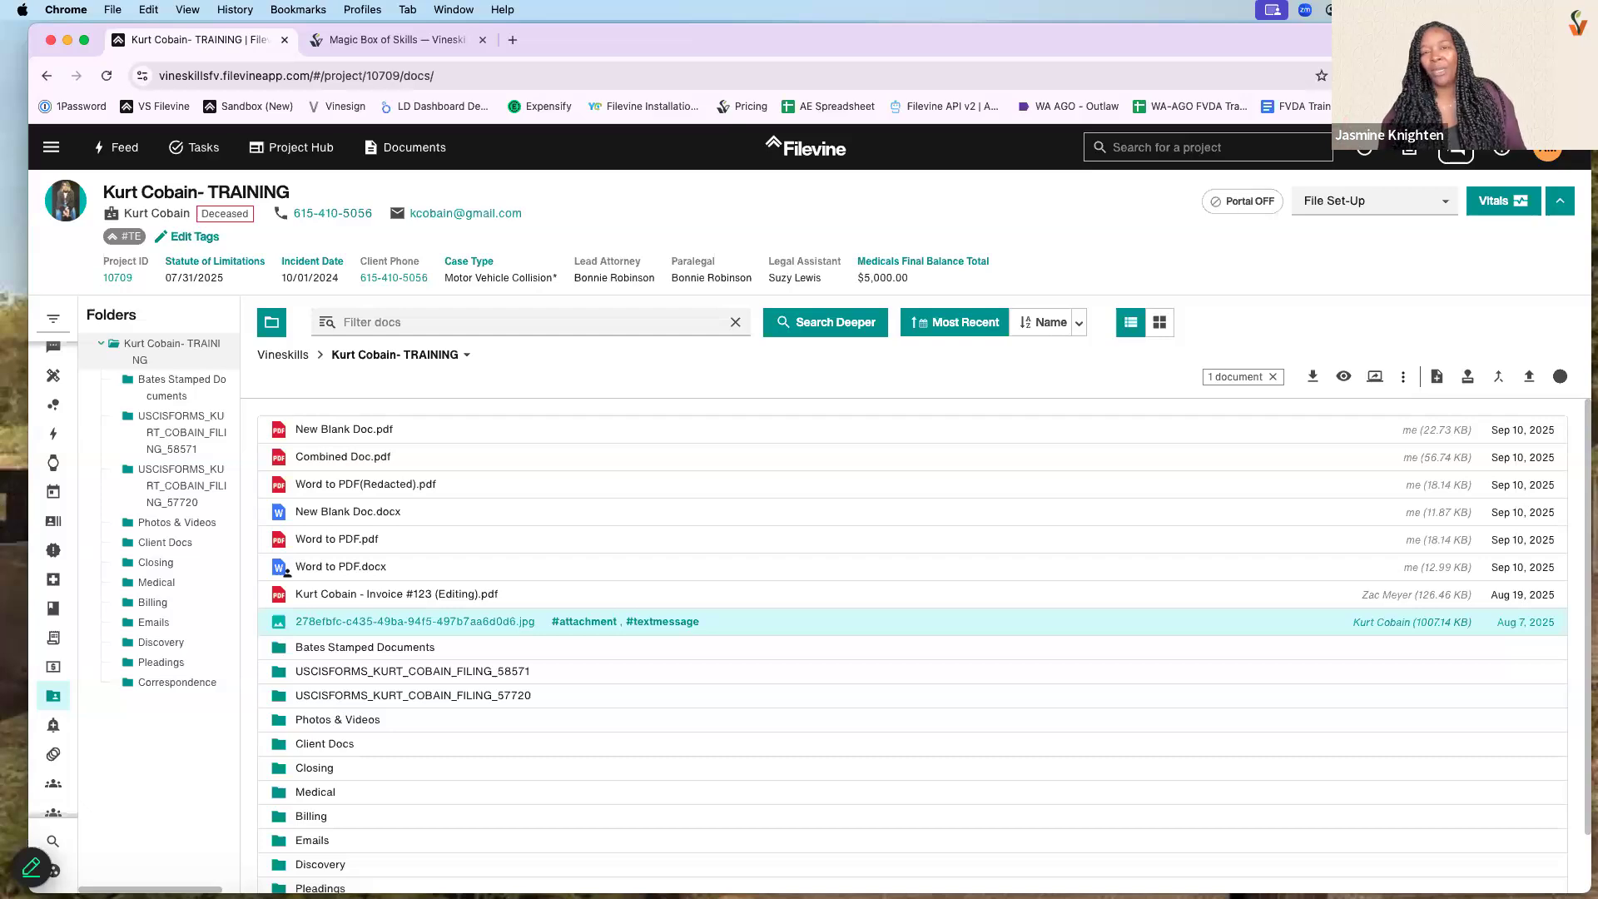
- On Vineskills, go to Learn > Free Help Wednesdays, then Learn > Filevine Training Videos
{"action": "left_click", "coordinate": [391, 40]}
{"action": "mouse_move", "coordinate": [1087, 187]}
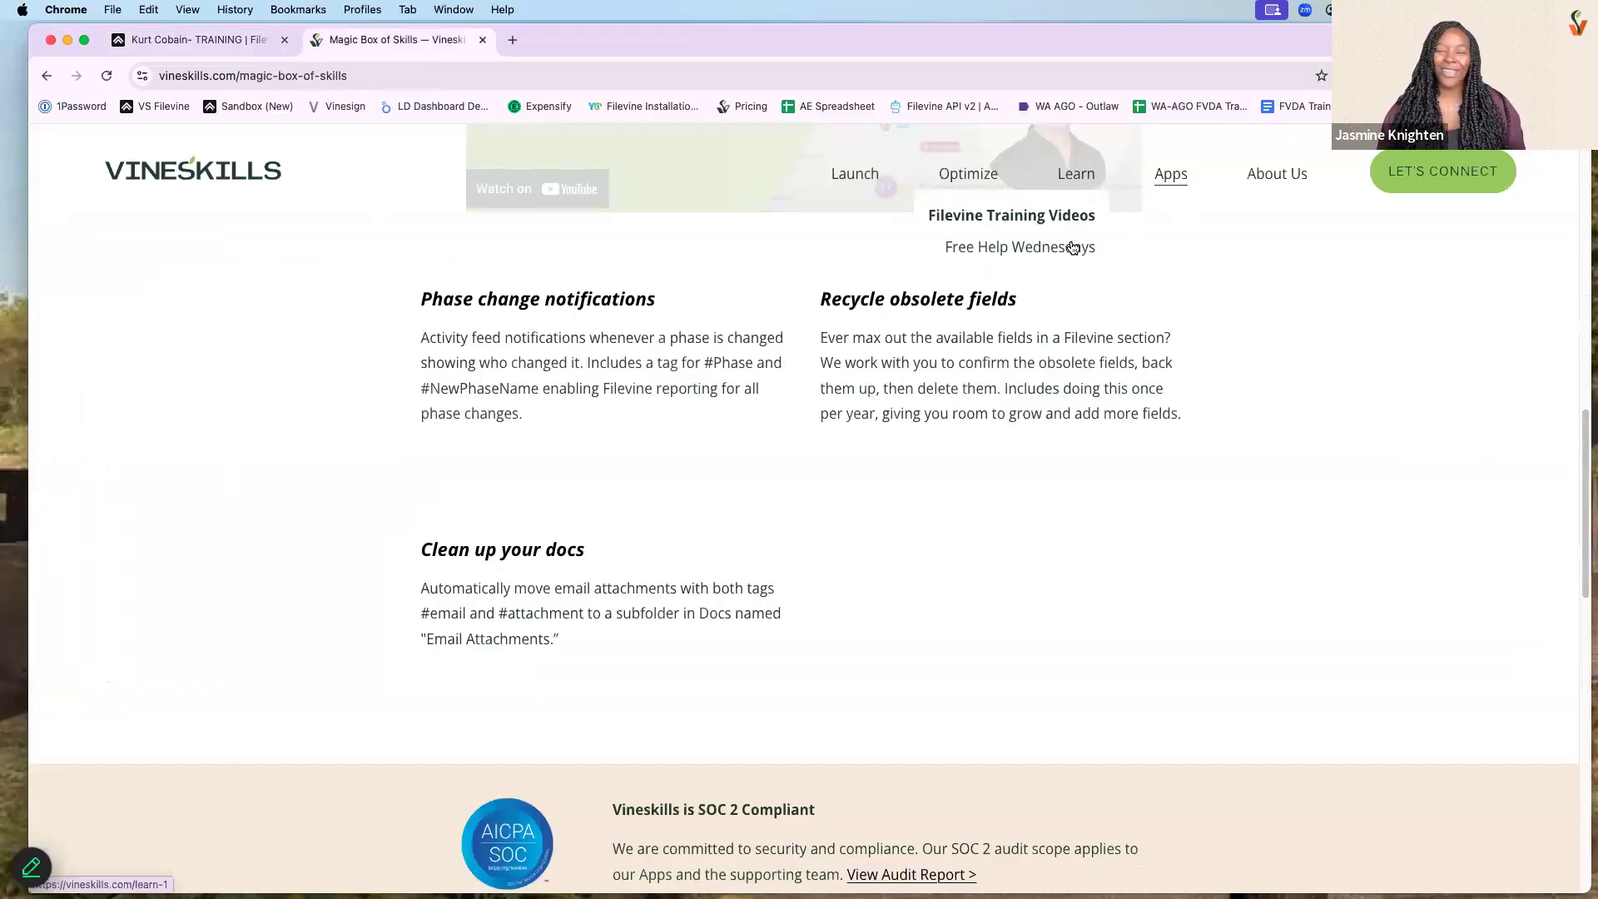
{"action": "left_click", "coordinate": [1072, 248]}
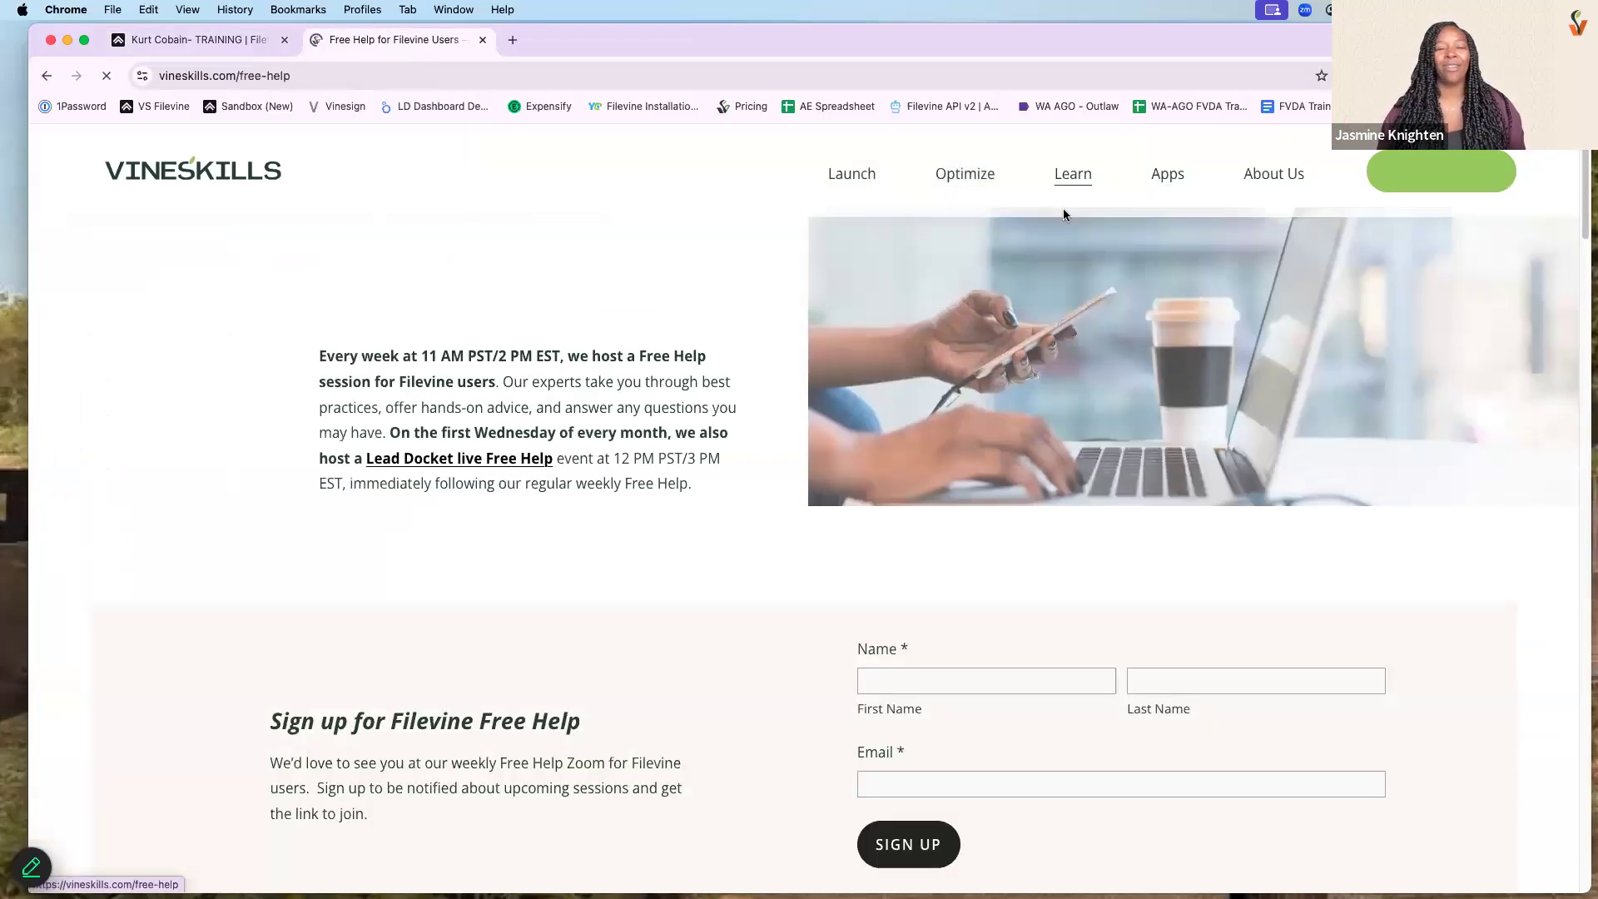
{"action": "left_click", "coordinate": [1059, 218]}
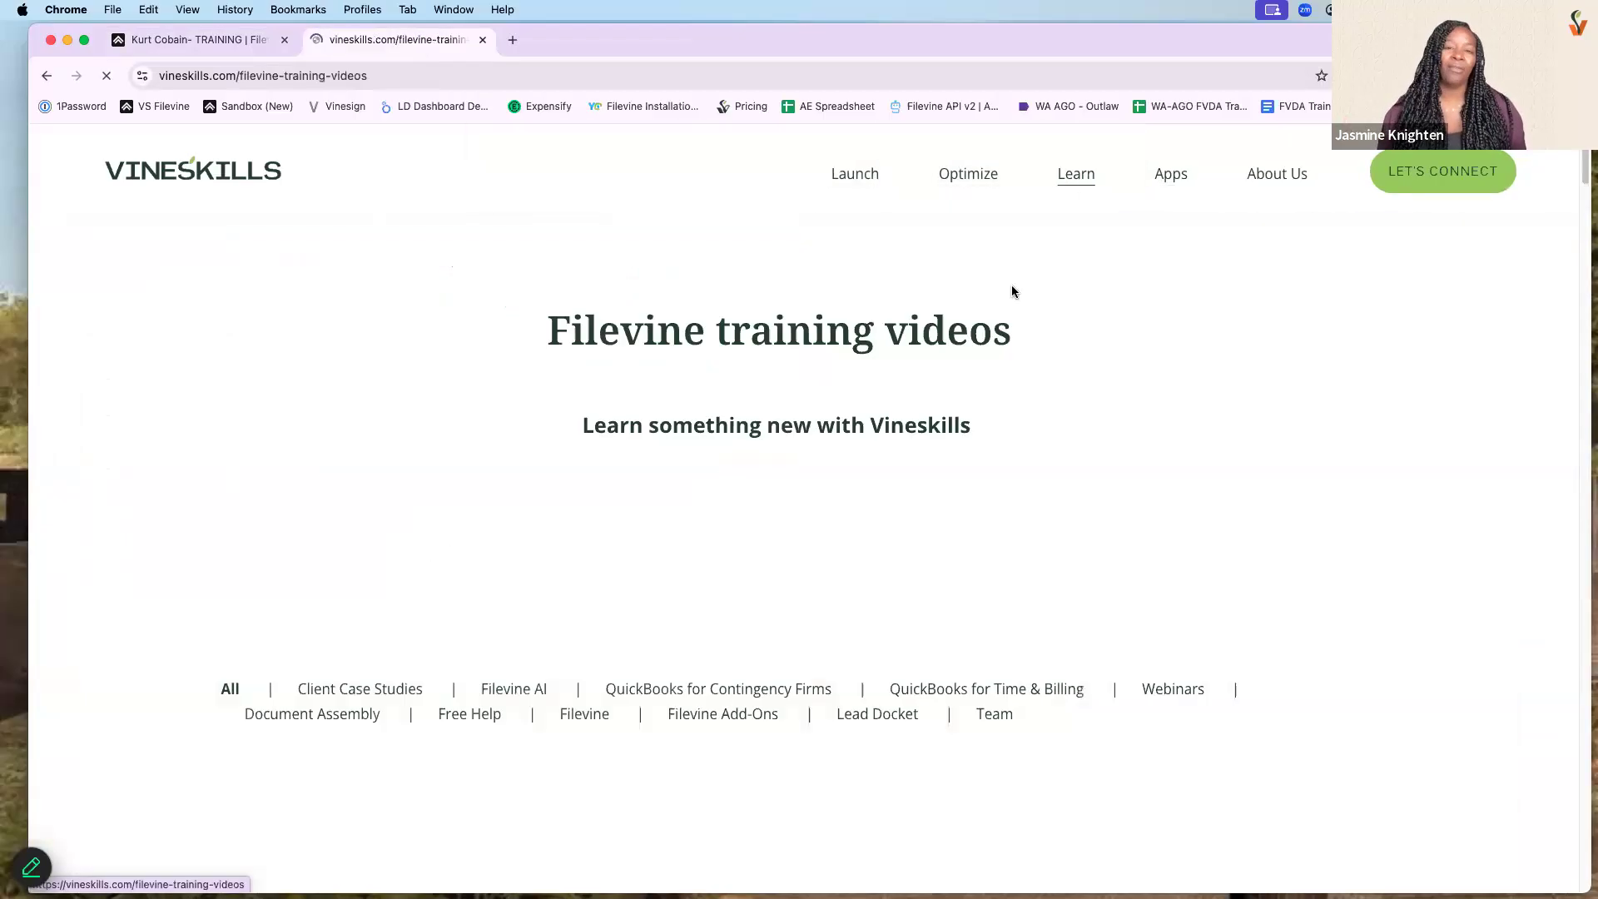
- Scroll through the Free Help Wednesdays and #TipTuesday video cards
{"action": "scroll", "coordinate": [1019, 312], "scroll_direction": "down", "scroll_amount": 3}
{"action": "scroll", "coordinate": [1021, 309], "scroll_direction": "down", "scroll_amount": 5}
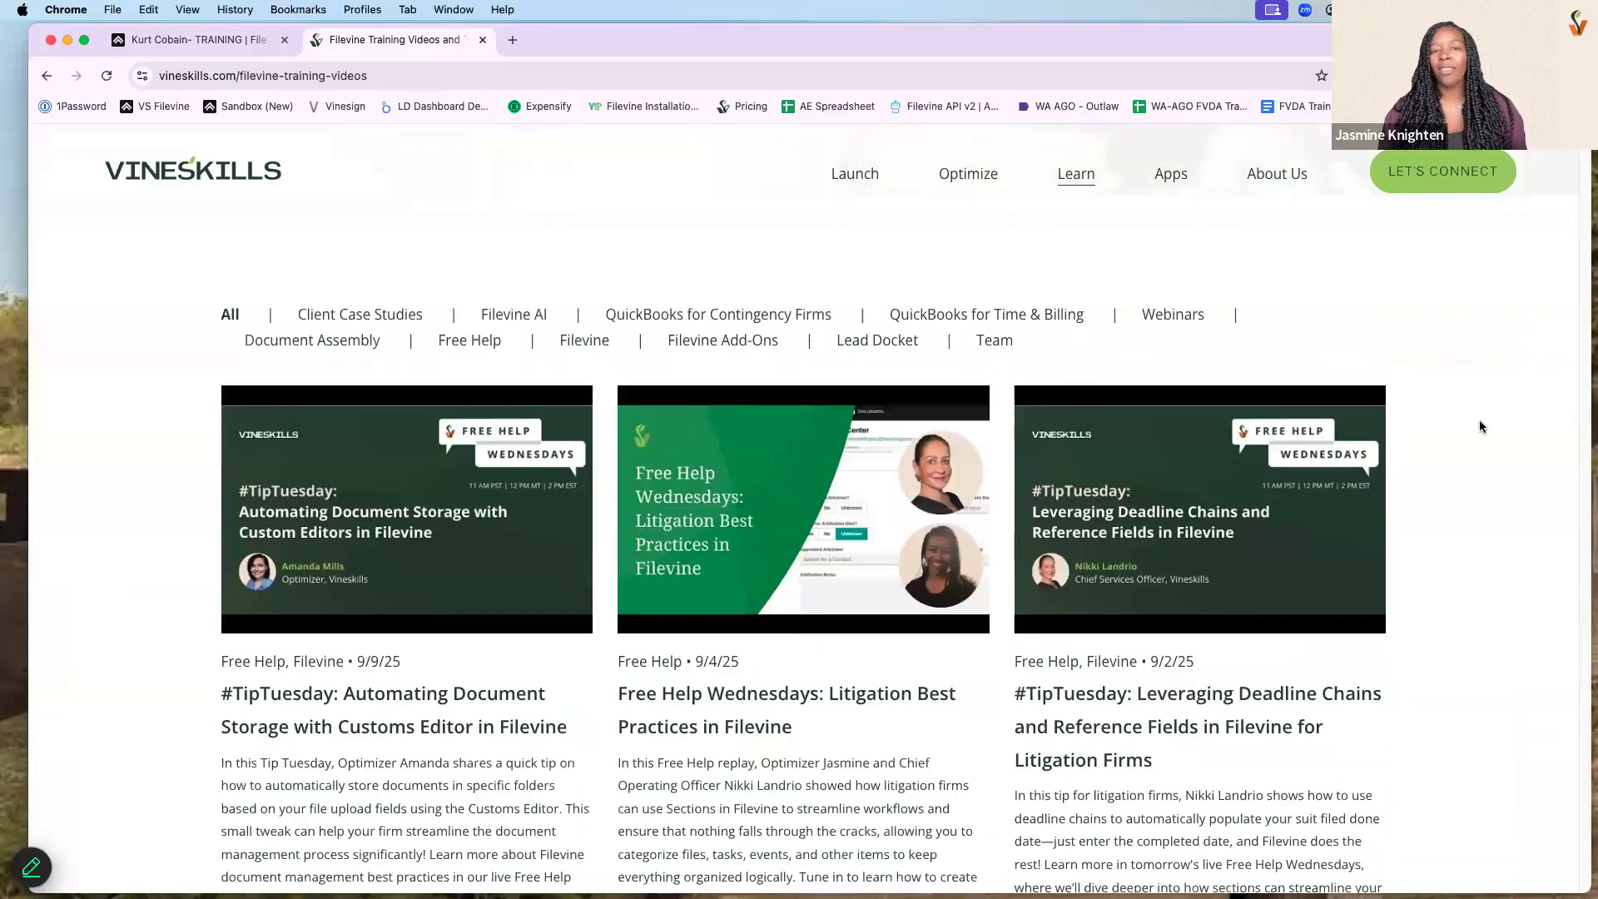
{"action": "scroll", "coordinate": [1459, 447], "scroll_direction": "down", "scroll_amount": 2}
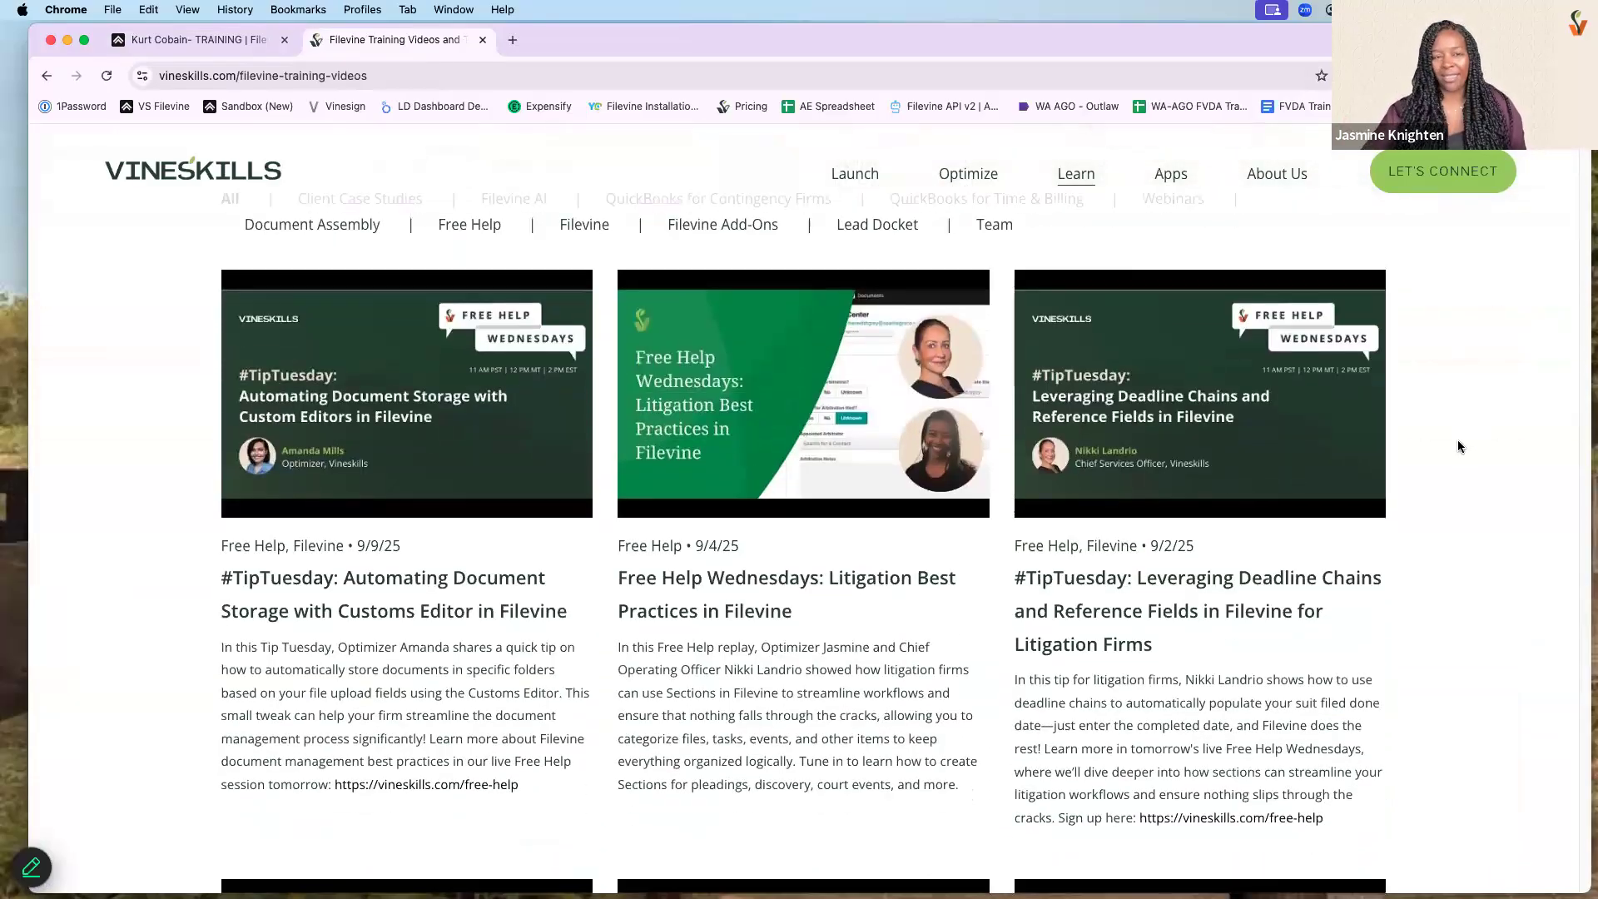
{"action": "scroll", "coordinate": [1458, 447], "scroll_direction": "up", "scroll_amount": 1}
{"action": "scroll", "coordinate": [1463, 493], "scroll_direction": "down", "scroll_amount": 3}
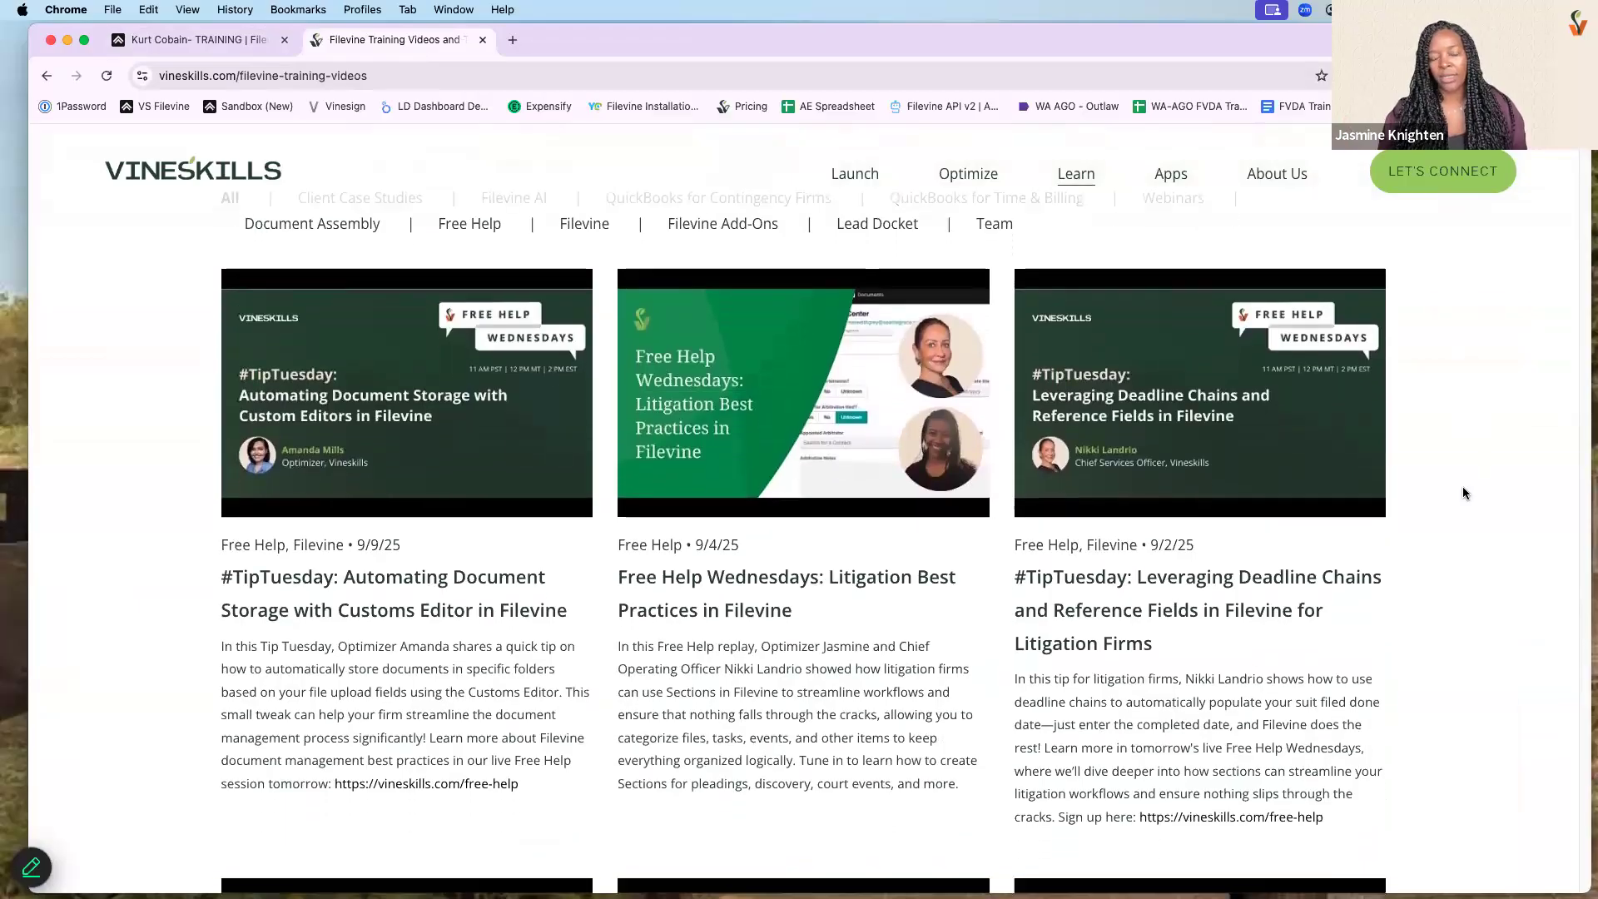
{"action": "scroll", "coordinate": [1463, 493], "scroll_direction": "down", "scroll_amount": 4}
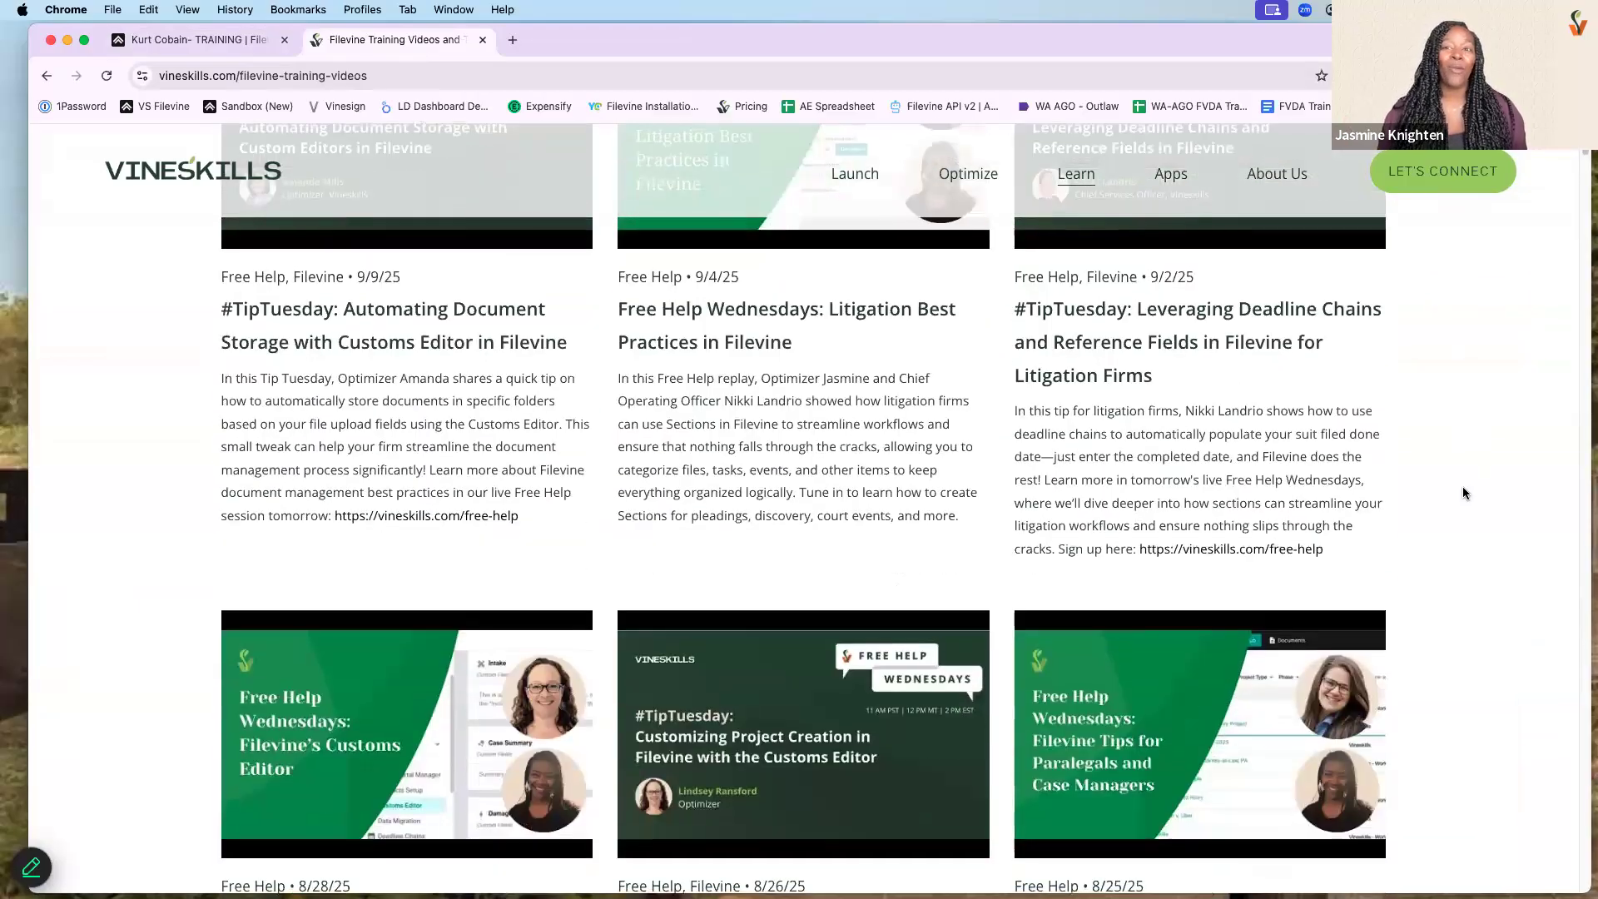
{"action": "scroll", "coordinate": [1463, 493], "scroll_direction": "down", "scroll_amount": 3}
{"action": "scroll", "coordinate": [1464, 493], "scroll_direction": "down", "scroll_amount": 1}
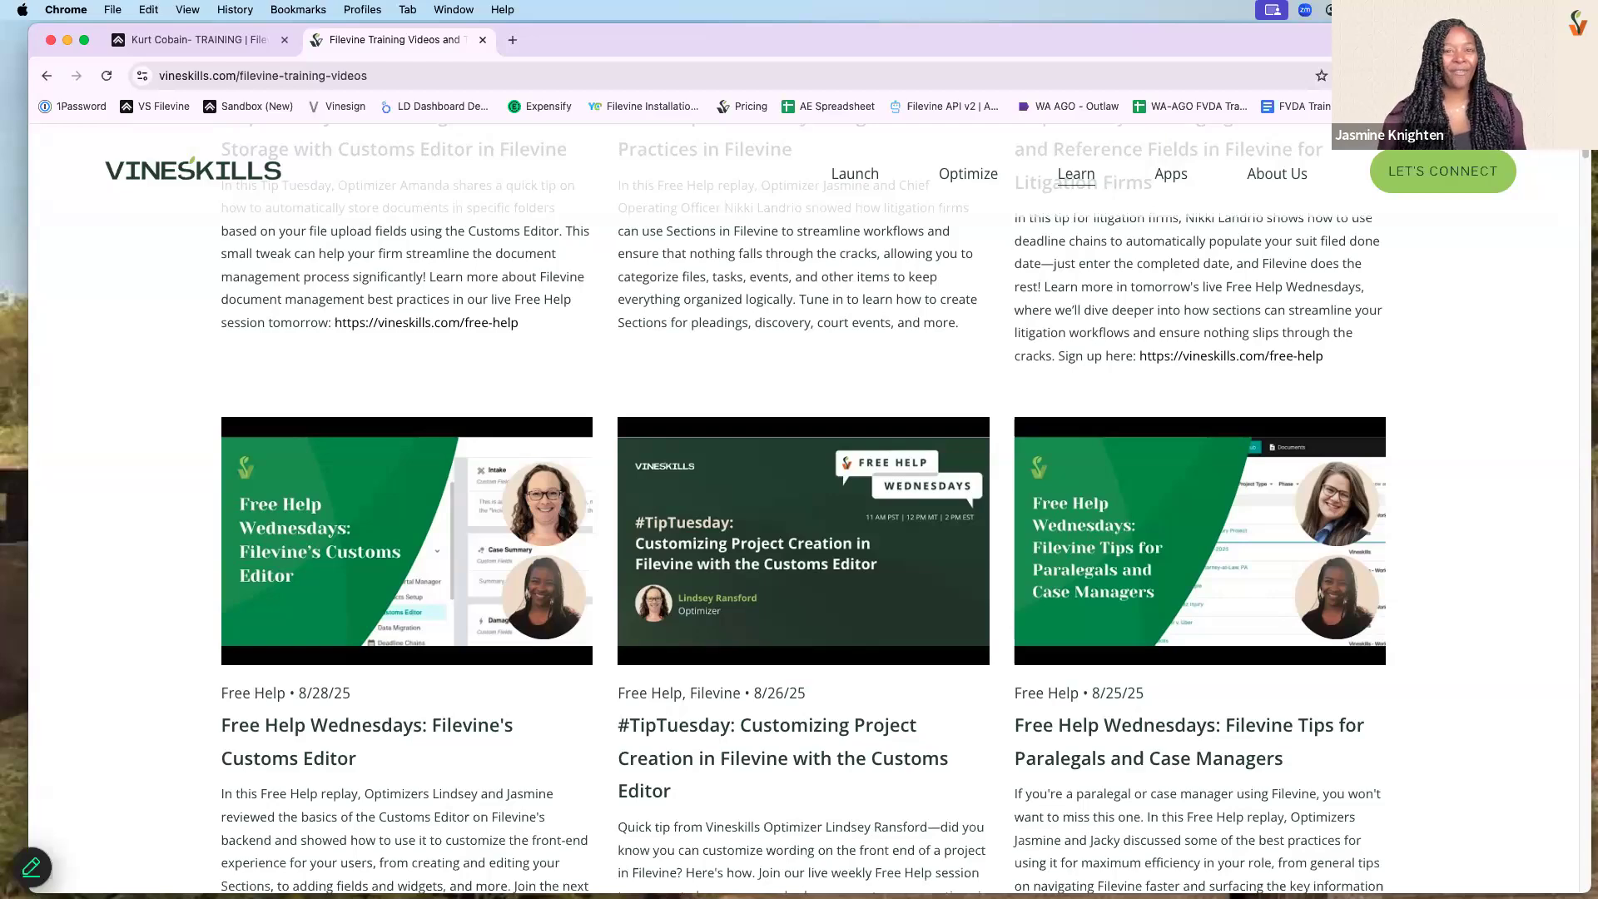
{"action": "scroll", "coordinate": [1428, 463], "scroll_direction": "up", "scroll_amount": 4}
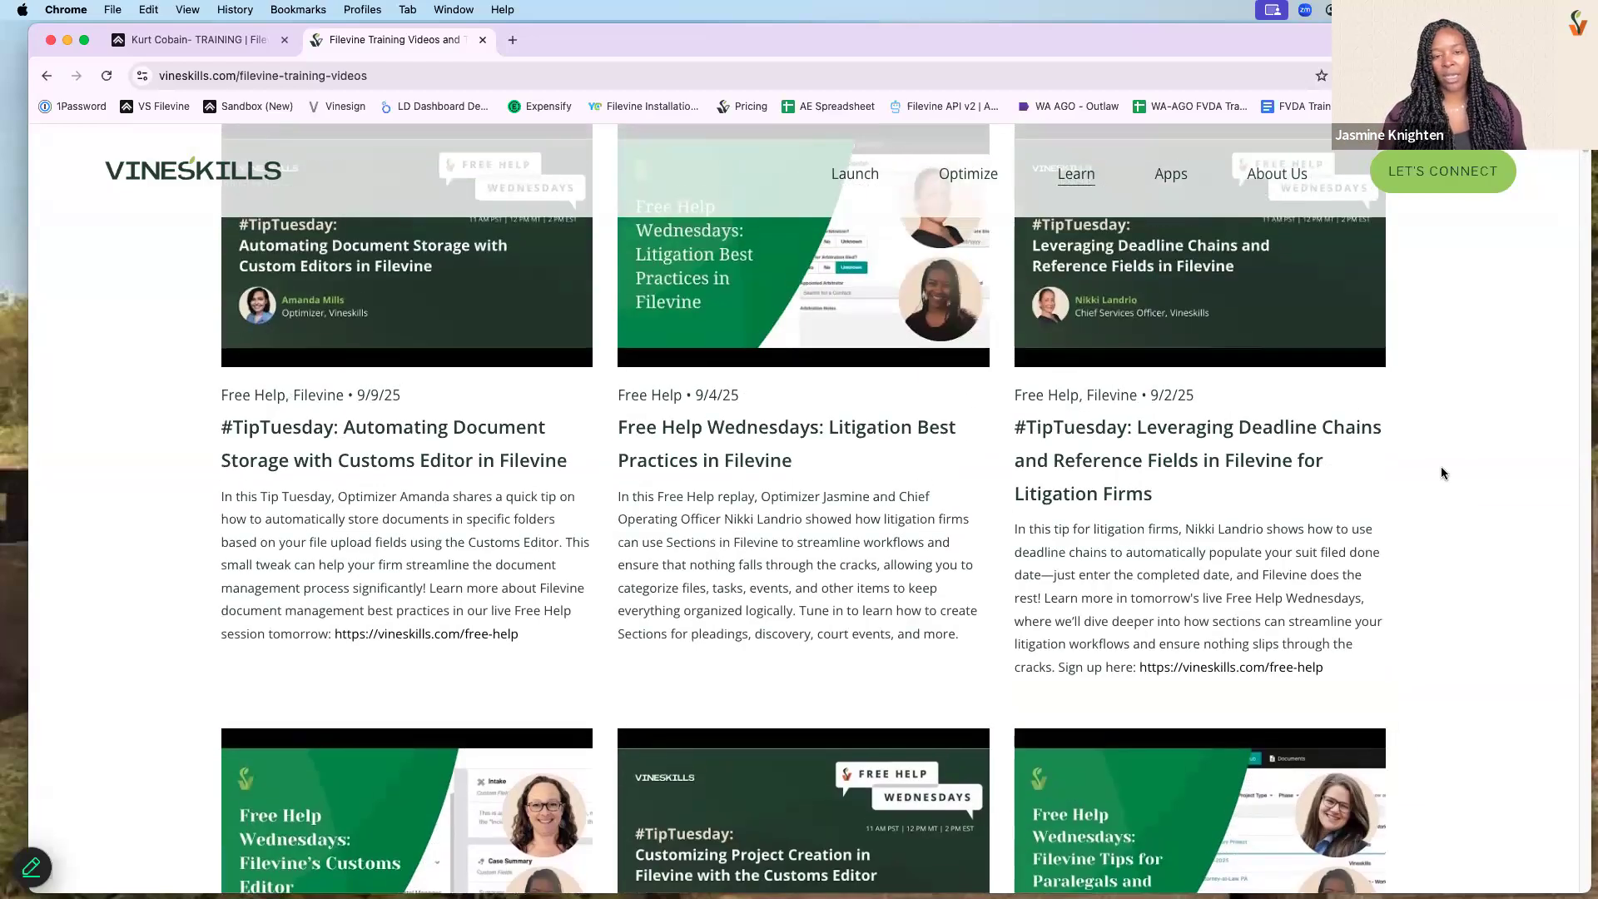
{"action": "scroll", "coordinate": [1442, 471], "scroll_direction": "up", "scroll_amount": 3}
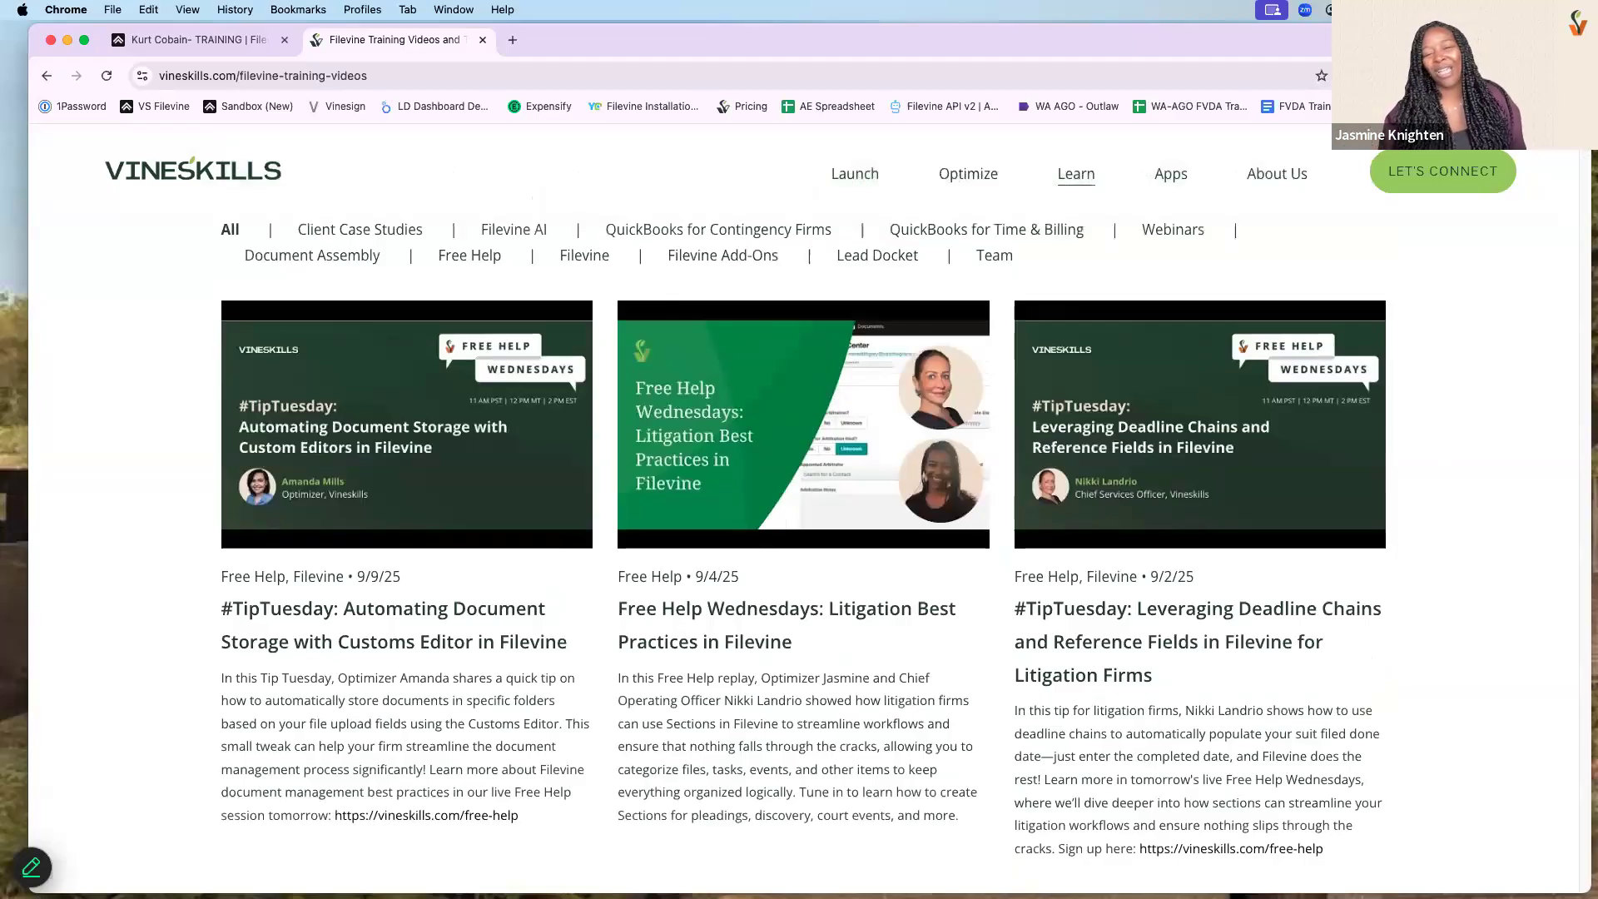